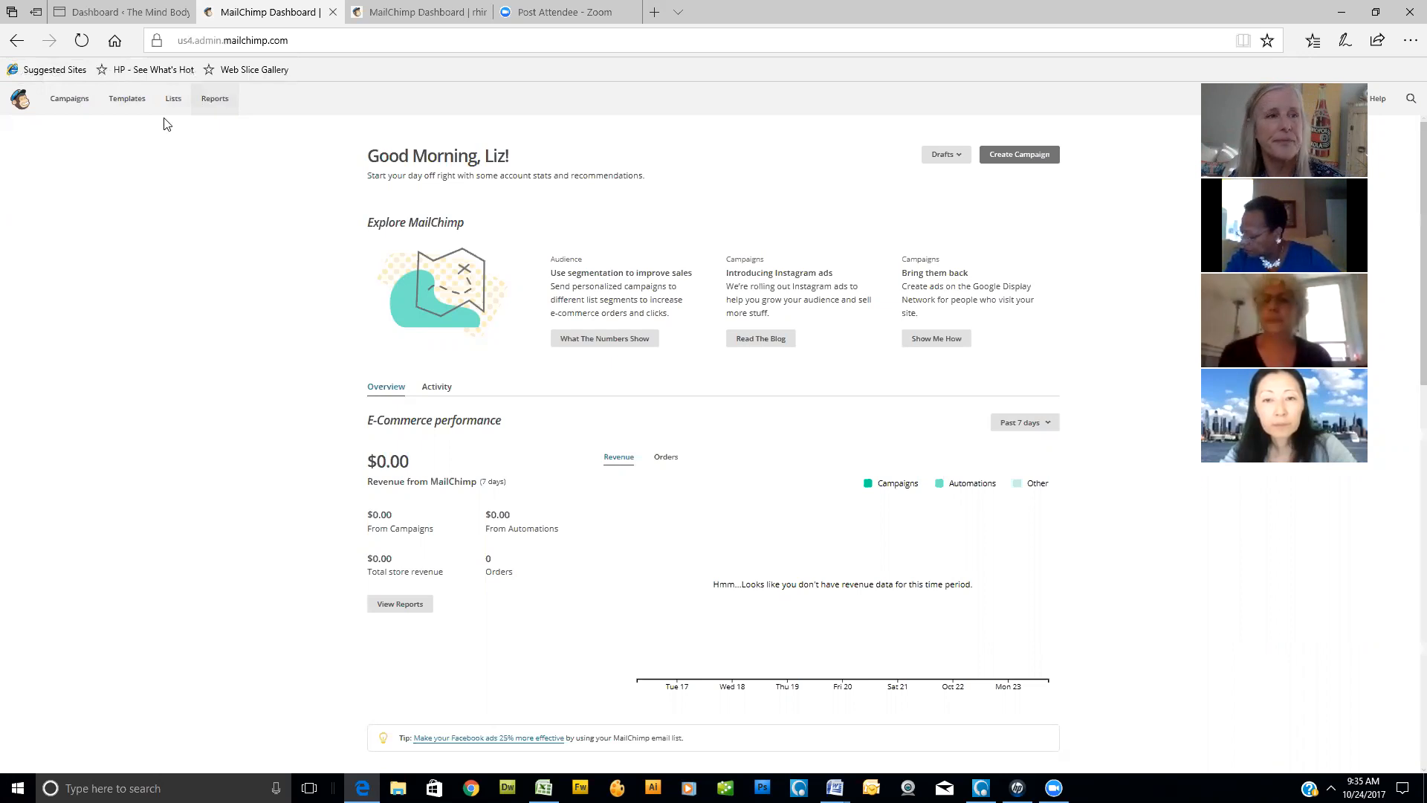
- Open the campaigns list, clear the "recording" search and show the recent campaigns
left_click(70, 107)
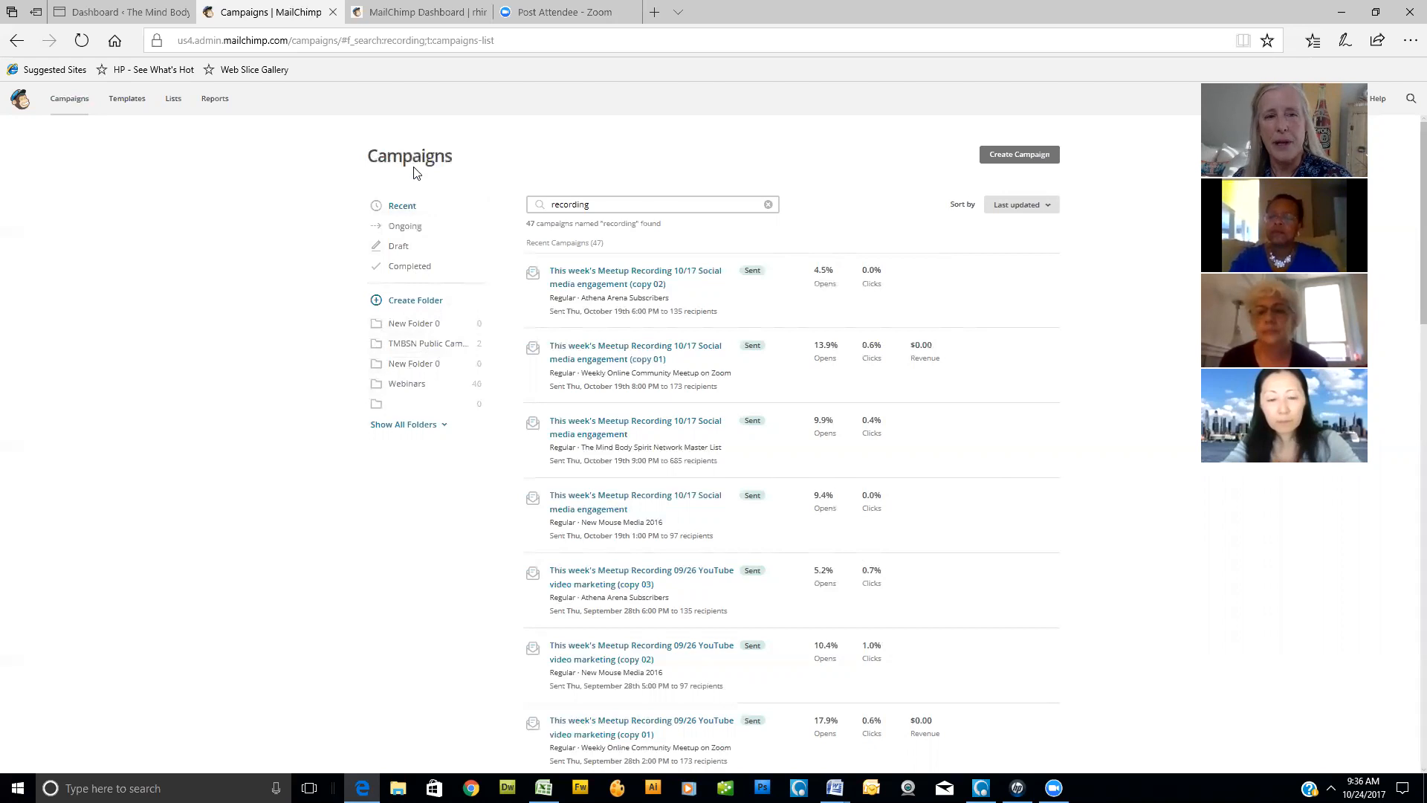
left_click(768, 204)
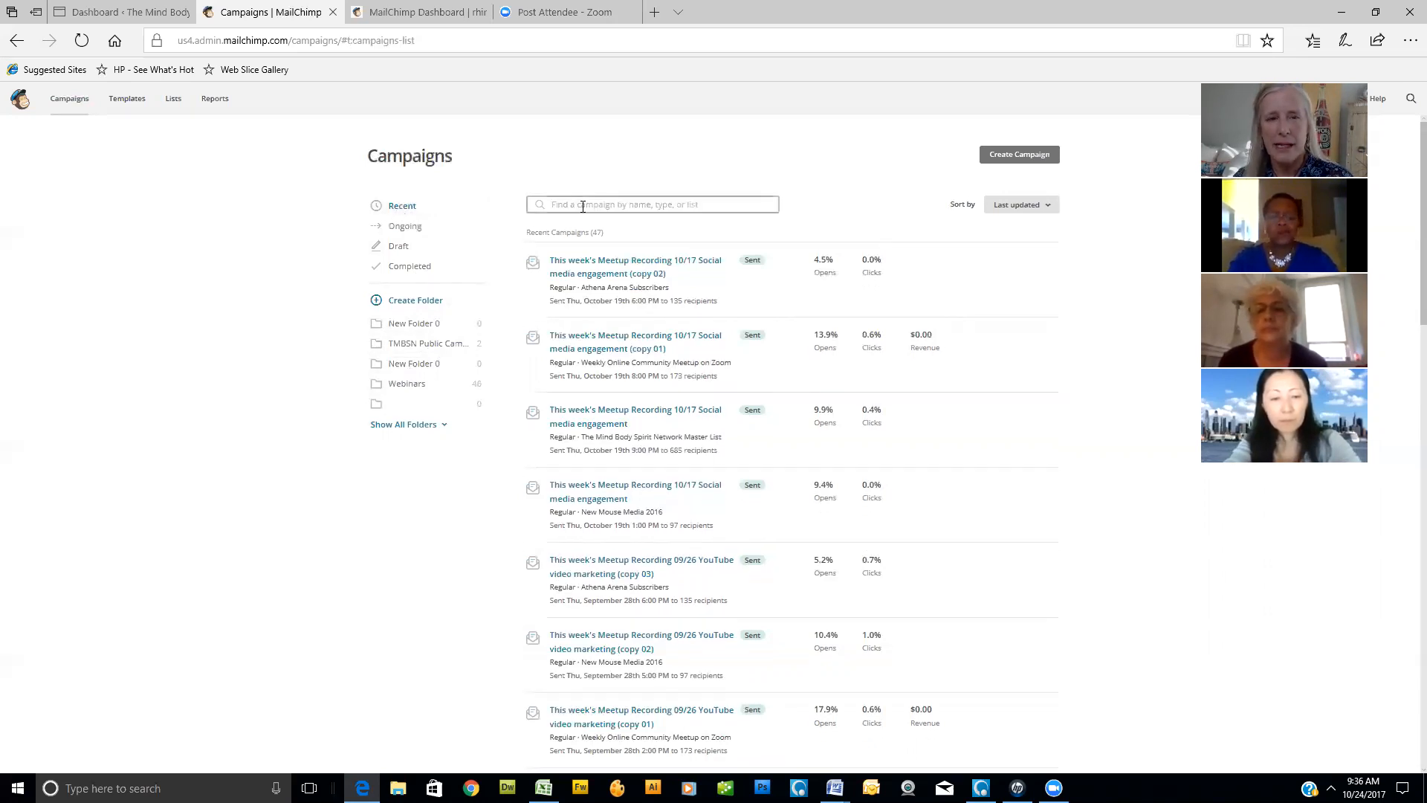
left_click(401, 208)
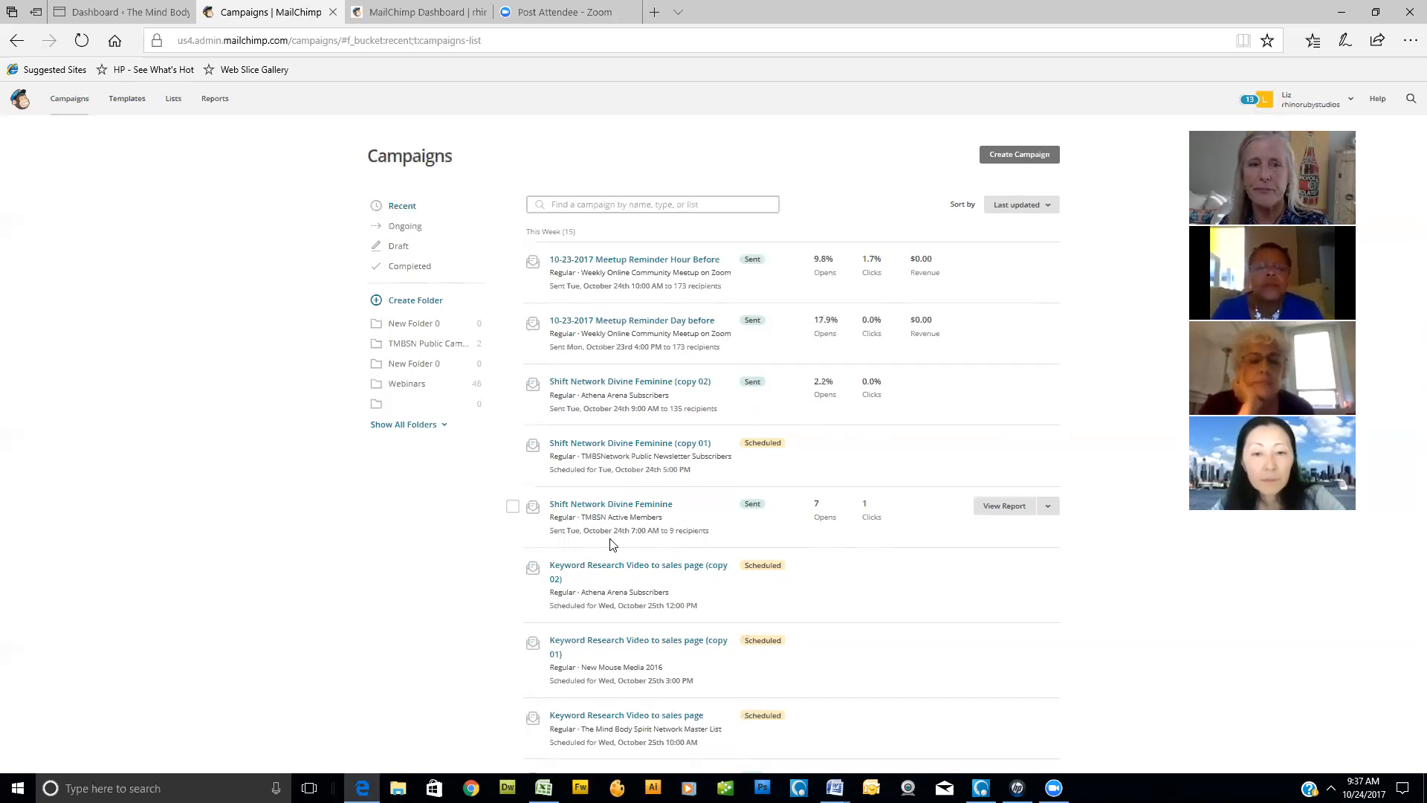
- Filter the campaigns to the ongoing ones and examine the scheduled, sending and paused entries
left_click(403, 228)
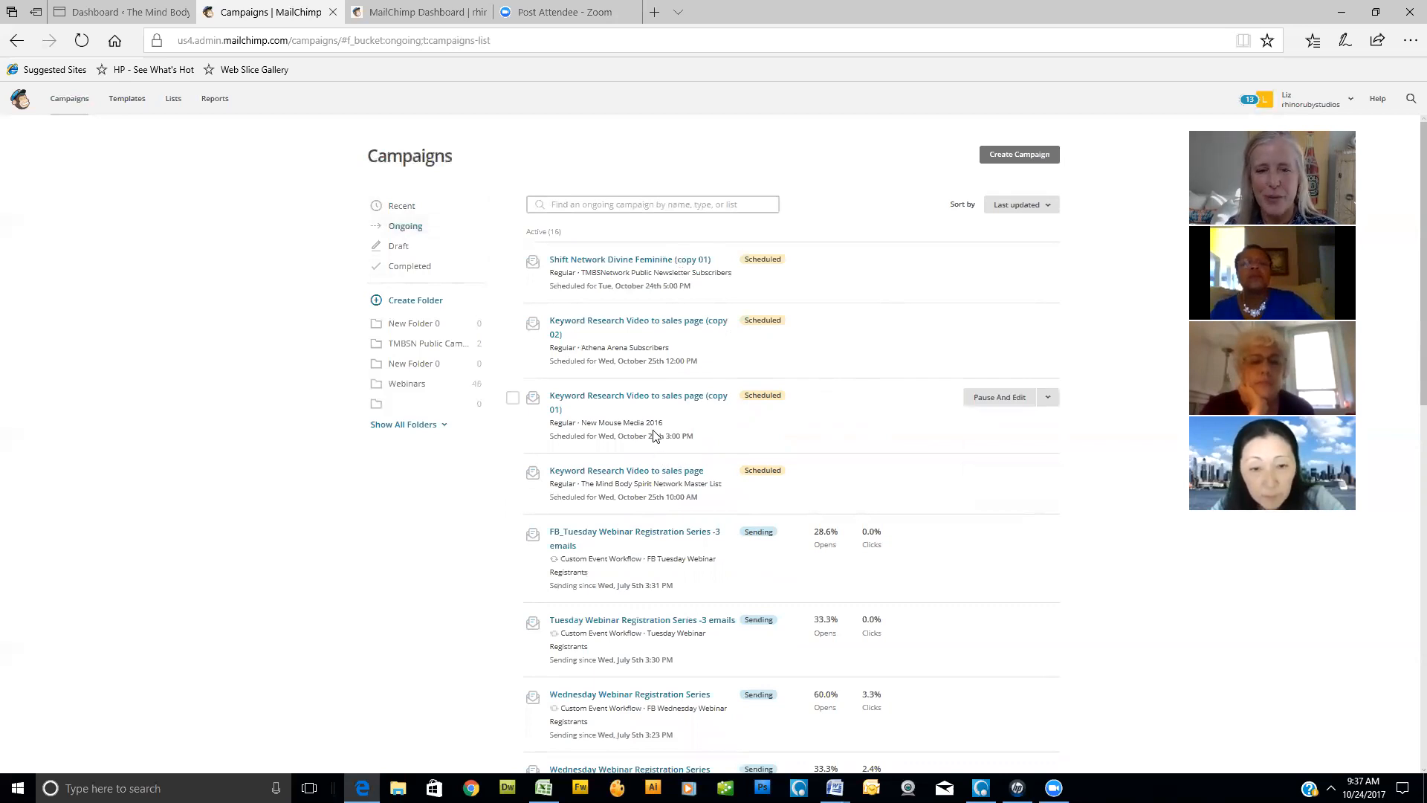
scroll(654, 435, "down", 3)
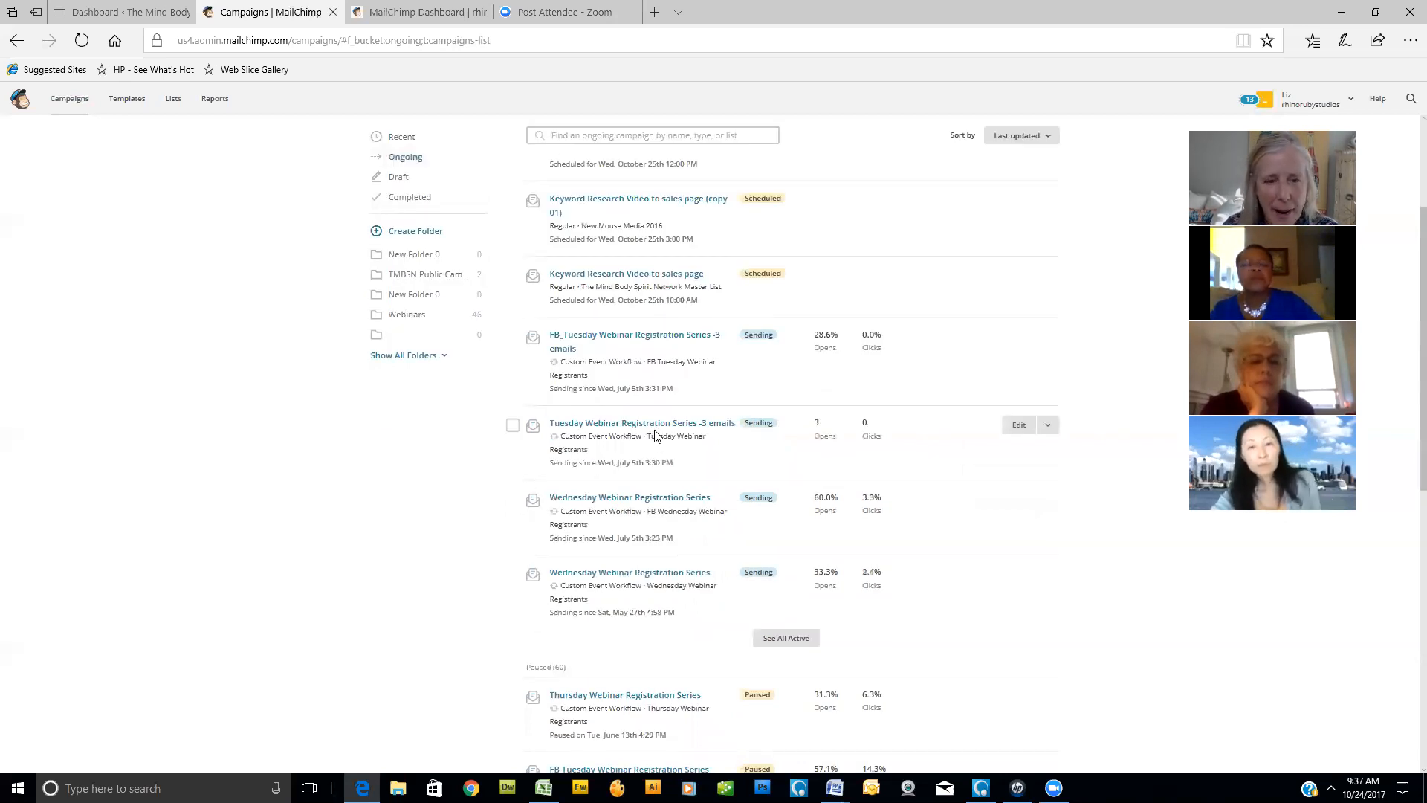
scroll(654, 435, "down", 3)
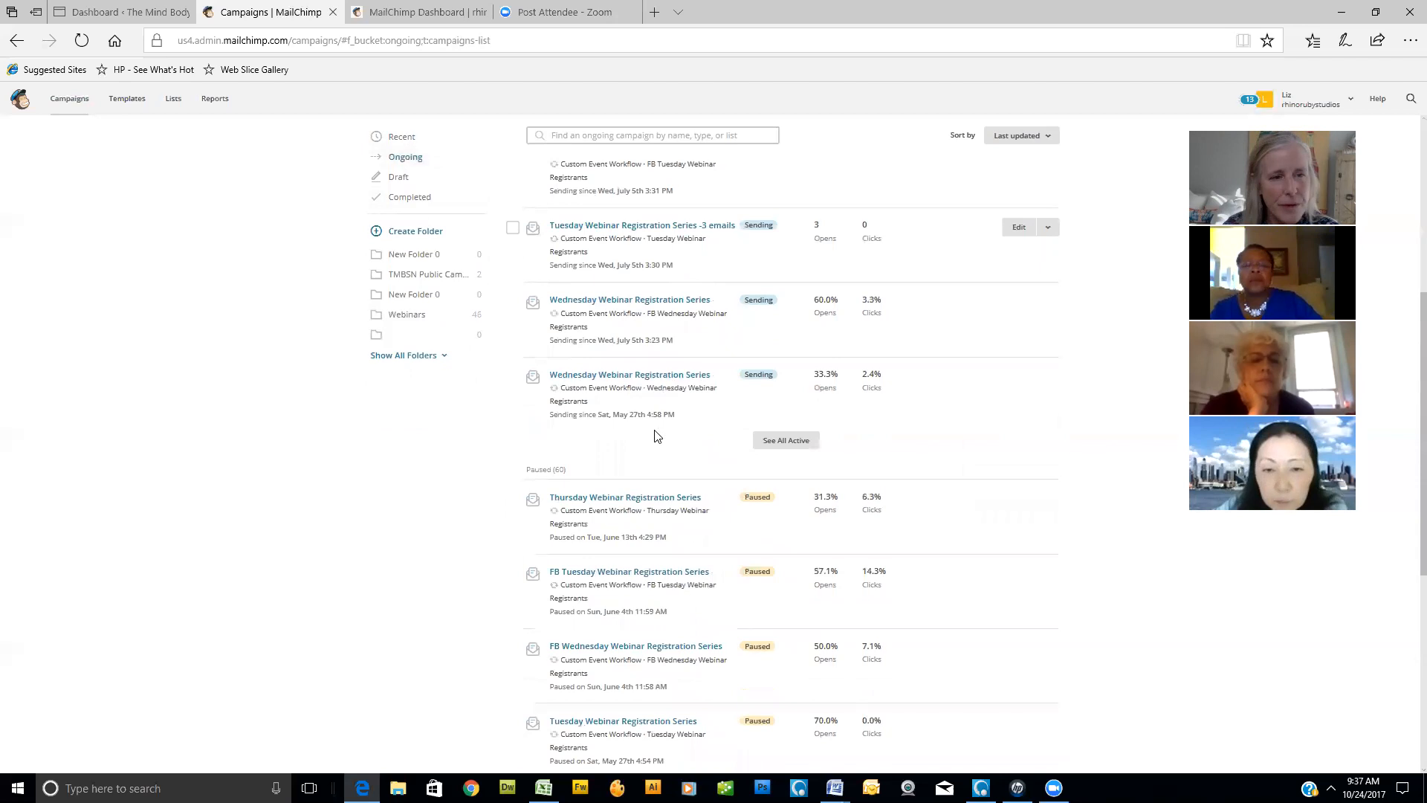
scroll(655, 435, "up", 6)
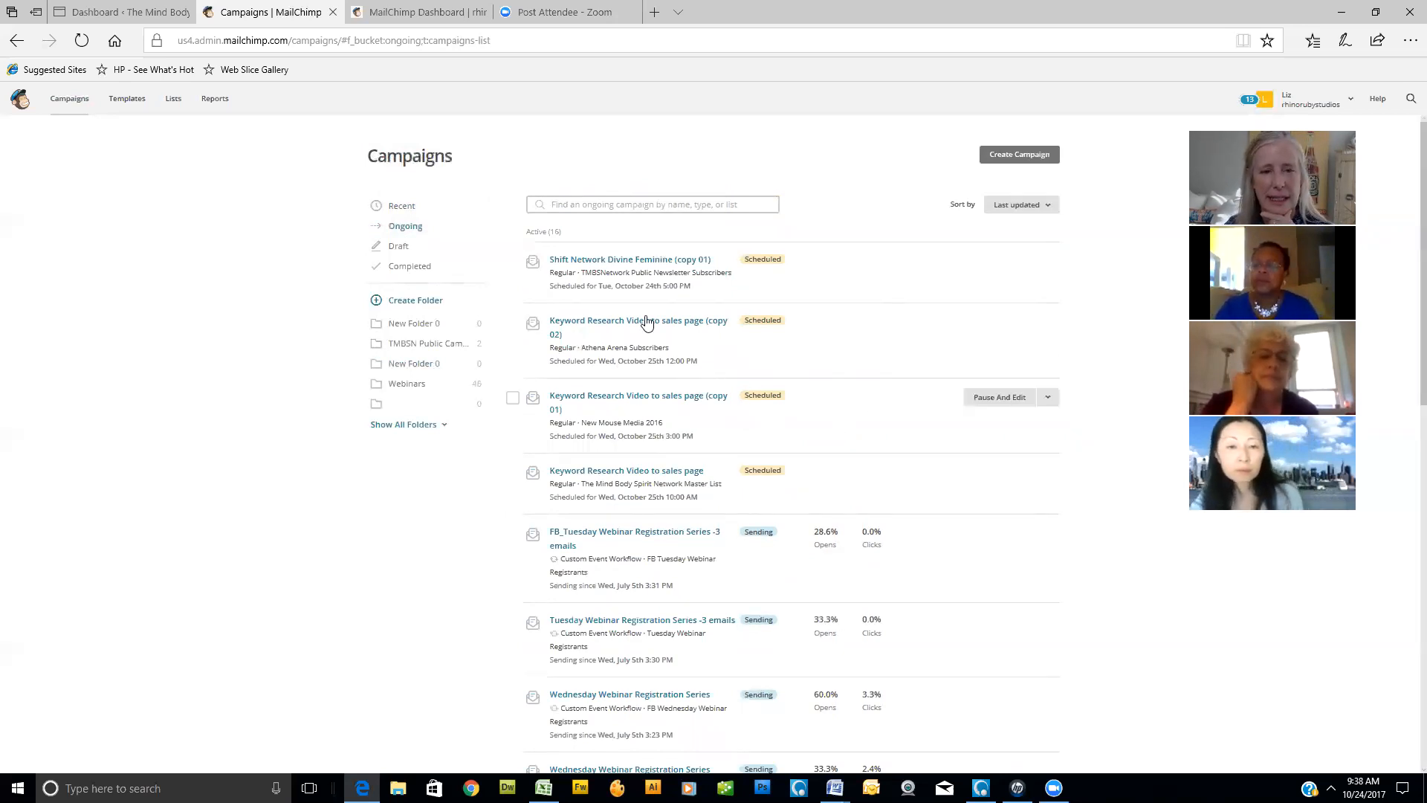
scroll(624, 595, "down", 3)
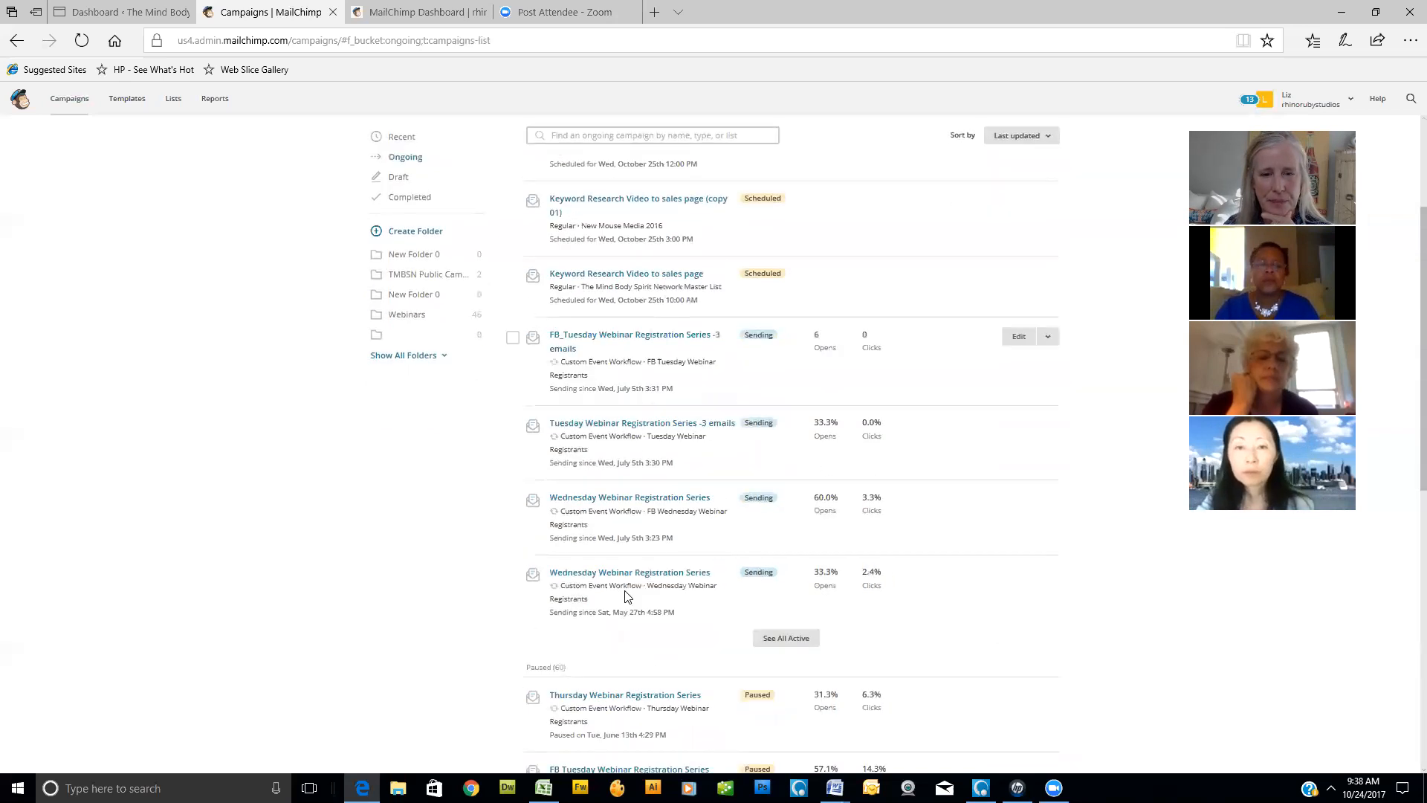
scroll(632, 564, "up", 3)
scroll(637, 548, "down", 3)
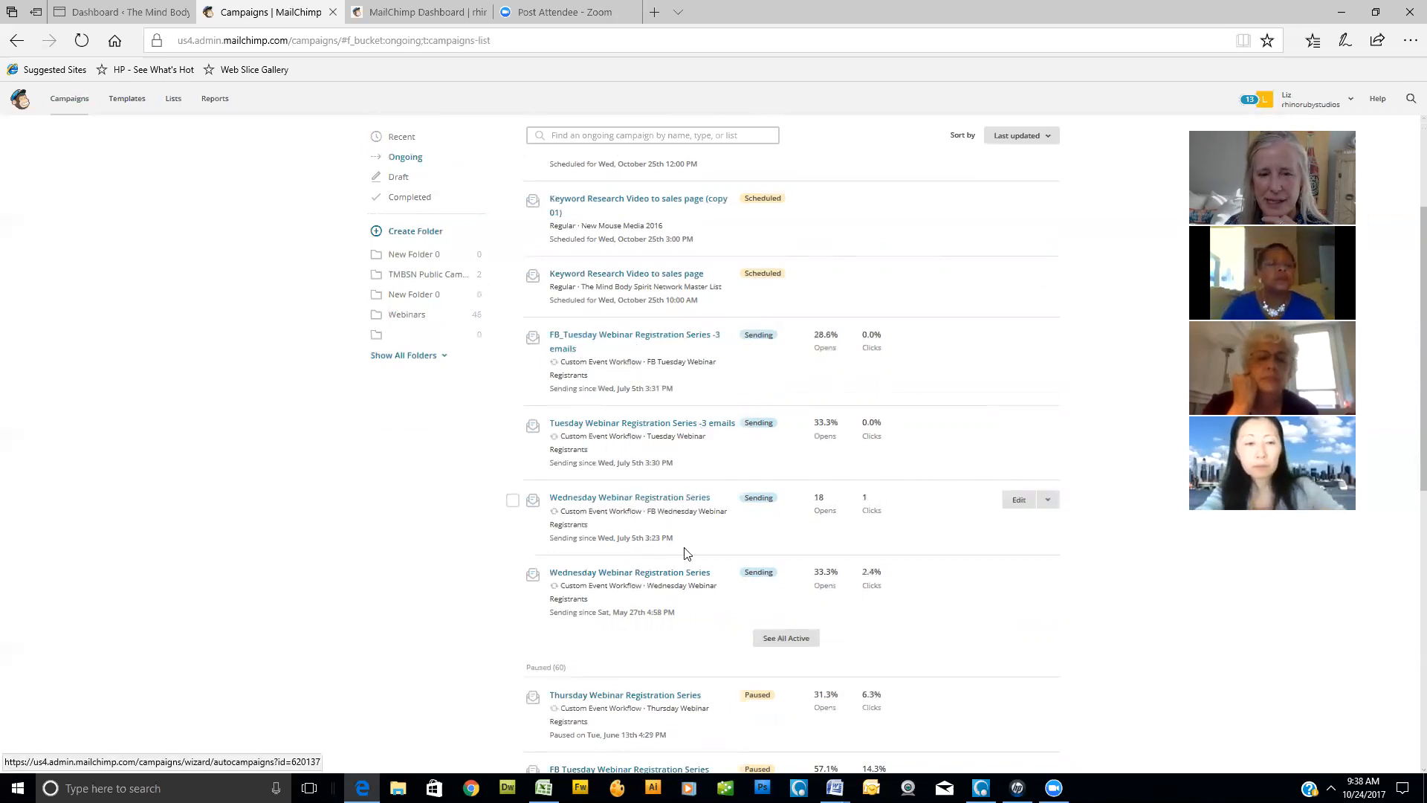
scroll(631, 487, "down", 3)
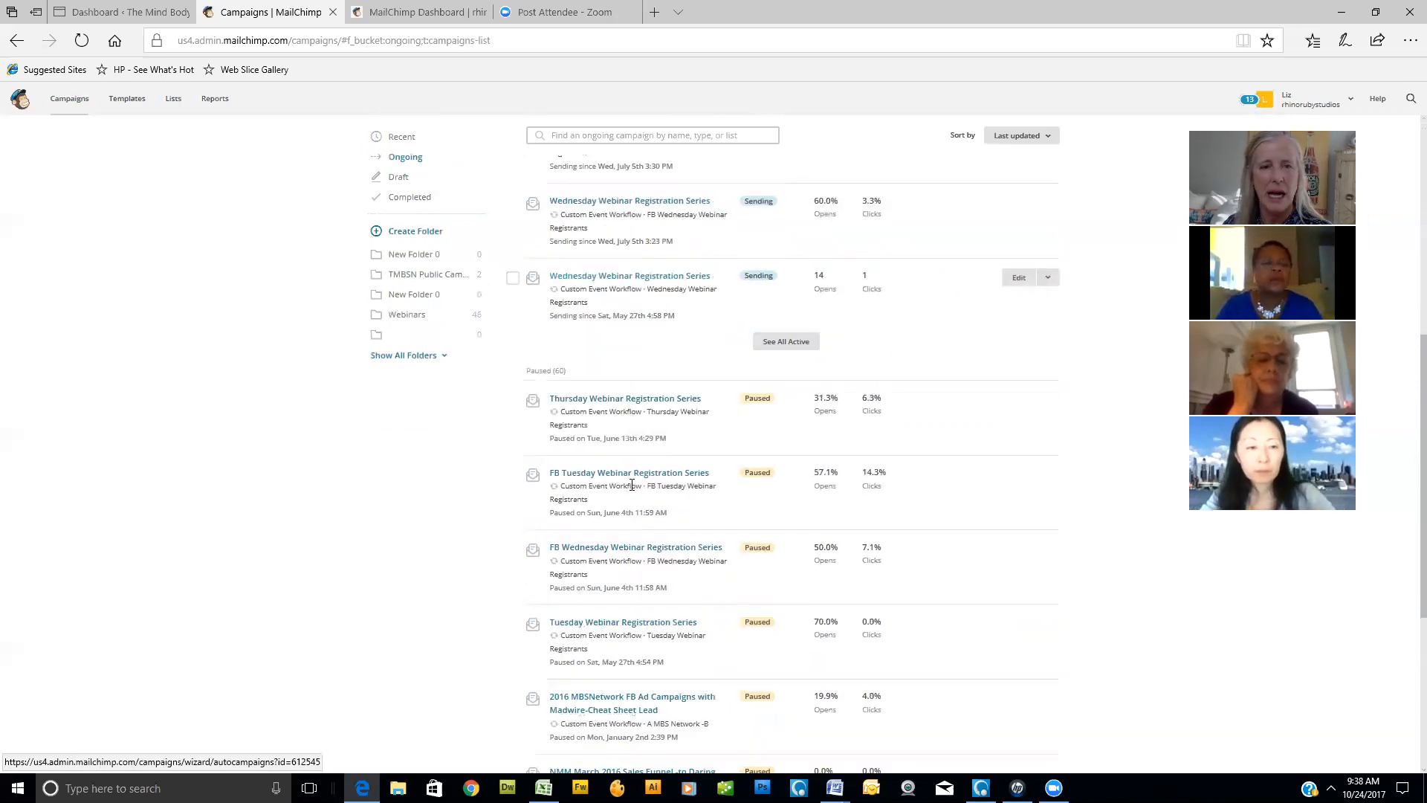
scroll(632, 485, "up", 3)
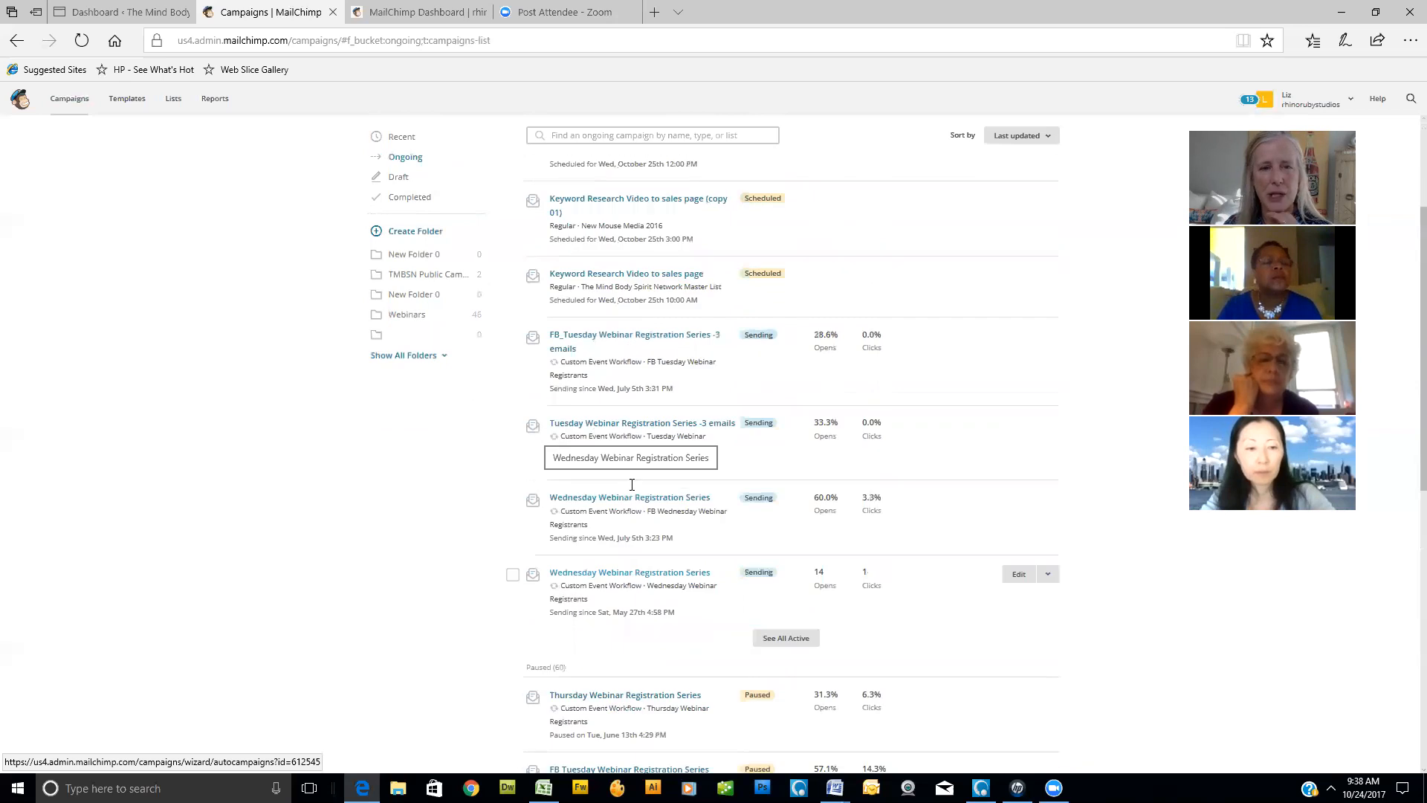
- Open the "FB_Tuesday Webinar Registration Series -3 emails" automation, review its emails and triggers, and return to the ongoing campaigns
left_click(634, 341)
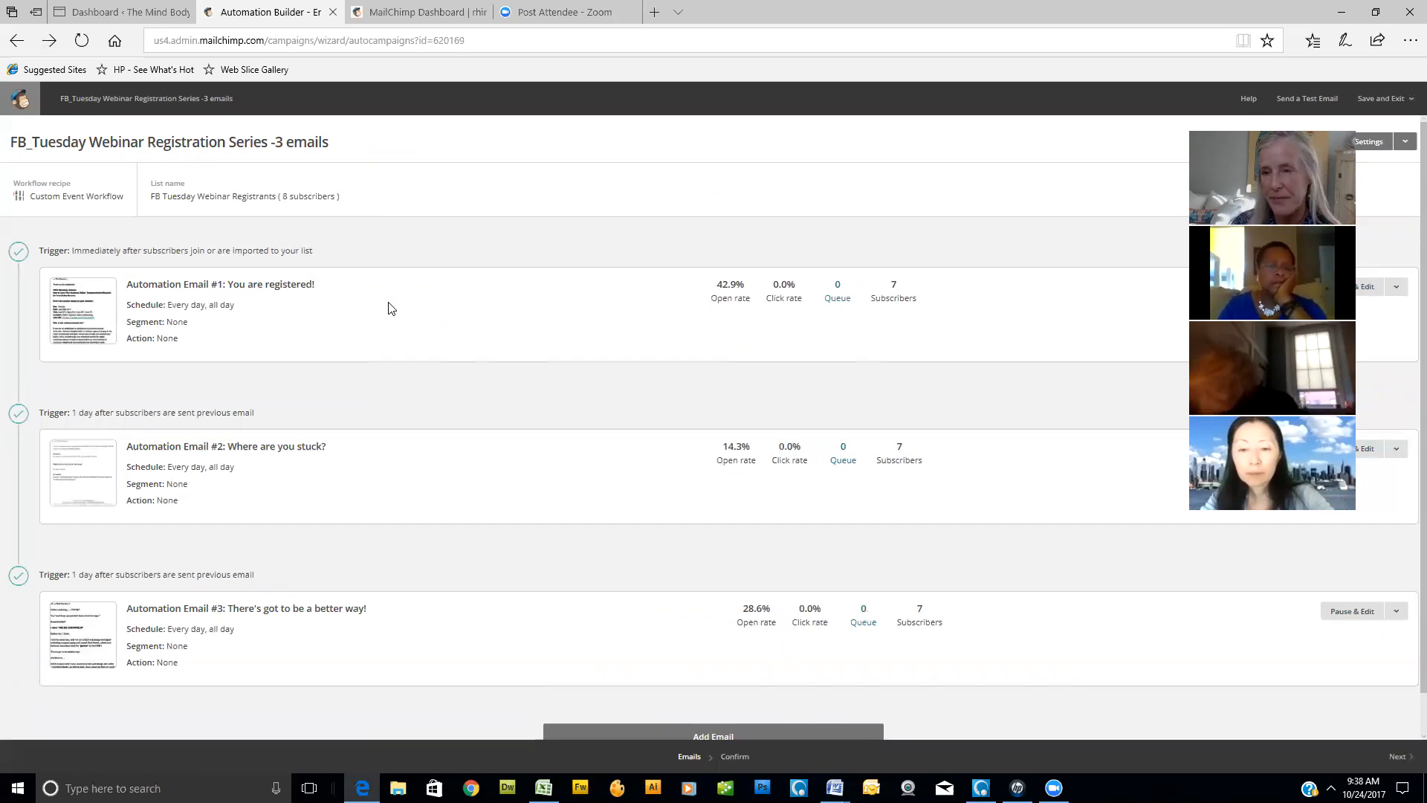
scroll(420, 323, "down", 1)
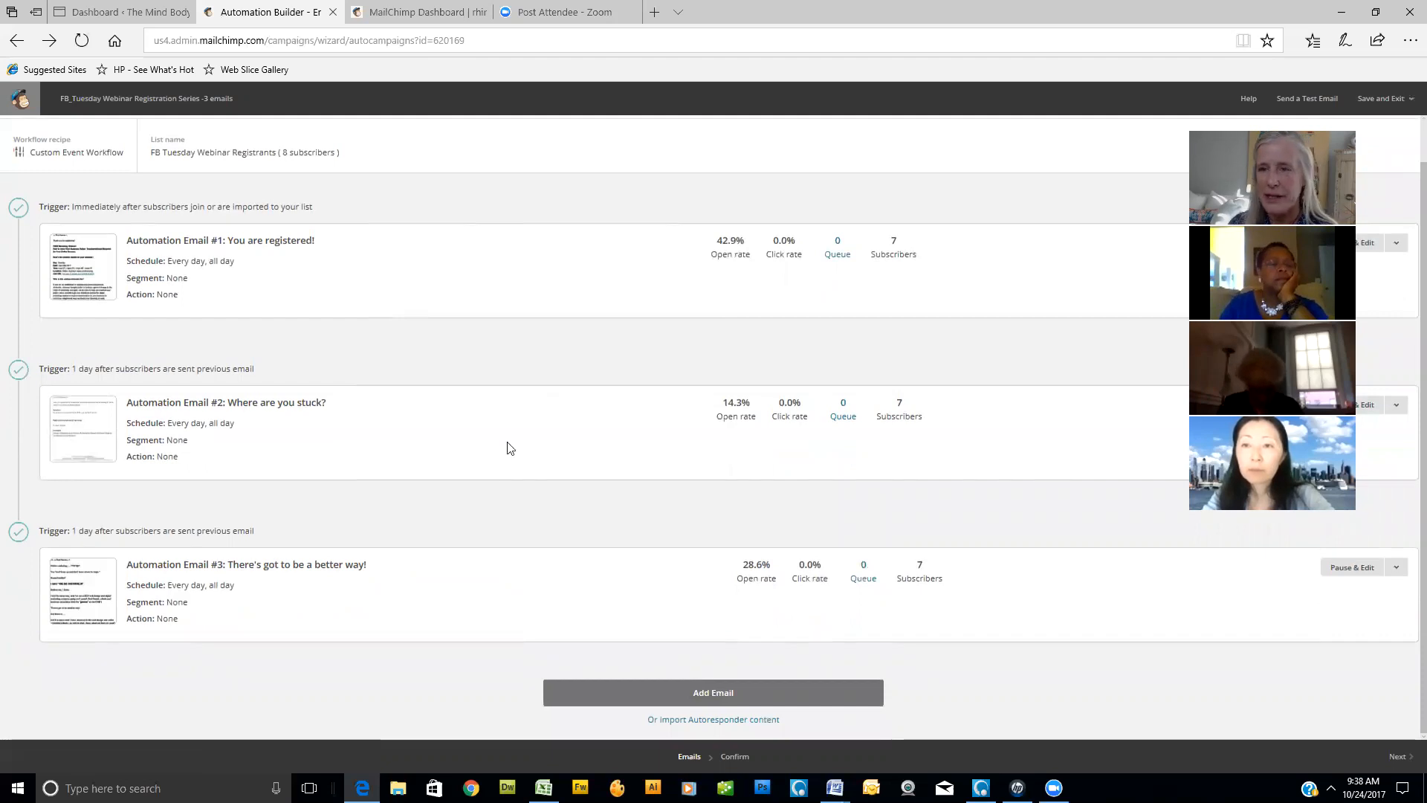
scroll(510, 441, "up", 1)
left_click(15, 41)
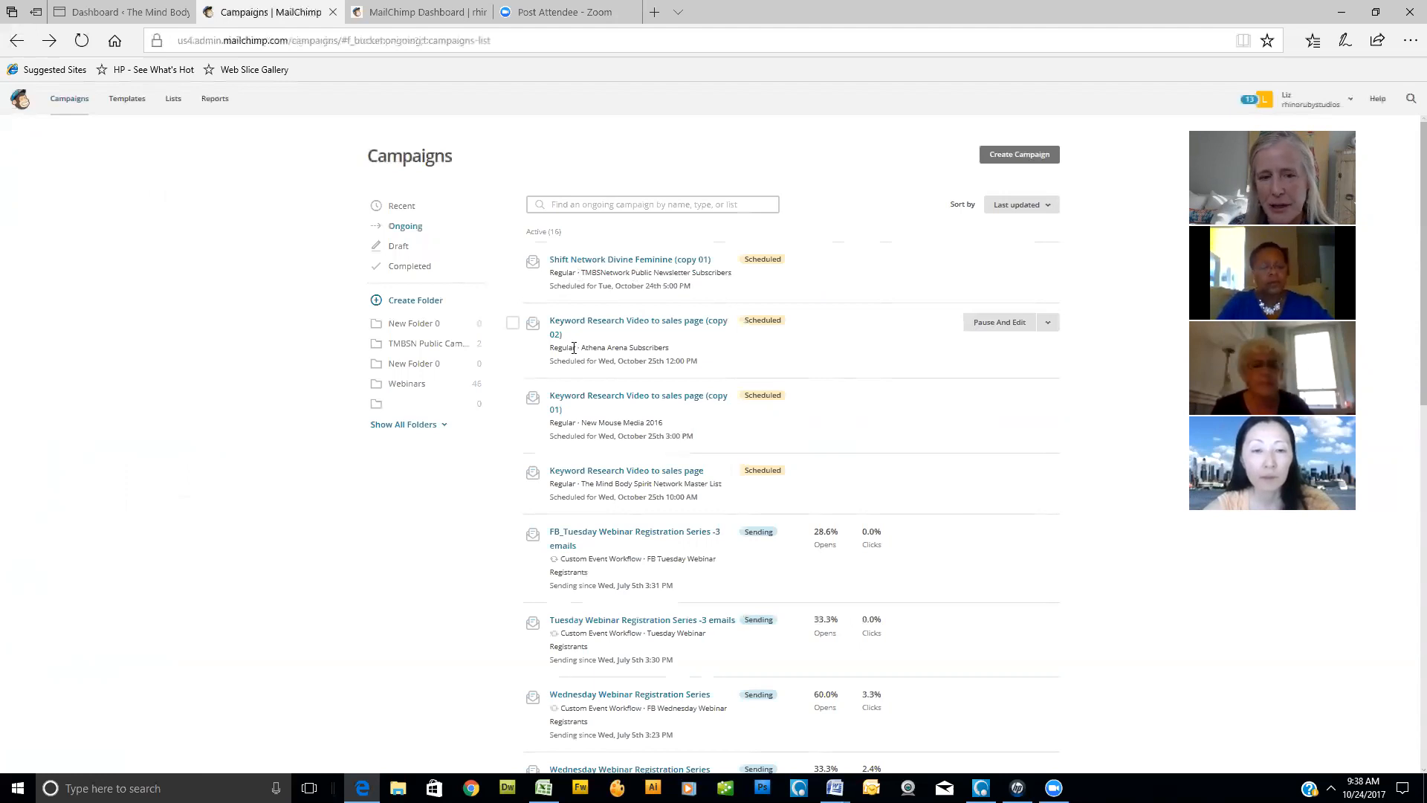
- Search the ongoing campaigns for "CUSTOM EVENT", and clear the search
scroll(598, 375, "down", 3)
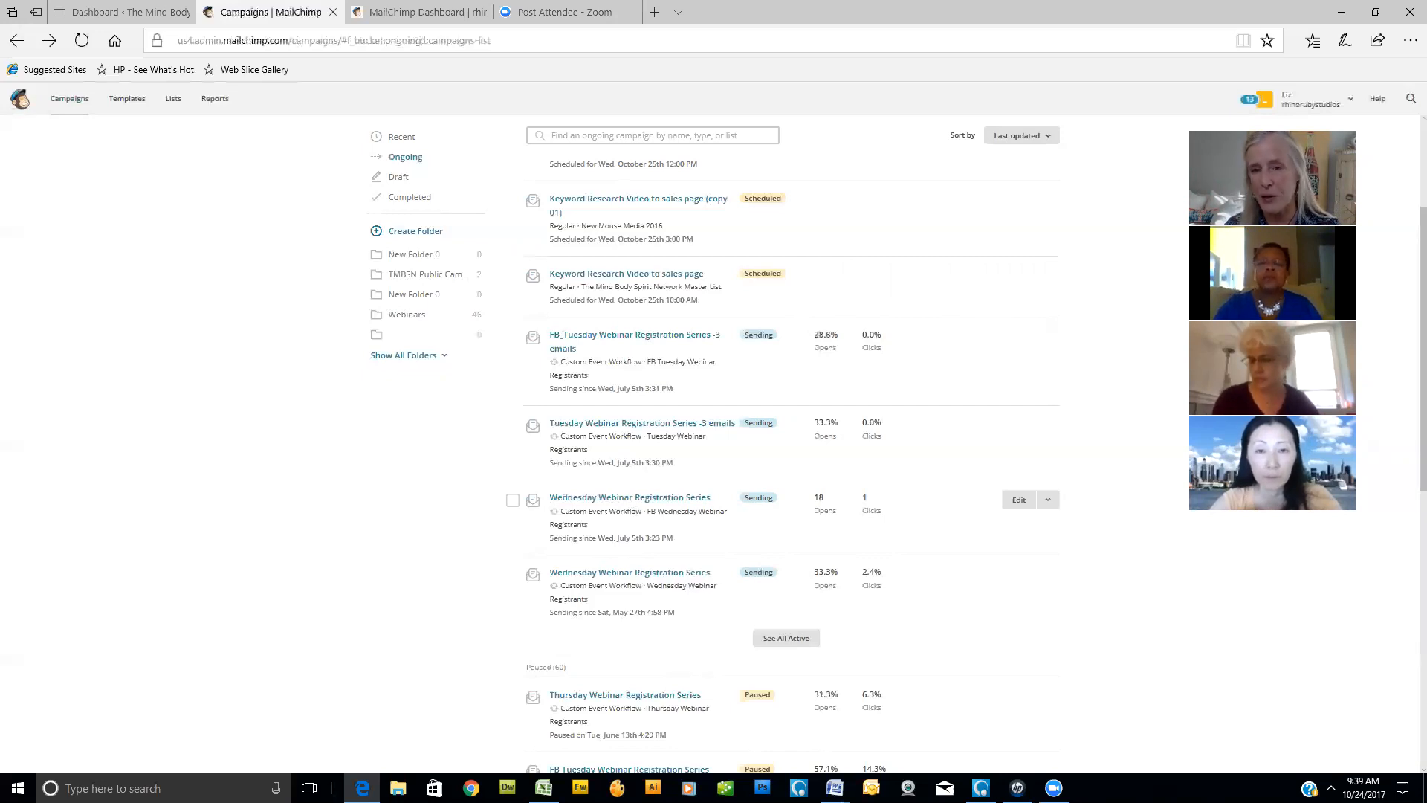
scroll(465, 274, "up", 3)
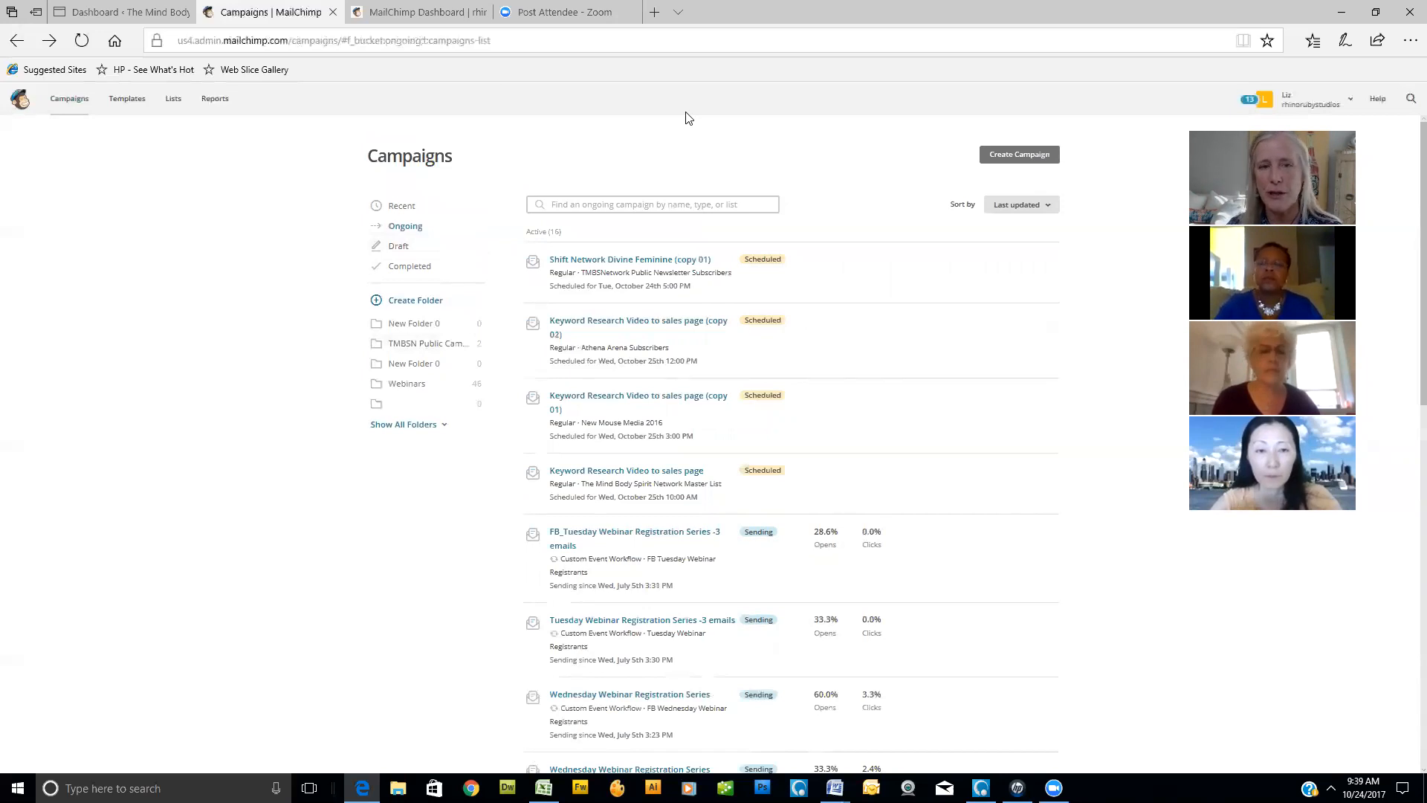
left_click(585, 206)
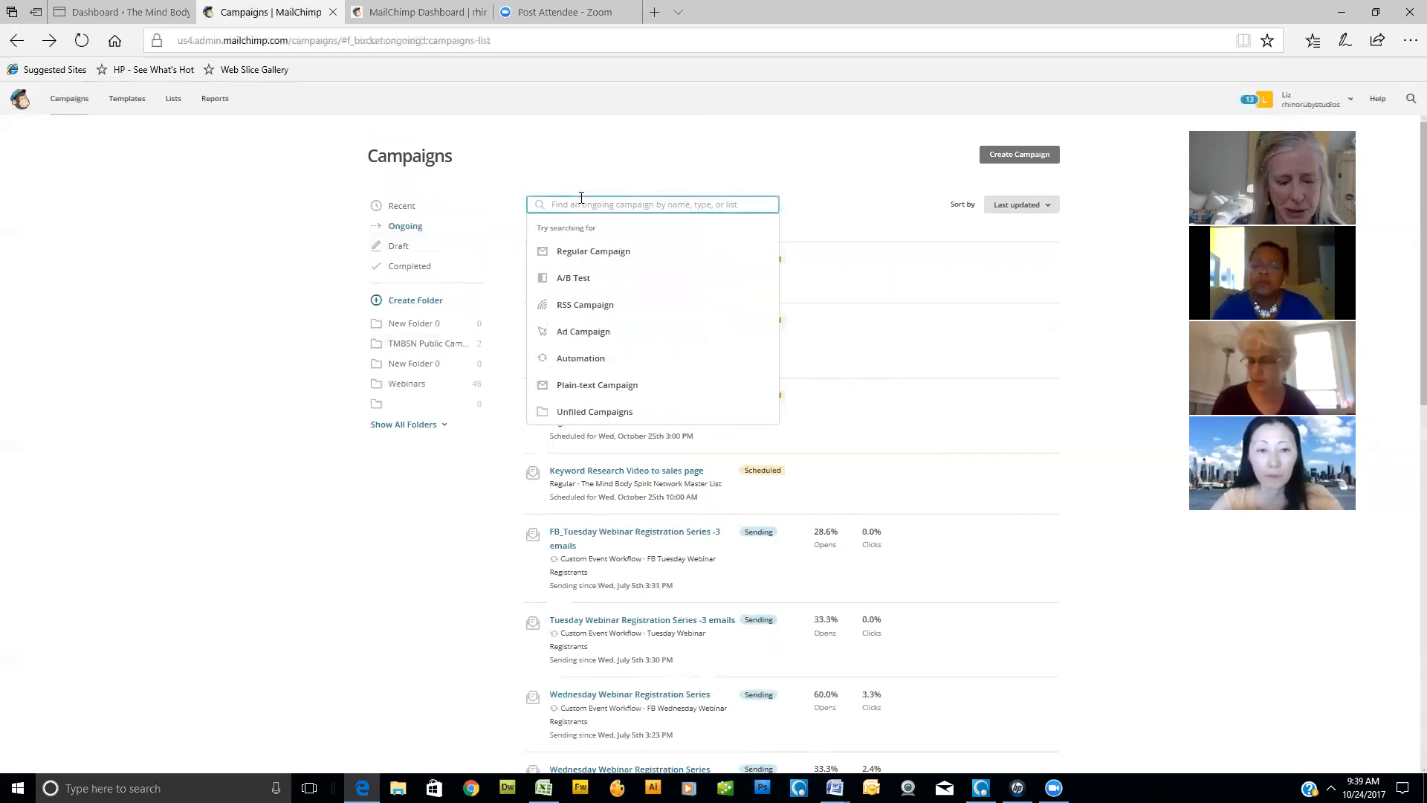
type("custOM EVENT")
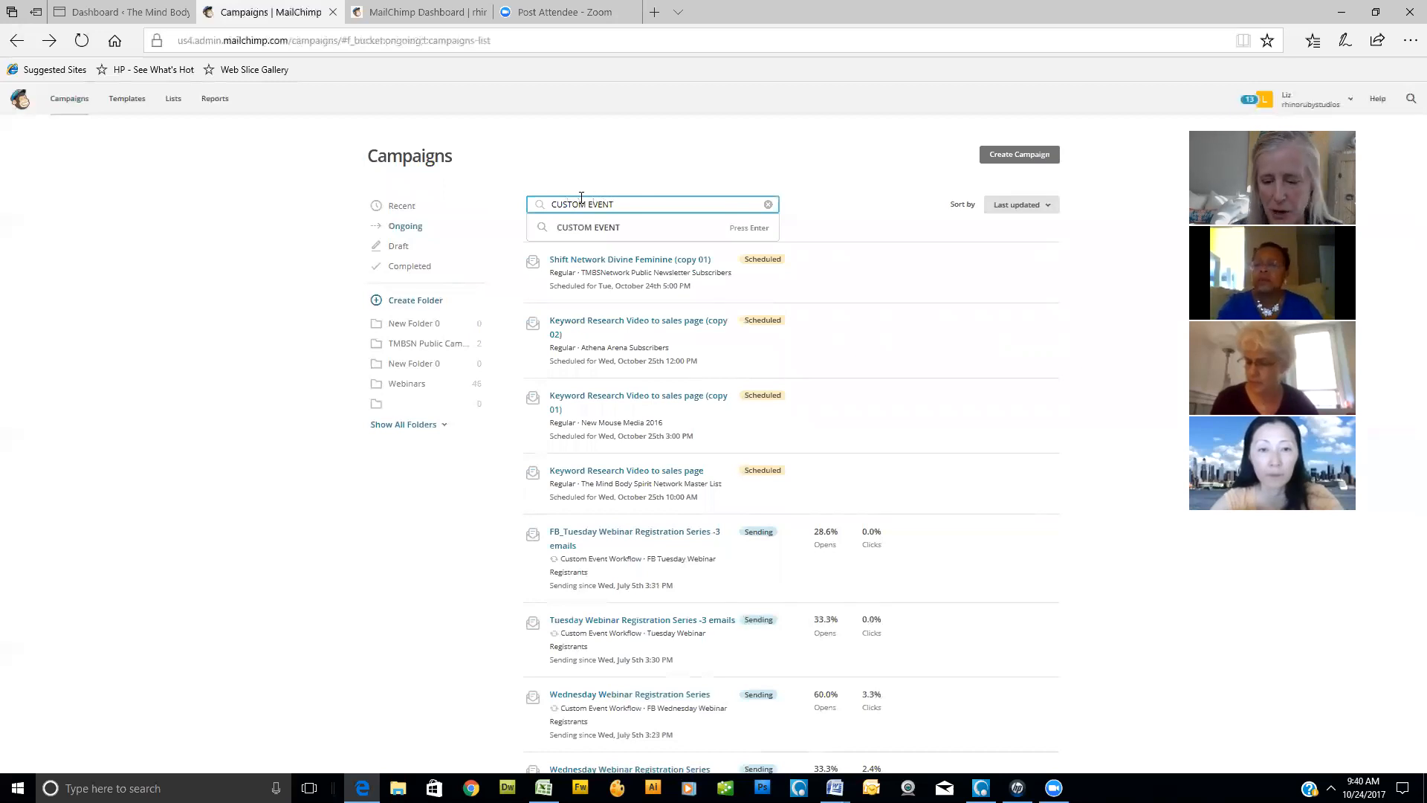
key("Return")
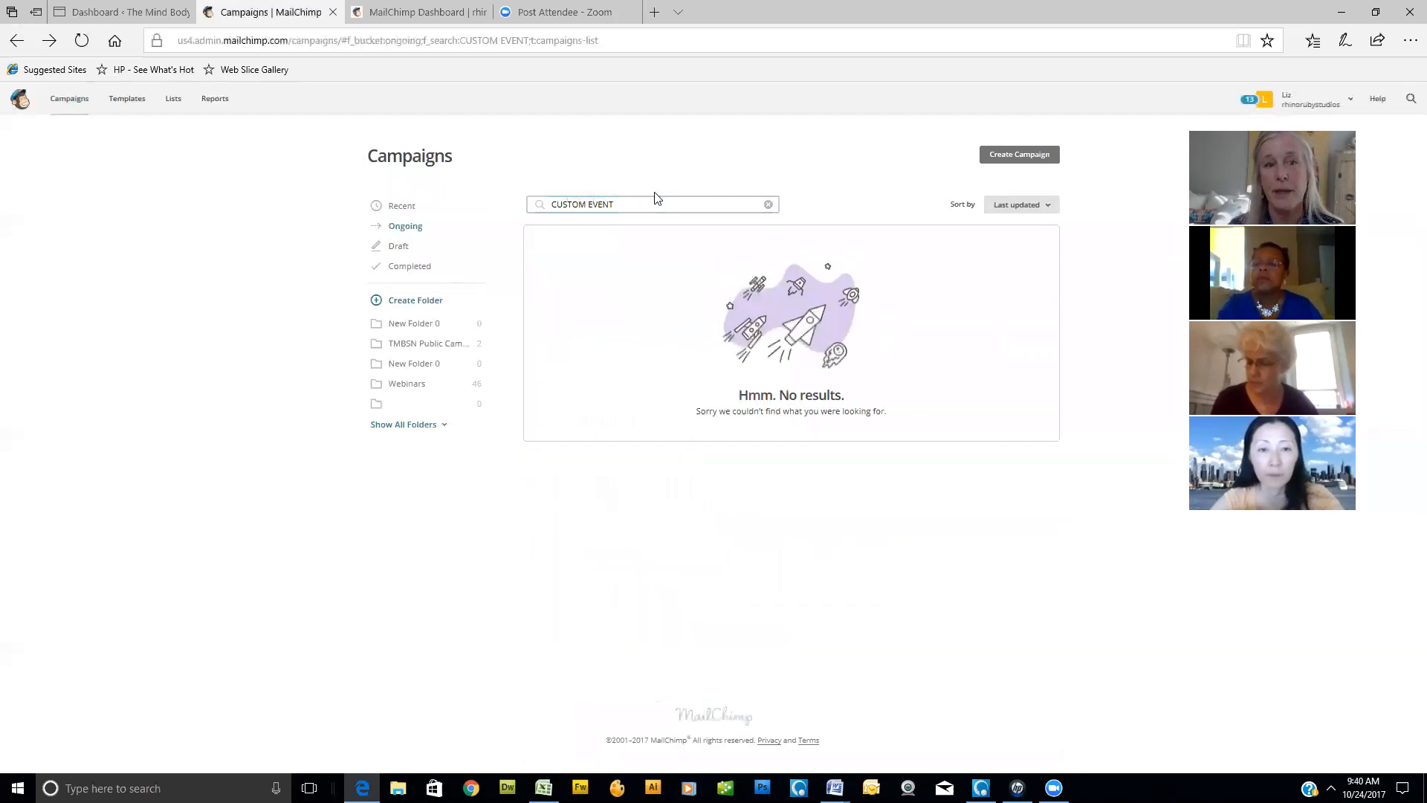
left_click(769, 207)
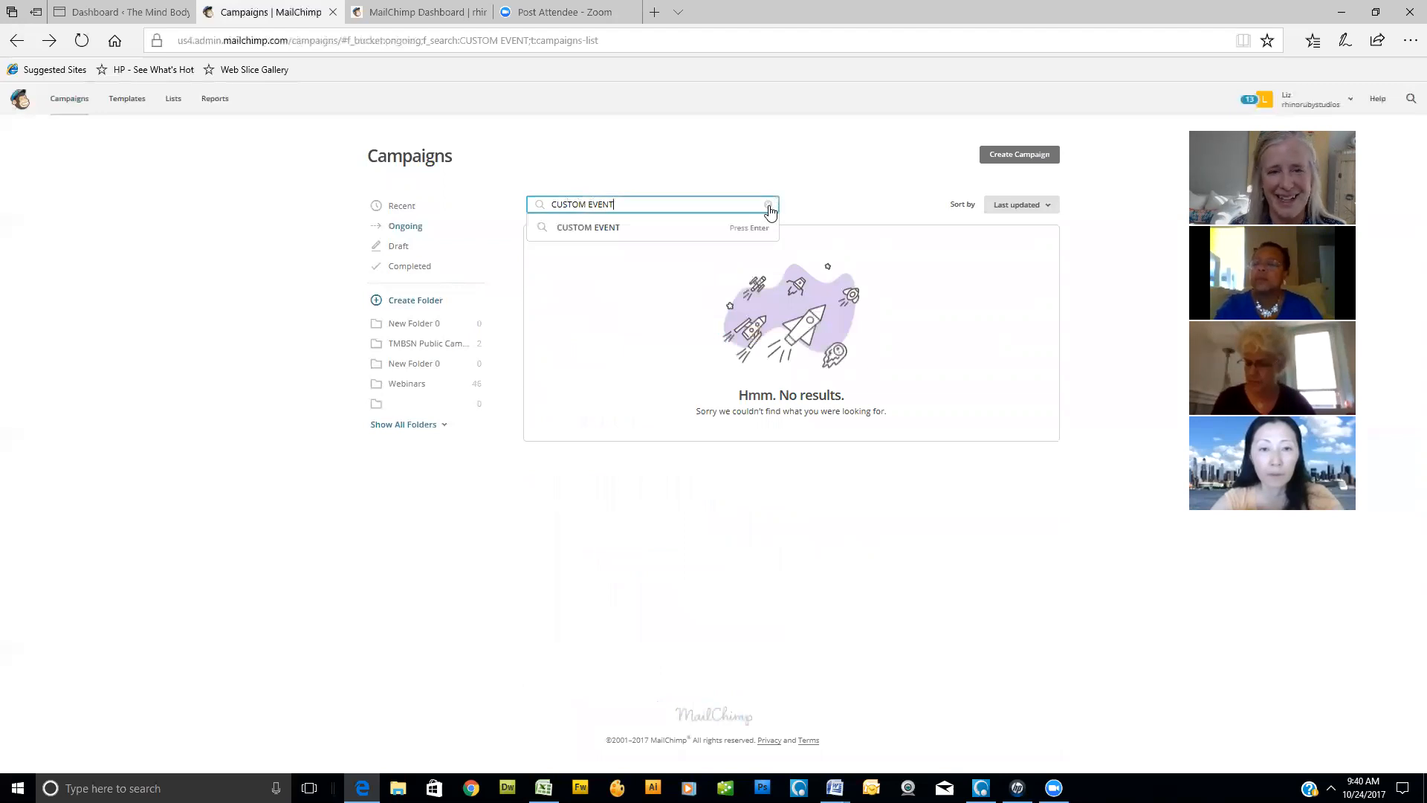
left_click(769, 207)
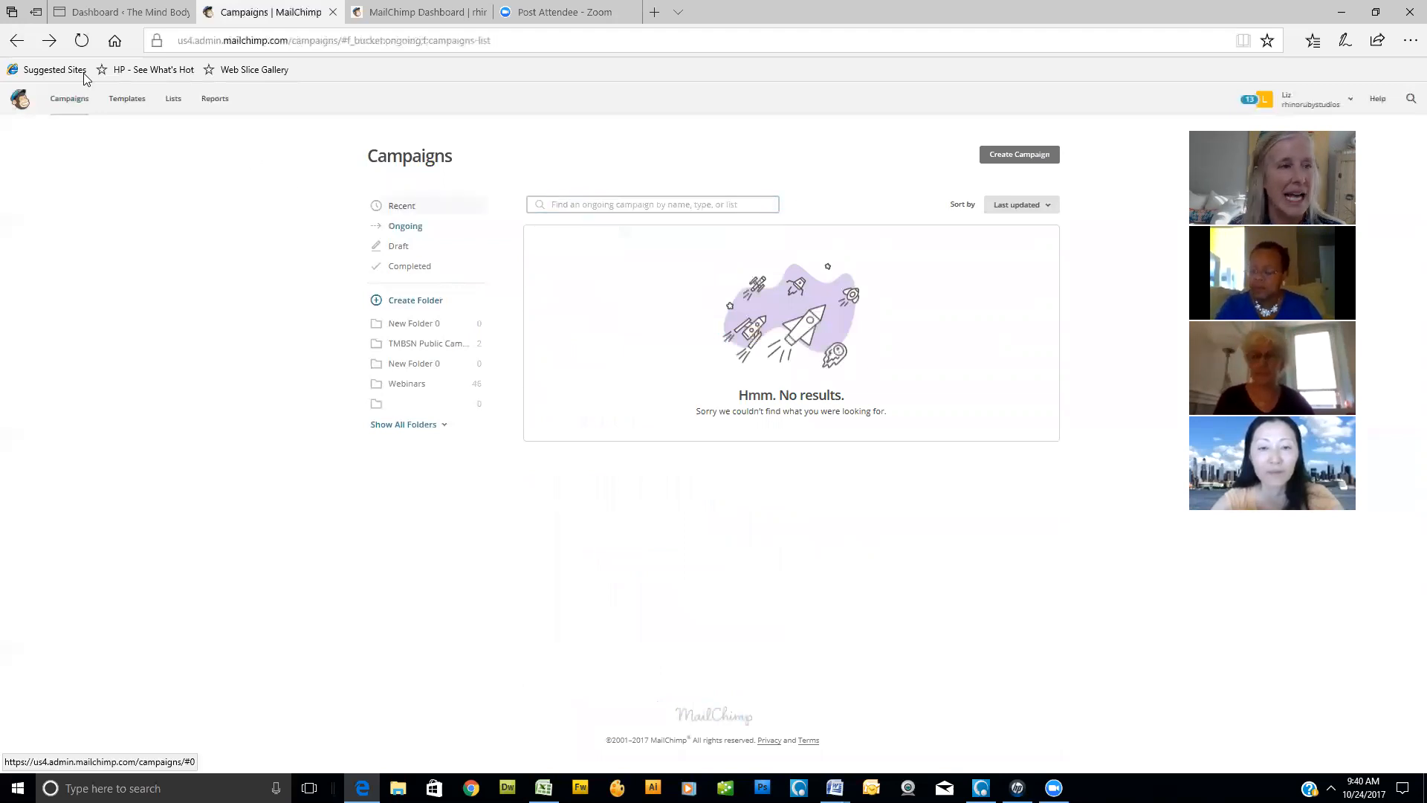
- Reload the campaigns page, filter it to ongoing campaigns again and look over the webinar registration series
left_click(15, 42)
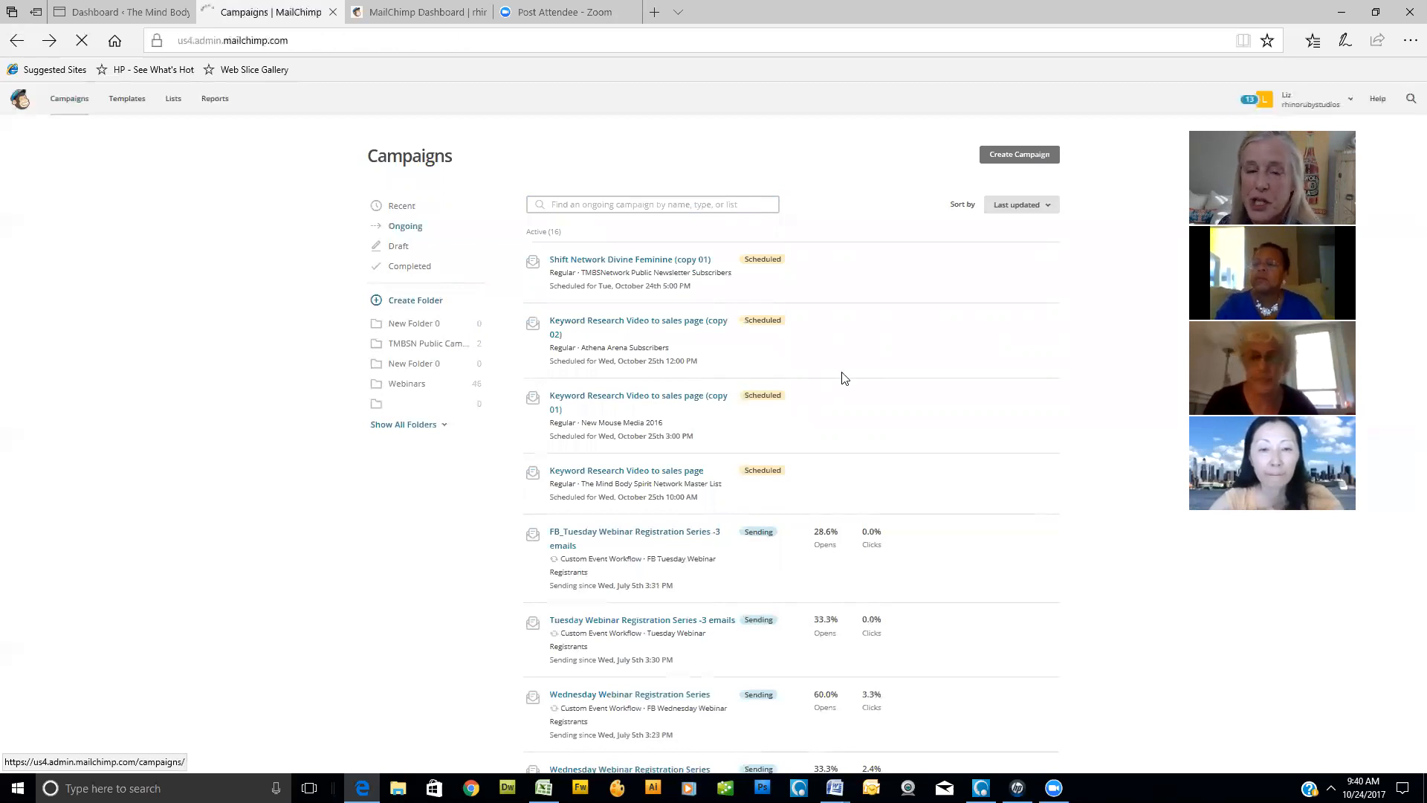
left_click(80, 106)
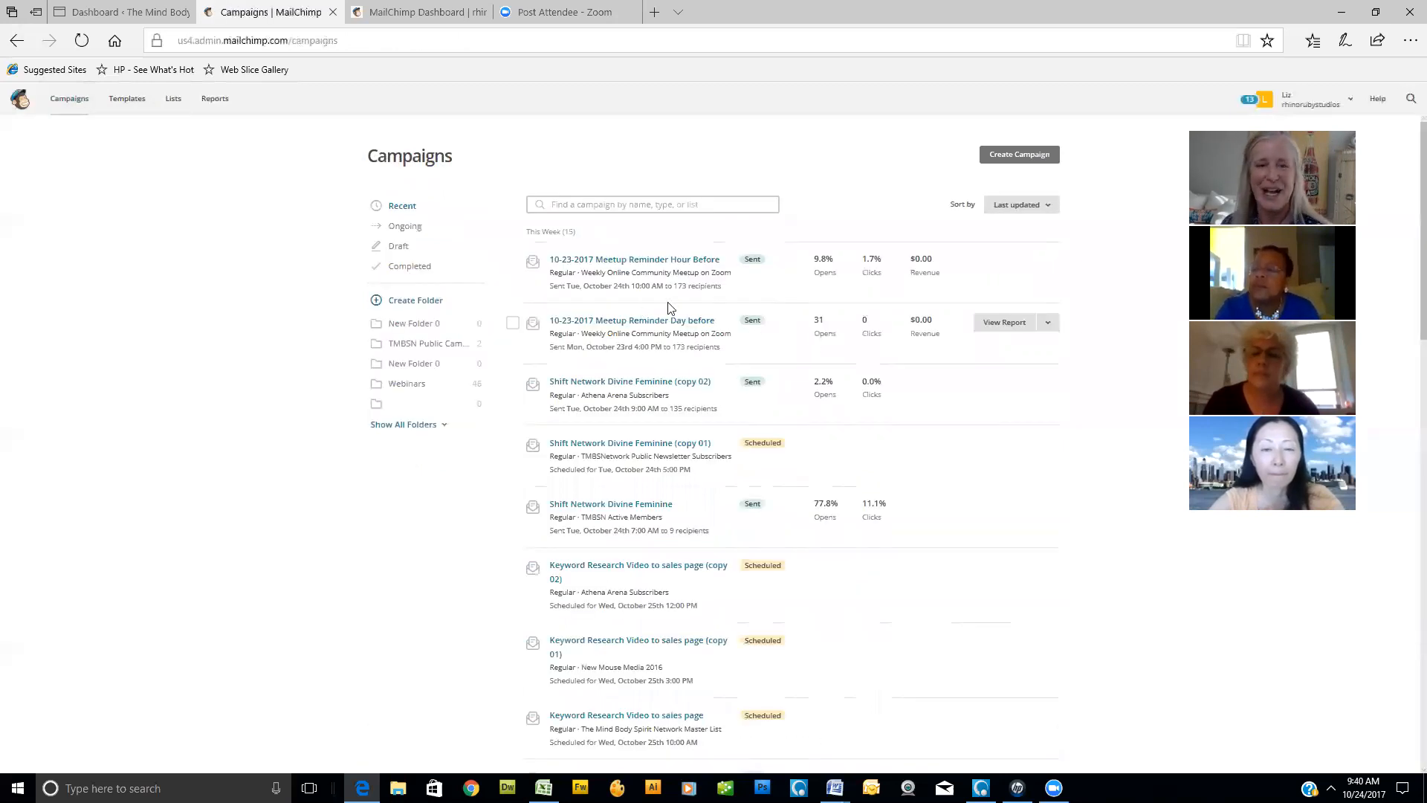
scroll(624, 243, "down", 1)
scroll(501, 190, "up", 1)
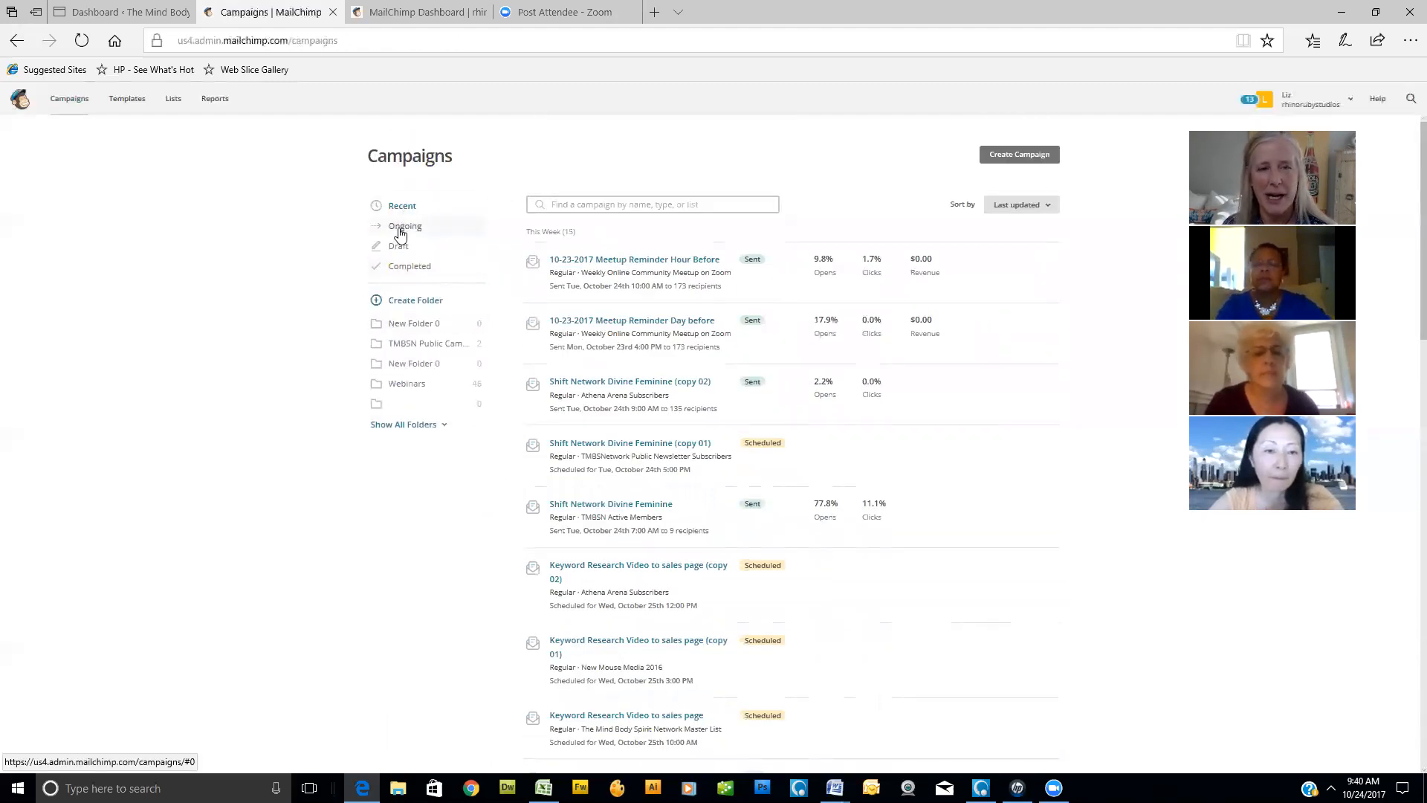
left_click(400, 232)
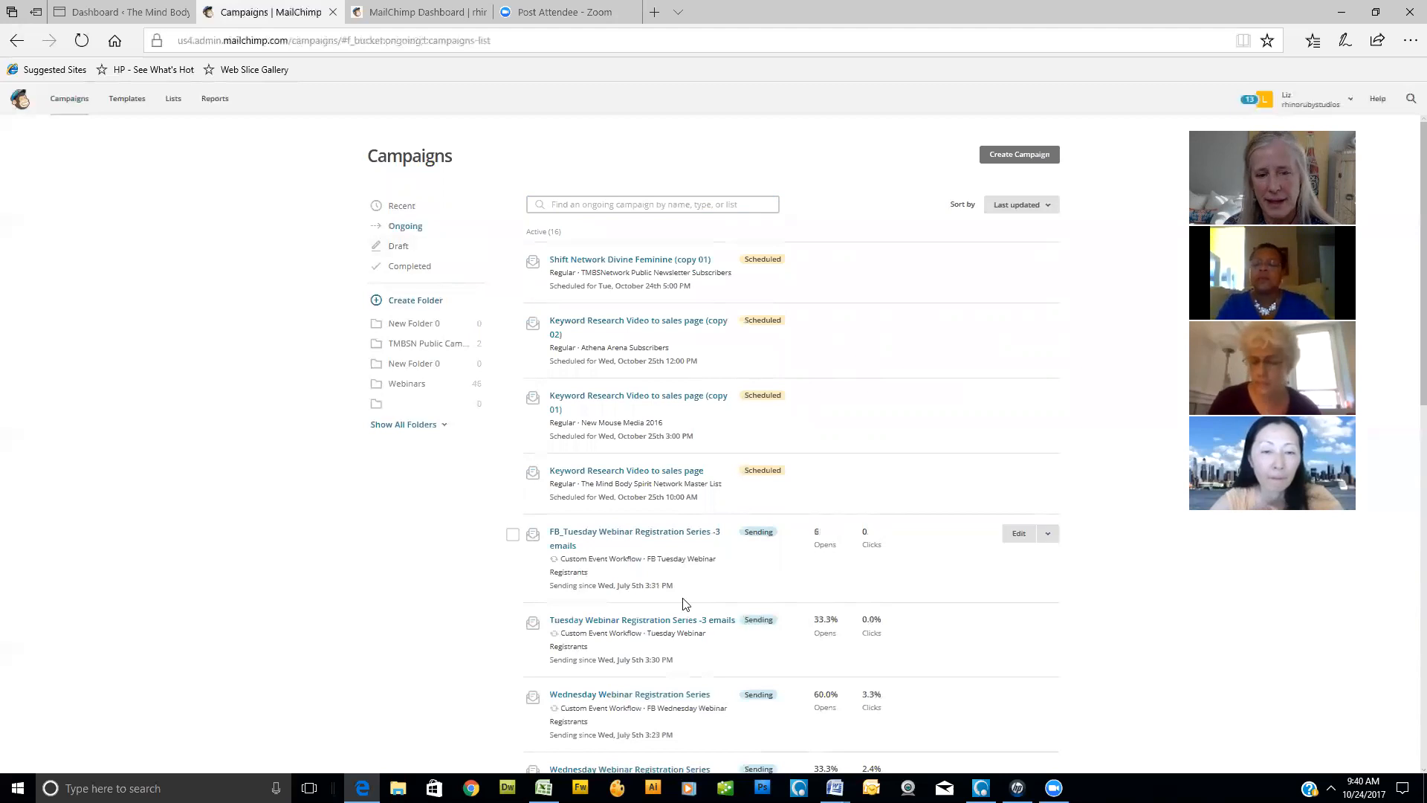
scroll(639, 580, "down", 1)
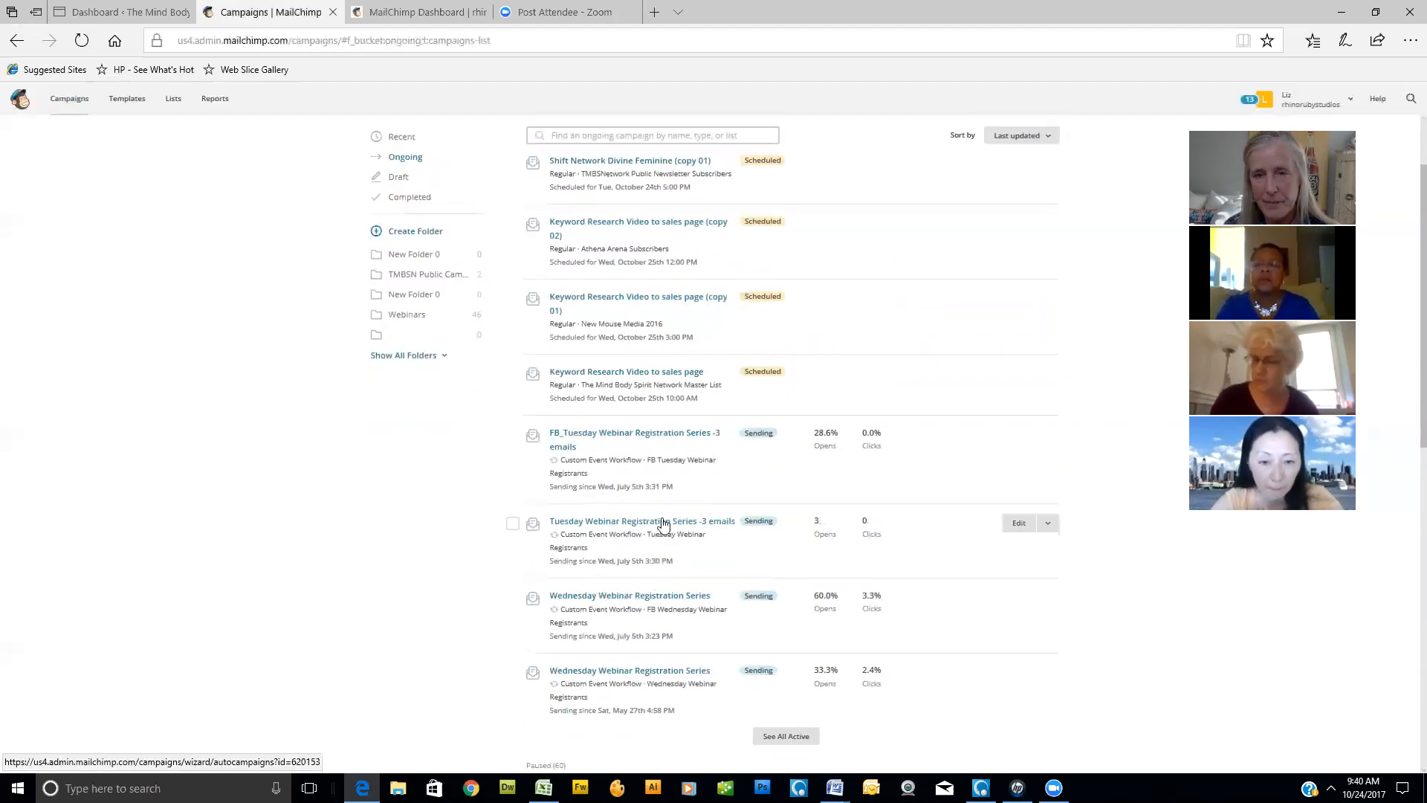
scroll(845, 440, "up", 1)
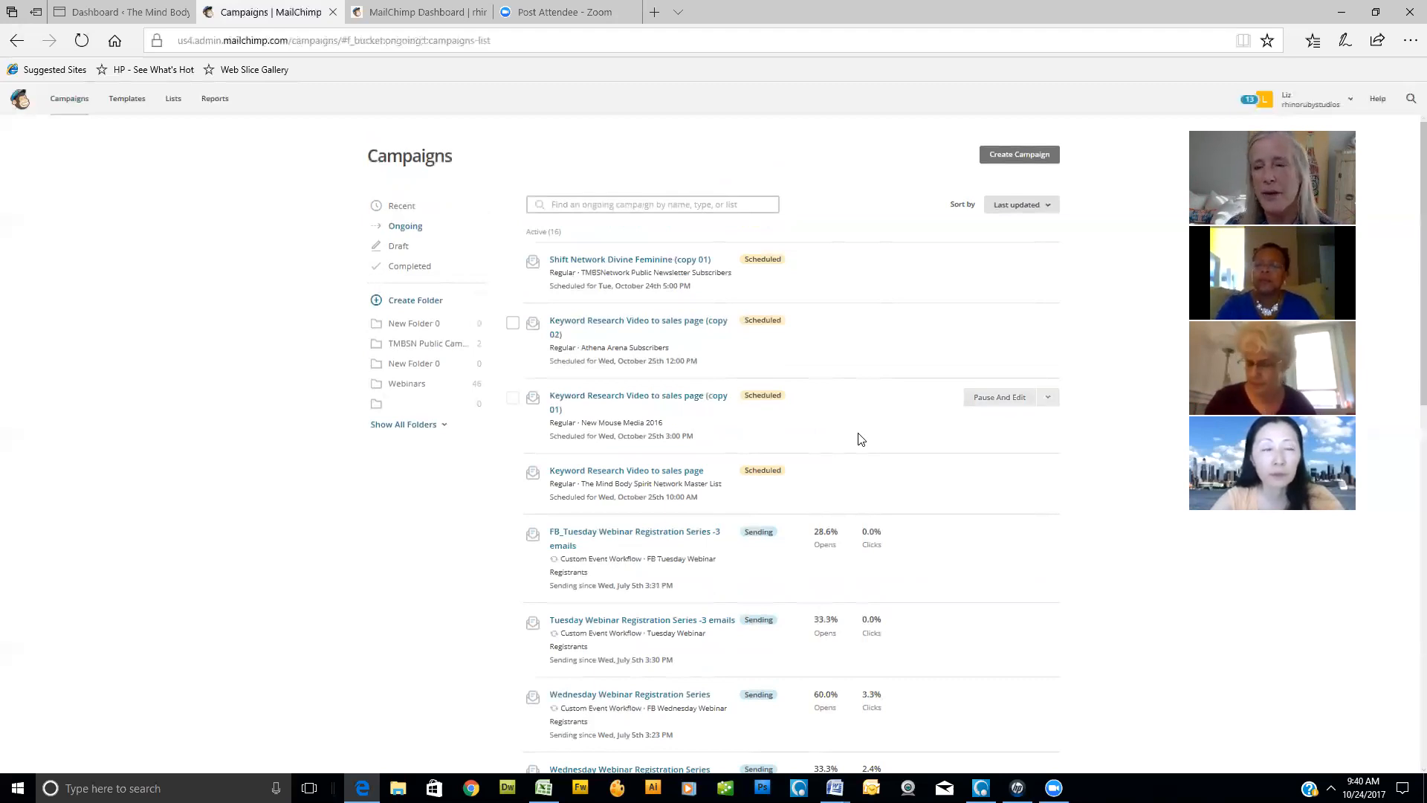
- Open the subscriber lists and look through the webinar registrant and member lists
left_click(173, 99)
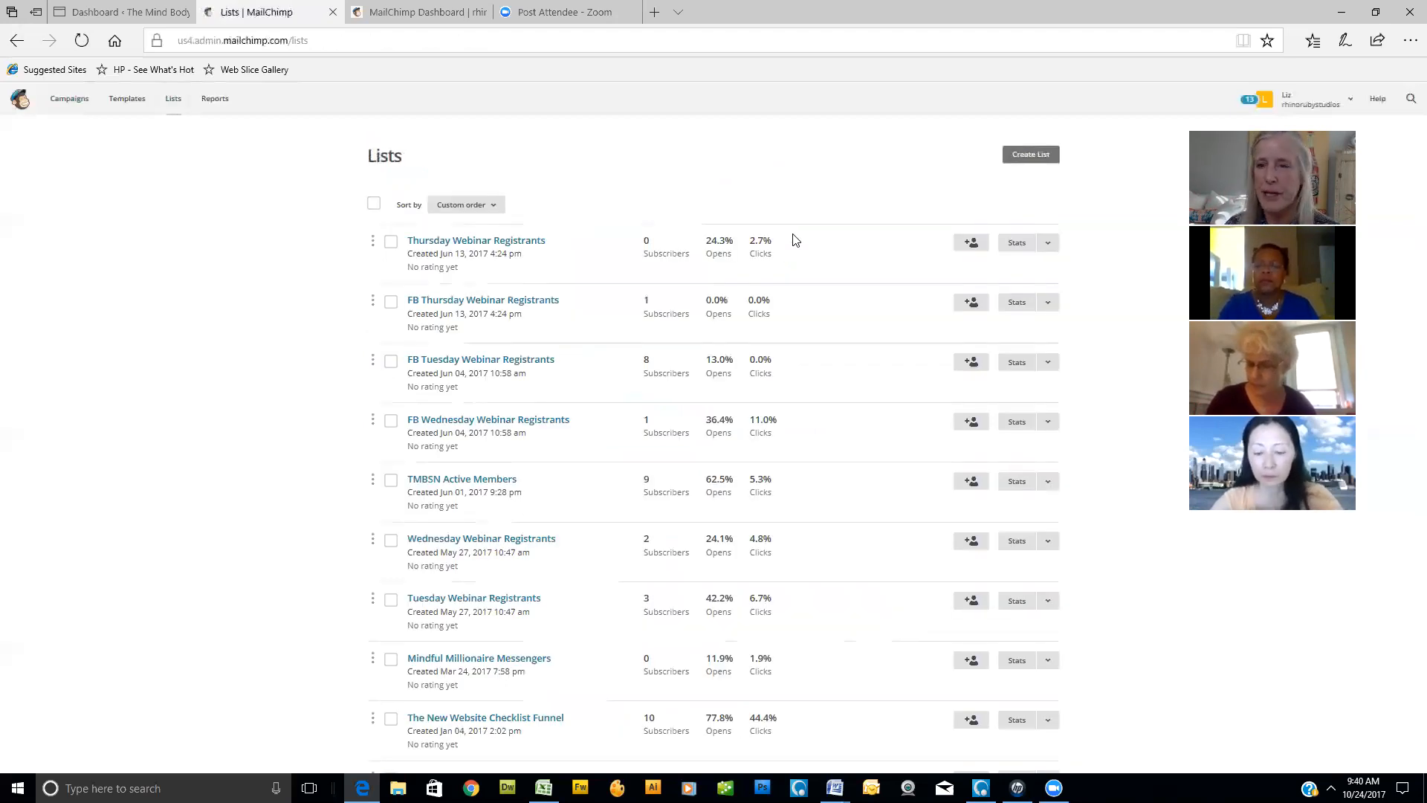
scroll(480, 364, "down", 3)
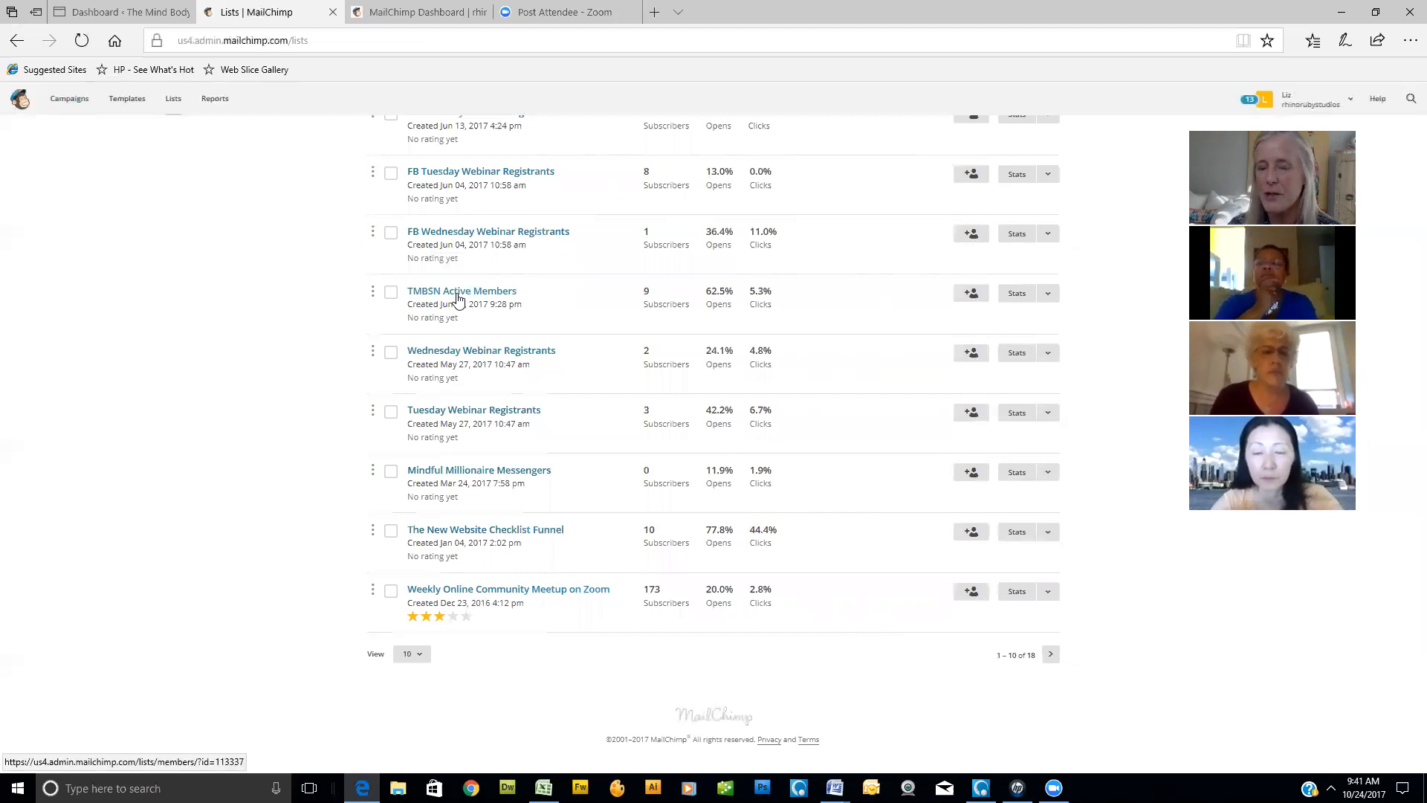
scroll(460, 300, "up", 1)
- Set the lists page to show 50 entries and review all the subscriber lists
scroll(461, 300, "down", 1)
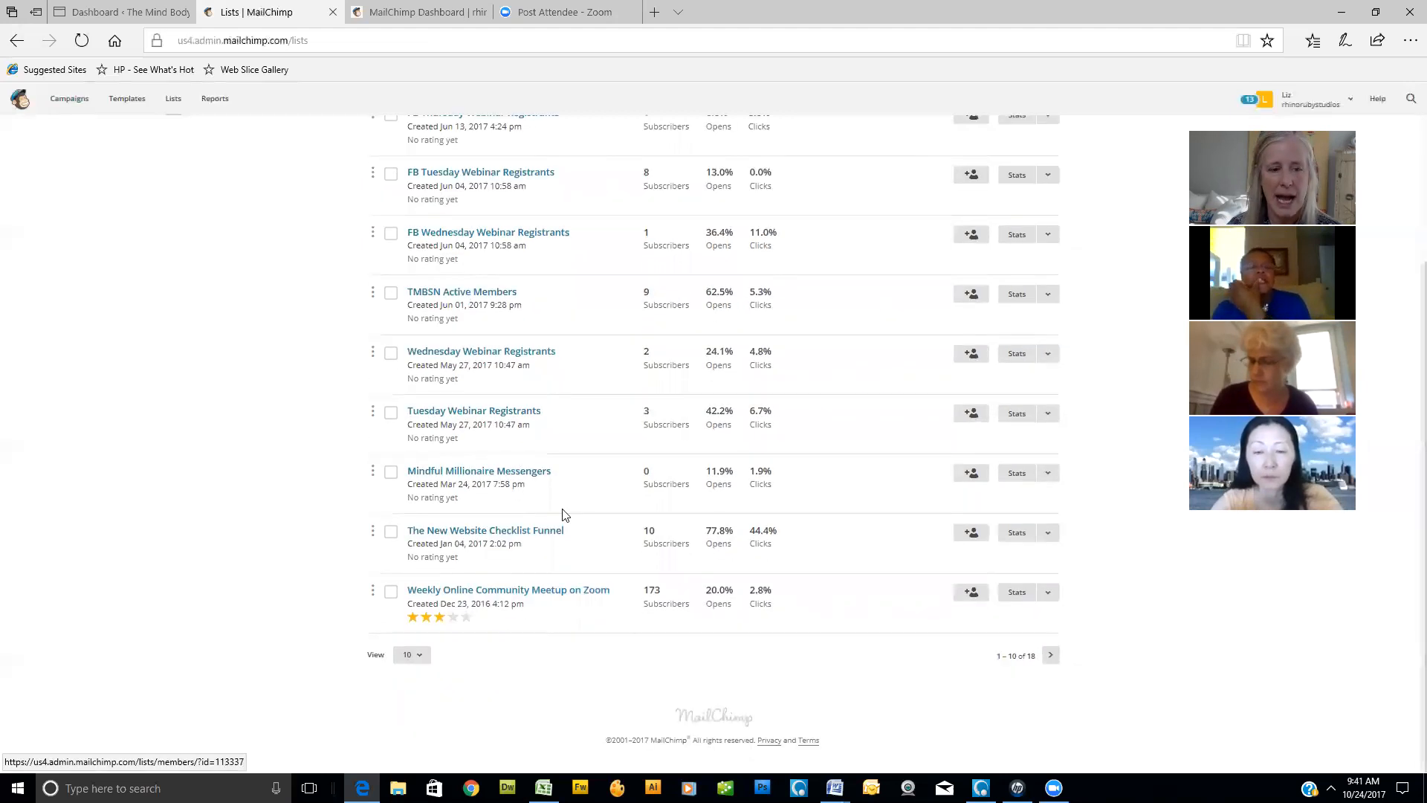
left_click(416, 655)
left_click(418, 733)
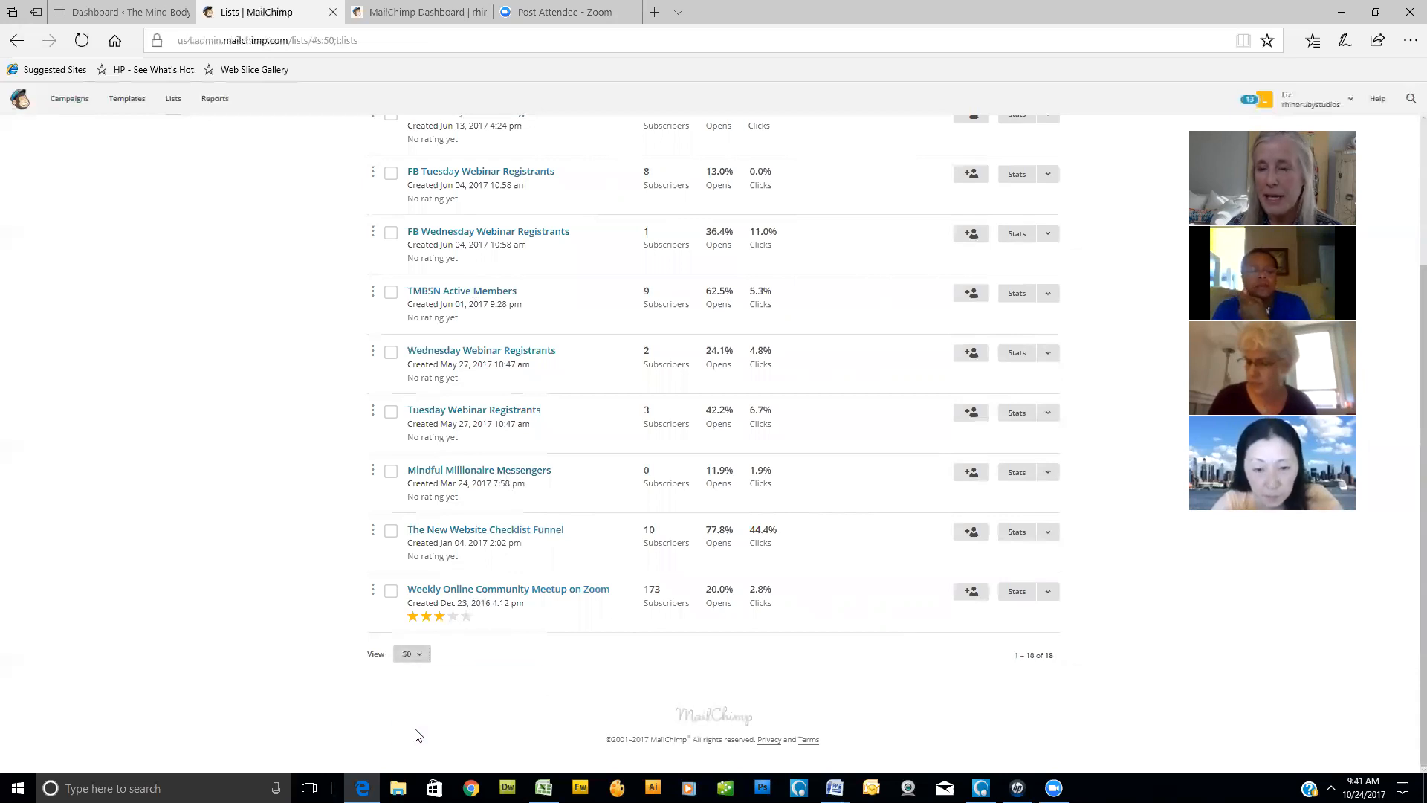
scroll(306, 442, "down", 6)
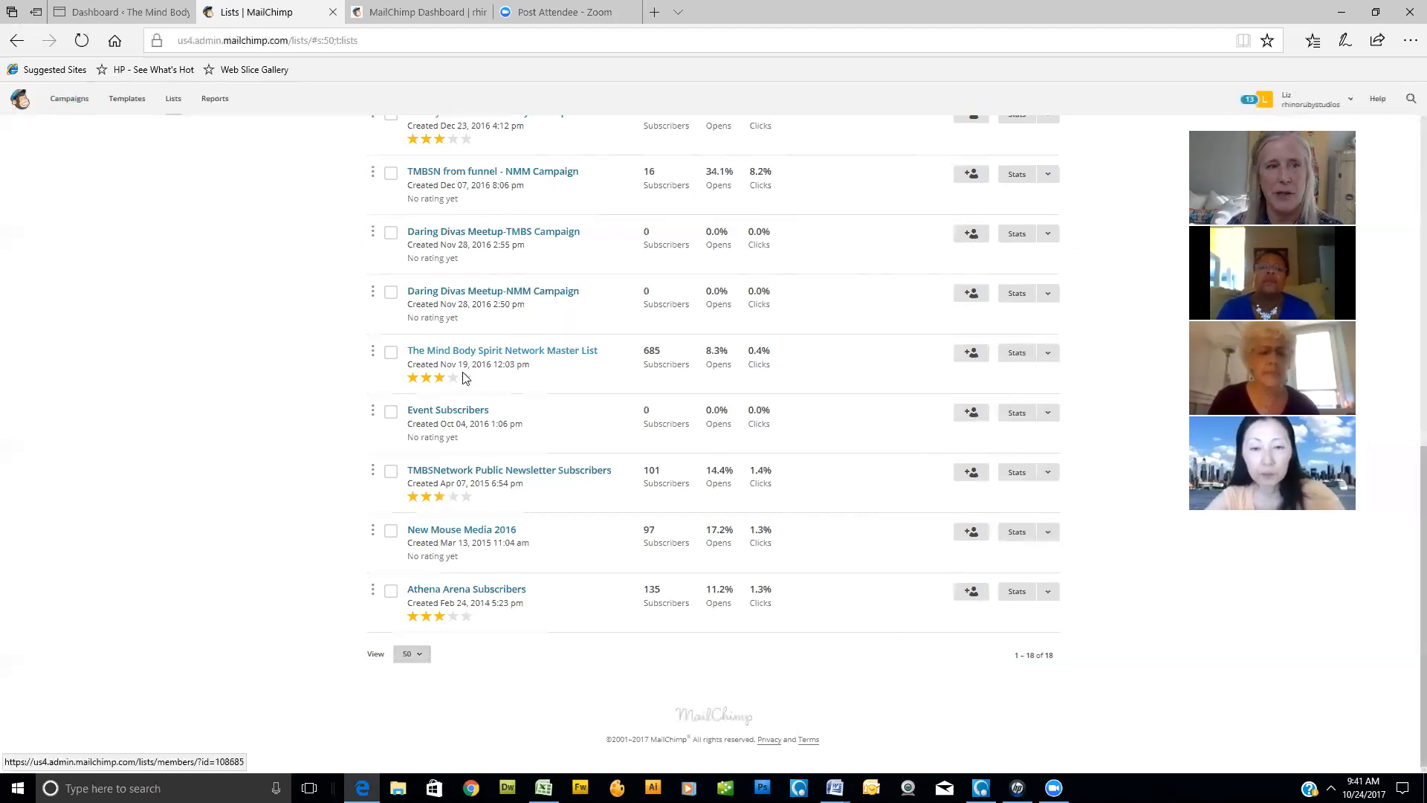
scroll(93, 300, "up", 6)
scroll(287, 374, "up", 2)
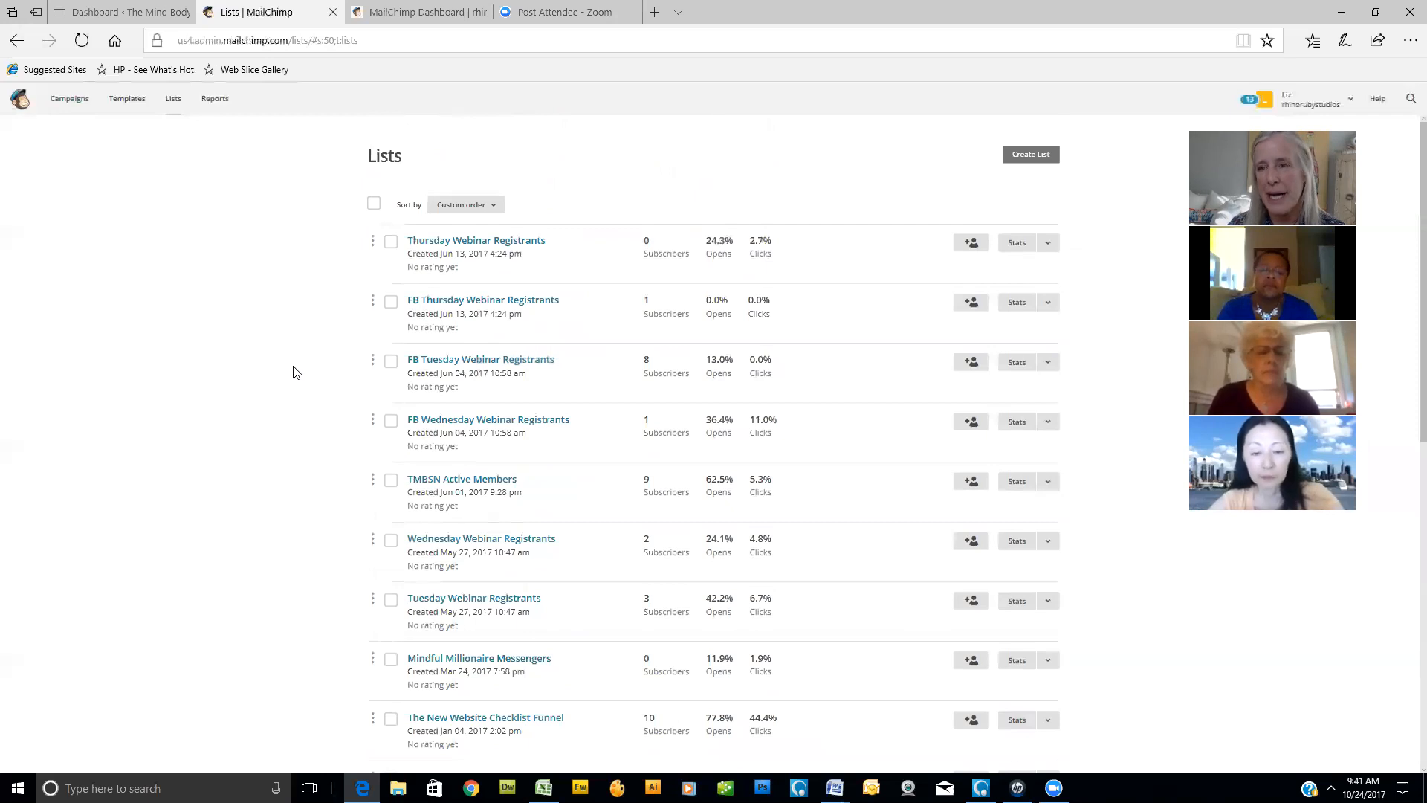
- Return to the campaigns page and start creating a new email campaign
left_click(71, 103)
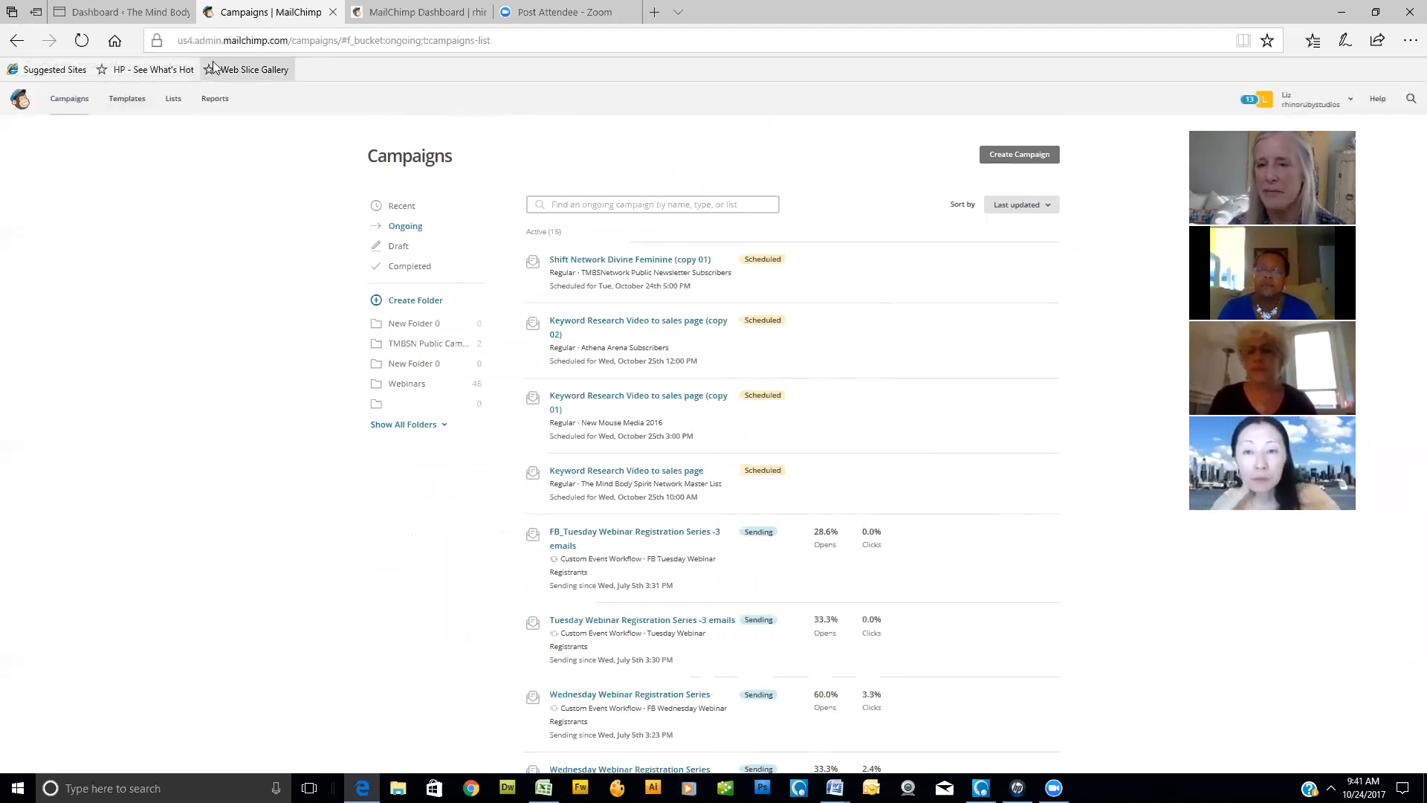
left_click(1016, 155)
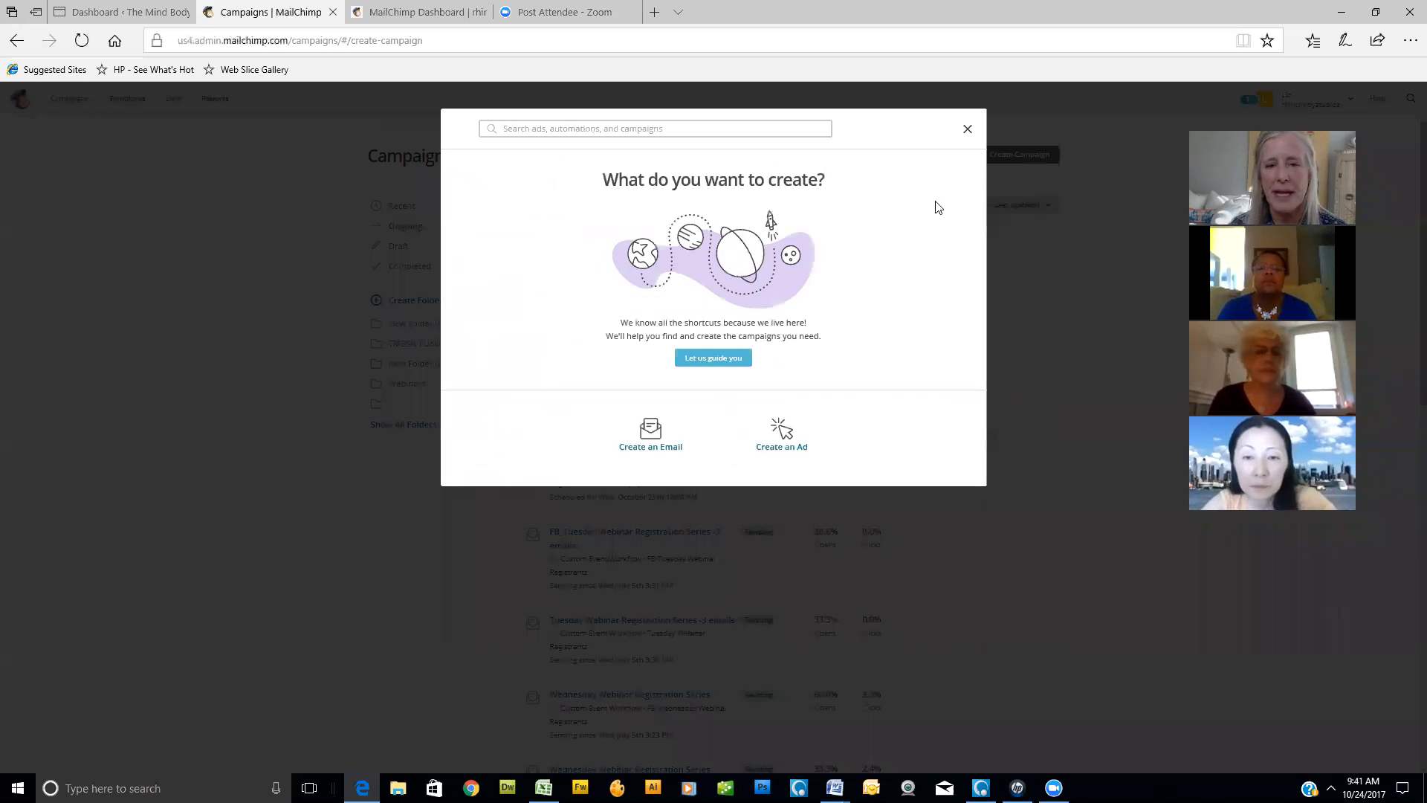
left_click(652, 444)
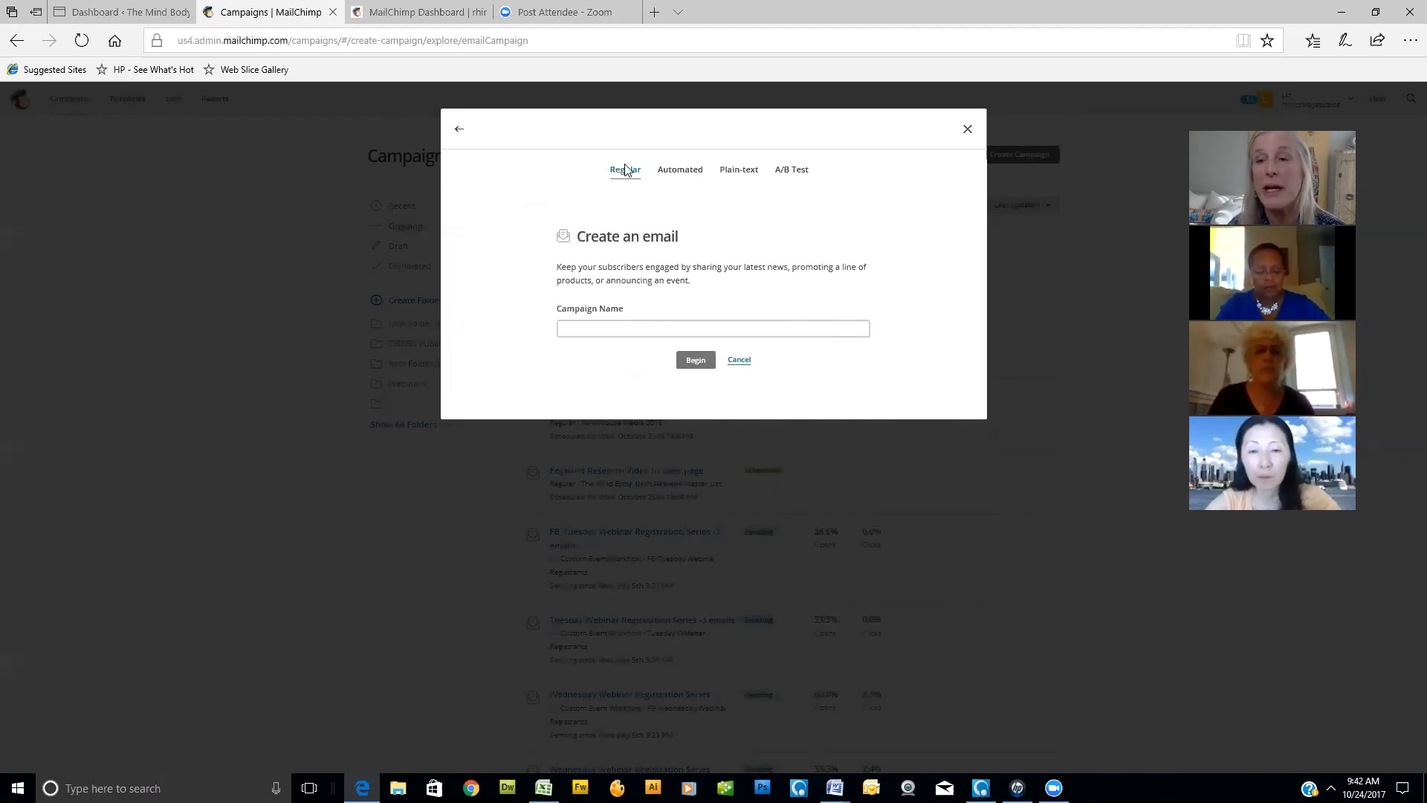
- Name the regular email campaign "Weekly Meetup group topic" and begin building it
left_click(594, 327)
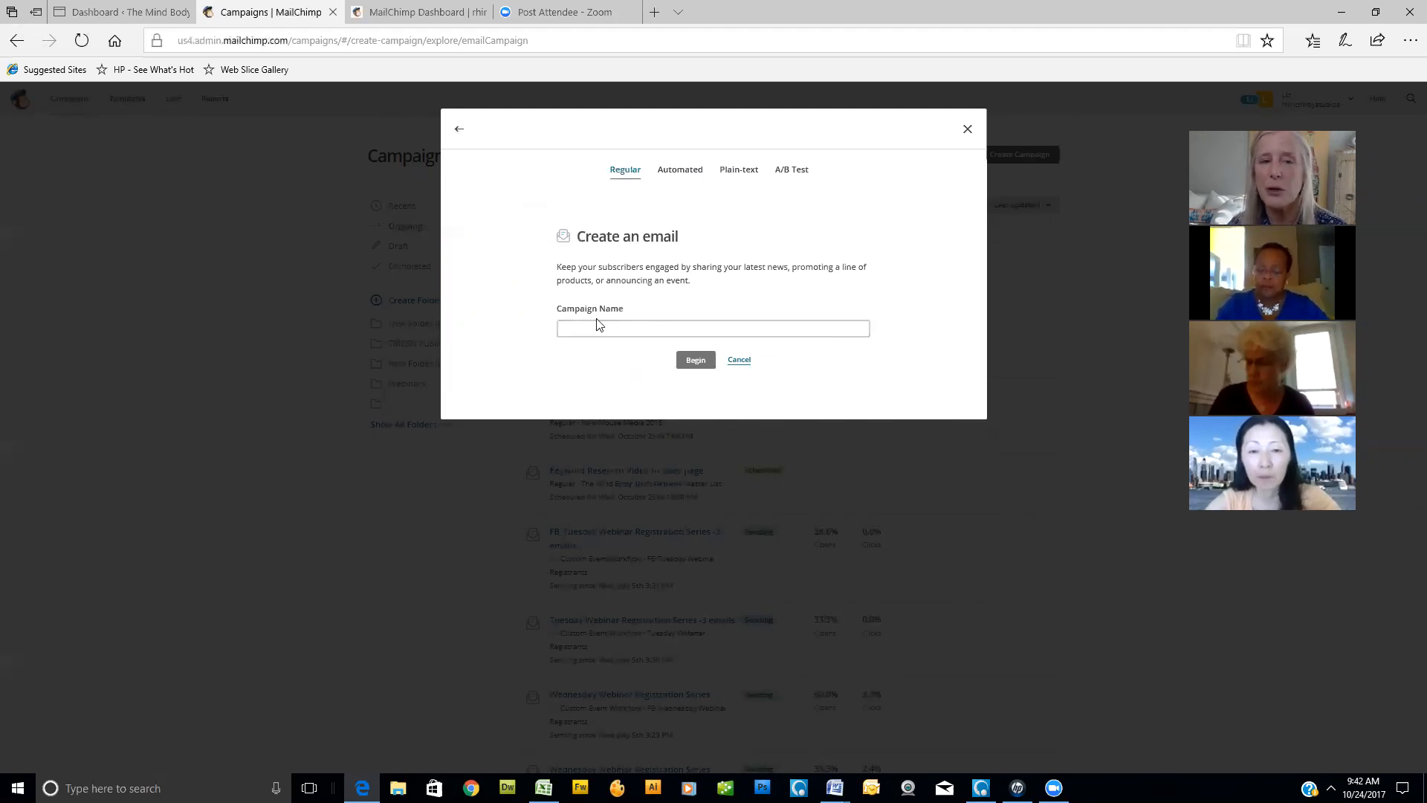
left_click(605, 327)
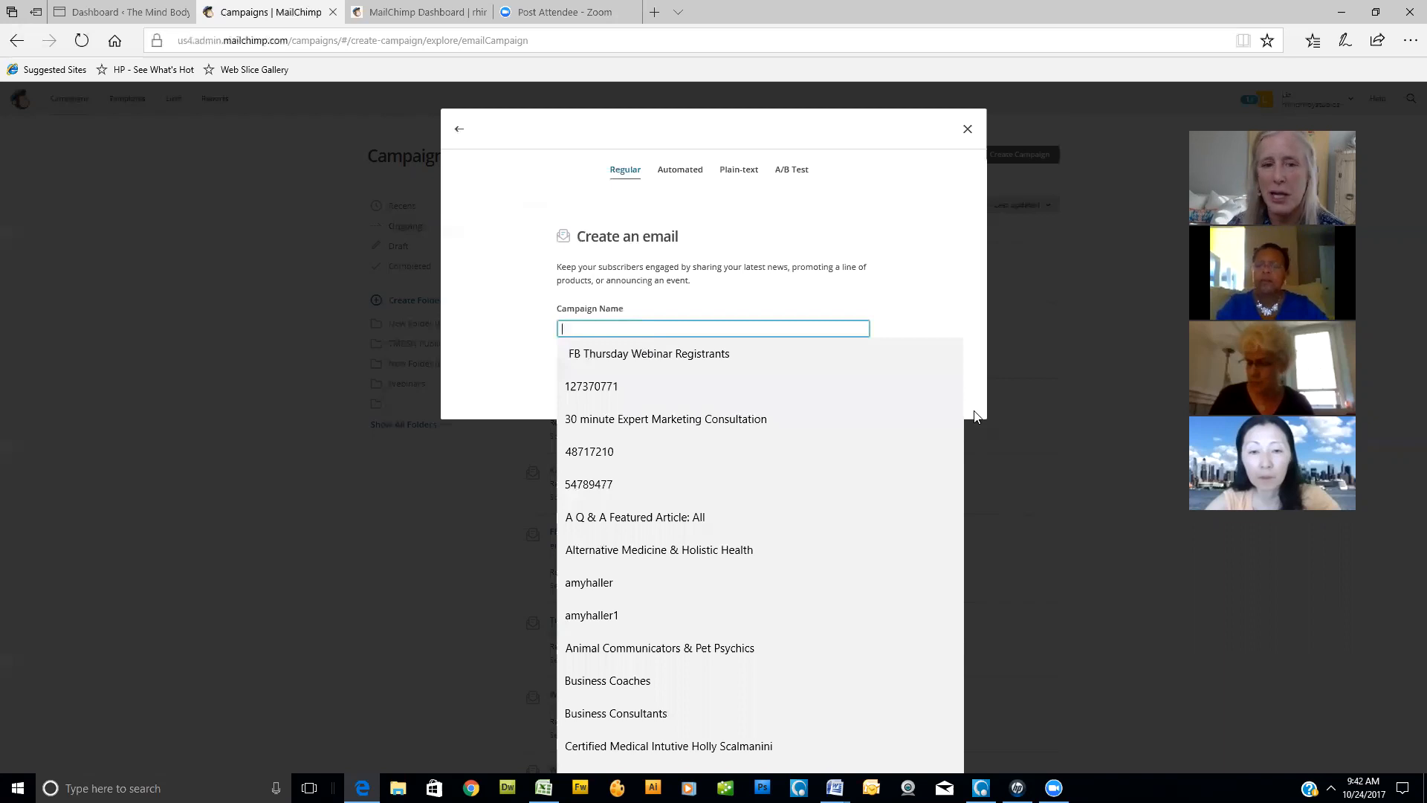
type("wEEL")
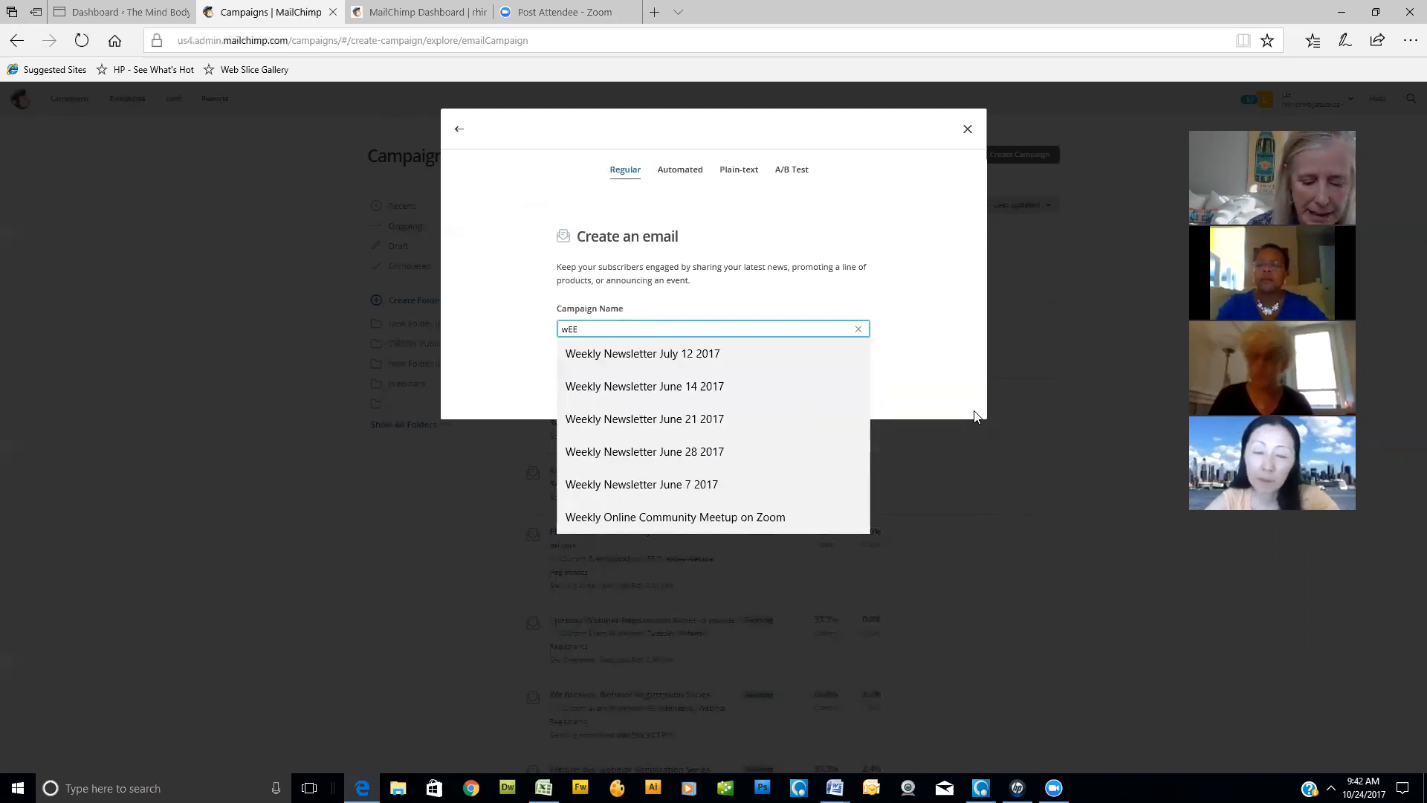
key("BackSpace")
key("BackSpace")
key("BackSpace")
key("BackSpace")
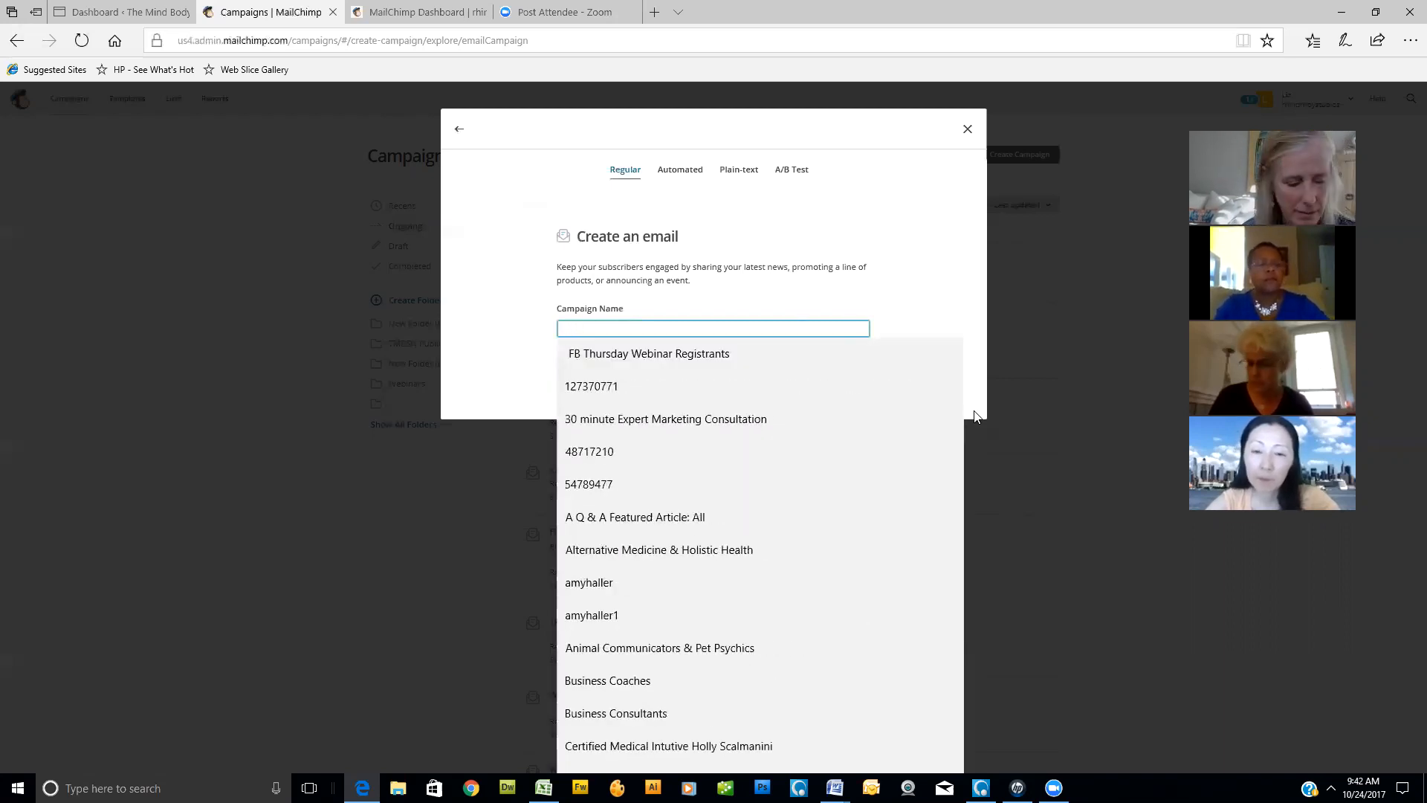
type("Weekly")
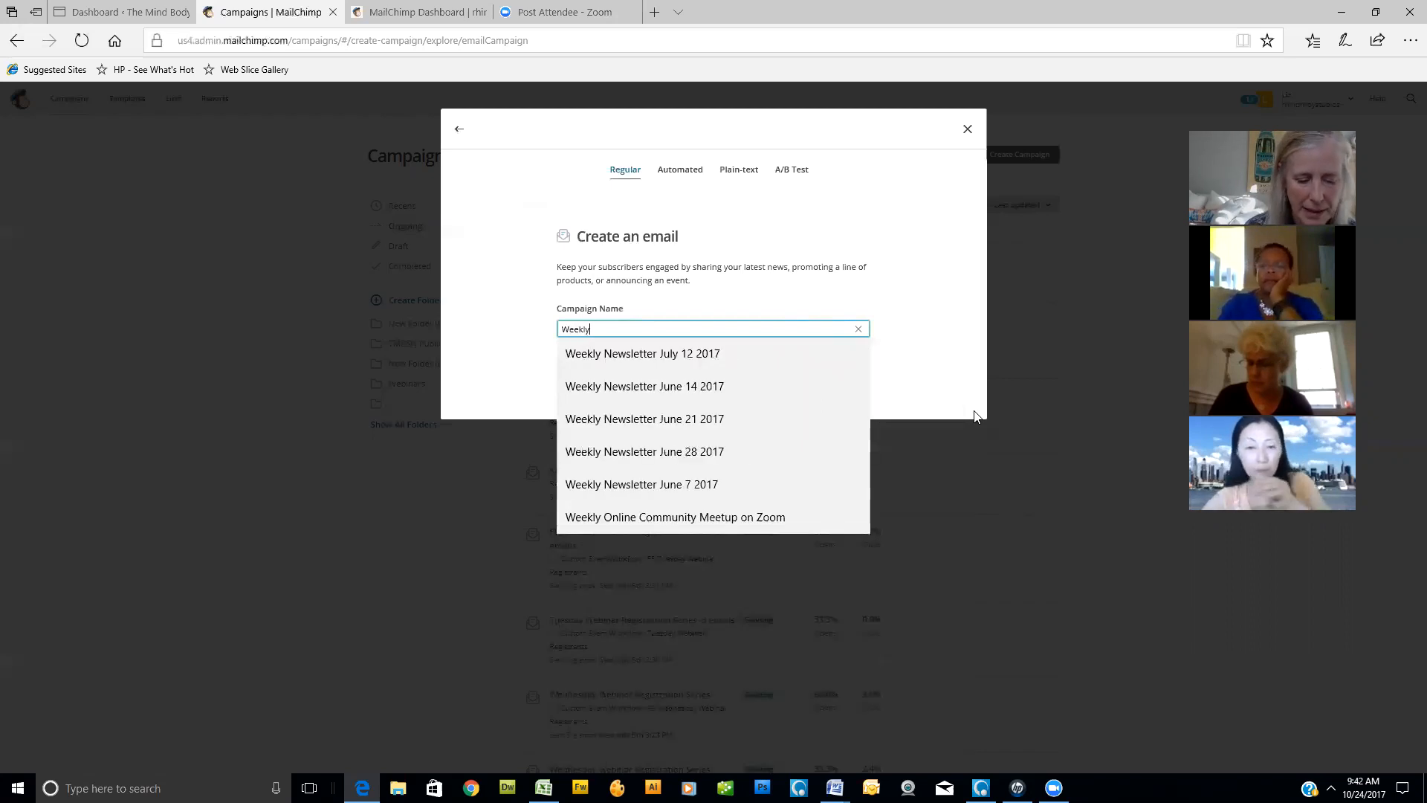
type(" Meetup group topic")
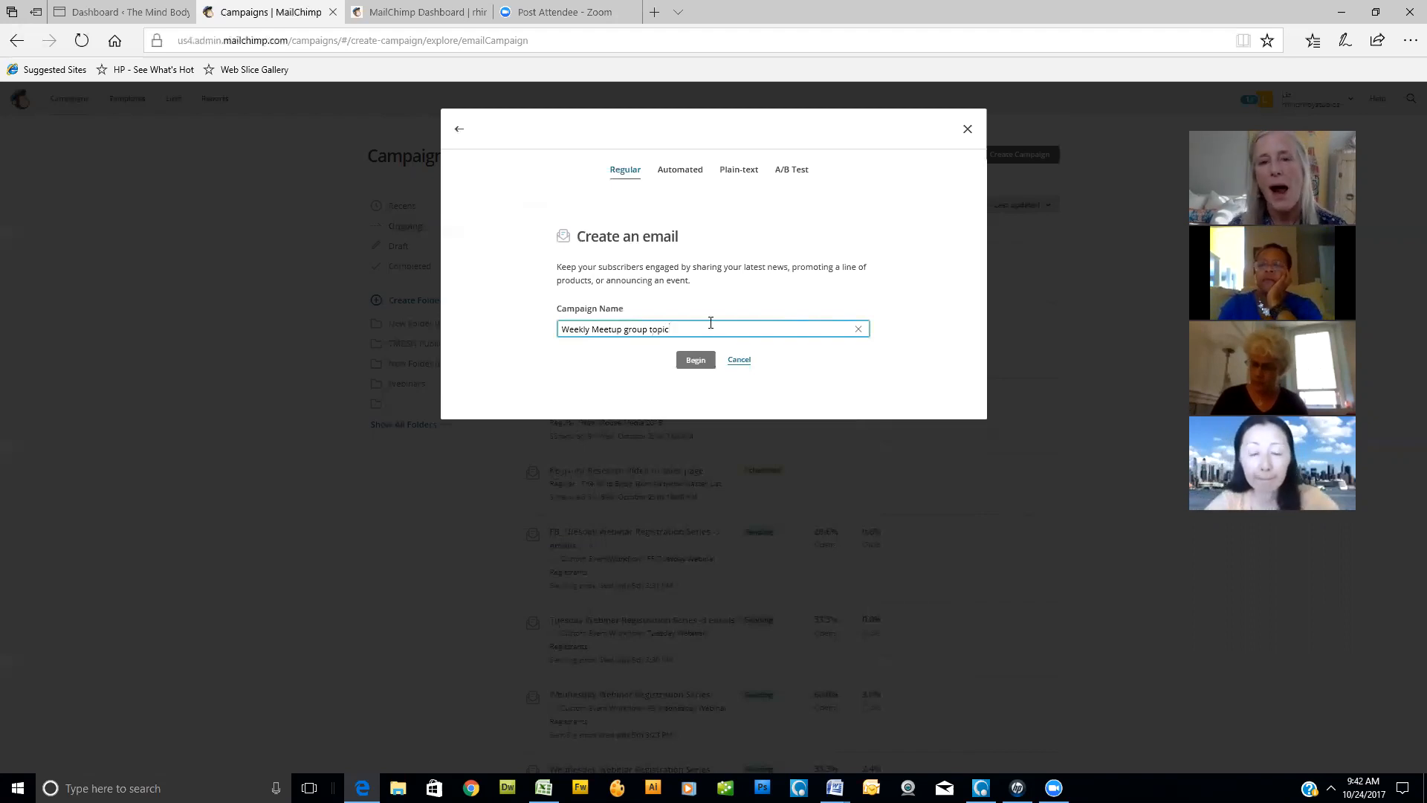
left_click(696, 360)
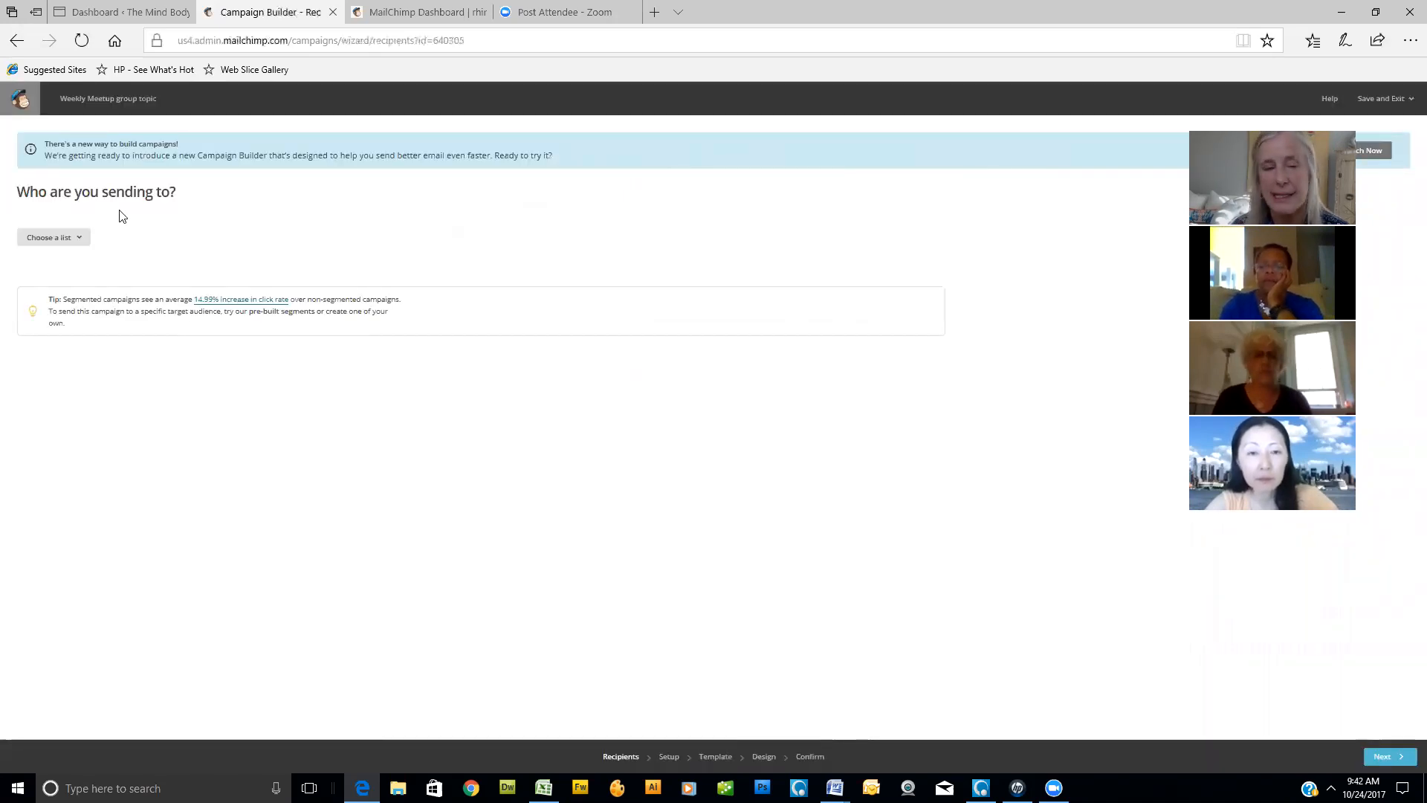
- Send the campaign to the entire "Weekly Online Community Meetup on Zoom" list and go on to the Setup stage
left_click(80, 239)
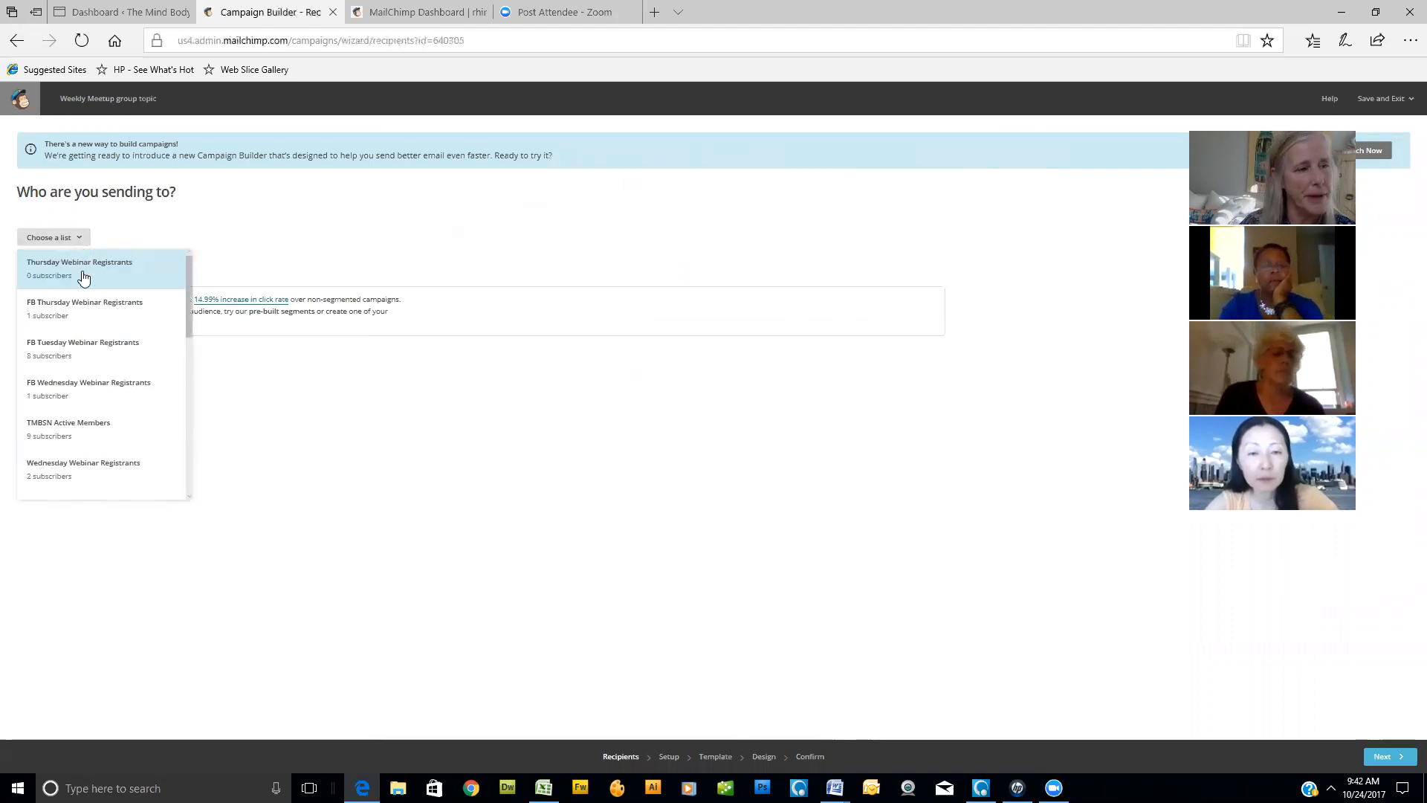
scroll(82, 345, "down", 2)
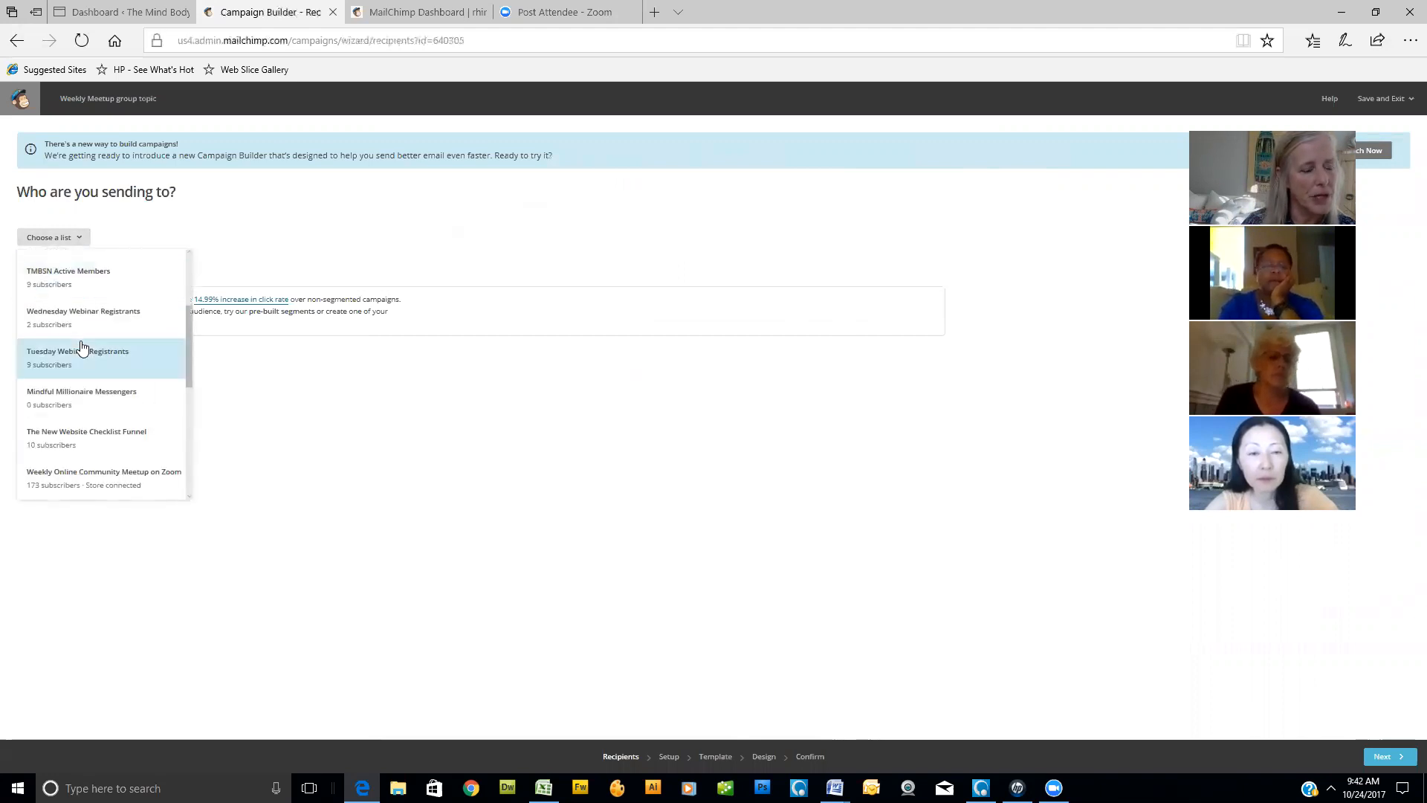
scroll(85, 357, "down", 2)
left_click(97, 402)
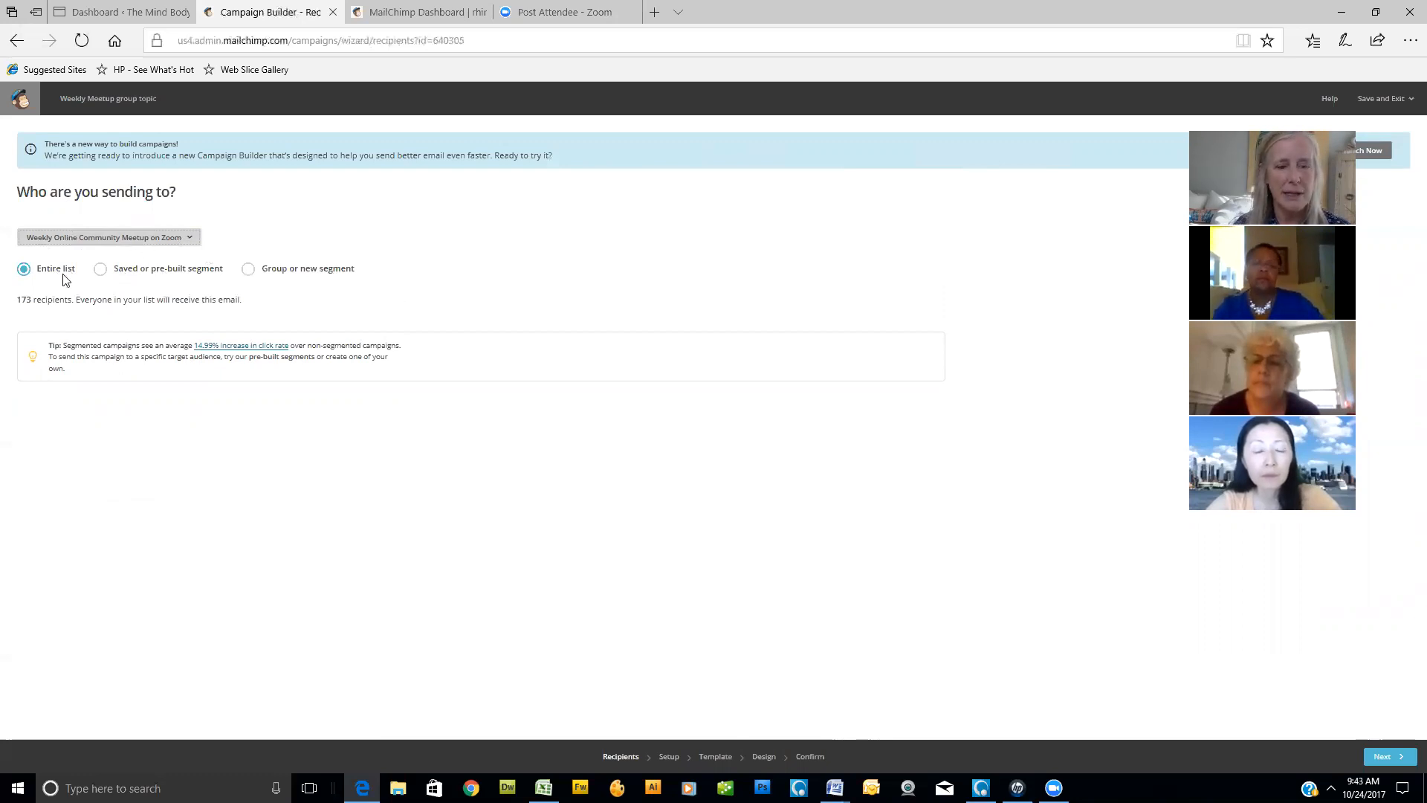
left_click(669, 756)
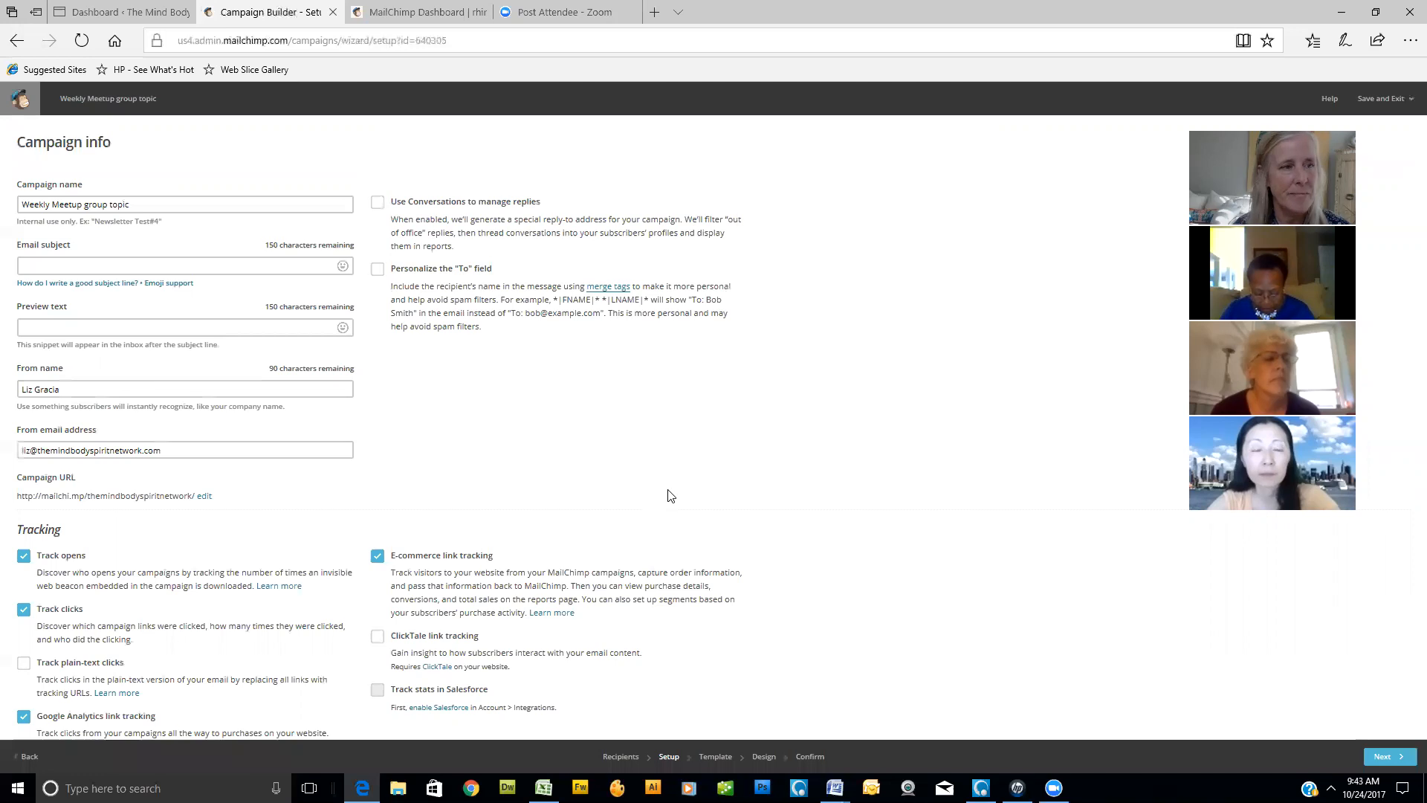
- Try to open the advice on writing a good subject line, and reload the campaign setup page
left_click(50, 260)
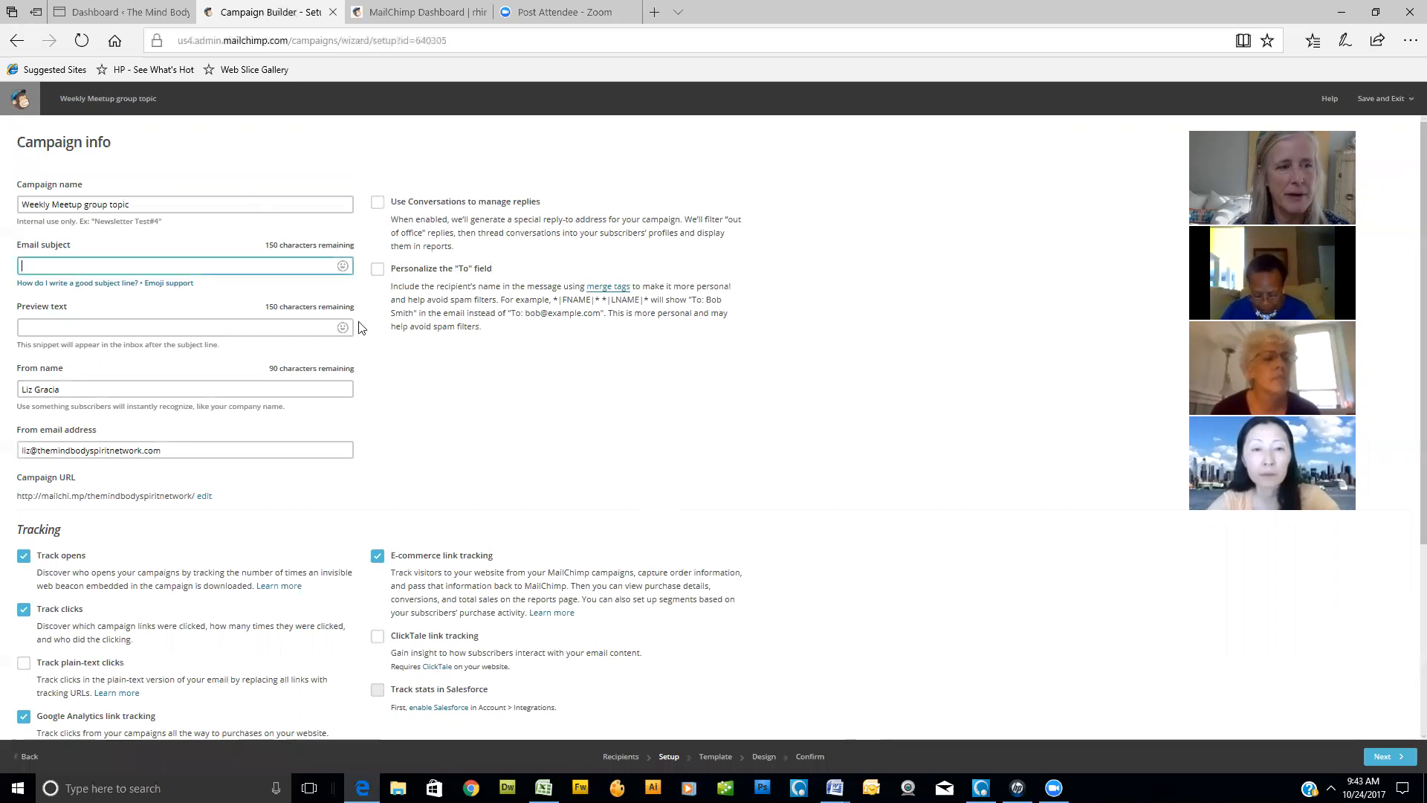
left_click(80, 284)
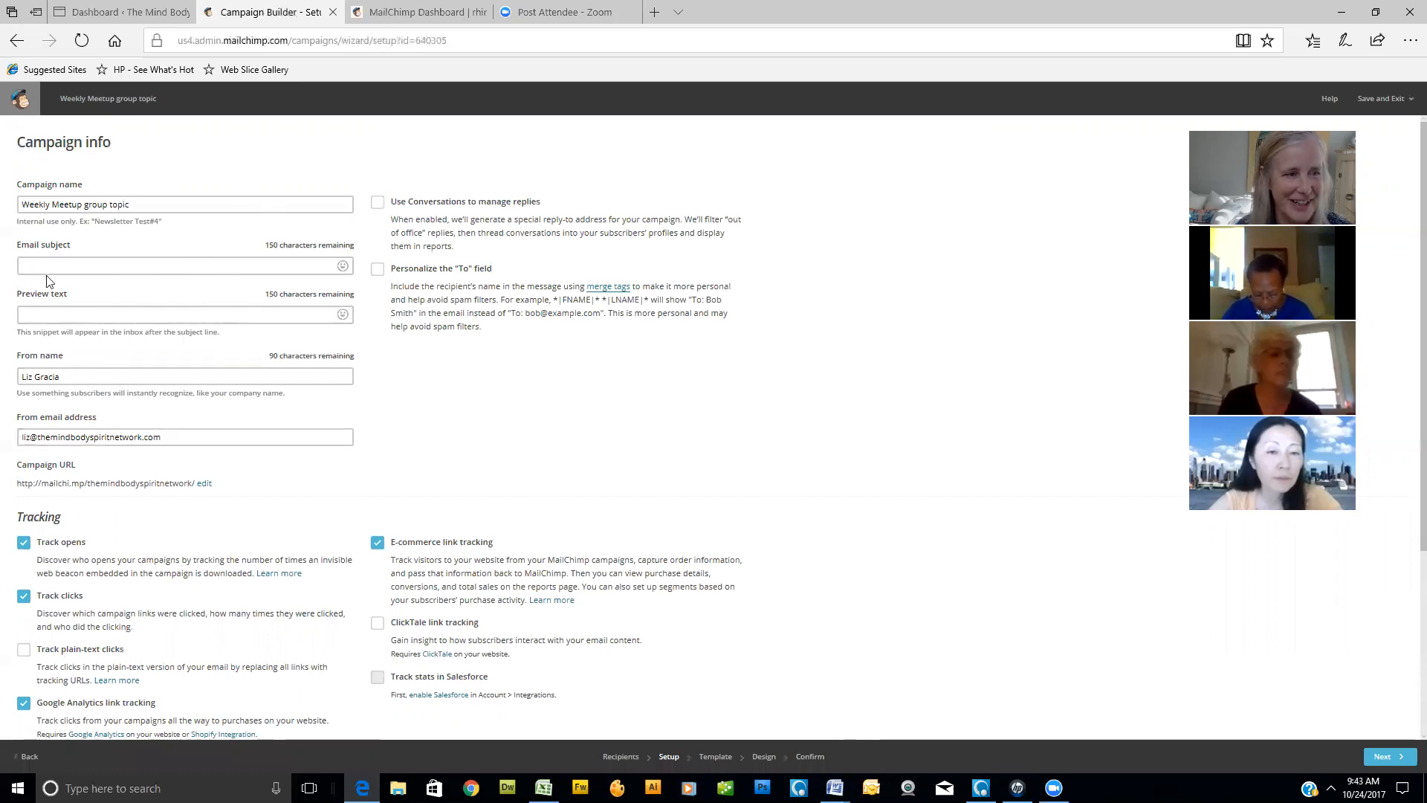
scroll(168, 481, "down", 1)
scroll(169, 478, "up", 1)
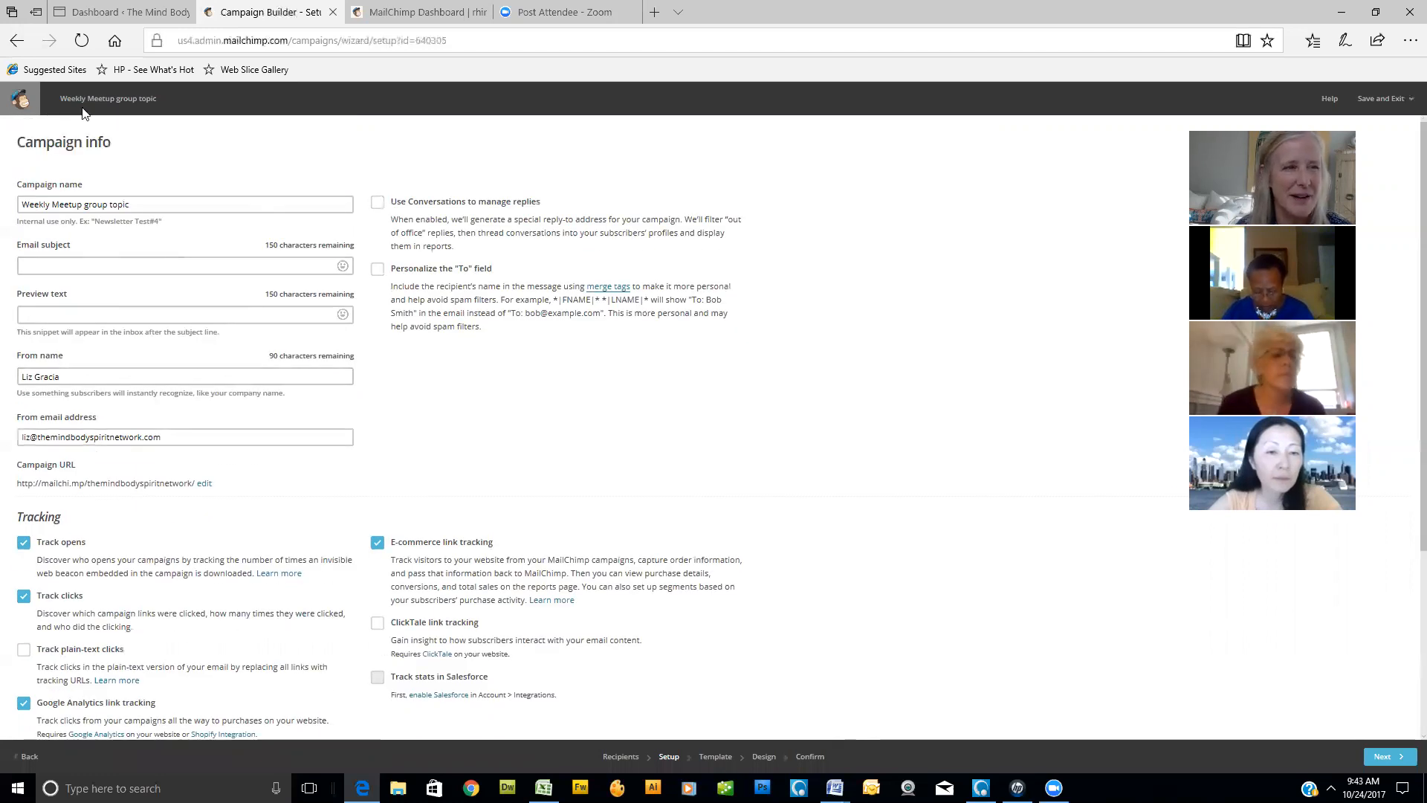
left_click(82, 40)
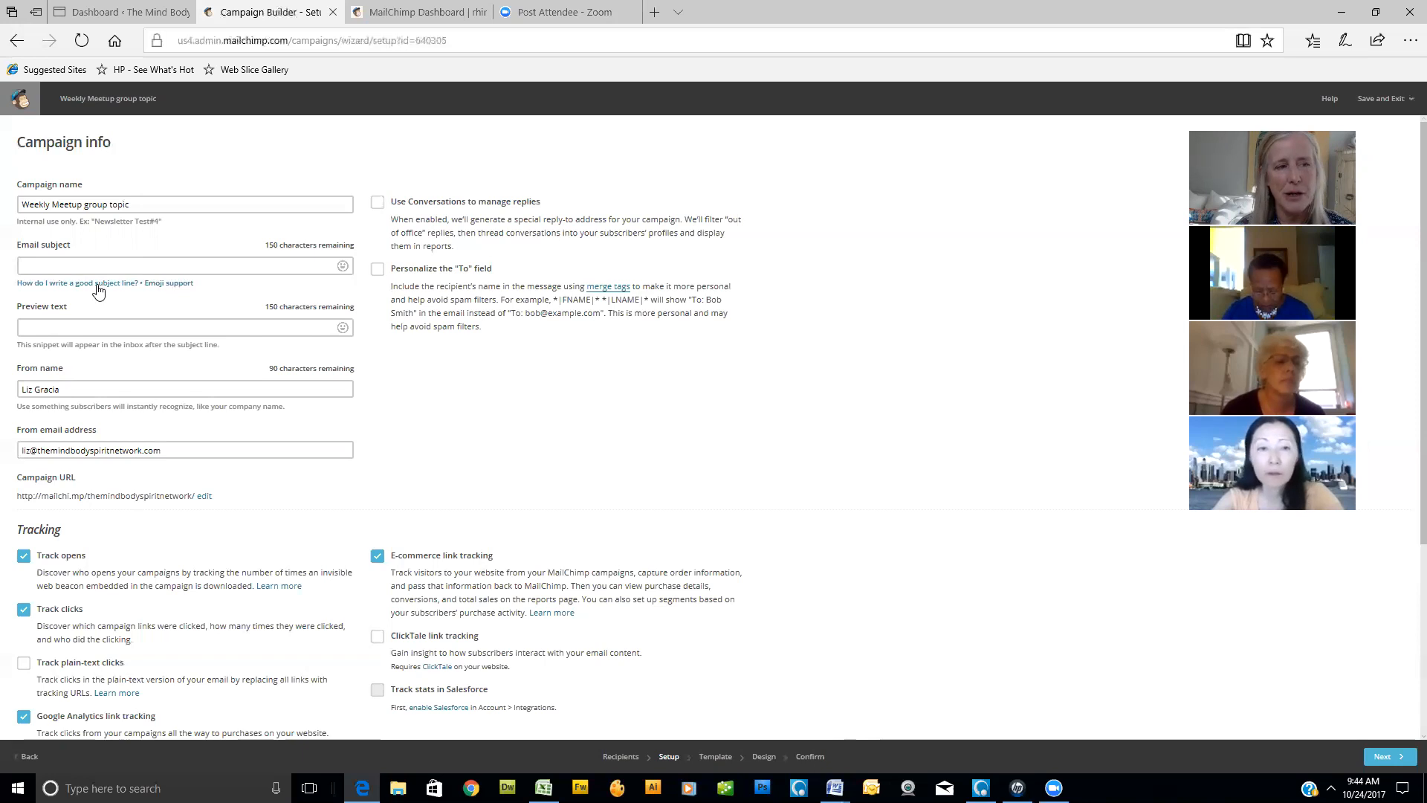
- Open the subject line researcher, search the term "members" and review the ratings of the adjacent phrases
left_click(97, 283)
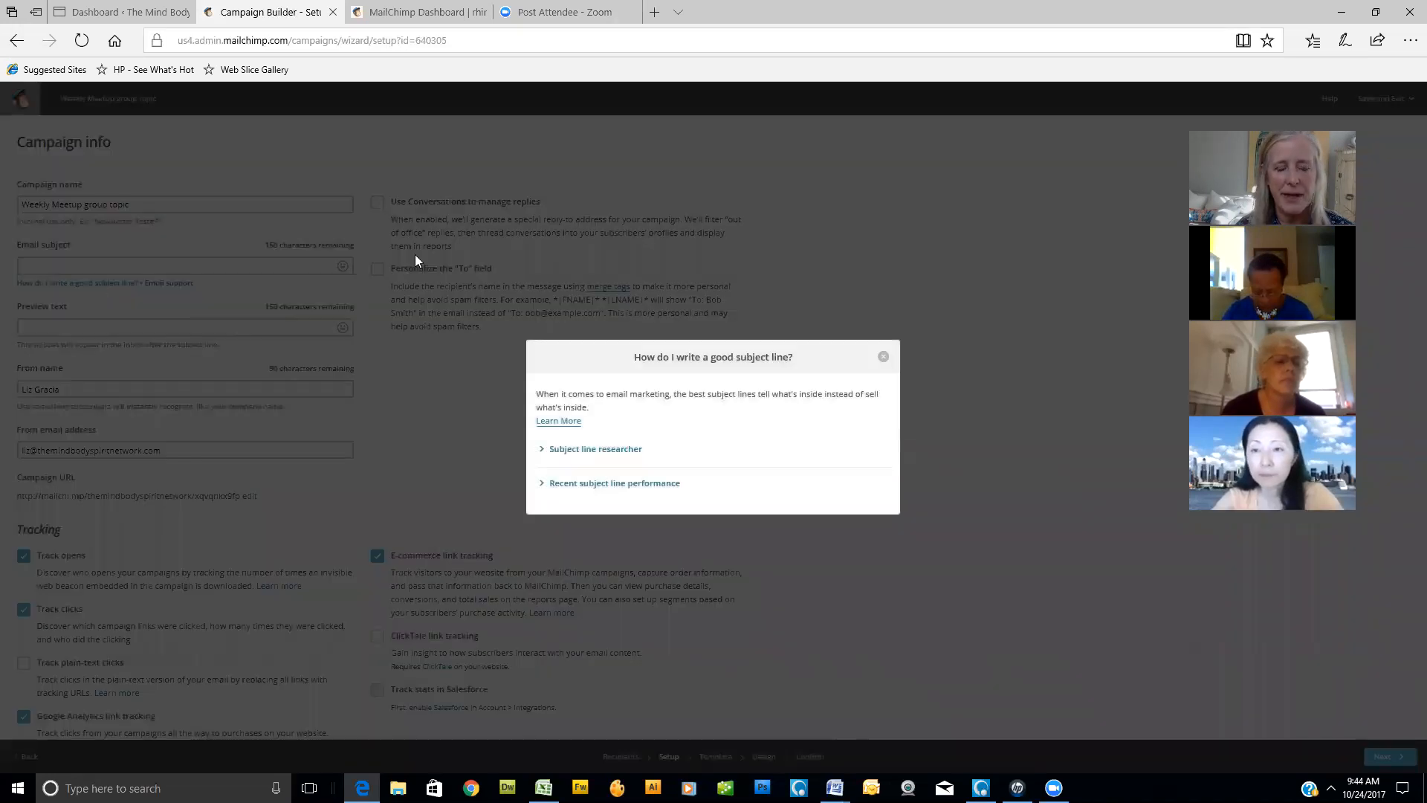
left_click(589, 450)
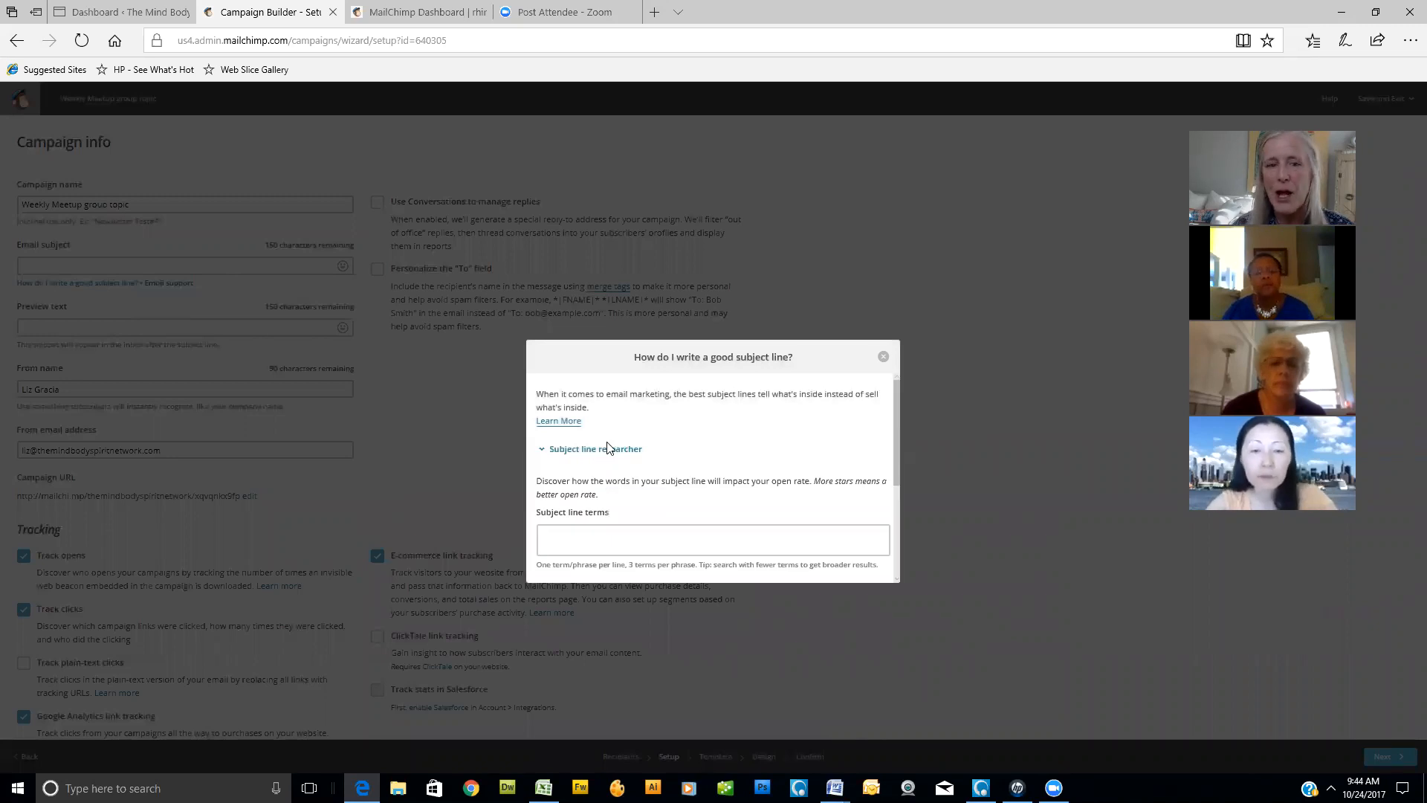
left_click(603, 549)
left_click(600, 538)
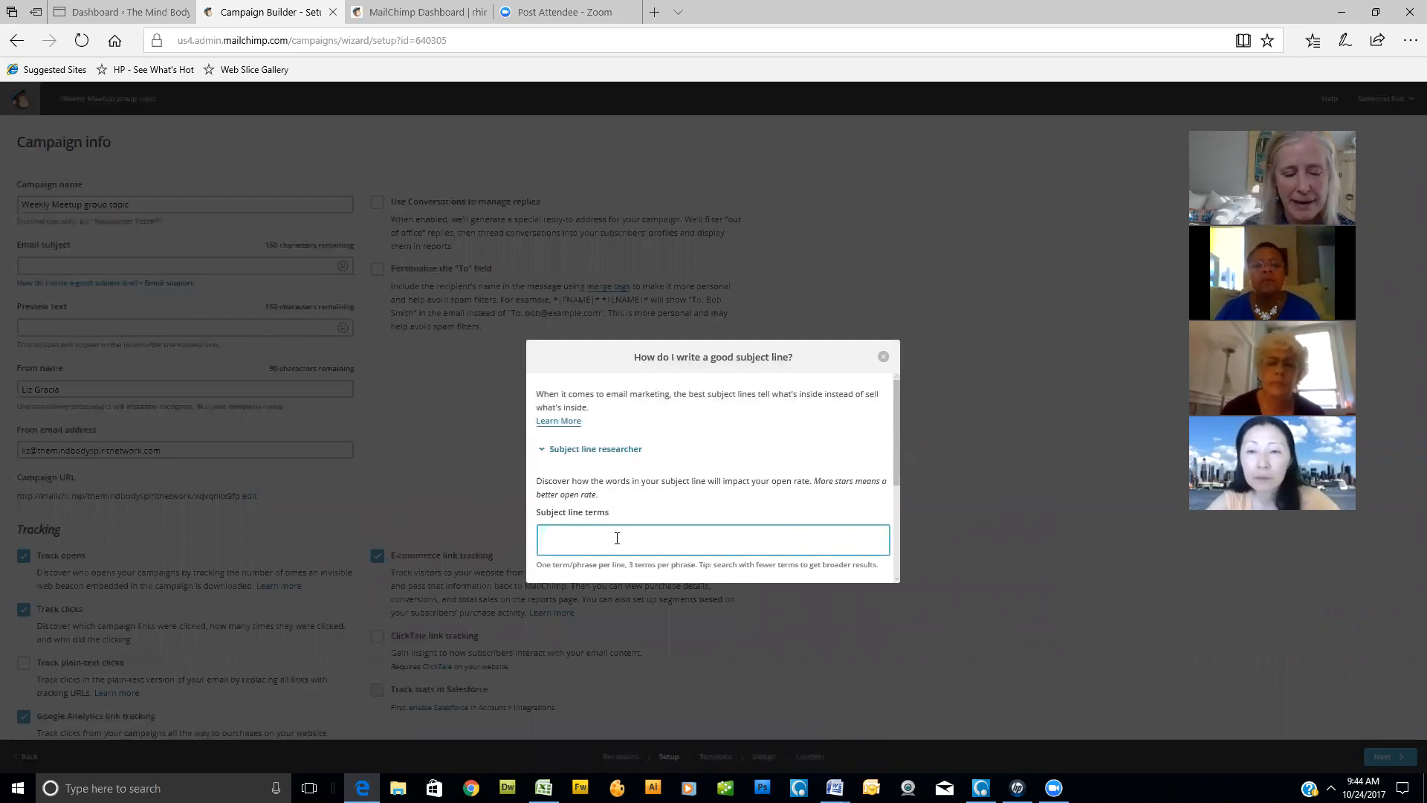
type("members")
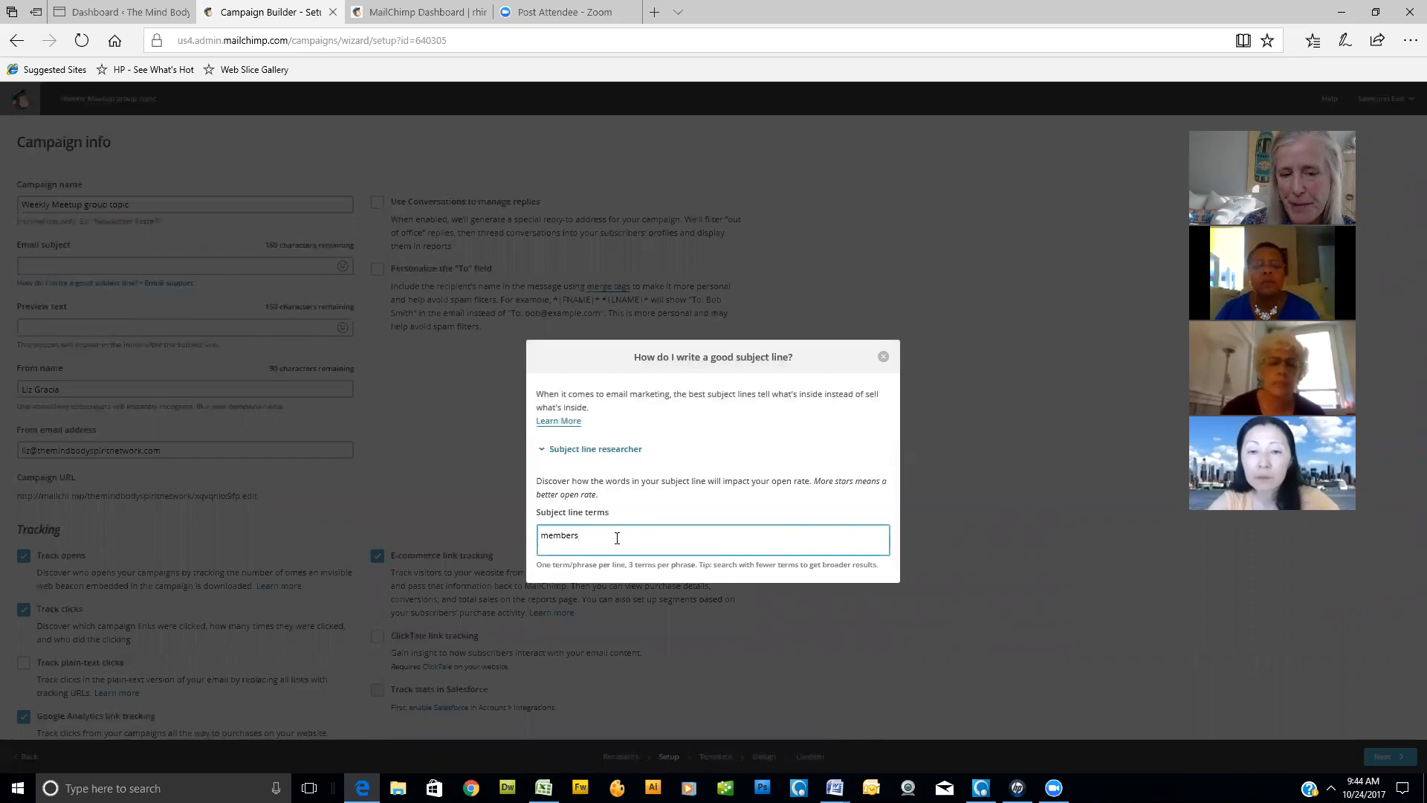
scroll(857, 447, "down", 1)
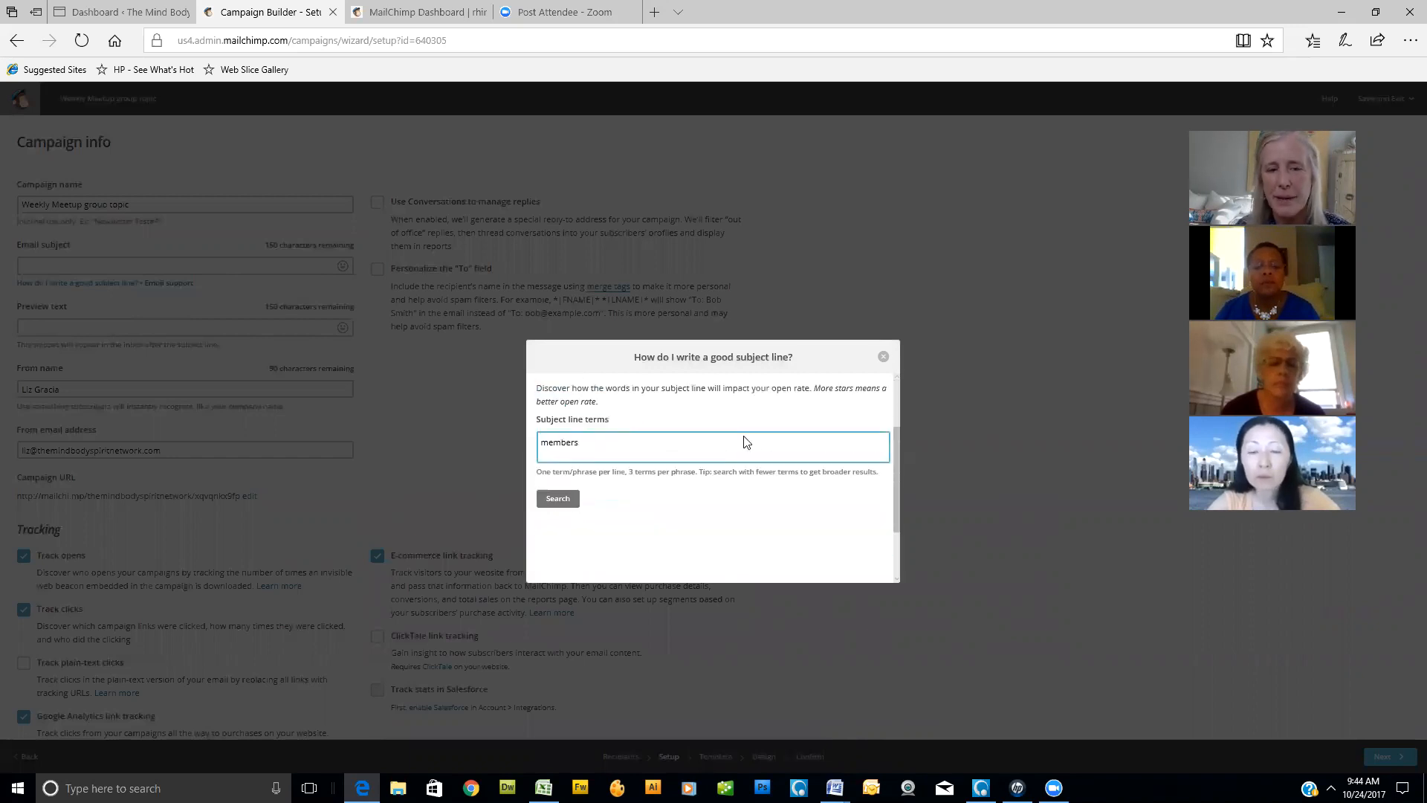
left_click(559, 499)
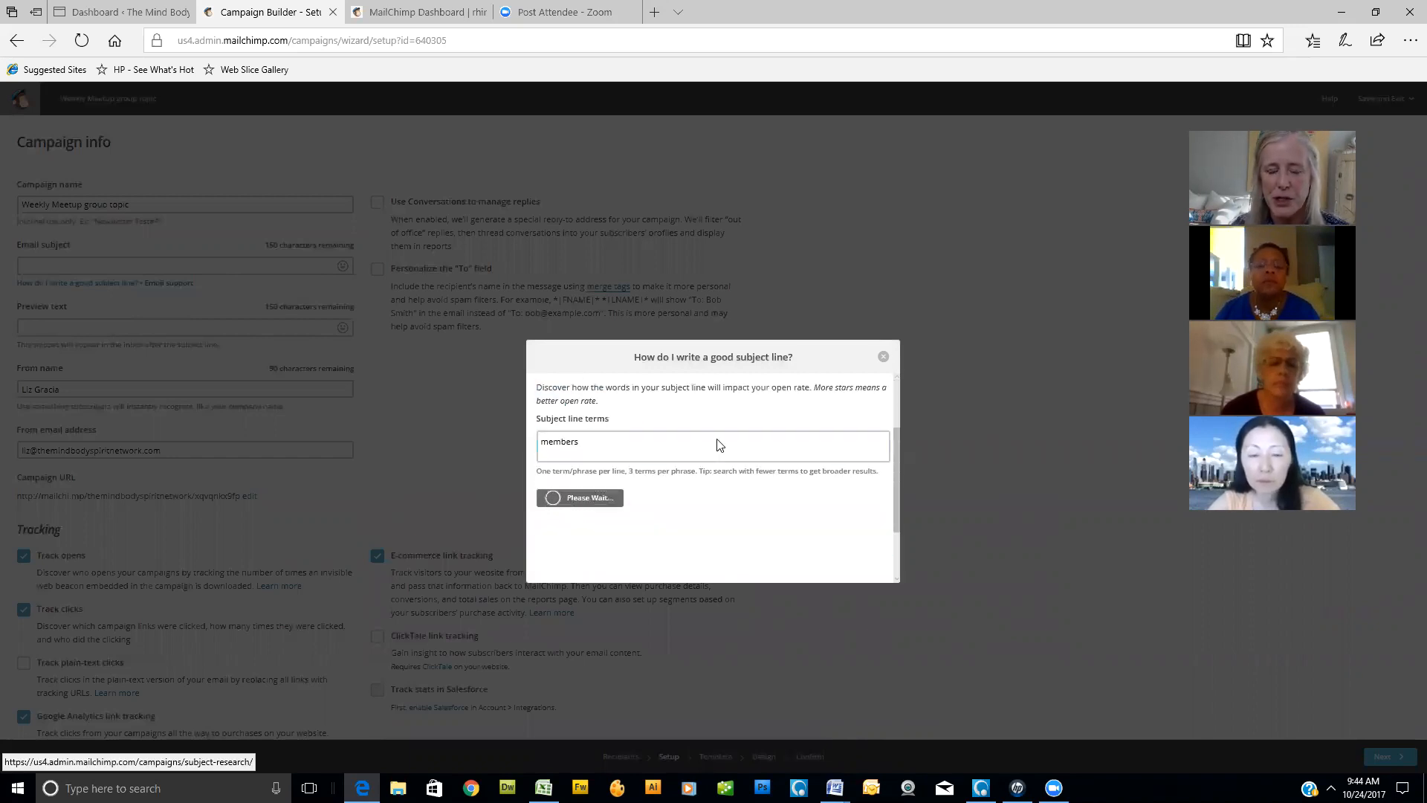
scroll(817, 483, "down", 1)
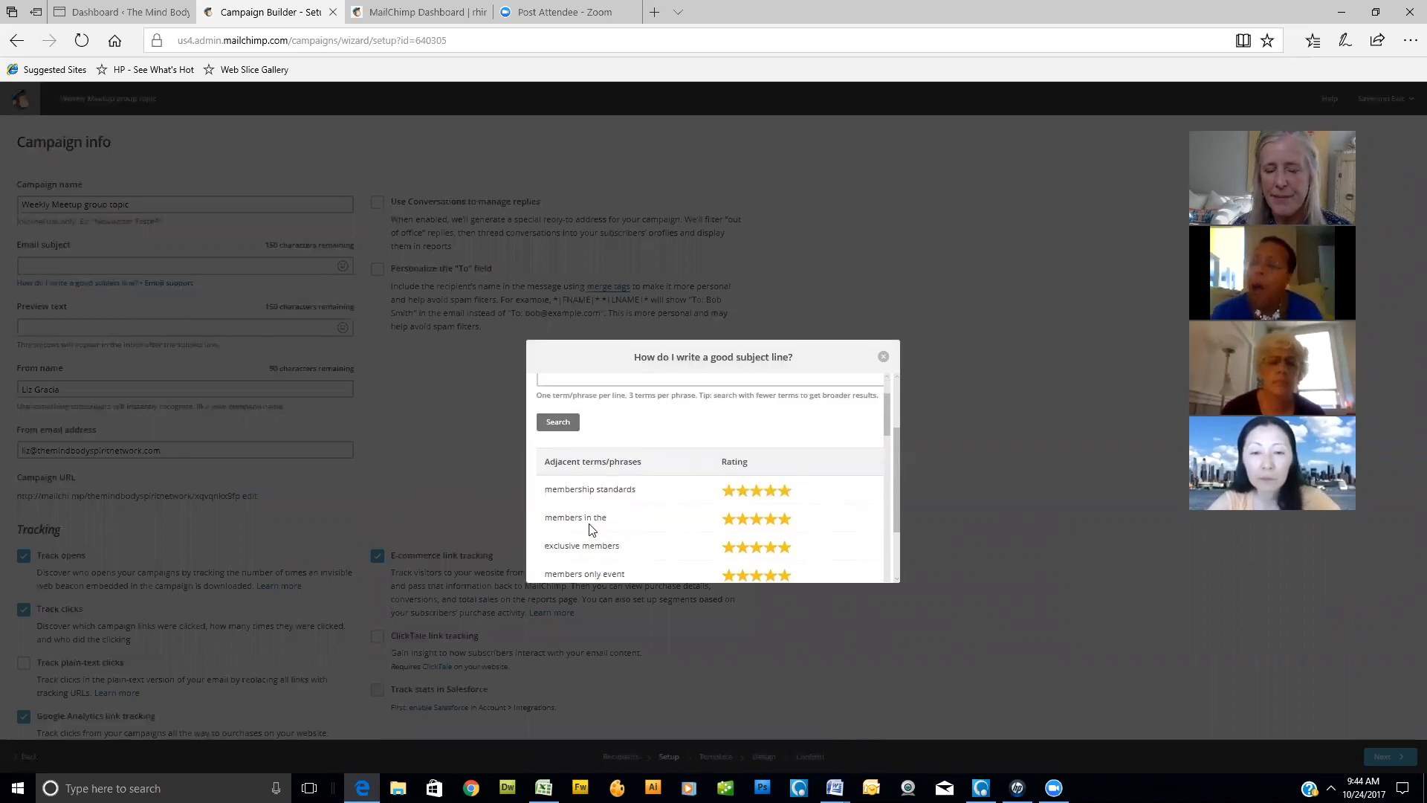
scroll(827, 502, "up", 1)
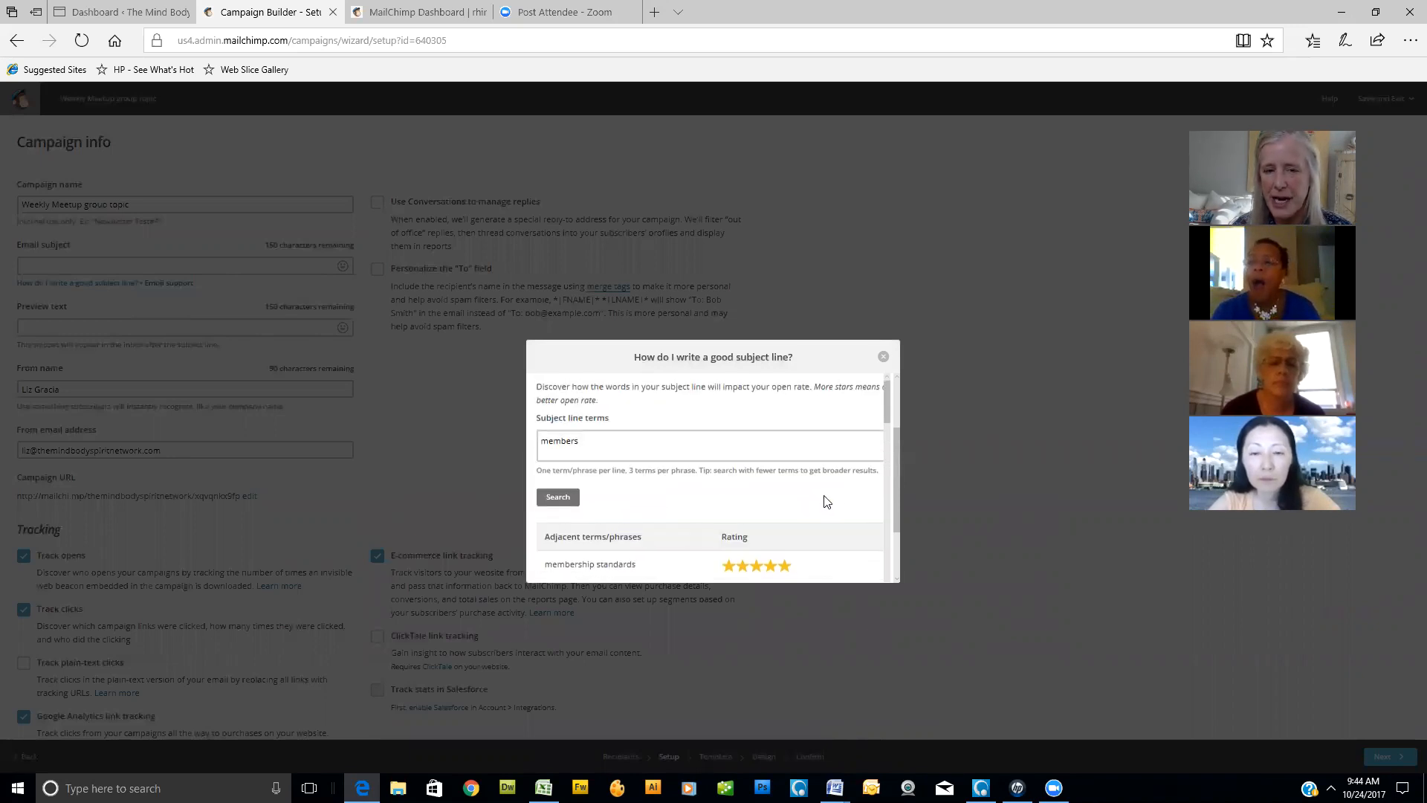
scroll(817, 498, "down", 1)
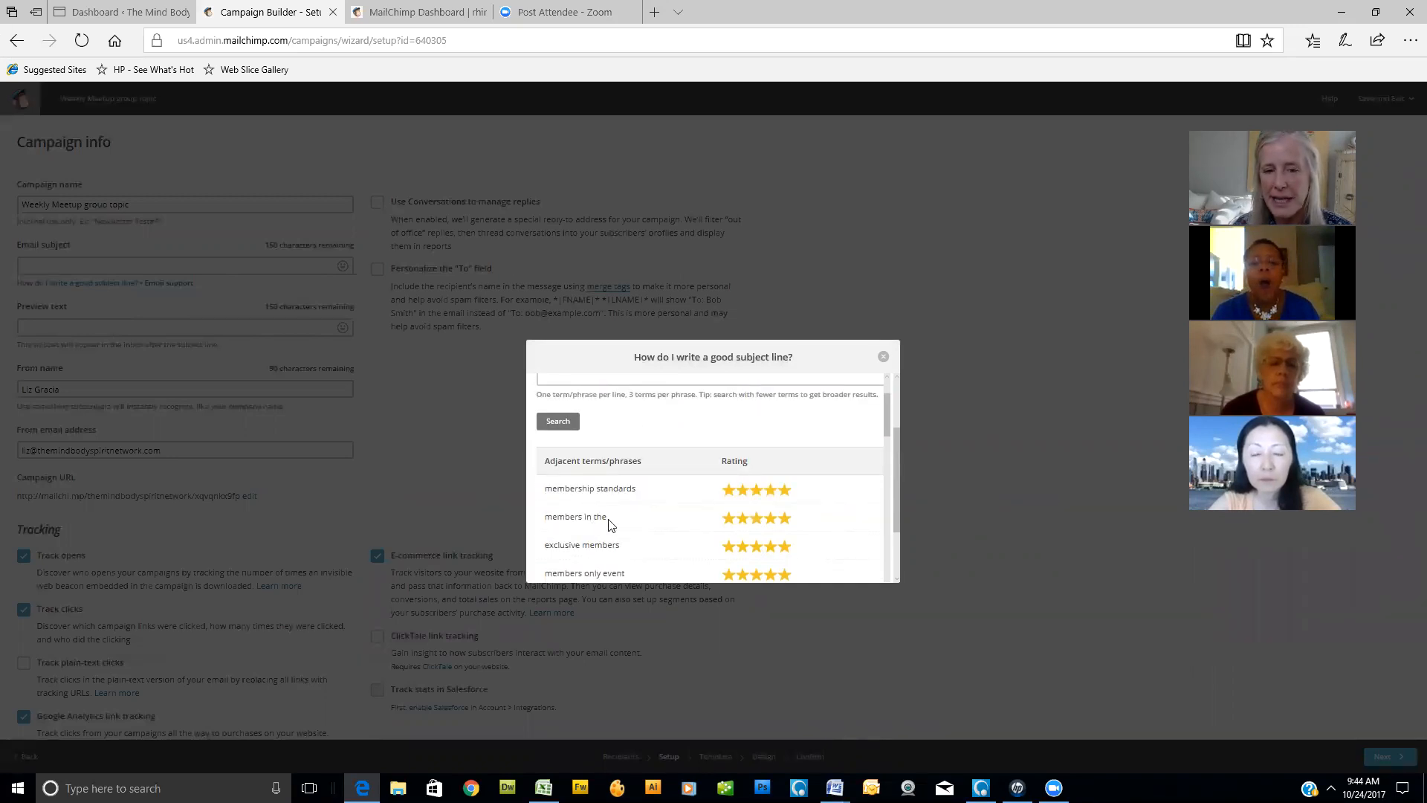
scroll(691, 519, "down", 1)
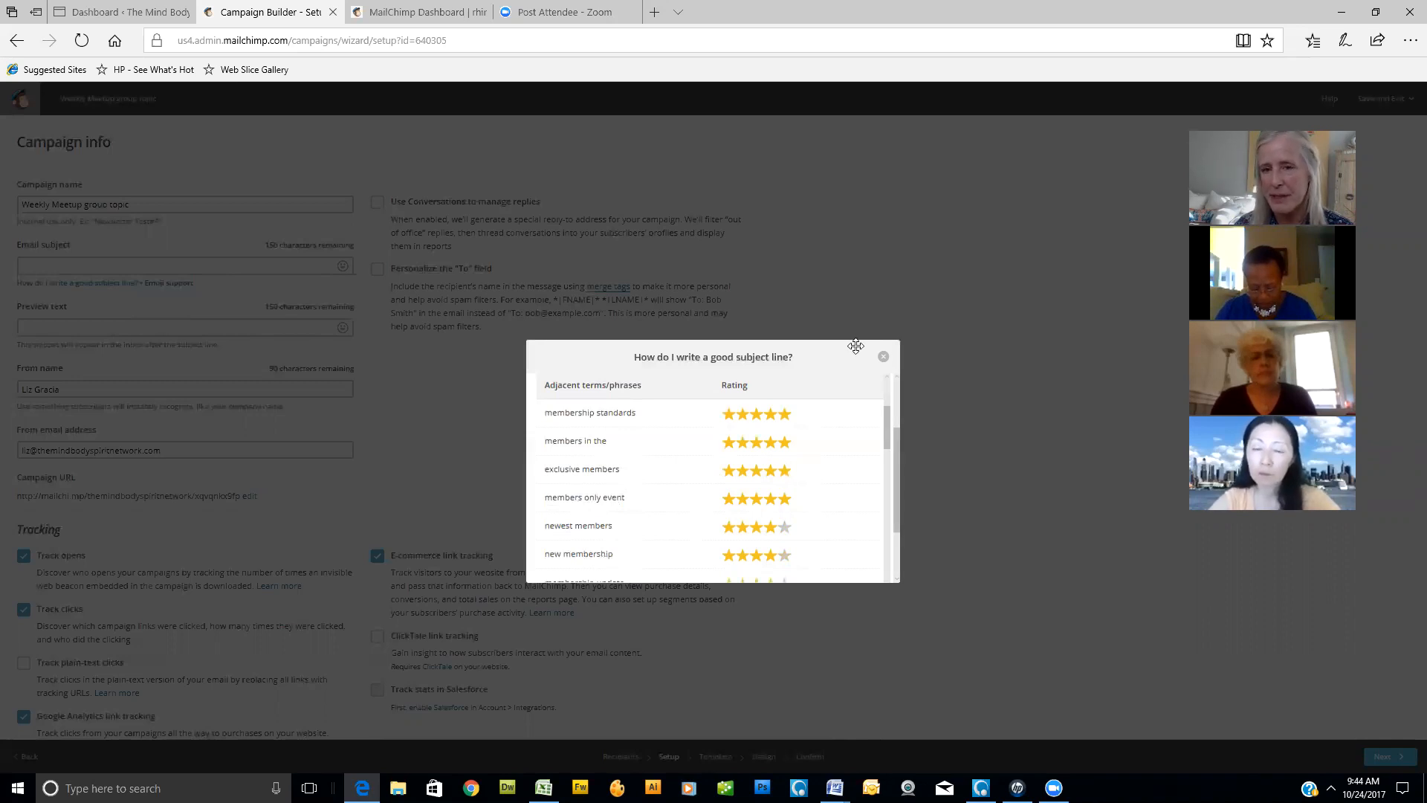
- Research the merge tag "*|FNAME|*" as the subject line term and review the ratings of its adjacent phrases
scroll(719, 449, "up", 4)
left_click_drag(606, 536, 468, 535)
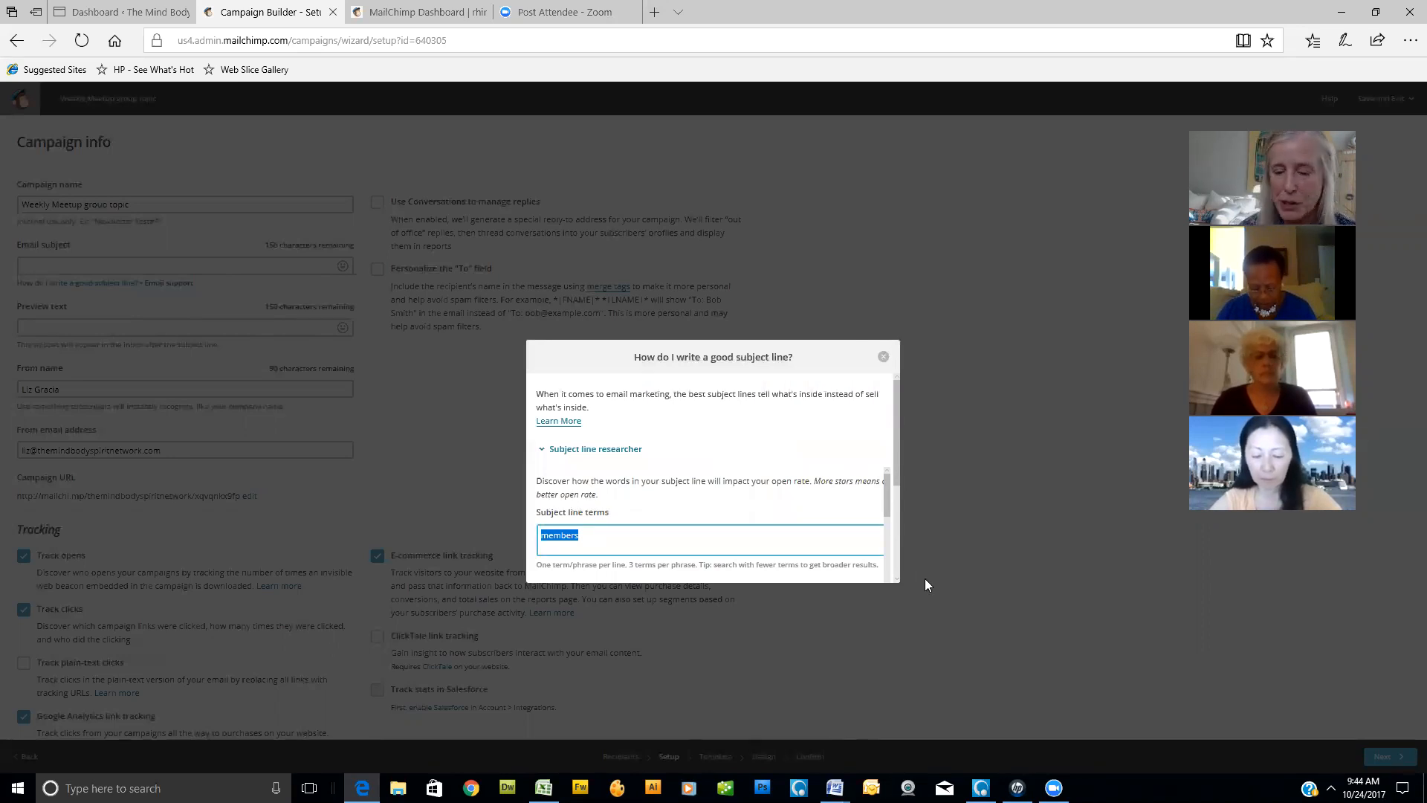
type("*|FNAME|*")
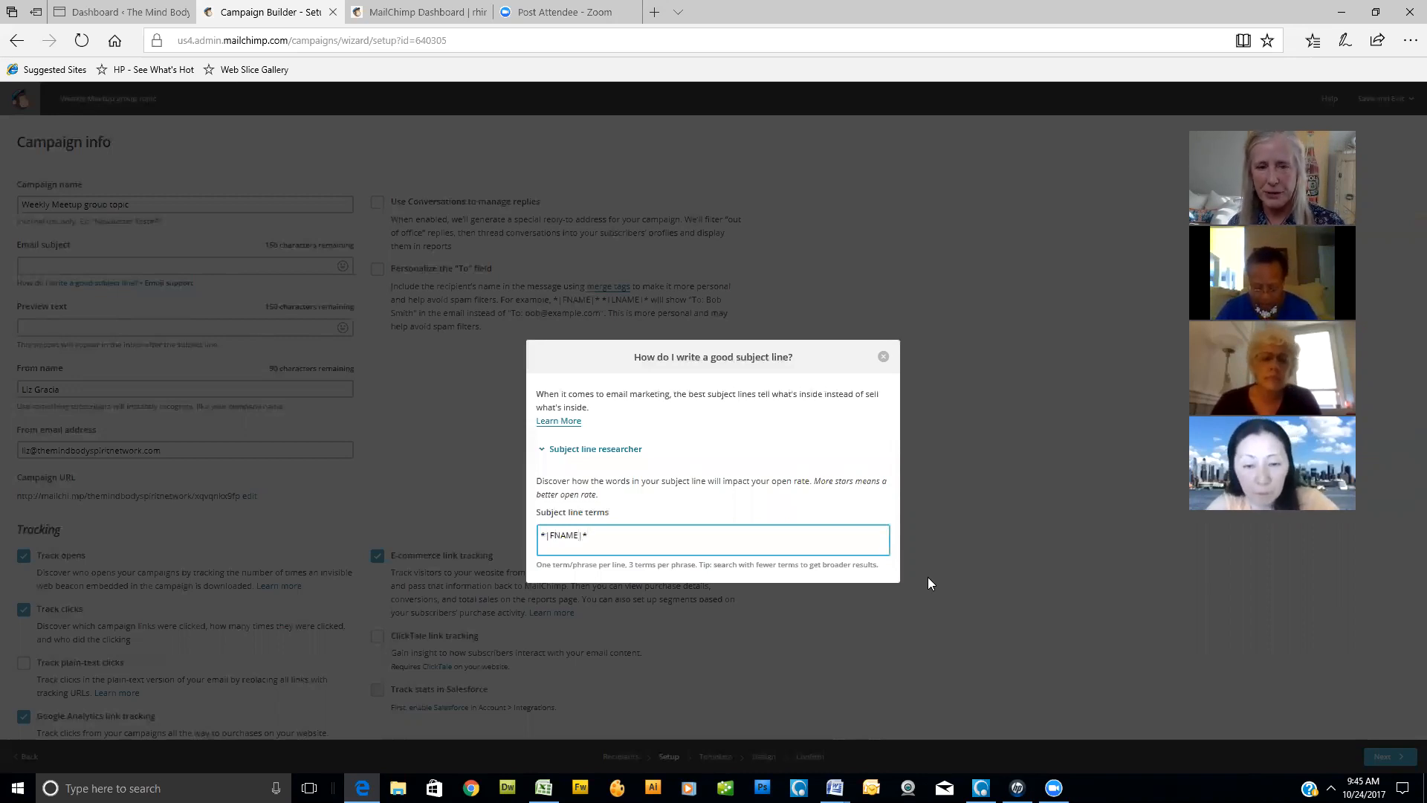
scroll(792, 520, "down", 1)
left_click(557, 516)
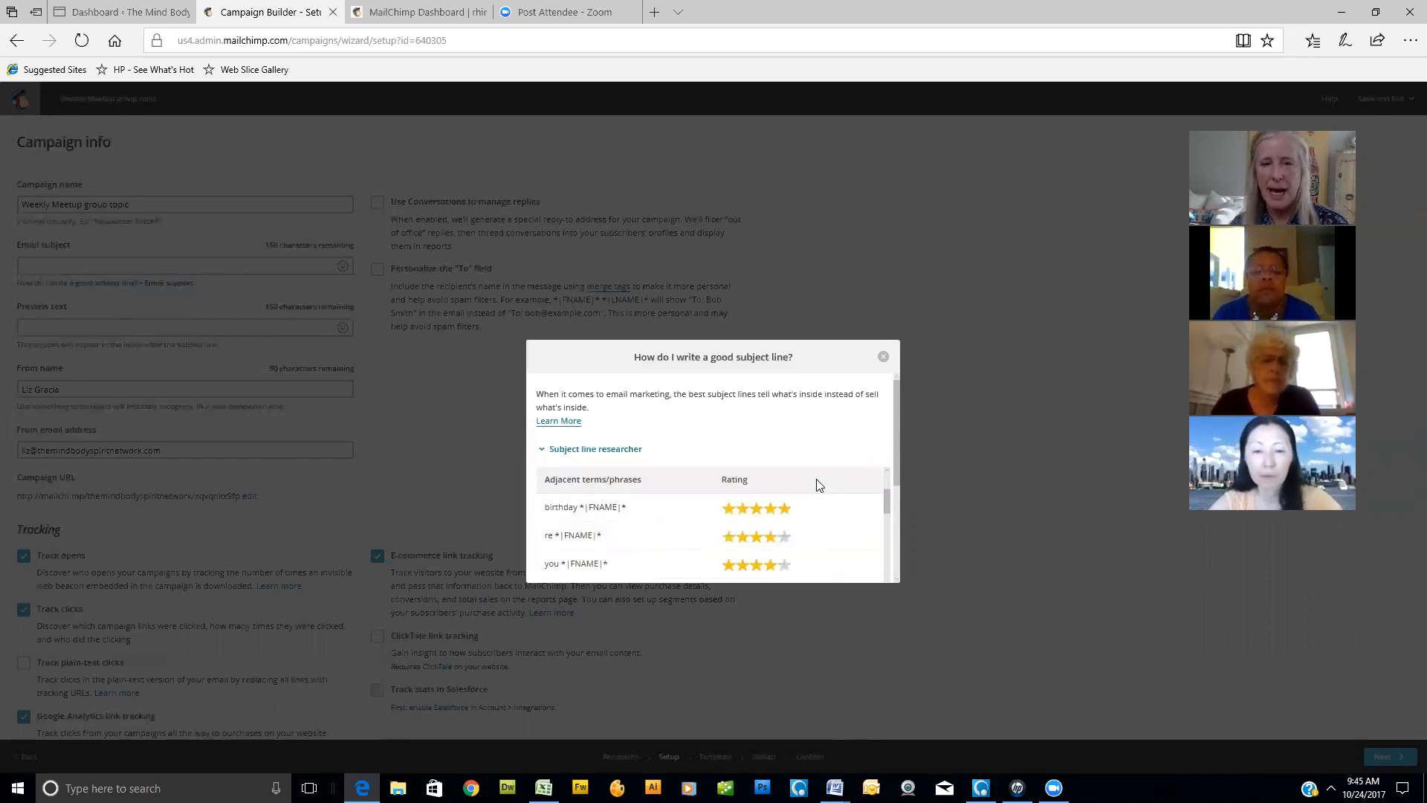
scroll(818, 484, "down", 1)
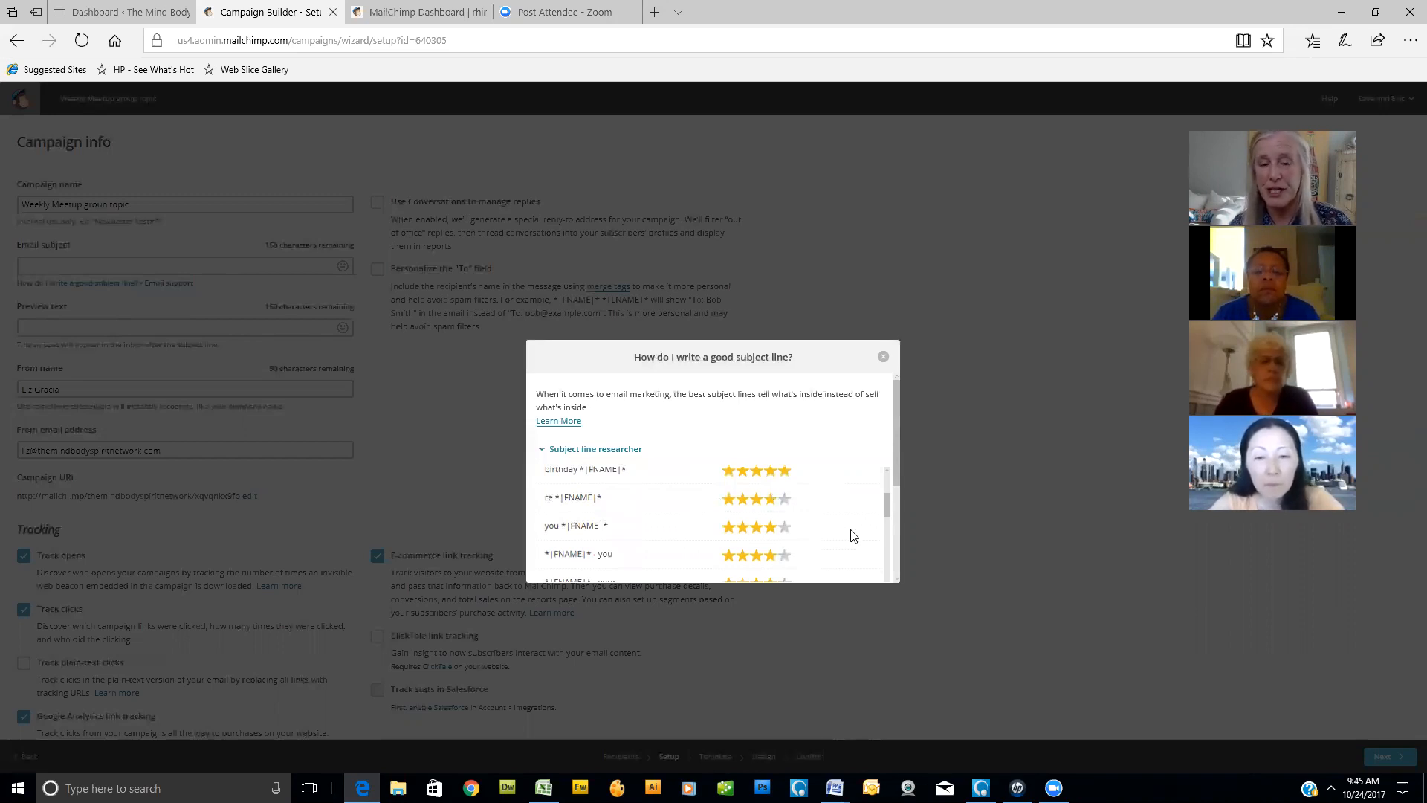
scroll(853, 535, "down", 1)
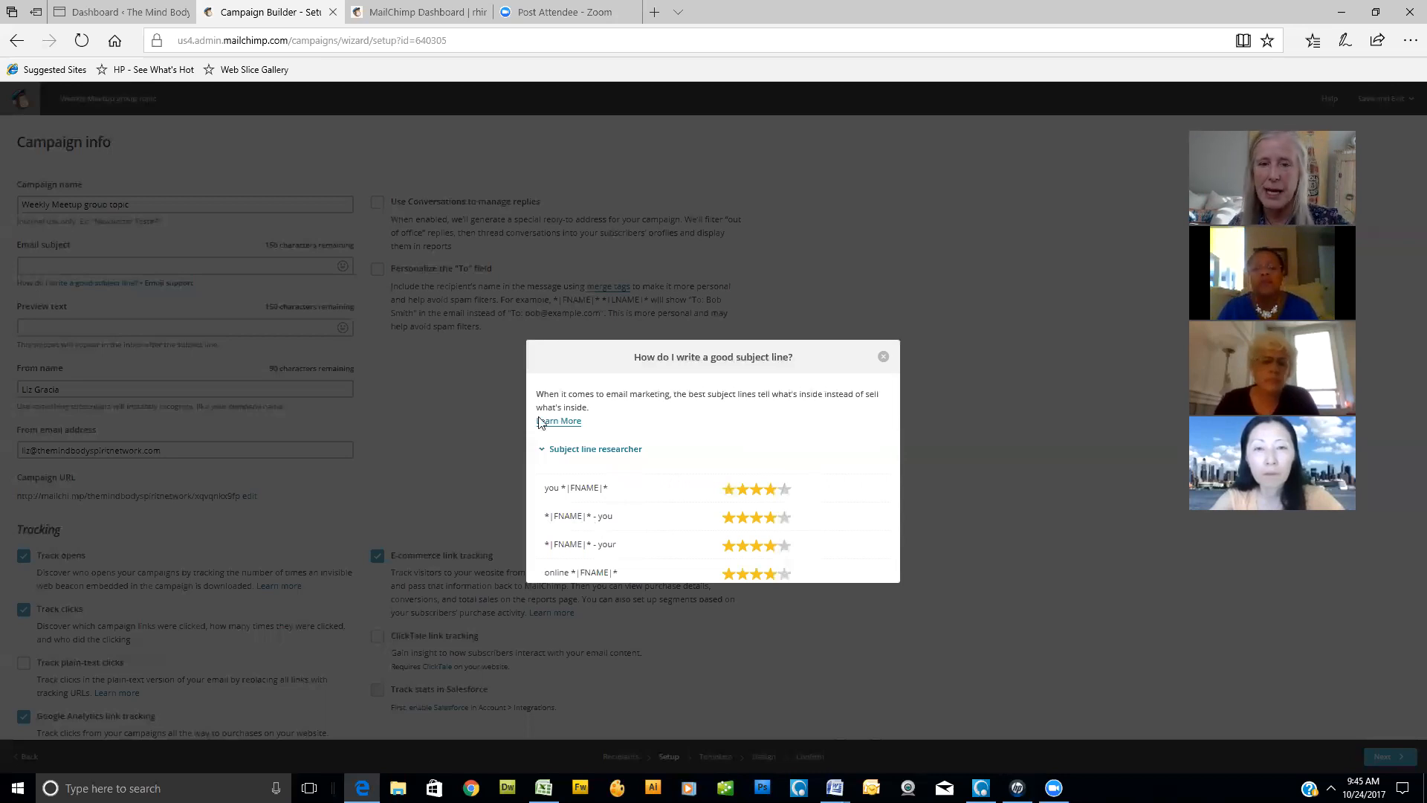
scroll(635, 507, "down", 3)
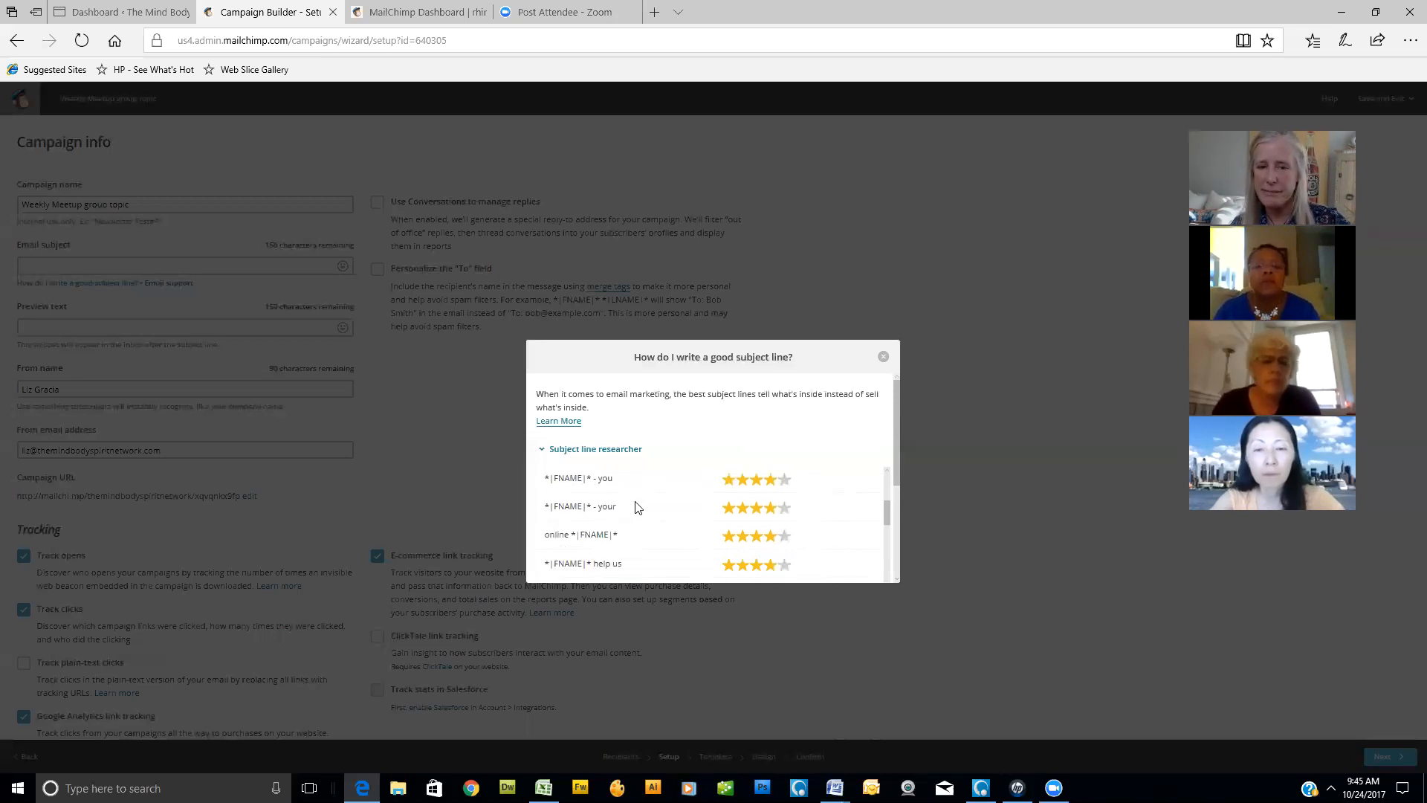
scroll(637, 506, "down", 2)
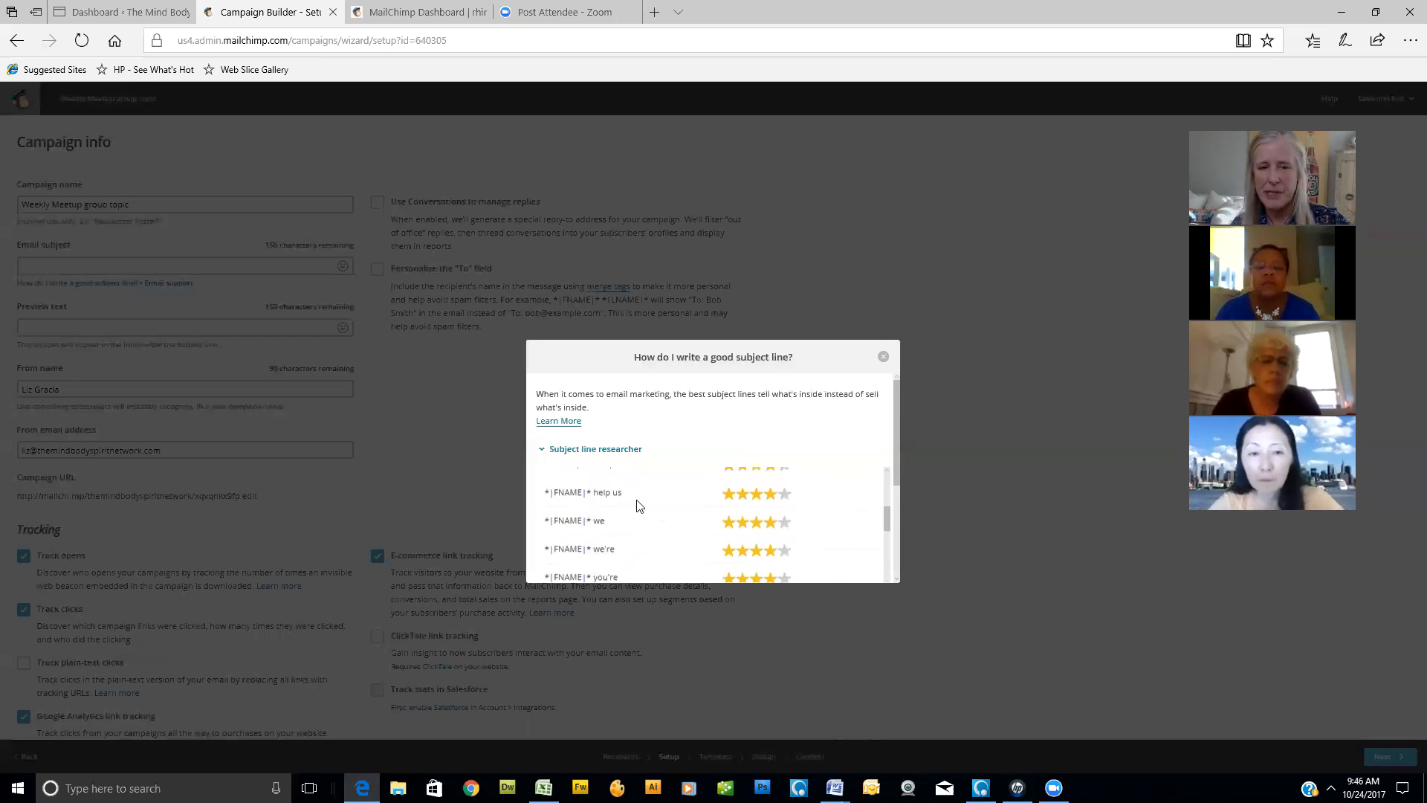
- Examine the star ratings of the remaining adjacent phrases for the merge tag "*|FNAME|*", including the lower-rated ones
scroll(637, 507, "down", 2)
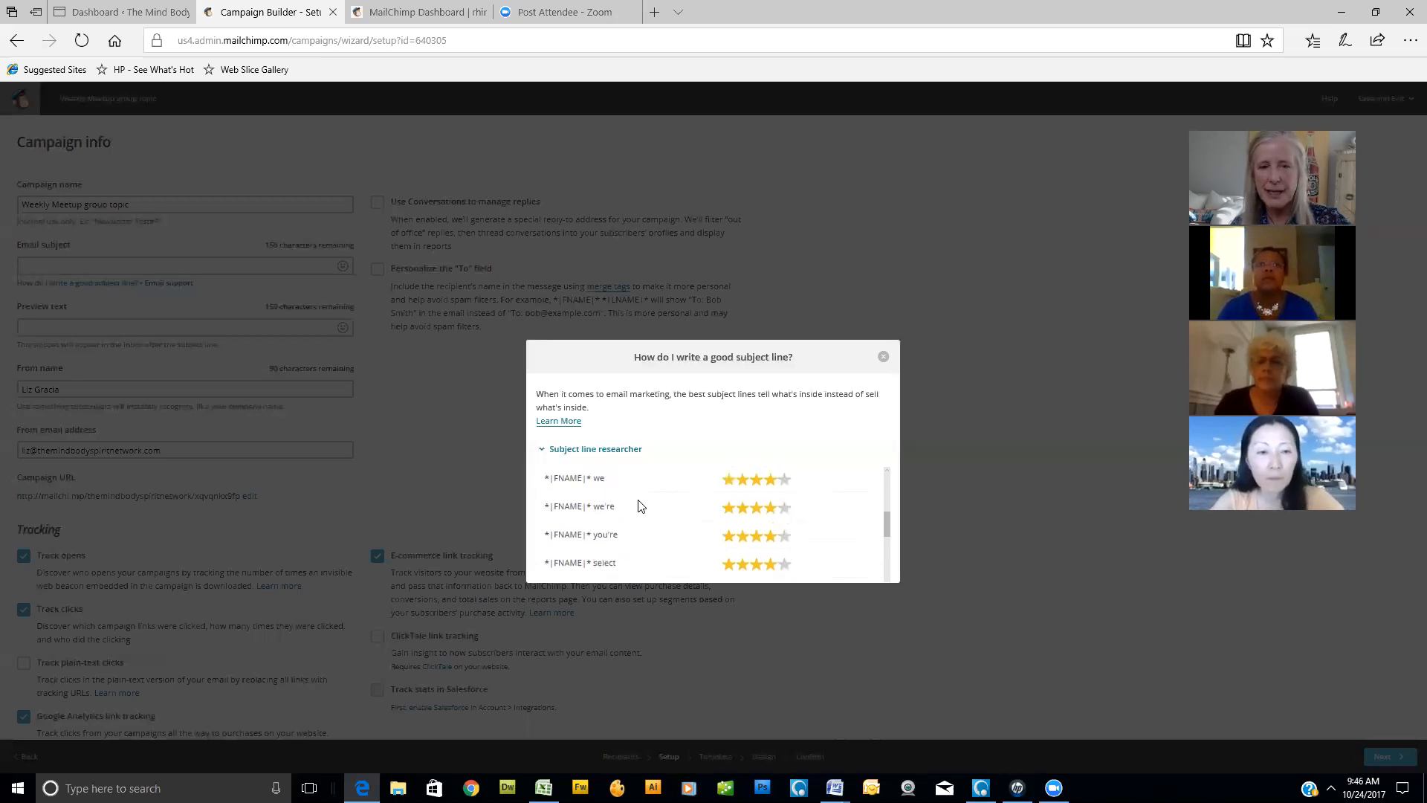
scroll(638, 506, "down", 2)
scroll(639, 507, "down", 2)
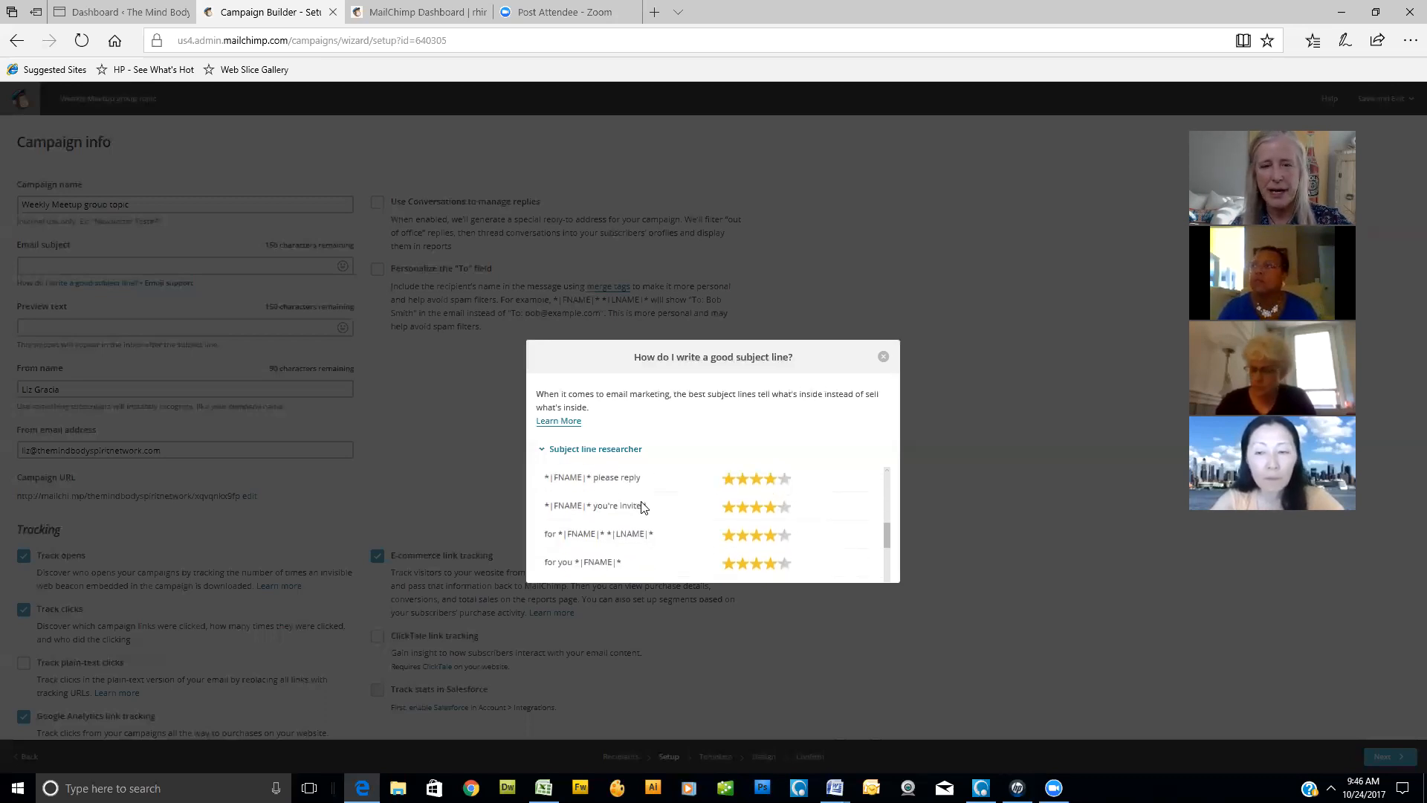
scroll(657, 535, "down", 2)
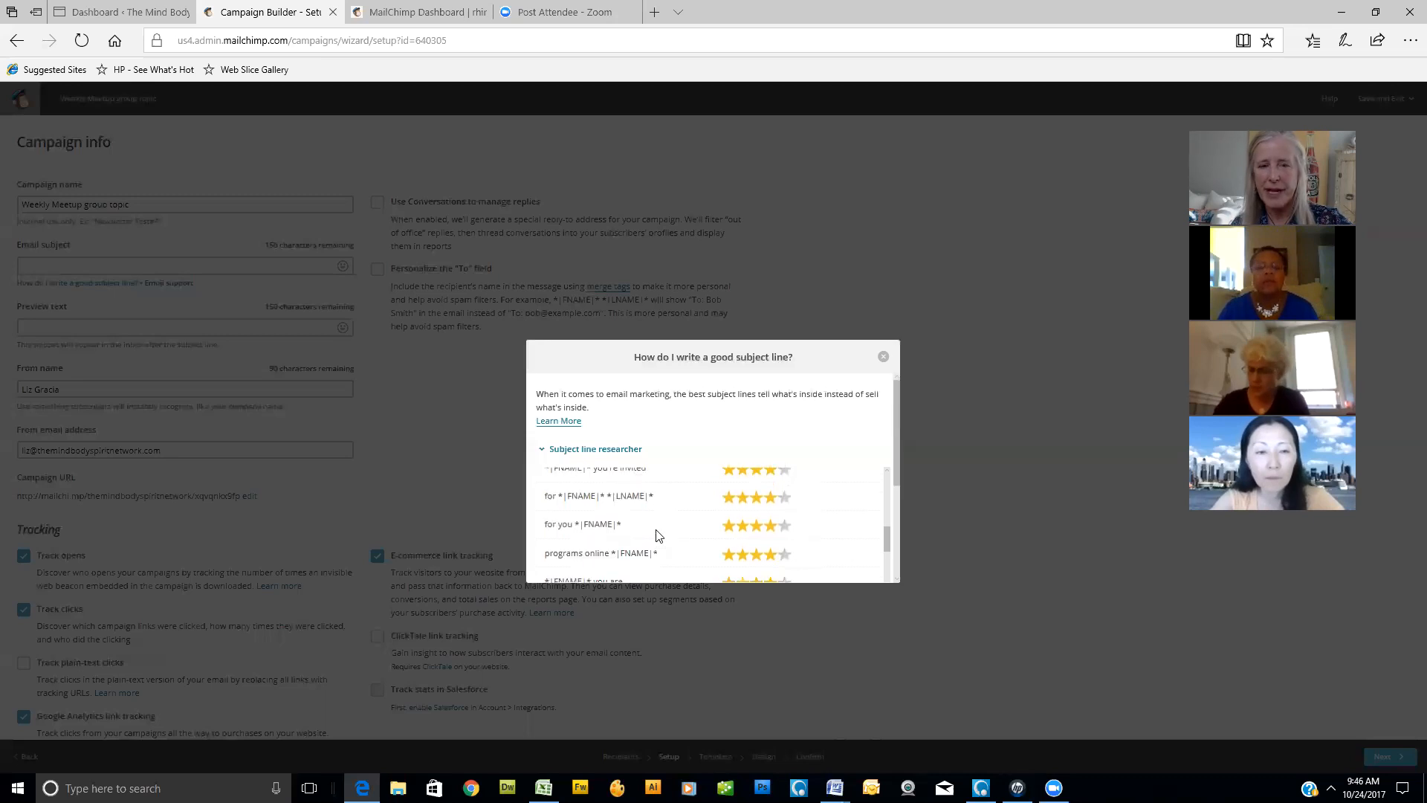
scroll(657, 535, "up", 2)
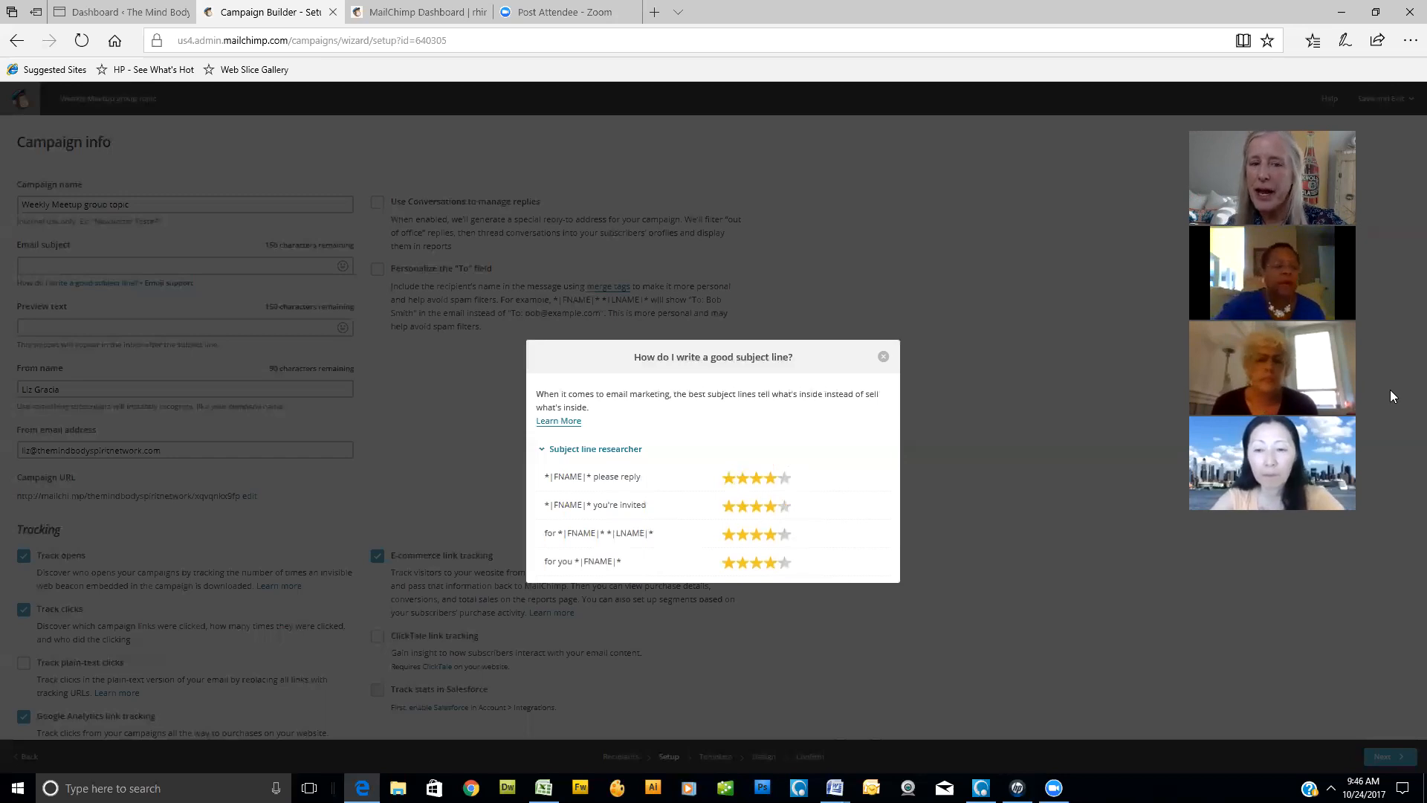
scroll(659, 480, "up", 1)
scroll(659, 481, "down", 3)
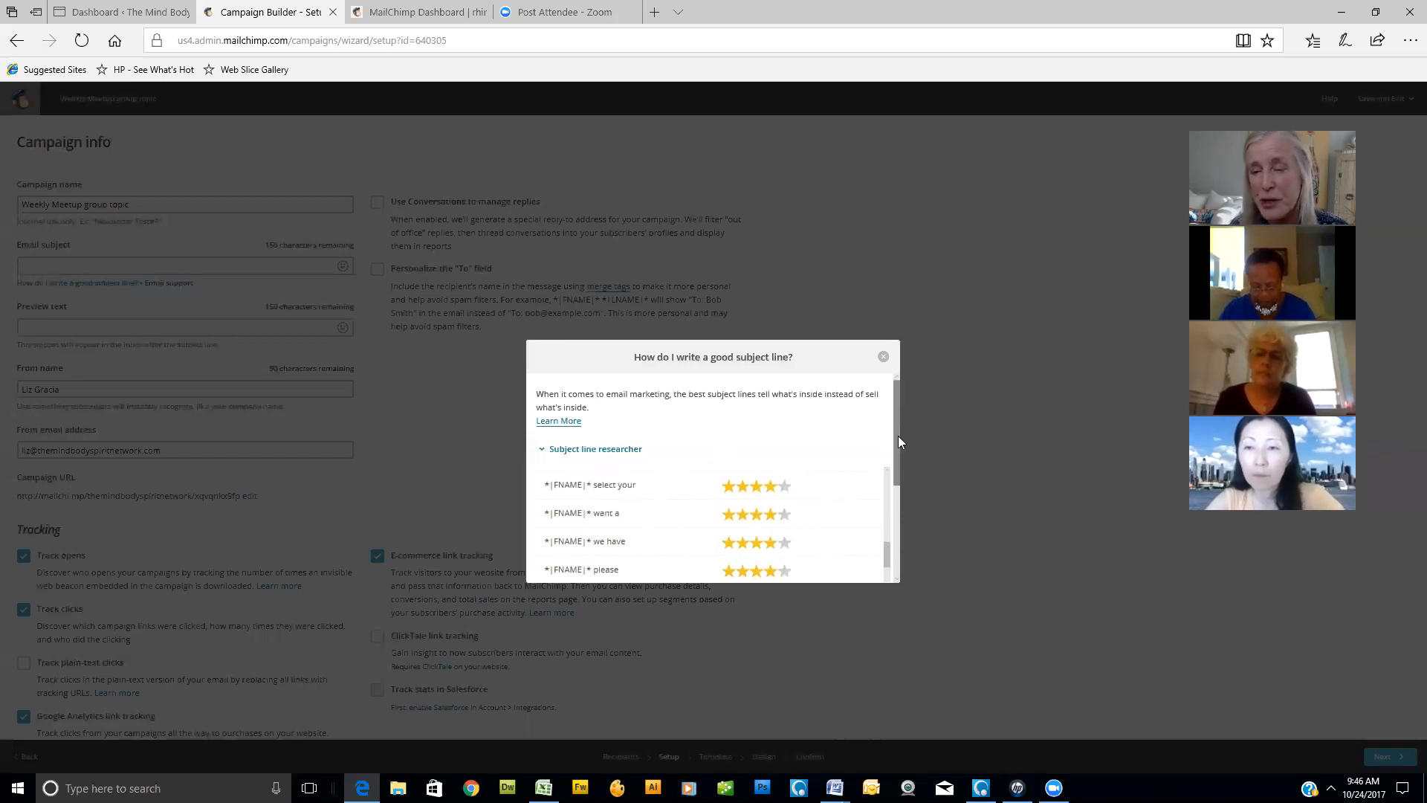
scroll(801, 483, "down", 5)
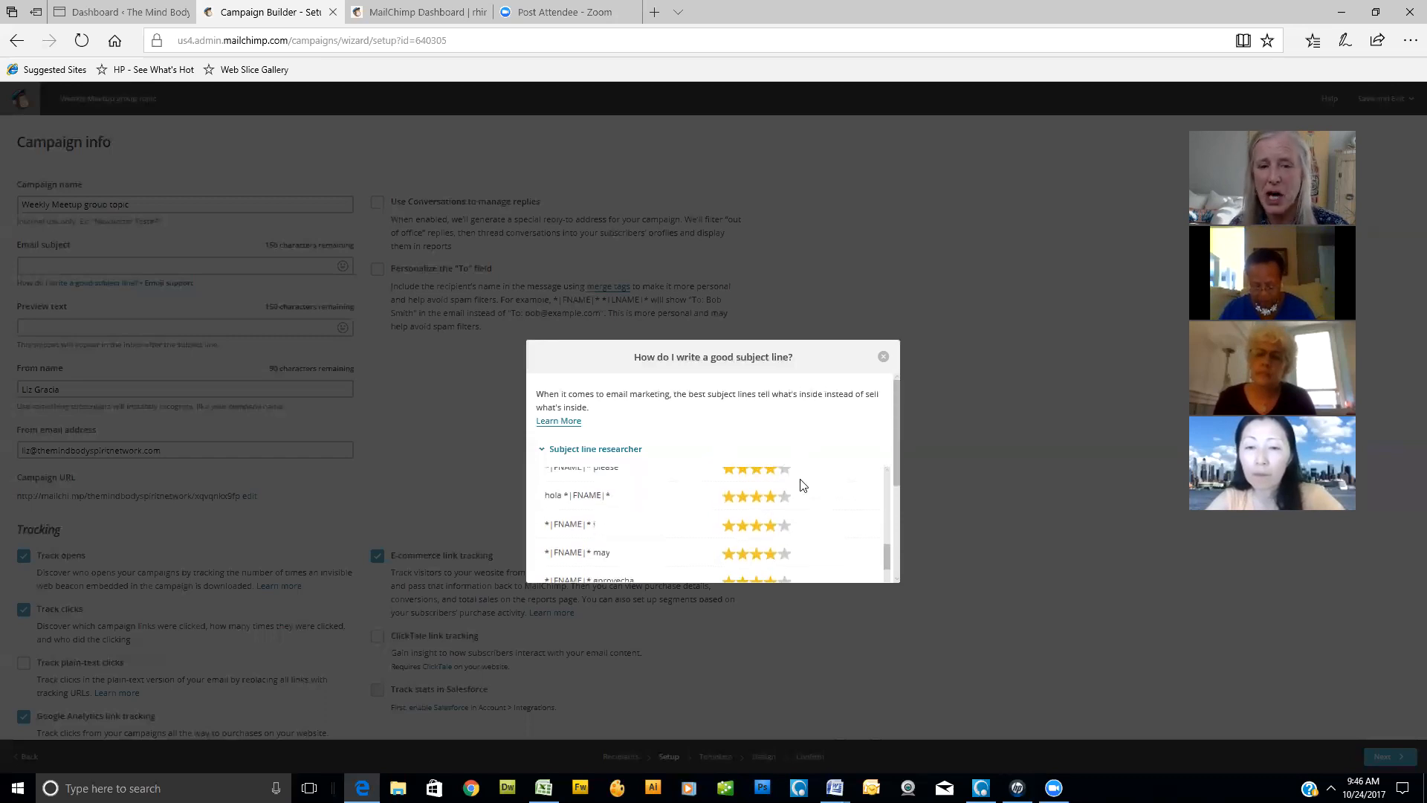
scroll(802, 485, "down", 4)
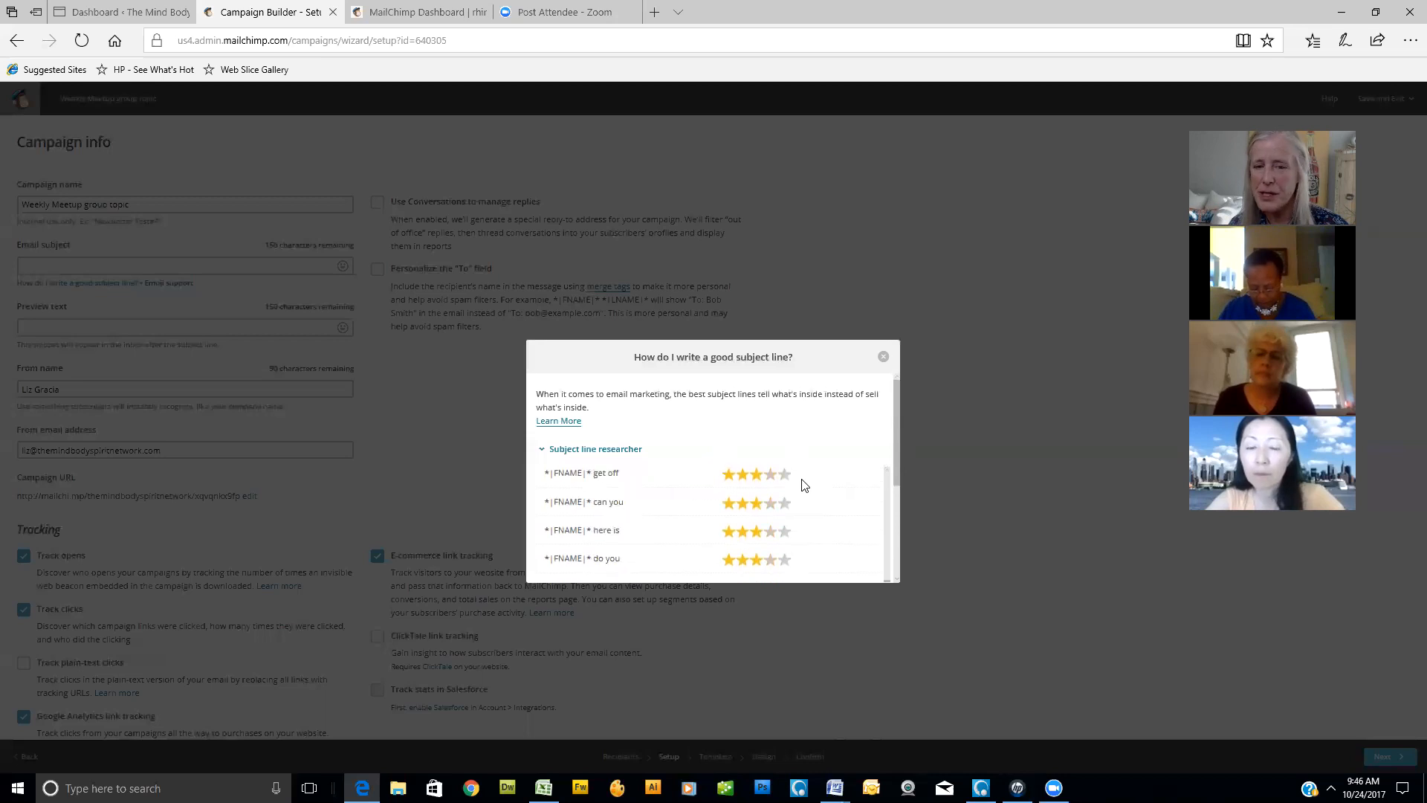
scroll(801, 485, "up", 5)
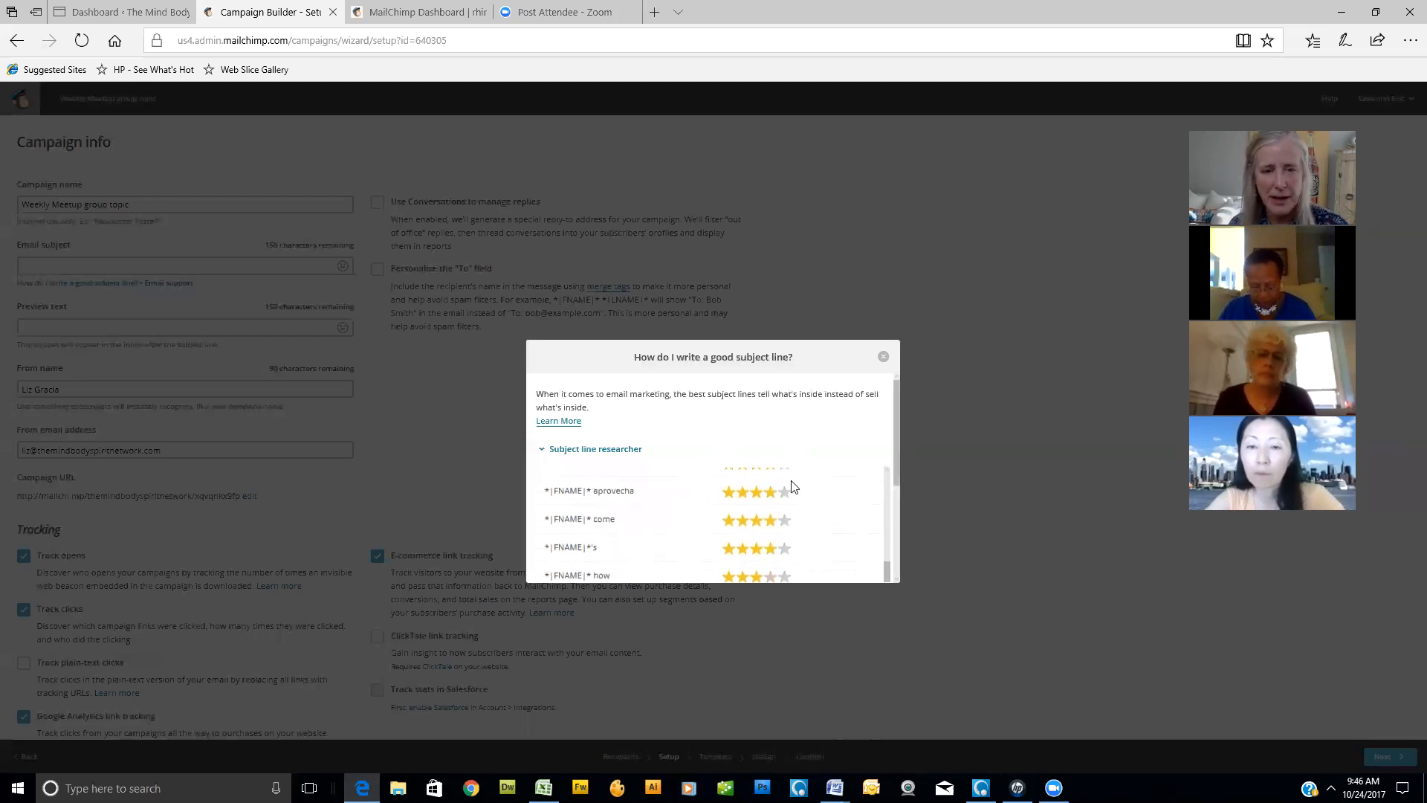
scroll(647, 519, "up", 2)
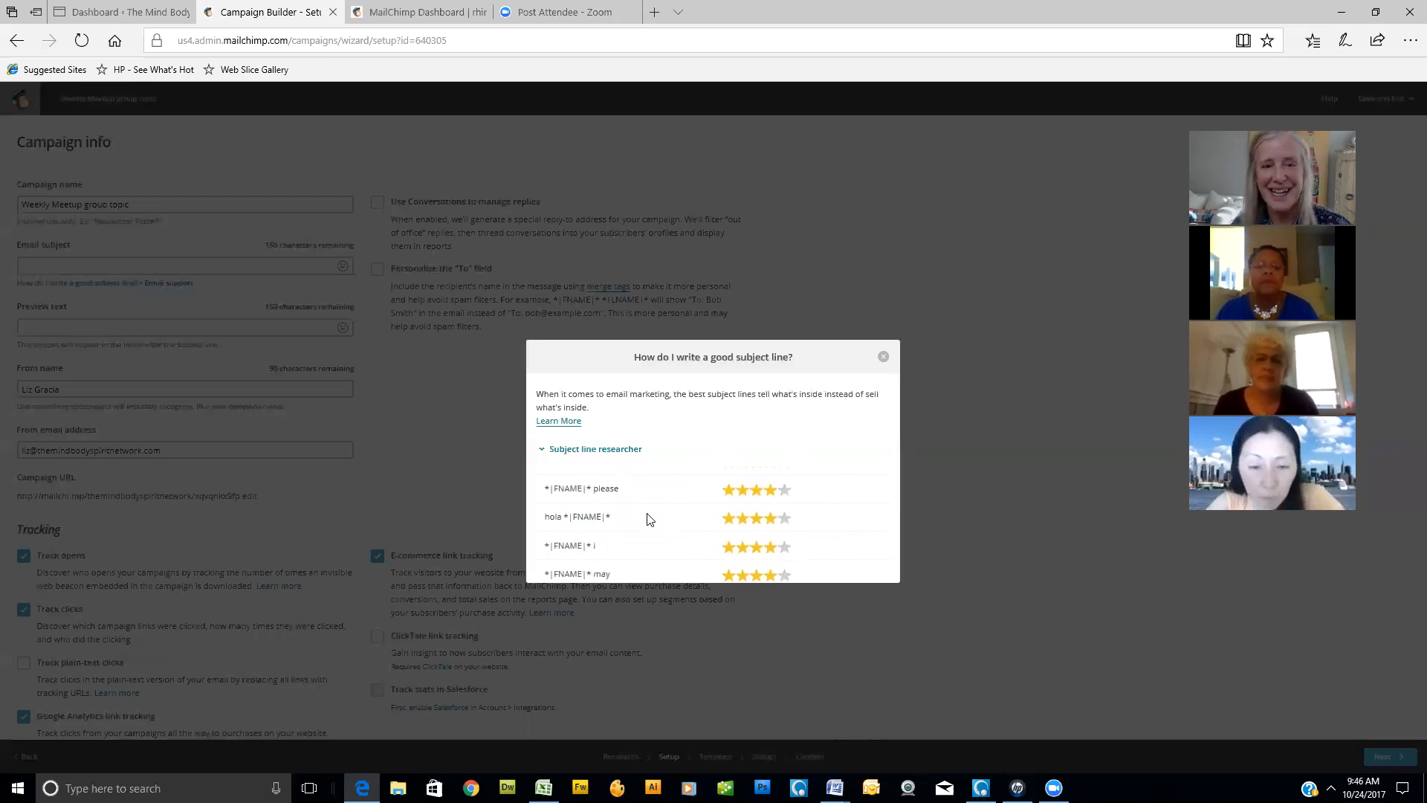
- Research "ptsd" as the subject line term and review its rating
scroll(665, 493, "up", 3)
scroll(665, 493, "up", 8)
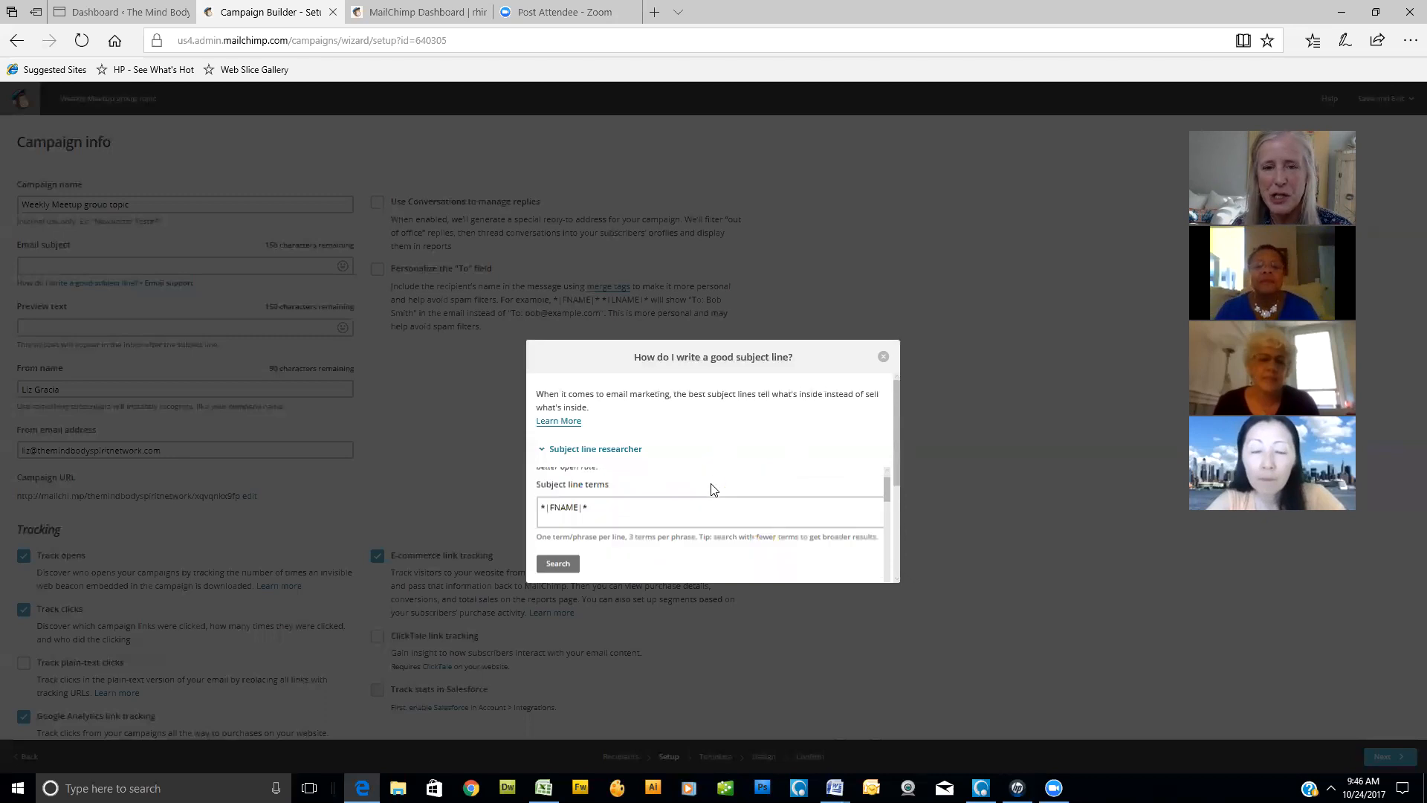
left_click(583, 535)
left_click_drag(547, 535, 798, 565)
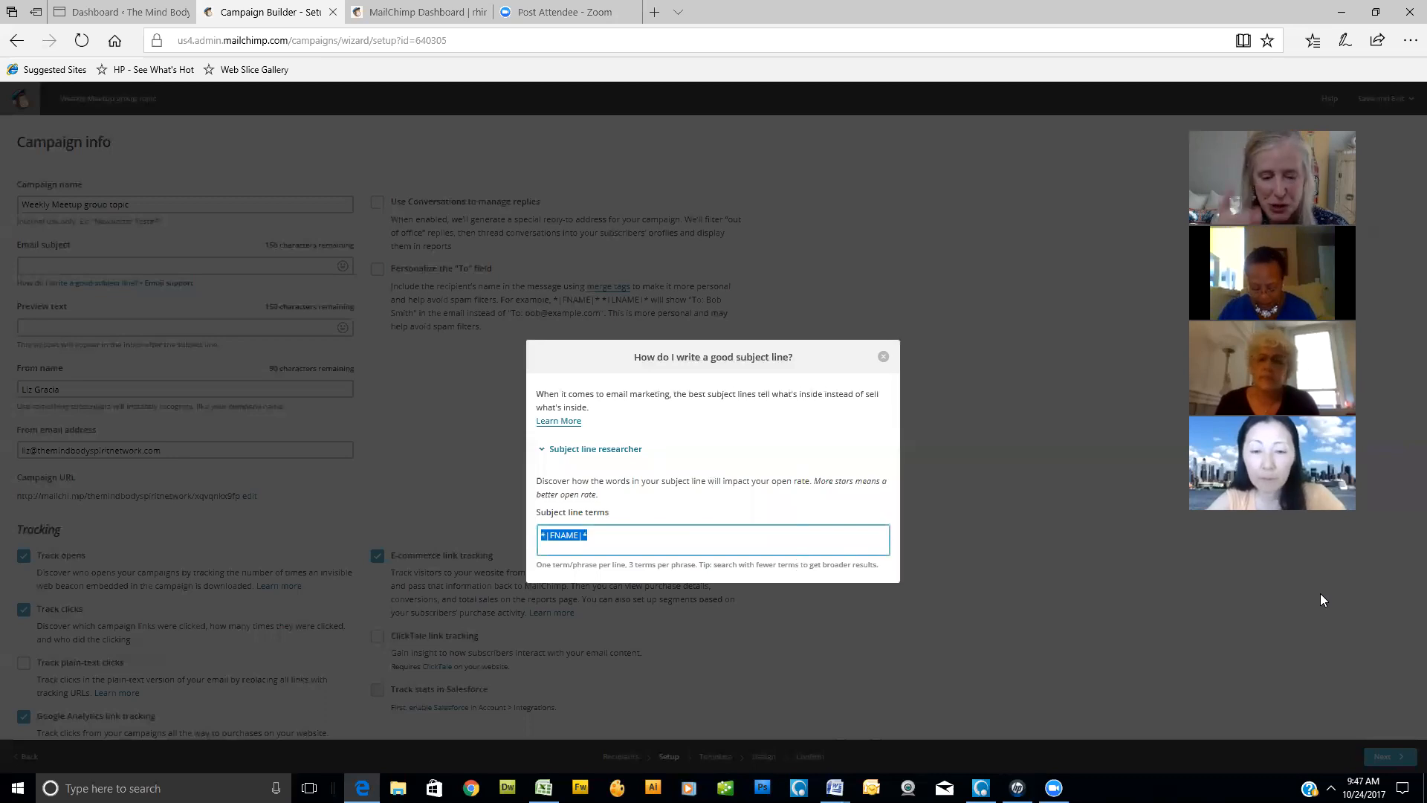
type("ptsd")
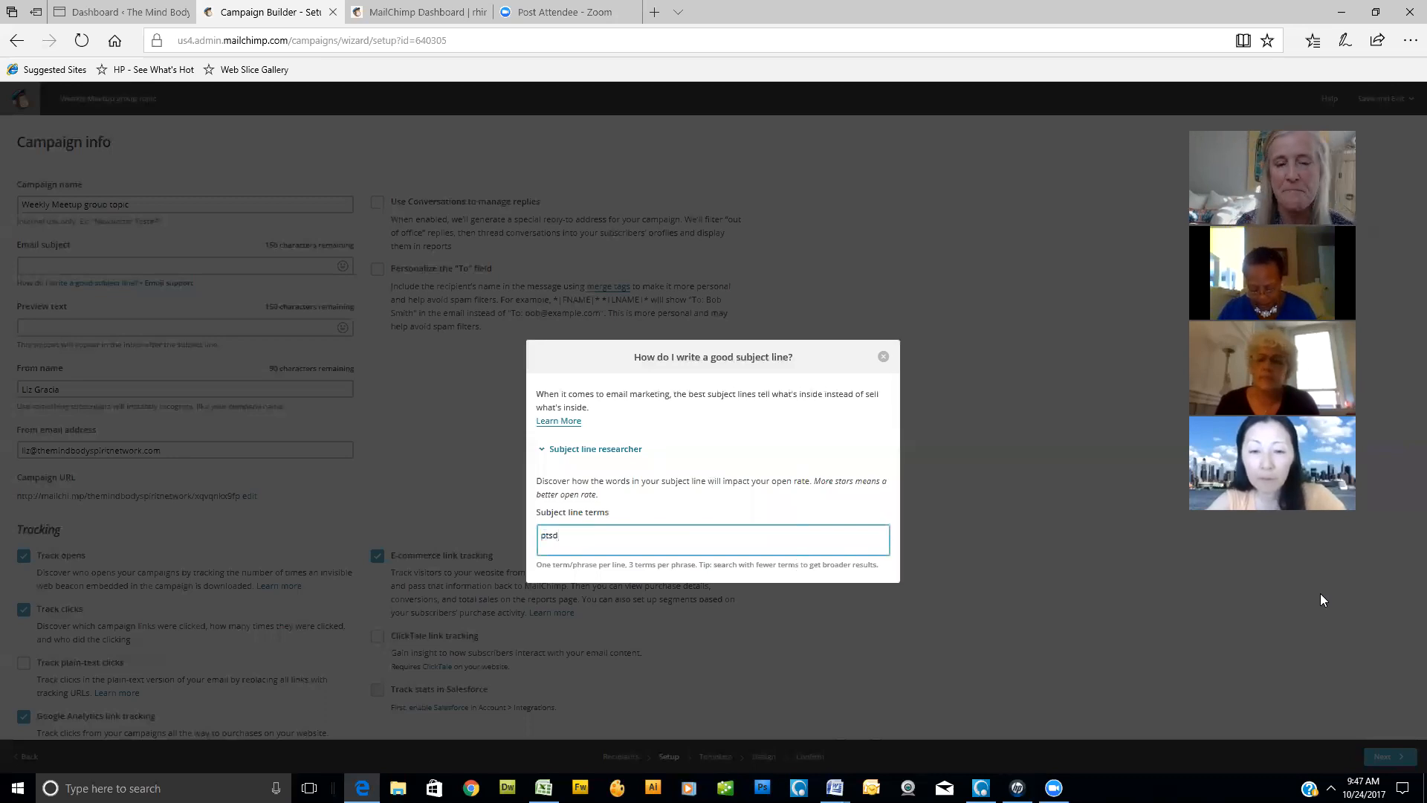
scroll(769, 478, "down", 1)
left_click(559, 489)
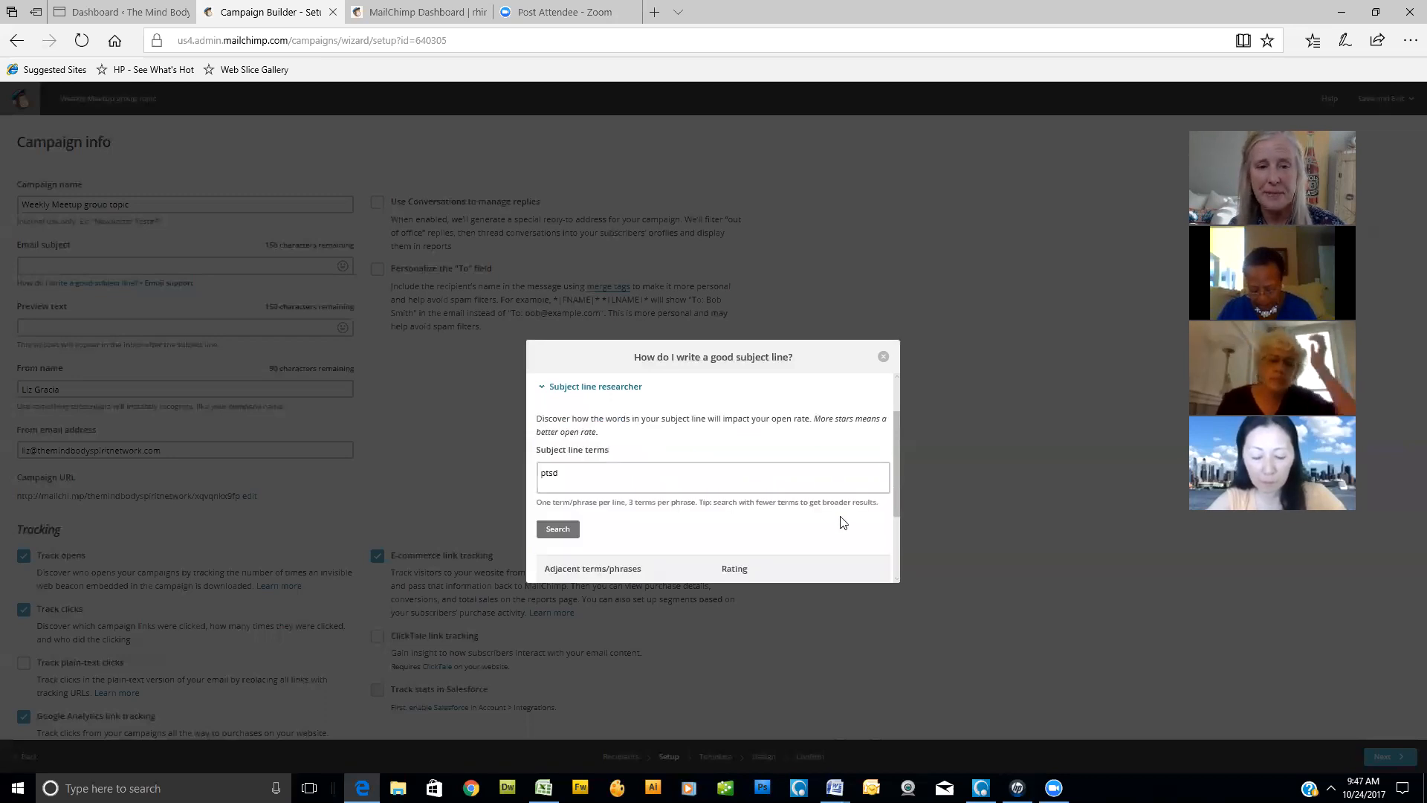
scroll(840, 522, "down", 2)
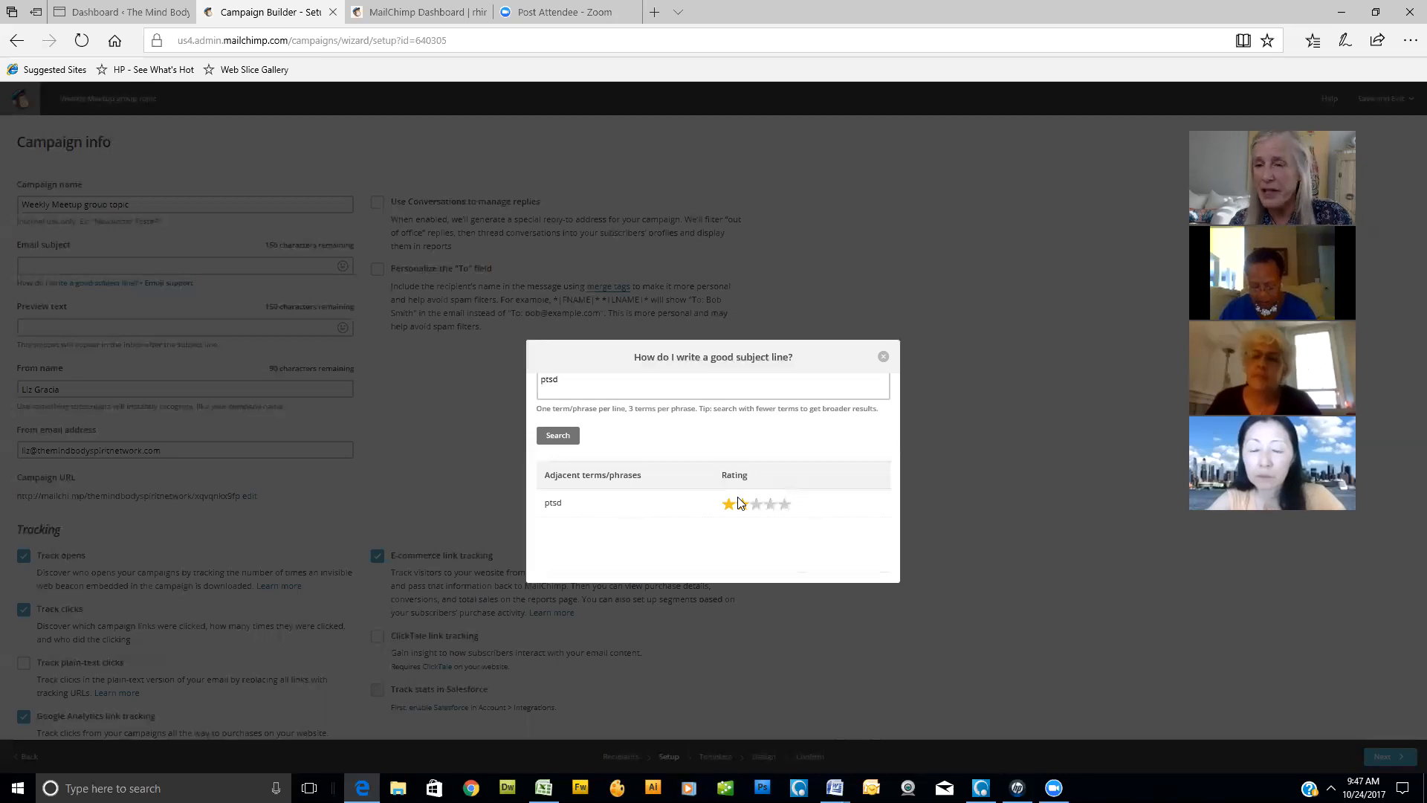
- Research "meditation" as the subject line term and review the ratings of all its adjacent phrases
scroll(706, 493, "up", 3)
left_click_drag(577, 505, 476, 521)
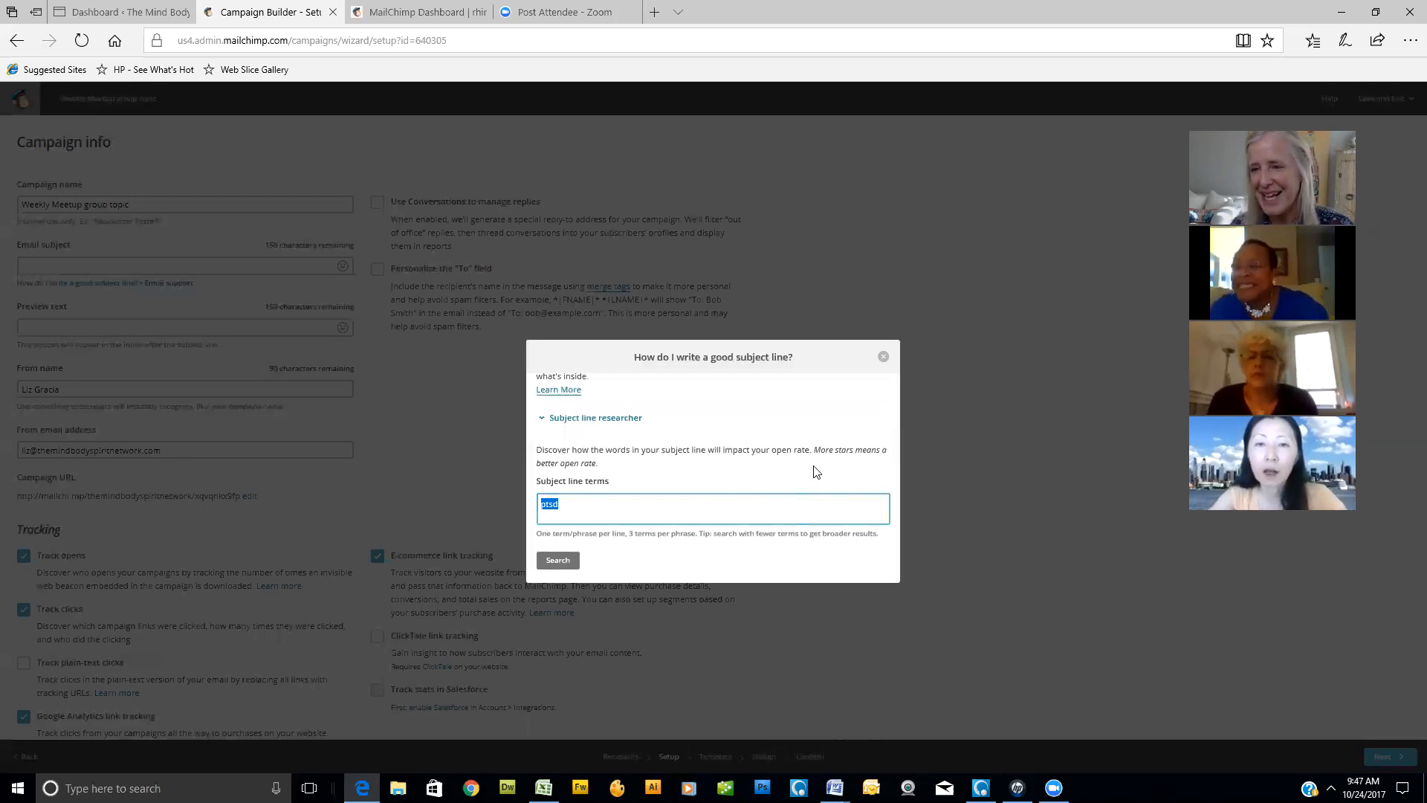
type("meditat")
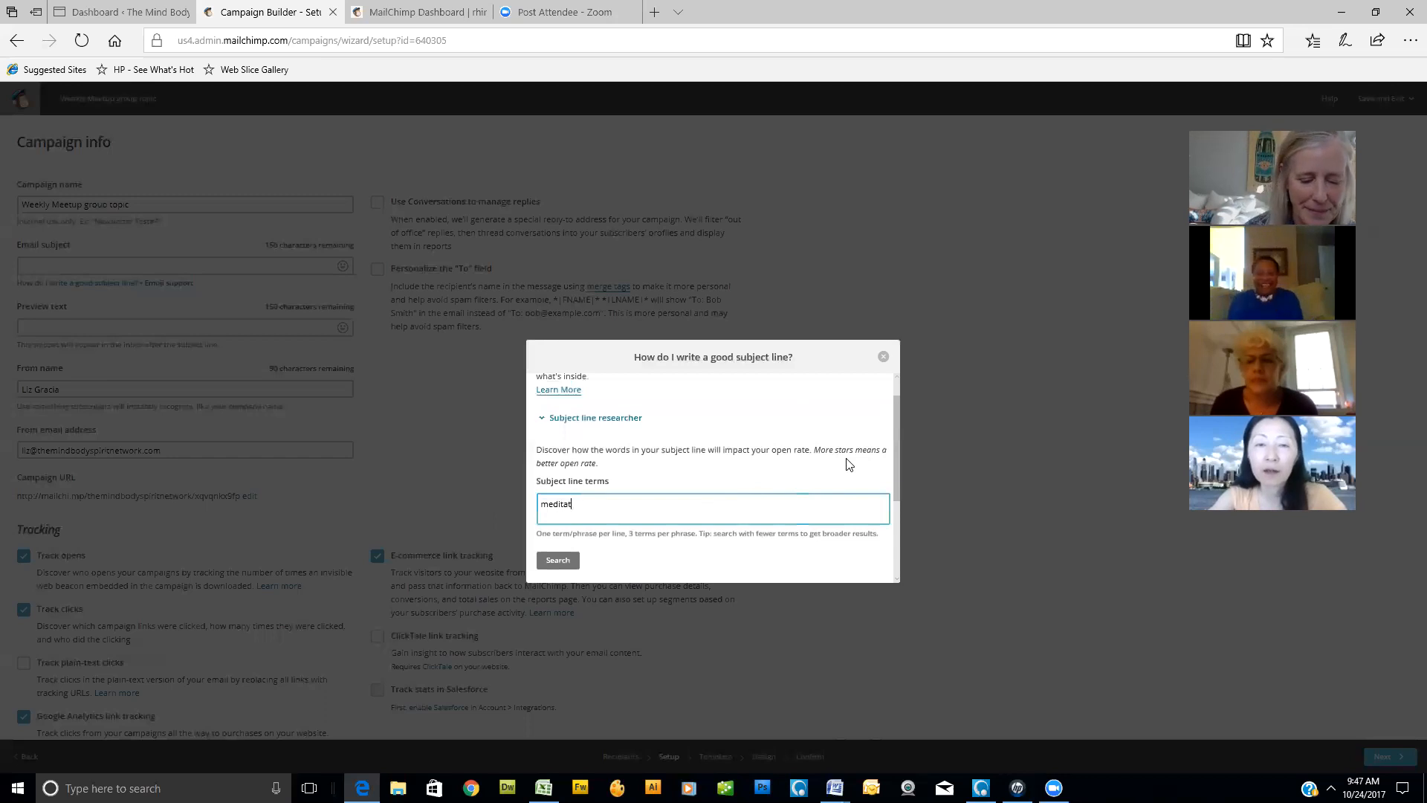
left_click(558, 561)
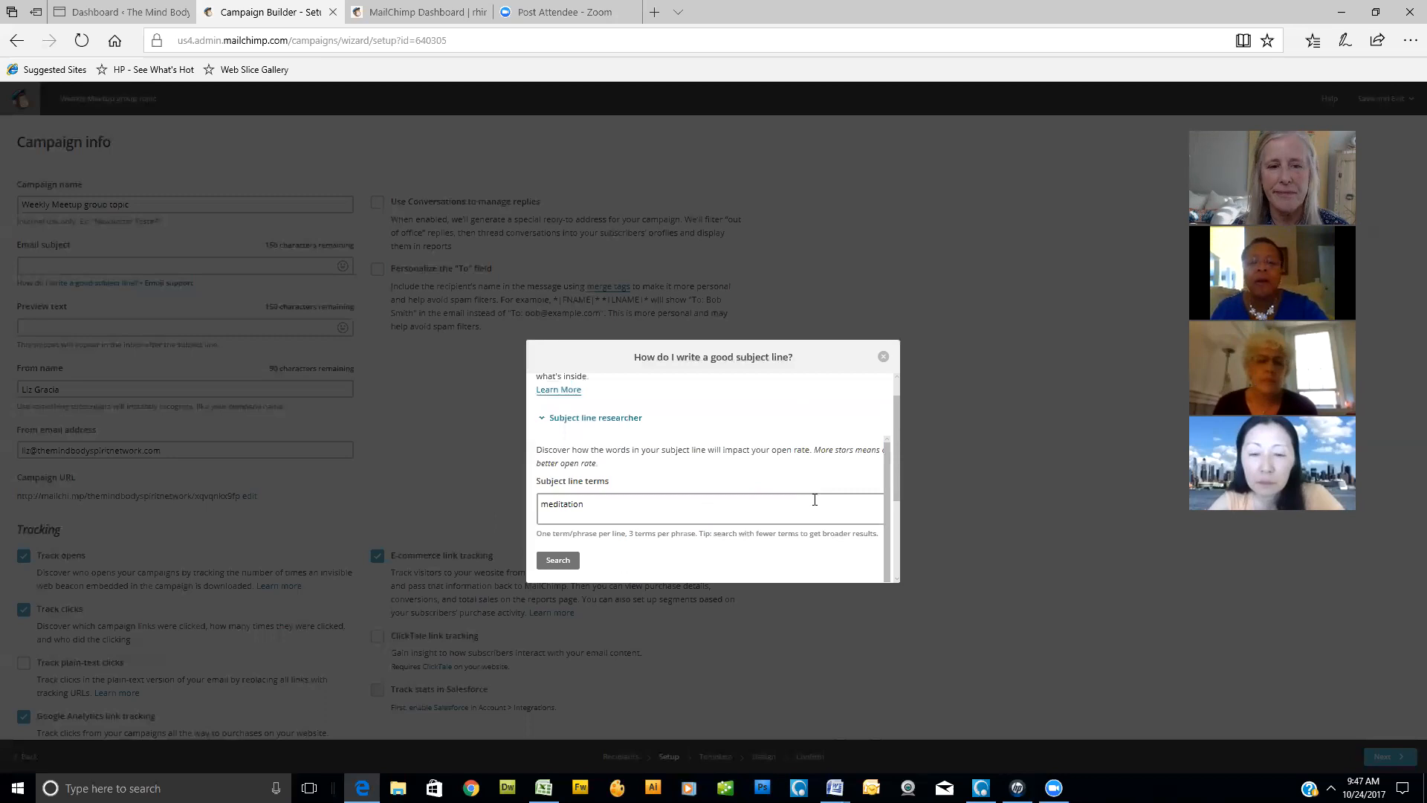
scroll(816, 501, "down", 3)
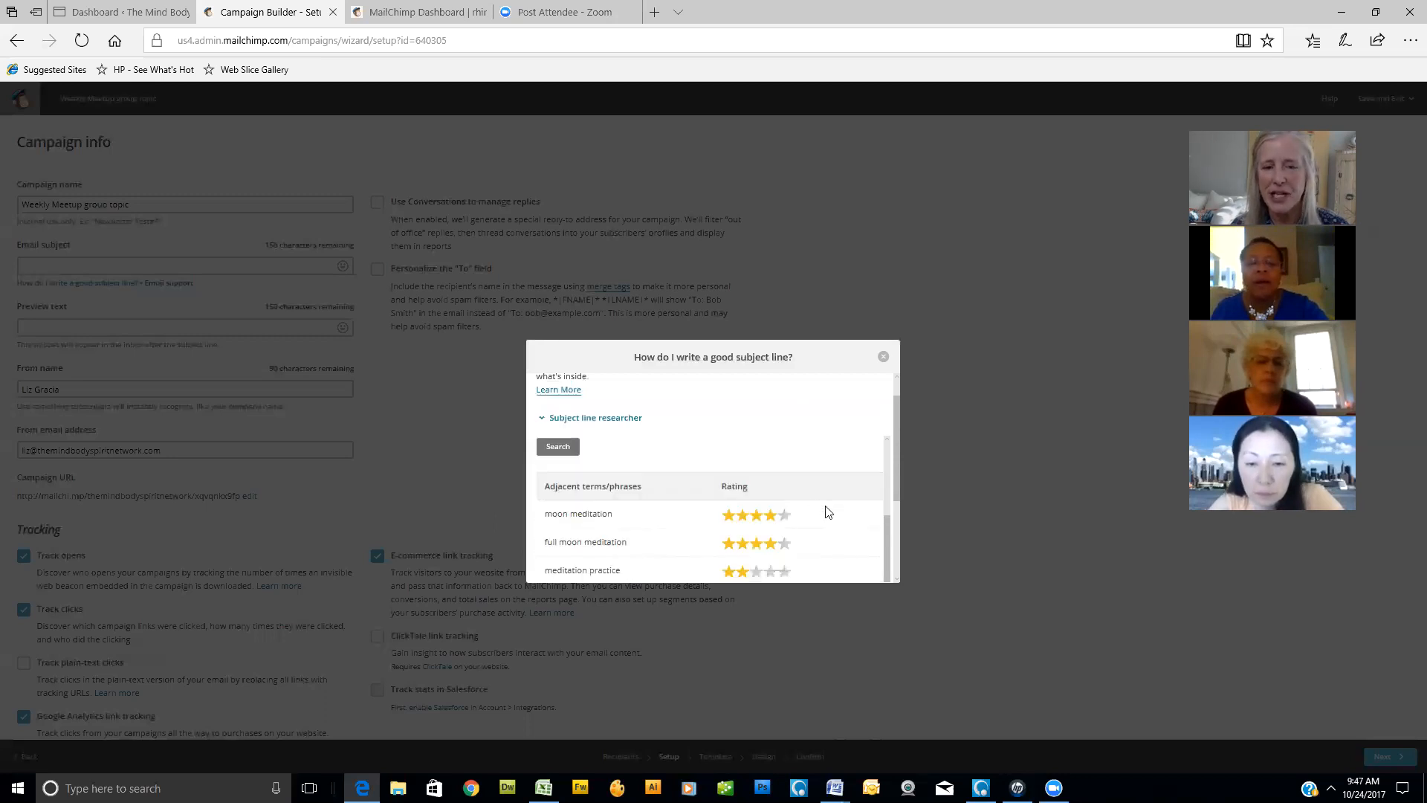
scroll(828, 512, "down", 1)
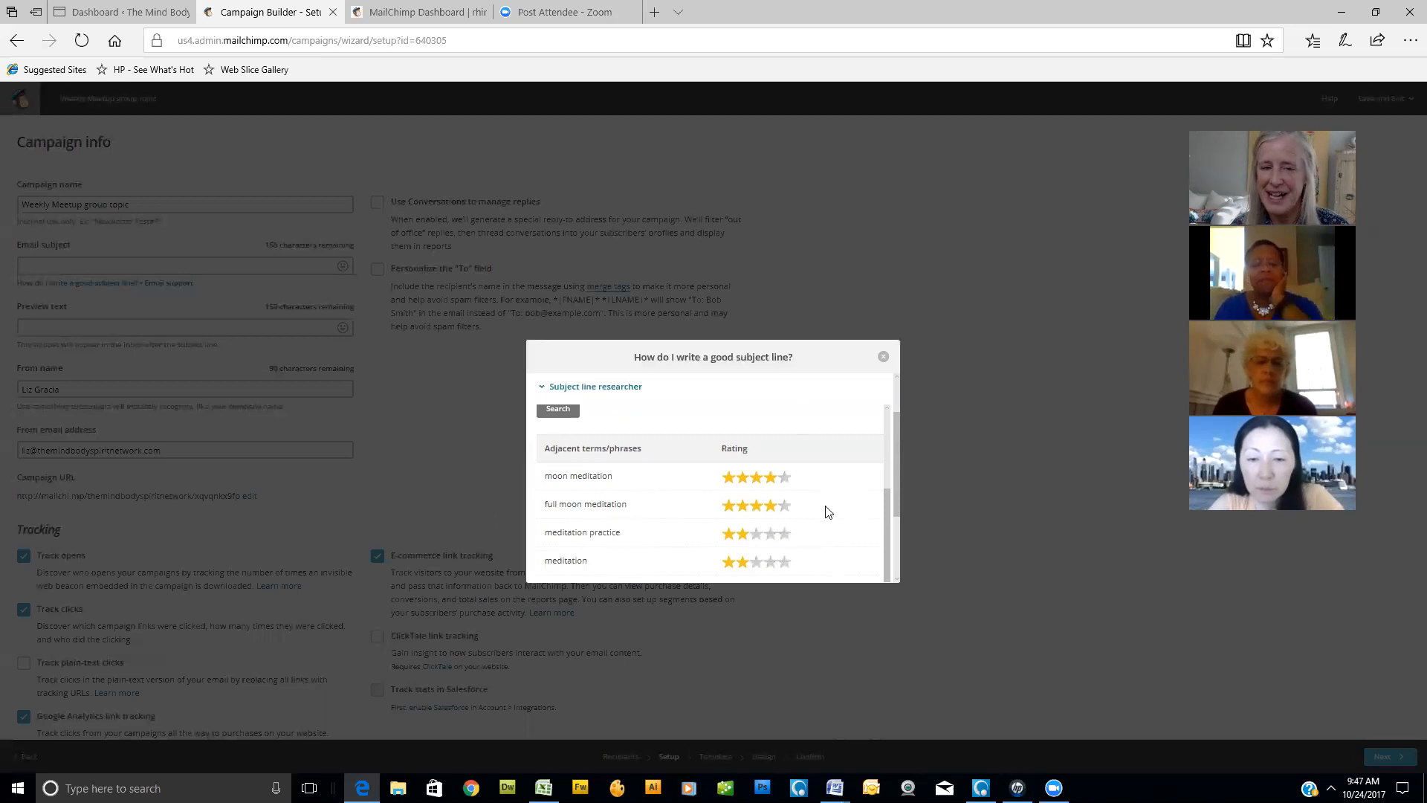
scroll(828, 511, "down", 1)
scroll(829, 511, "down", 2)
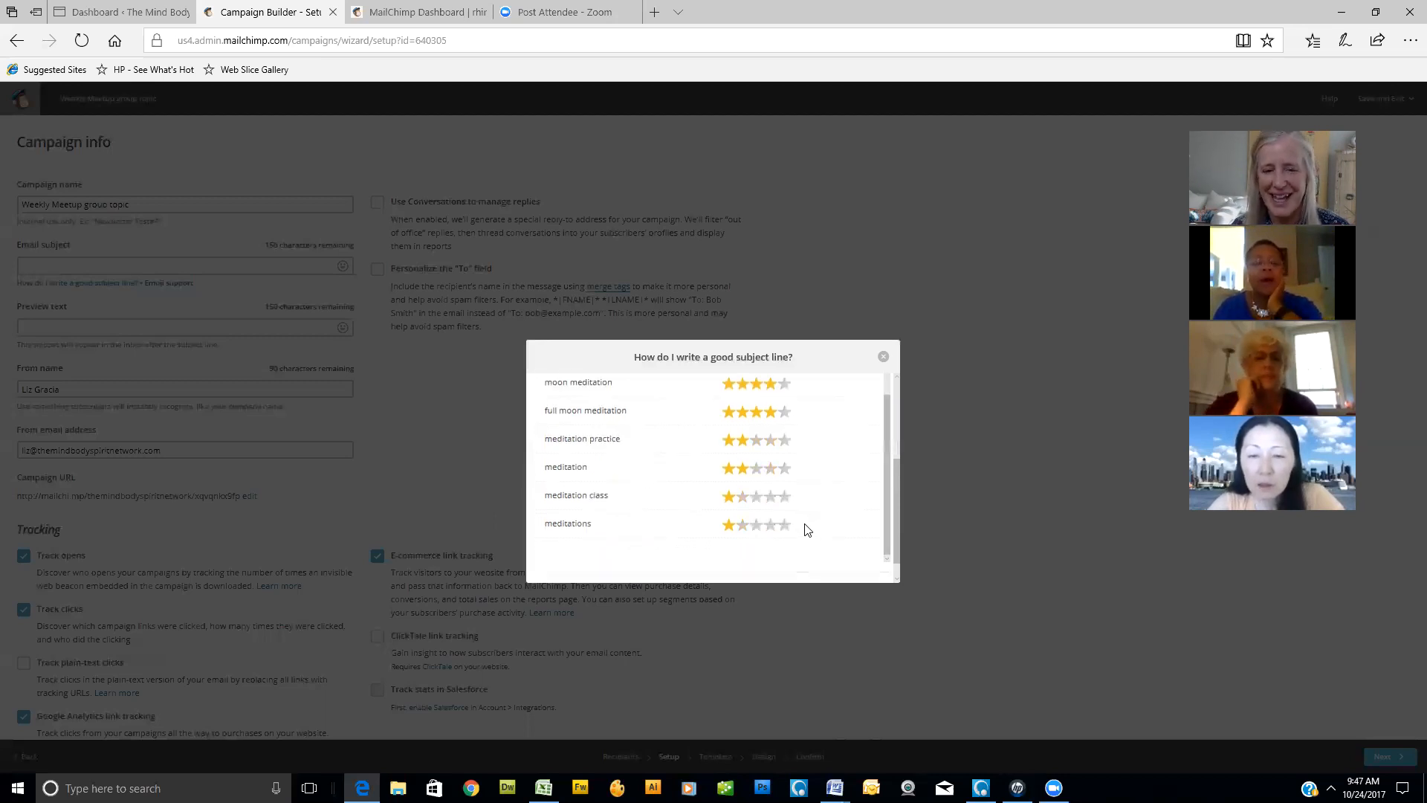
scroll(803, 529, "up", 1)
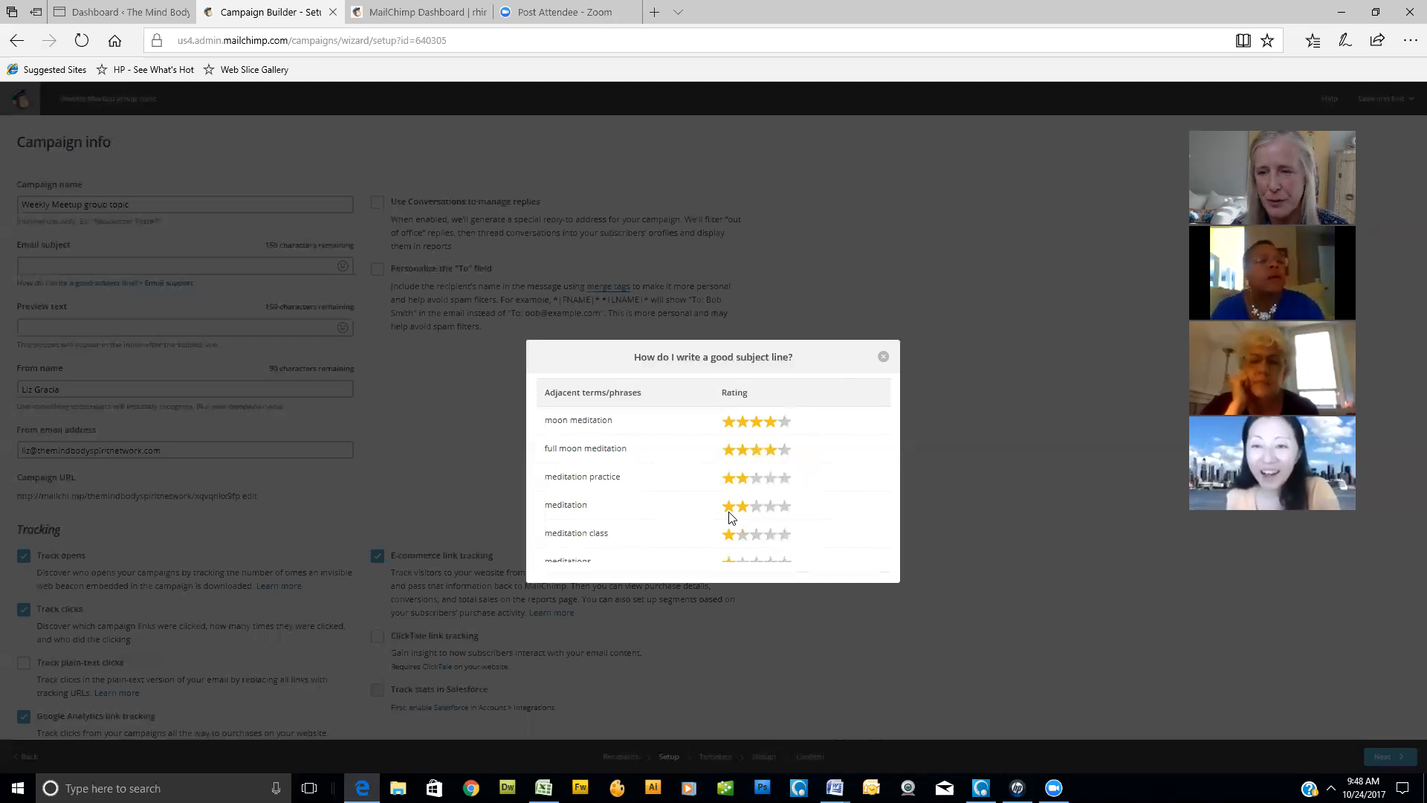
- Replace the subject line term with "depression" and search for its rating
scroll(643, 506, "up", 1)
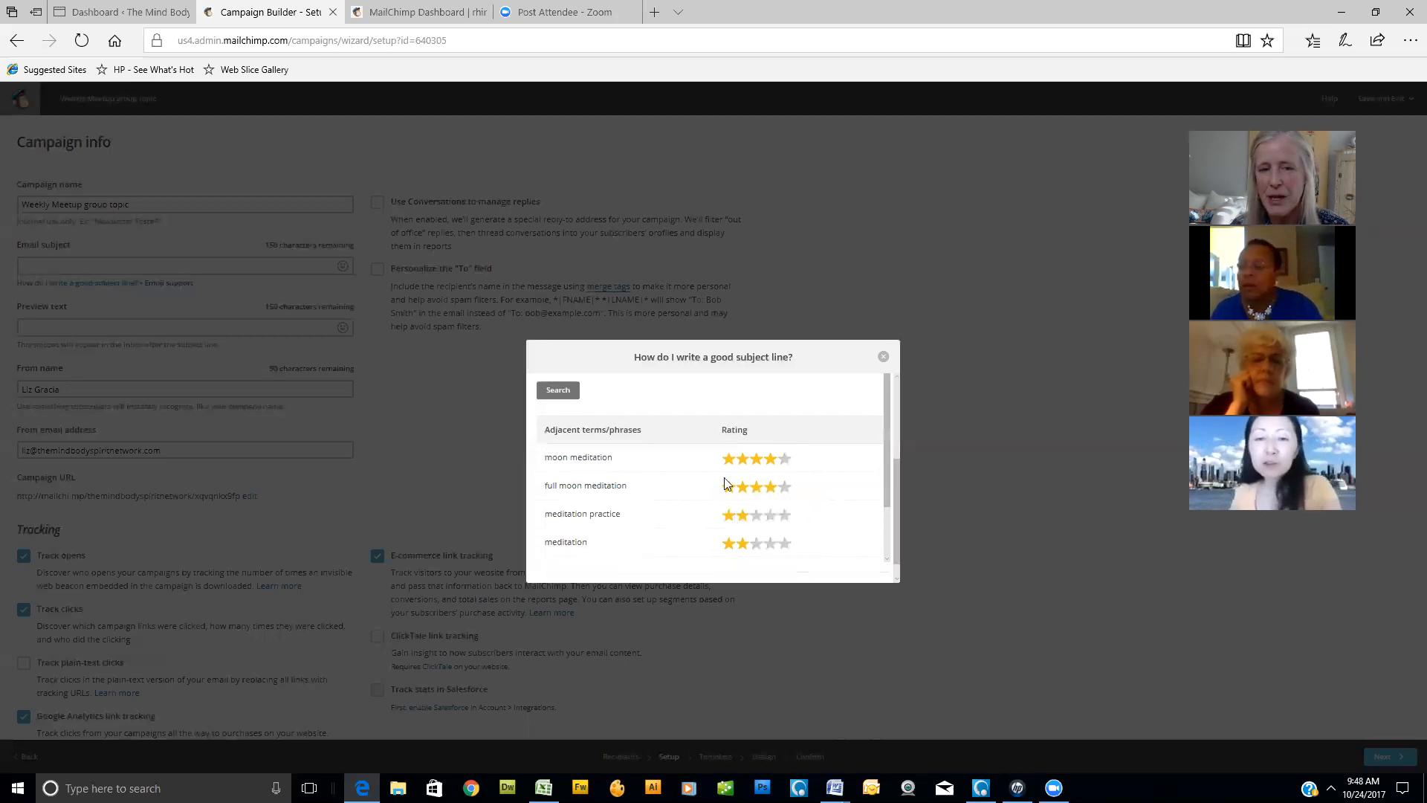
scroll(633, 476, "up", 1)
left_click_drag(592, 414, 473, 413)
type("de")
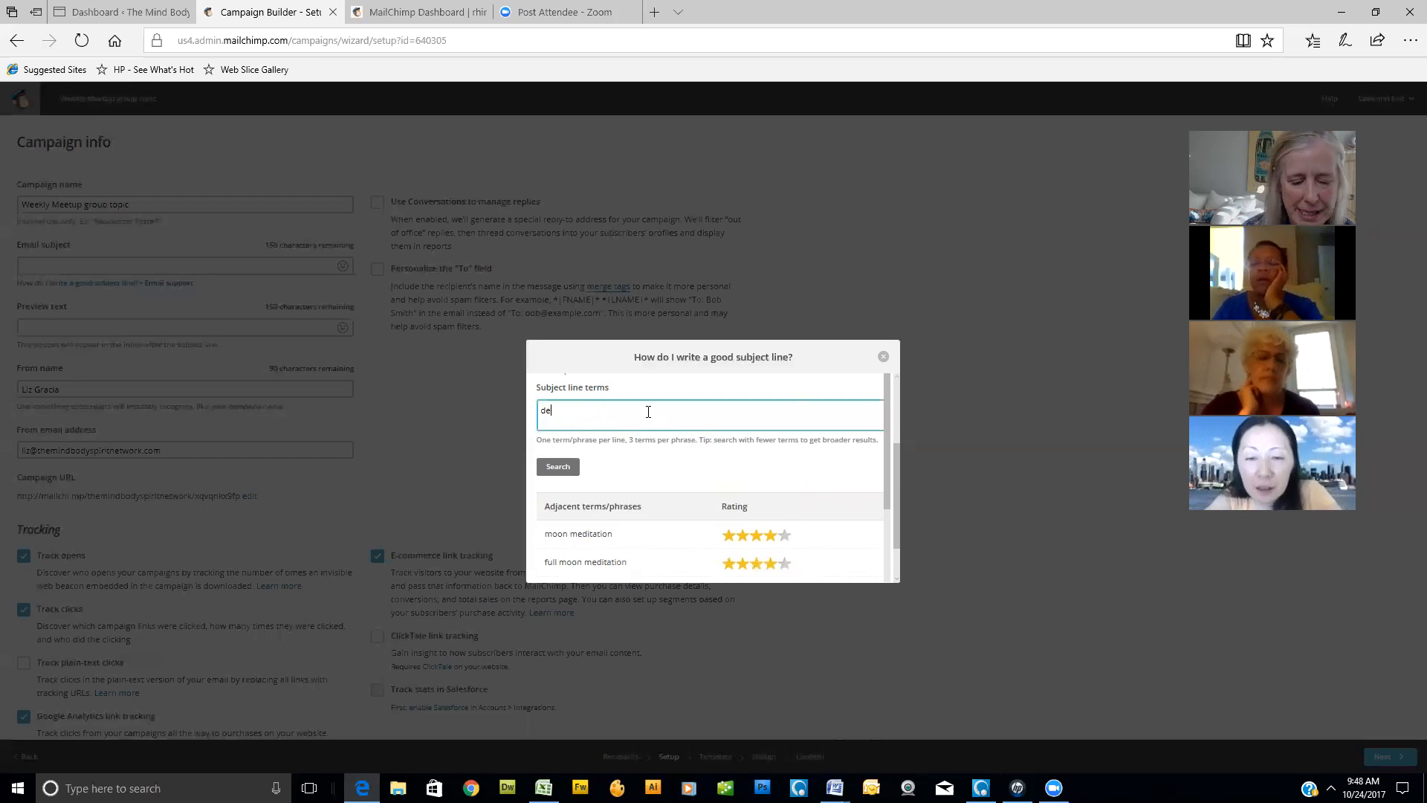
type("pression")
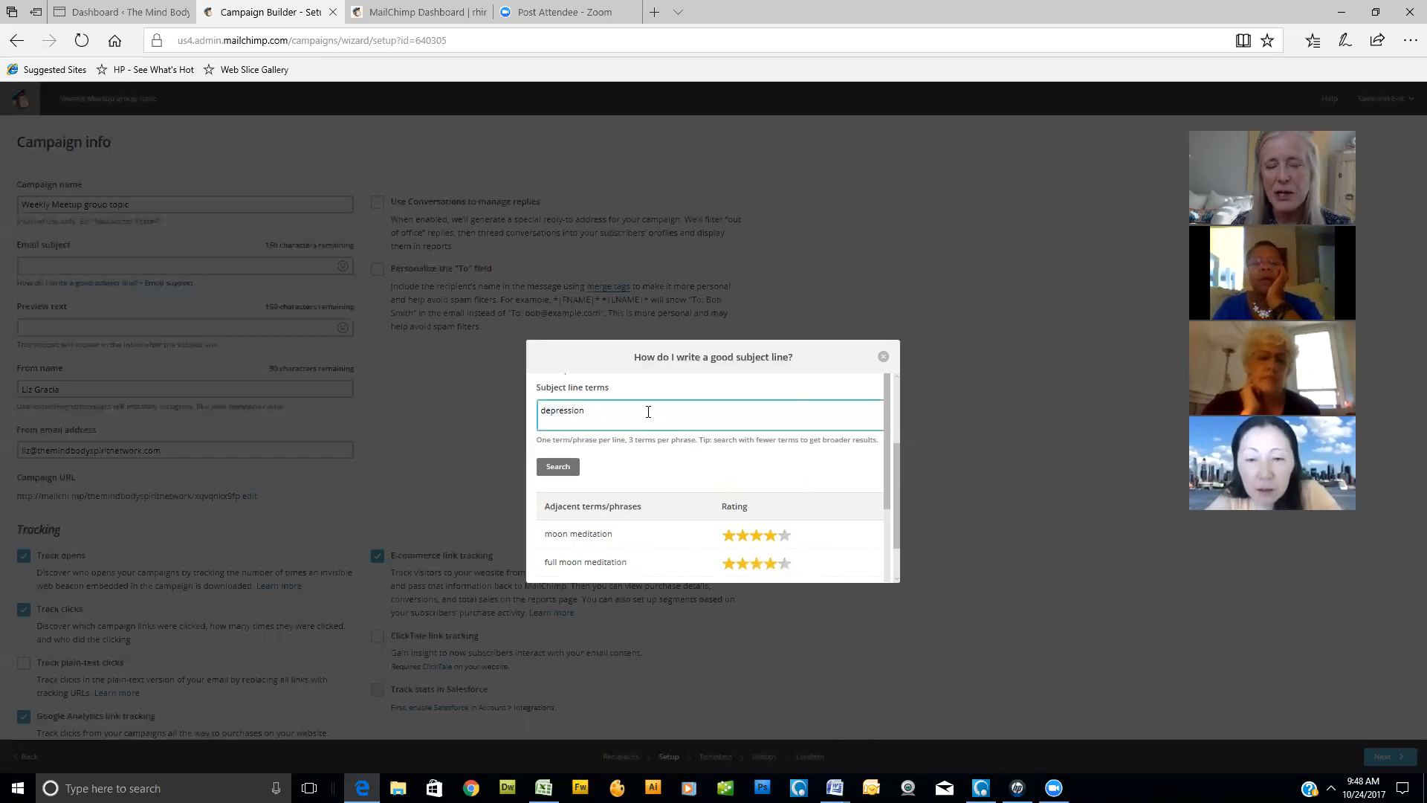
left_click(561, 473)
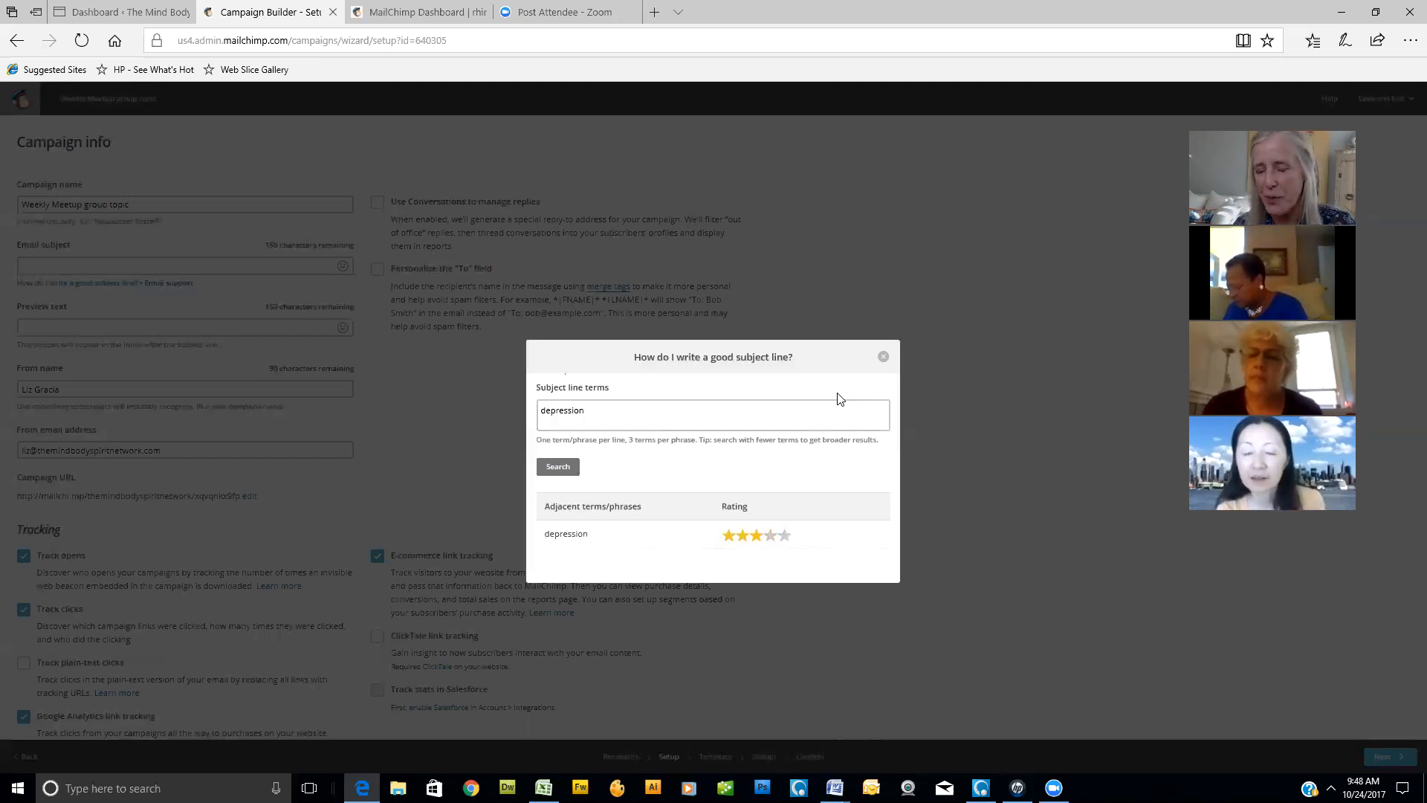
- Replace the subject line term with "life transistions" and search for its rating
key("ctrl+a")
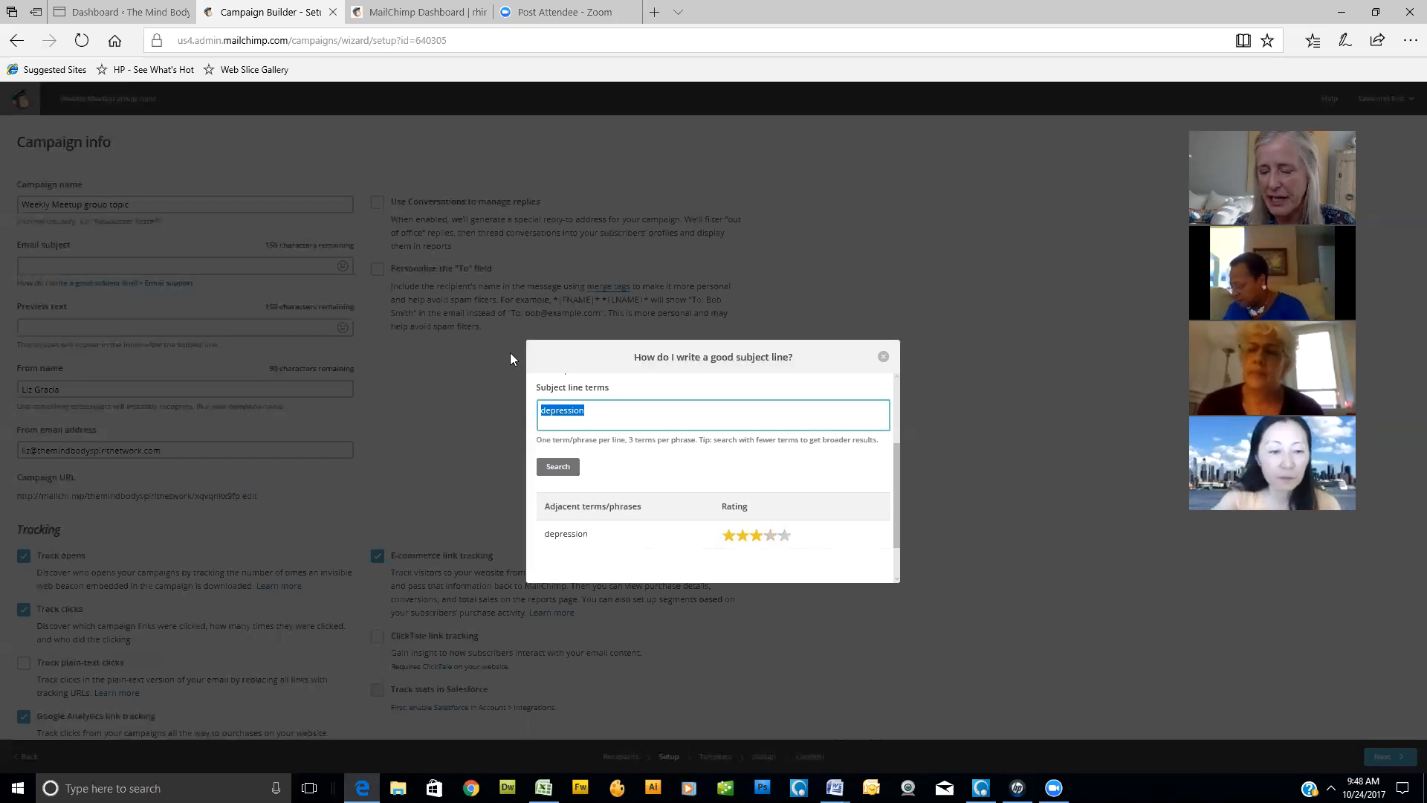
key("BackSpace")
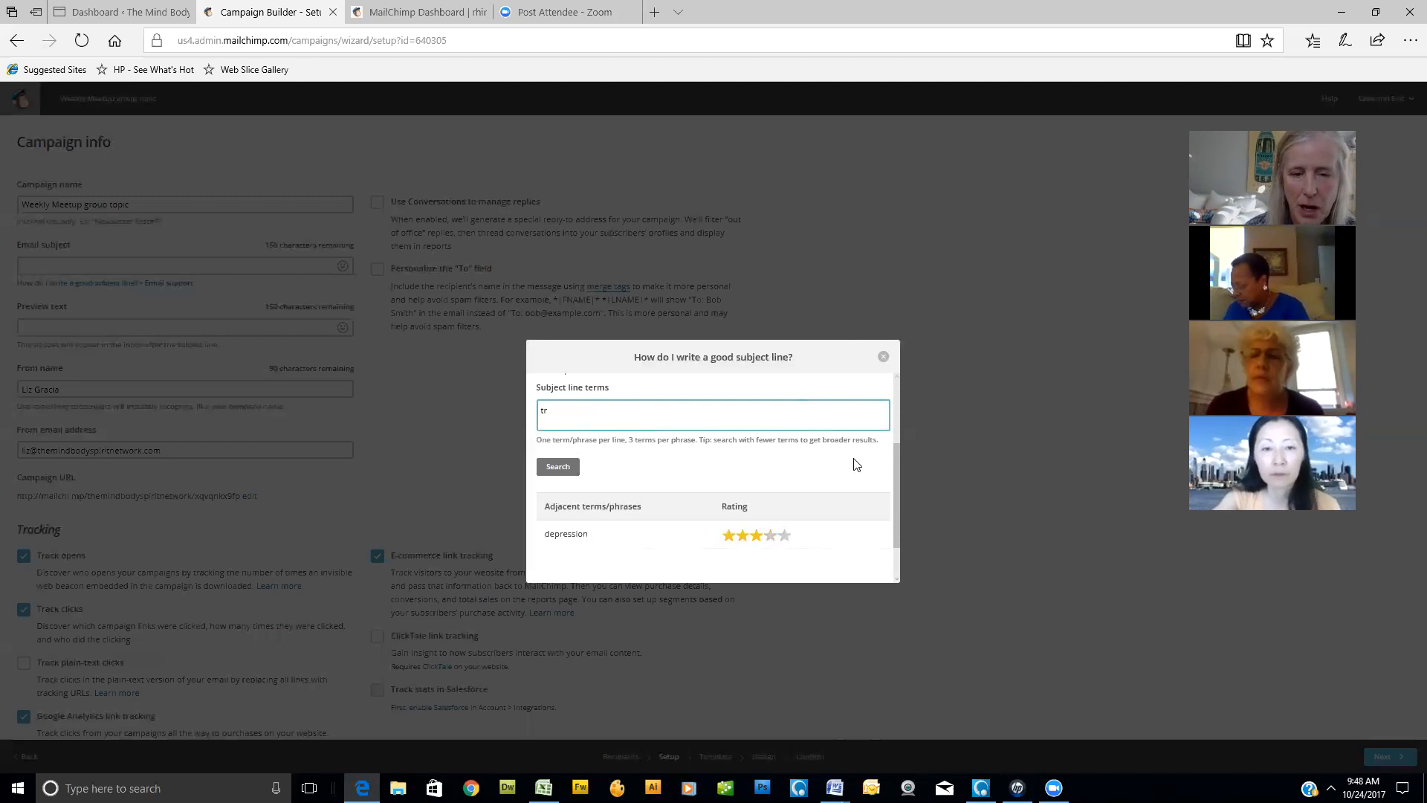
type("life")
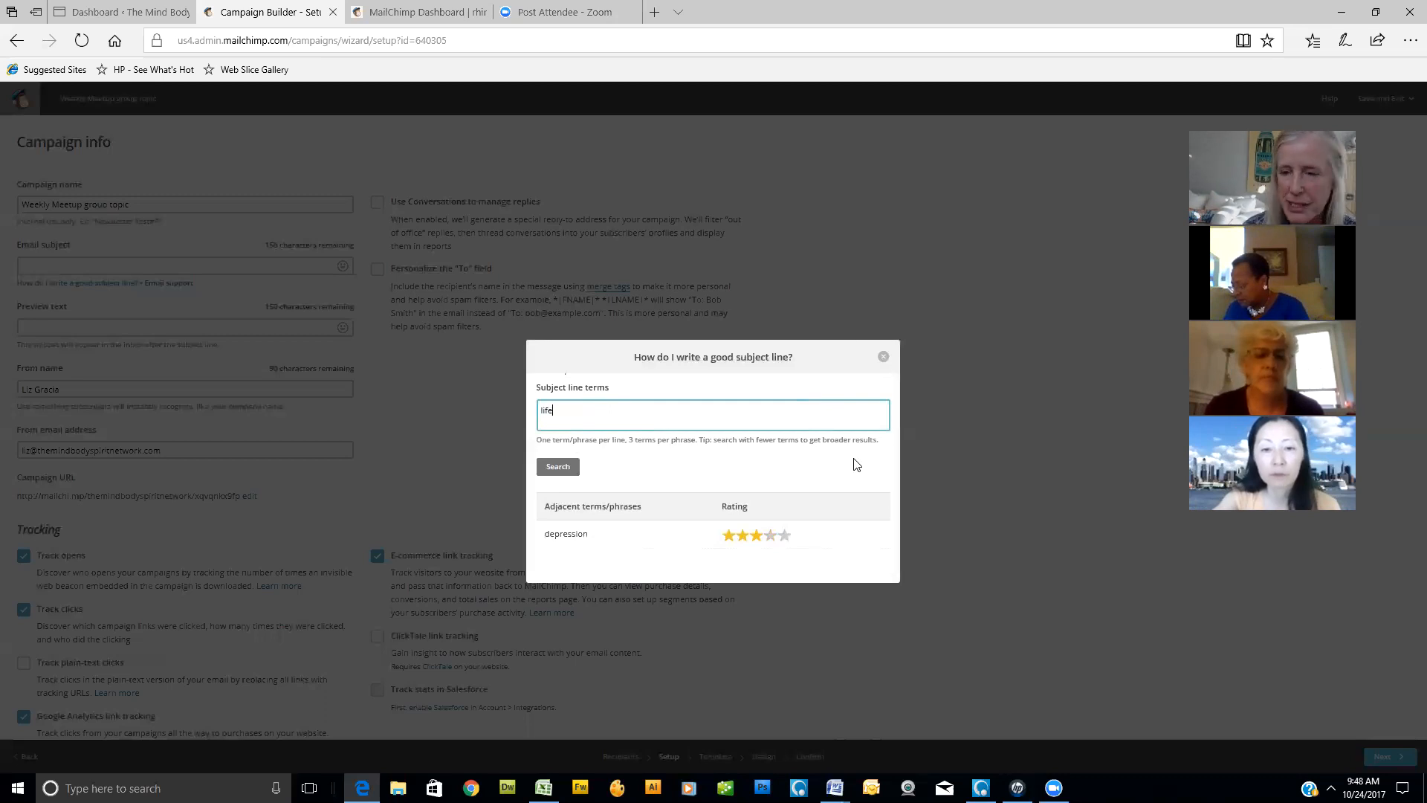
type(" transistions")
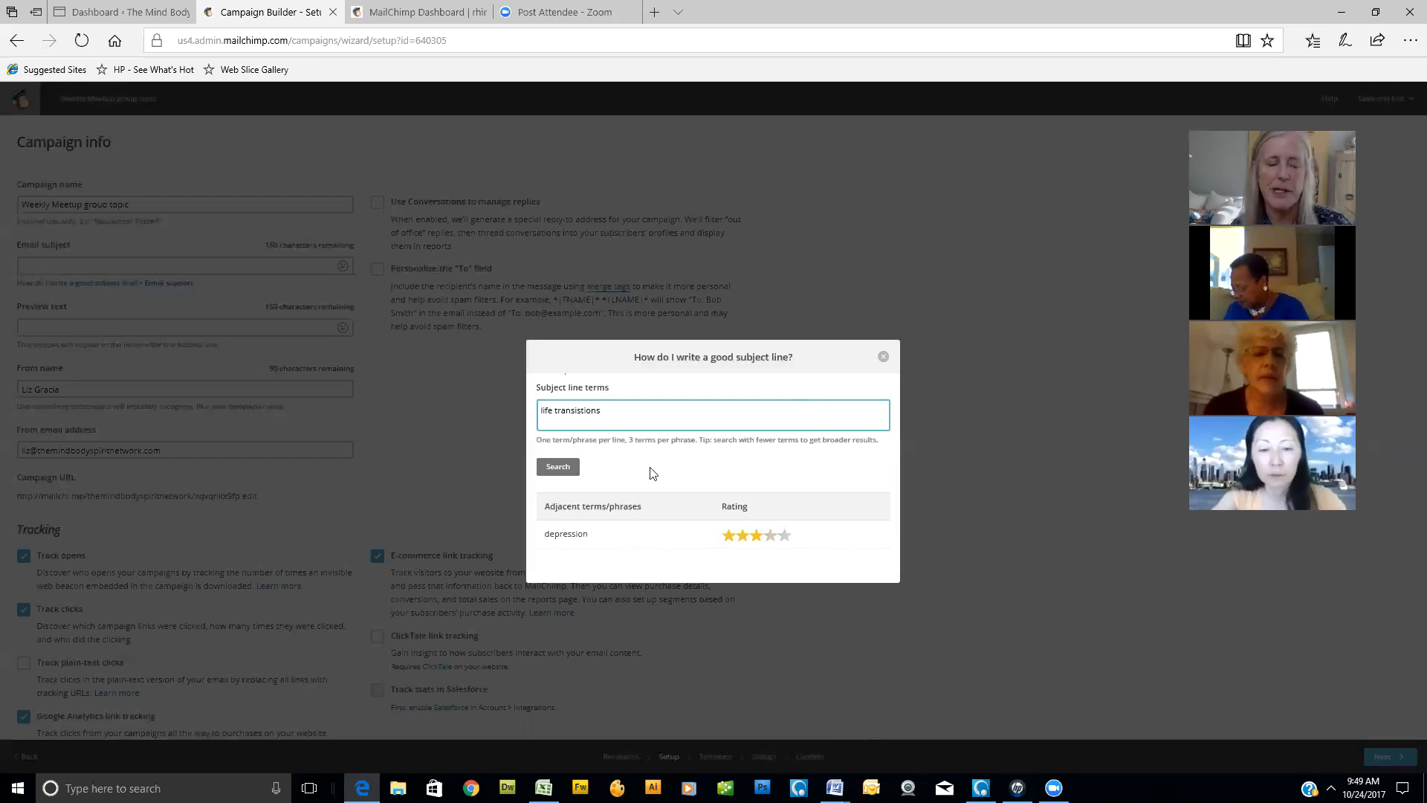
left_click(558, 467)
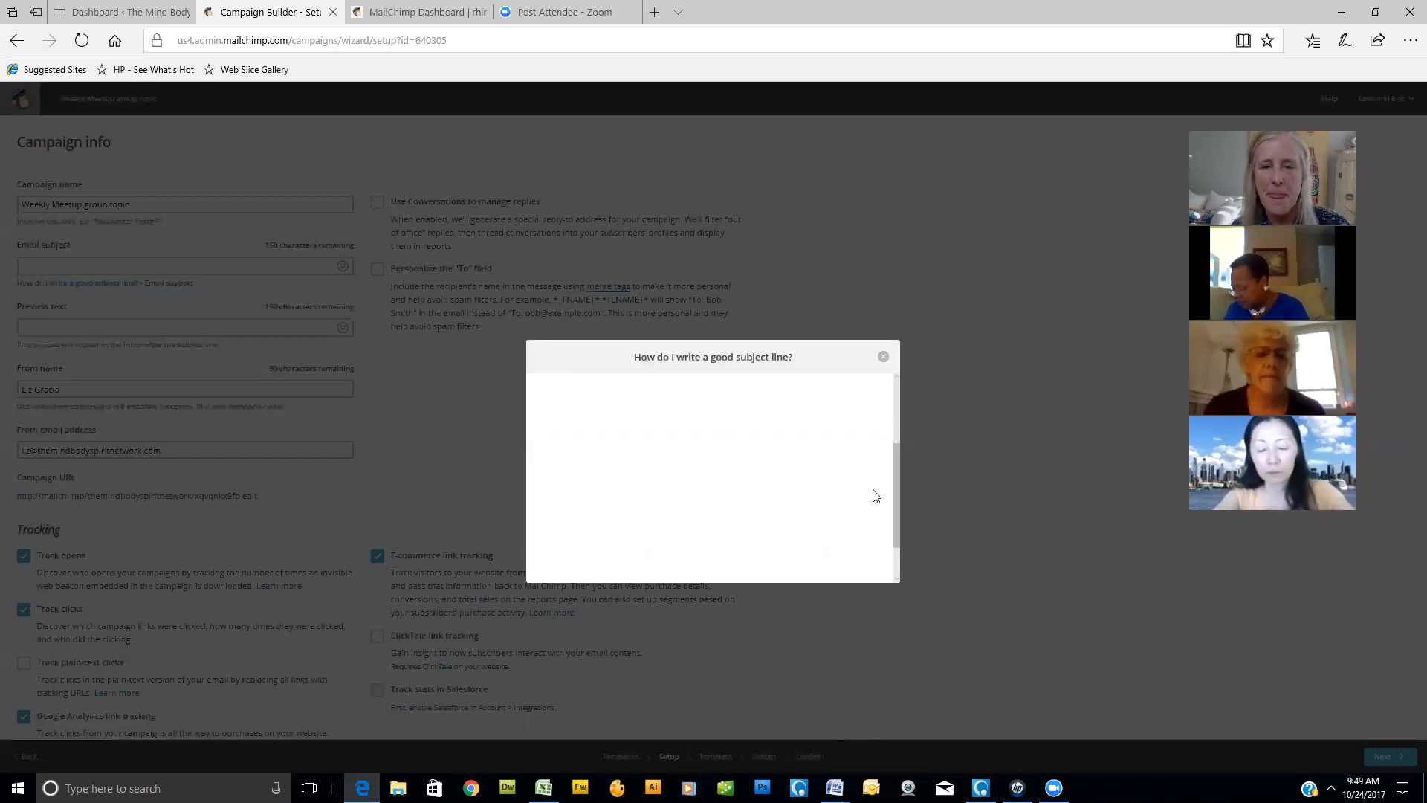
- Remove the word "life" from the subject line term and search for "transistions" alone
left_click(558, 416)
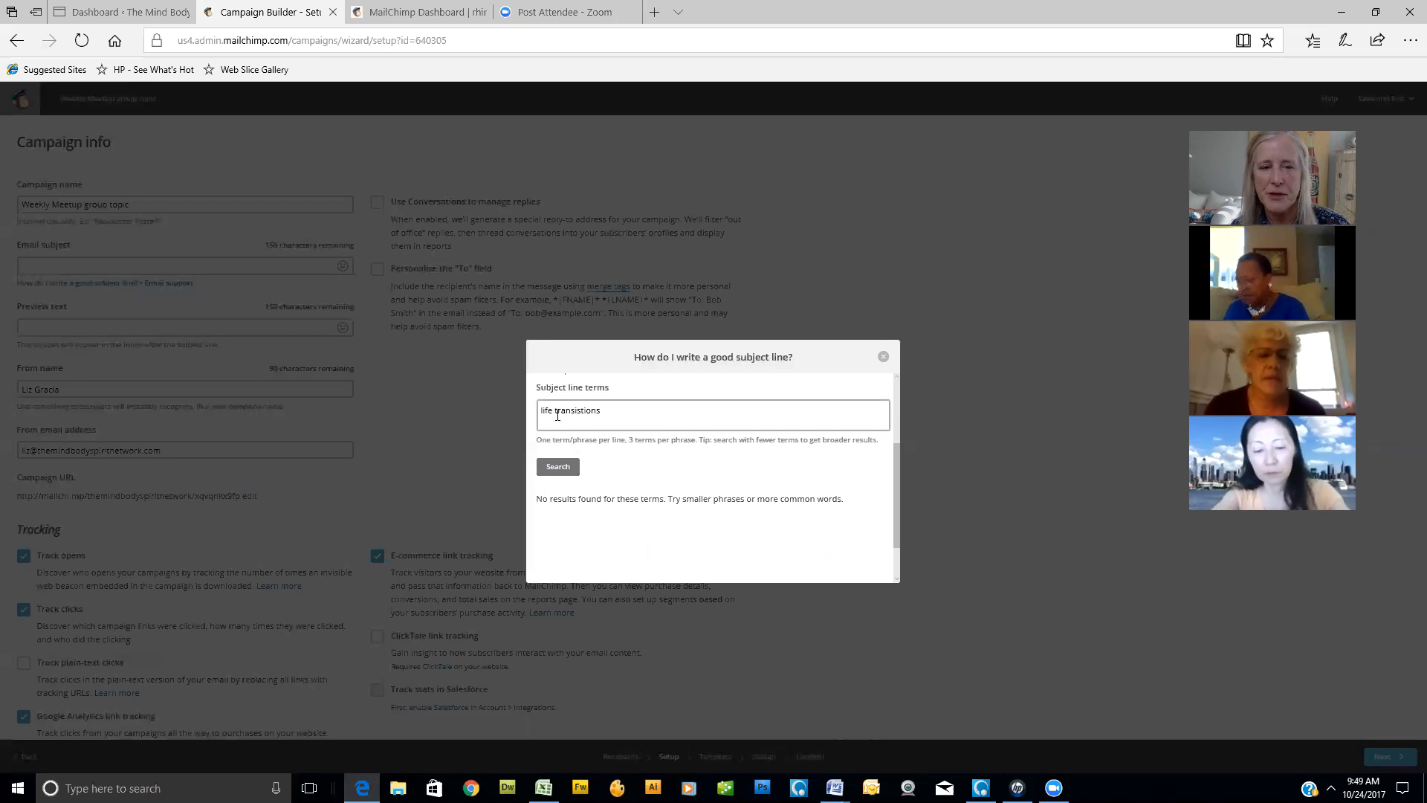
double_click(557, 414)
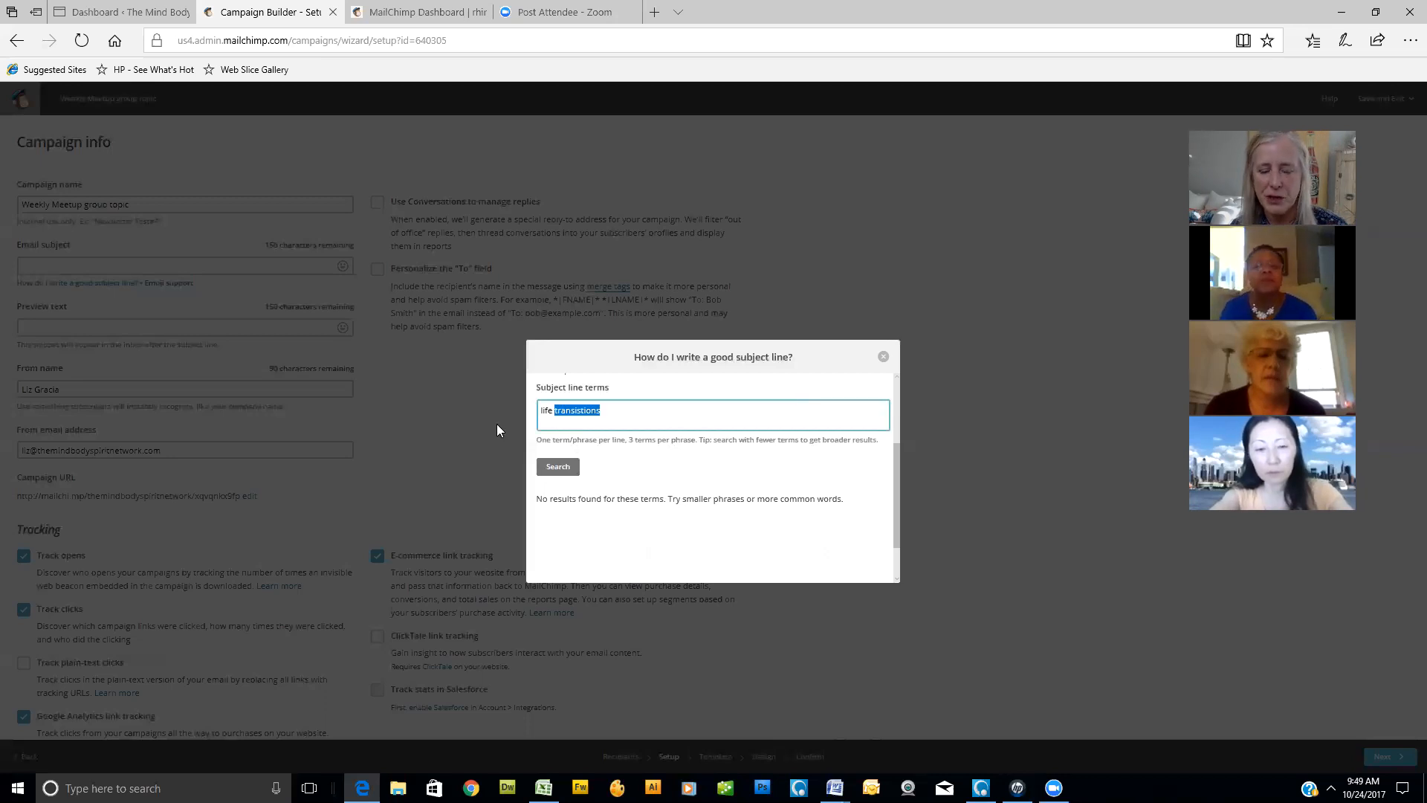
left_click(554, 412)
left_click_drag(555, 411, 542, 420)
key("BackSpace")
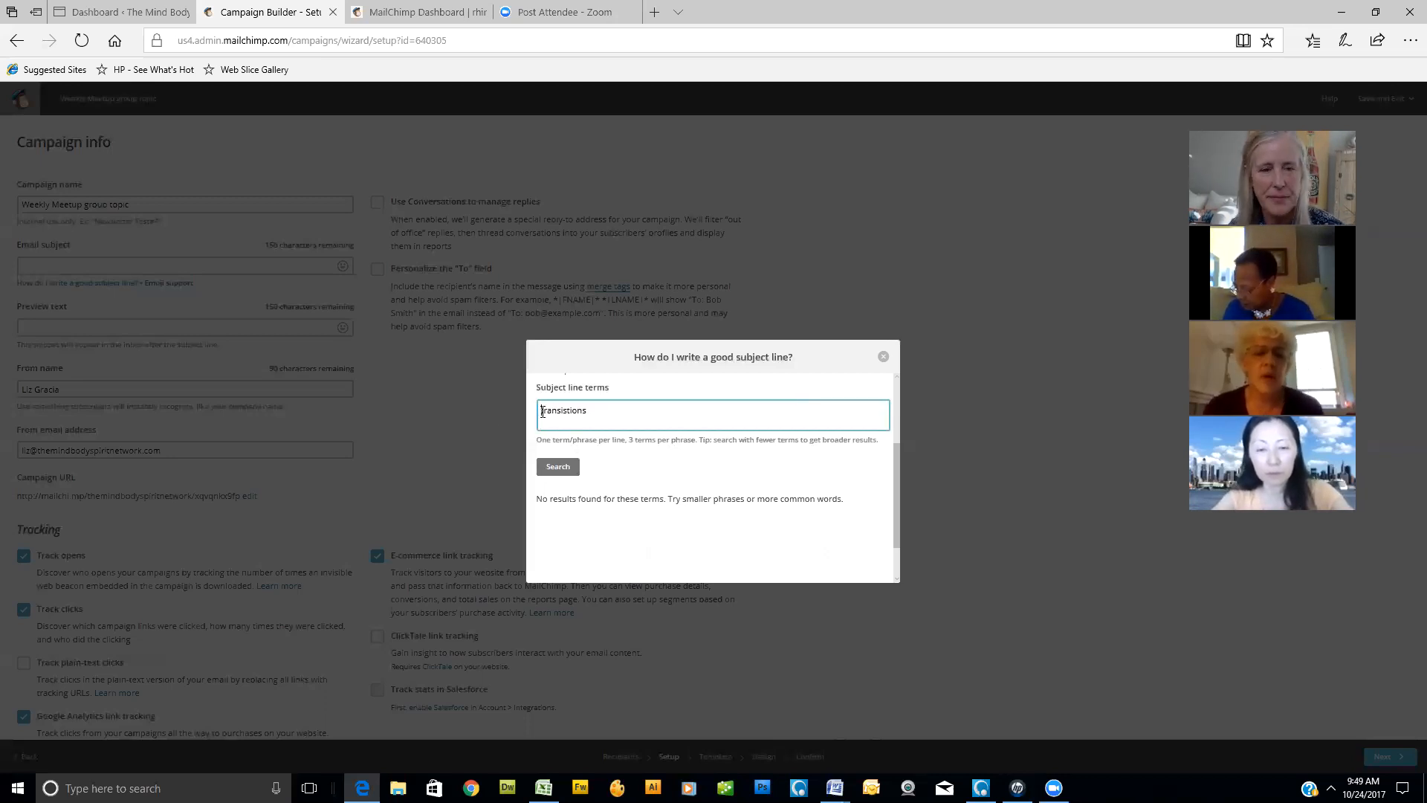
left_click(569, 464)
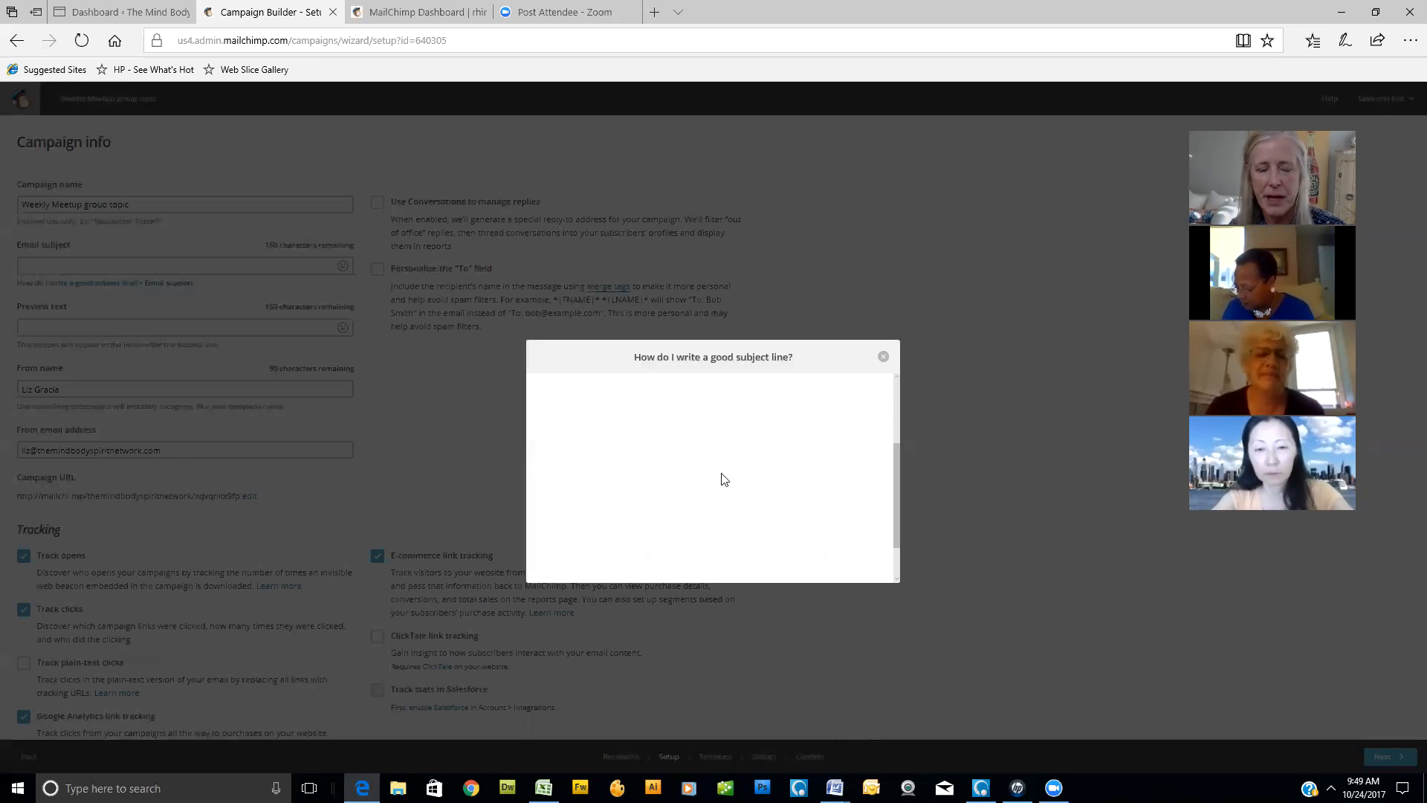
left_click(567, 414)
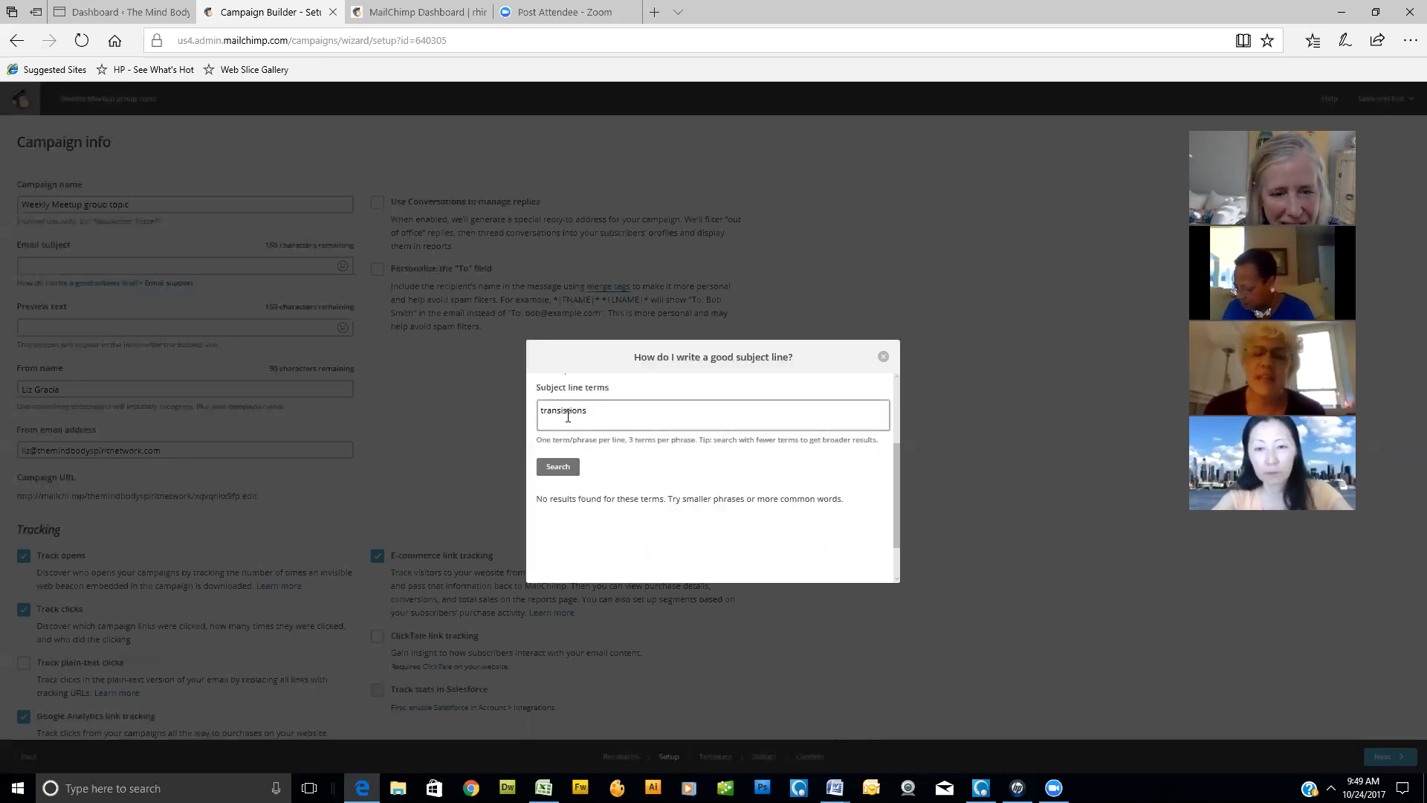
- Correct the spelling of the subject line term to "transitions" and search for its rating
key("BackSpace")
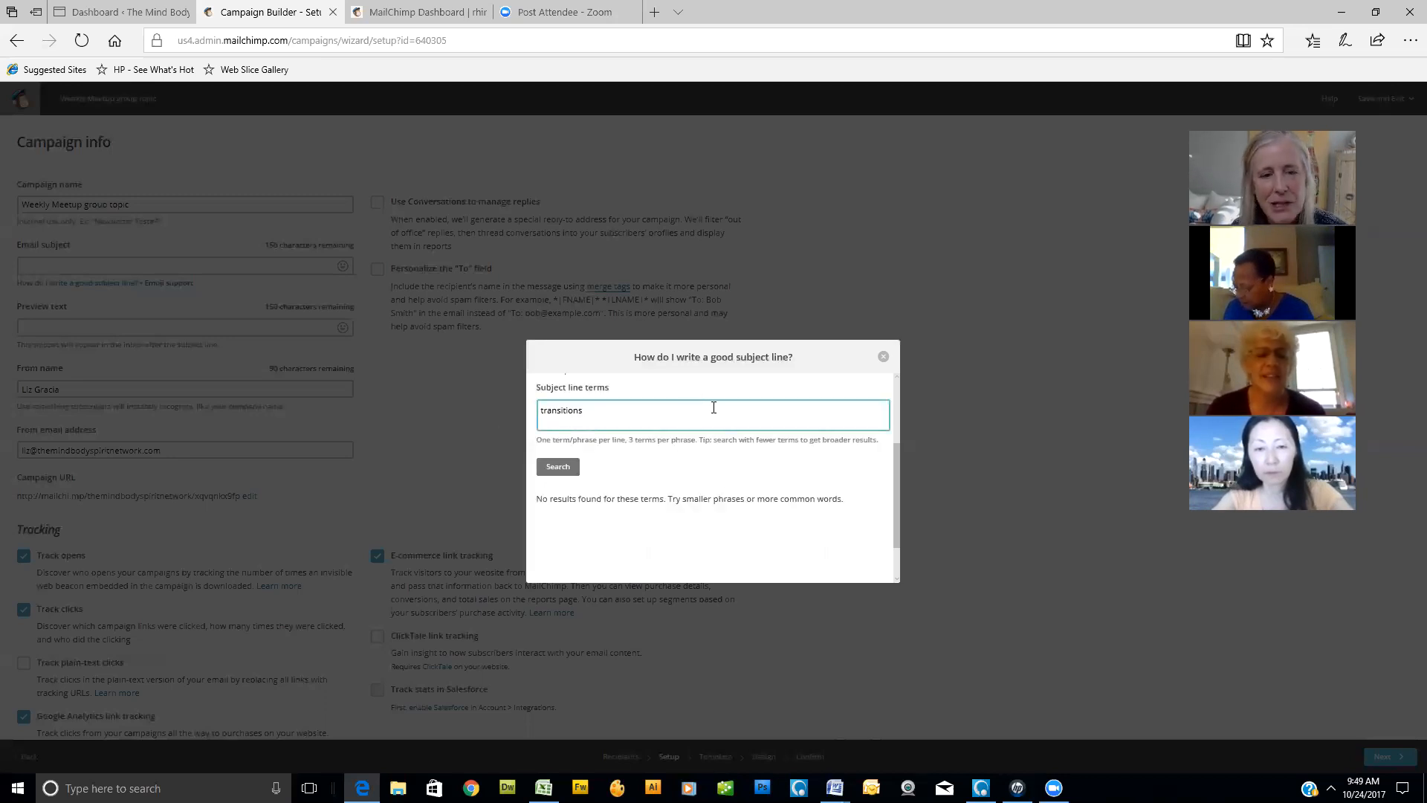
left_click(558, 470)
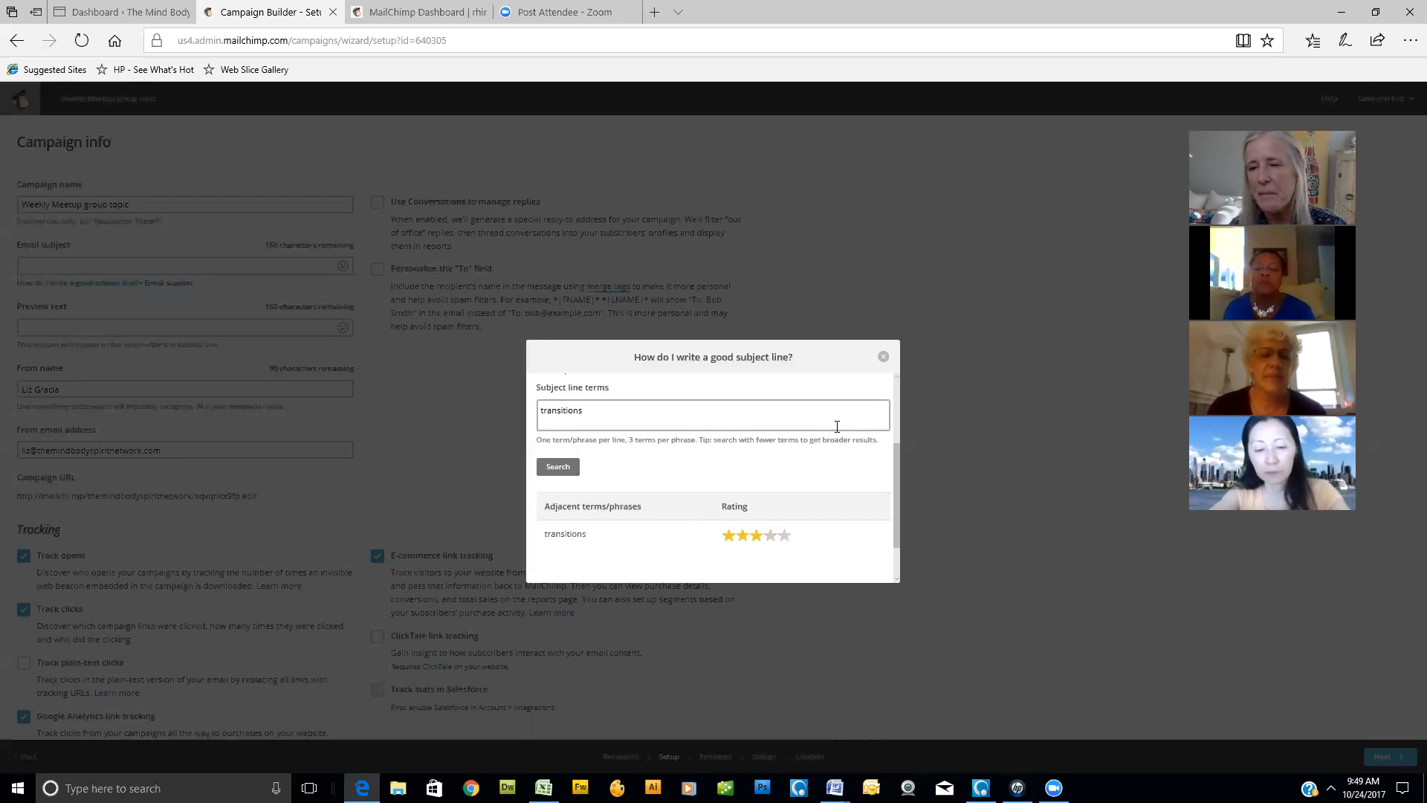
- Replace the subject line term with "transformation", search for its rating, and close the subject line helper
double_click(592, 415)
key("BackSpace")
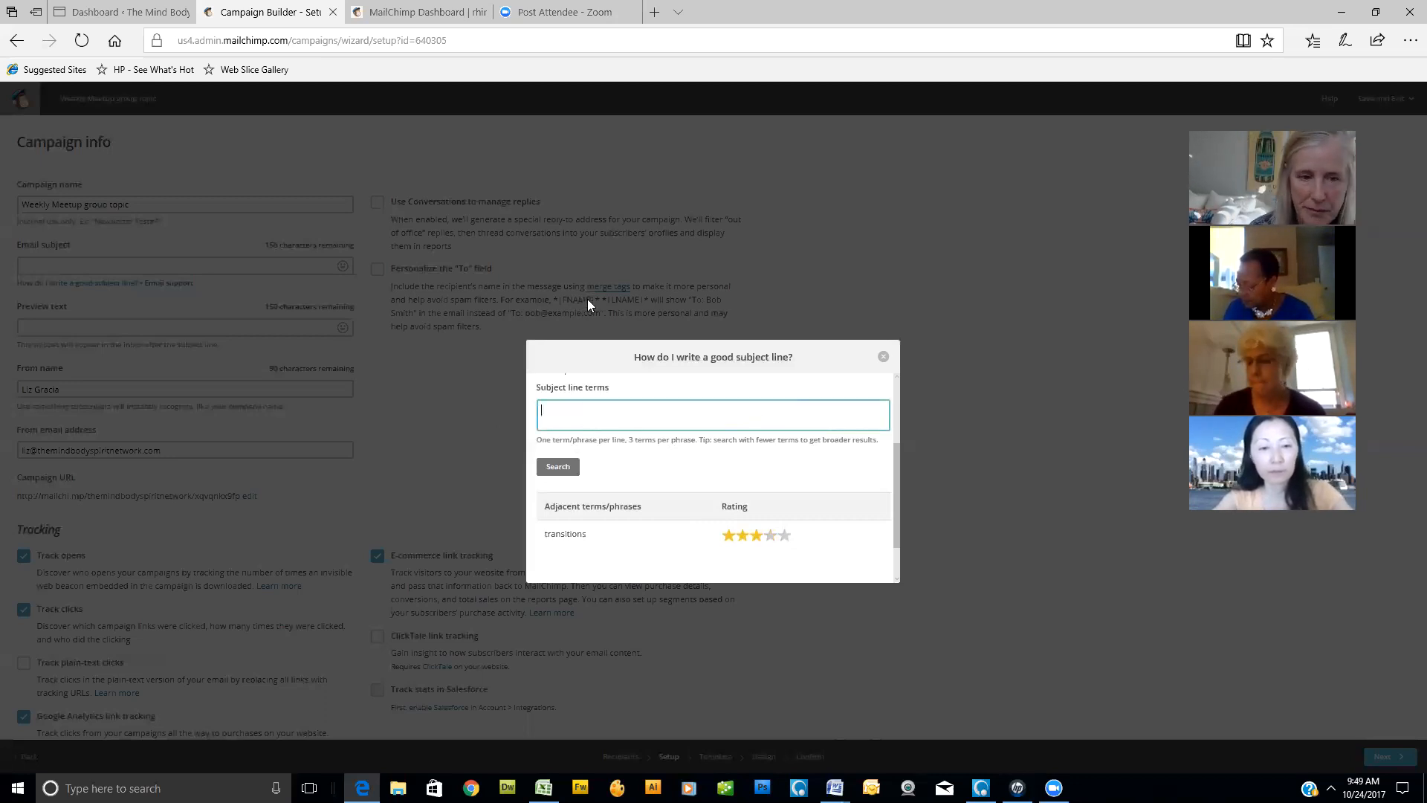
type("transfo")
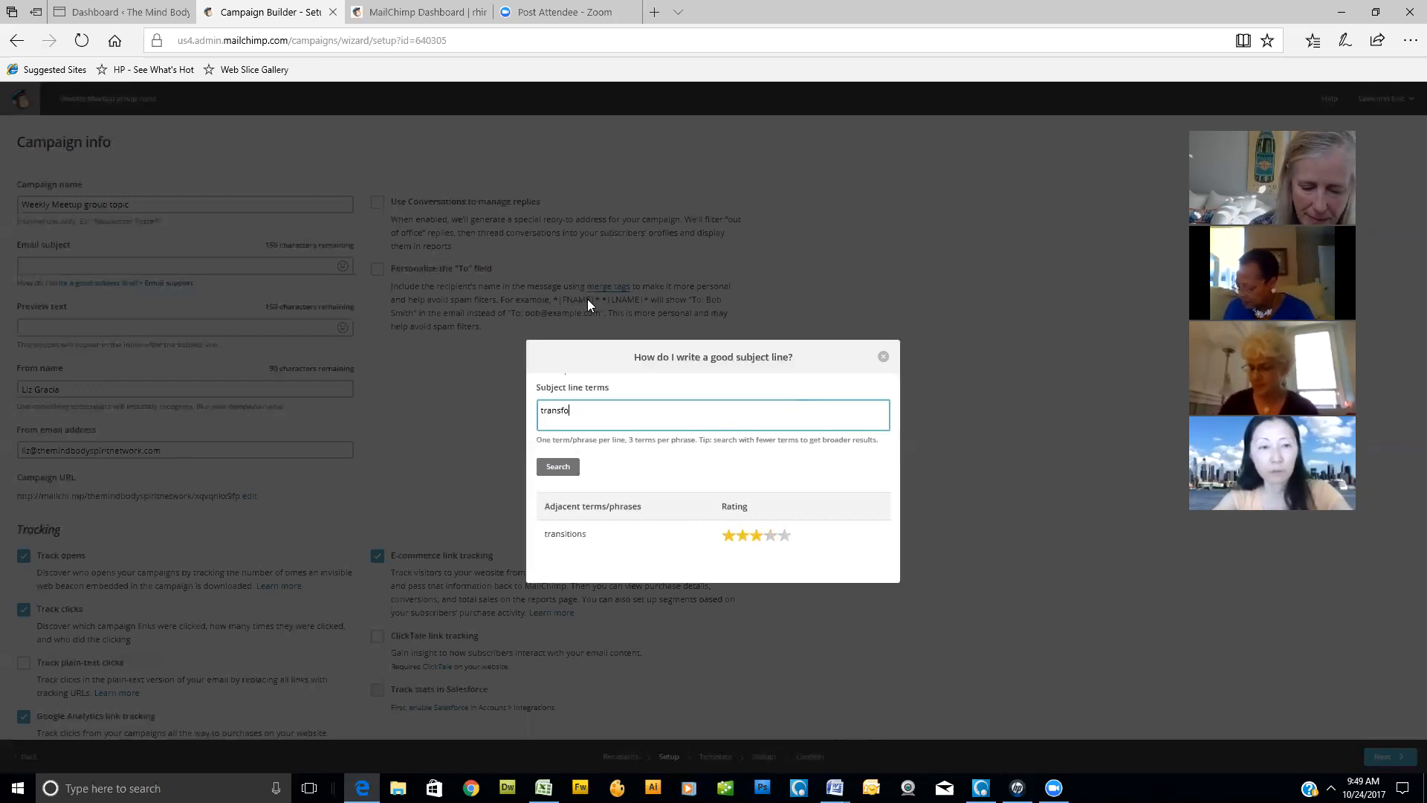
type("rmation")
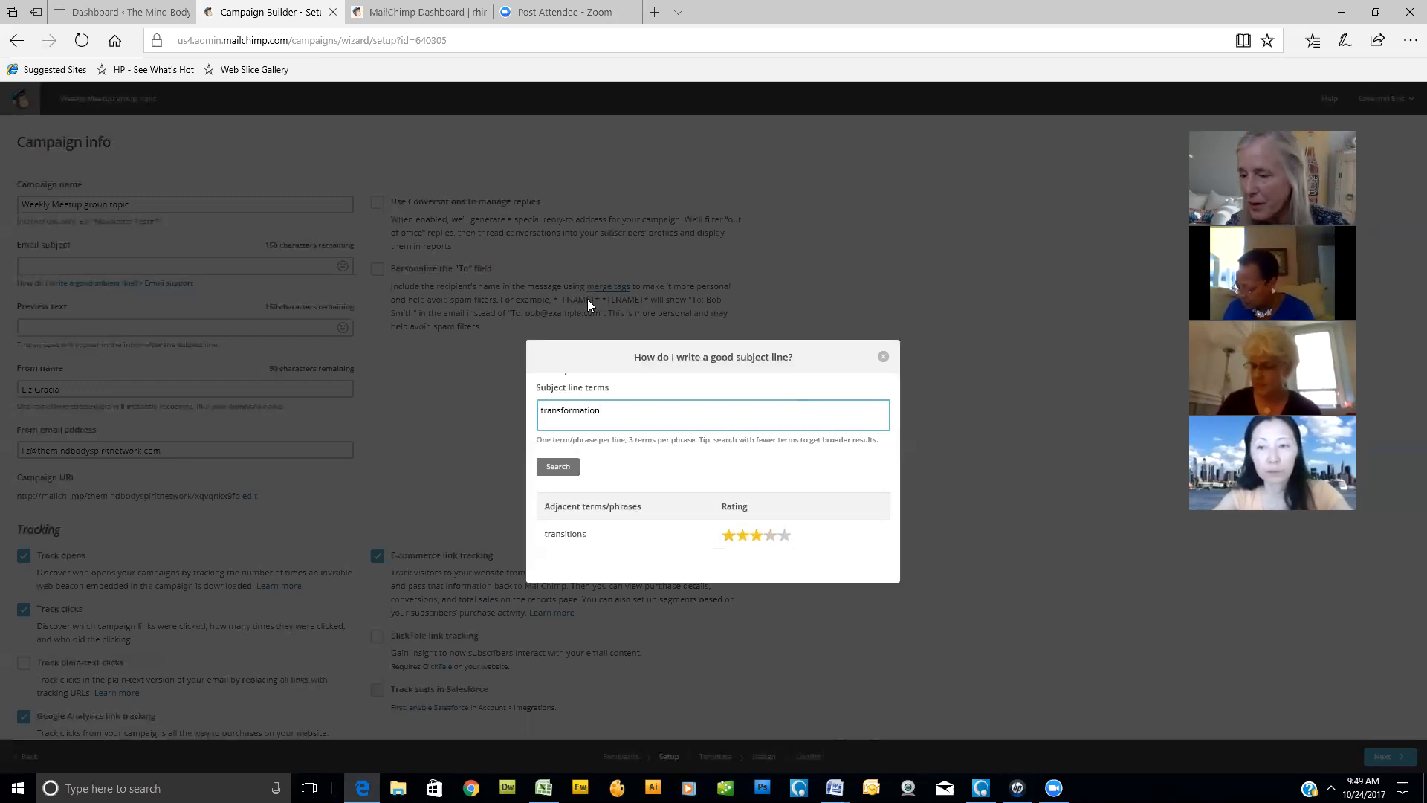
left_click(568, 469)
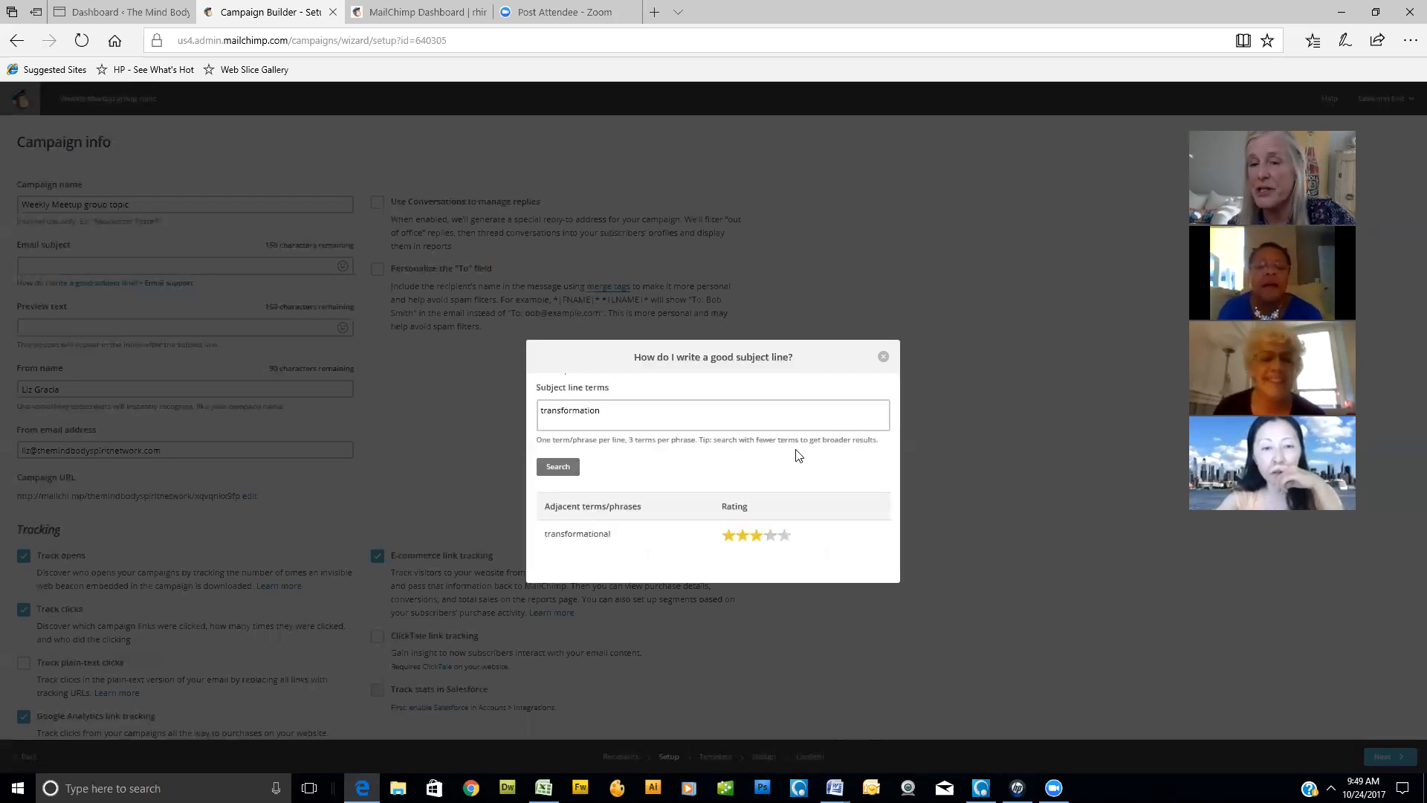
left_click(883, 356)
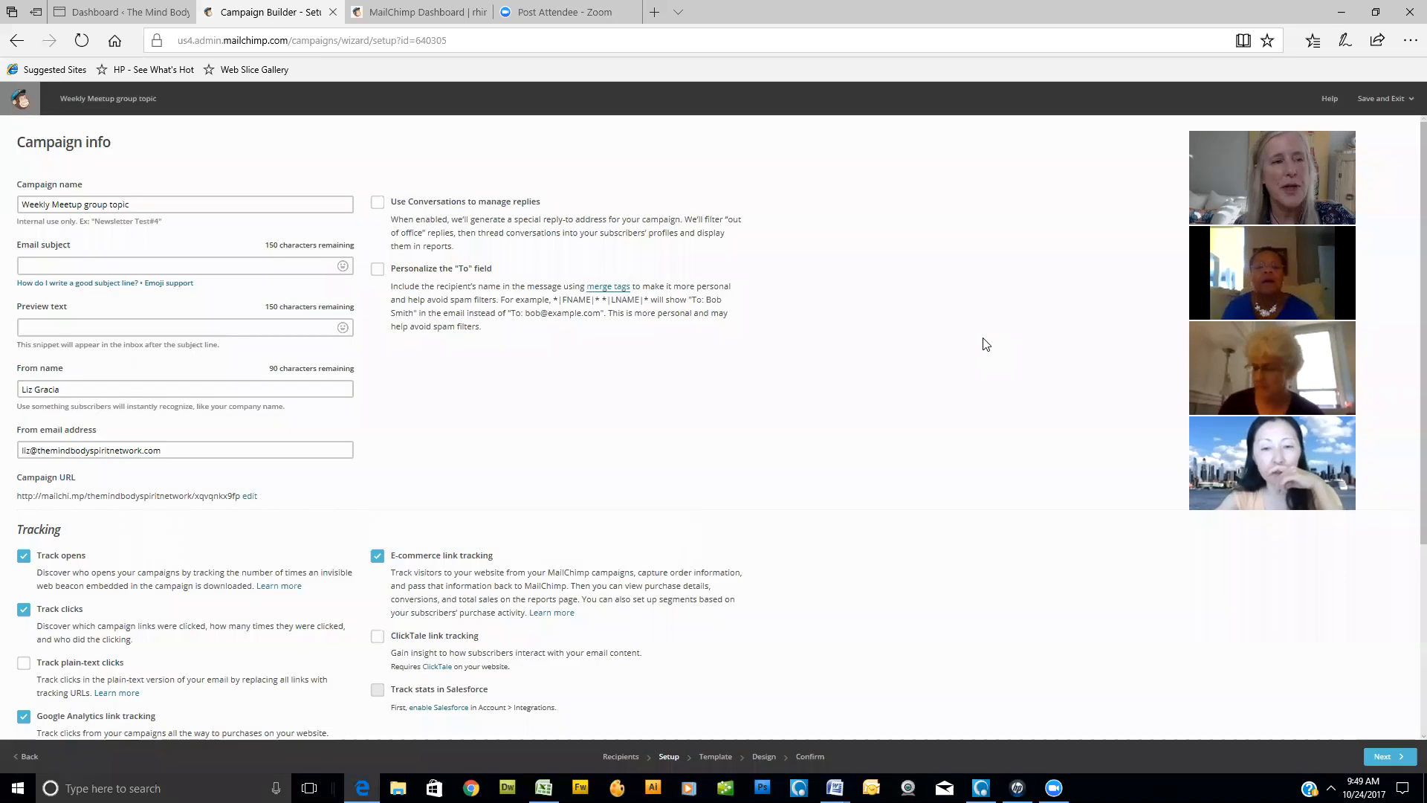
- Enable personalizing the "To" field for the campaign
left_click(80, 266)
left_click(80, 265)
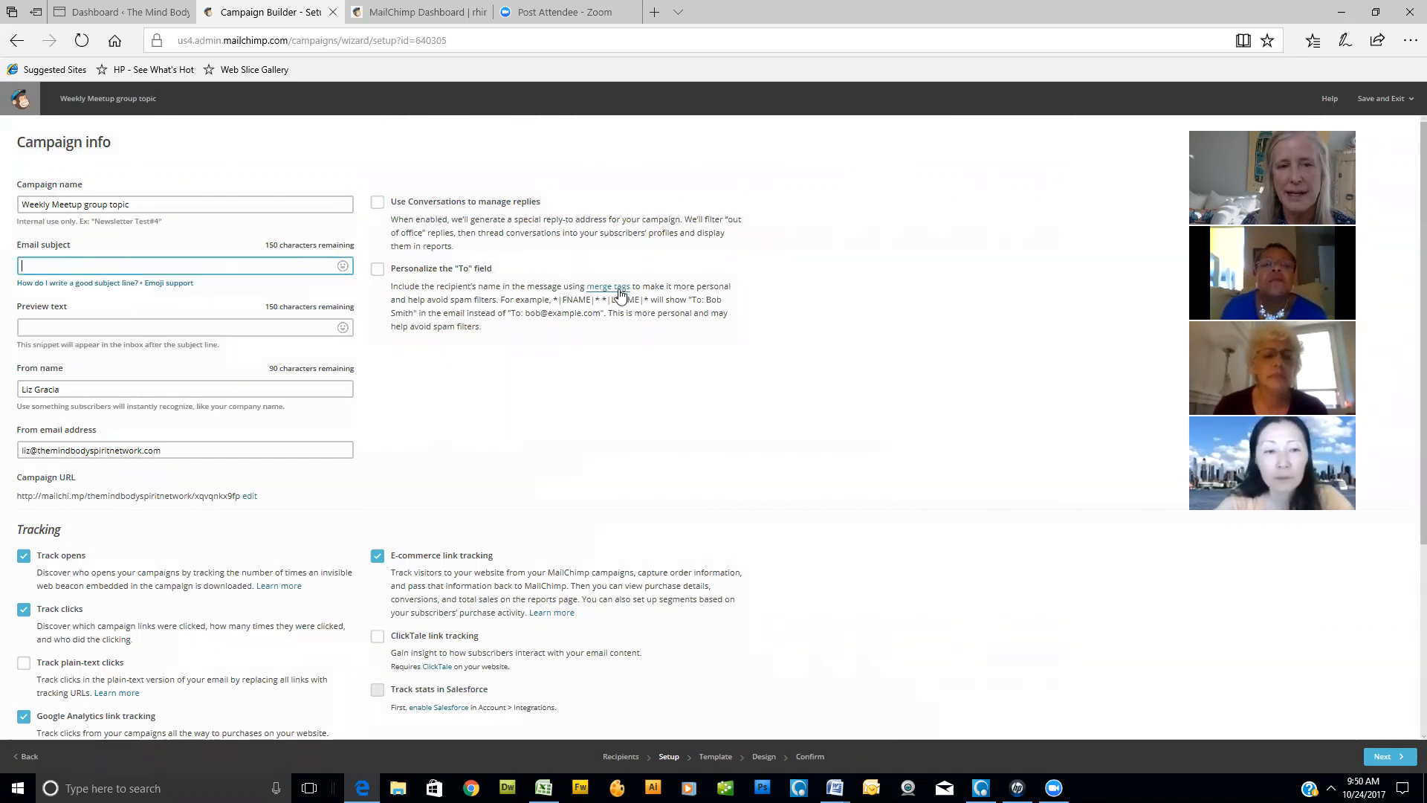
left_click(378, 271)
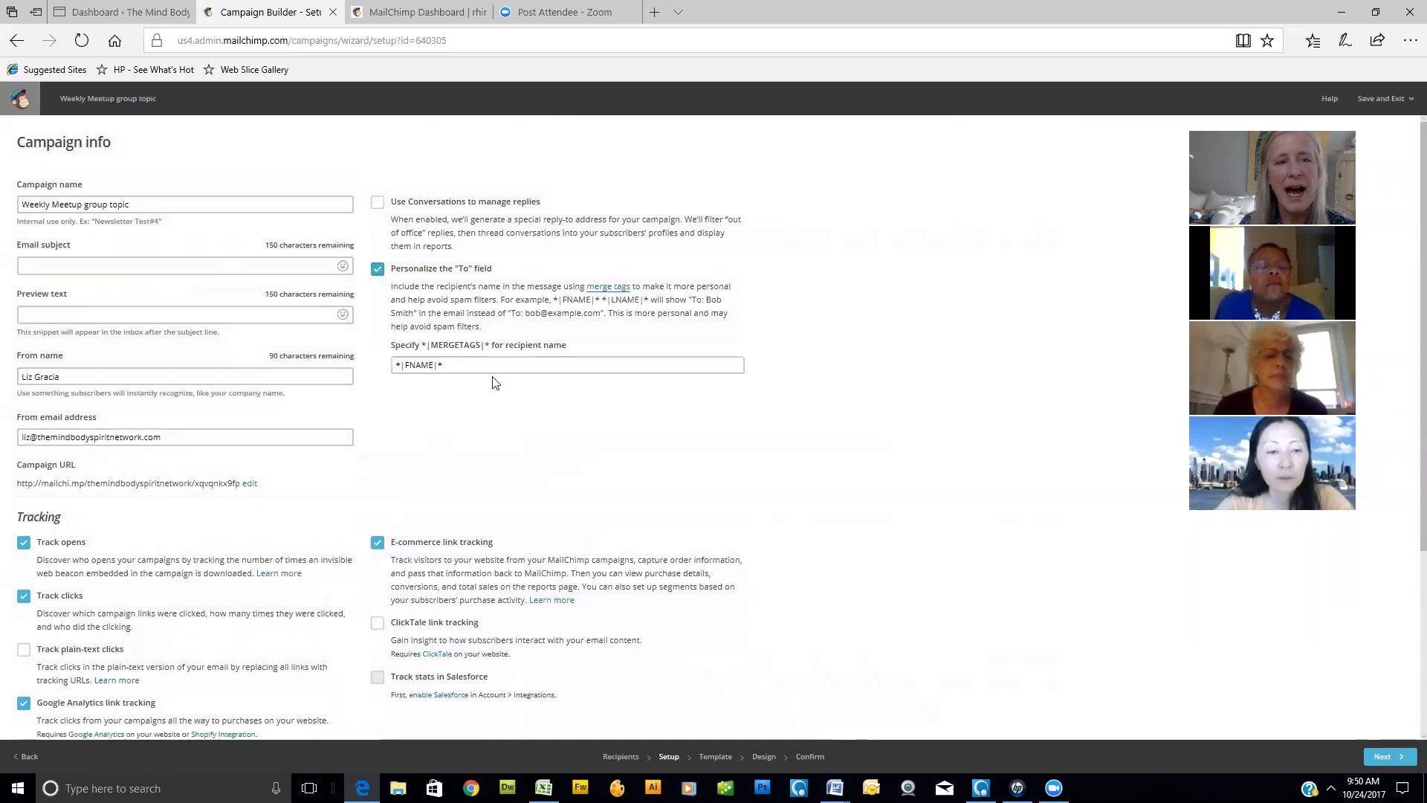
- Copy the *|FNAME|* merge tag from the recipient name field into the email subject
left_click(476, 367)
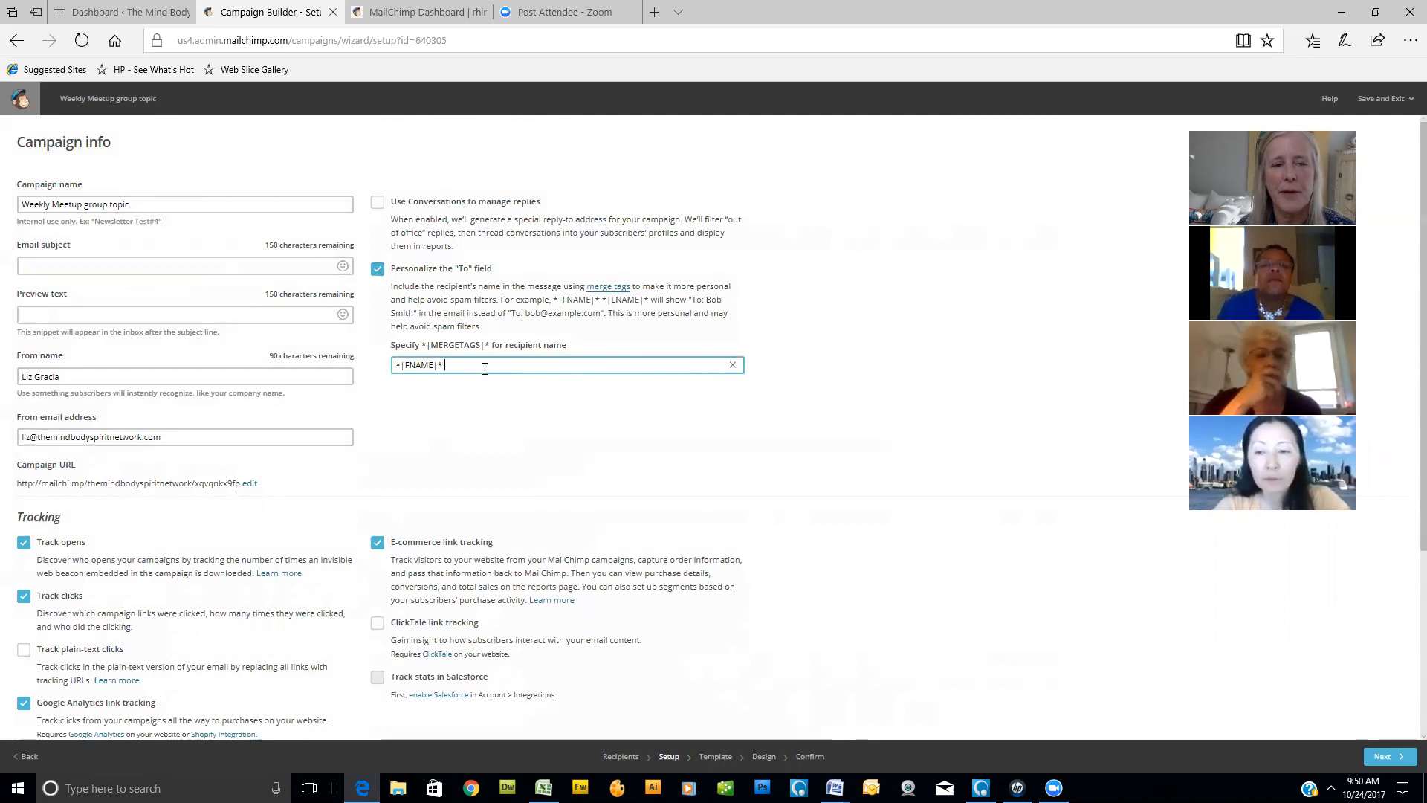
left_click_drag(457, 363, 362, 356)
key("ctrl+c")
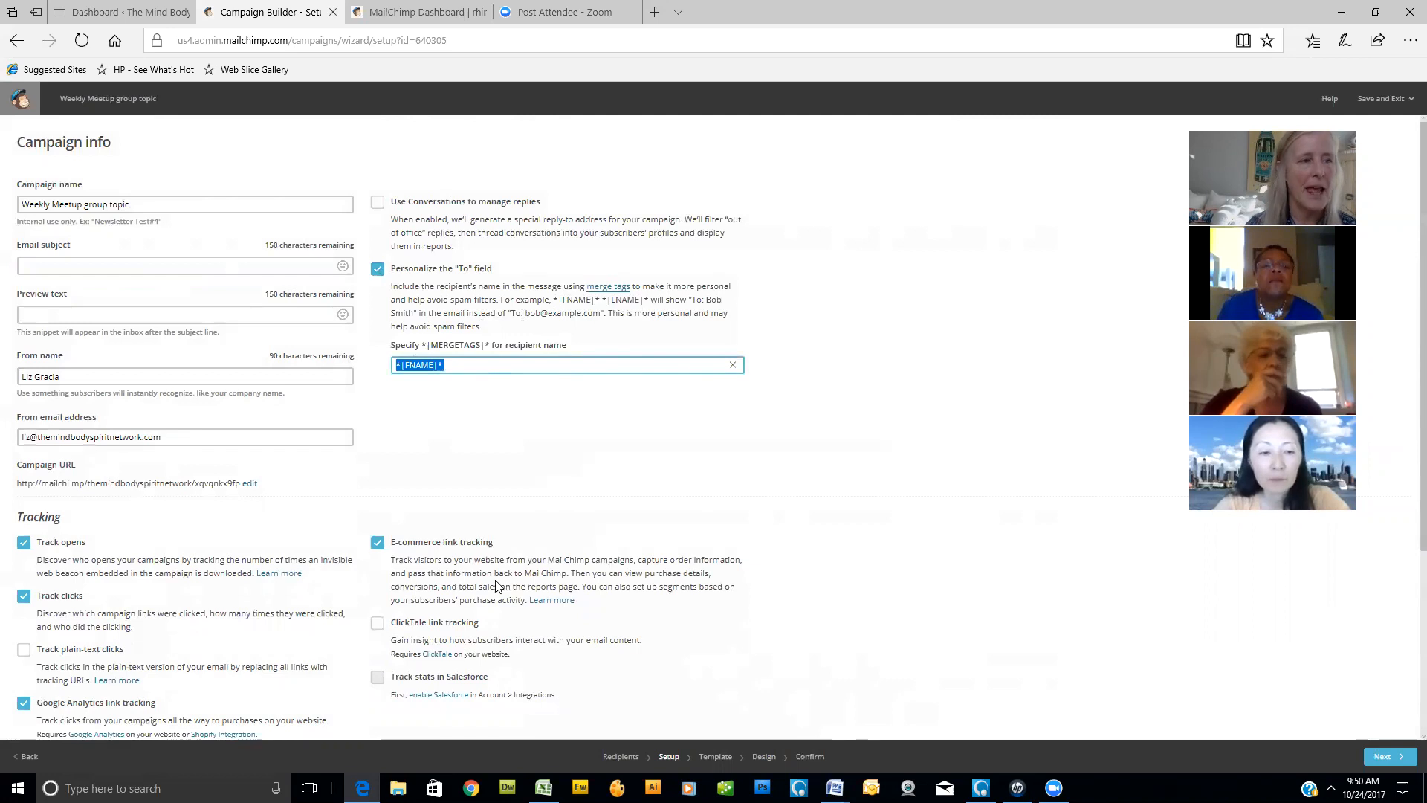
left_click(81, 262)
key("ctrl+v")
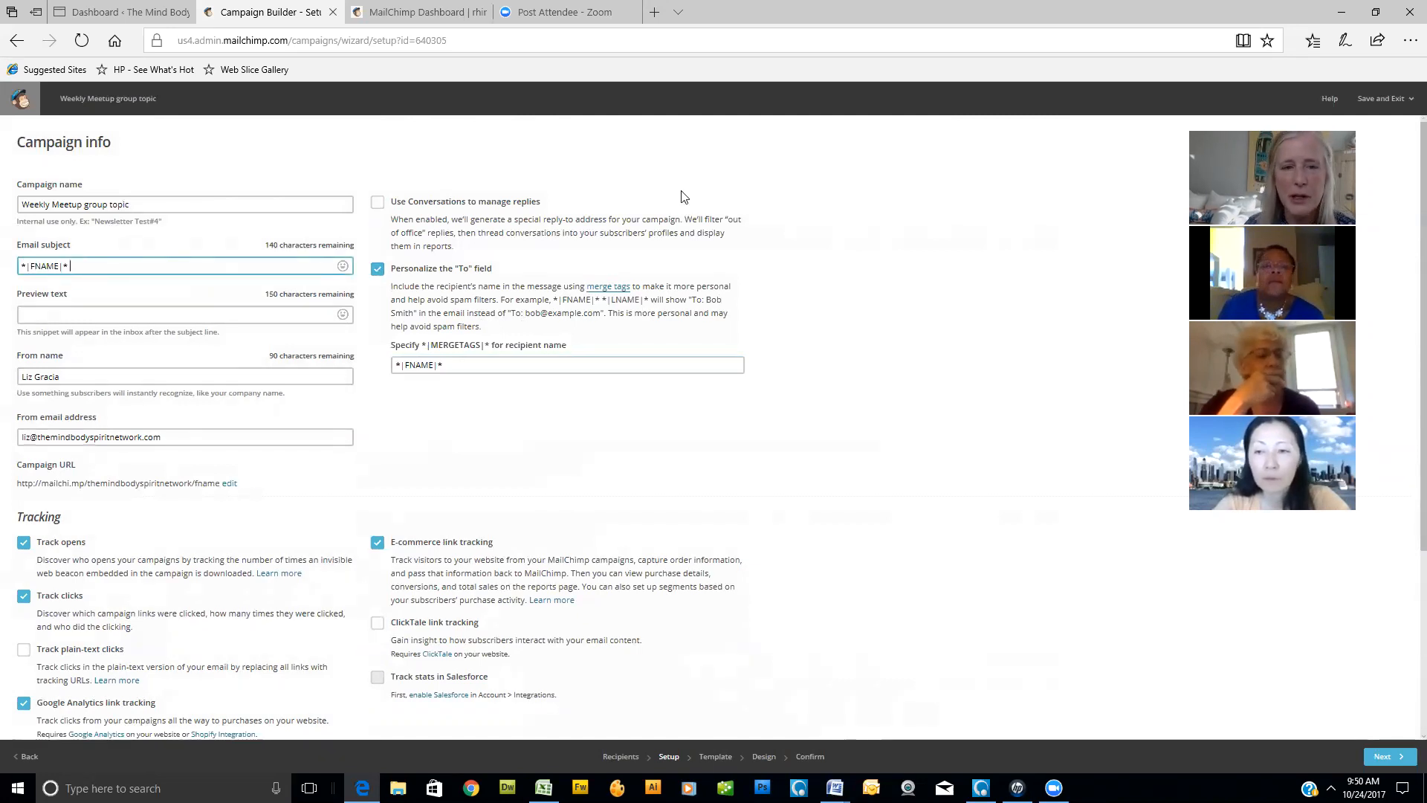
- Highlight the example first and last name merge tags, and delete the *|FNAME|* tag from the email subject
left_click_drag(517, 300, 644, 301)
left_click_drag(554, 301, 646, 300)
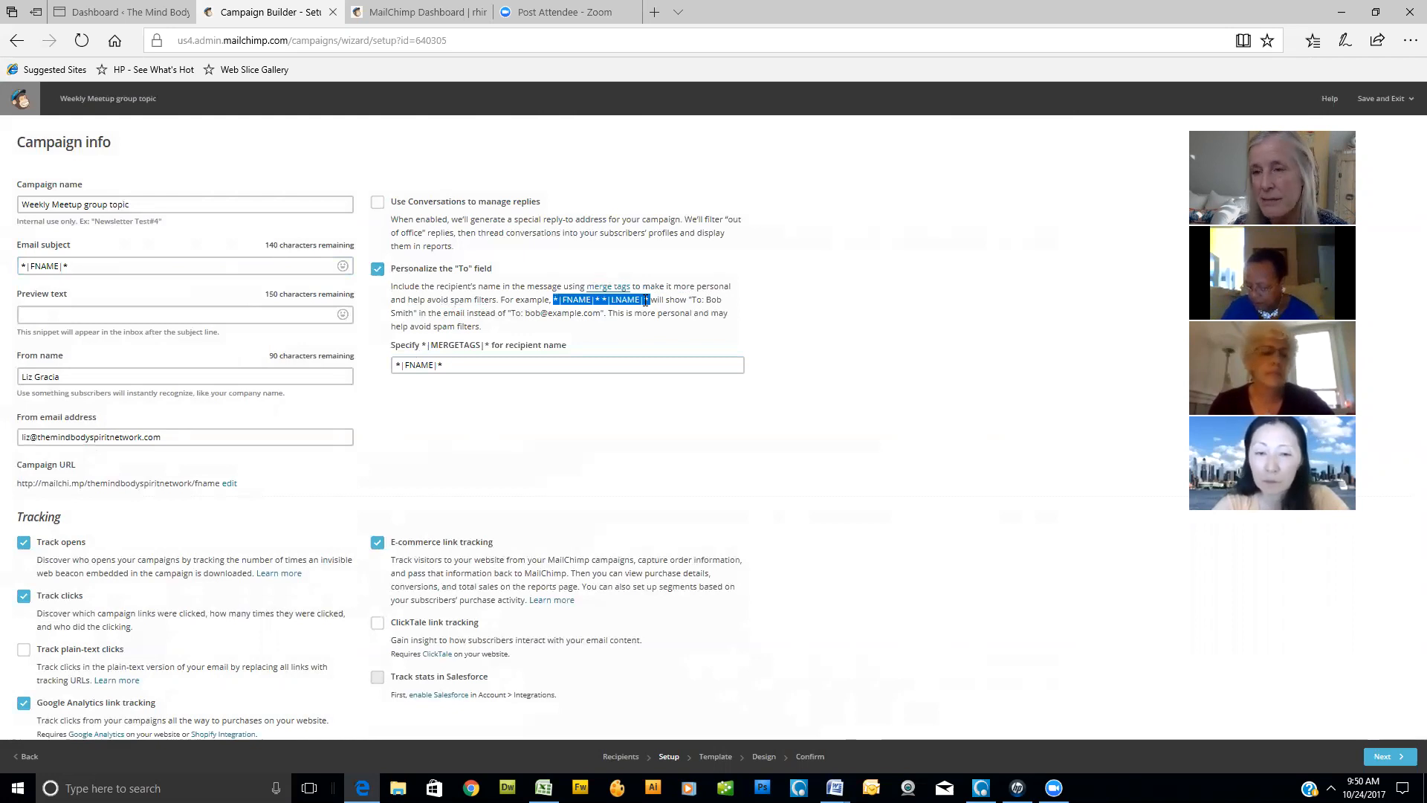
left_click_drag(84, 267, 30, 272)
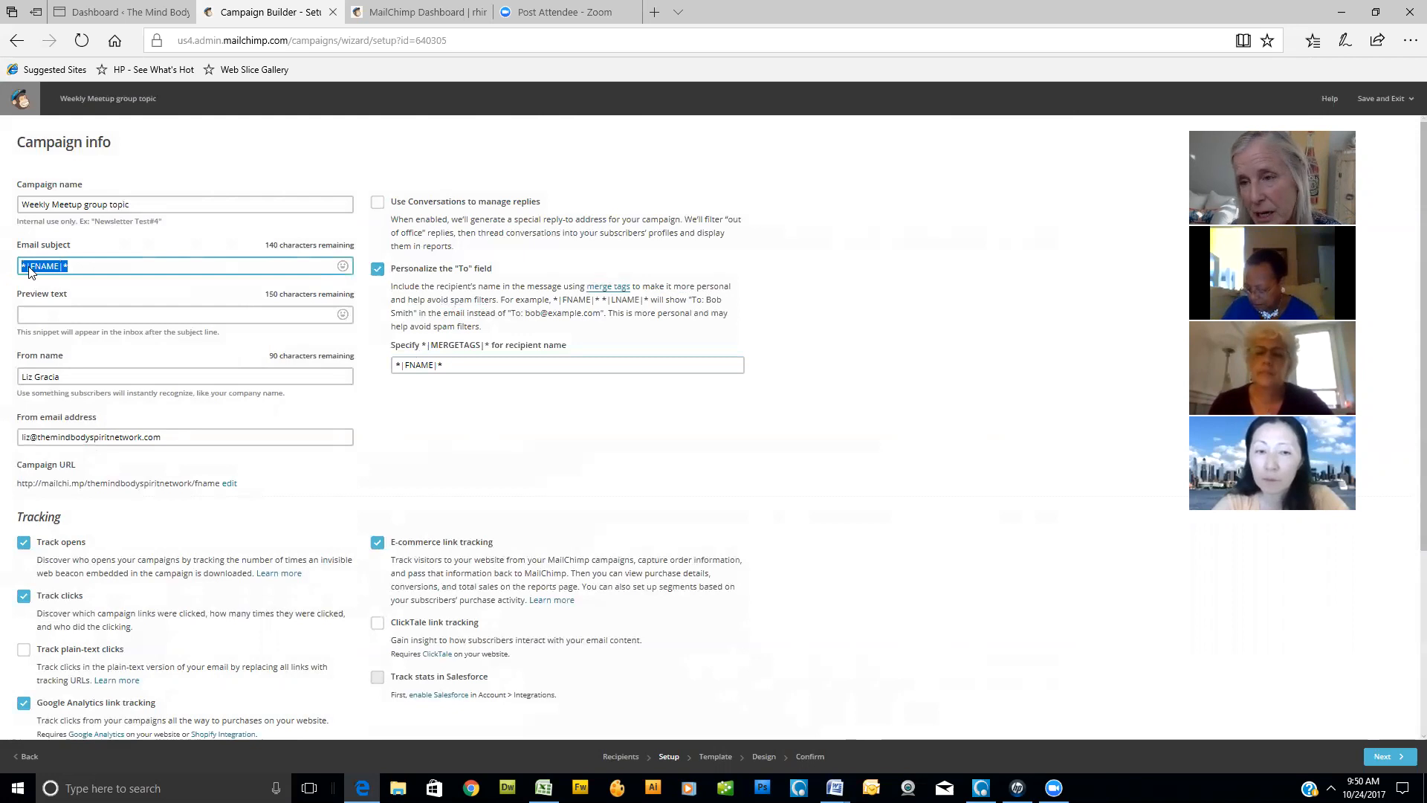
key("Delete")
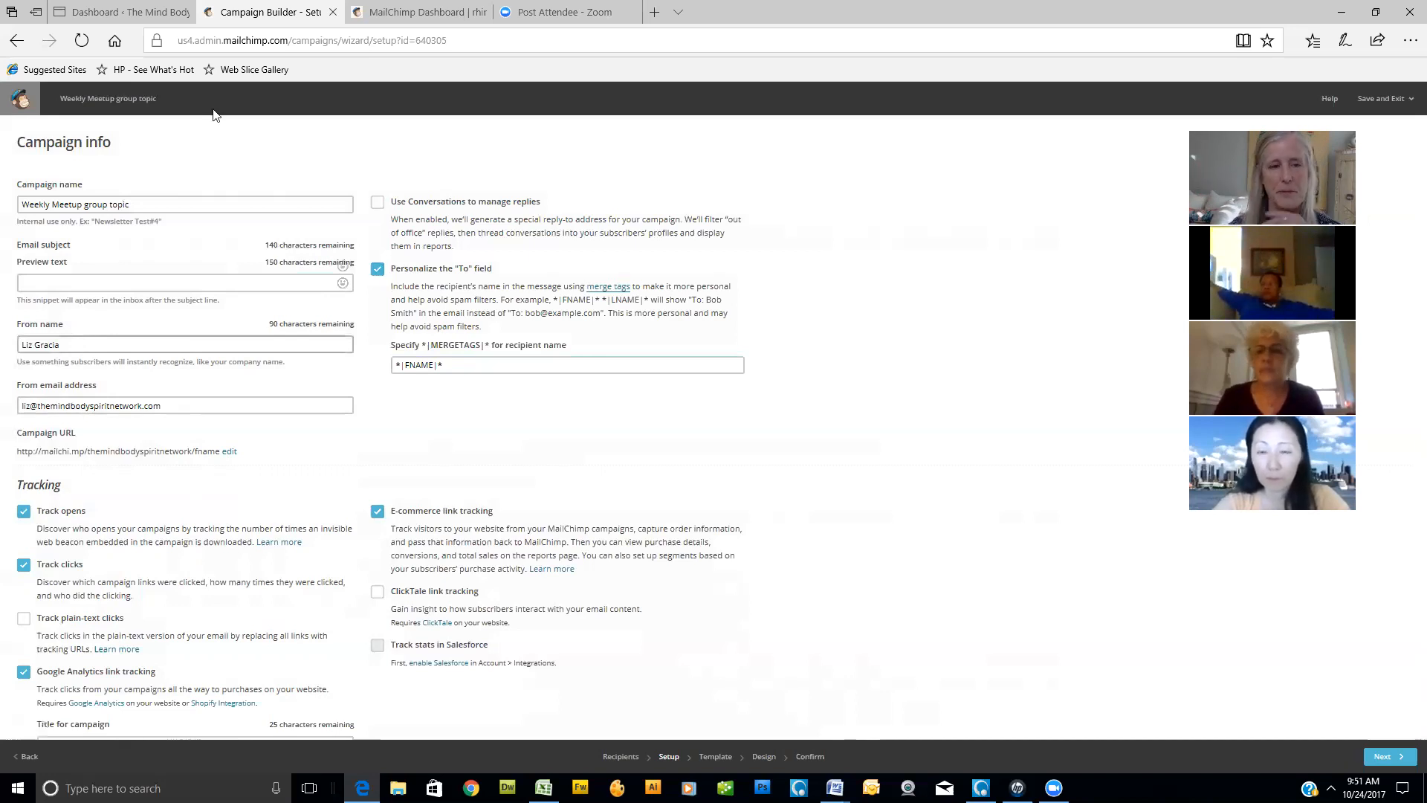
- Look over the campaign's tracking, social media and video options, and go on to the Template stage
scroll(580, 283, "down", 3)
scroll(115, 232, "up", 3)
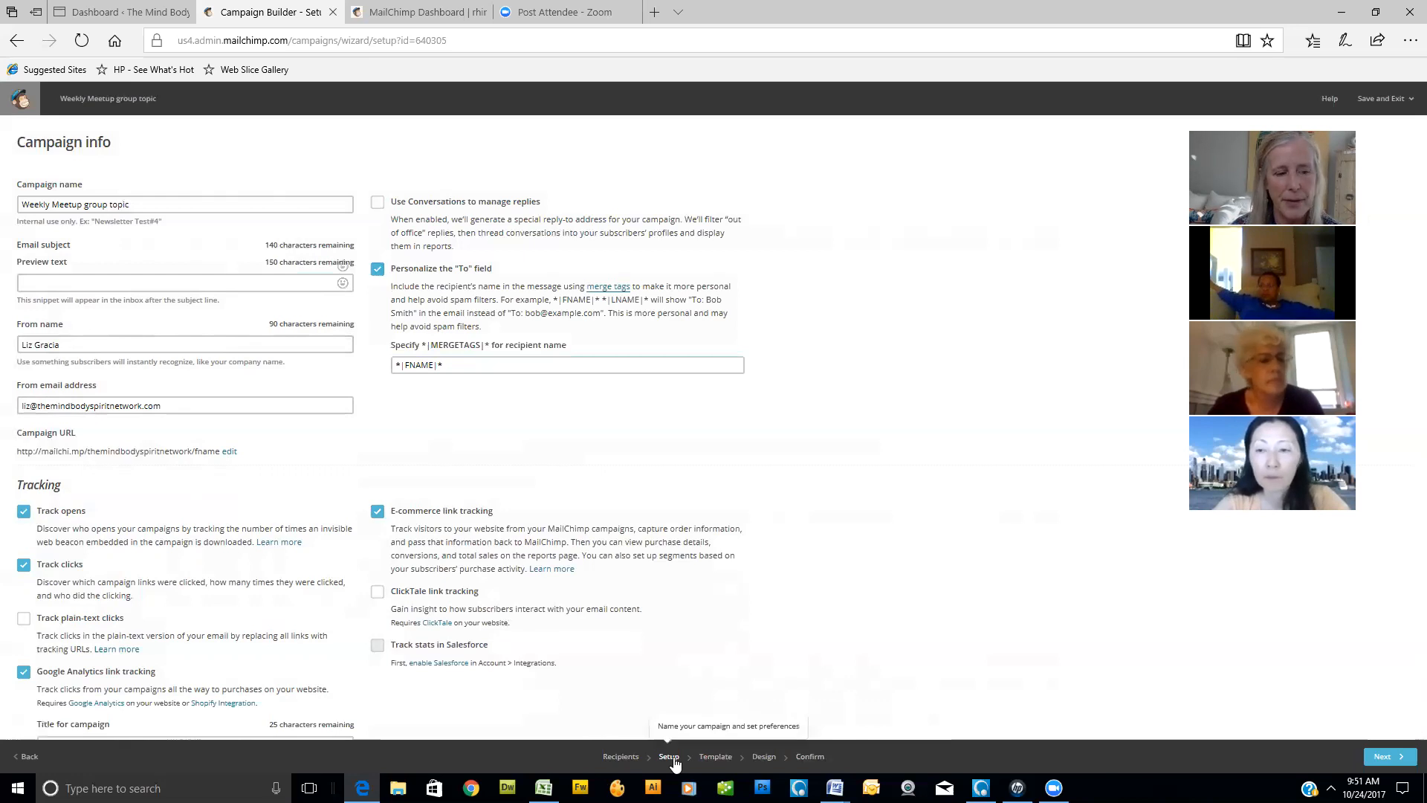
scroll(612, 628, "down", 3)
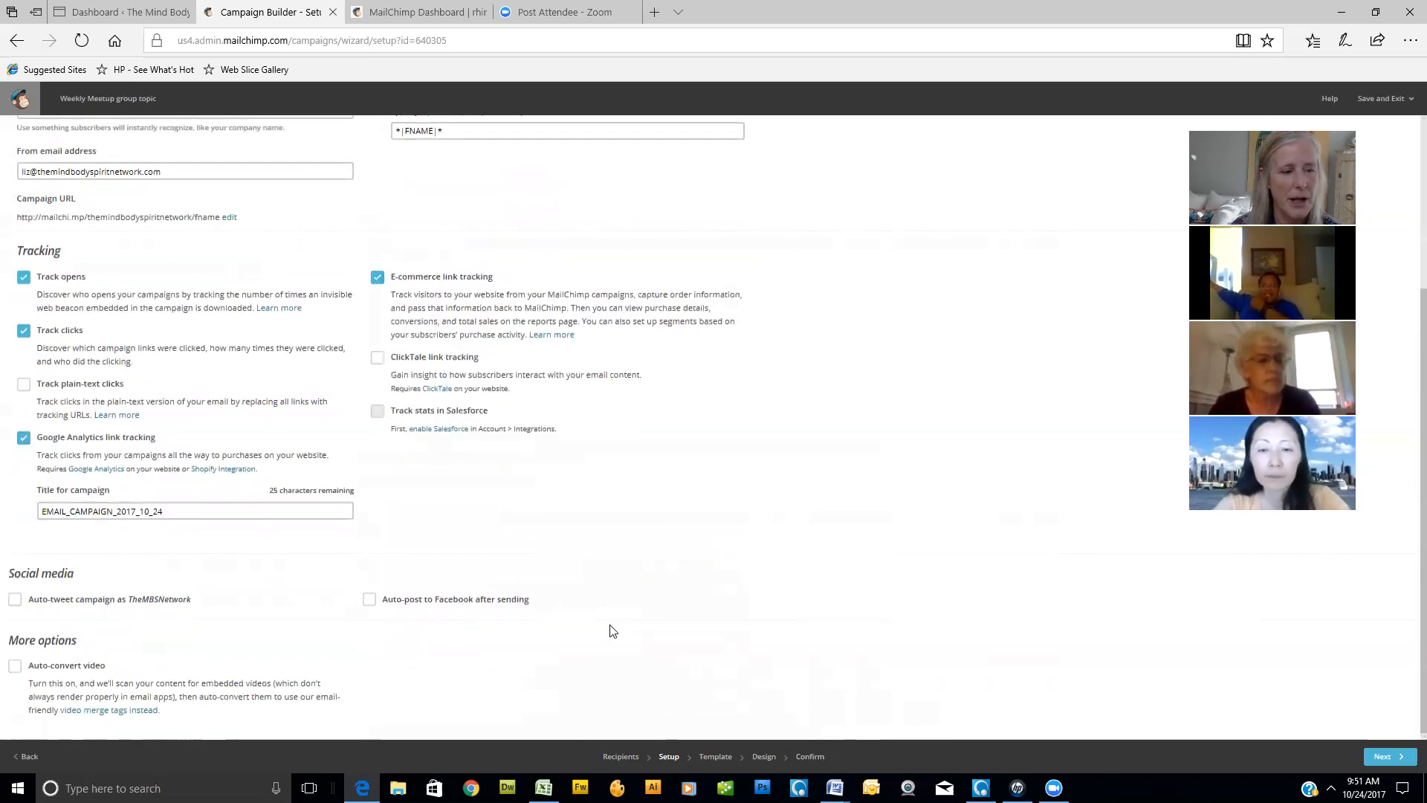
scroll(612, 631, "up", 3)
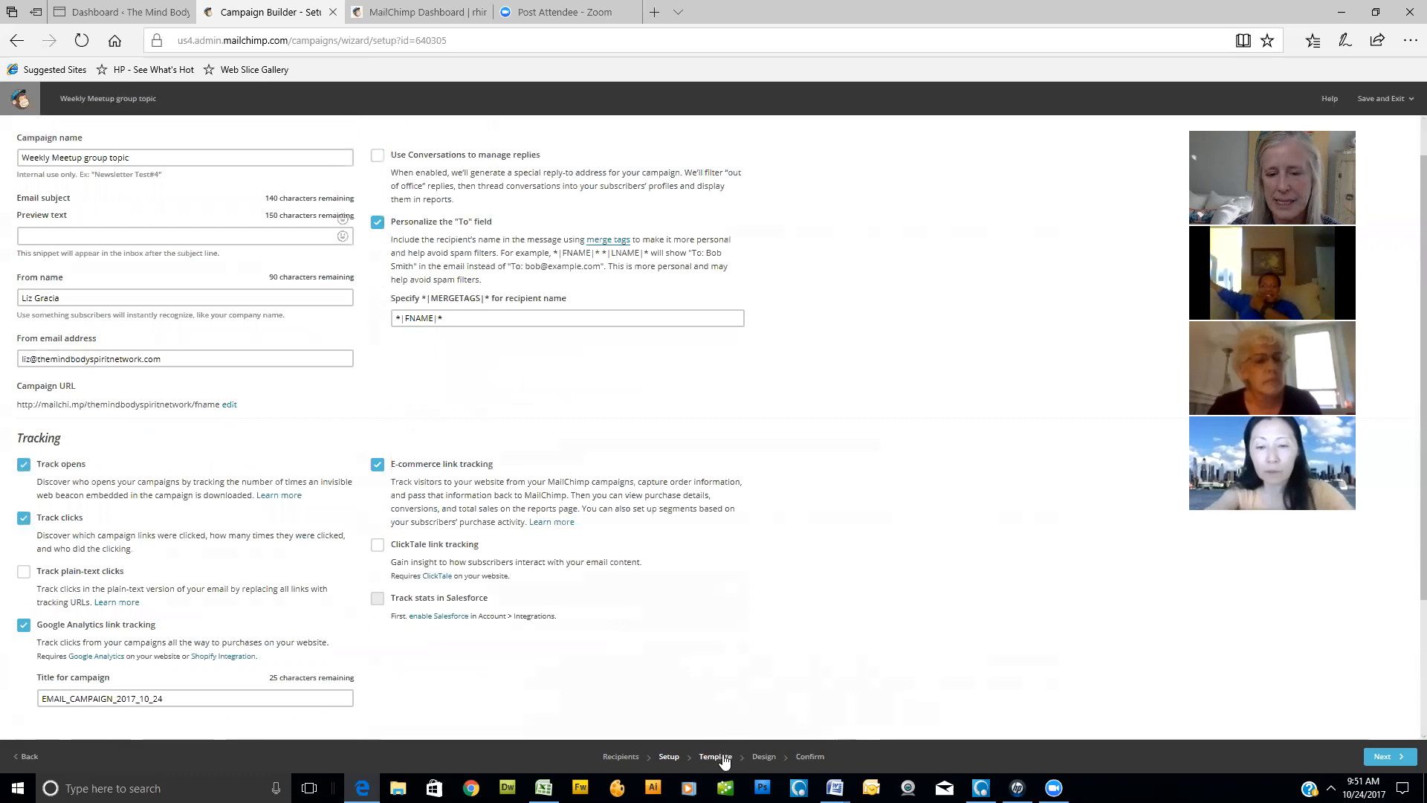
left_click(721, 758)
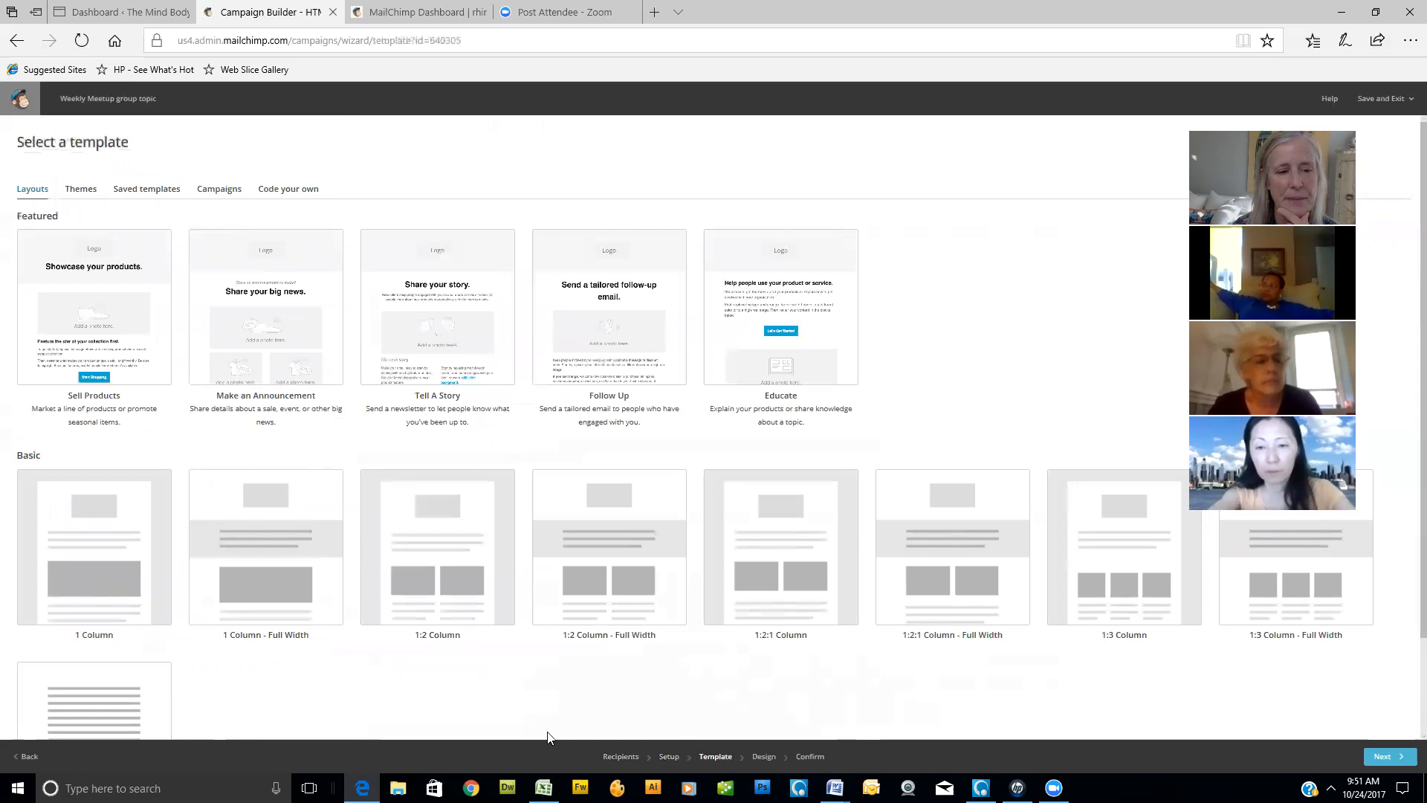
- Browse the featured and basic layouts and choose the Simple Text template for the email
scroll(520, 565, "down", 2)
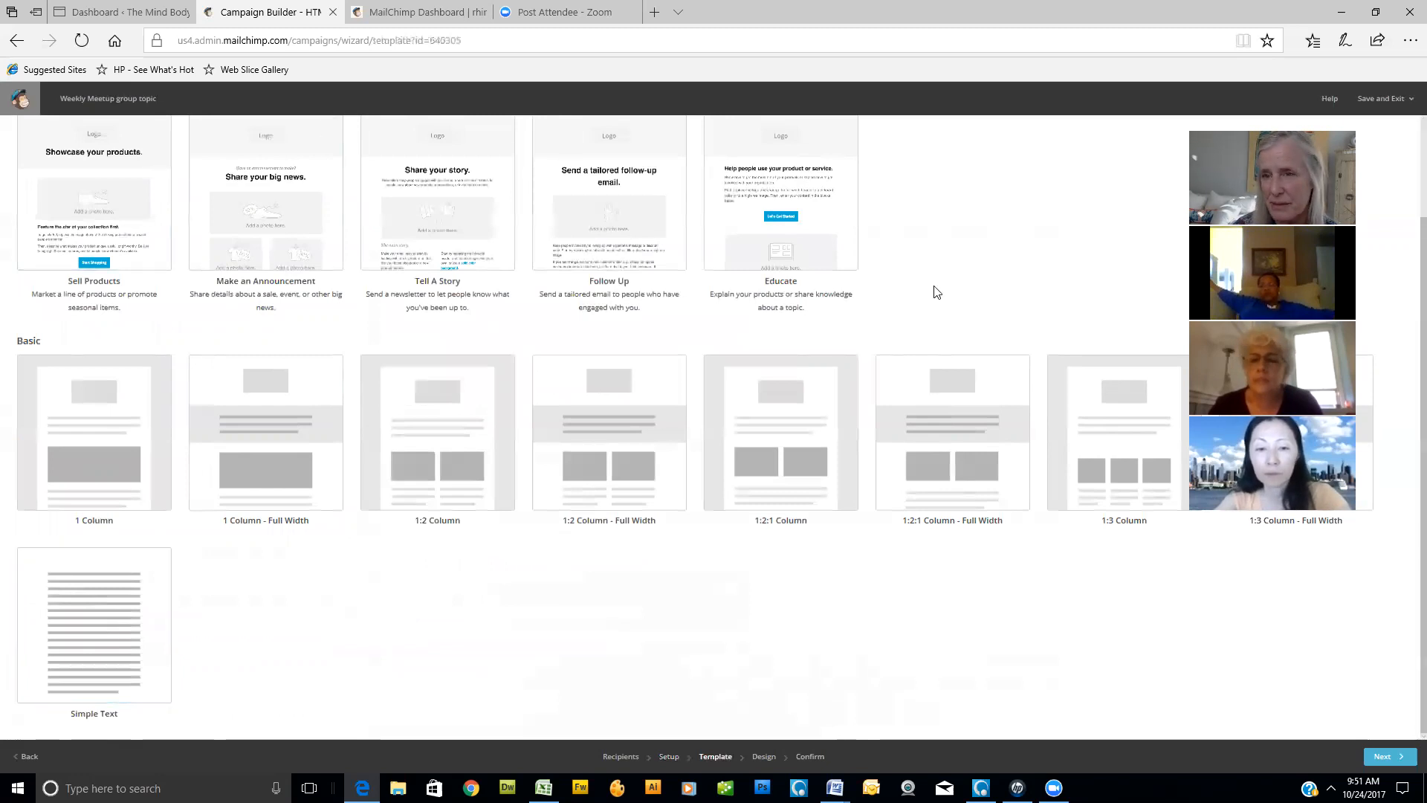
scroll(936, 293, "up", 2)
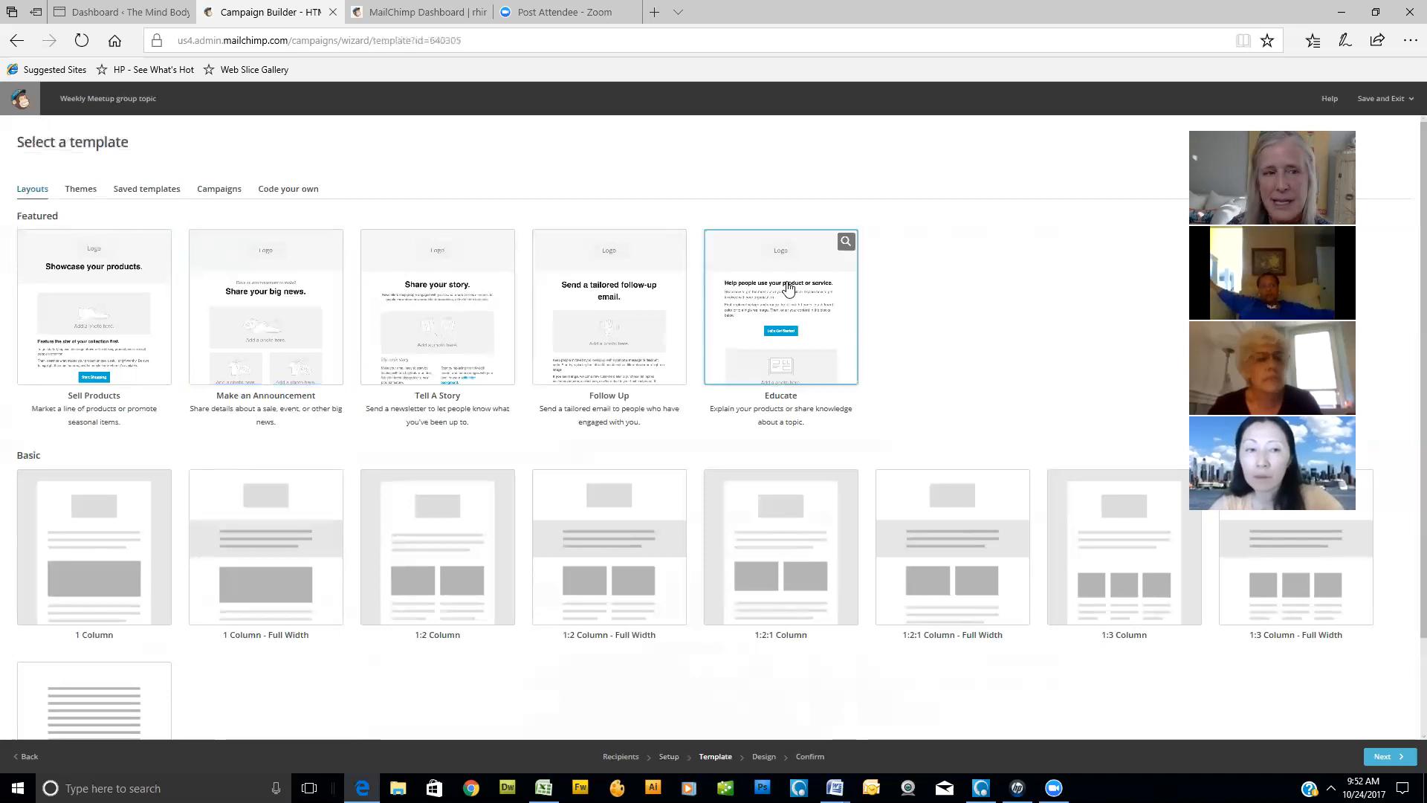
scroll(255, 357, "down", 2)
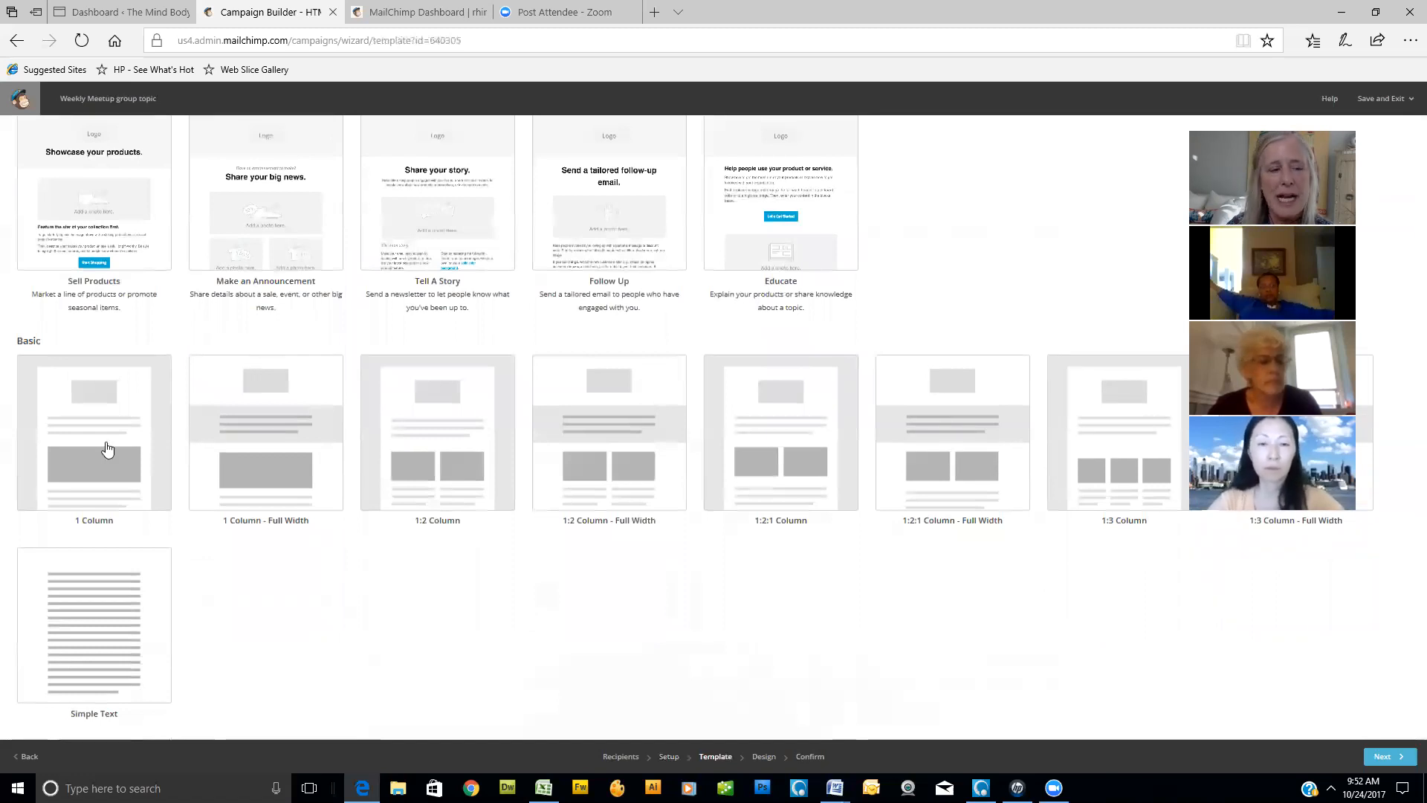
left_click(117, 637)
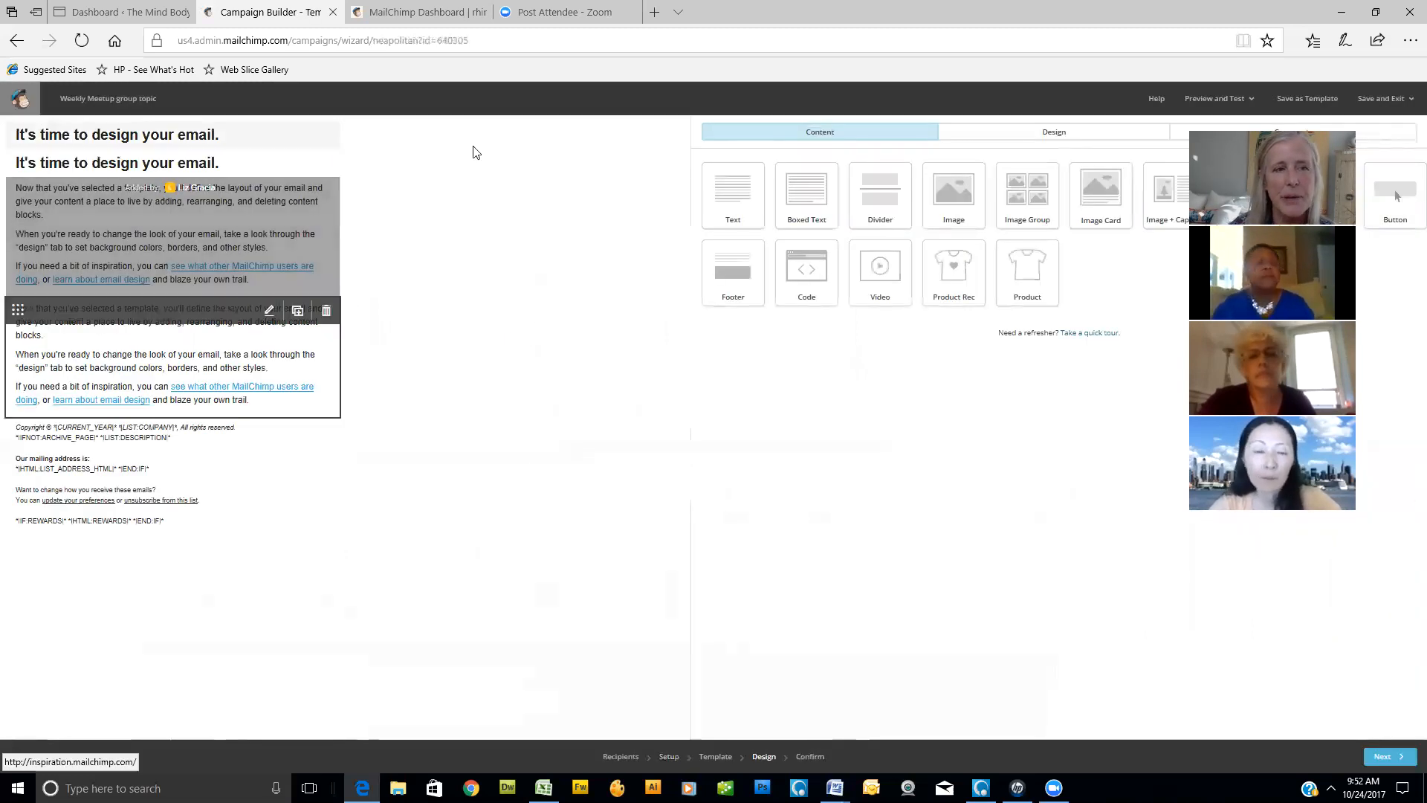
- Open the first body text block for editing and place the cursor at the start of its placeholder text
mouse_move(233, 141)
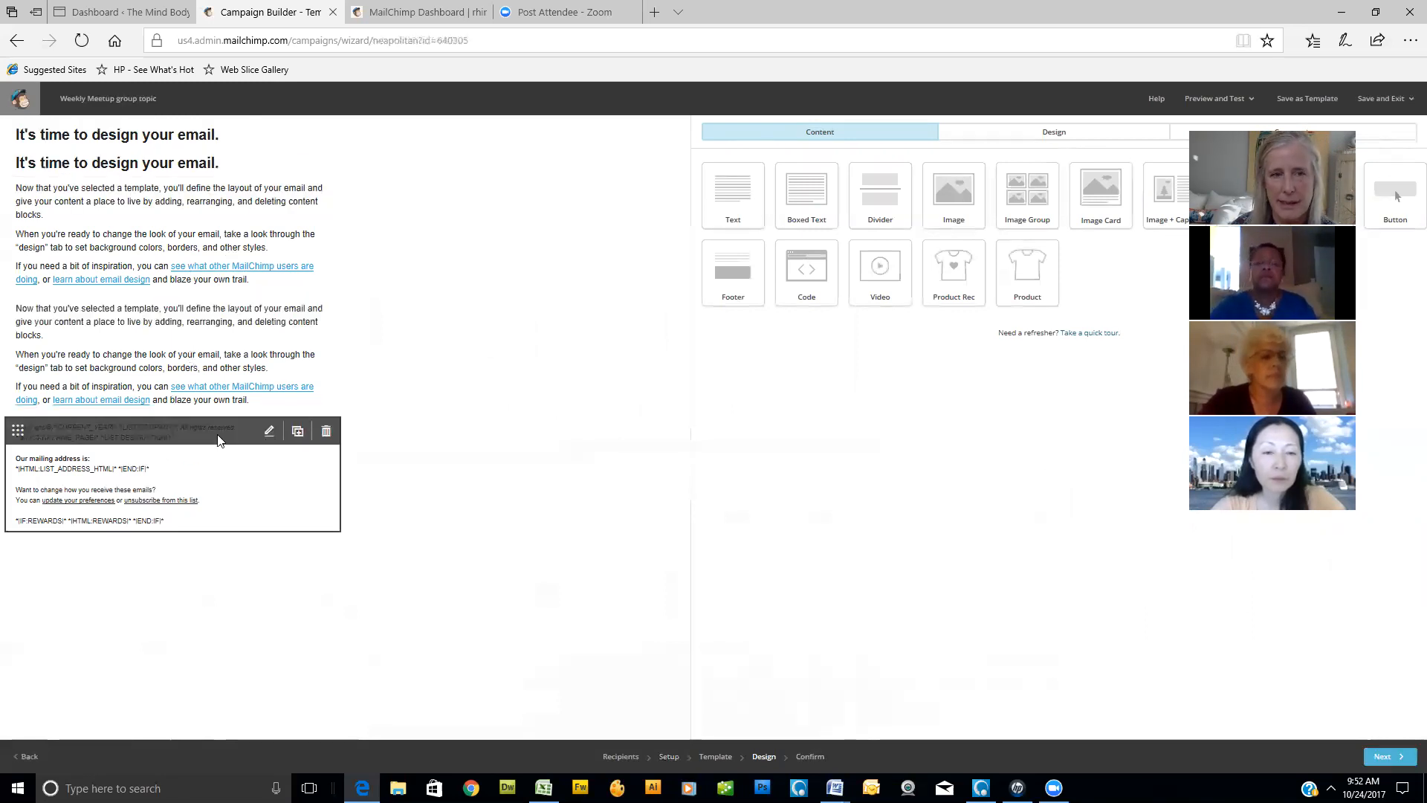
left_click(245, 196)
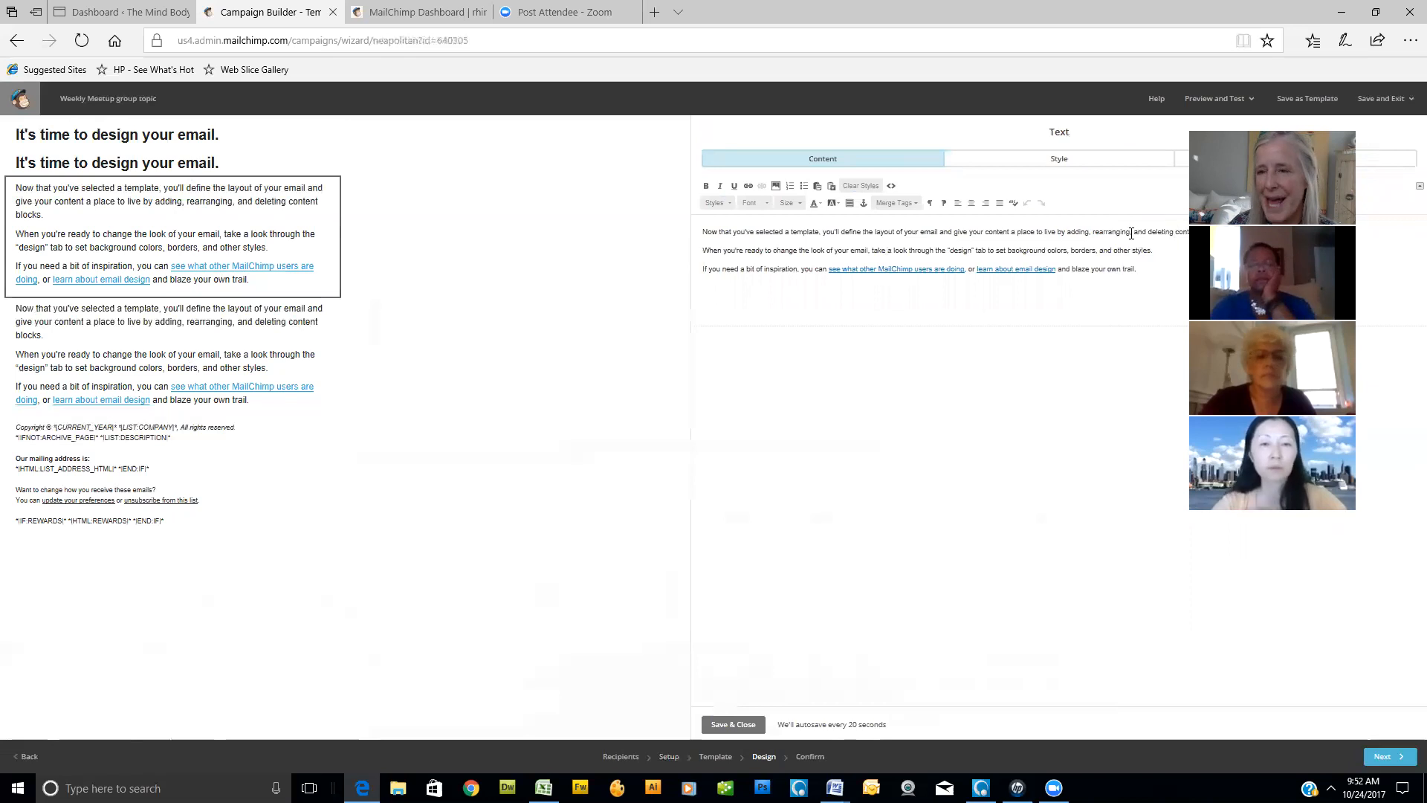
left_click_drag(706, 235, 1145, 280)
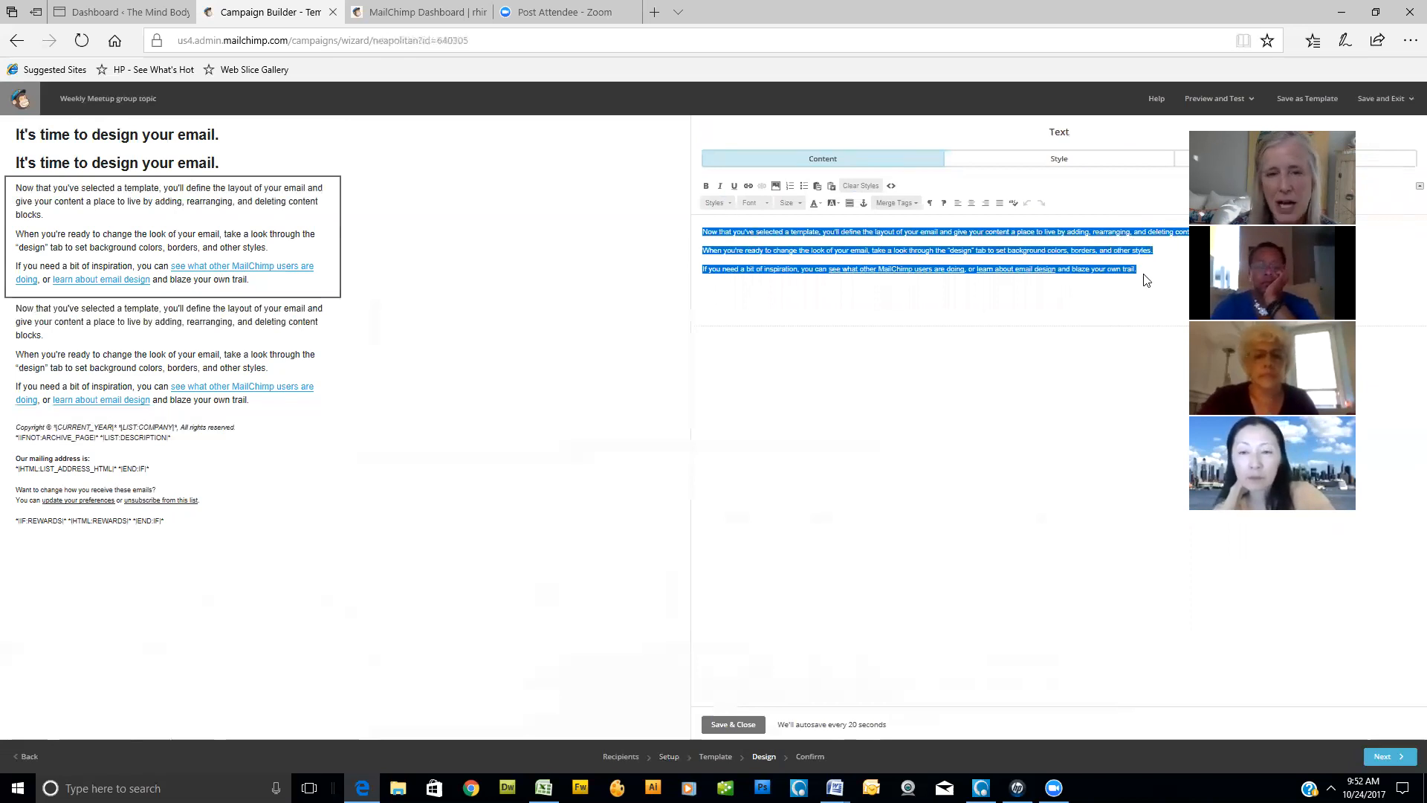
left_click(708, 238)
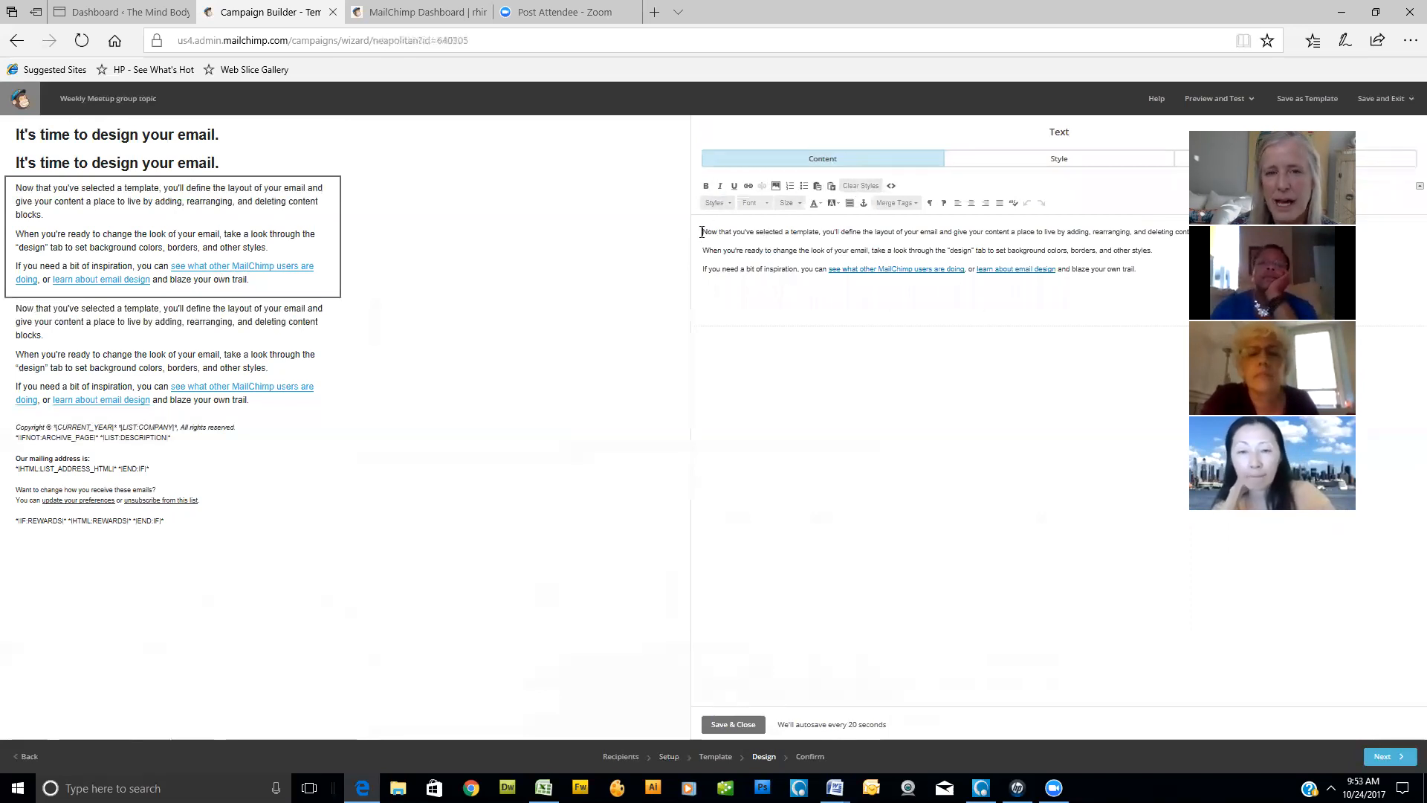
- Upload the image Case-Study-and-FAQ-Event-Week from the Dropbox folder 2017 Meetup Group > Images > Optimized for insertion into the text block
left_click(776, 186)
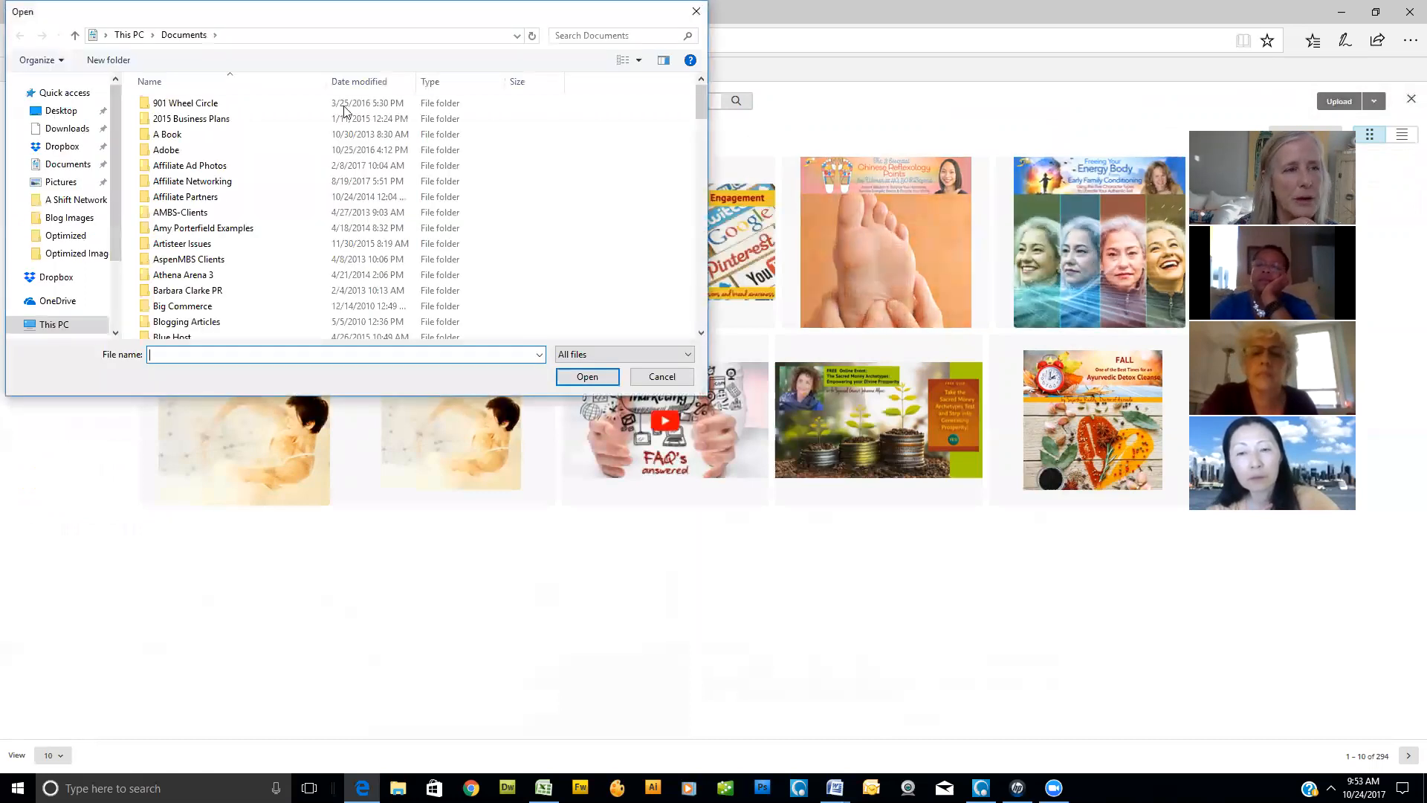
left_click(56, 147)
scroll(293, 283, "down", 2)
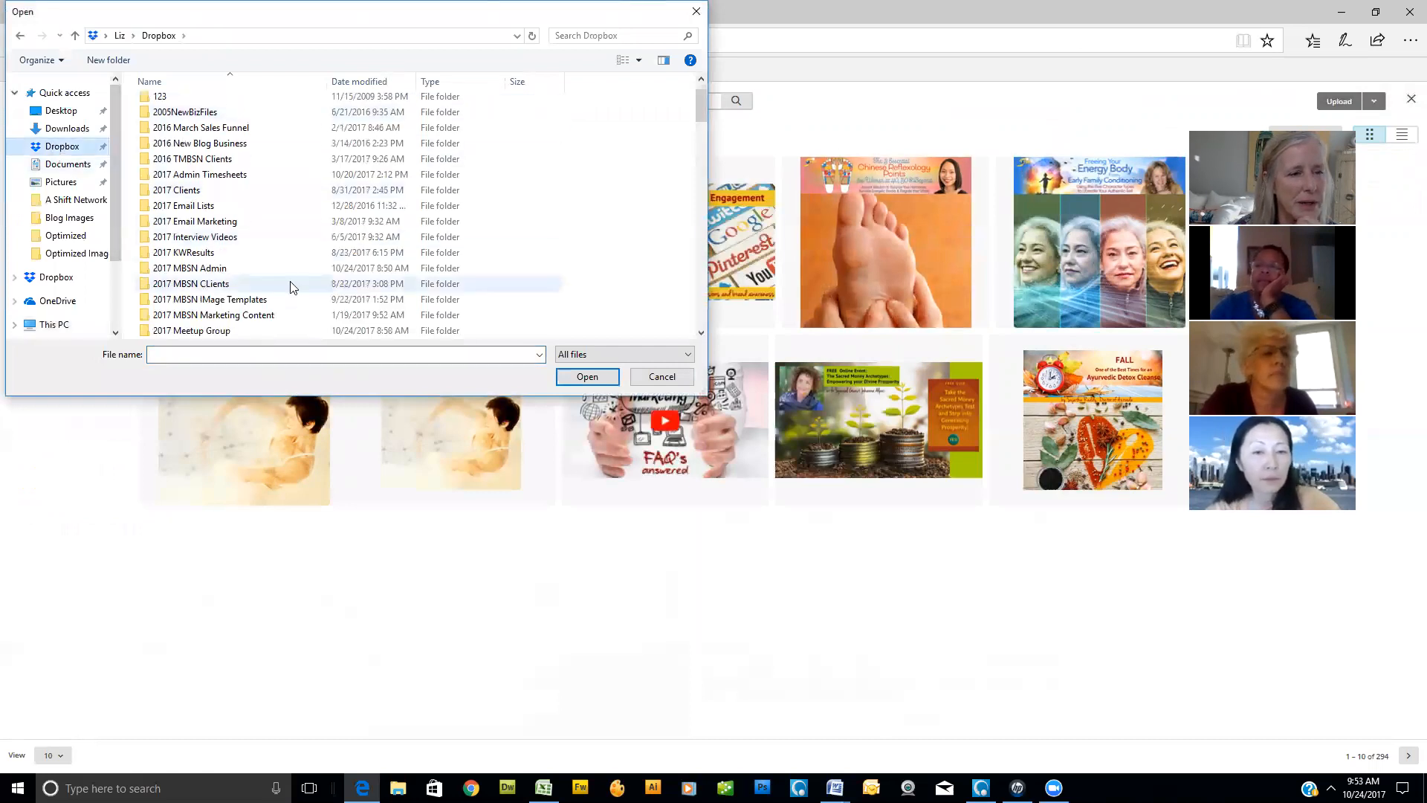
double_click(204, 285)
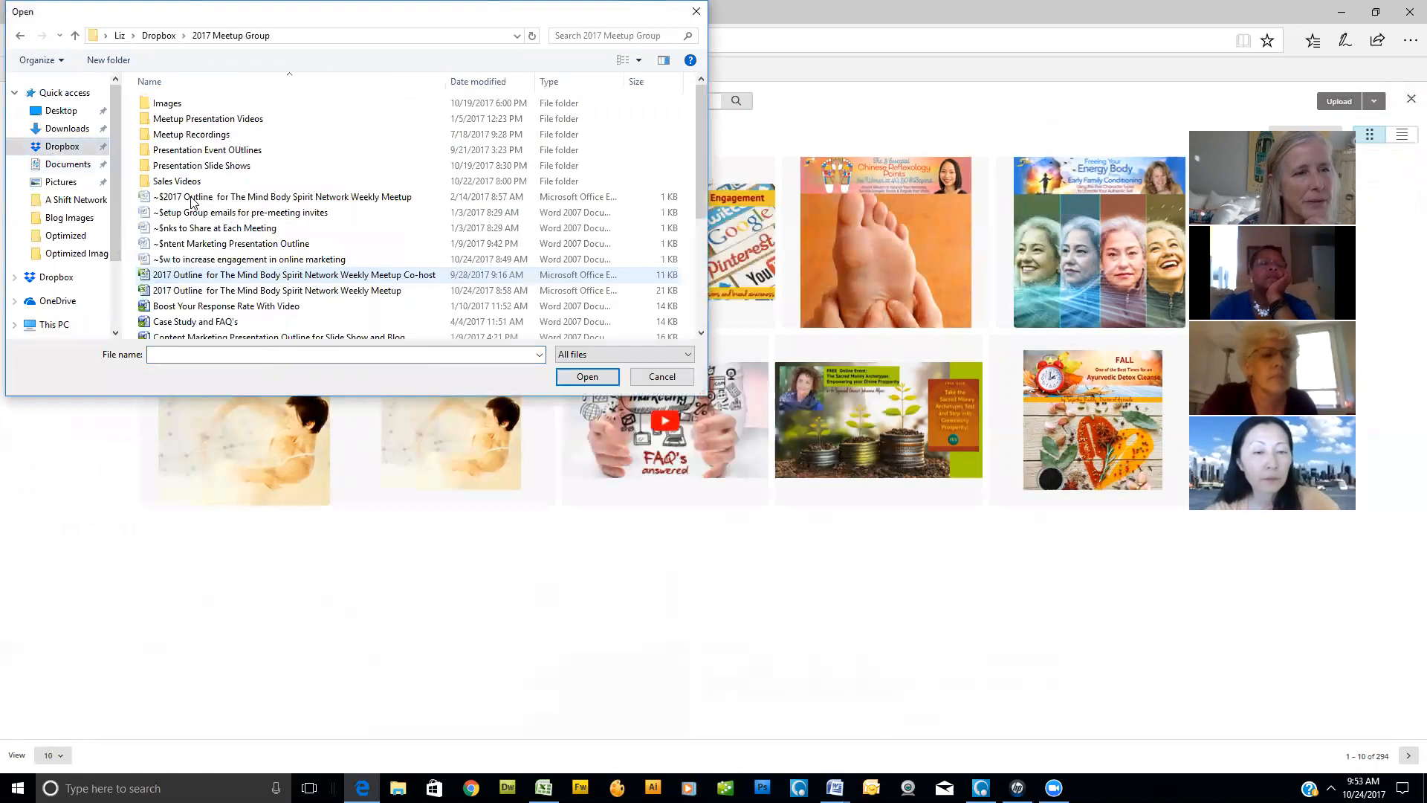
double_click(167, 104)
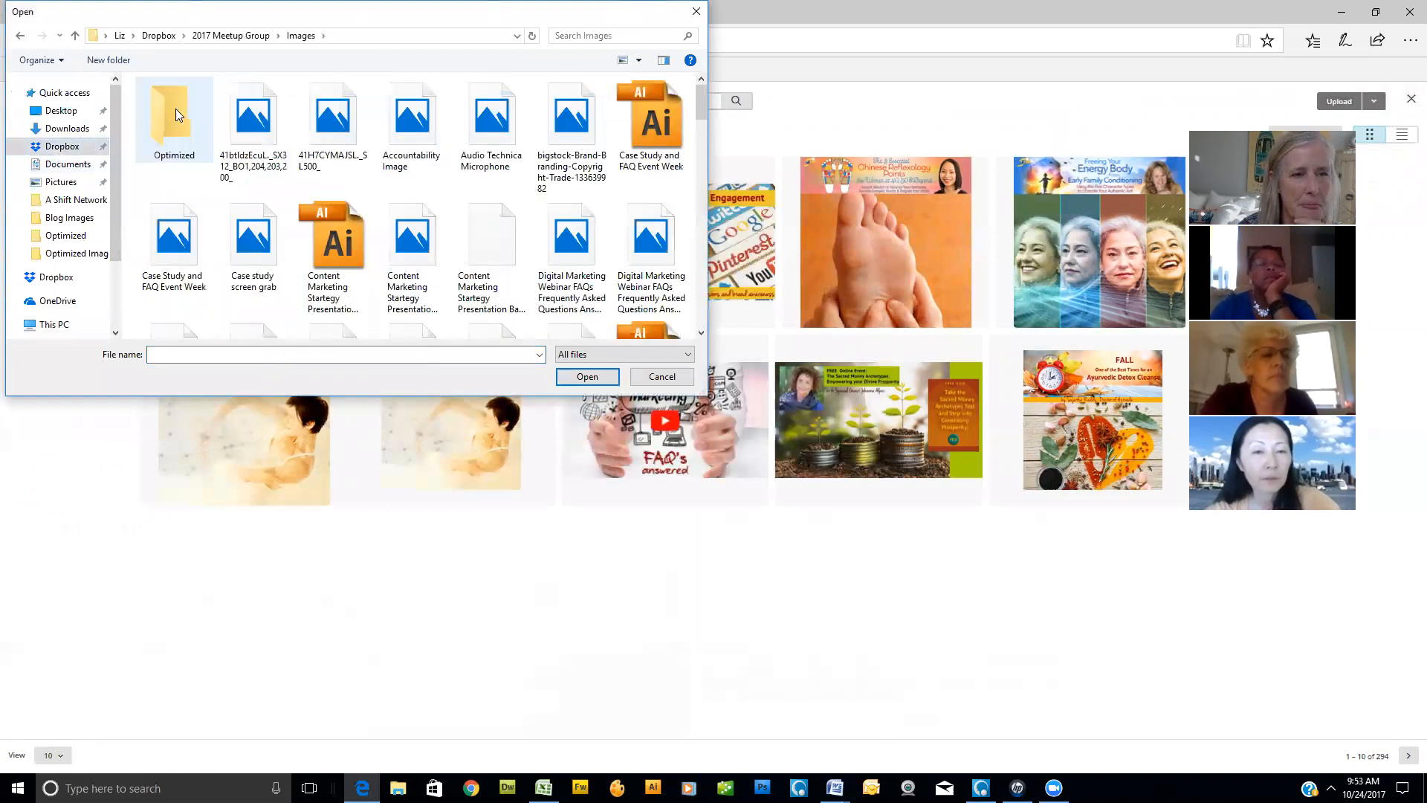
double_click(175, 108)
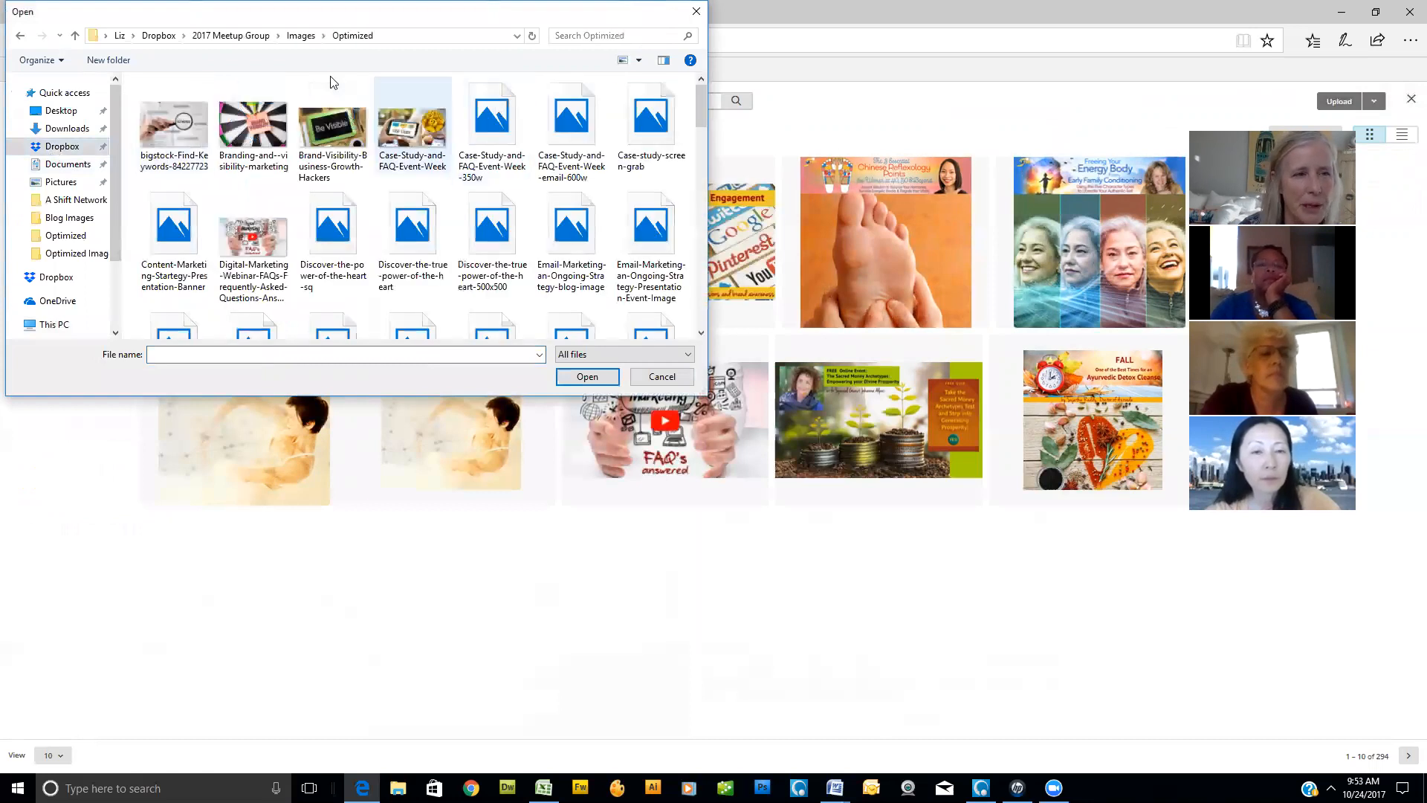
left_click(178, 134)
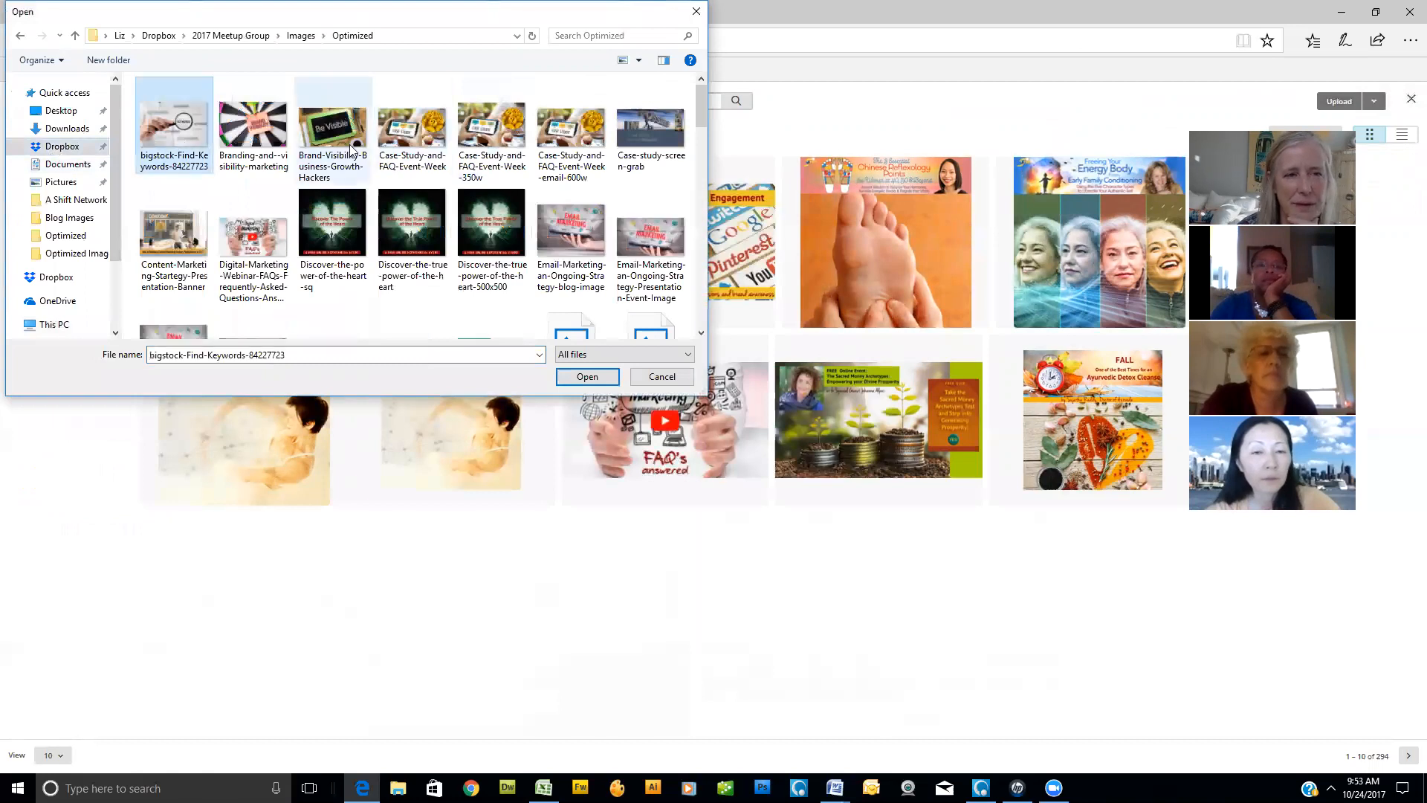
left_click(415, 147)
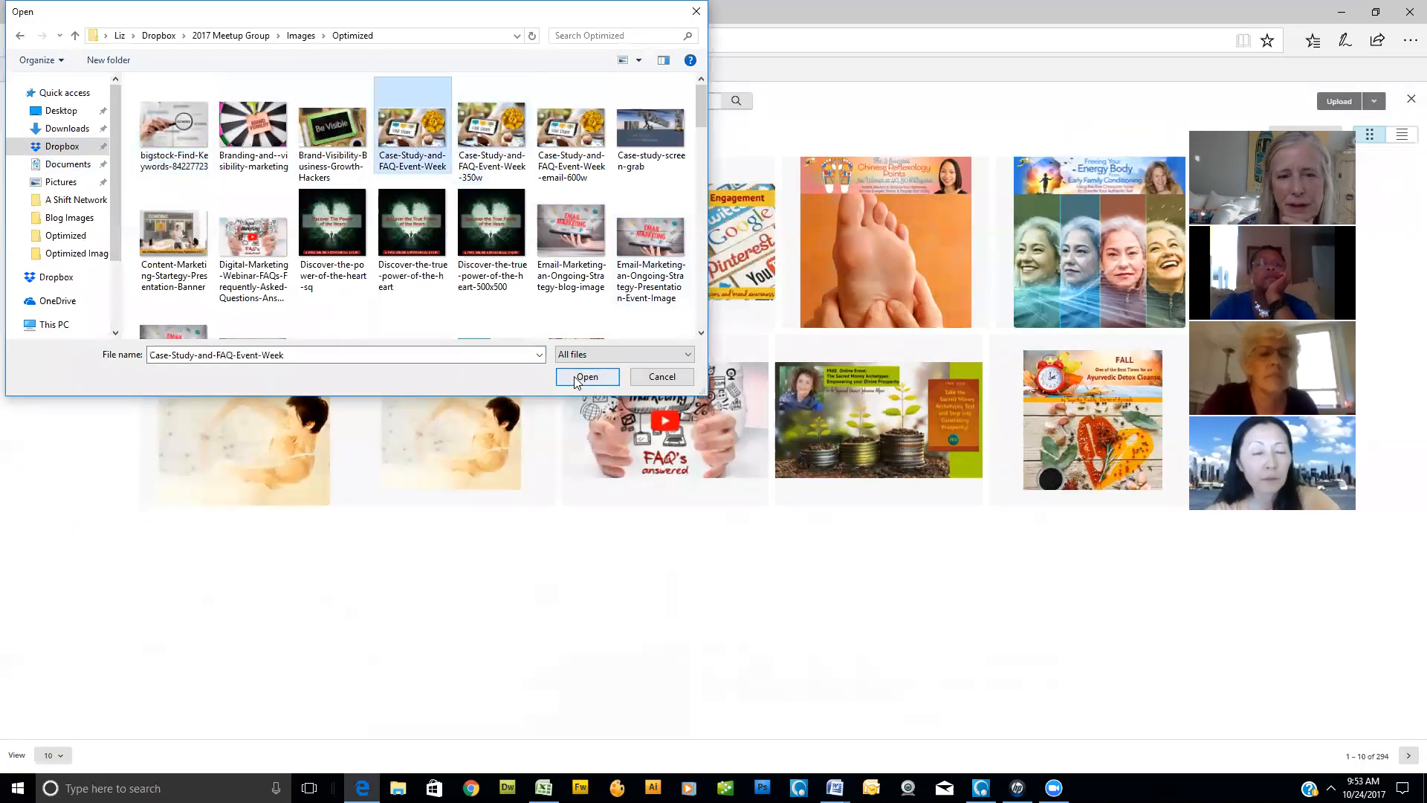
left_click(587, 377)
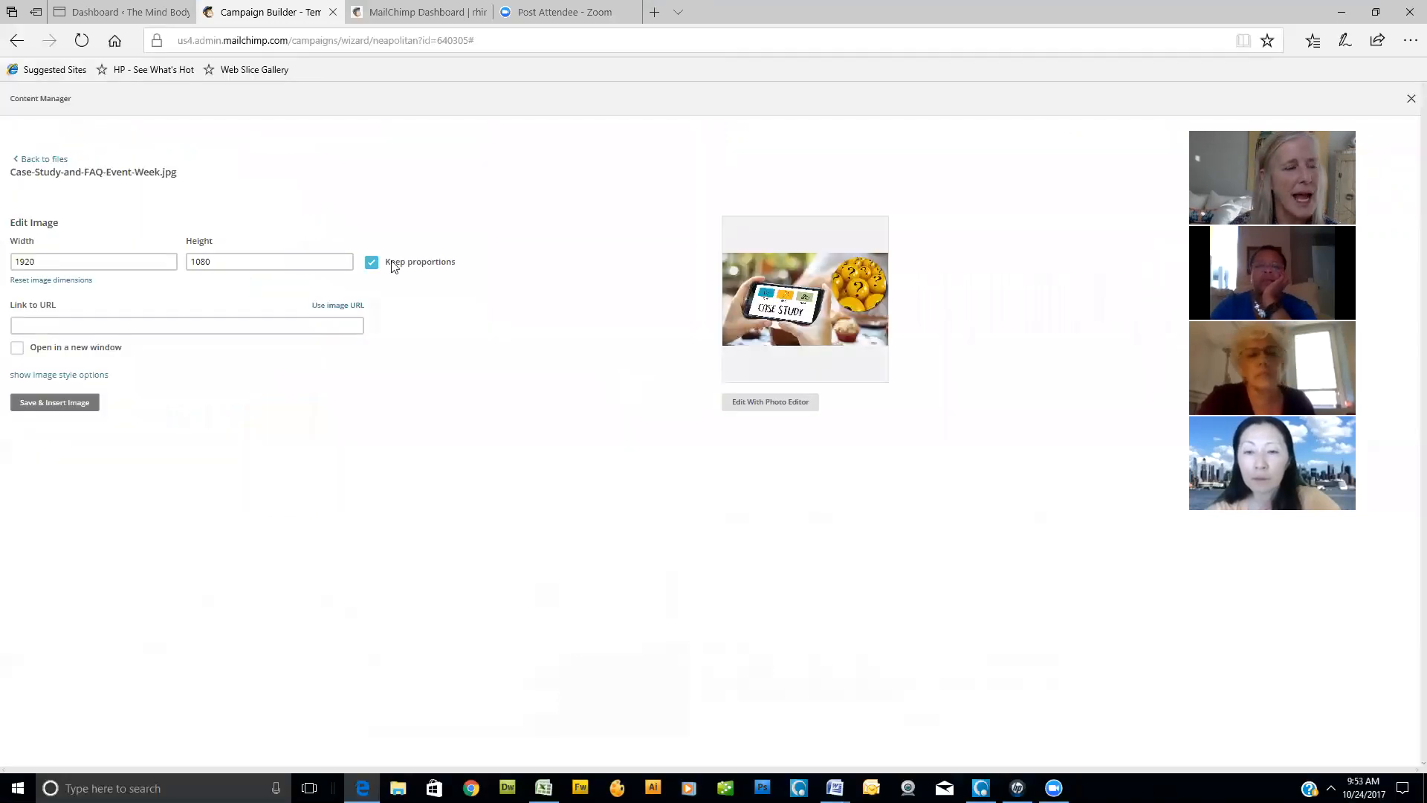
- Set the uploaded case study image's width to 300, keeping its proportions
left_click(45, 260)
left_click_drag(48, 261, 7, 269)
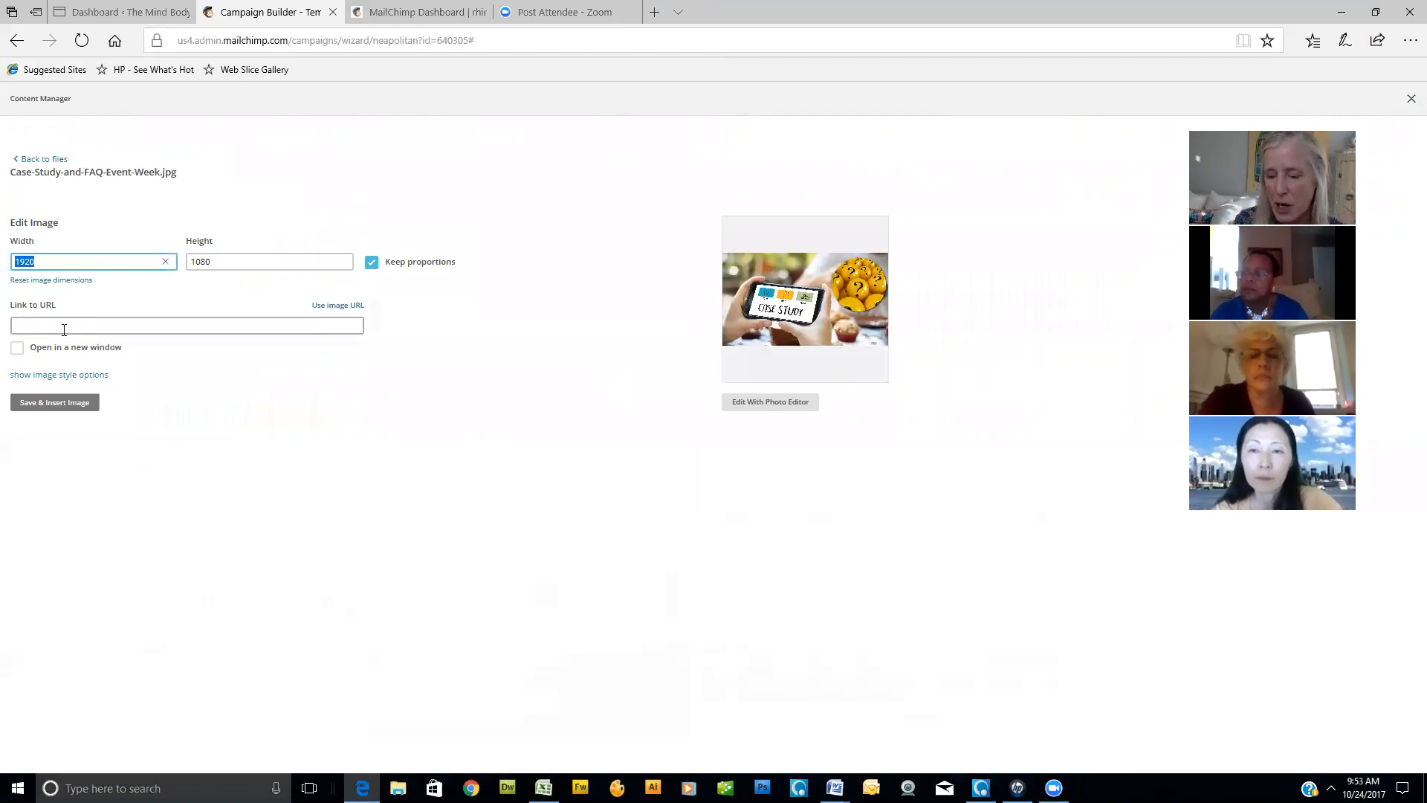
type("300")
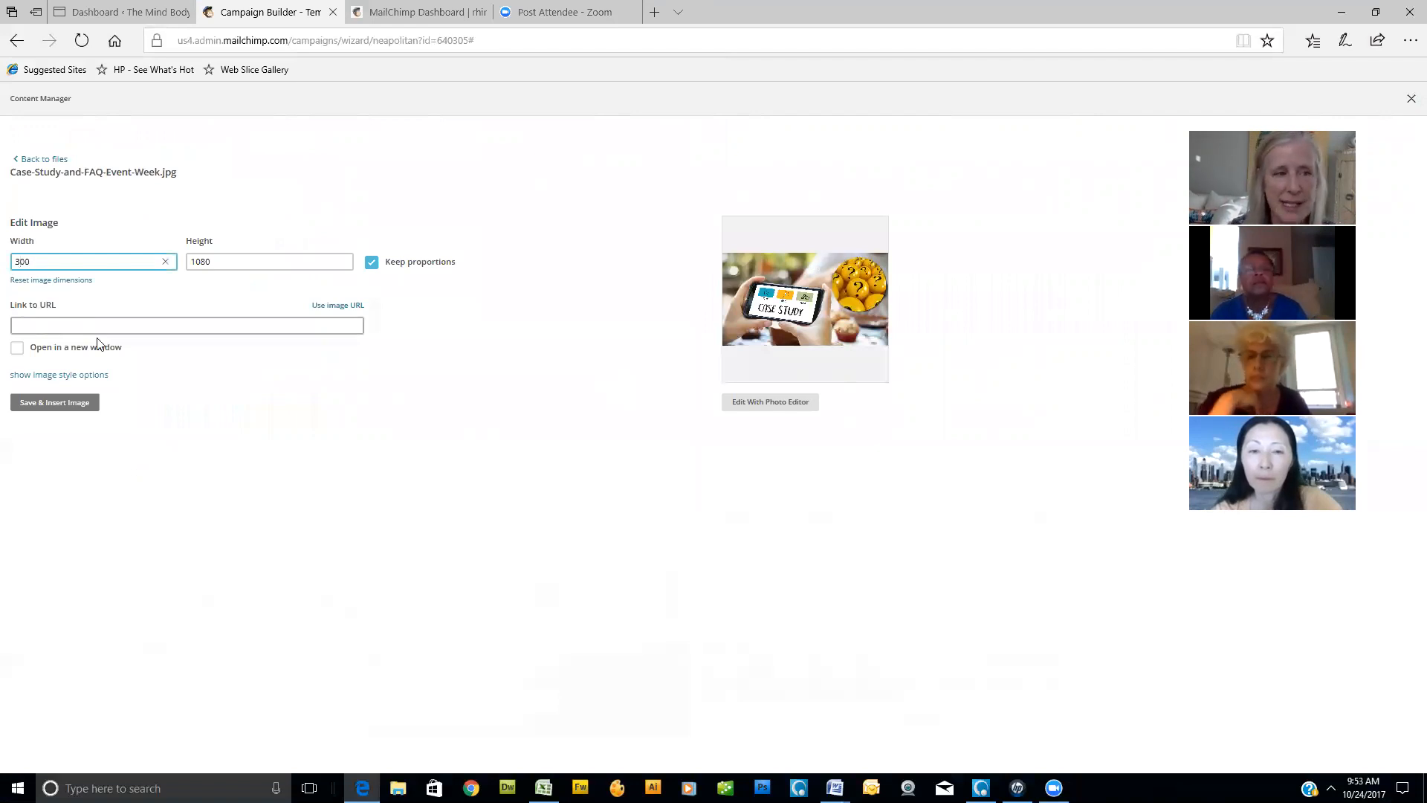
key("Tab")
left_click(63, 324)
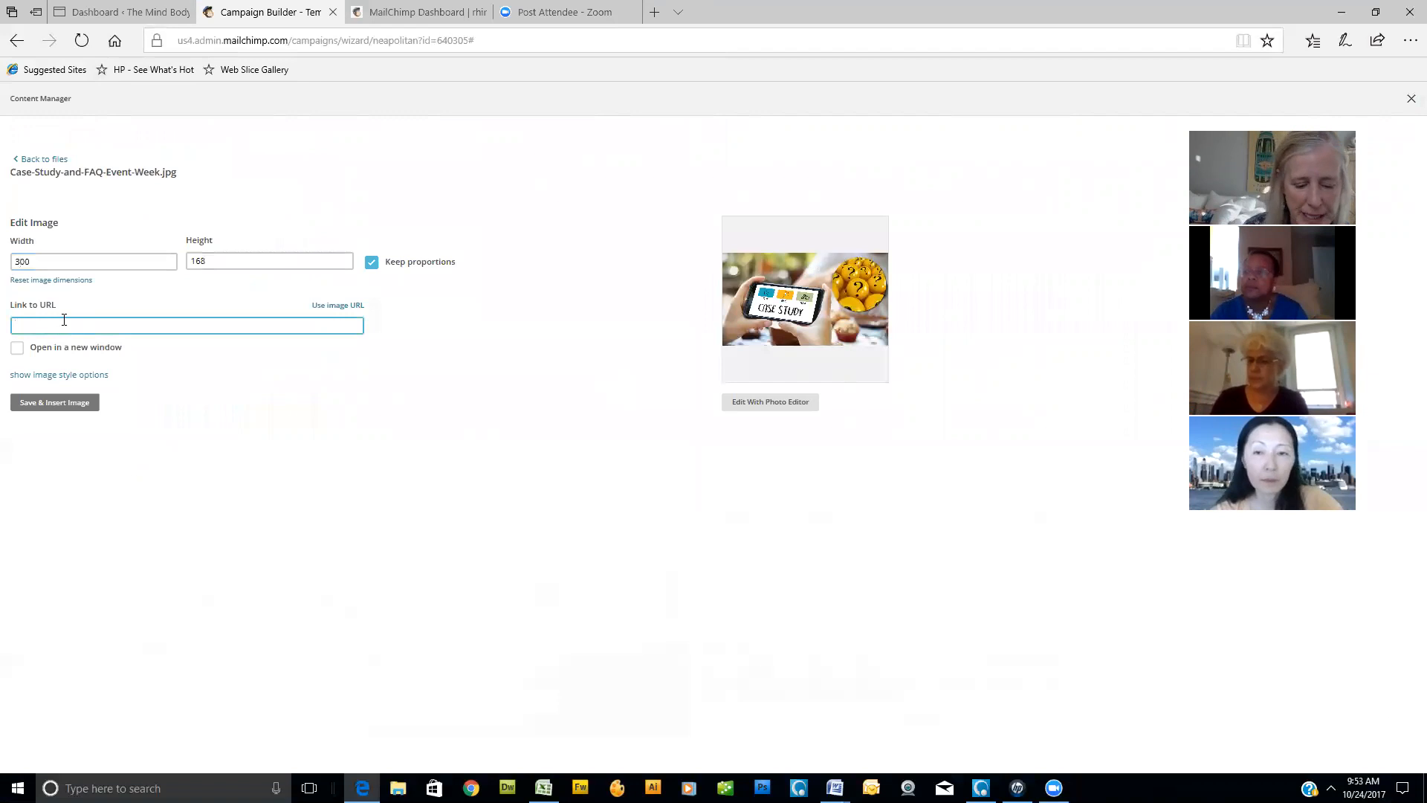
type("http")
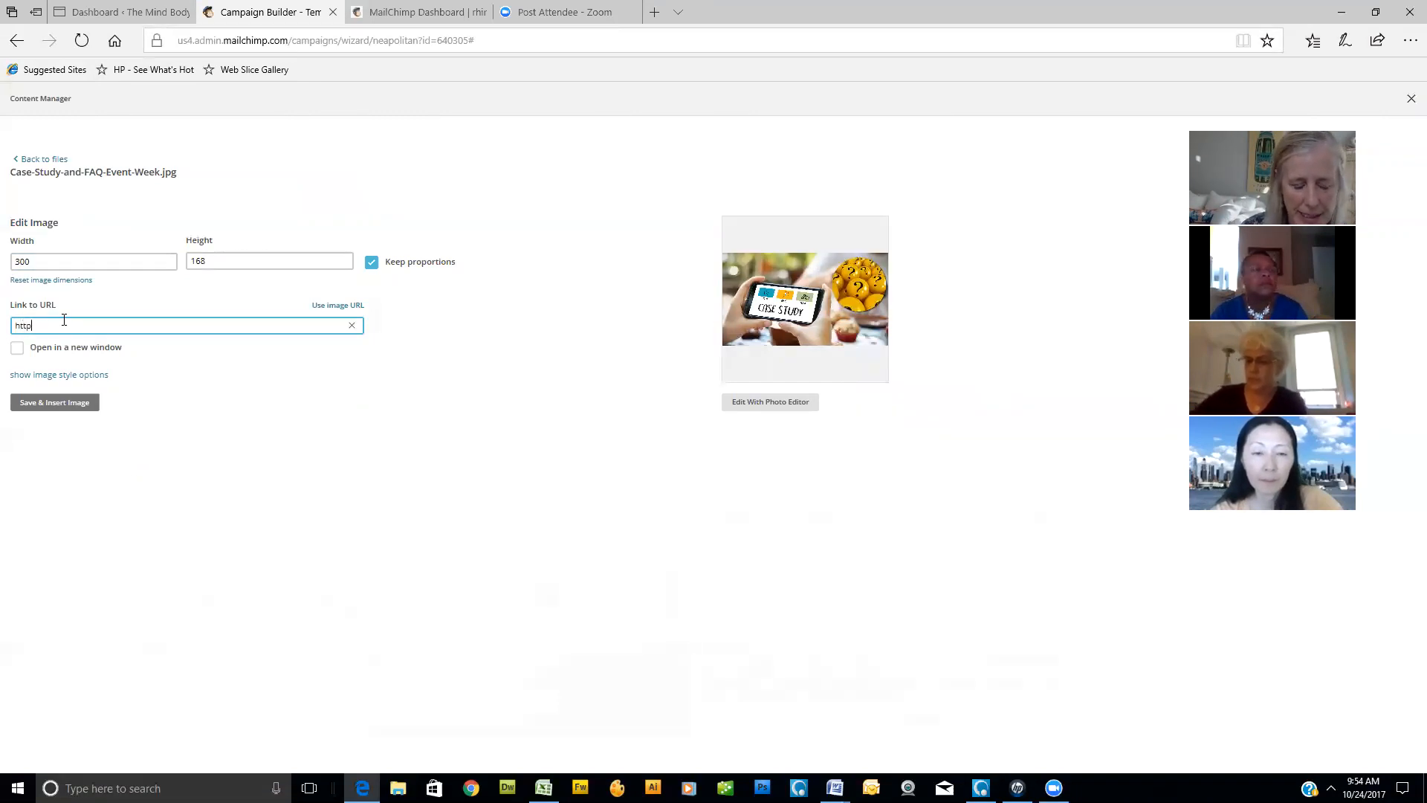
type("s://")
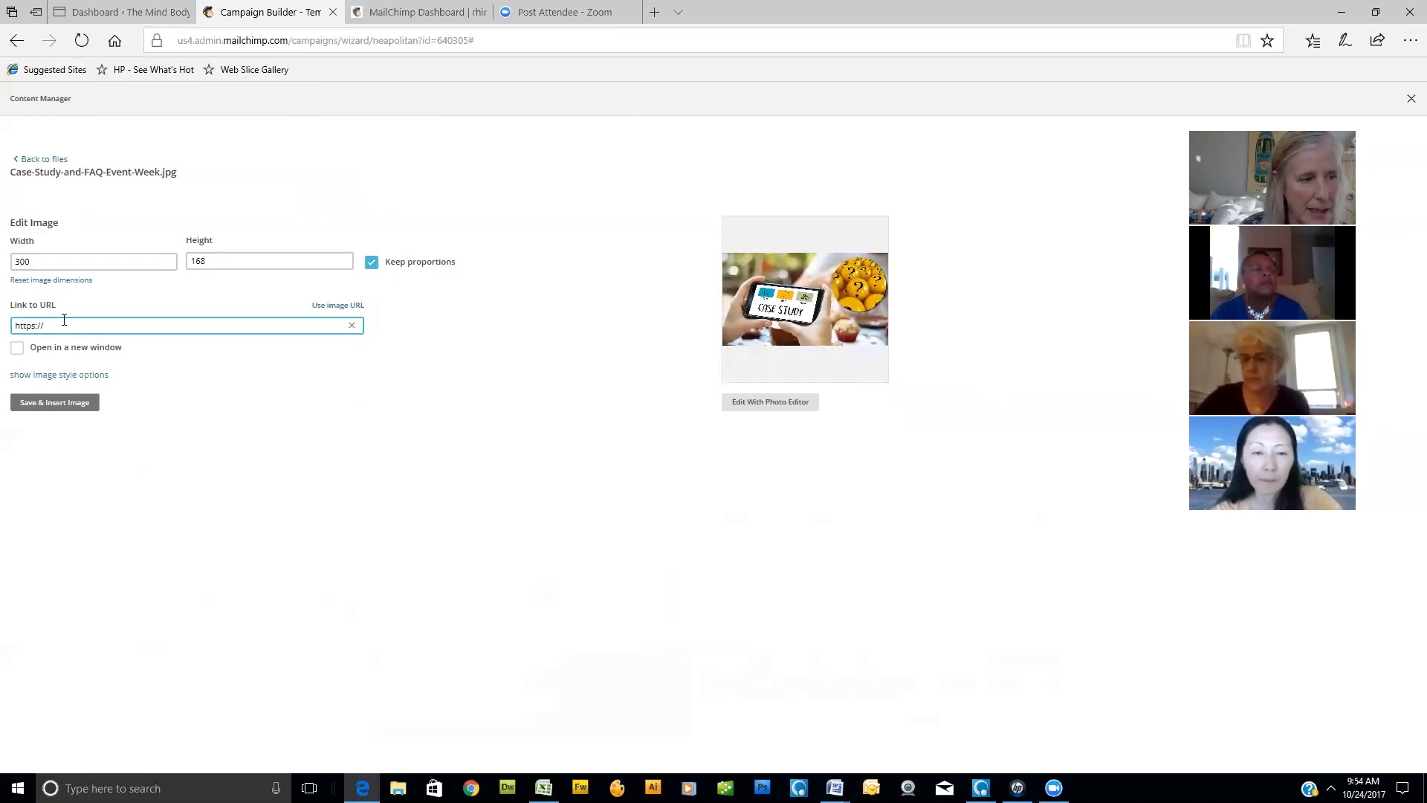
type("www.themindbodyspi")
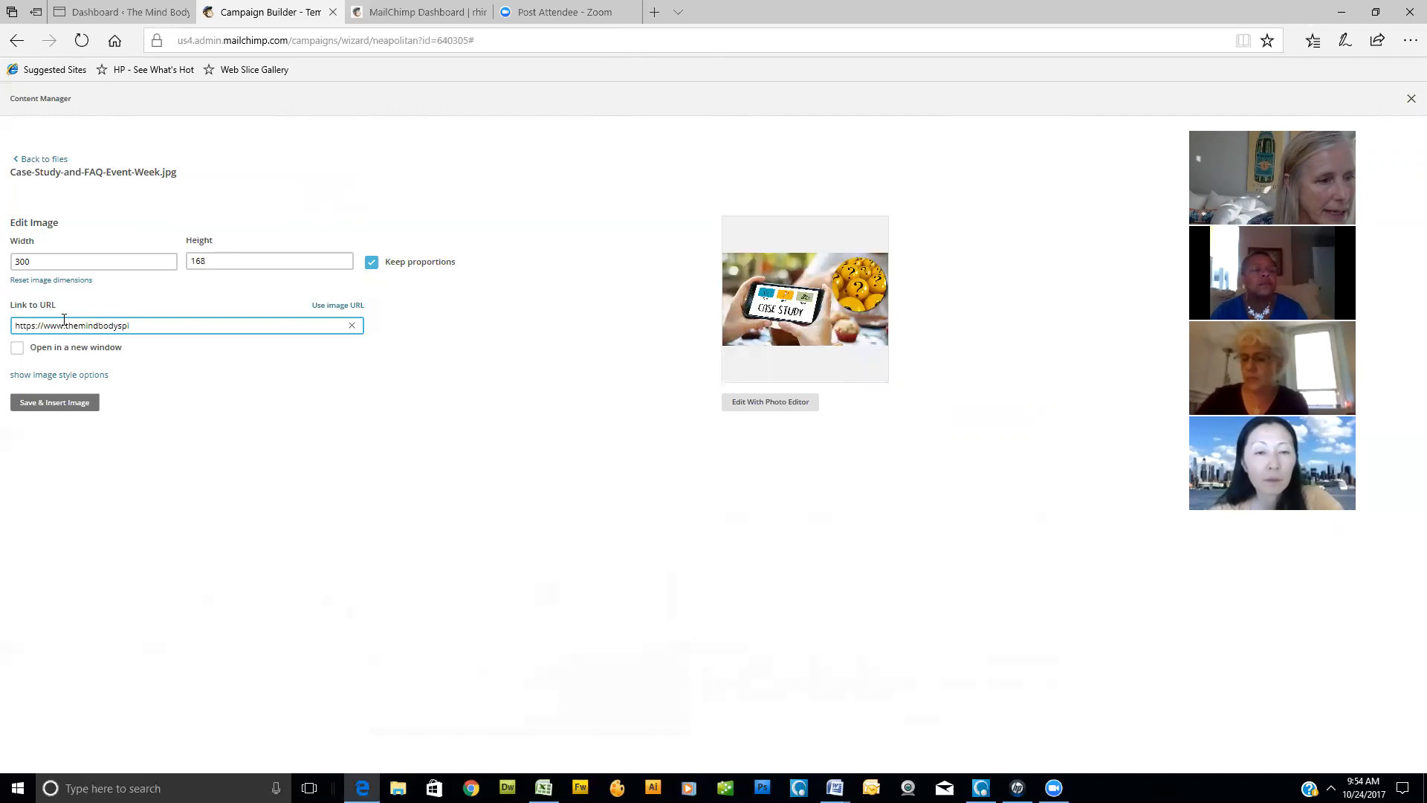
type("ritnetwork.com")
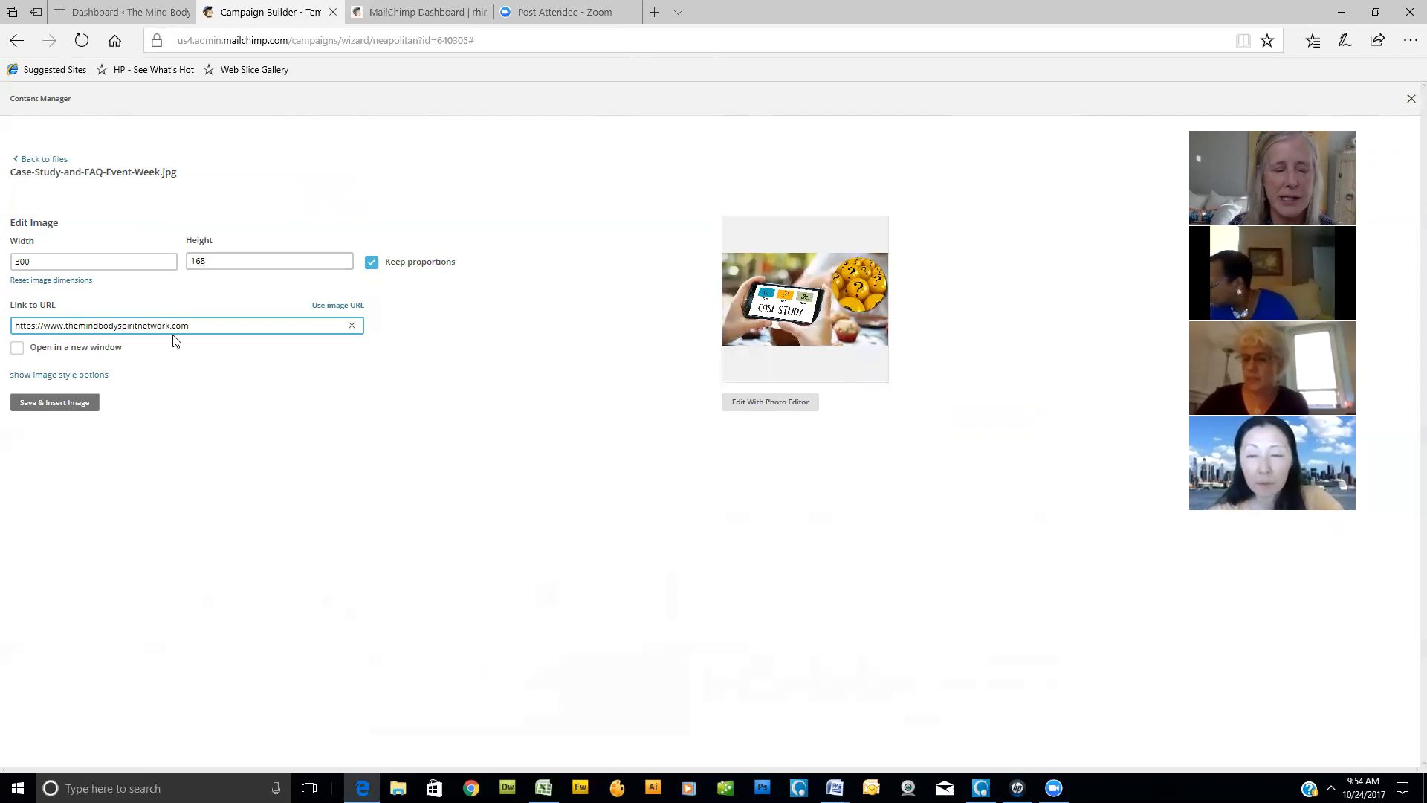
left_click(17, 349)
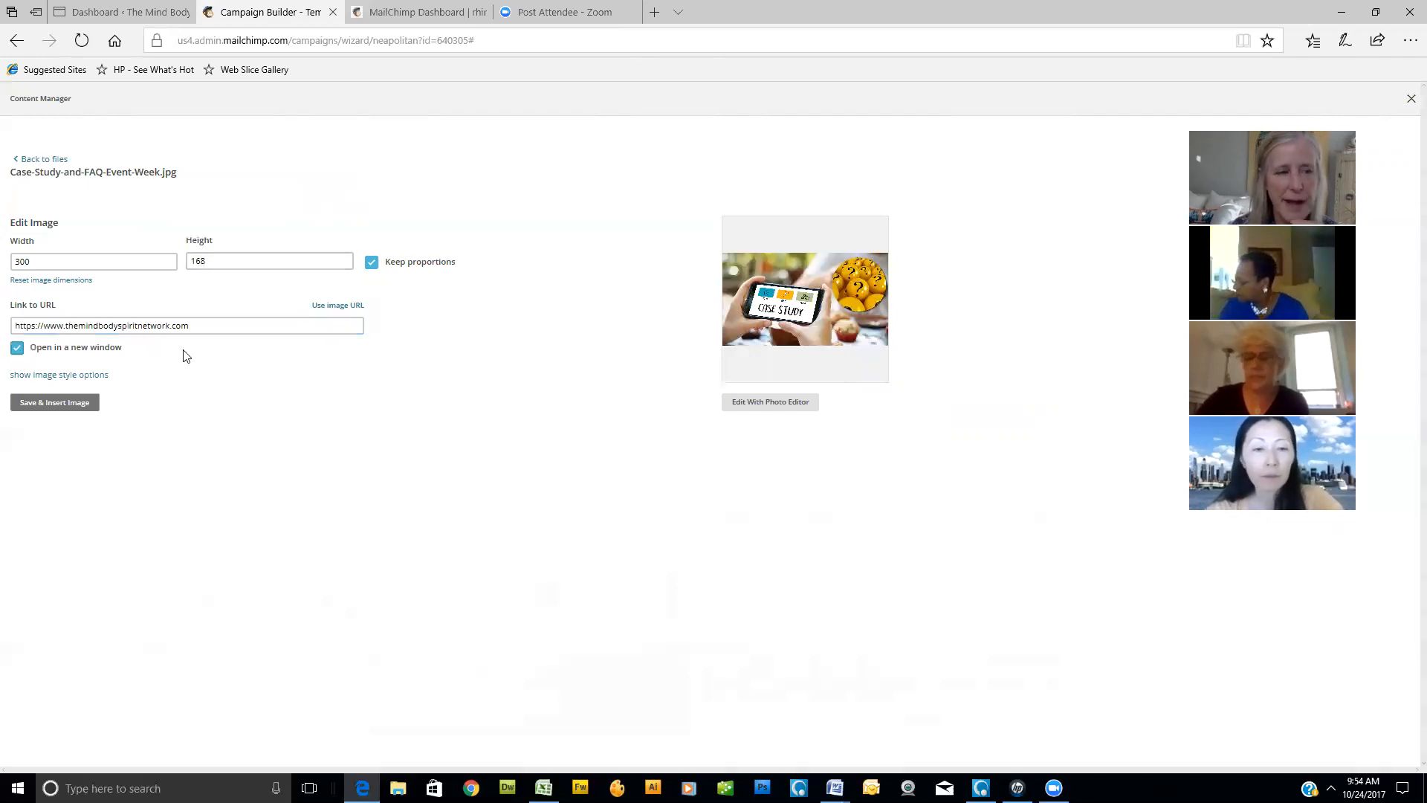
- Show the image style options, align the image left and give it the alt text "Case Study"
left_click(78, 380)
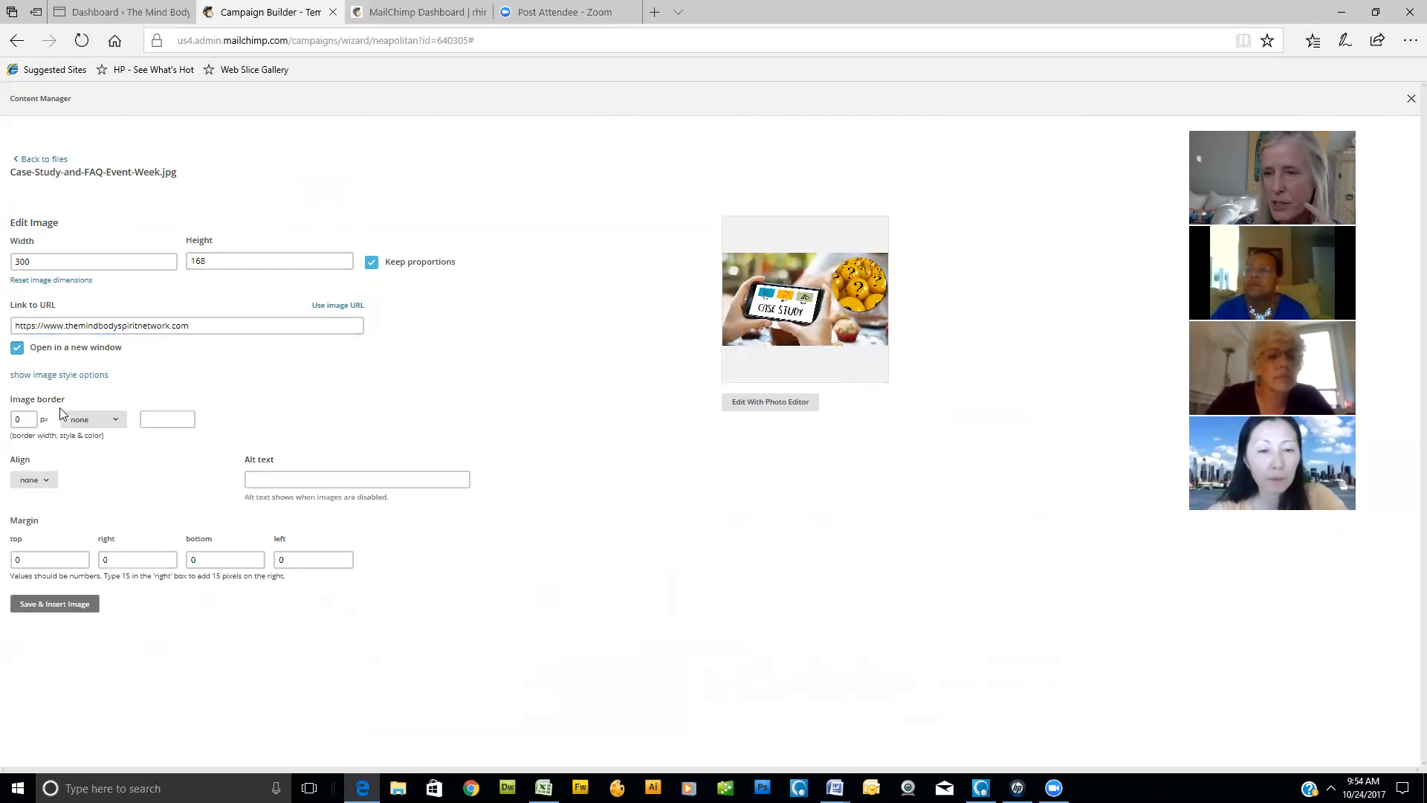
left_click(46, 480)
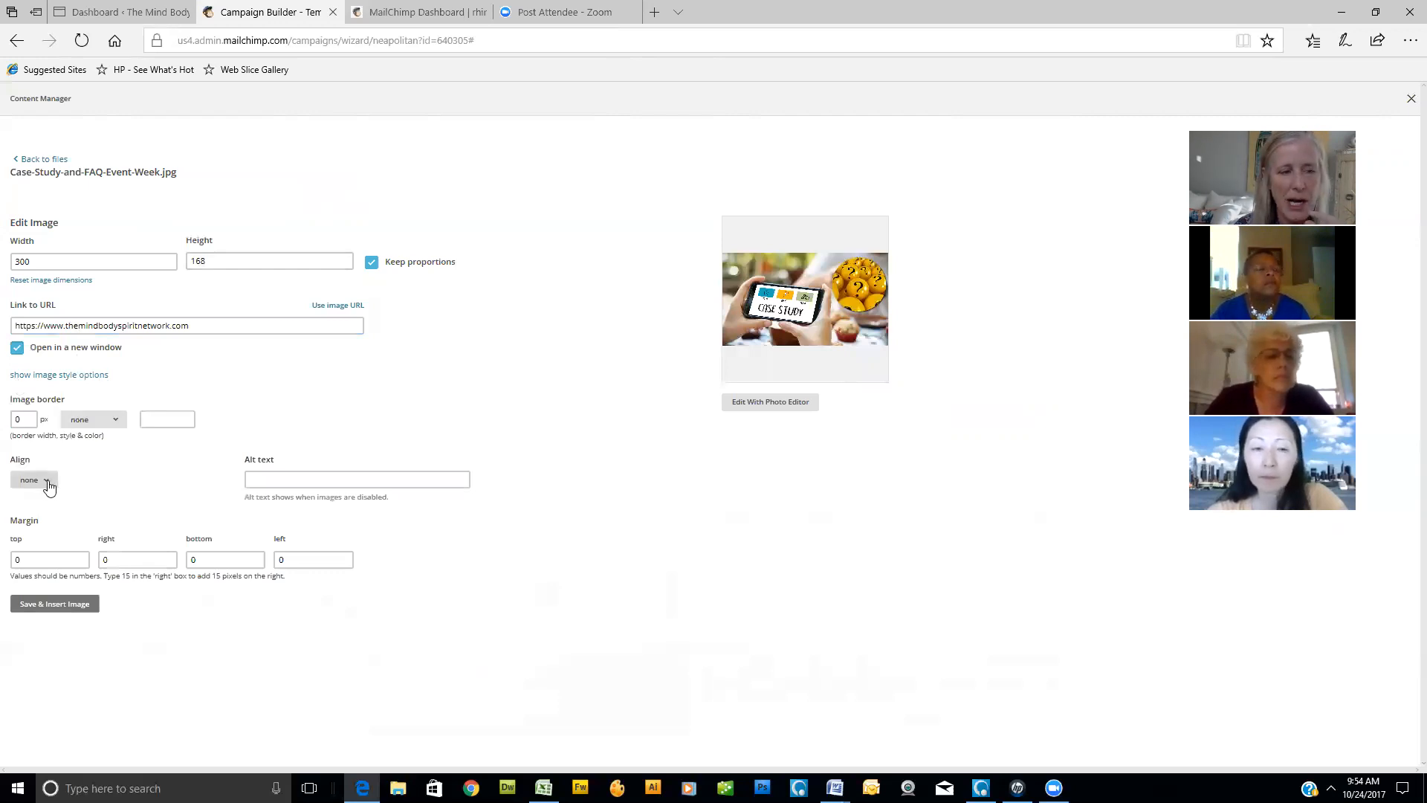
left_click(30, 535)
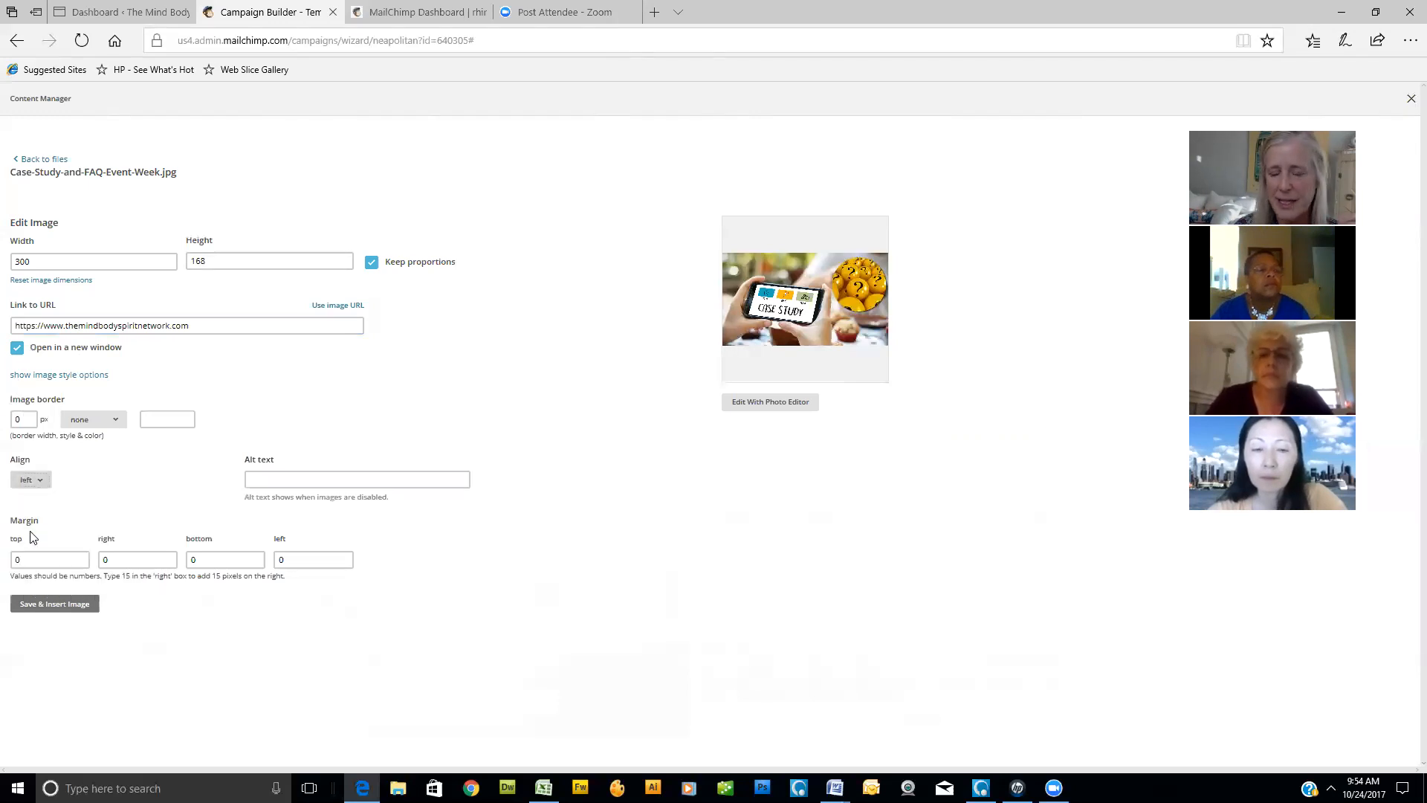
left_click(278, 480)
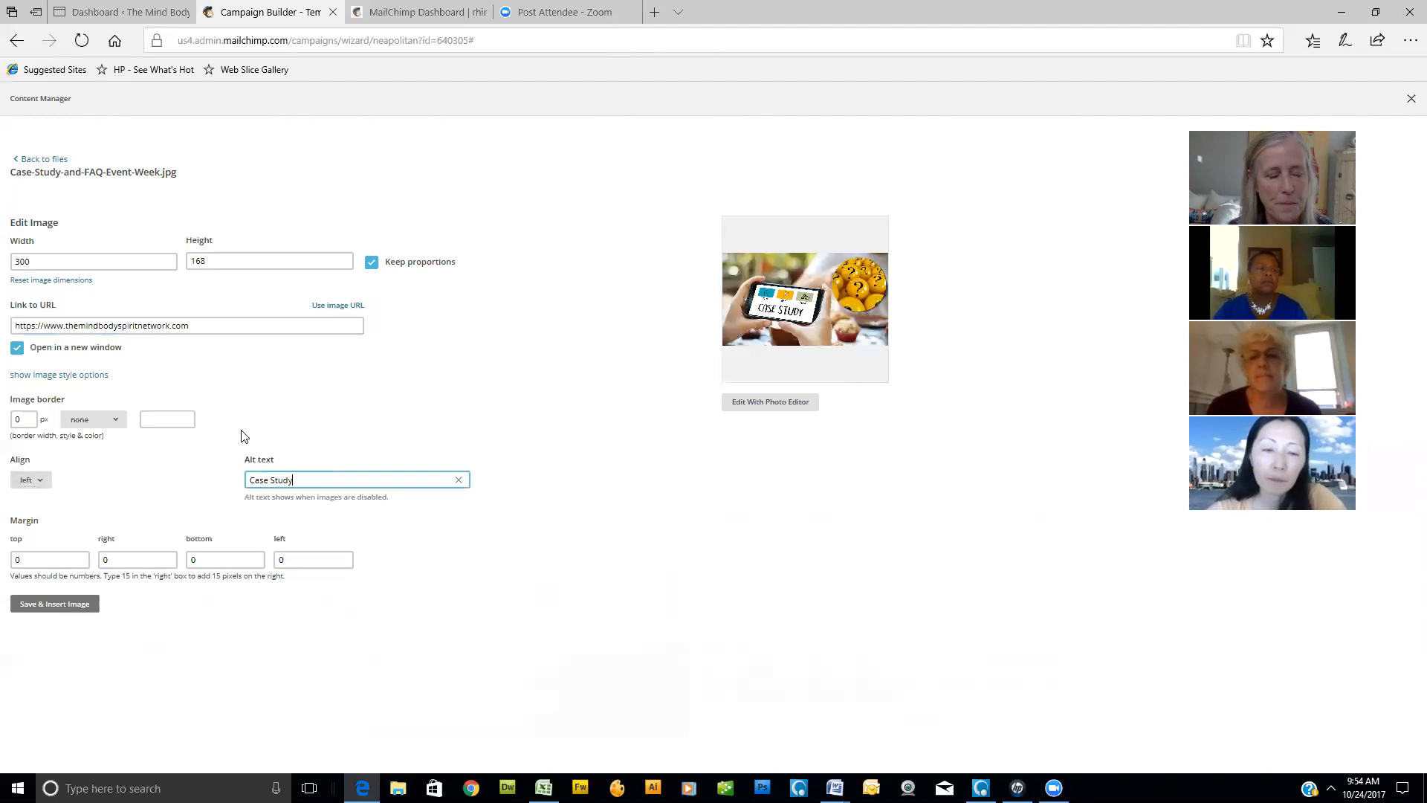
- Set the image's right and bottom margins to 20, and save and insert it into the text block
left_click(37, 555)
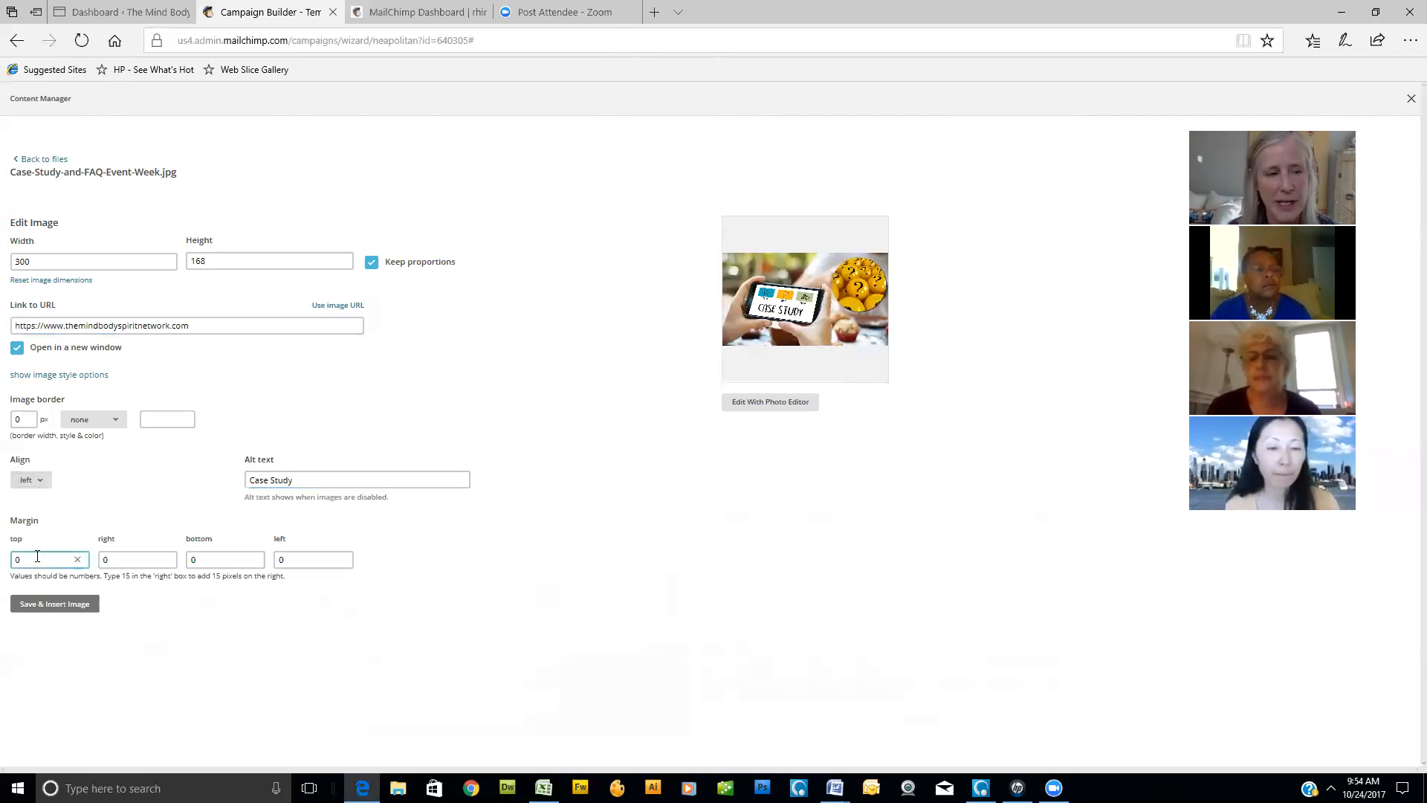
left_click(105, 559)
key("BackSpace")
type("20")
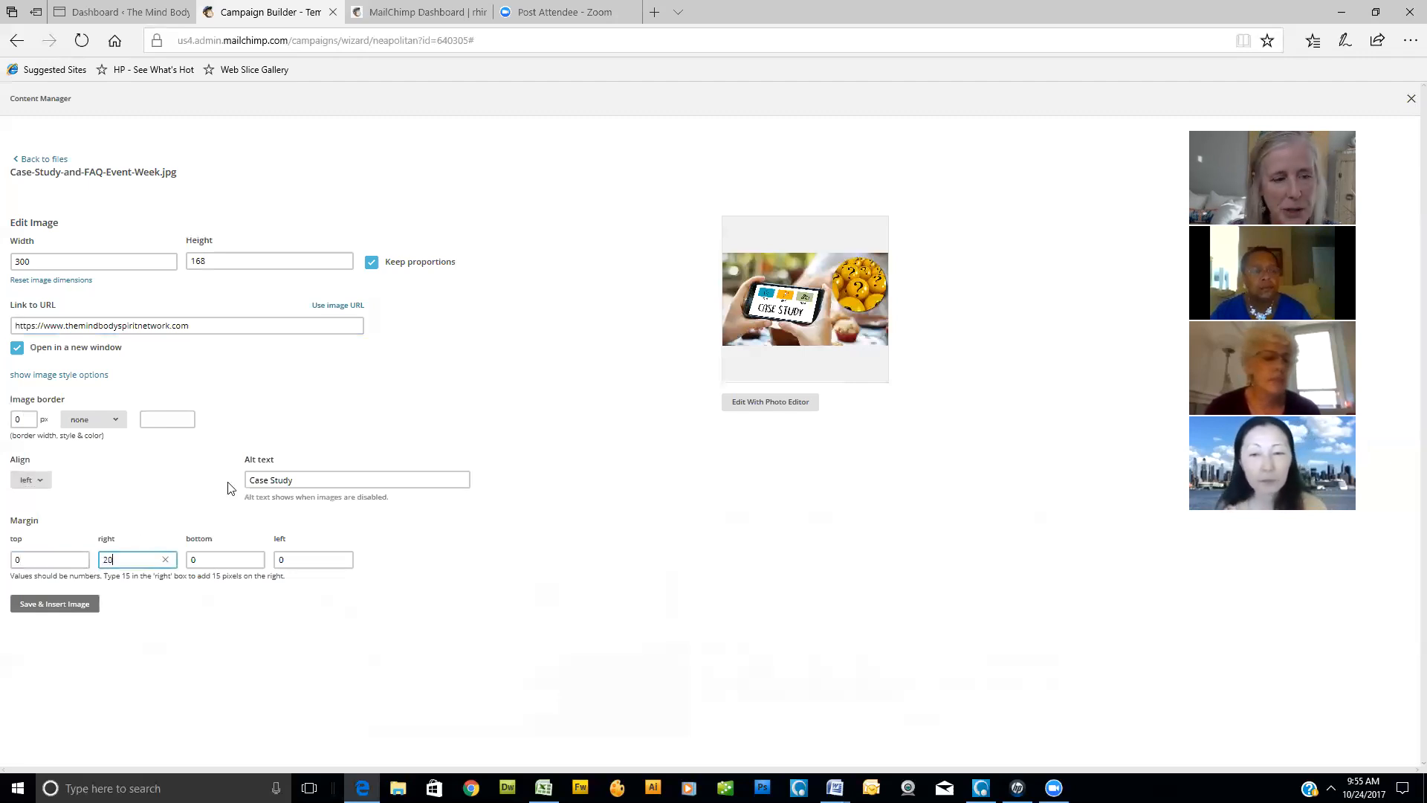
key("Tab")
type("20")
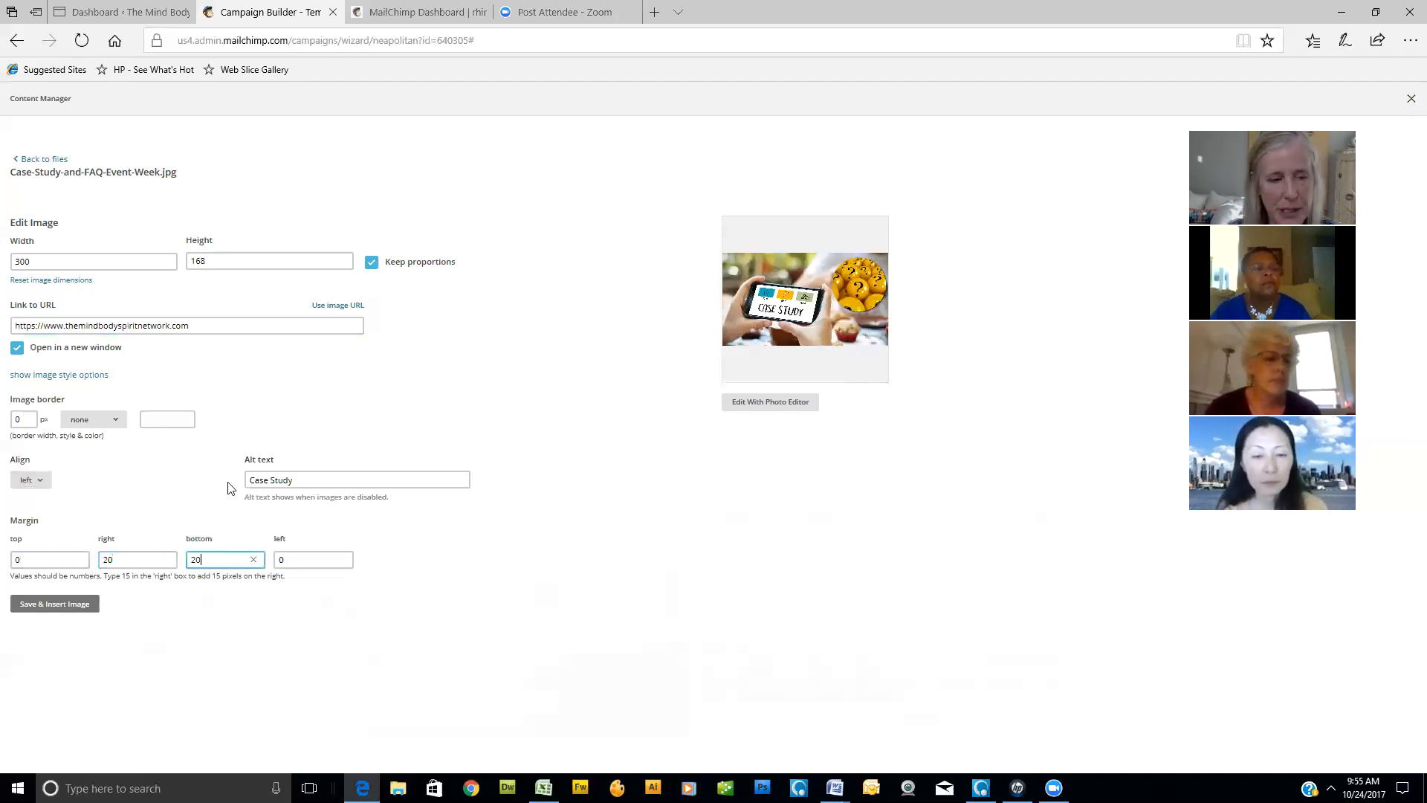
key("Tab")
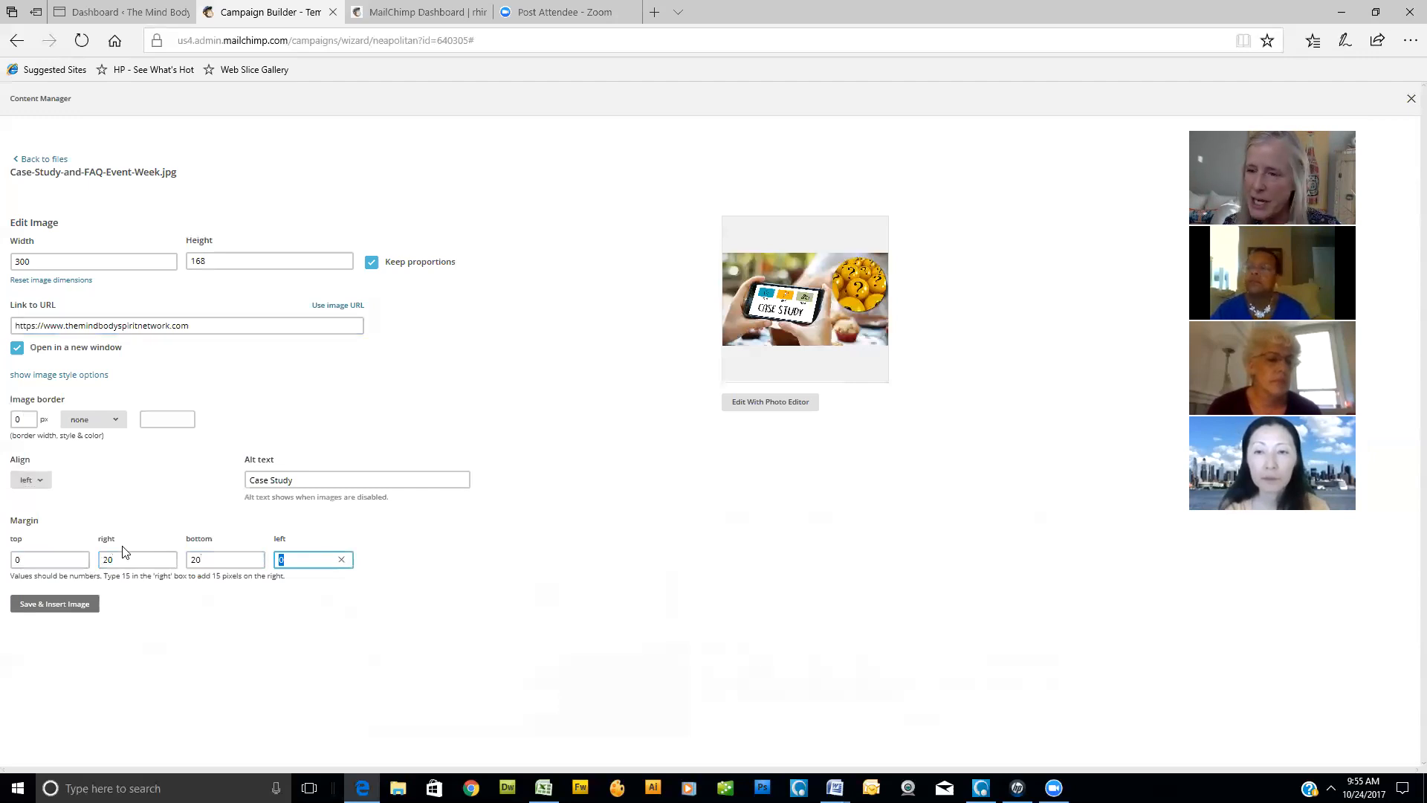
left_click(69, 608)
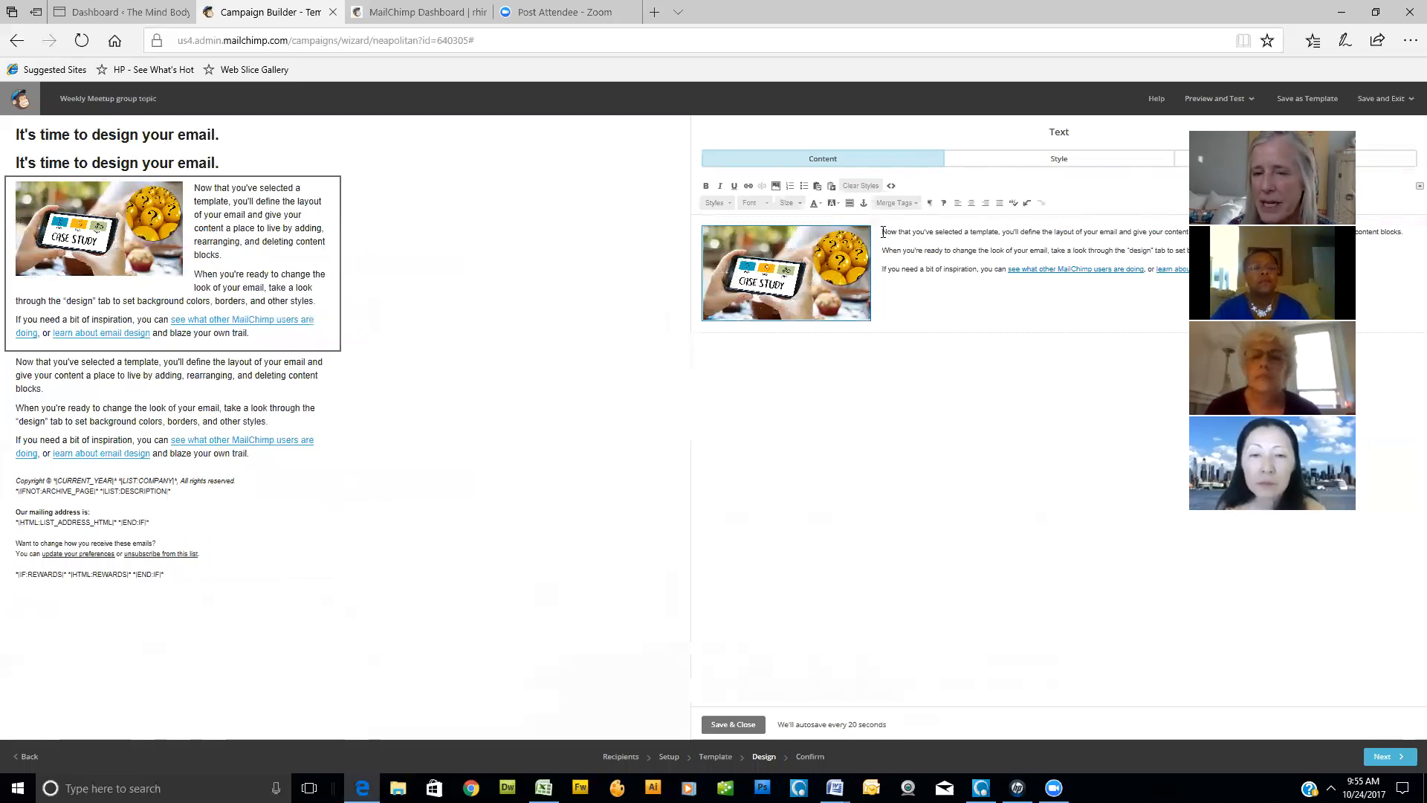
- Load themindbodyspiritnetwork.com in place of the Zoom page and copy its full web address
left_click_drag(882, 231, 999, 231)
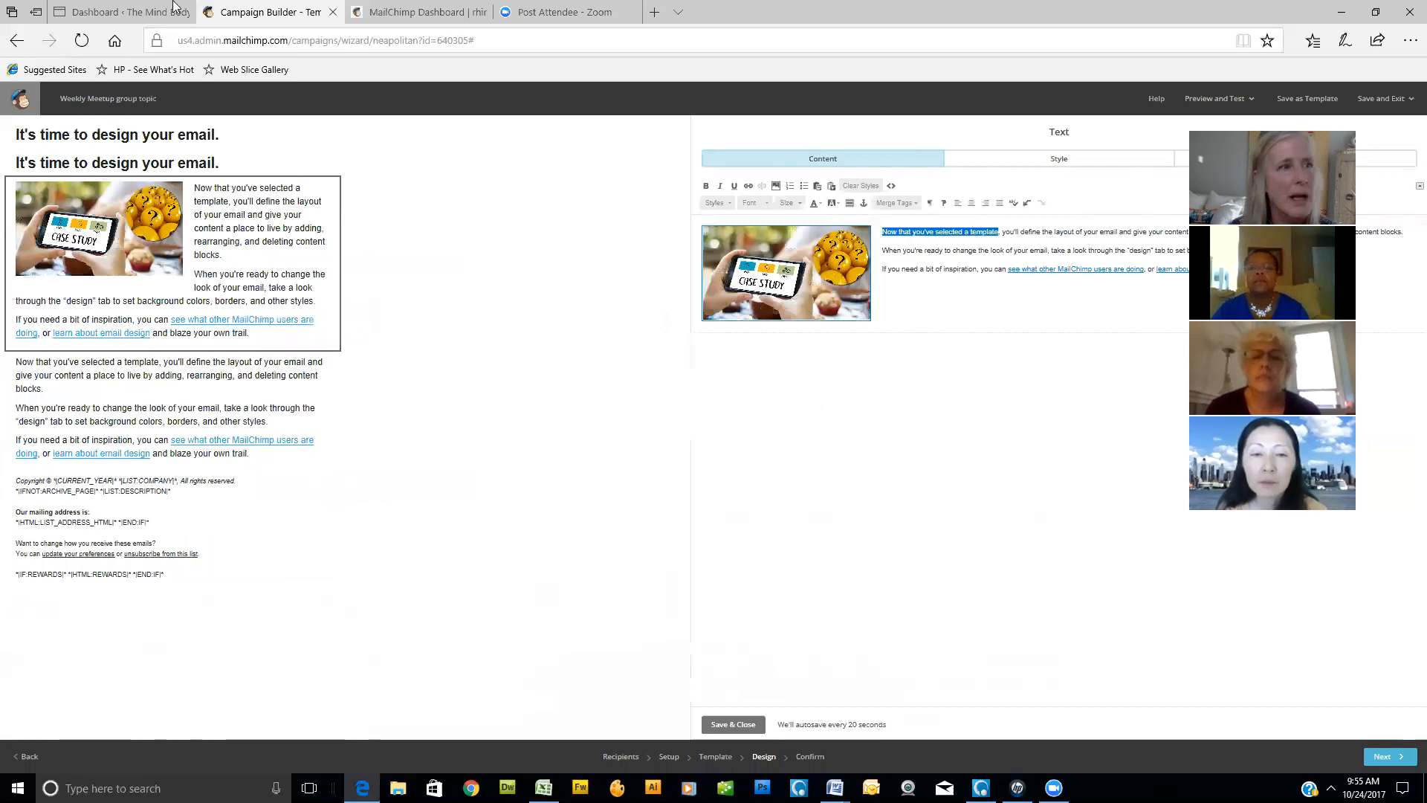
left_click(434, 19)
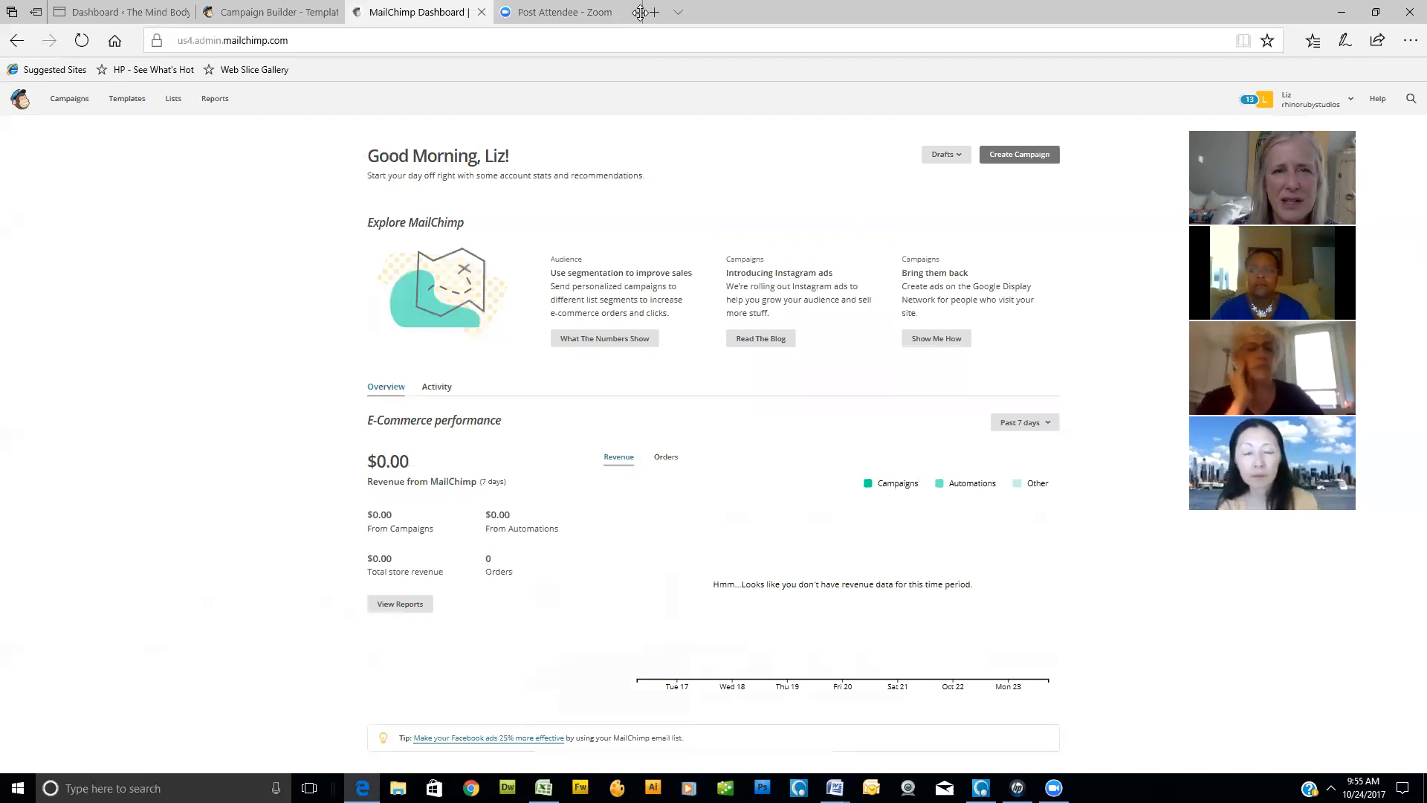
left_click(554, 14)
left_click(507, 39)
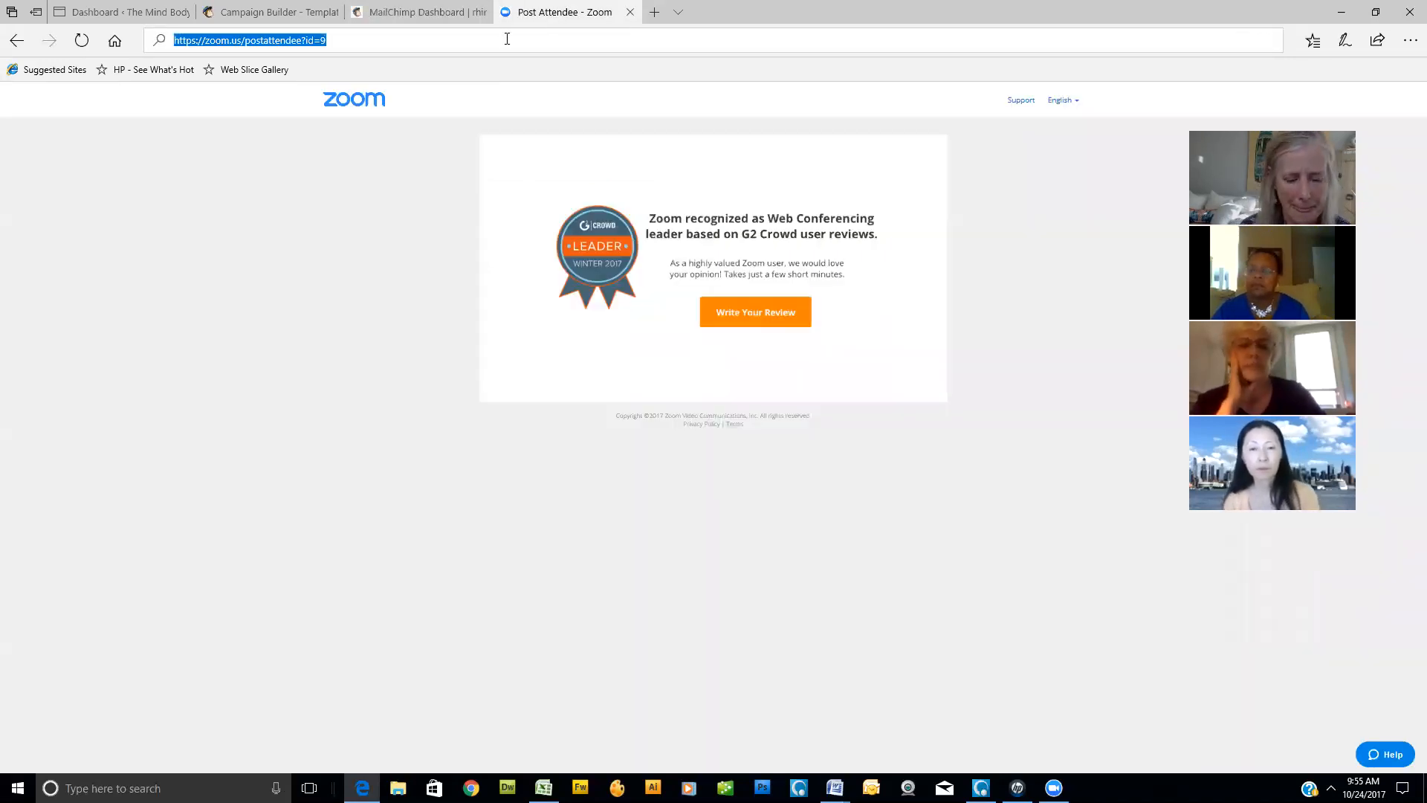
type("themindbodyspiritnetwork.com/")
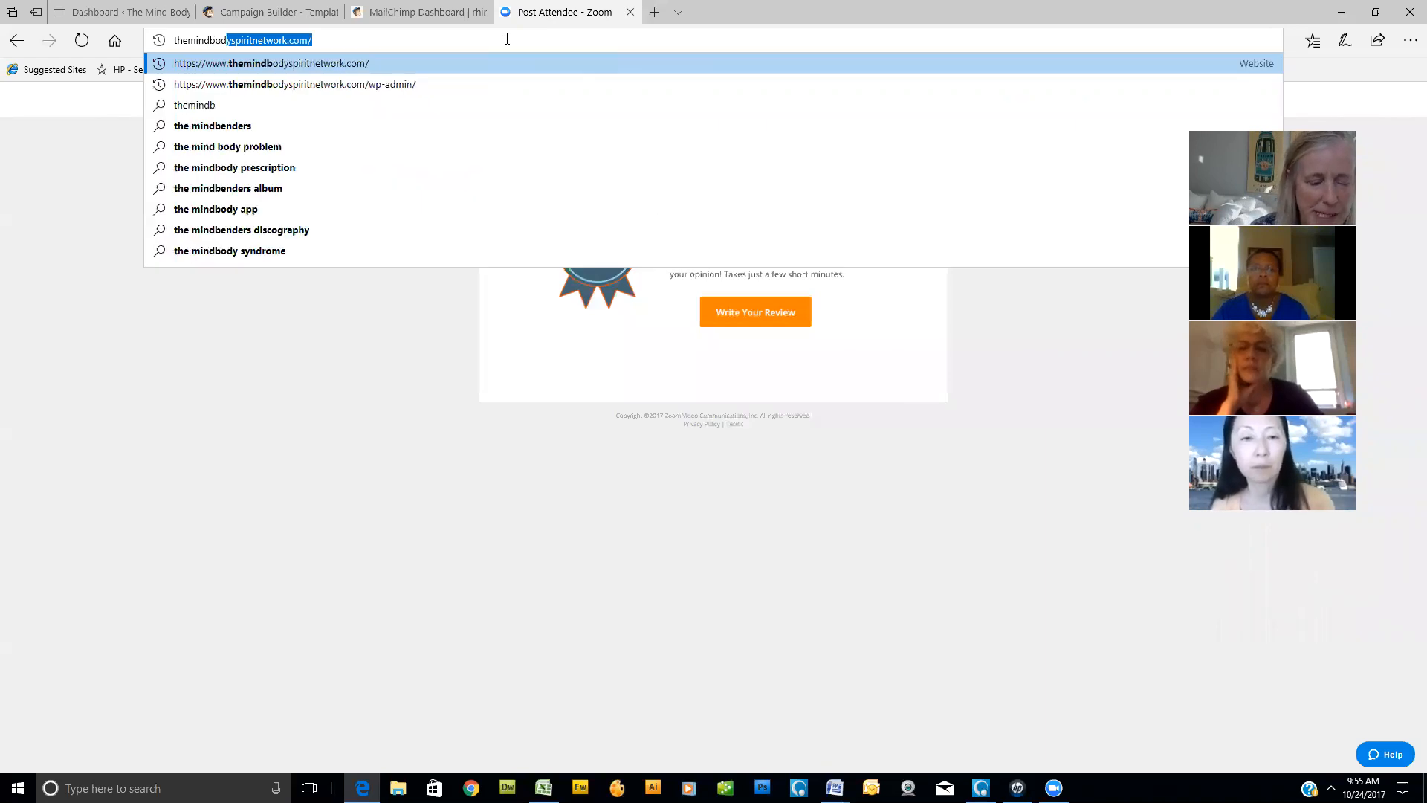
key("Return")
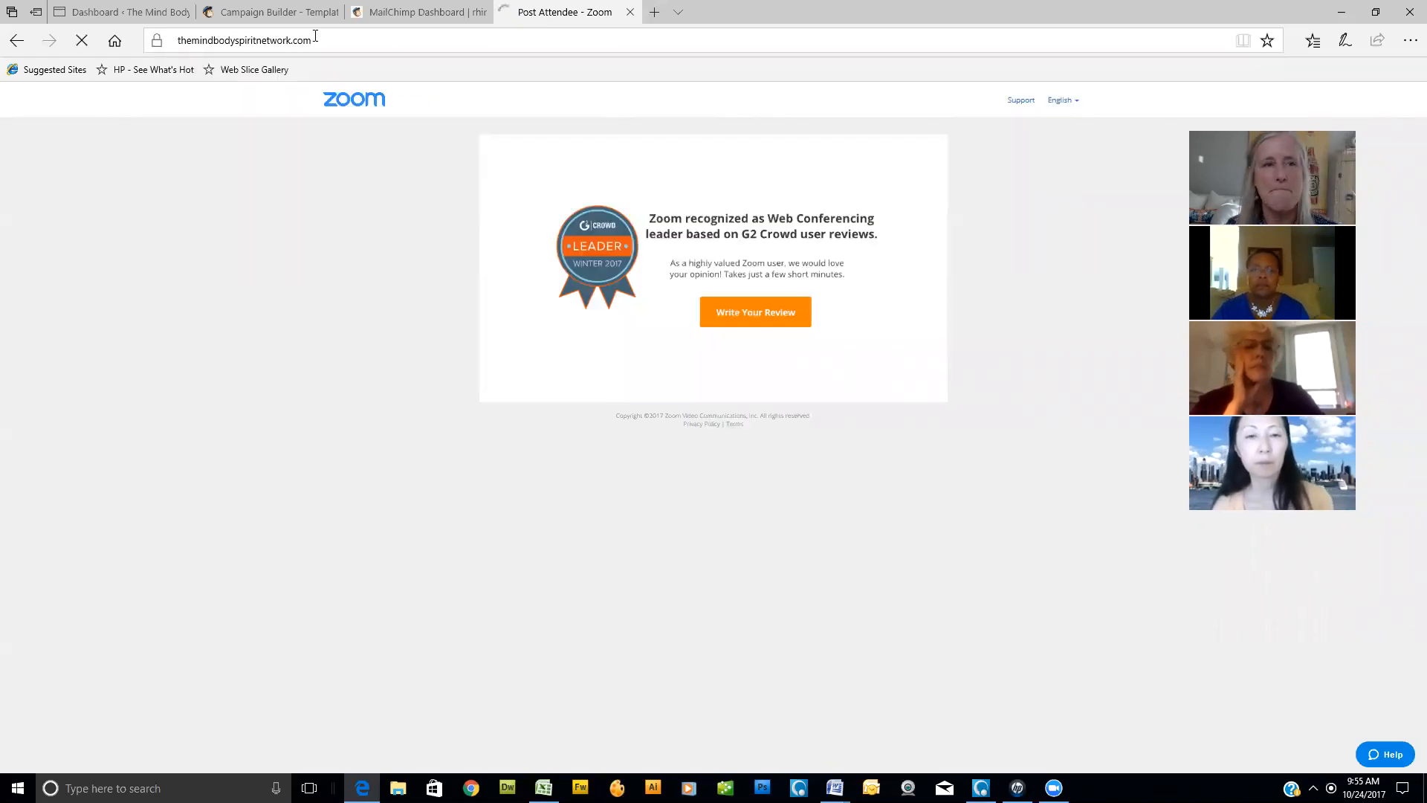
left_click(420, 35)
key("ctrl+c")
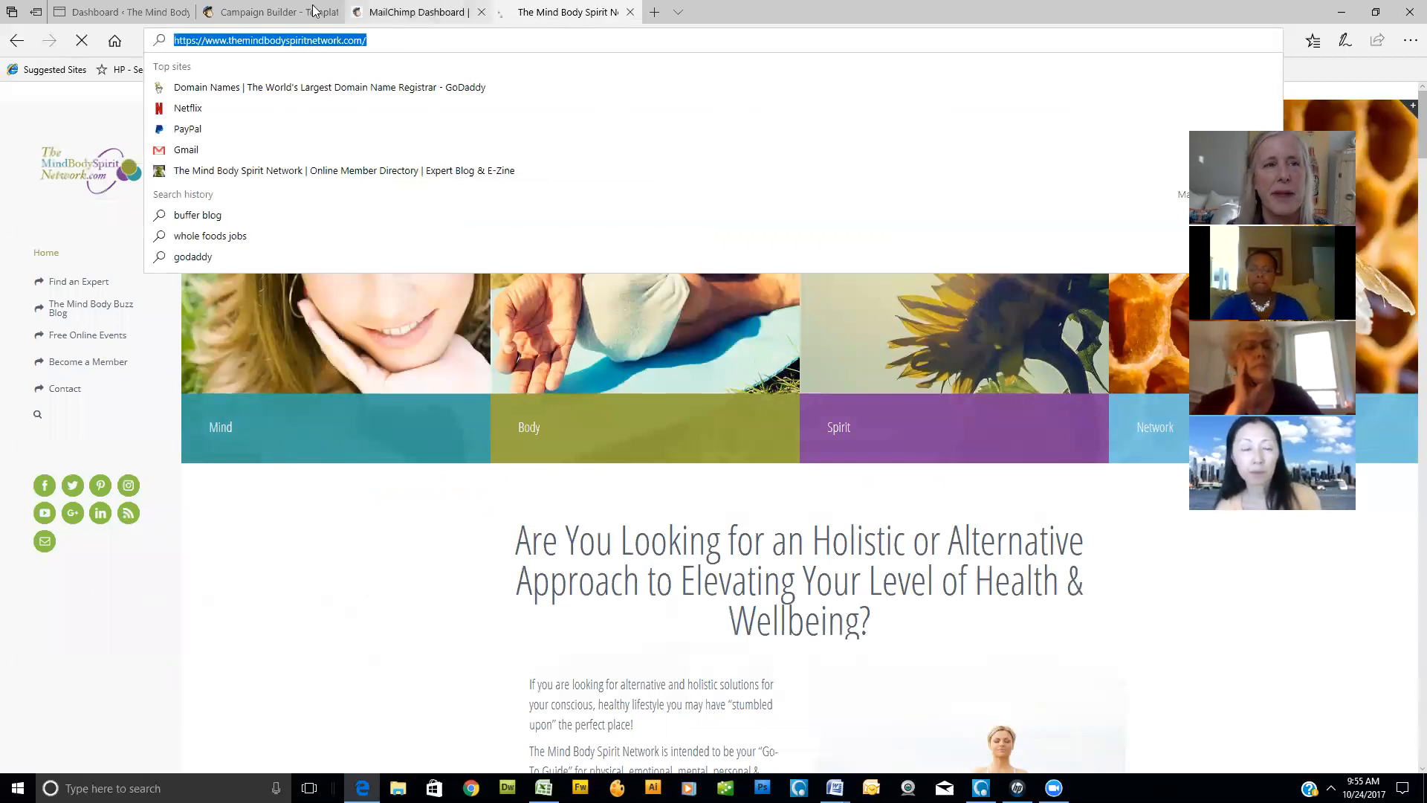
left_click(275, 12)
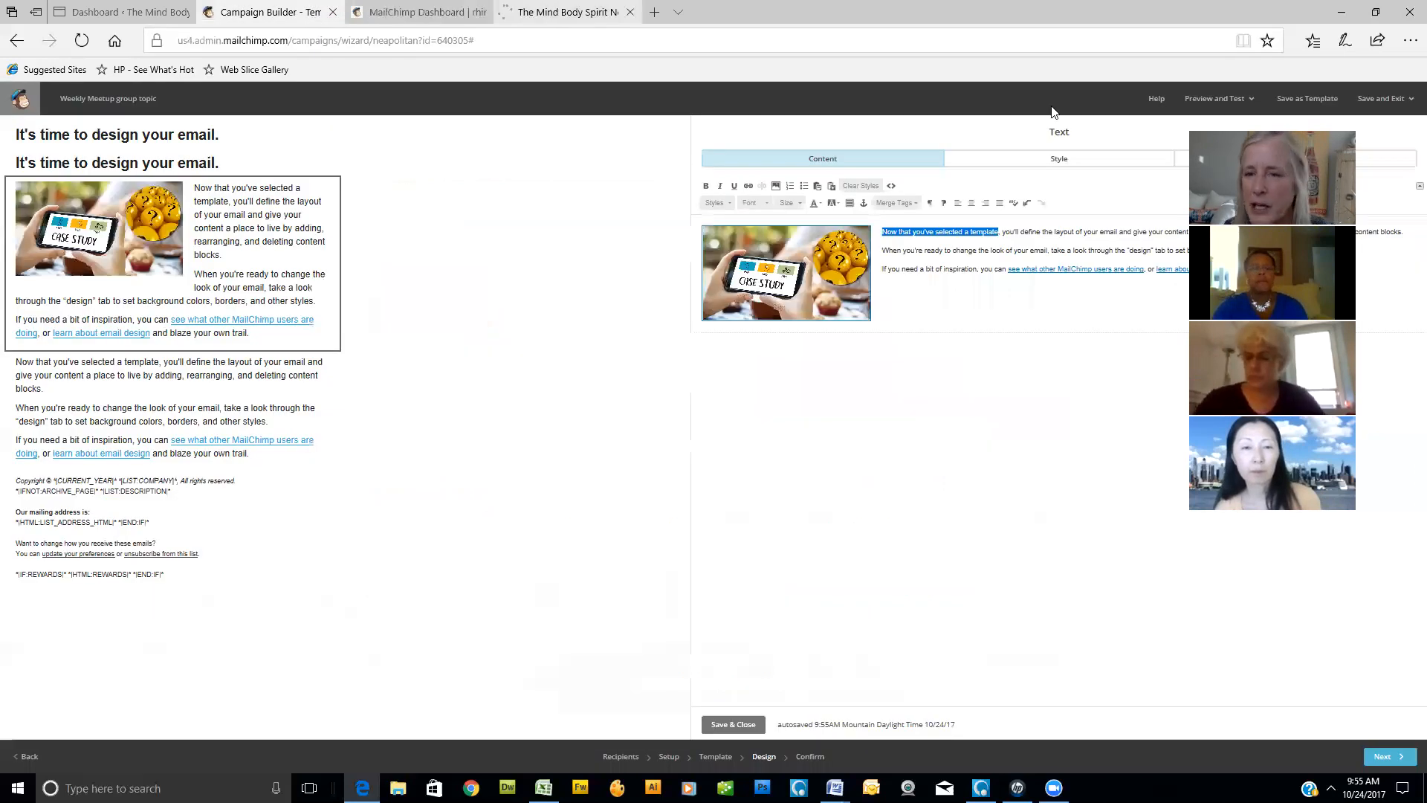
left_click_drag(1002, 232, 1075, 233)
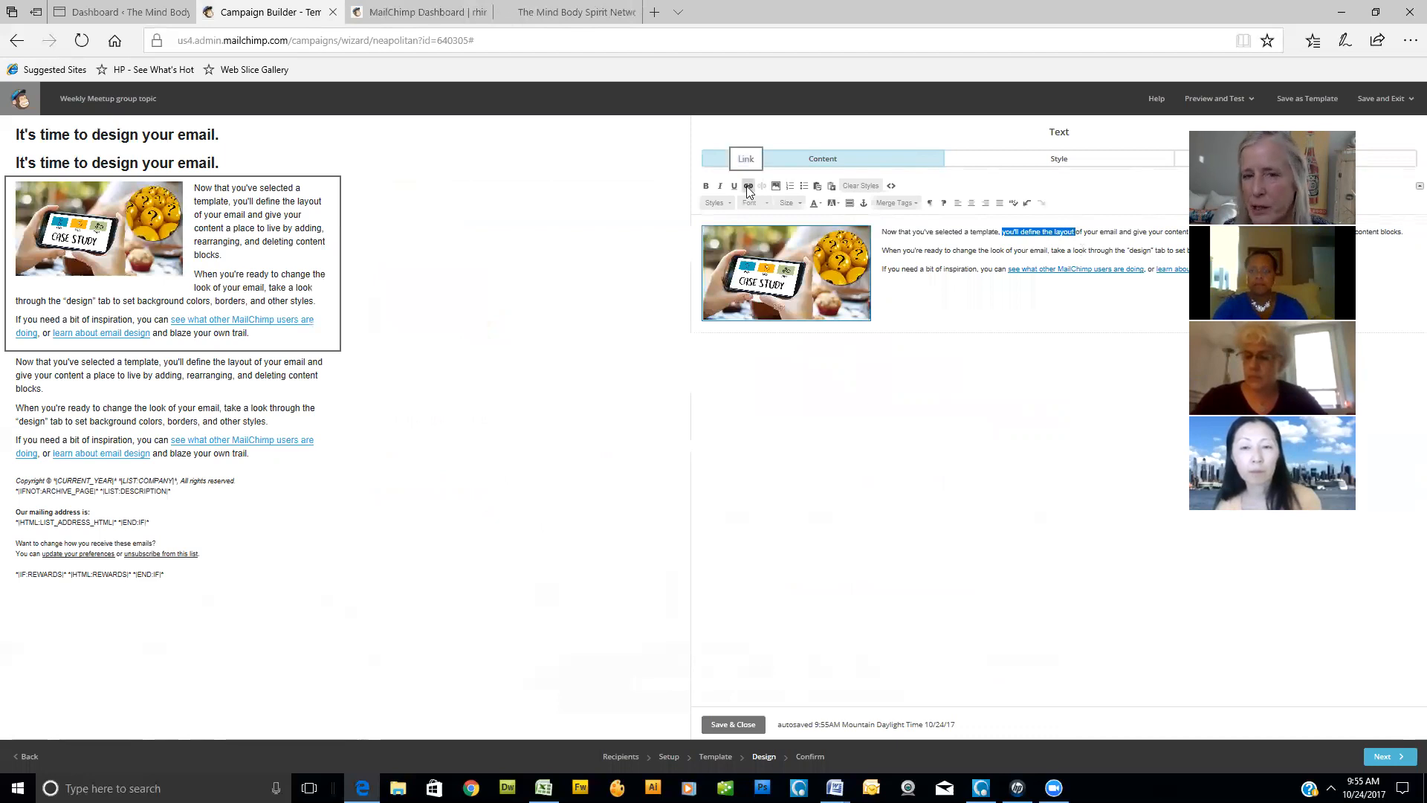
left_click(749, 187)
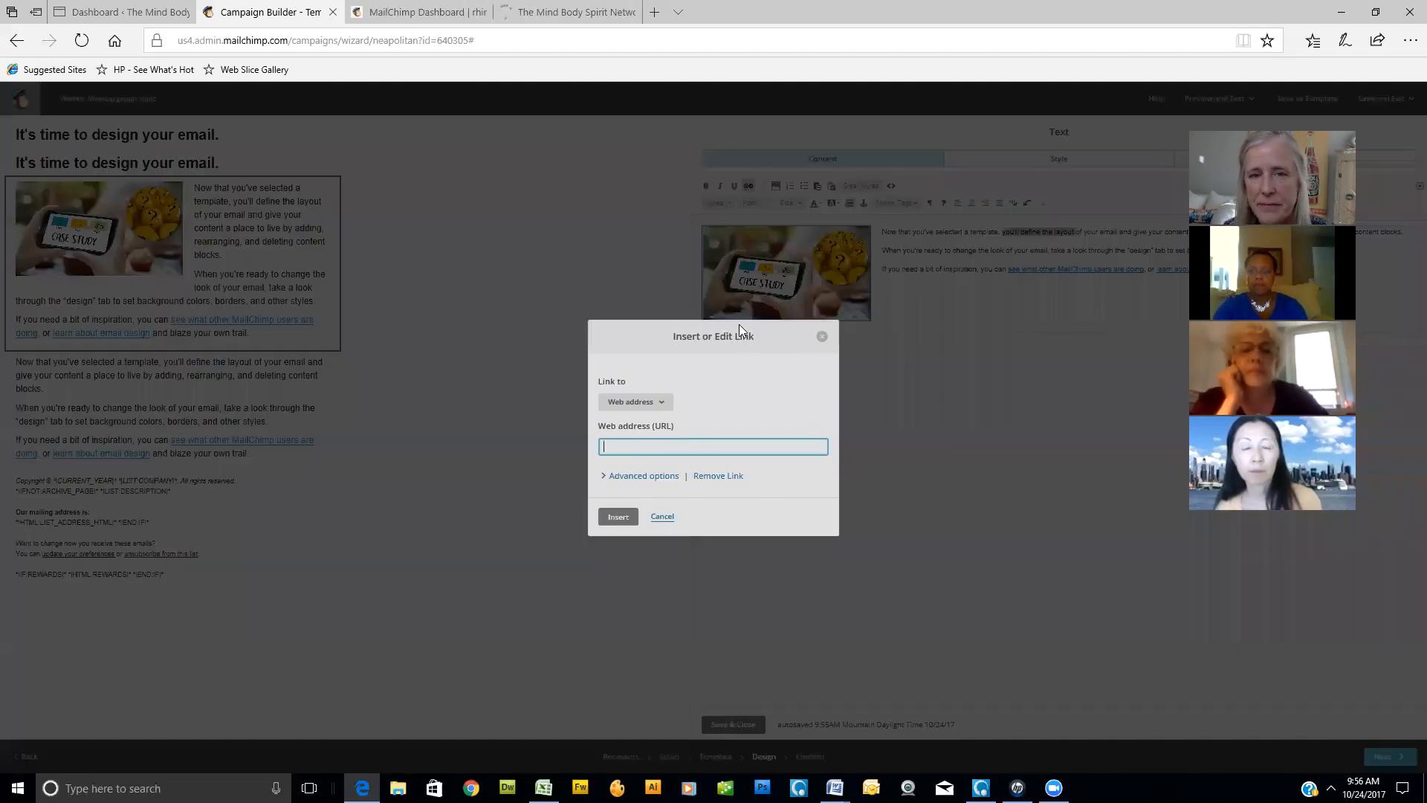
key("ctrl+v")
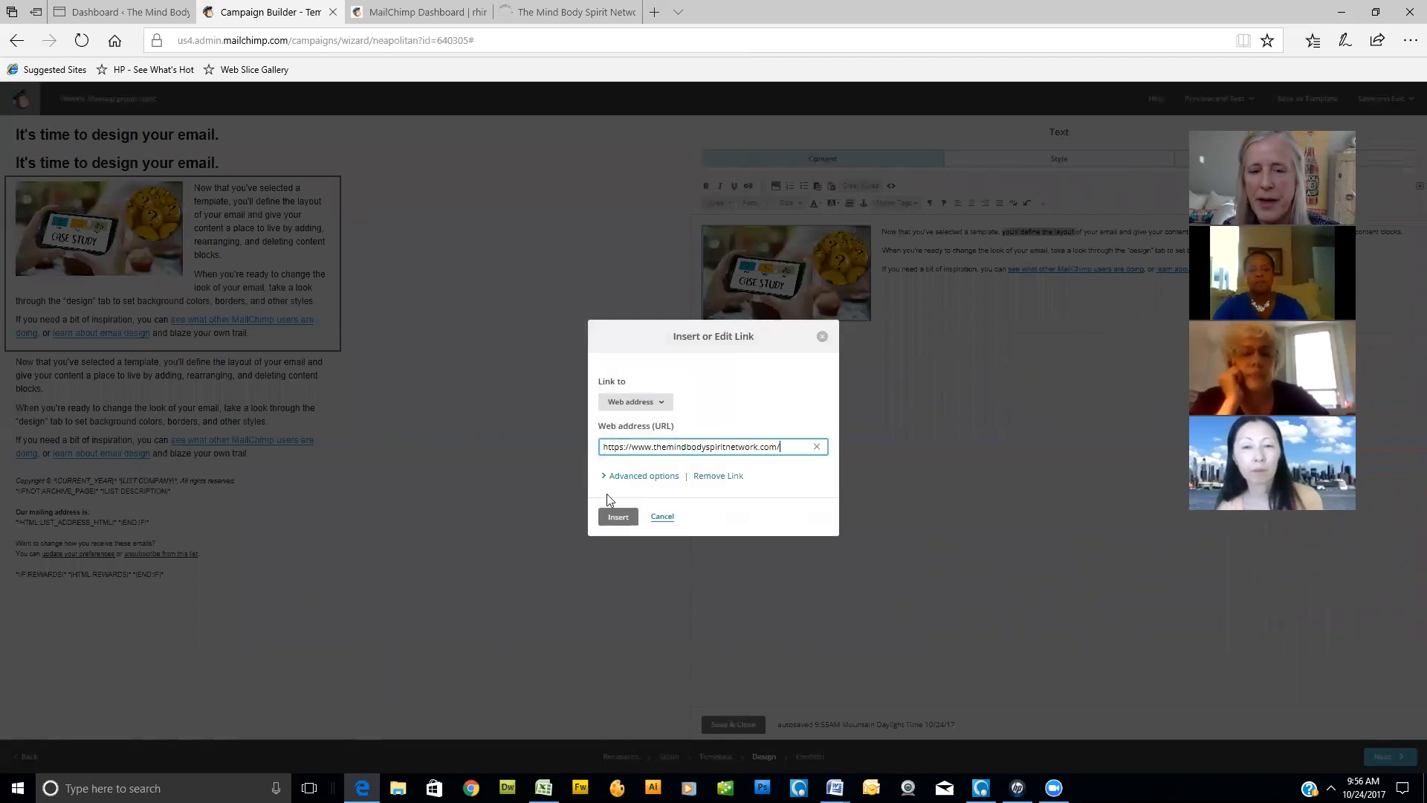
left_click(618, 518)
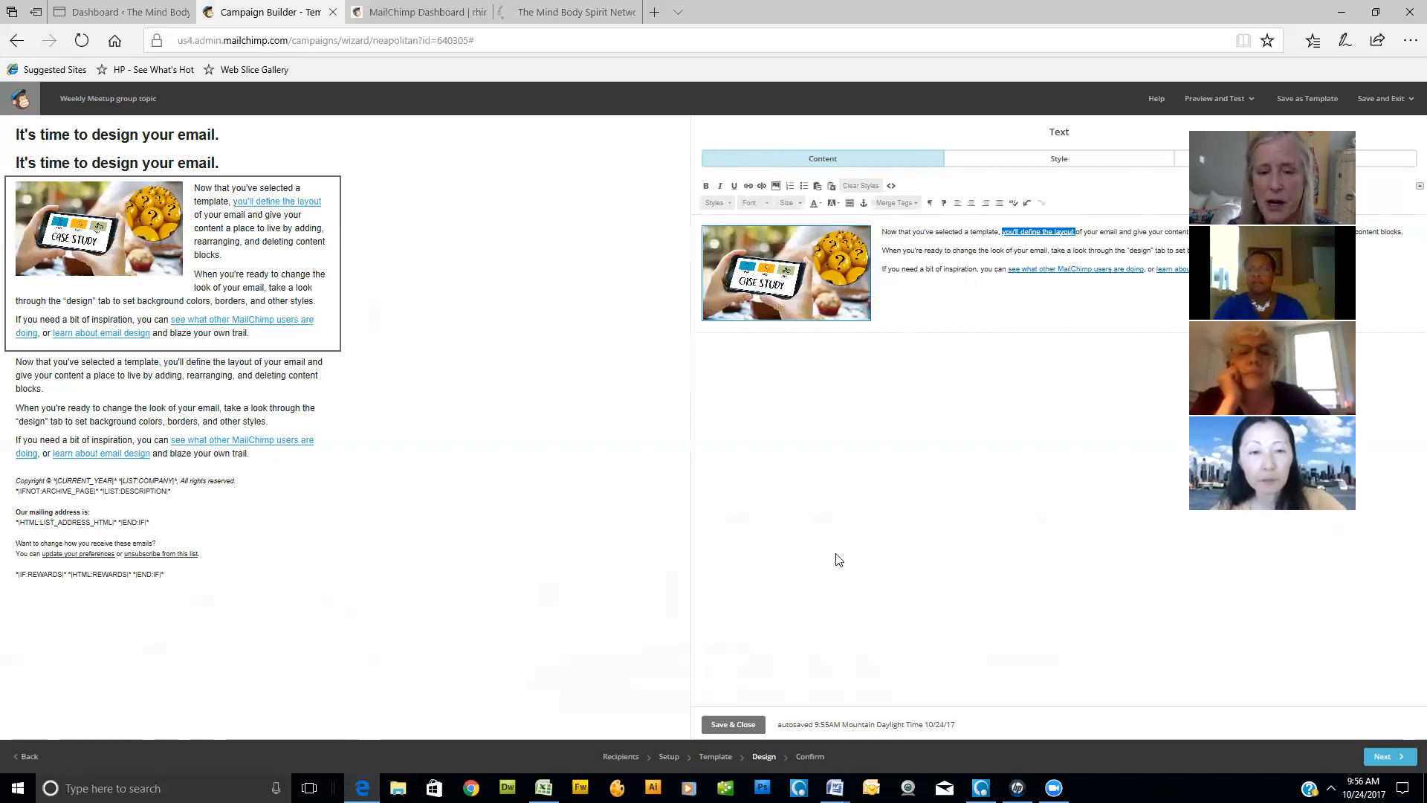
left_click(733, 724)
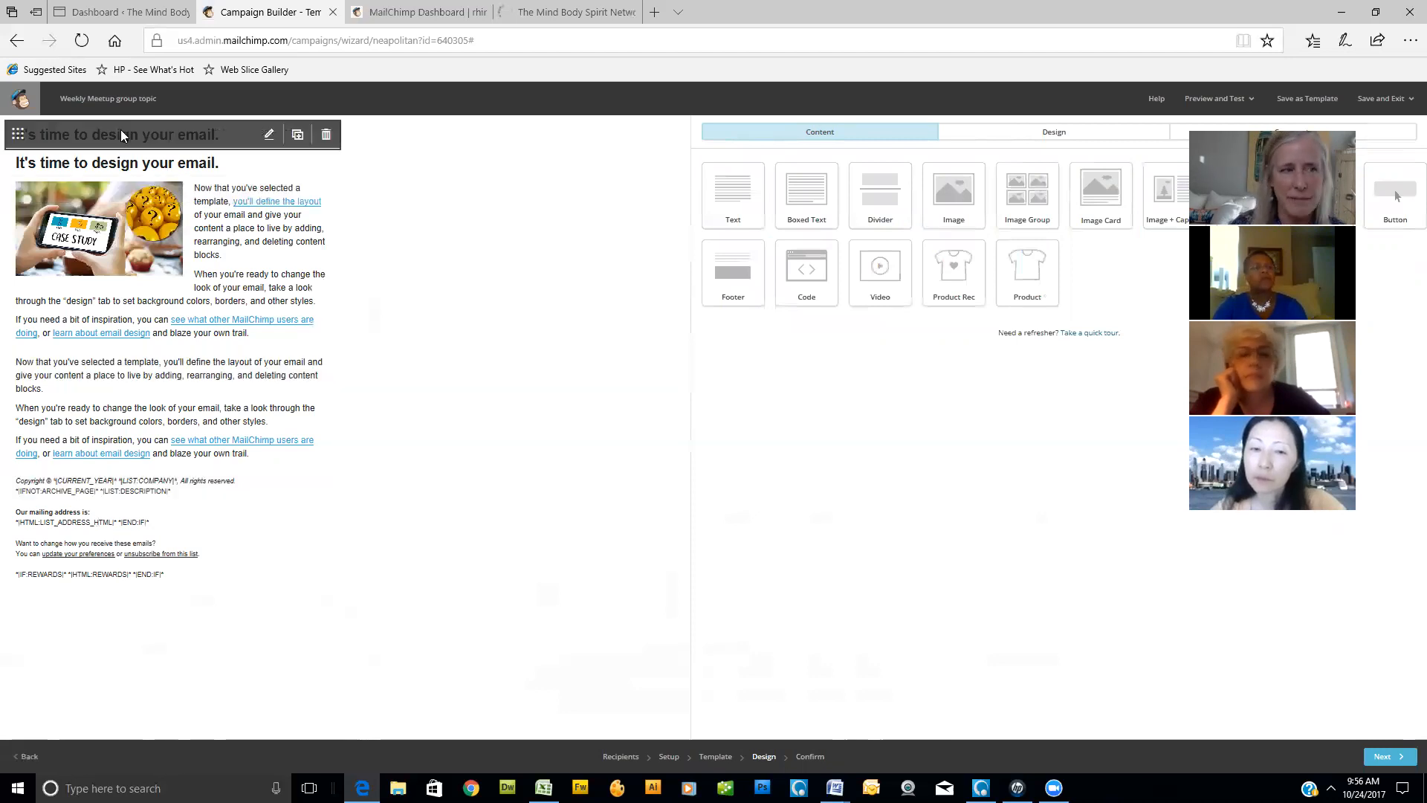
- Delete the upper of the two "It's time to design your email." heading blocks
left_click(326, 136)
left_click(592, 475)
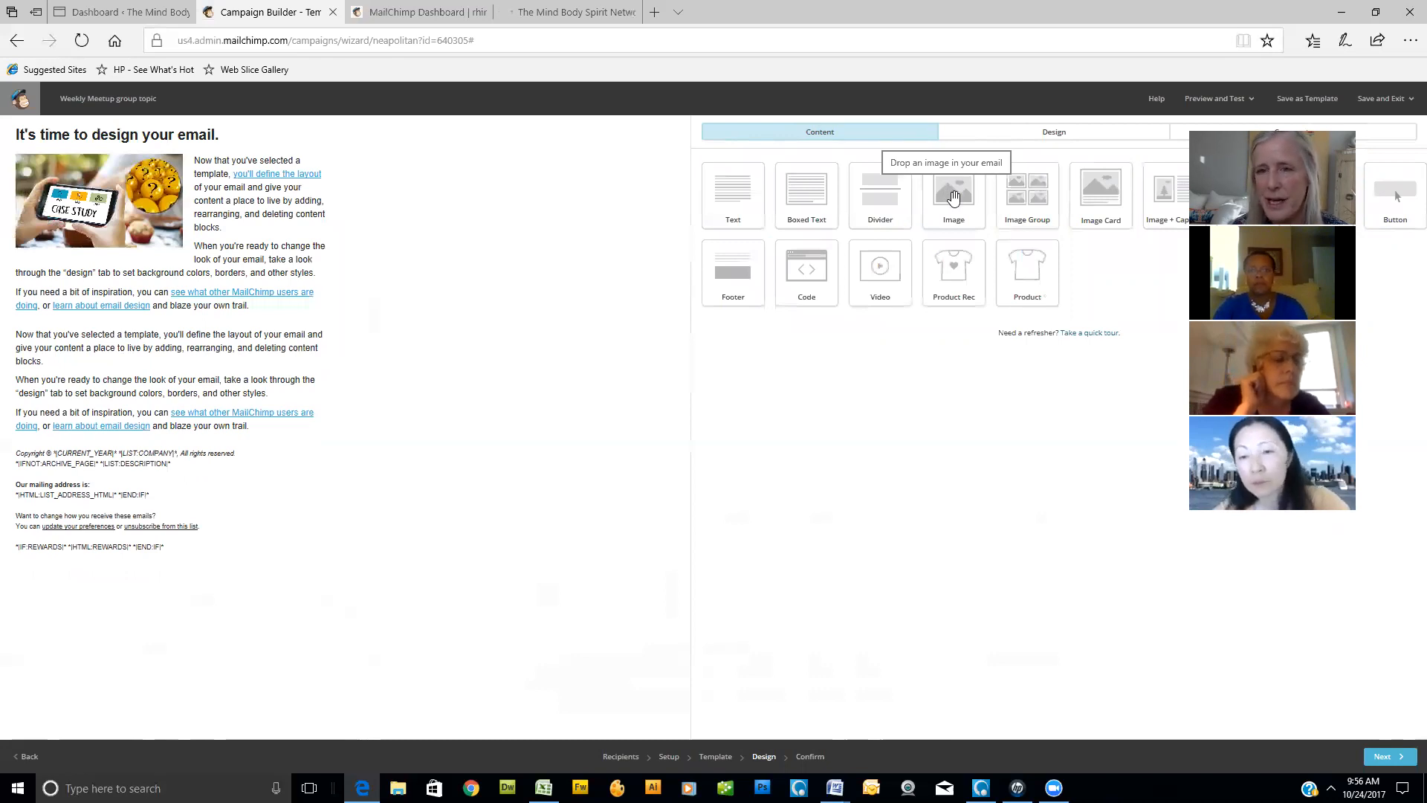
- Add an empty image block at the start of the email and a divider block directly below it
left_click_drag(949, 196, 441, 204)
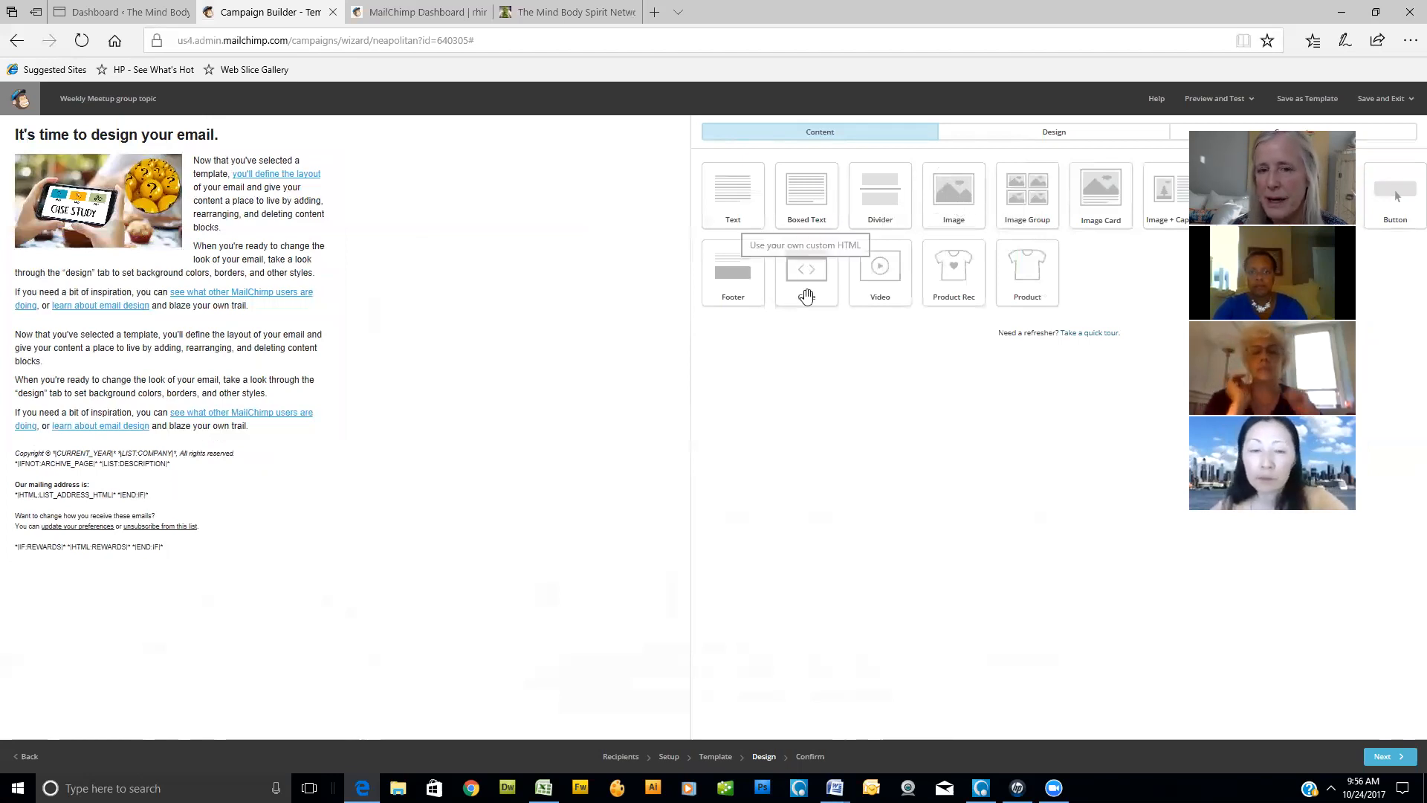
left_click_drag(870, 193, 498, 188)
left_click_drag(952, 216, 274, 137)
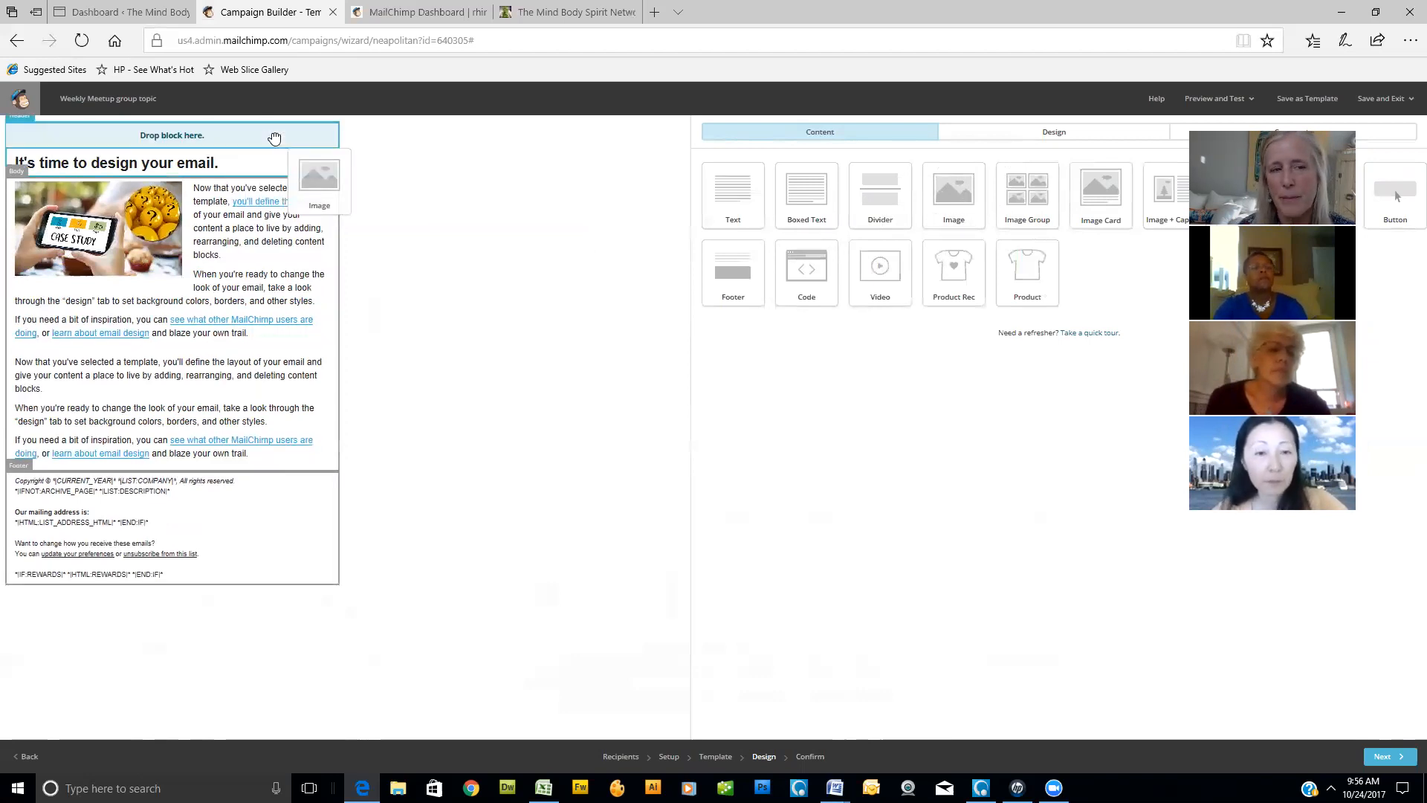
left_click_drag(274, 137, 274, 138)
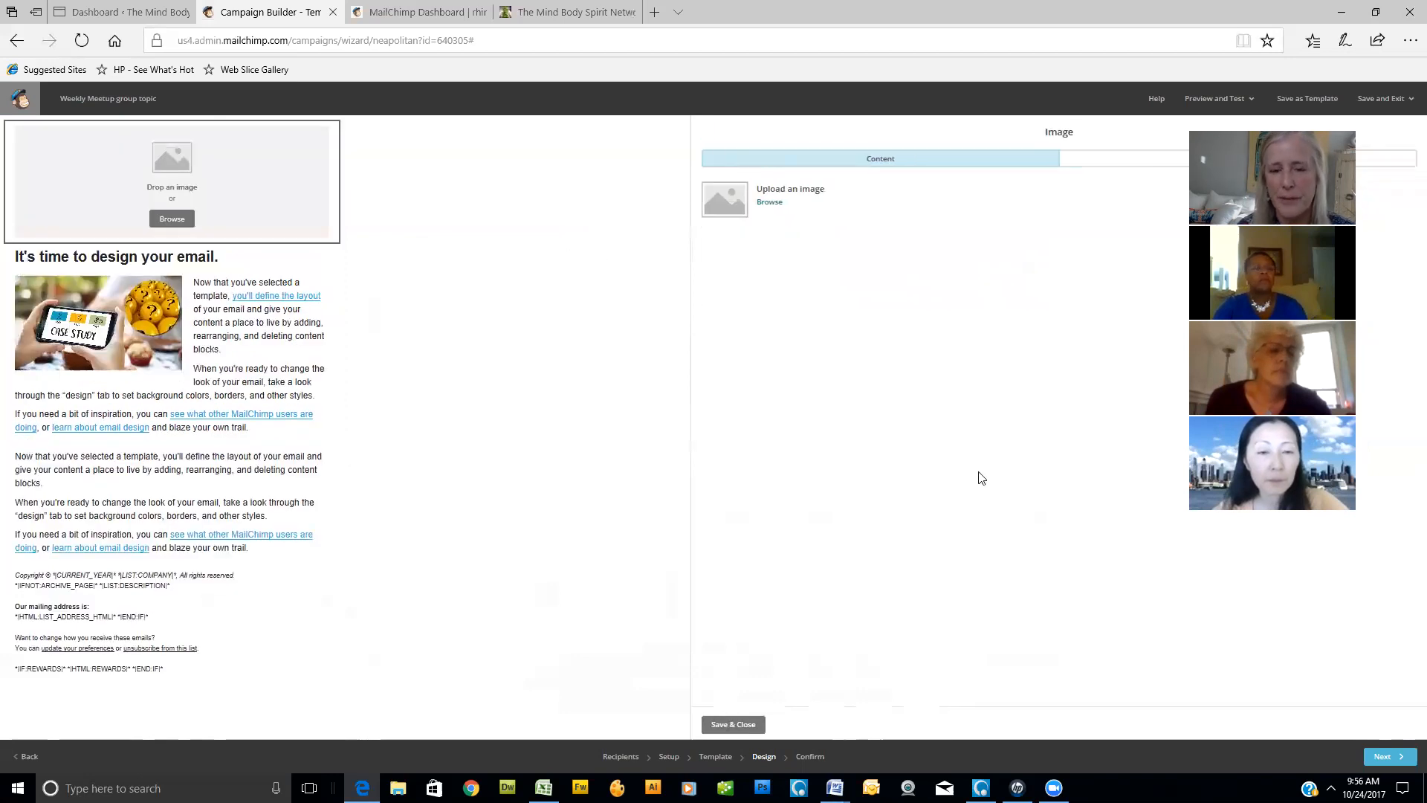
left_click(742, 724)
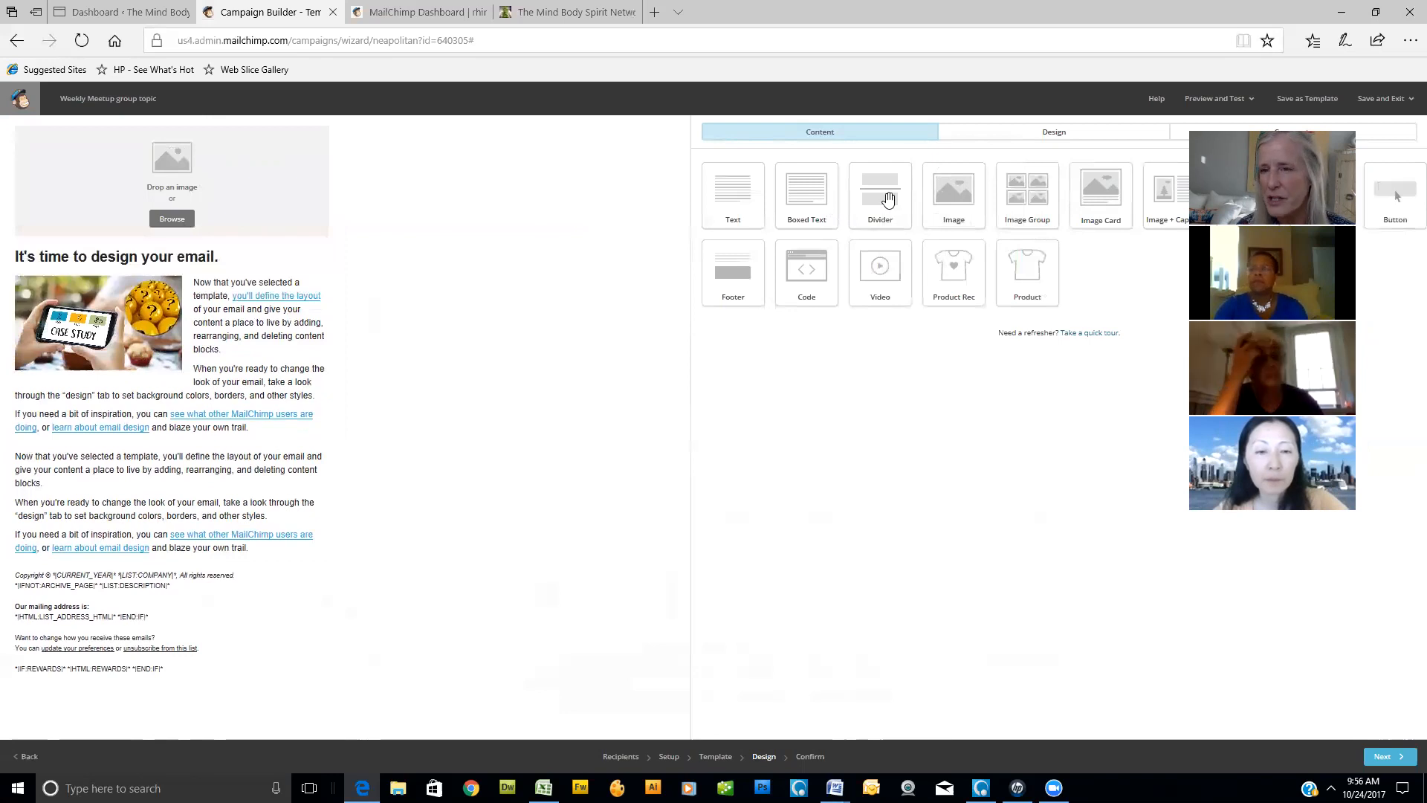
left_click_drag(889, 199, 276, 249)
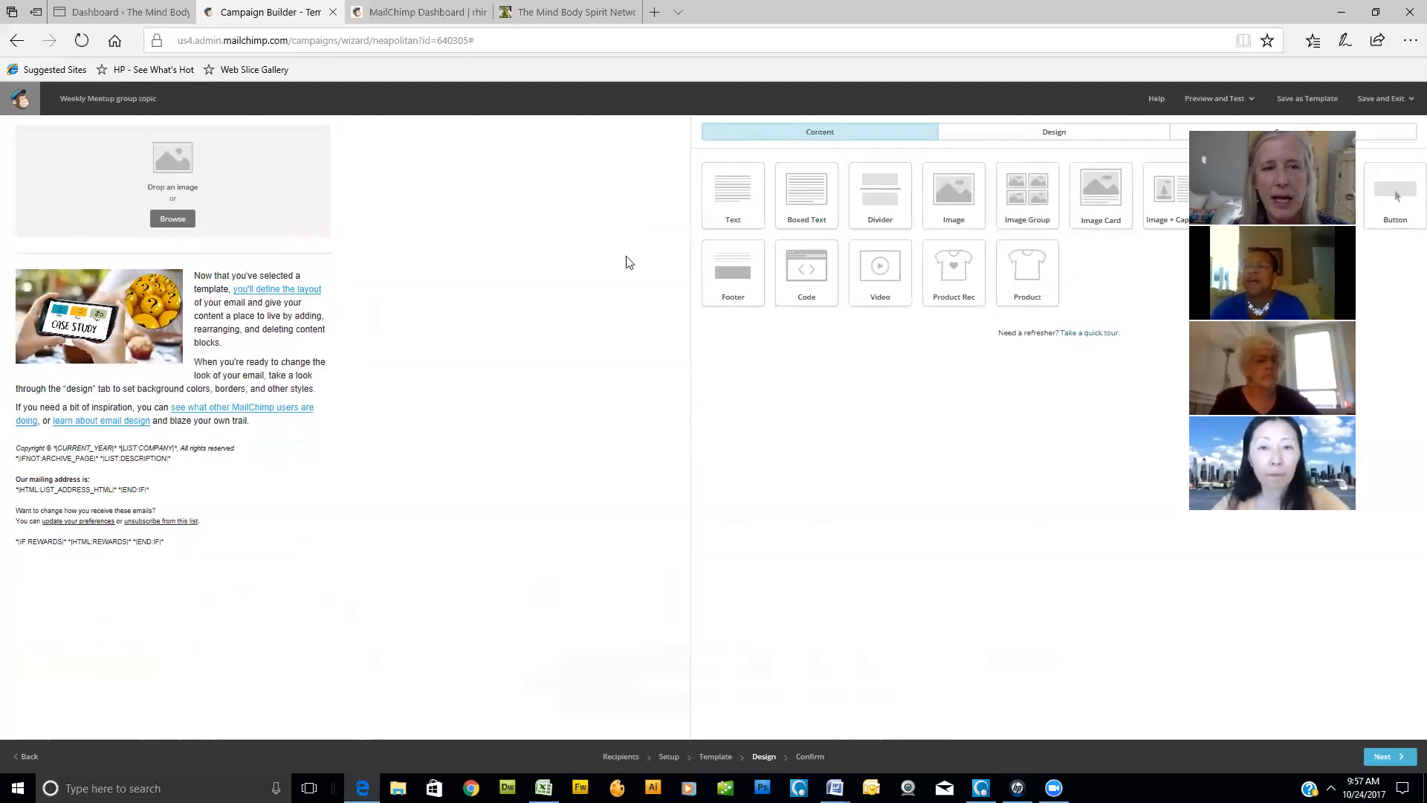
- Open the settings of the divider block below the empty image and set its top and bottom padding to 25 px
mouse_move(277, 257)
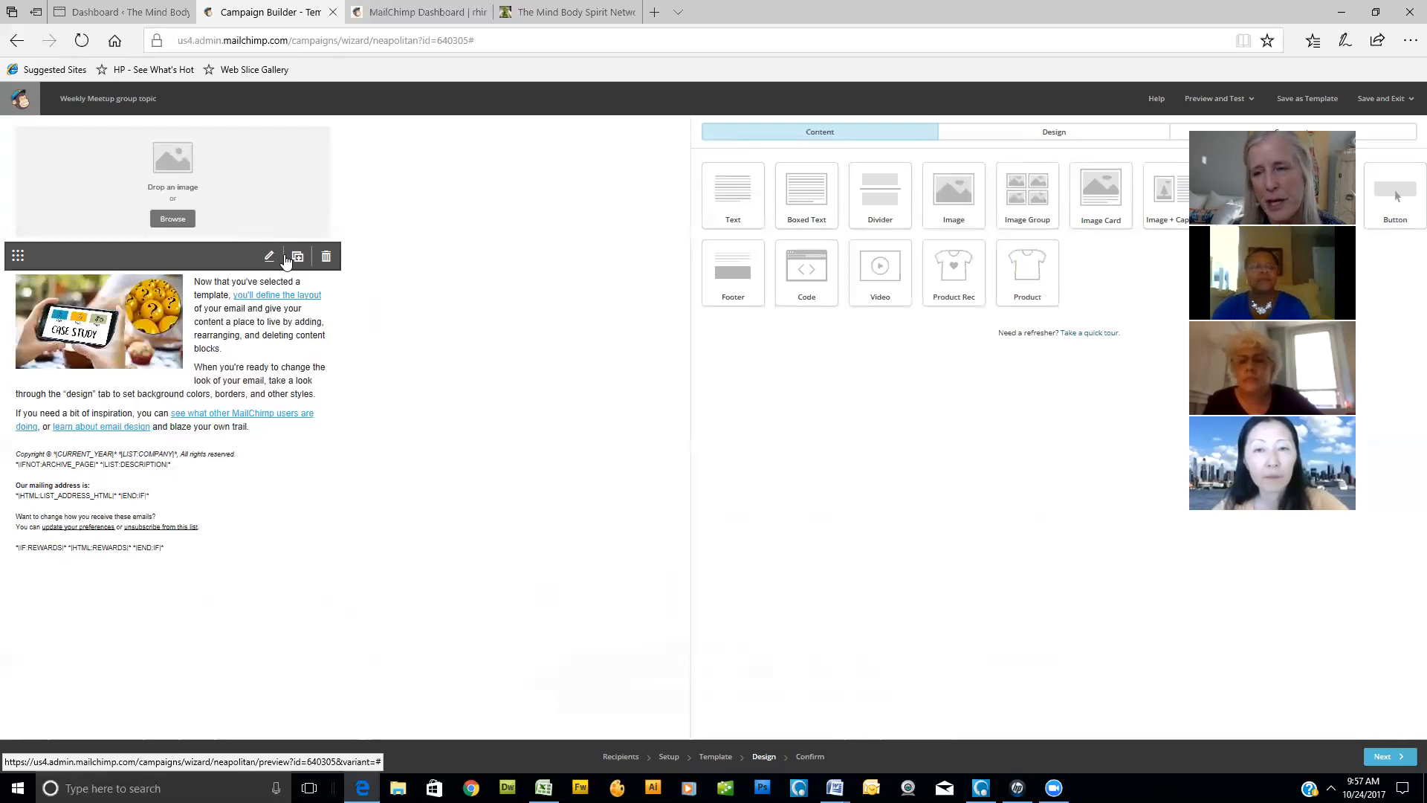
left_click(269, 256)
double_click(710, 233)
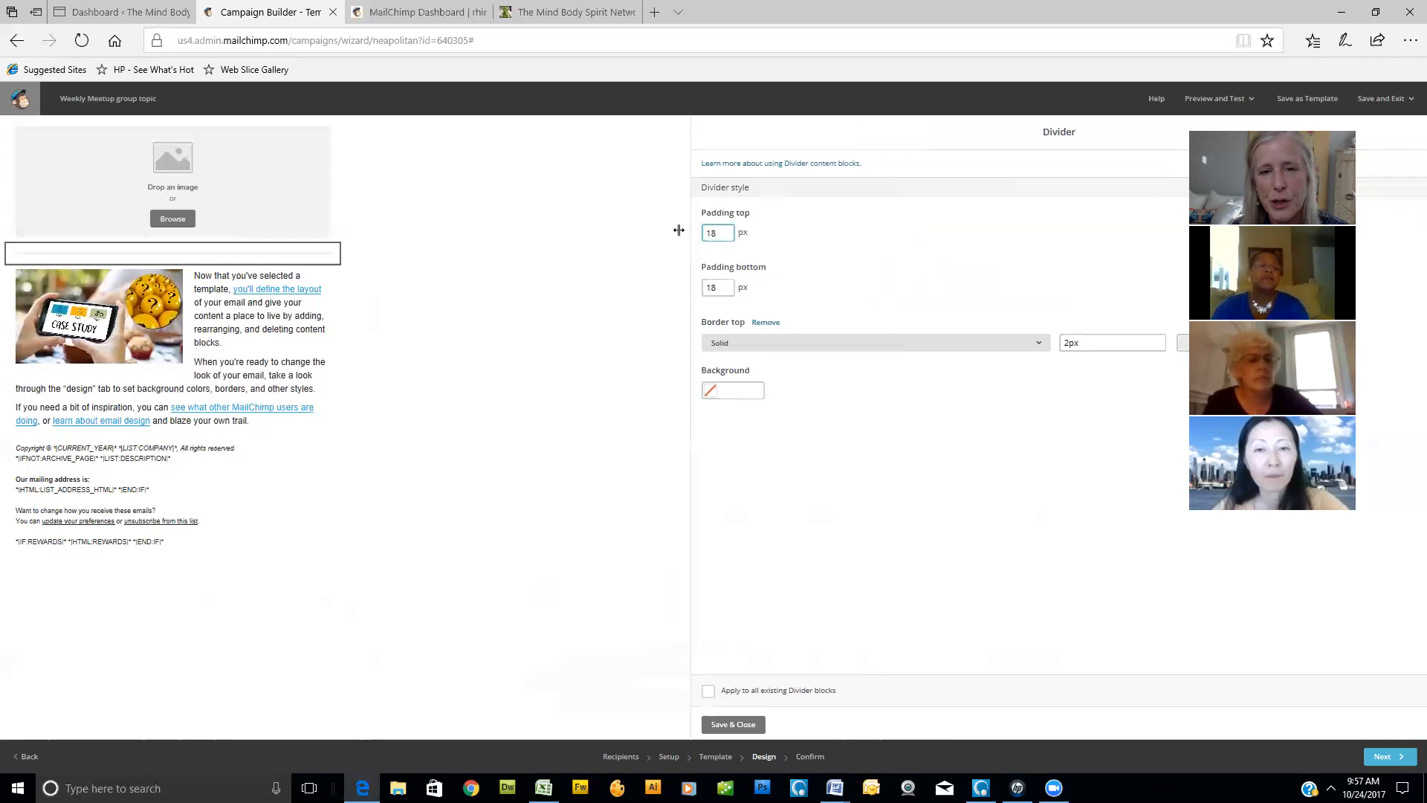
type("25")
key("Tab")
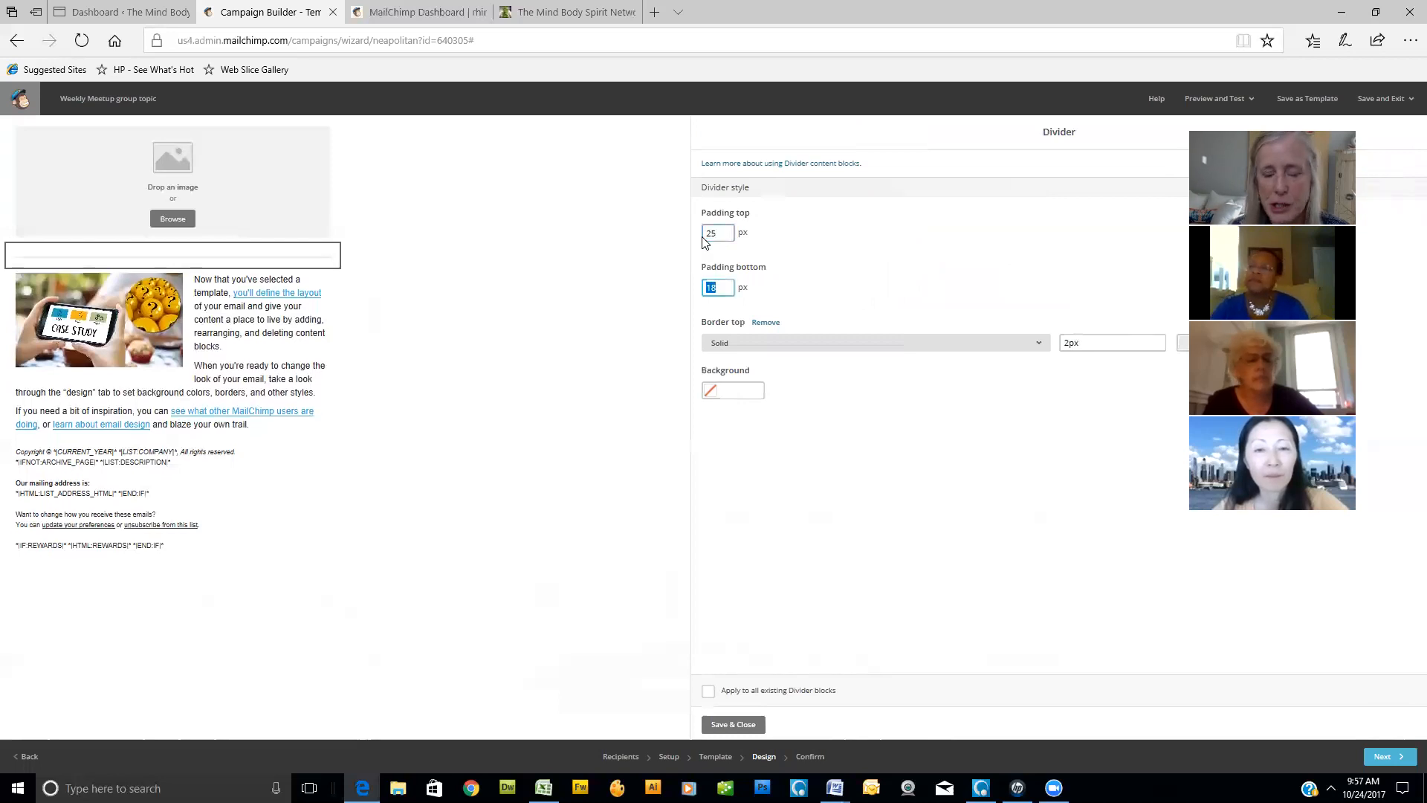
type("25")
key("Tab")
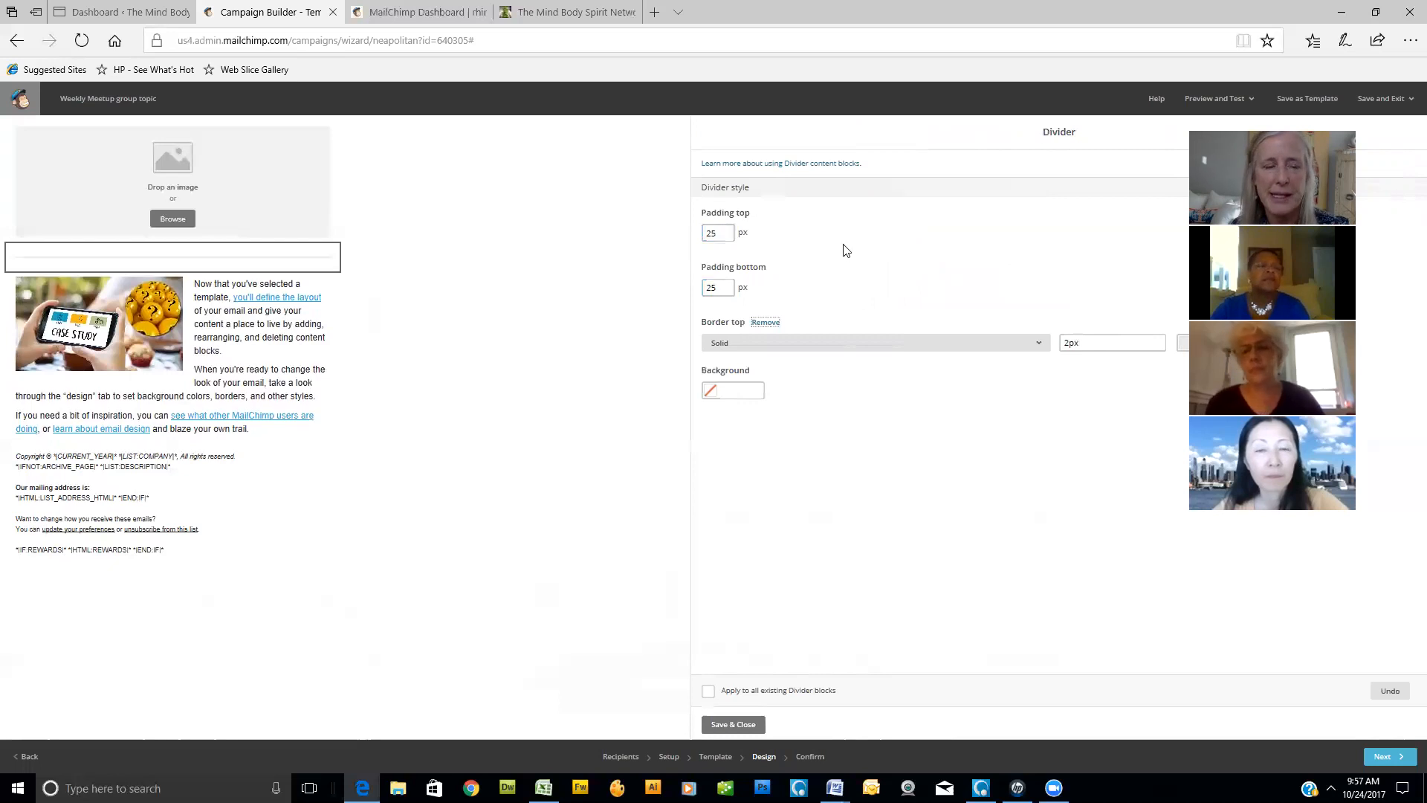
- Set the divider's top and bottom padding to 50 px, and save and close the block
left_click(715, 233)
left_click_drag(715, 232, 659, 236)
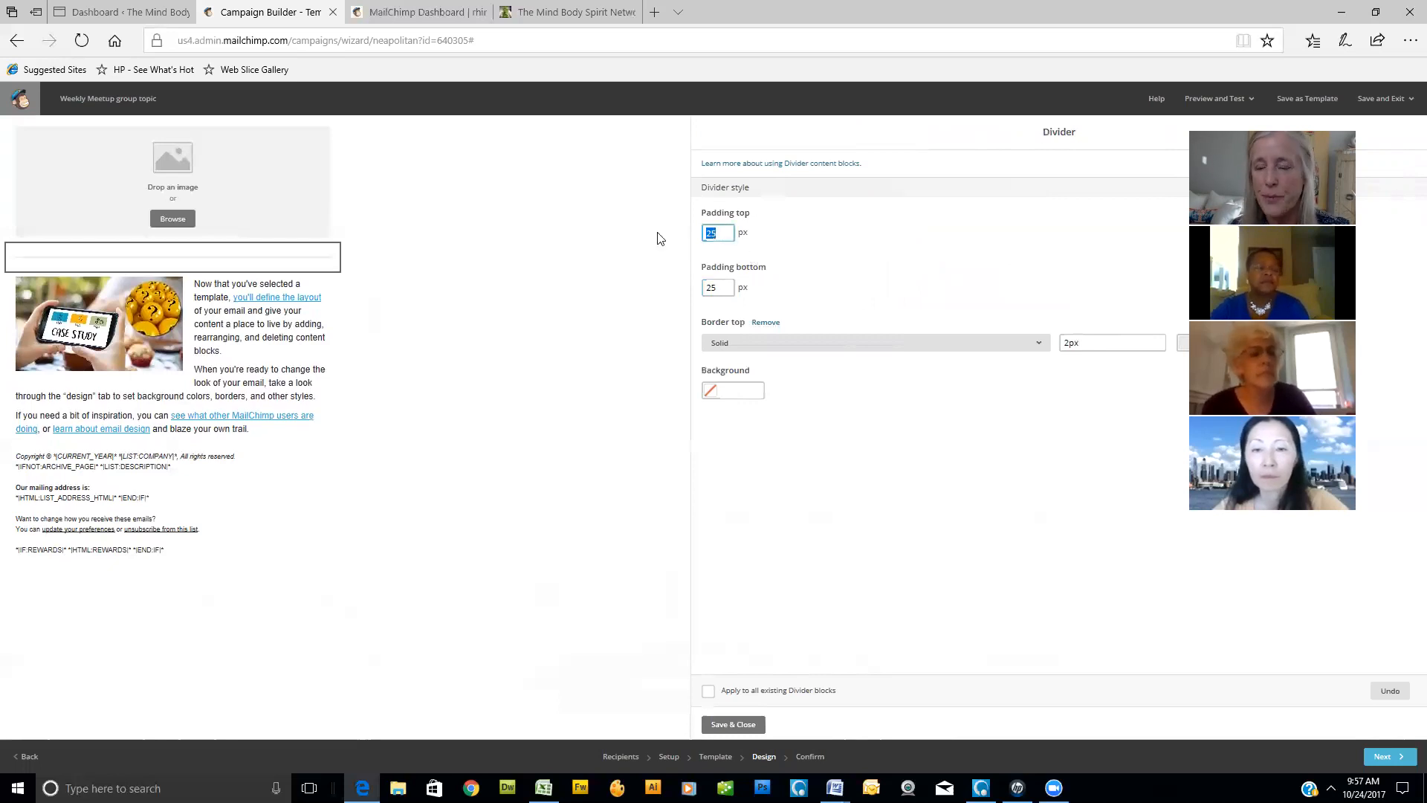
type("5")
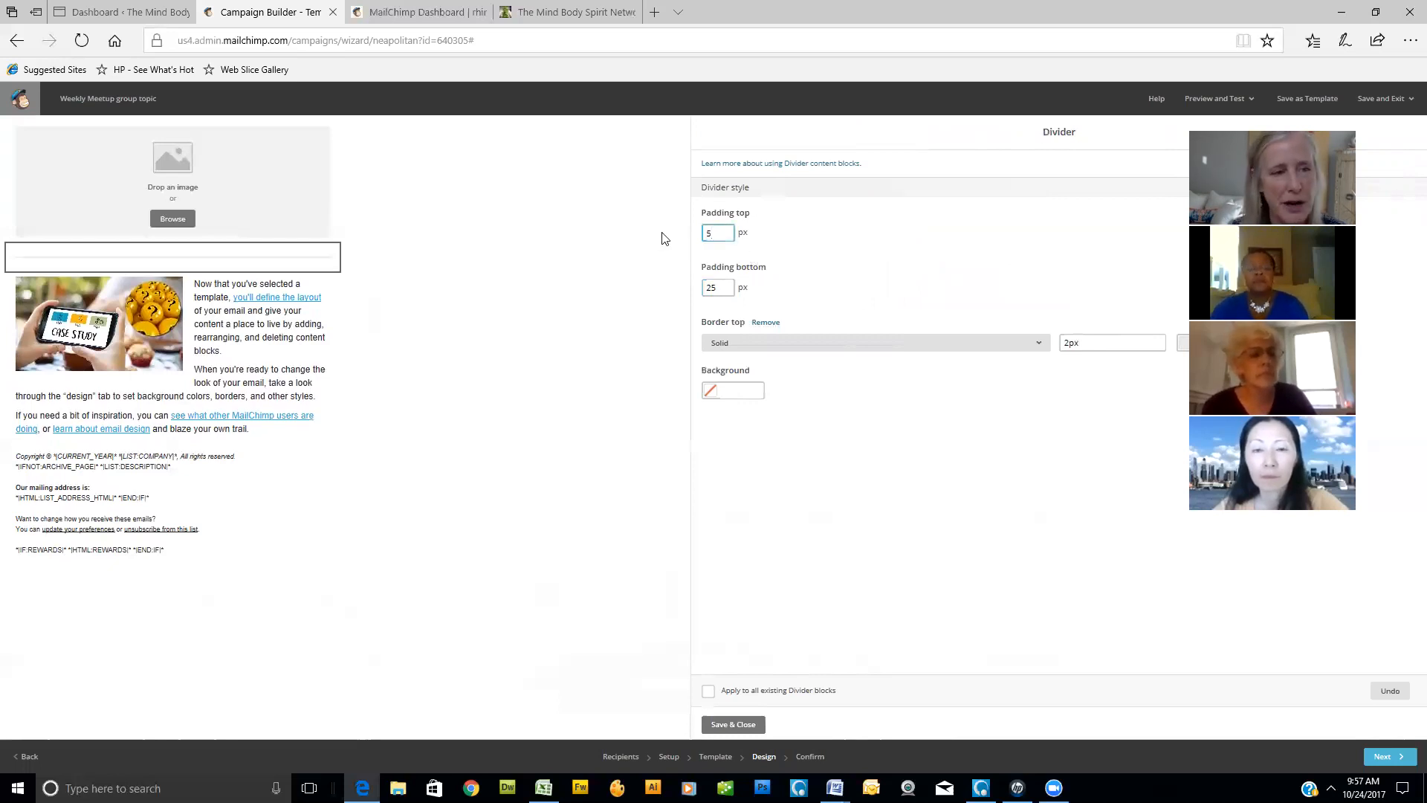
type("0")
key("Tab")
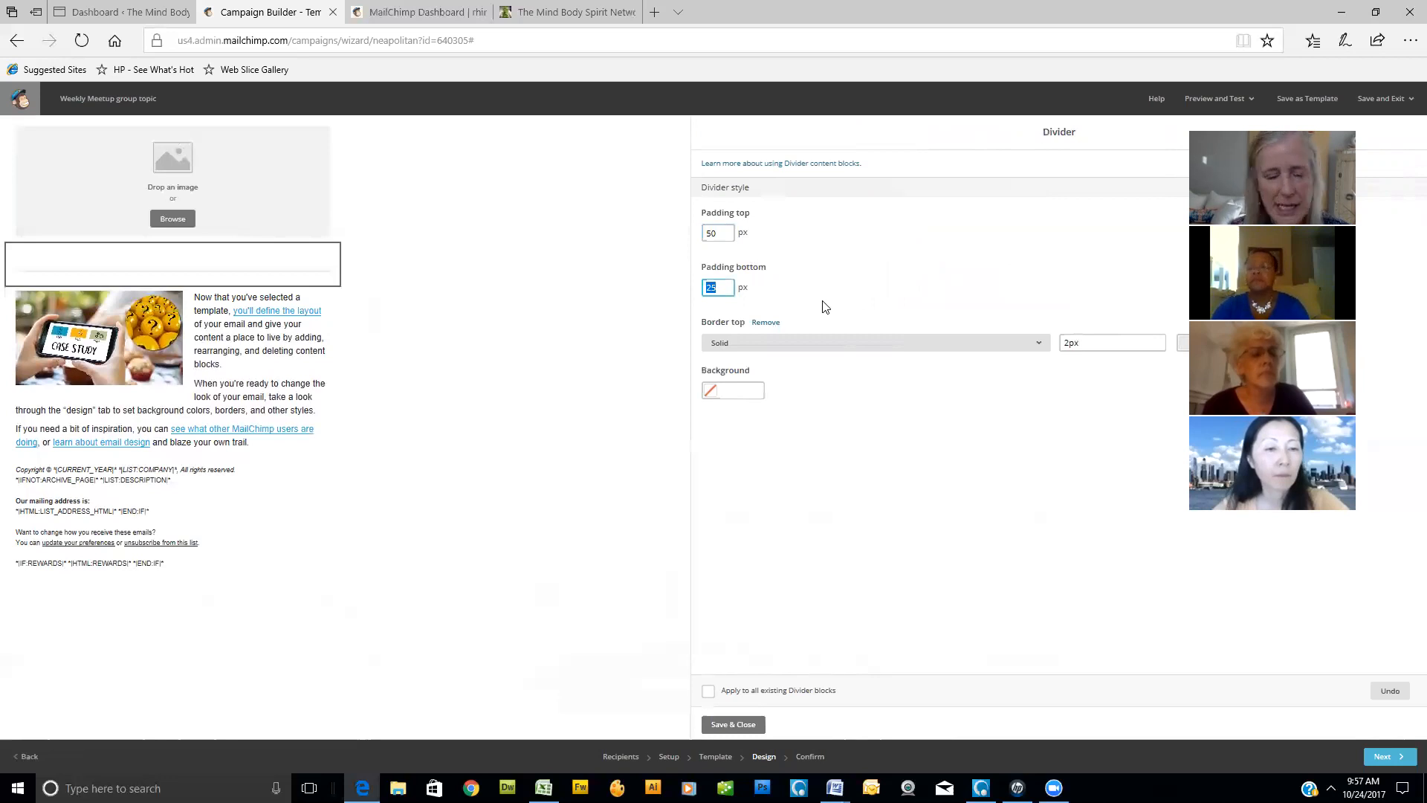
key("Tab")
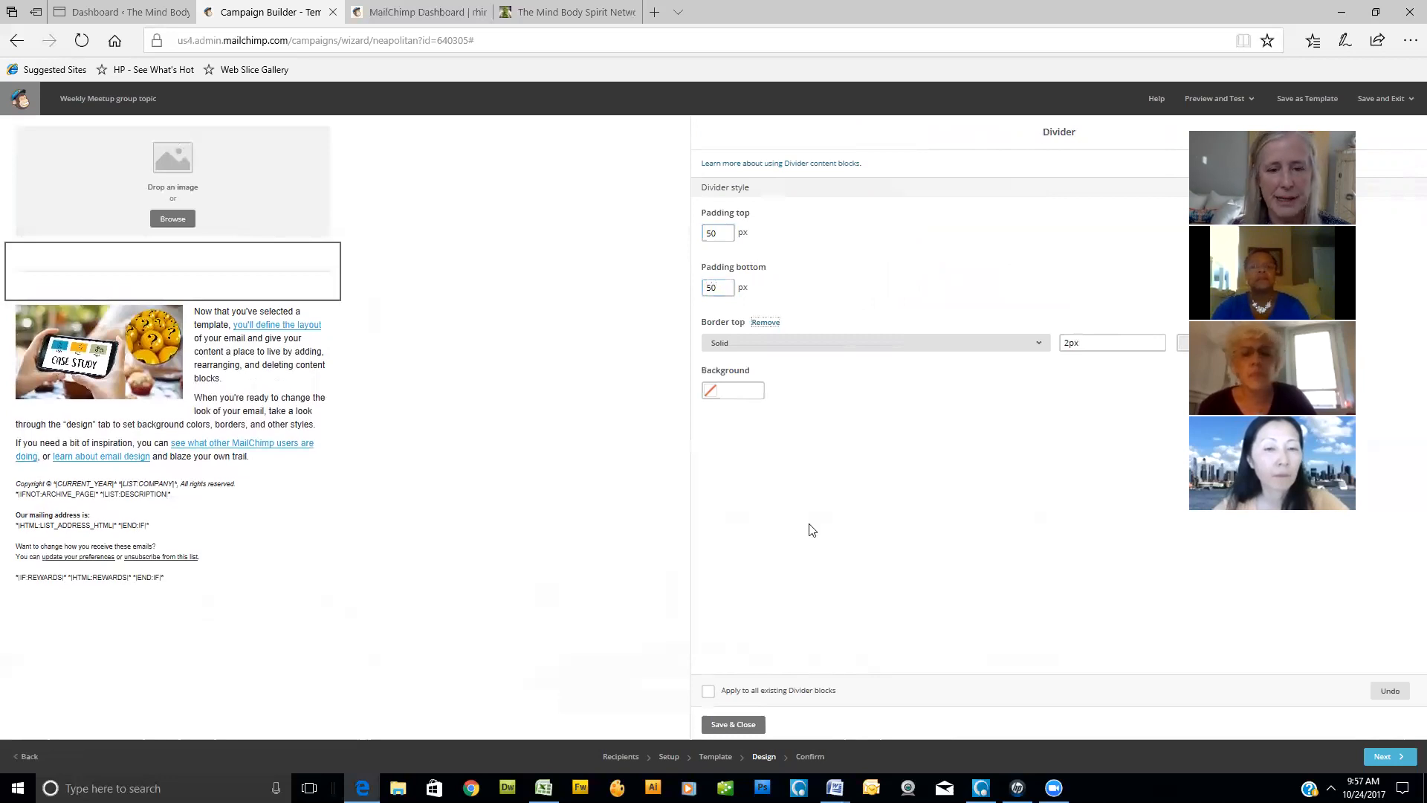
left_click(733, 724)
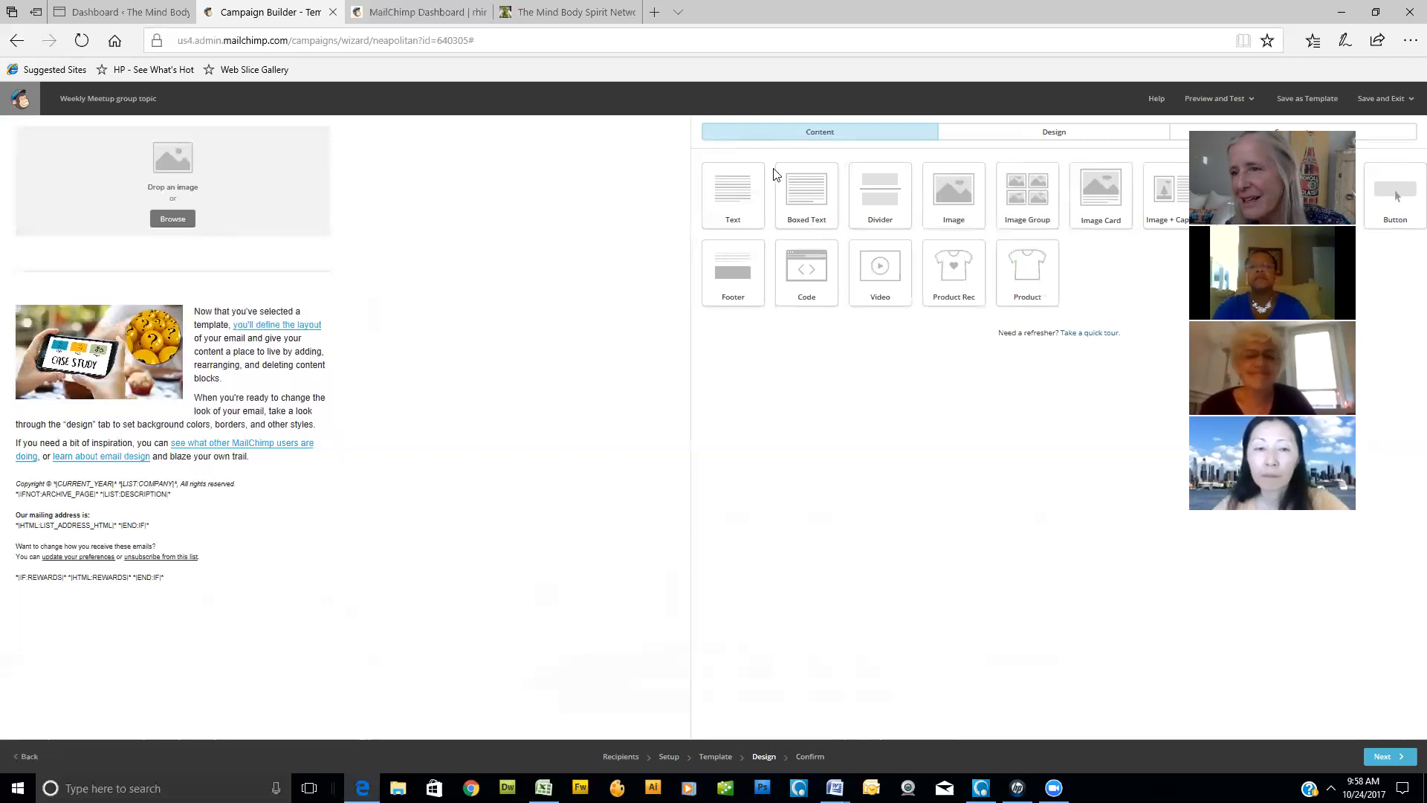
- Add a text block directly below the divider and try heading 1 on its placeholder text, settling on the heading 2 style
left_click_drag(746, 180, 359, 302)
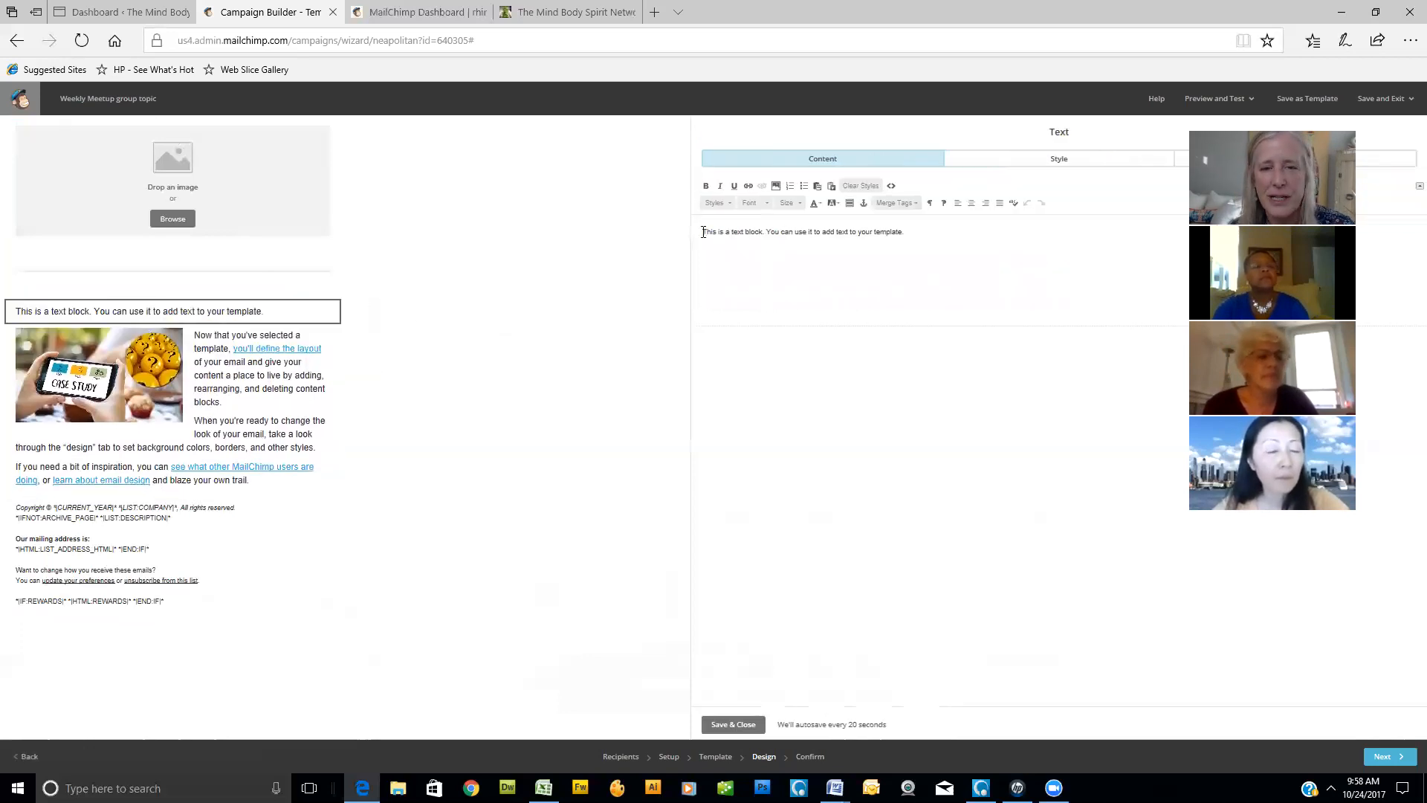
left_click_drag(911, 232, 703, 235)
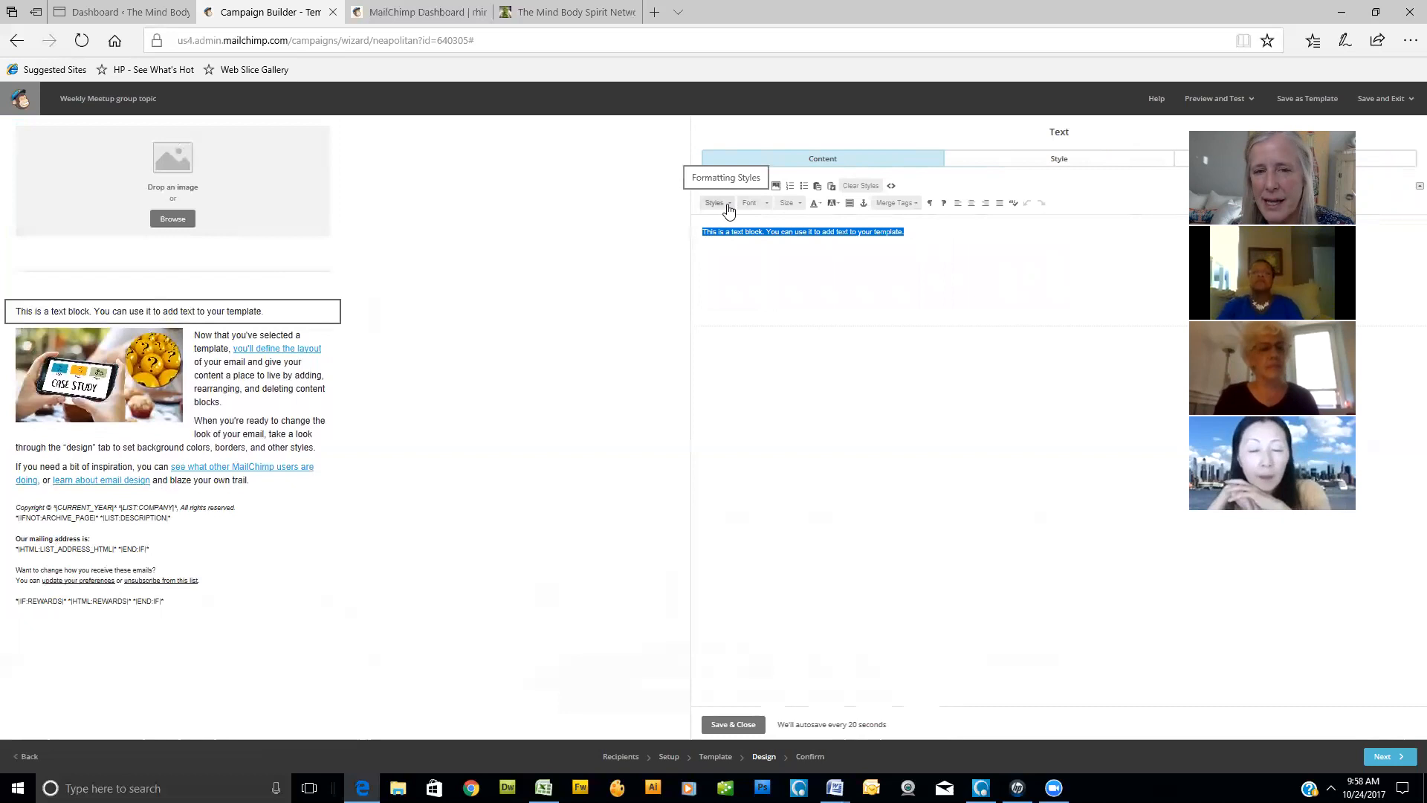
left_click(729, 211)
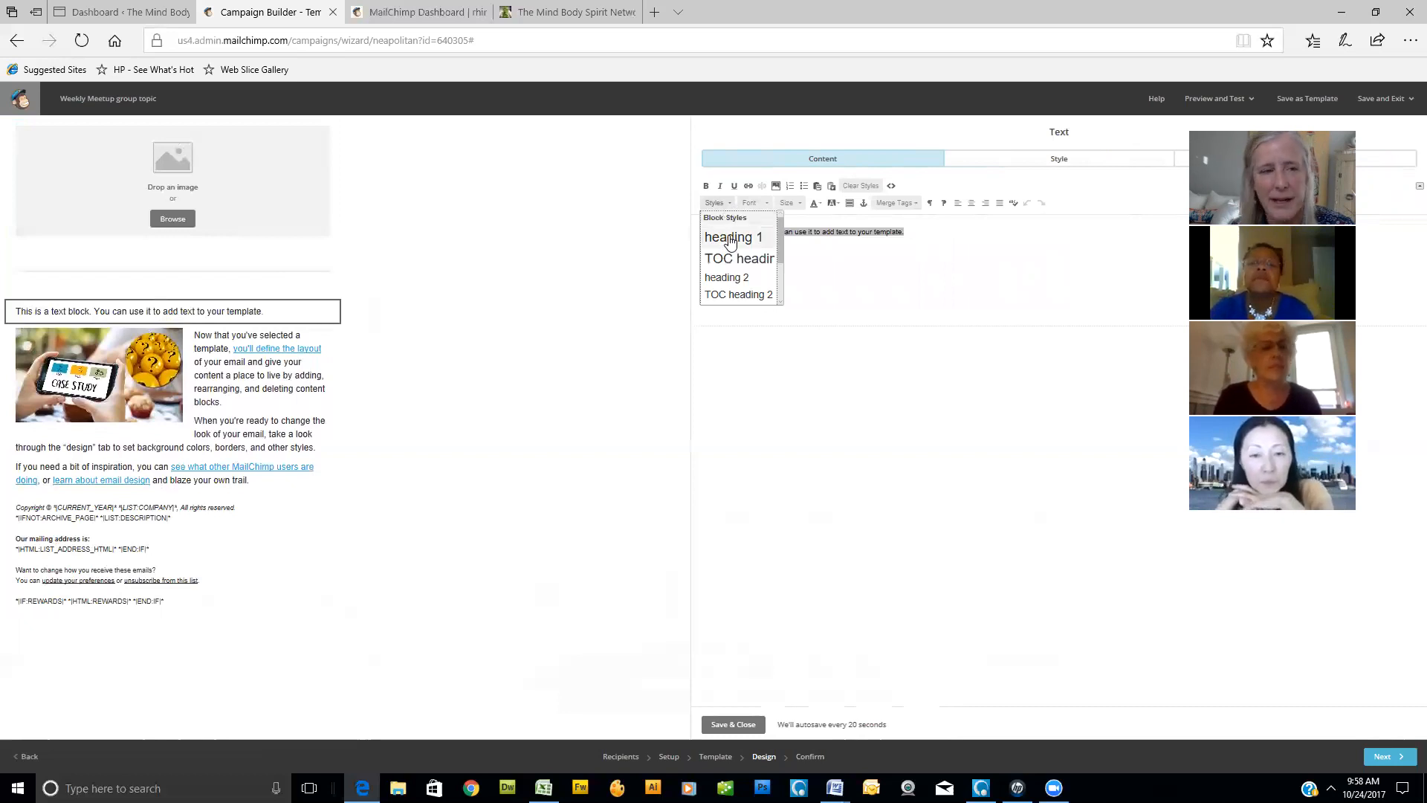
left_click(728, 238)
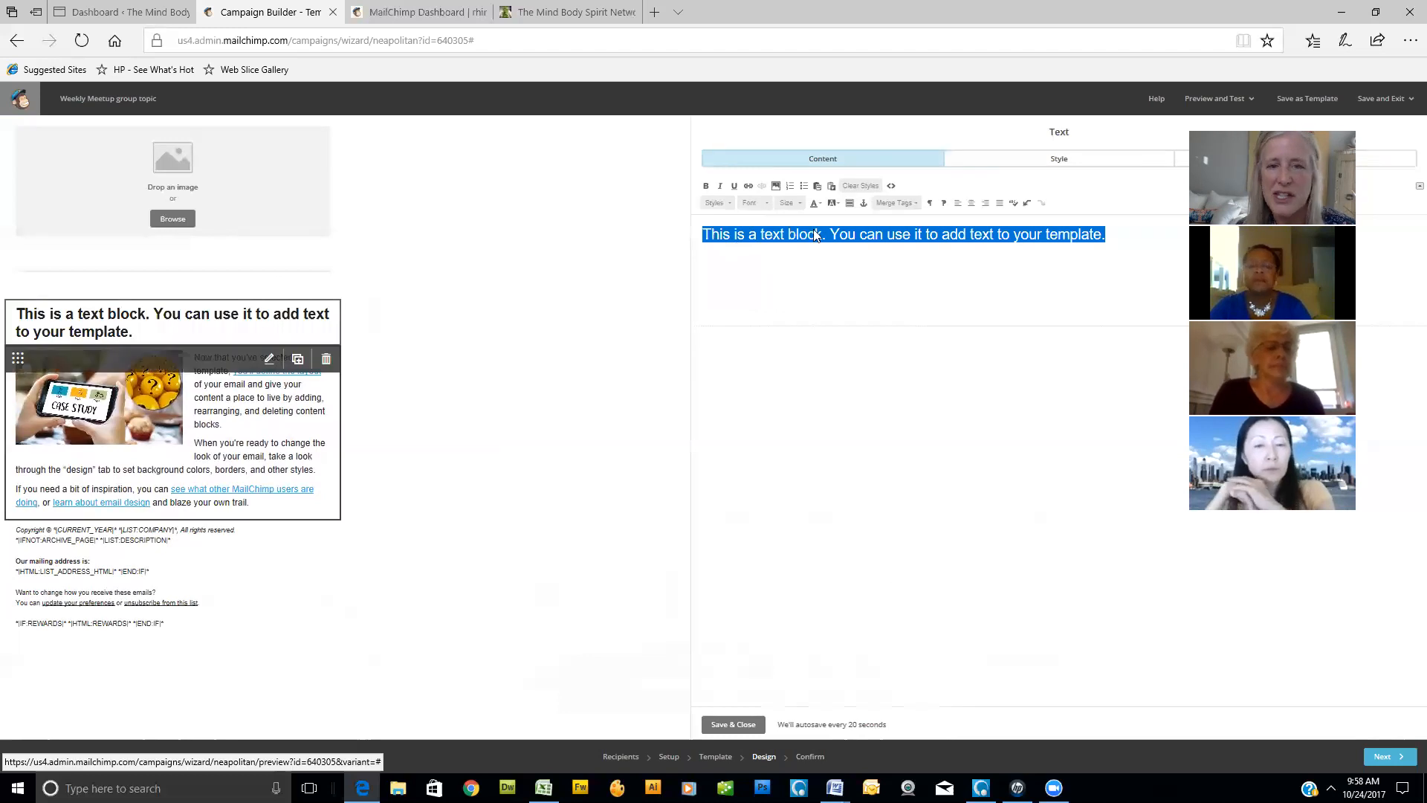
left_click(729, 204)
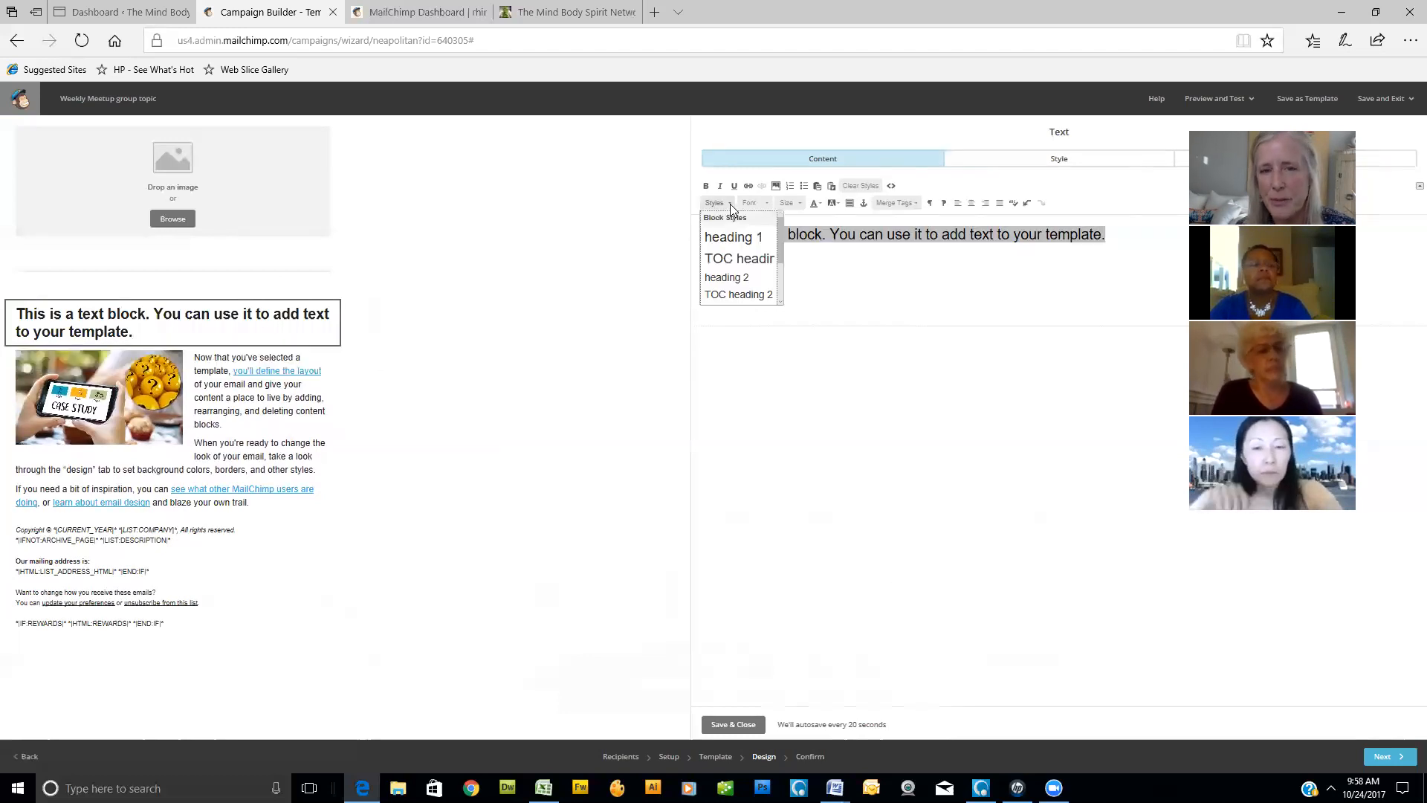
left_click(736, 278)
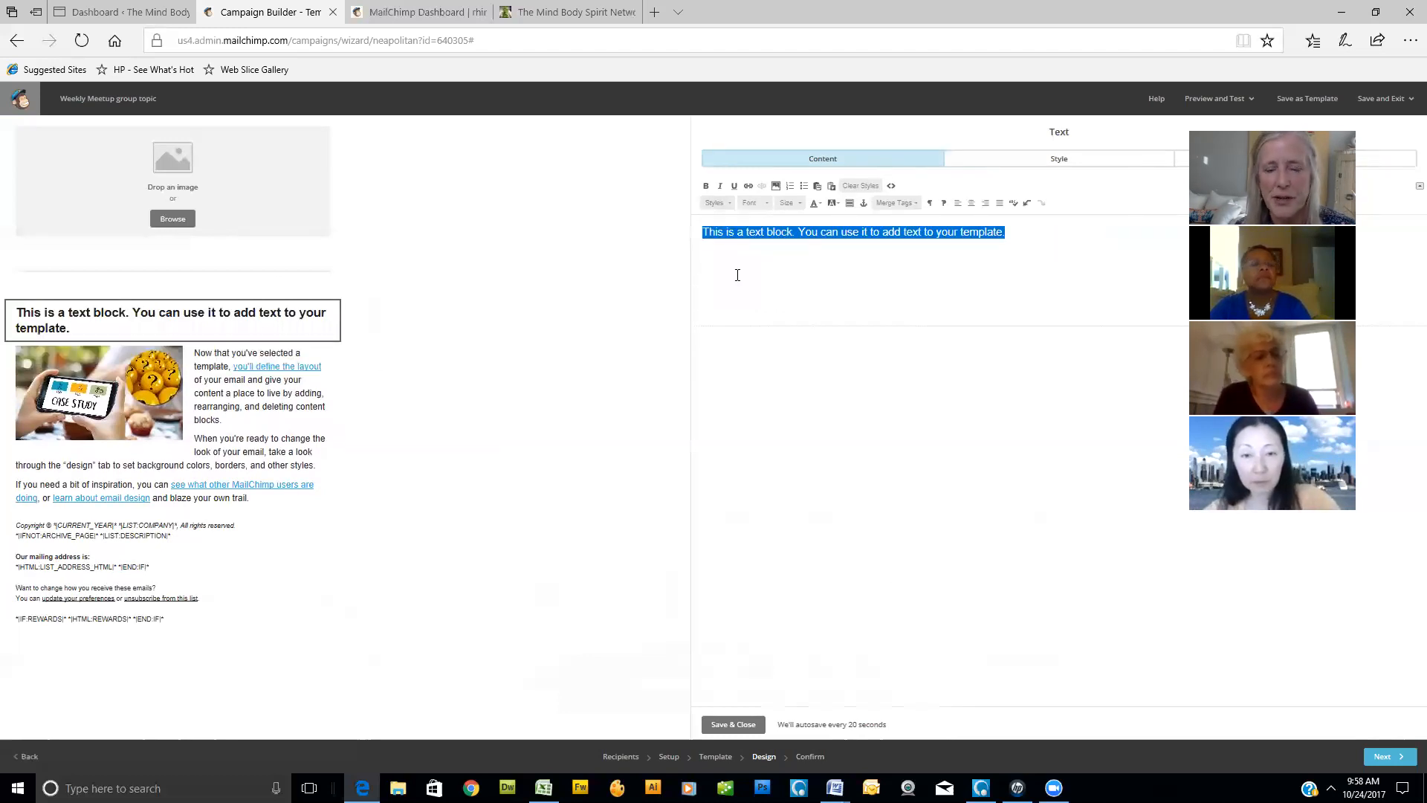
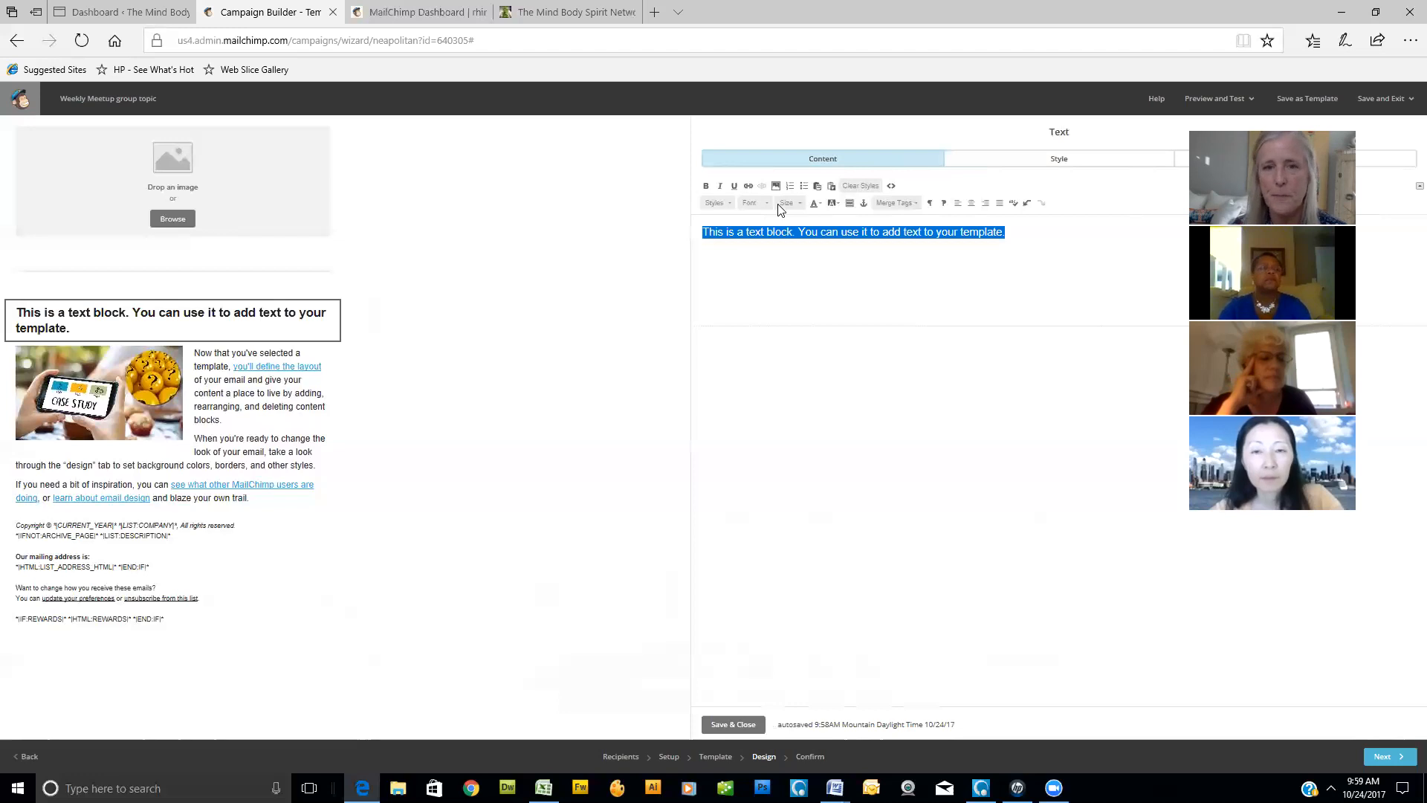
- Color the heading text of the block below the divider turquoise, look at the additional colors without choosing one, and save and close the block
left_click(820, 206)
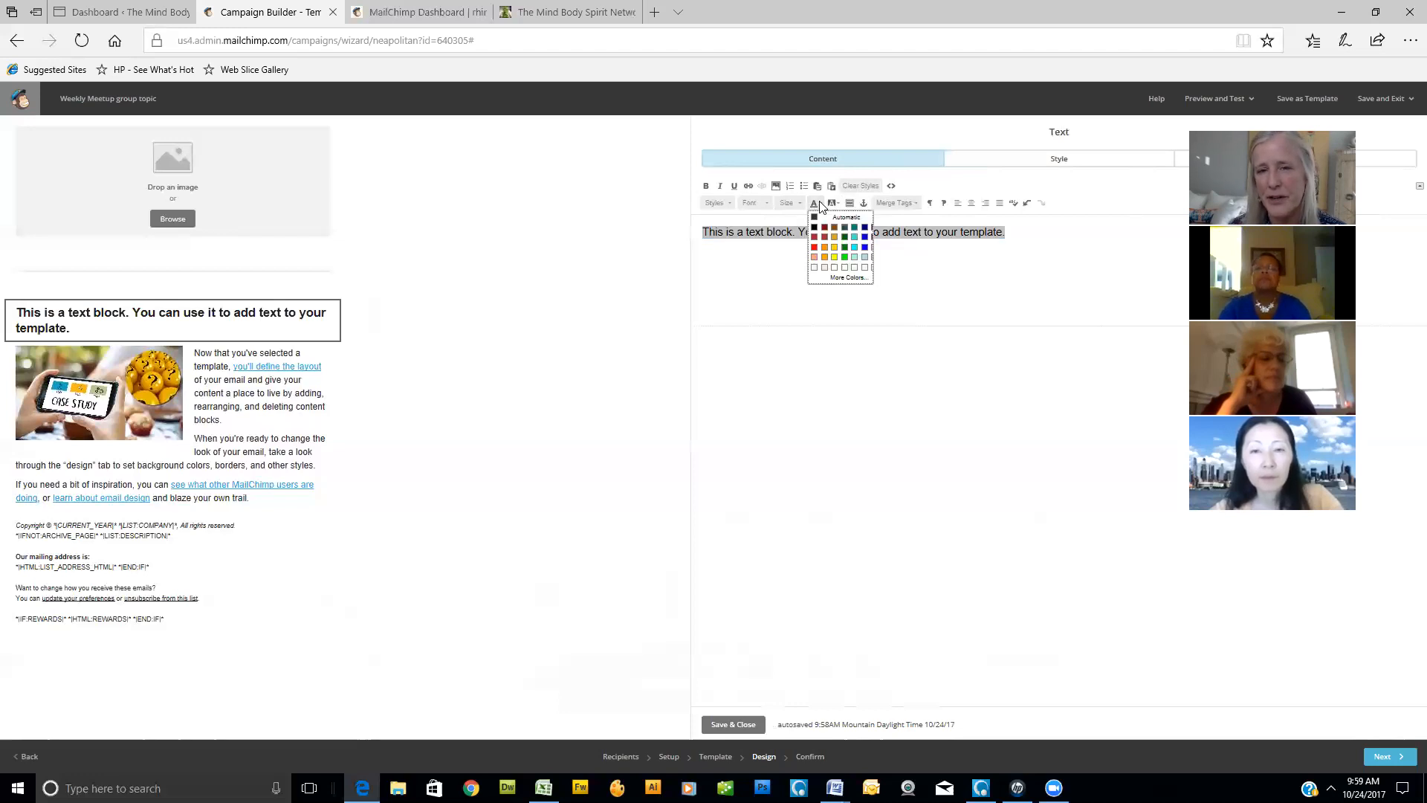
left_click(857, 238)
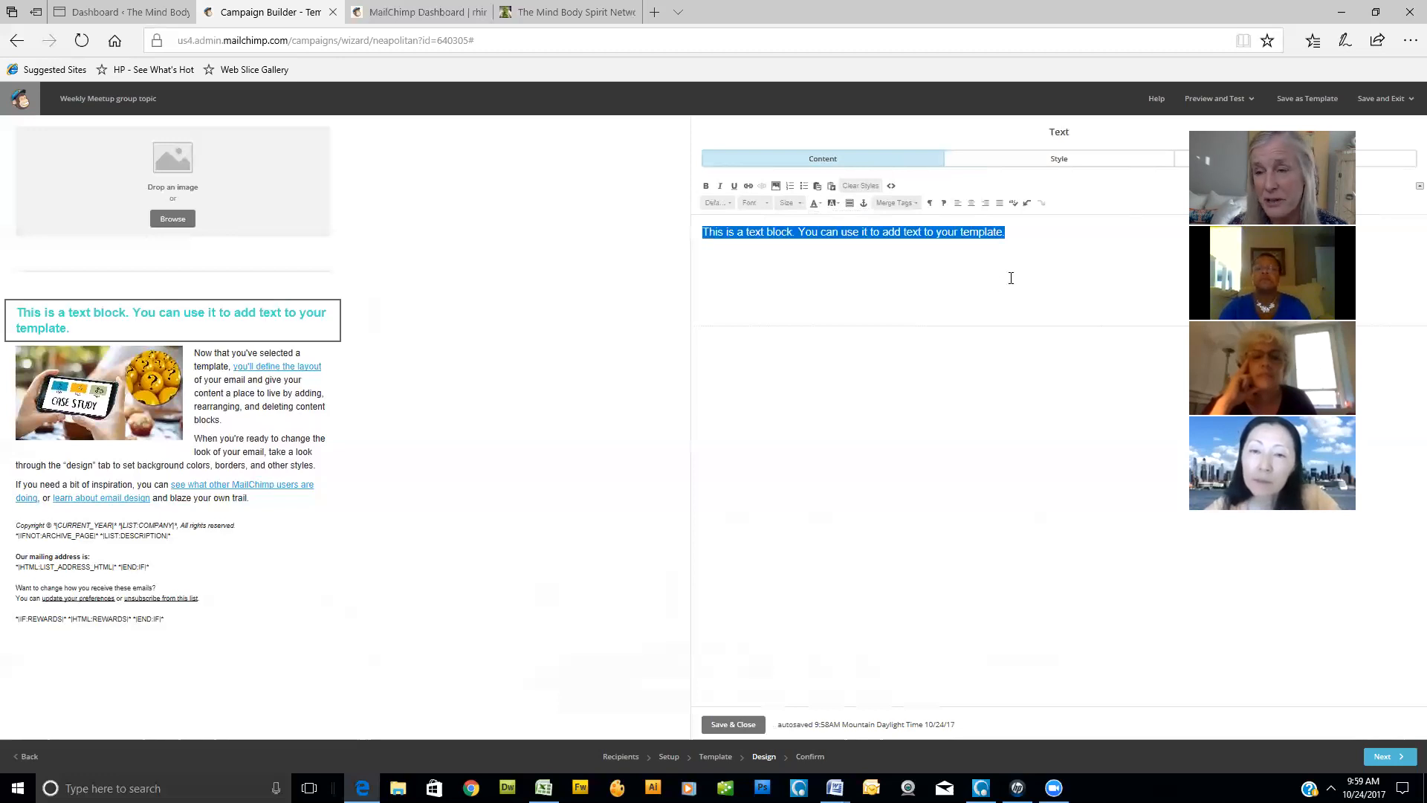
left_click(820, 206)
left_click(851, 278)
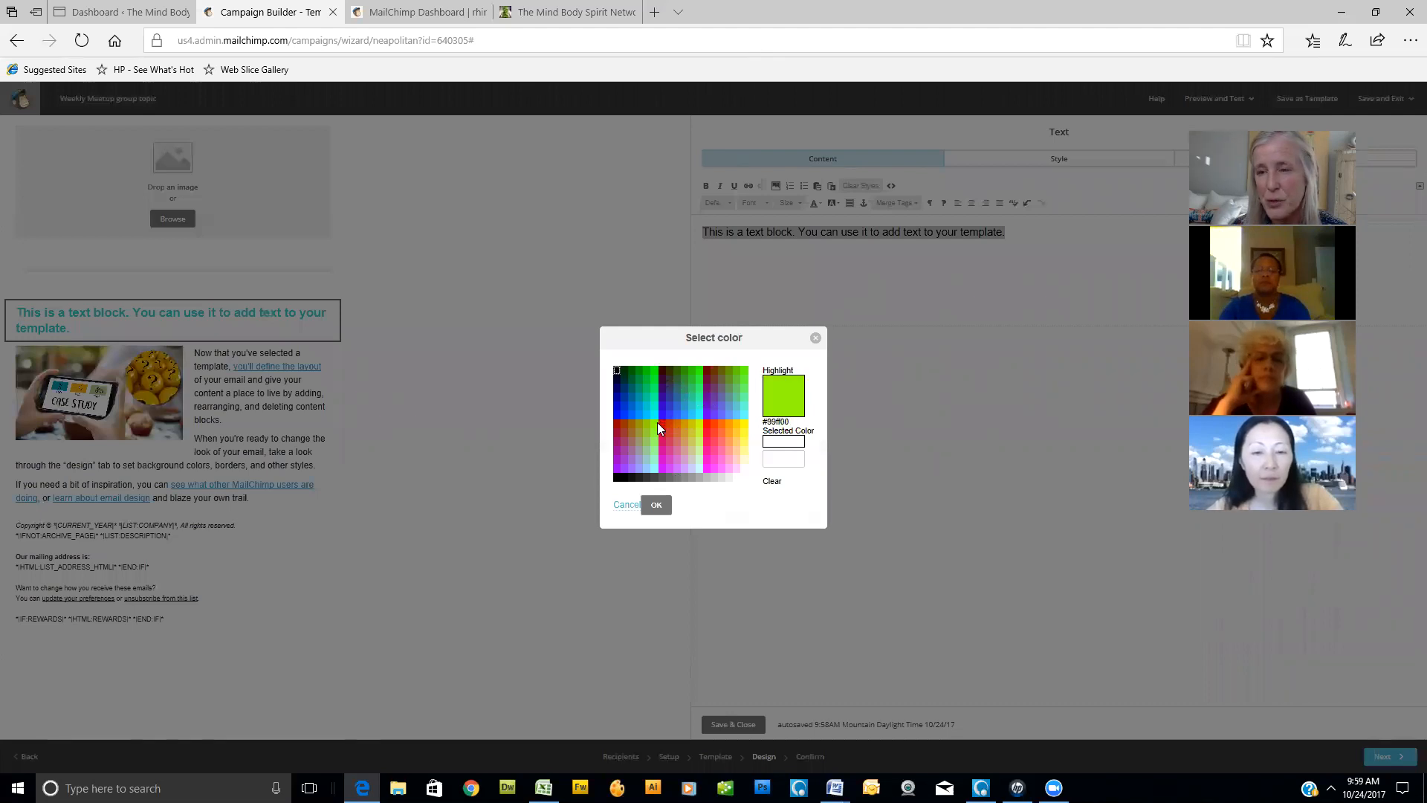
left_click(815, 337)
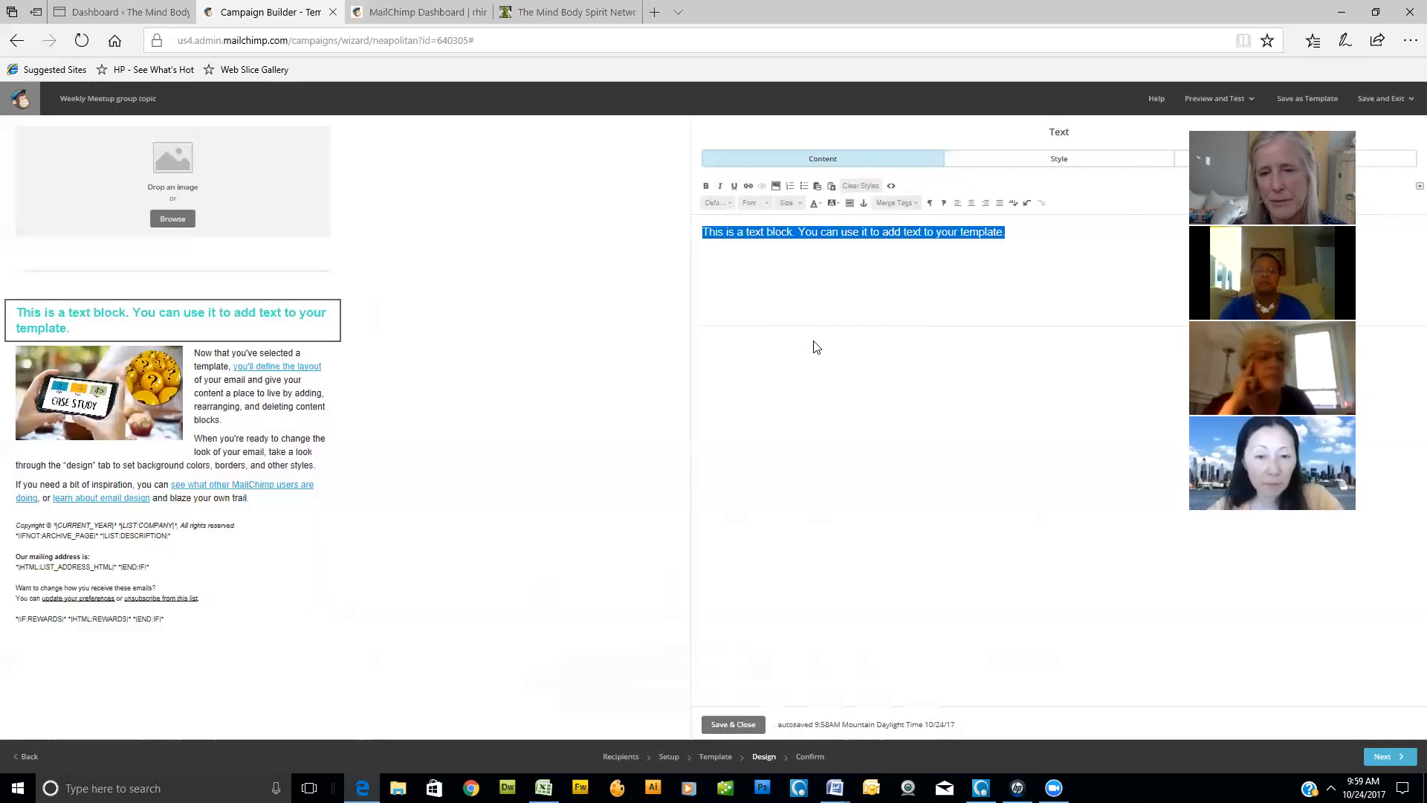
left_click(733, 725)
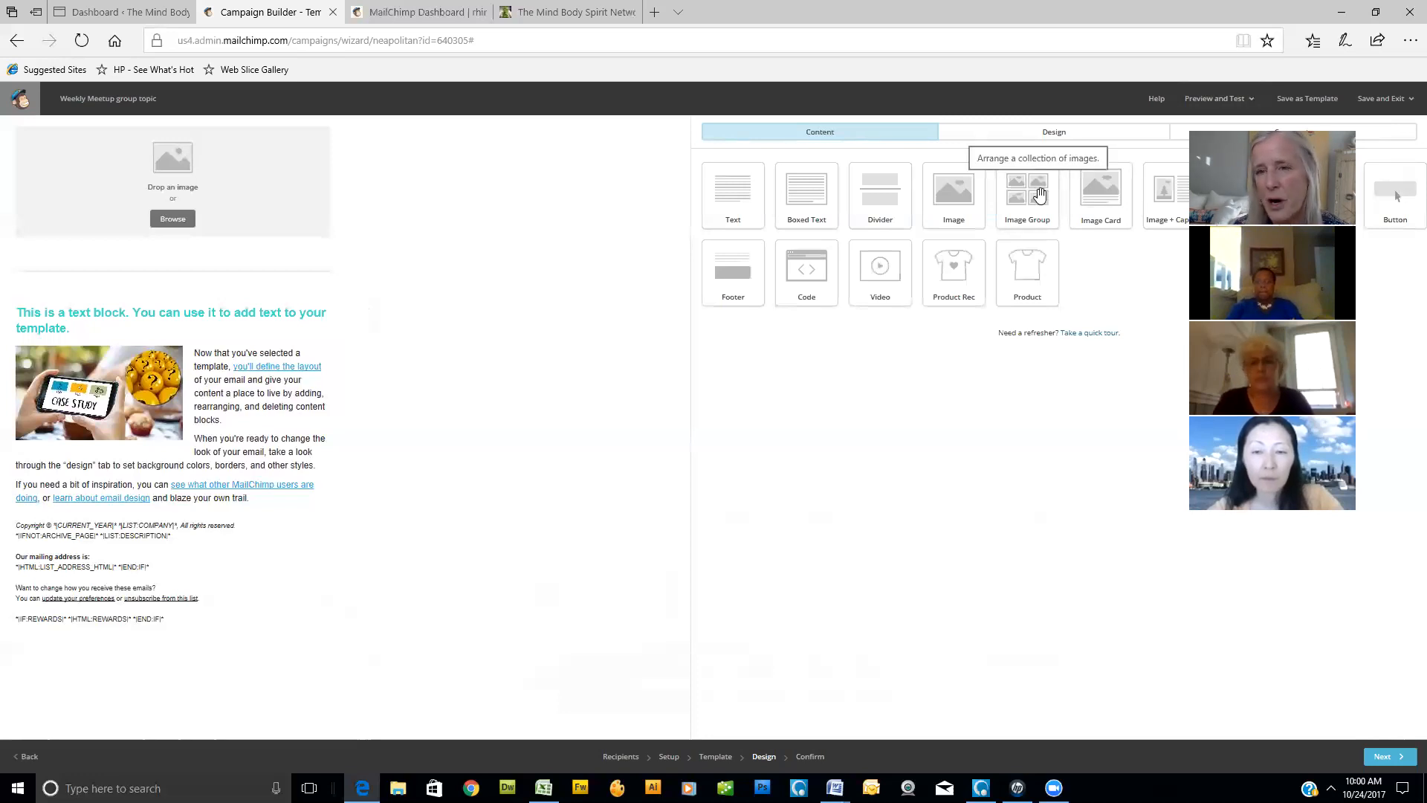
- Try an image group block and an image card block directly below the divider, deleting each one
left_click_drag(1039, 195, 216, 313)
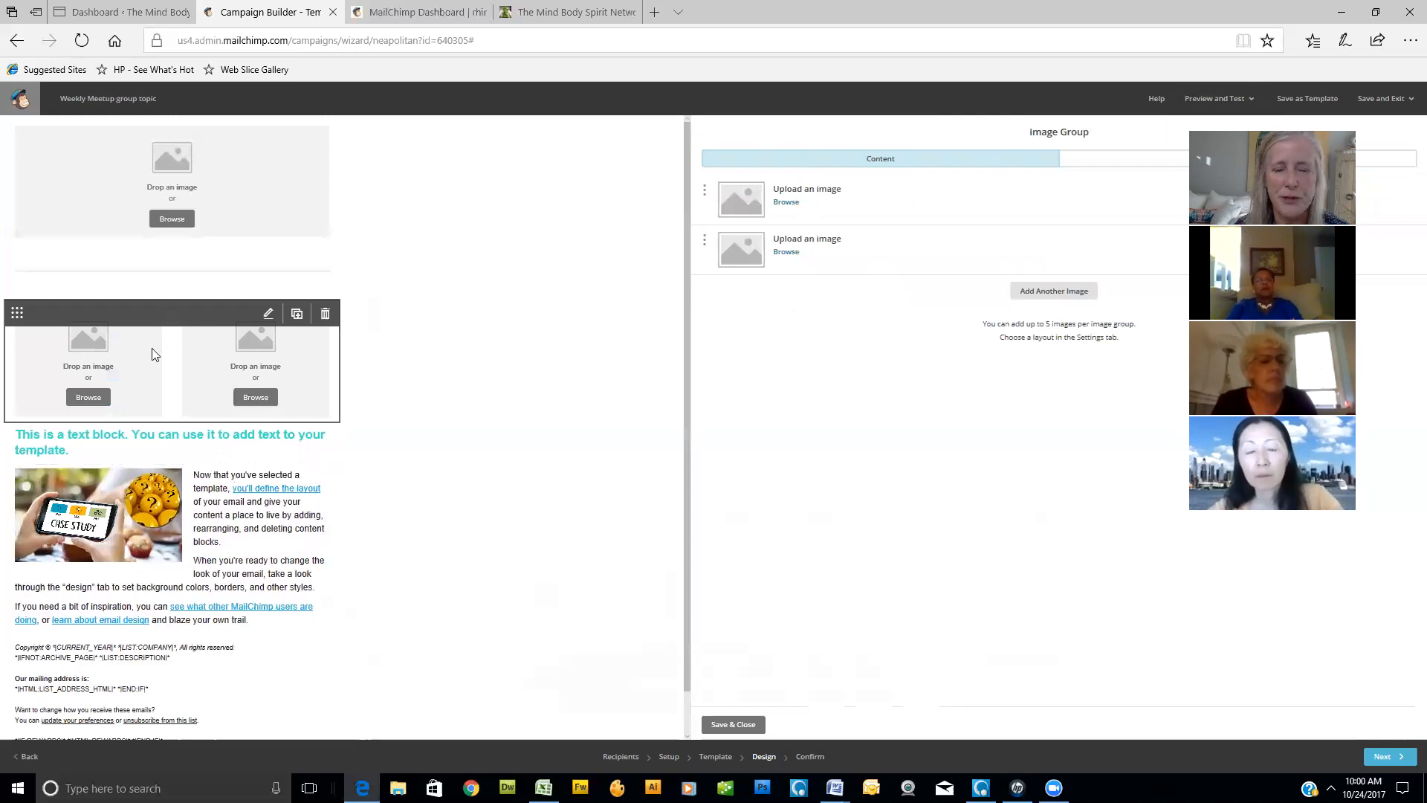
left_click(325, 313)
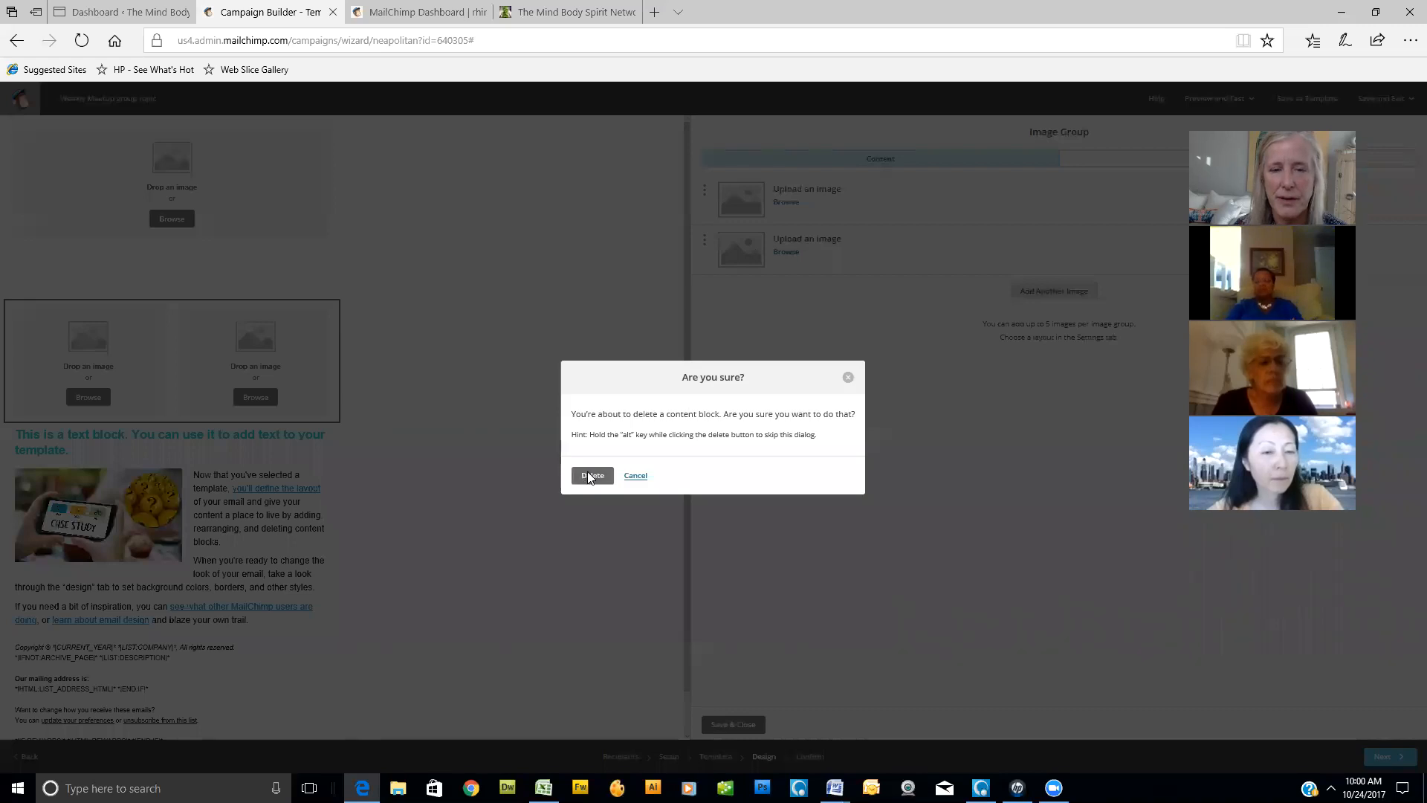
left_click(587, 471)
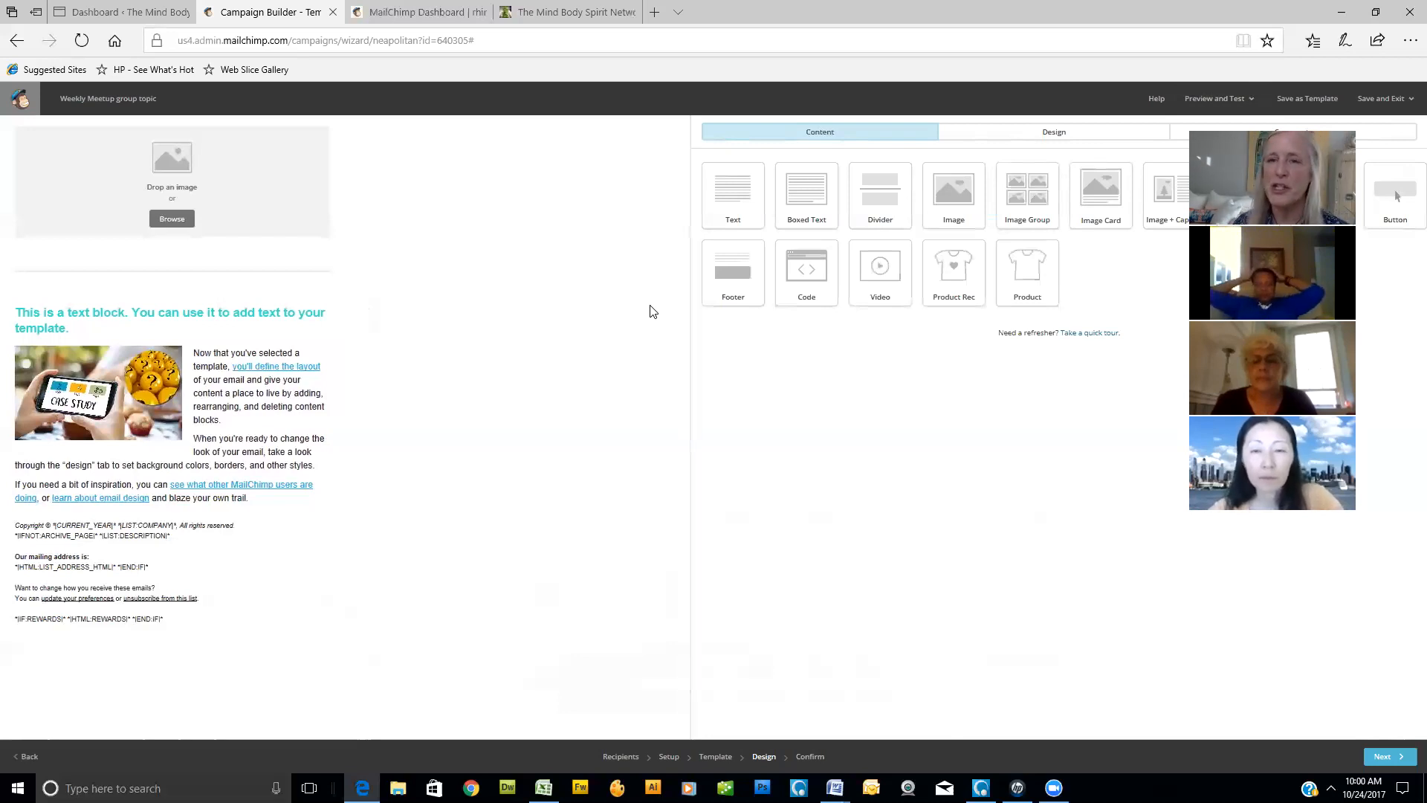
left_click_drag(1113, 197, 588, 315)
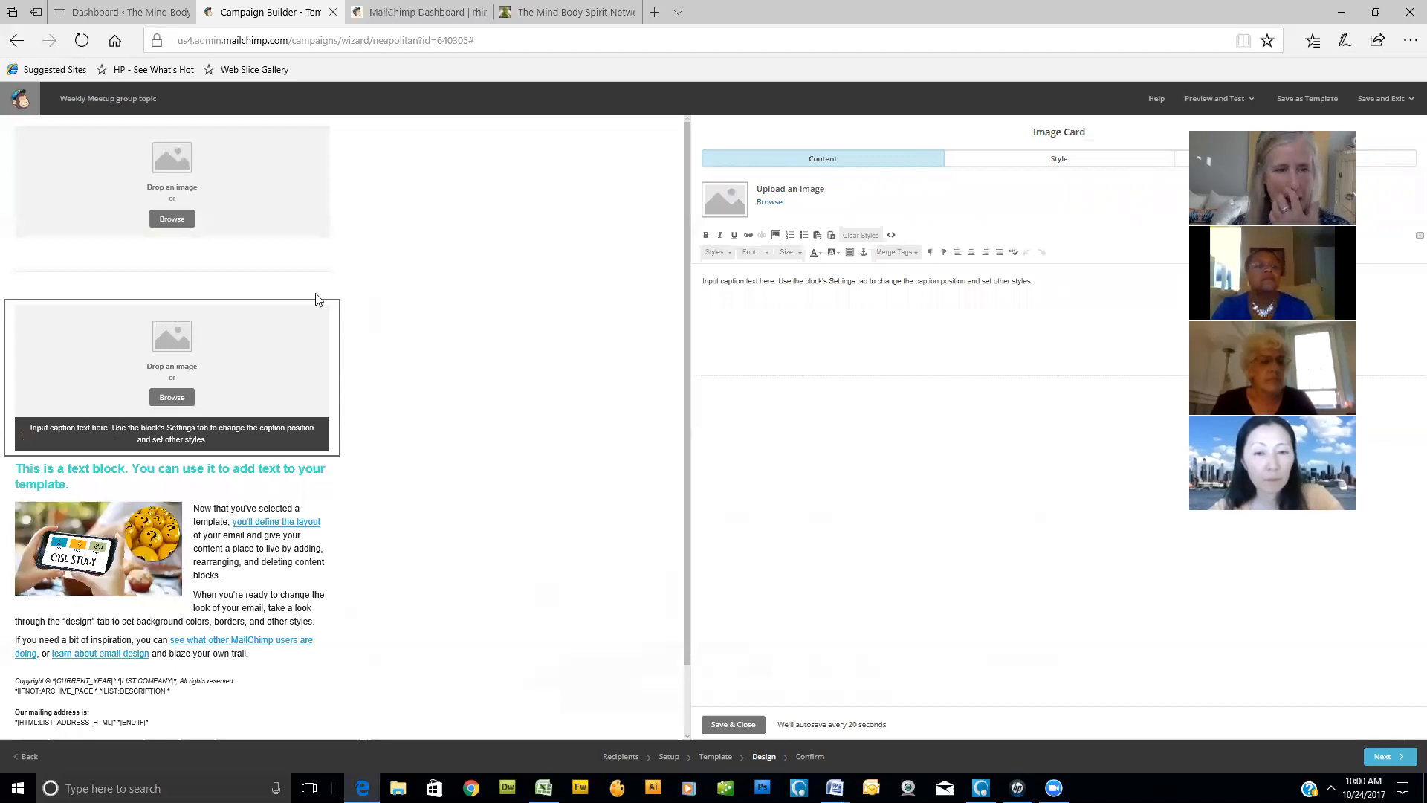
left_click(331, 321)
left_click(593, 475)
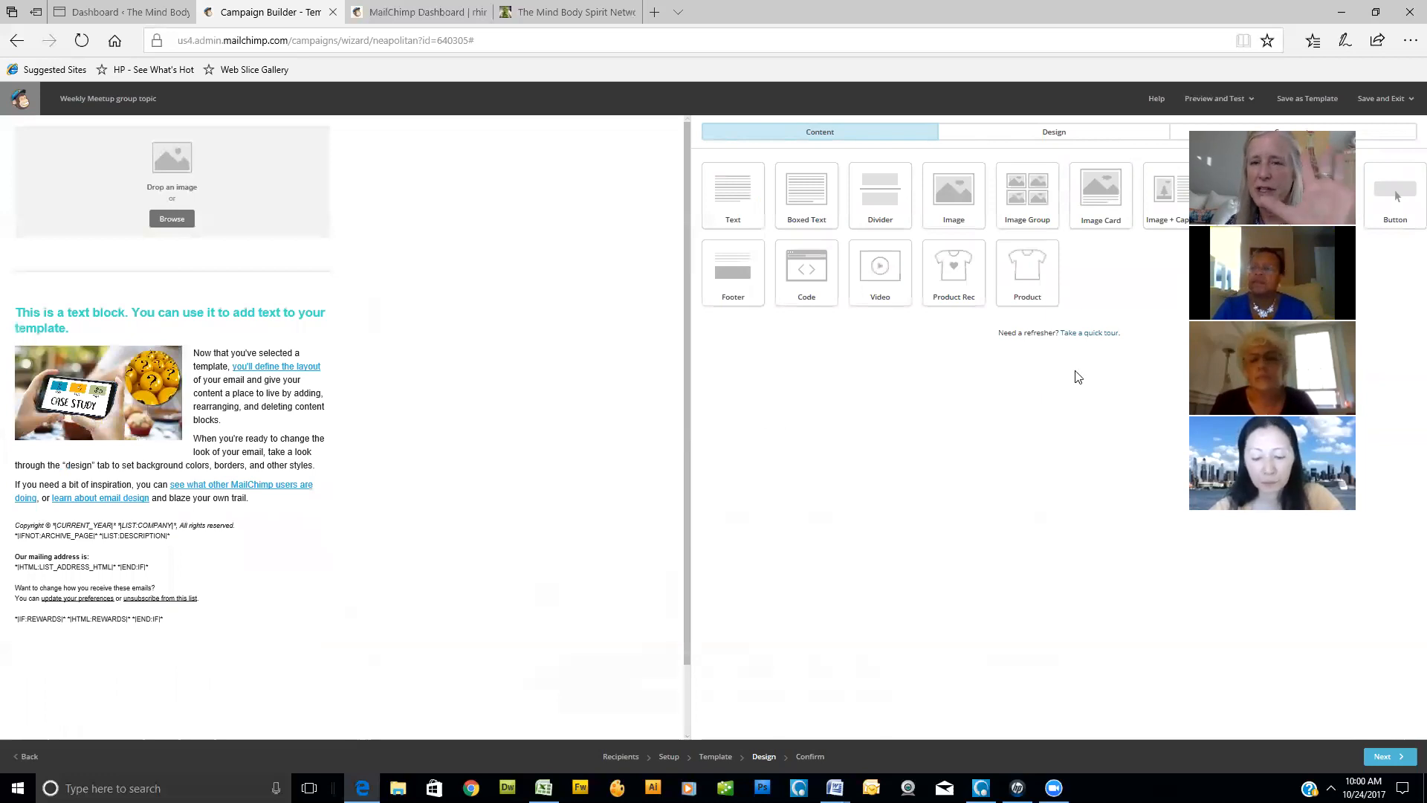
- Look over the case study text block in its editor, check the campaign's confirmation checklist, and return to the design
left_click(224, 408)
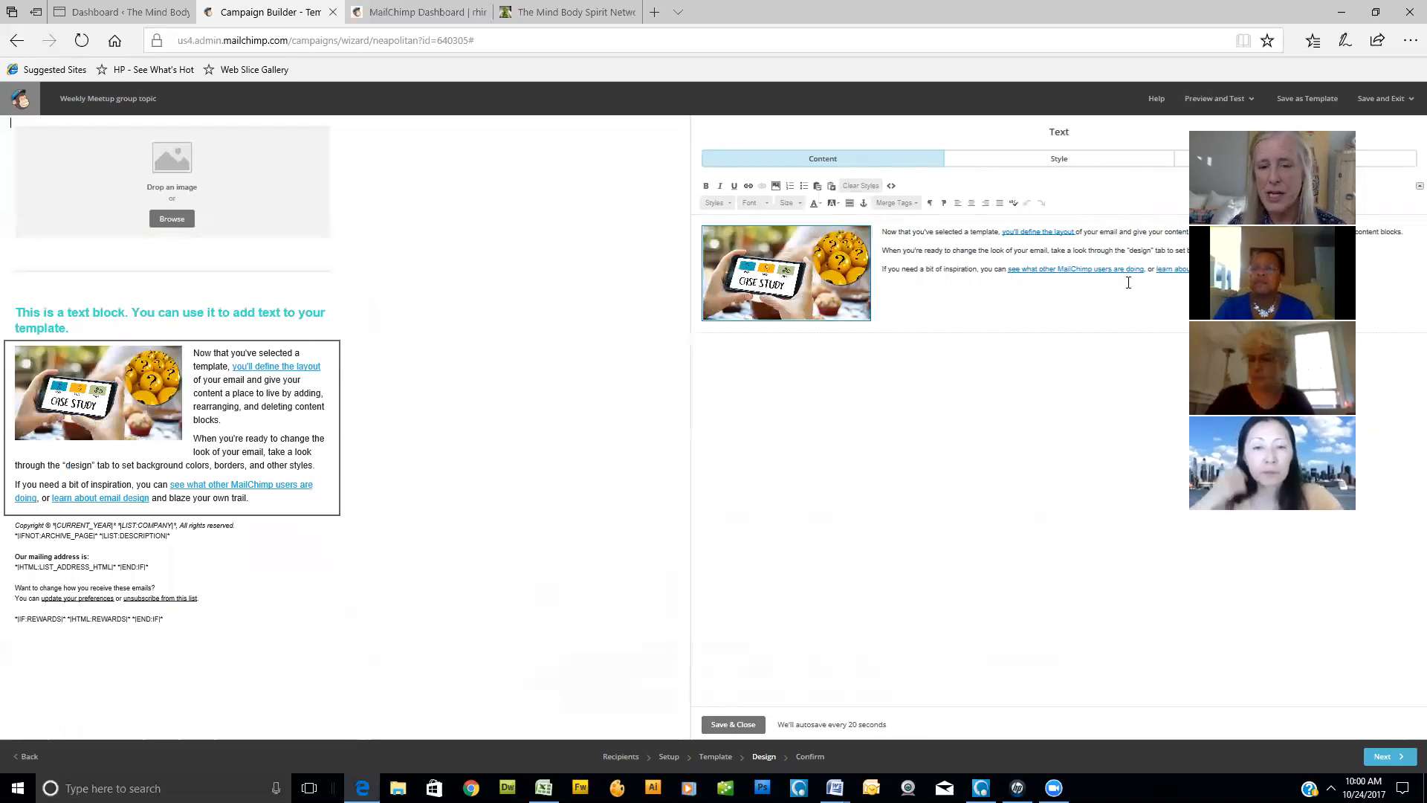
left_click(734, 725)
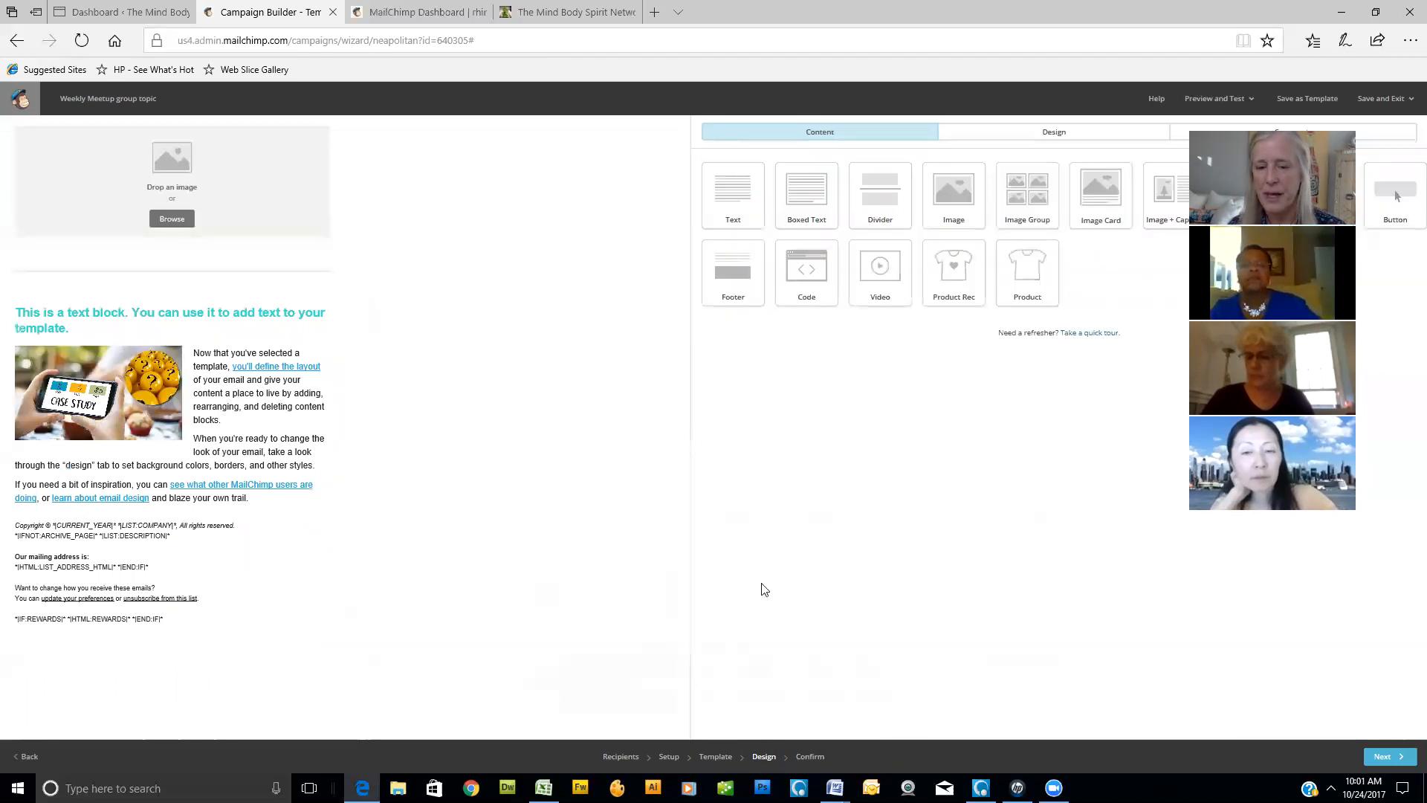
left_click(812, 757)
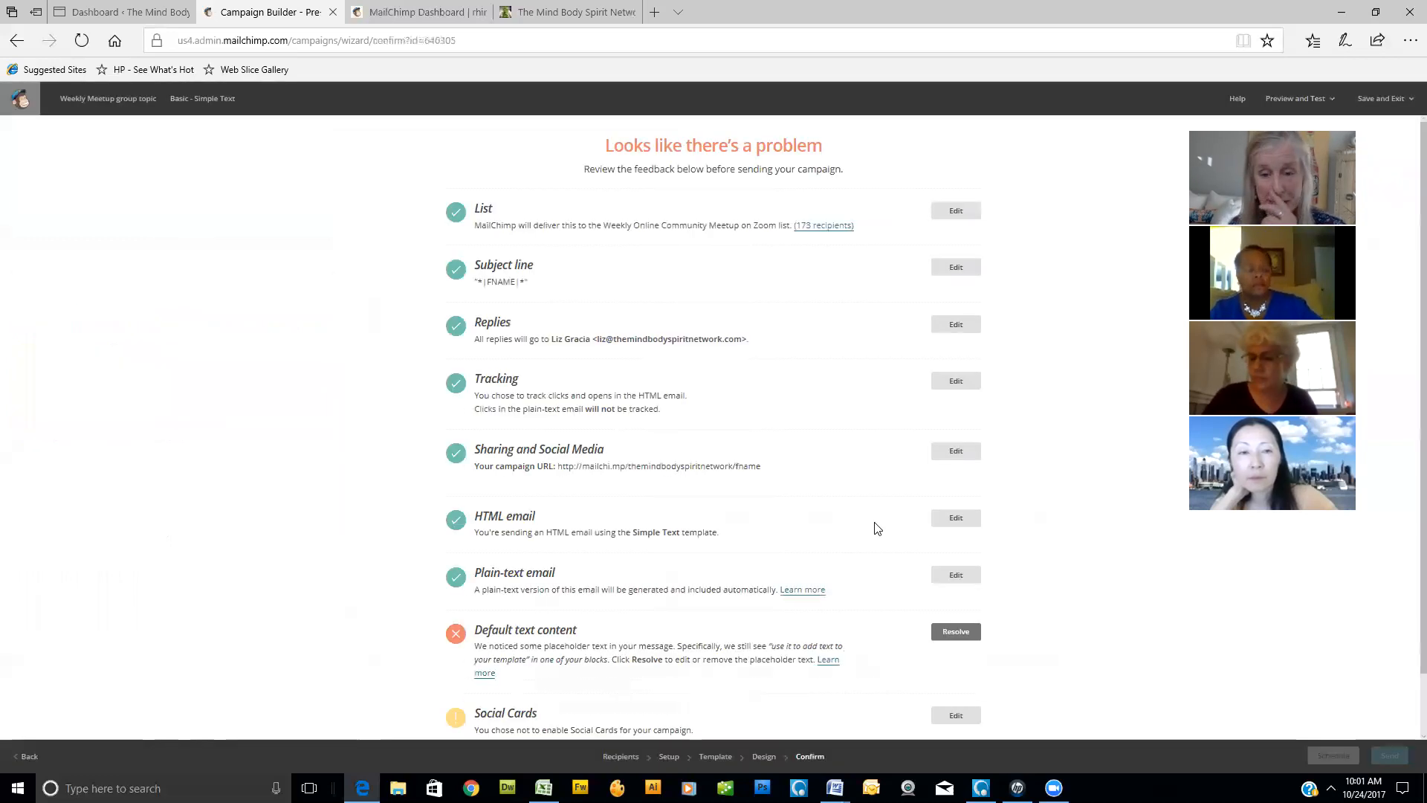
left_click(765, 758)
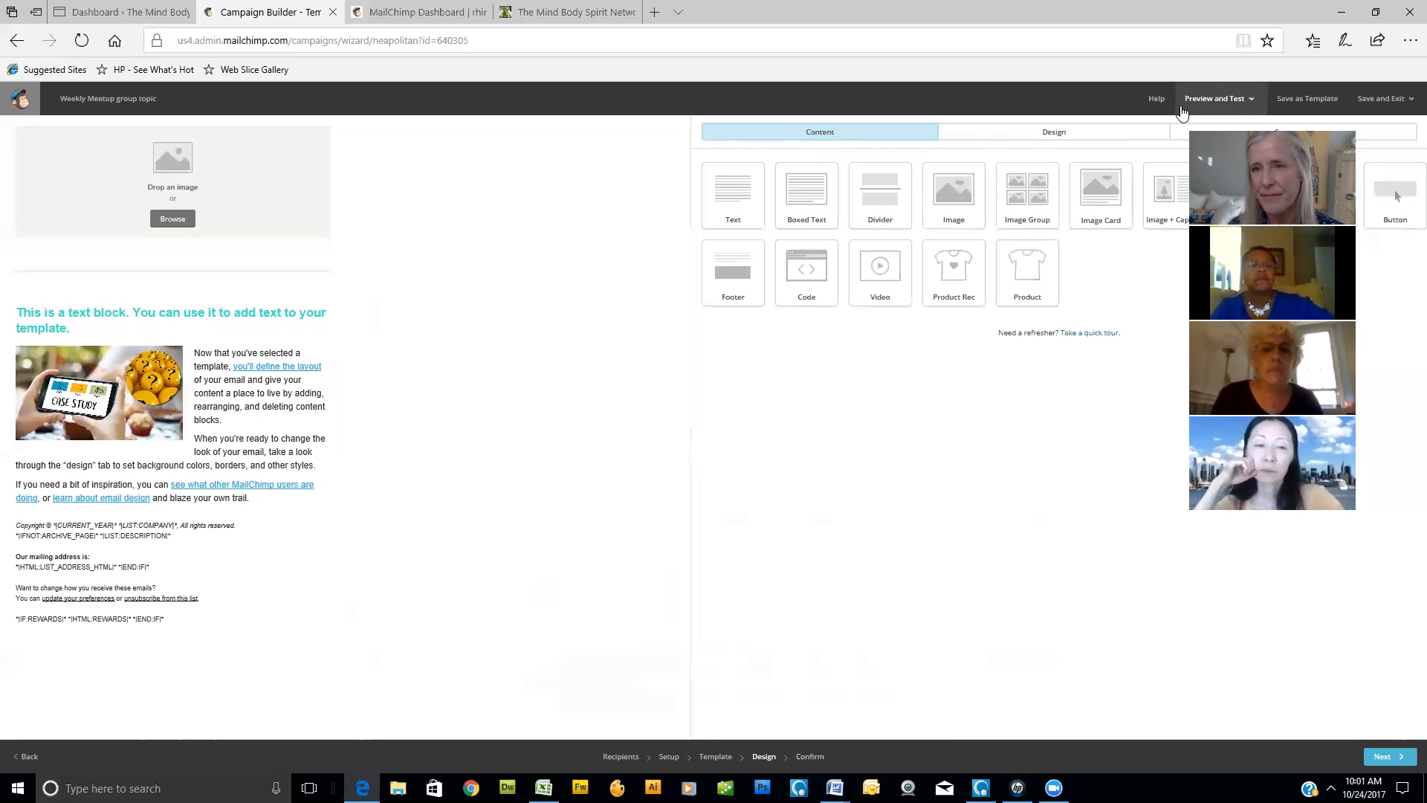
- Preview the email in desktop view, test the "you'll define the layout" link and the case study image link, and leave the preview
left_click(1252, 104)
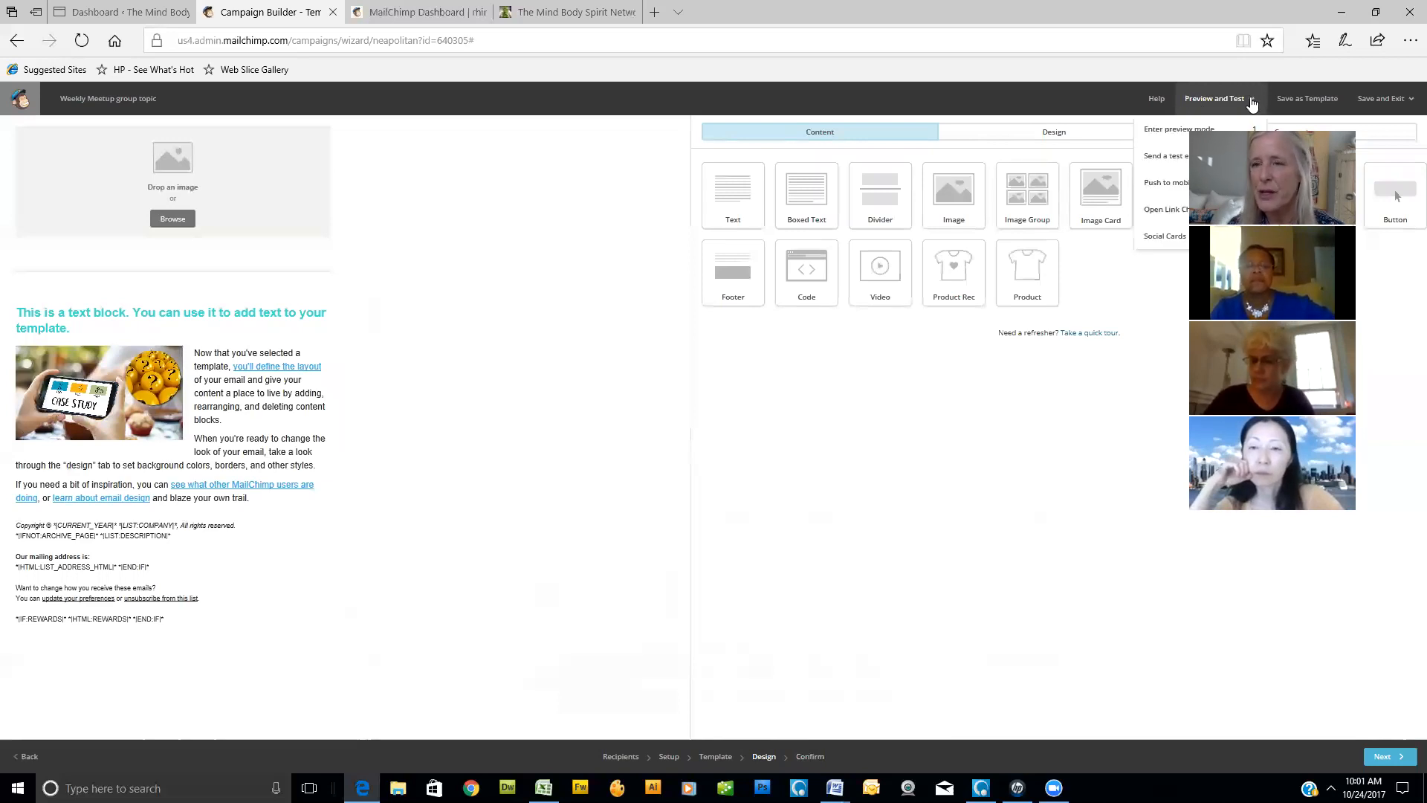
left_click(1177, 131)
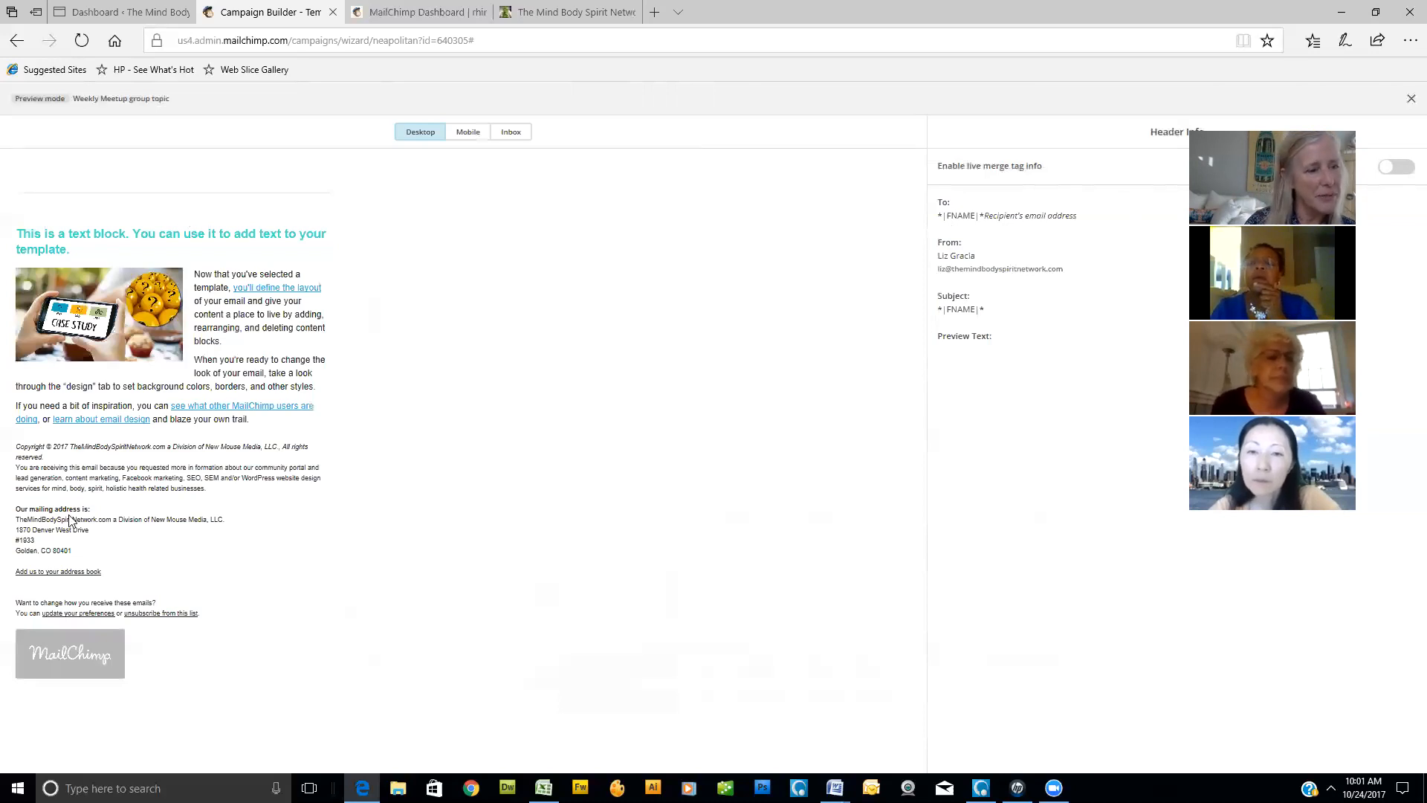
left_click(281, 290)
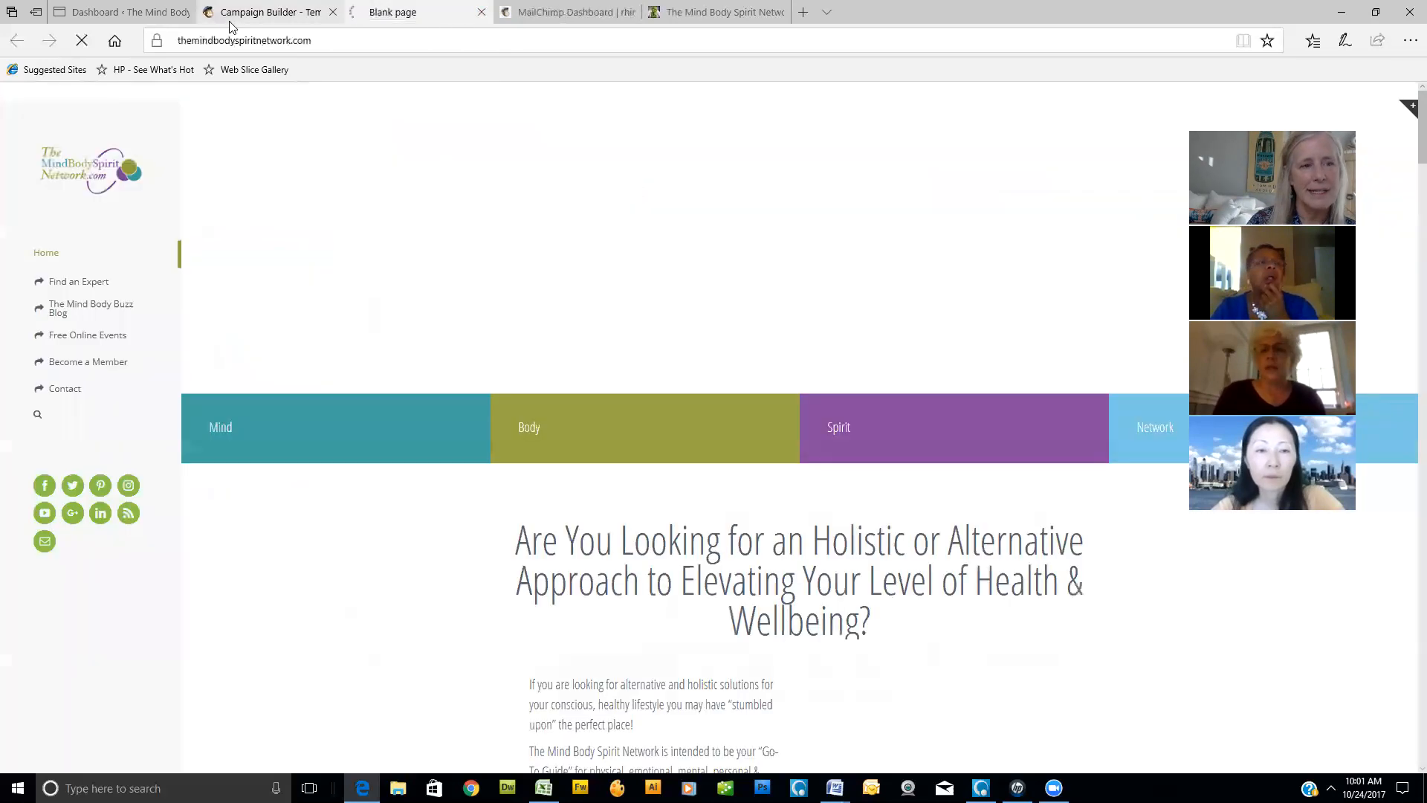
left_click(482, 14)
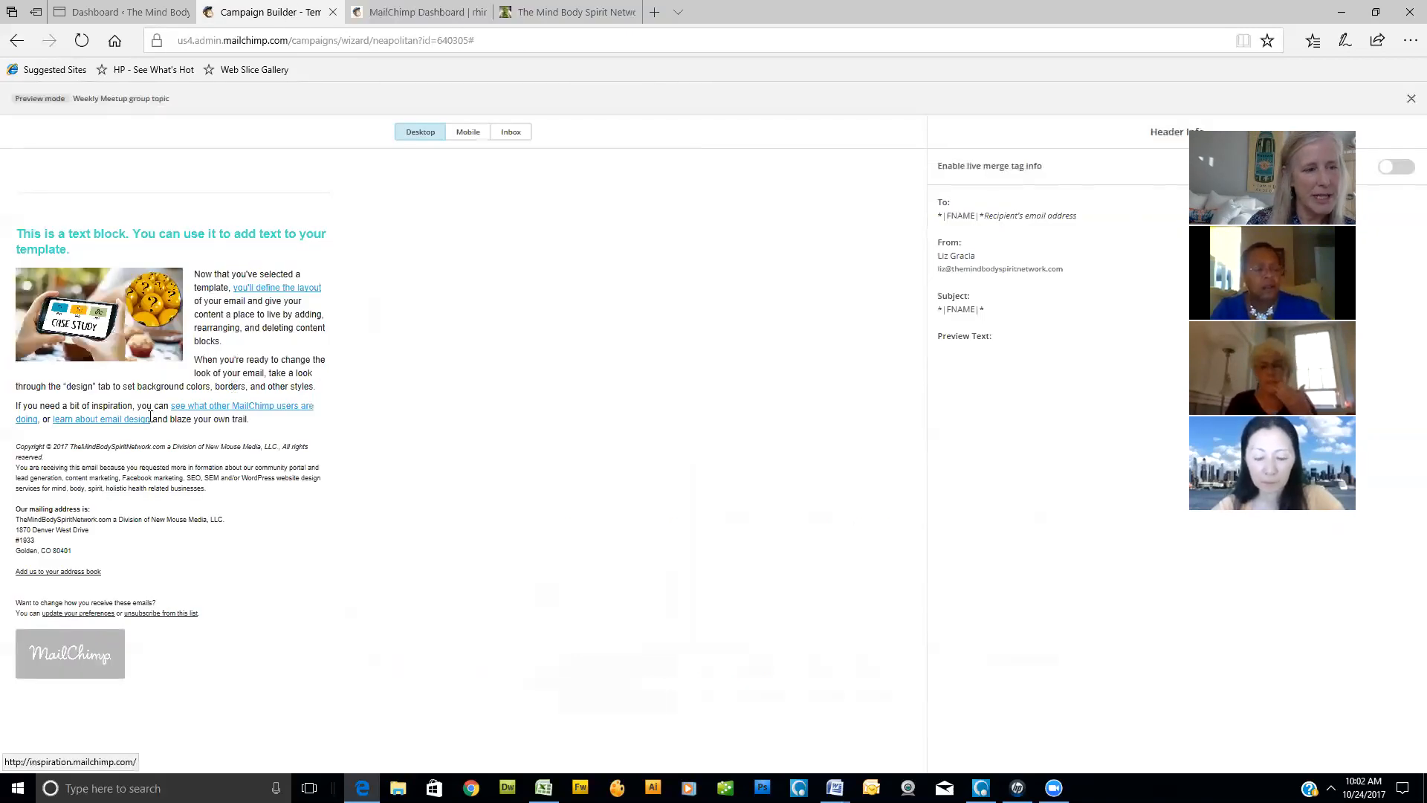
left_click(121, 321)
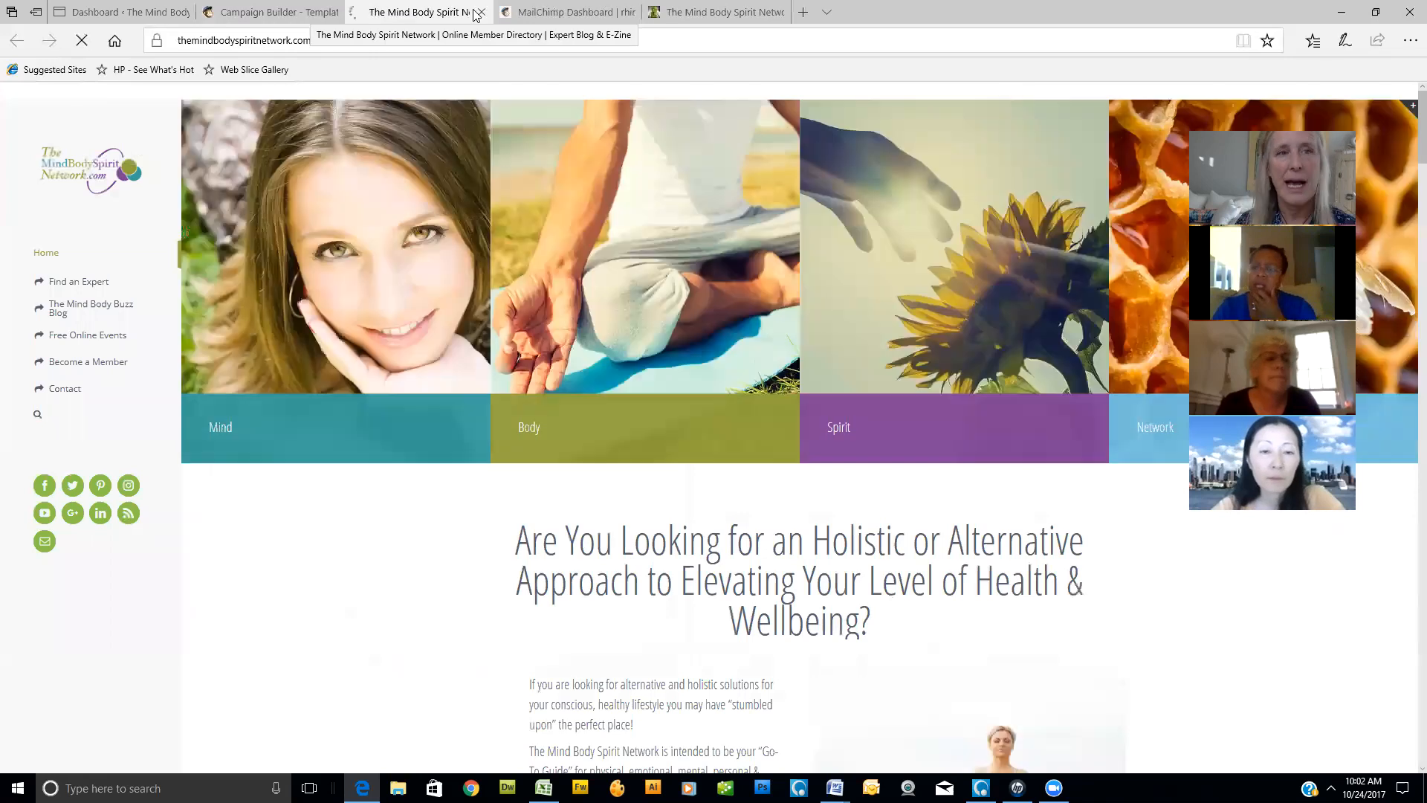
left_click(480, 13)
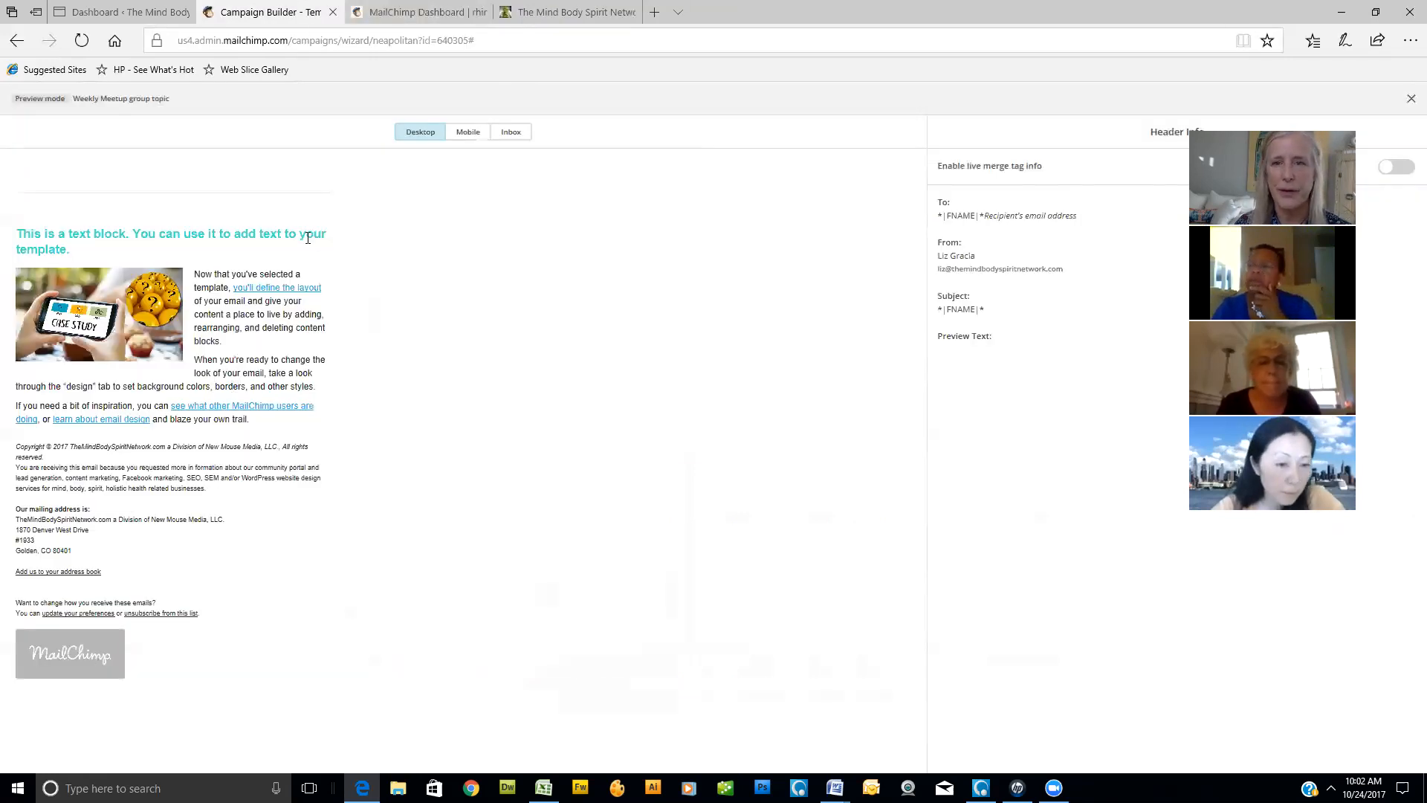
left_click(1410, 103)
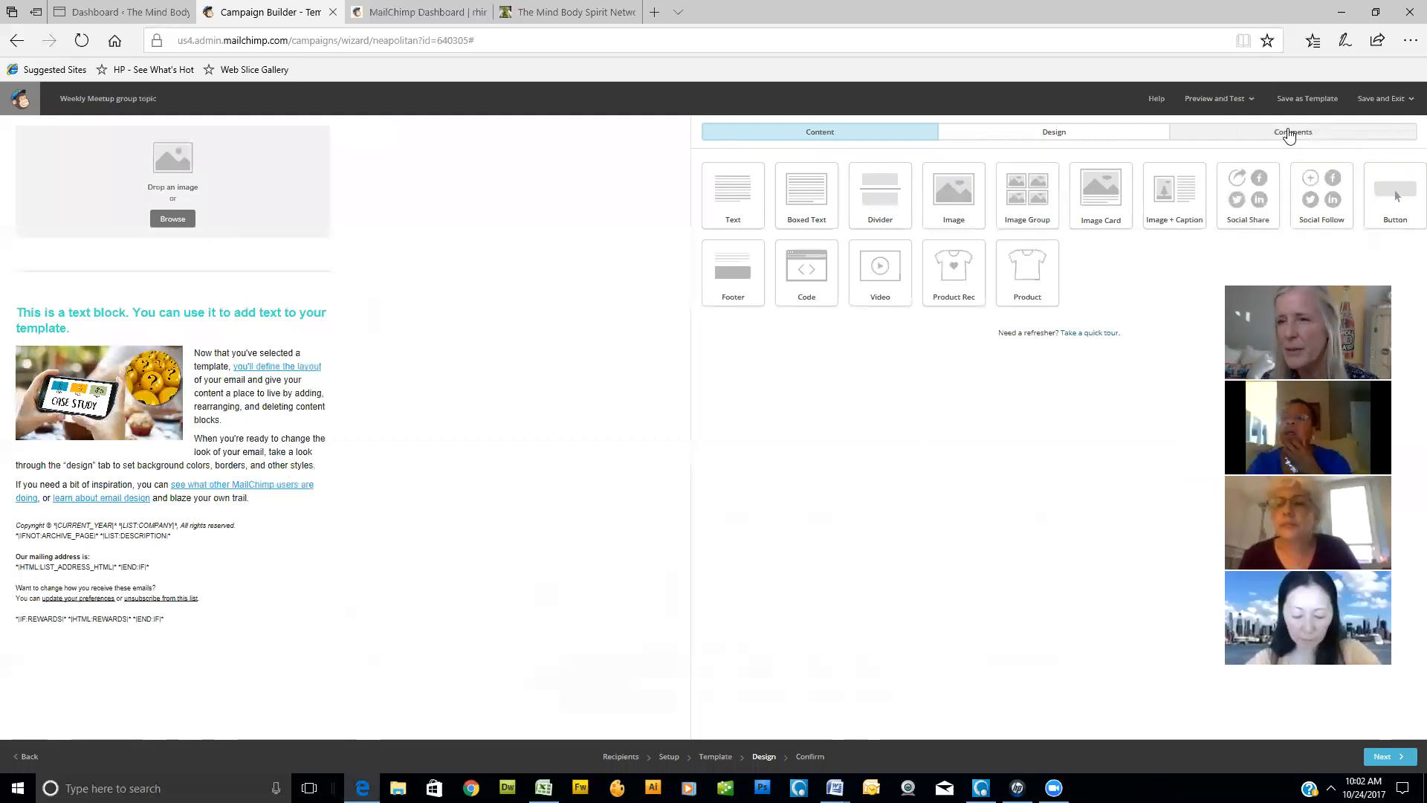
- Send a test email to the prefilled address with a personal message asking a colleague whether this is working
left_click(1252, 104)
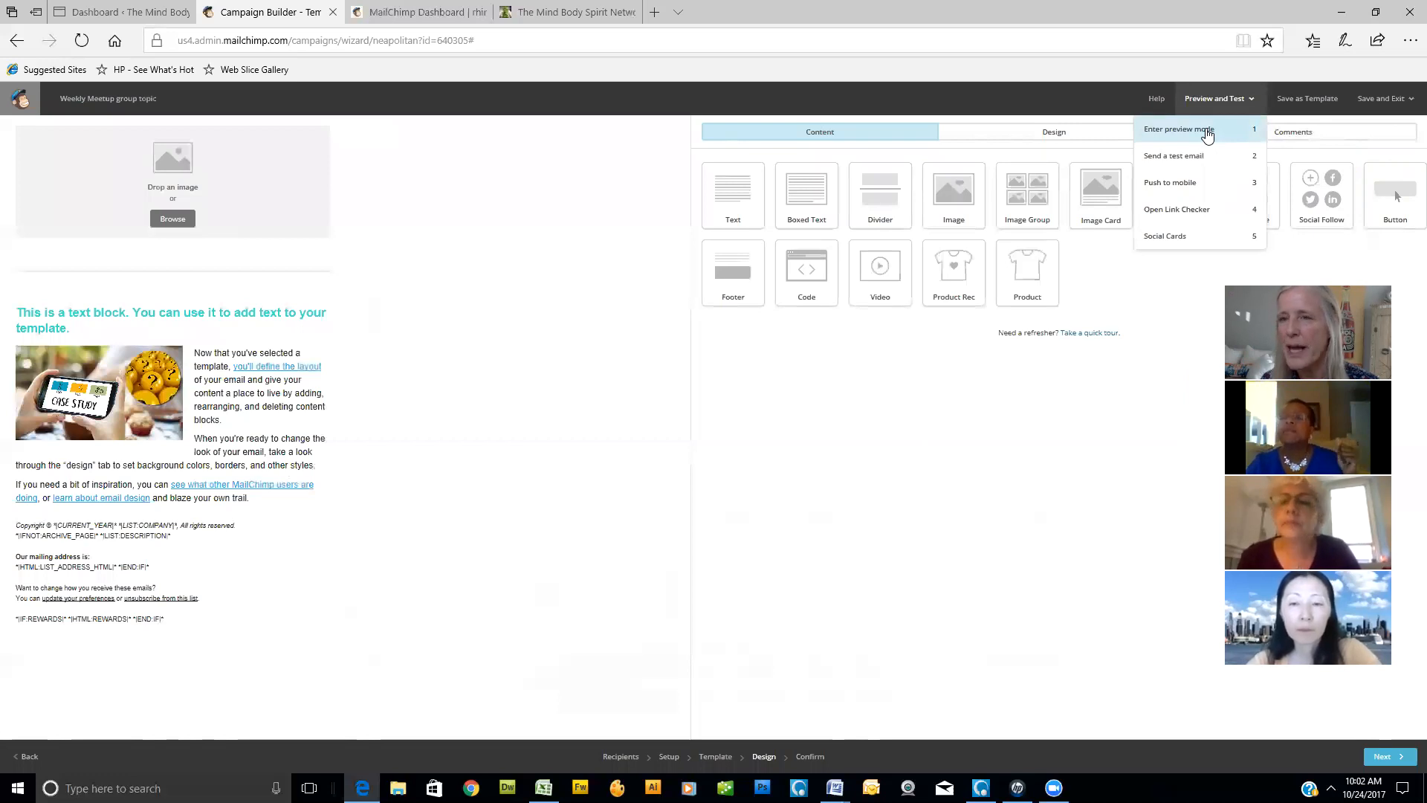
left_click(1172, 157)
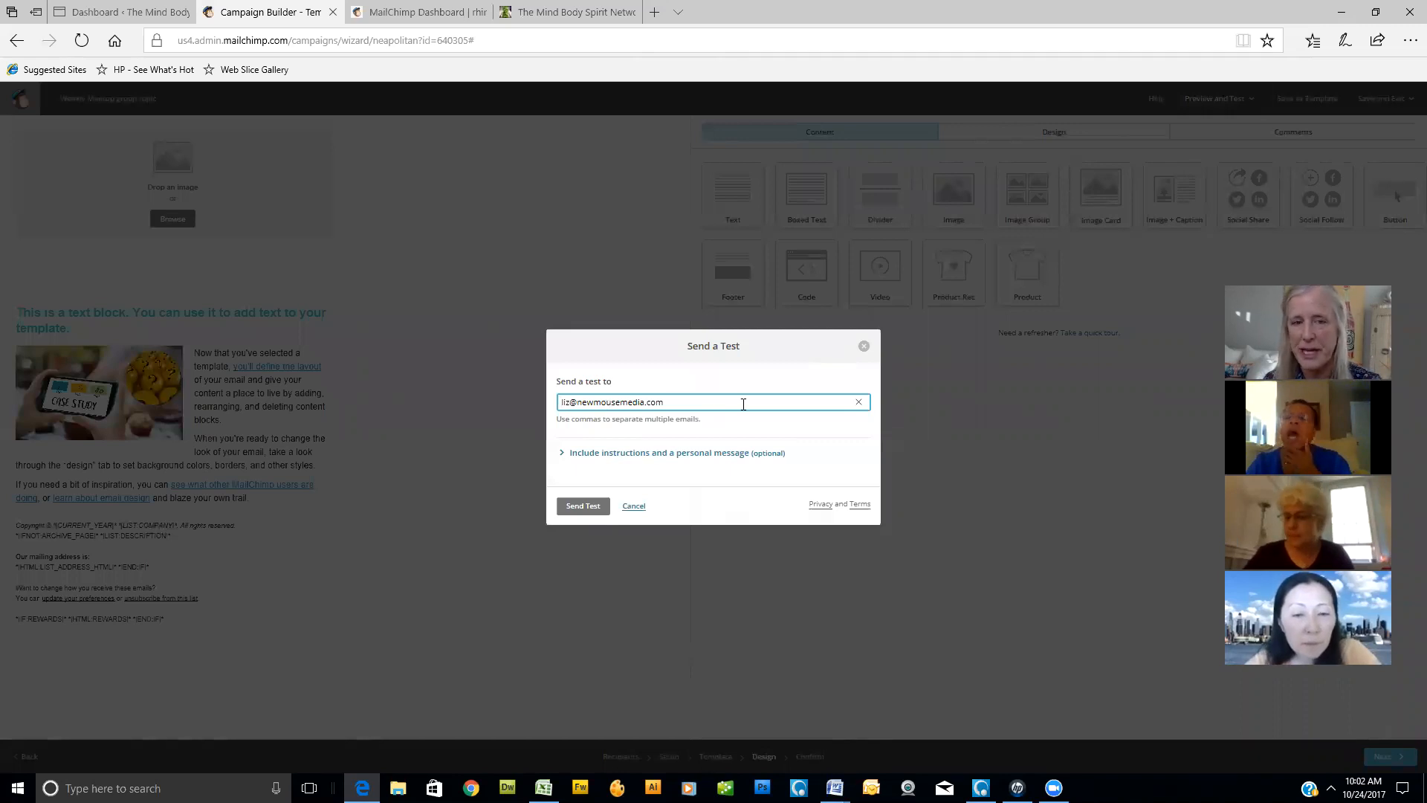
left_click(627, 456)
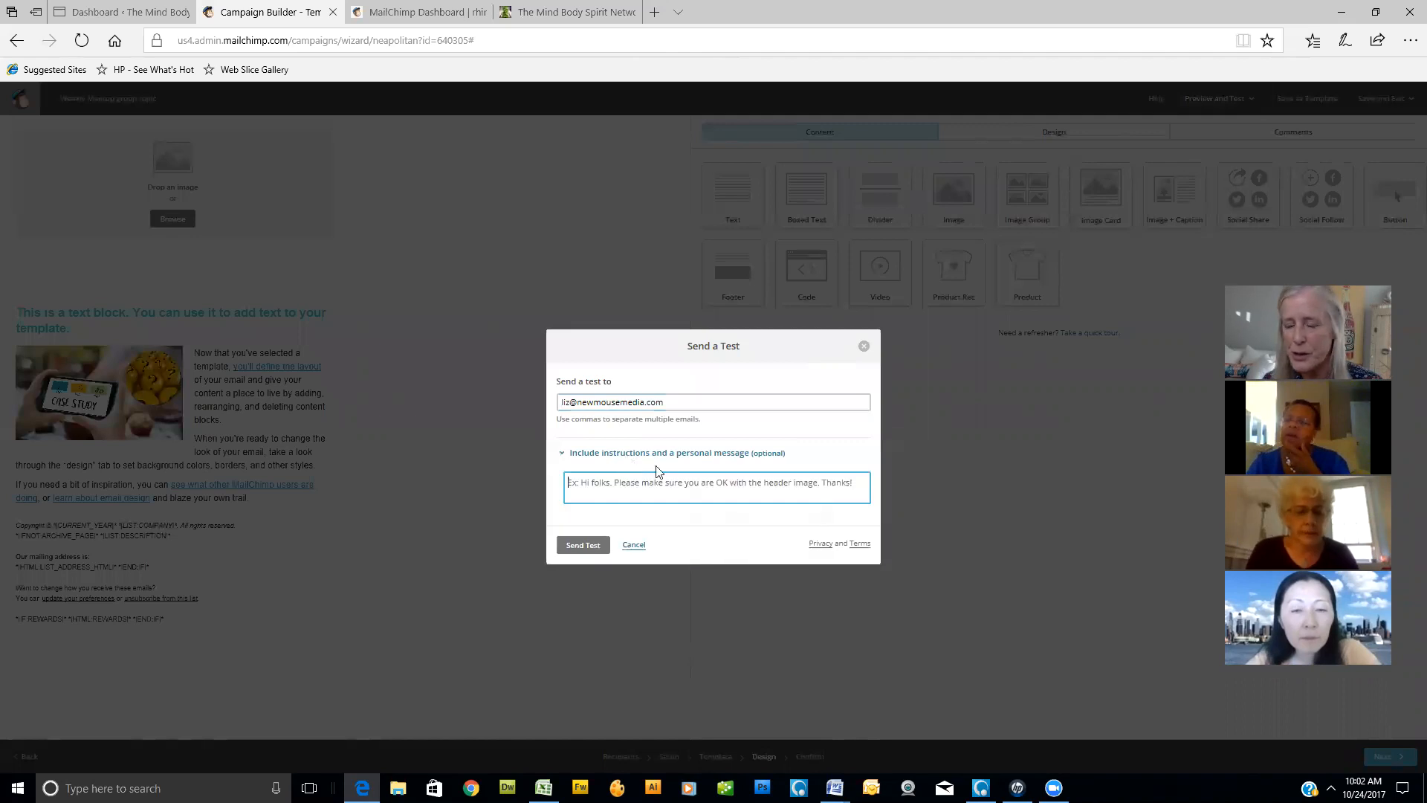
type("H")
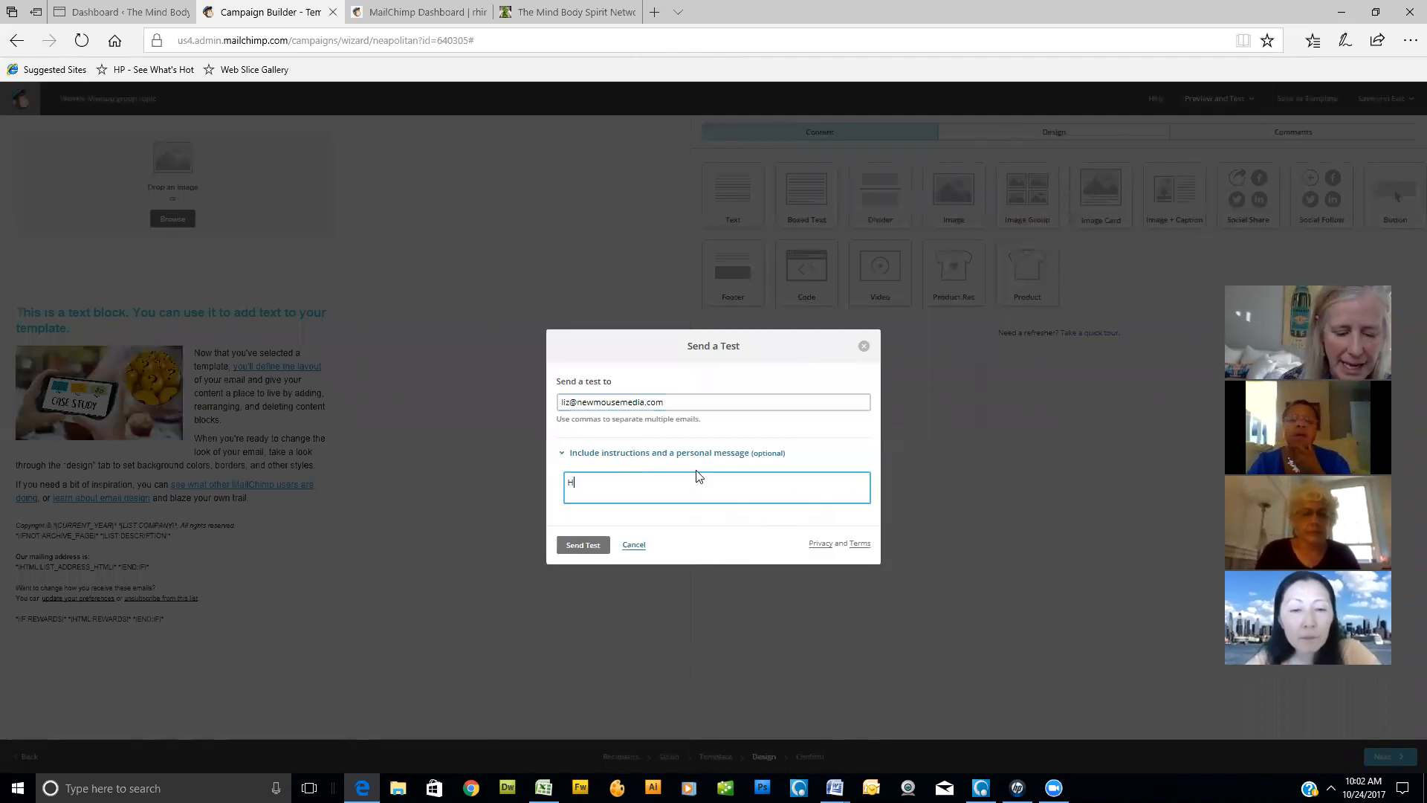
type("et deborah is this ")
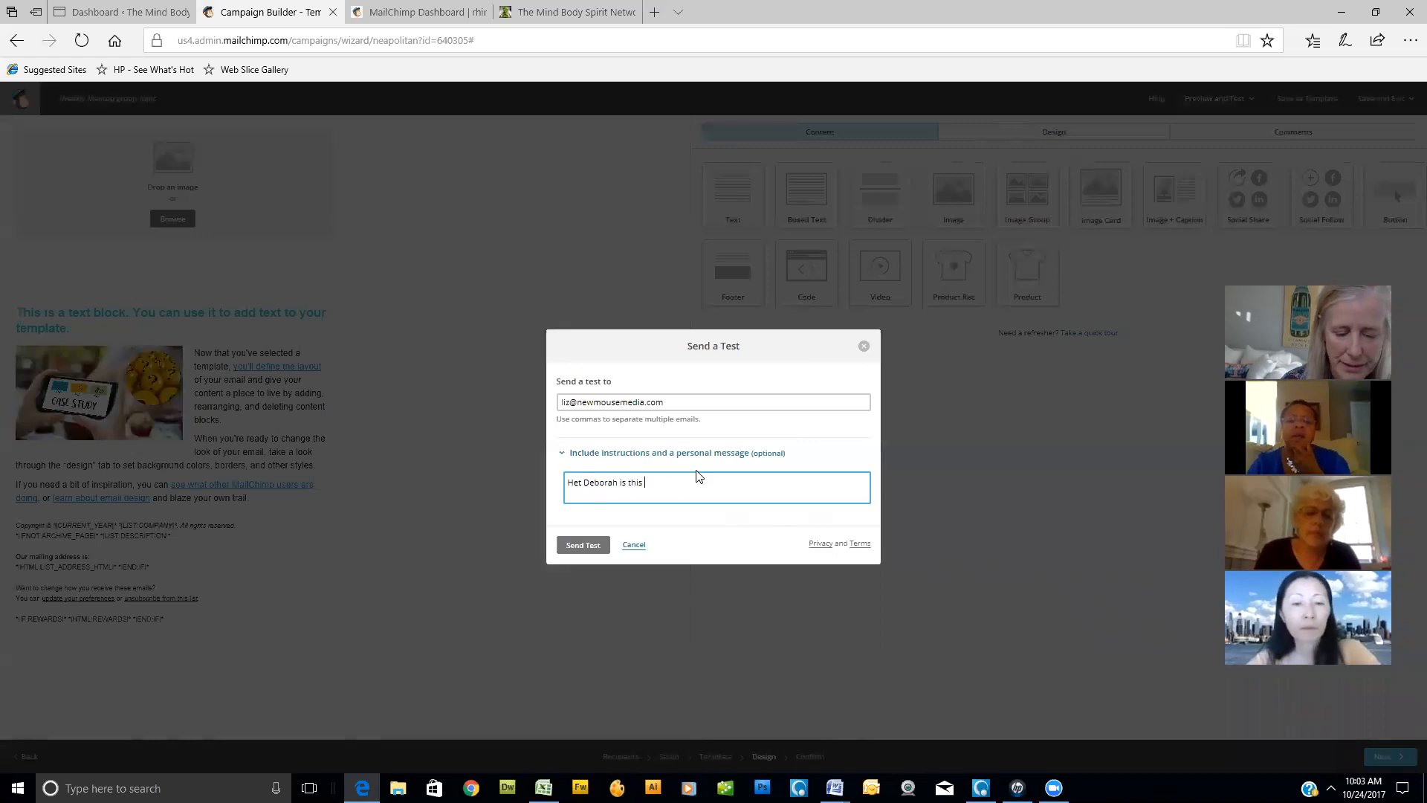
type("working?")
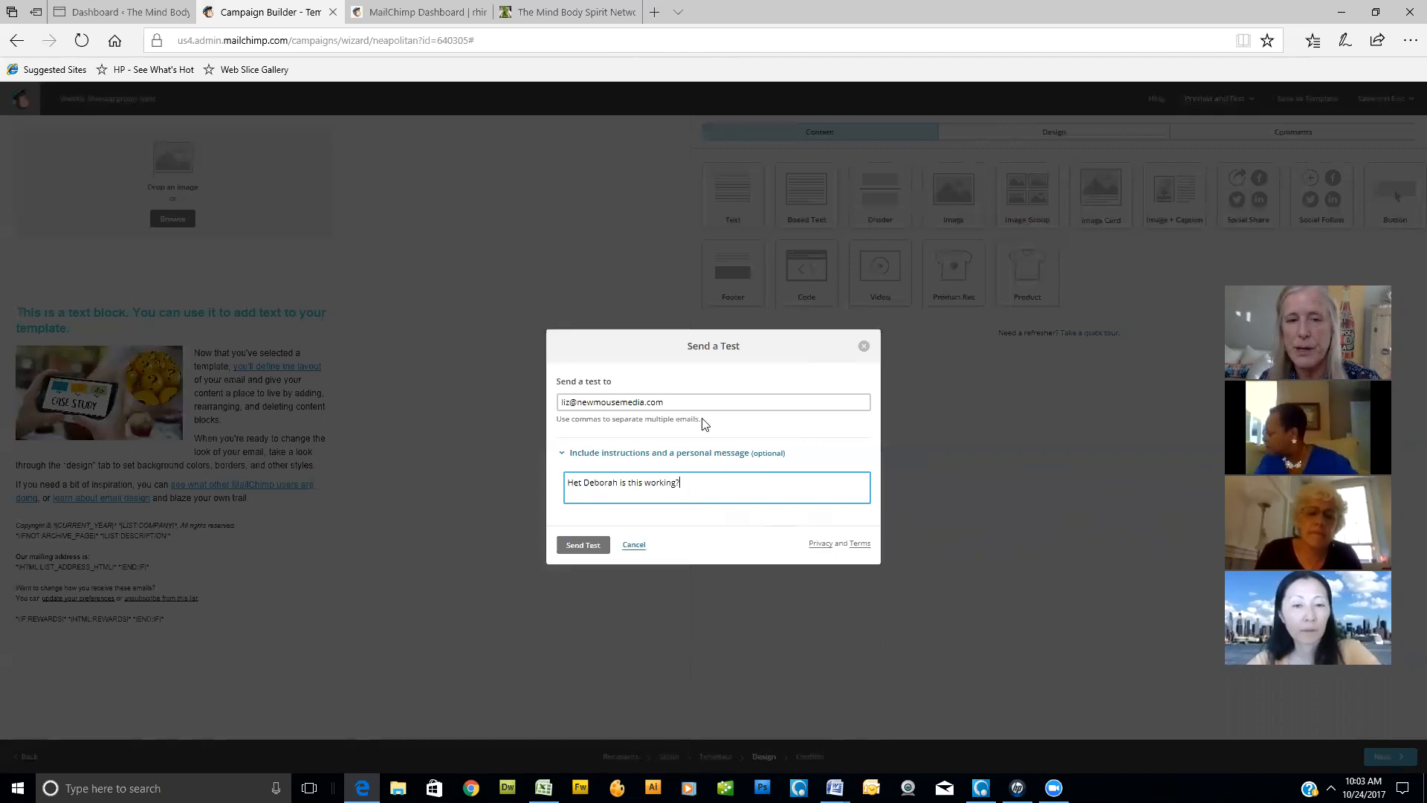
left_click(585, 548)
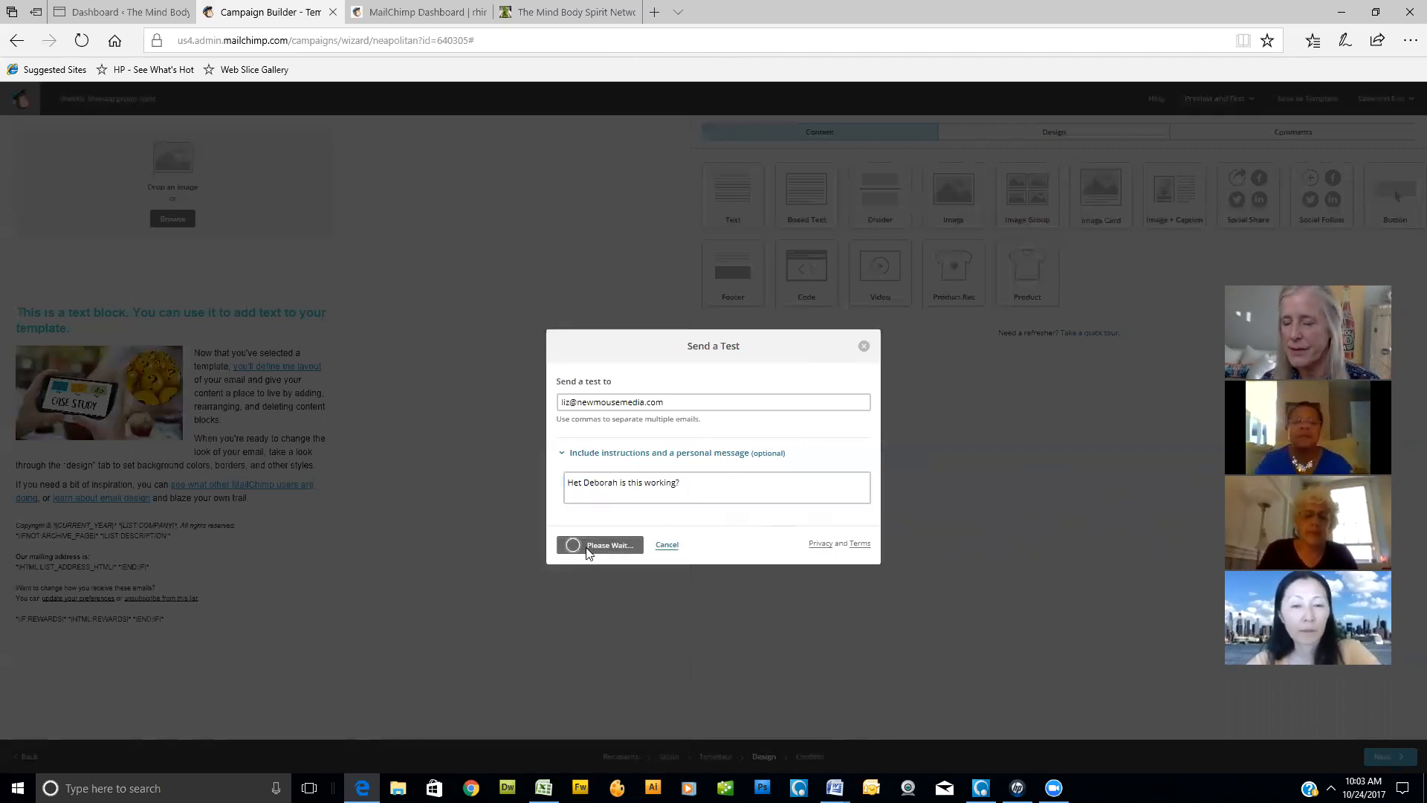
left_click(864, 346)
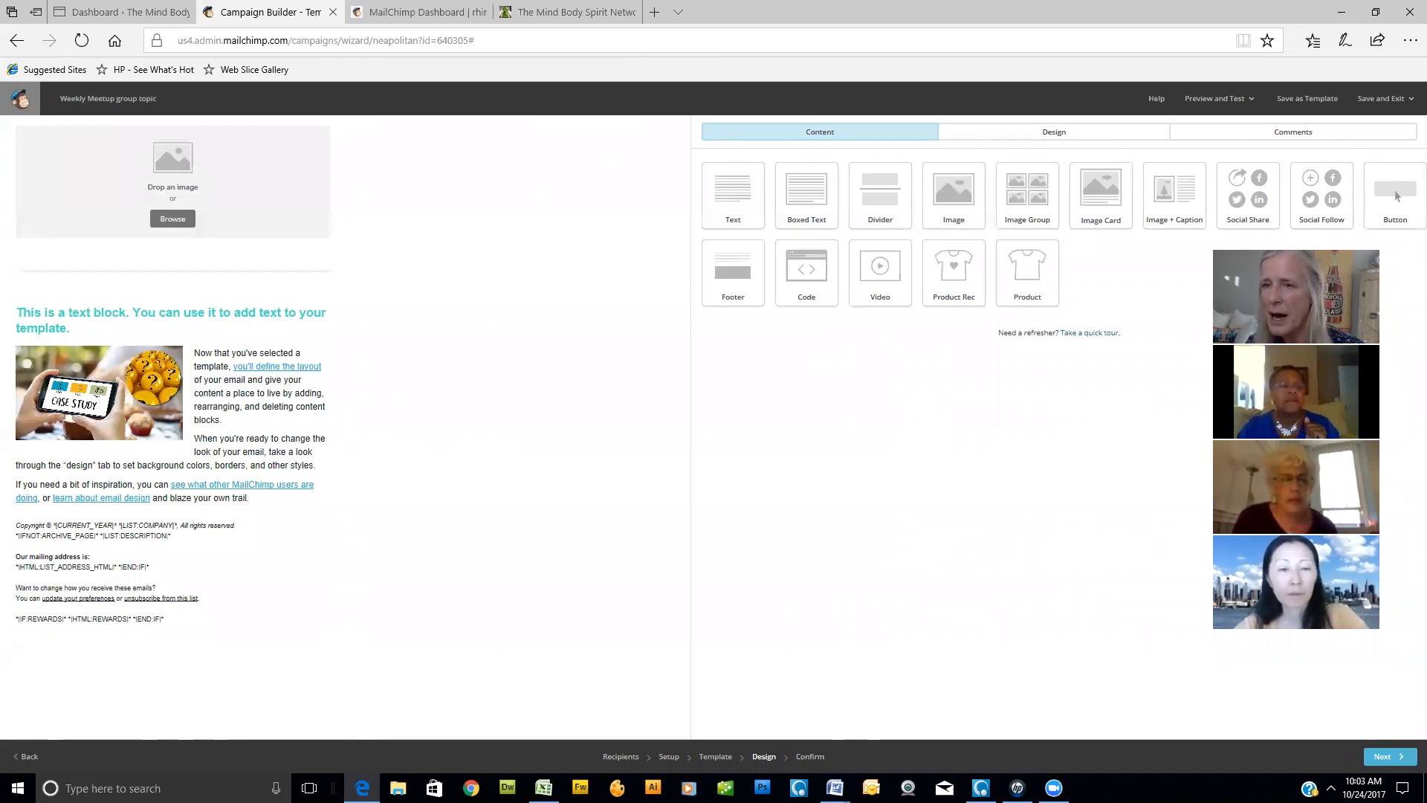
- Review the campaign's confirmation checklist and go back to the design through the resolve option for the default text content problem
left_click(1252, 101)
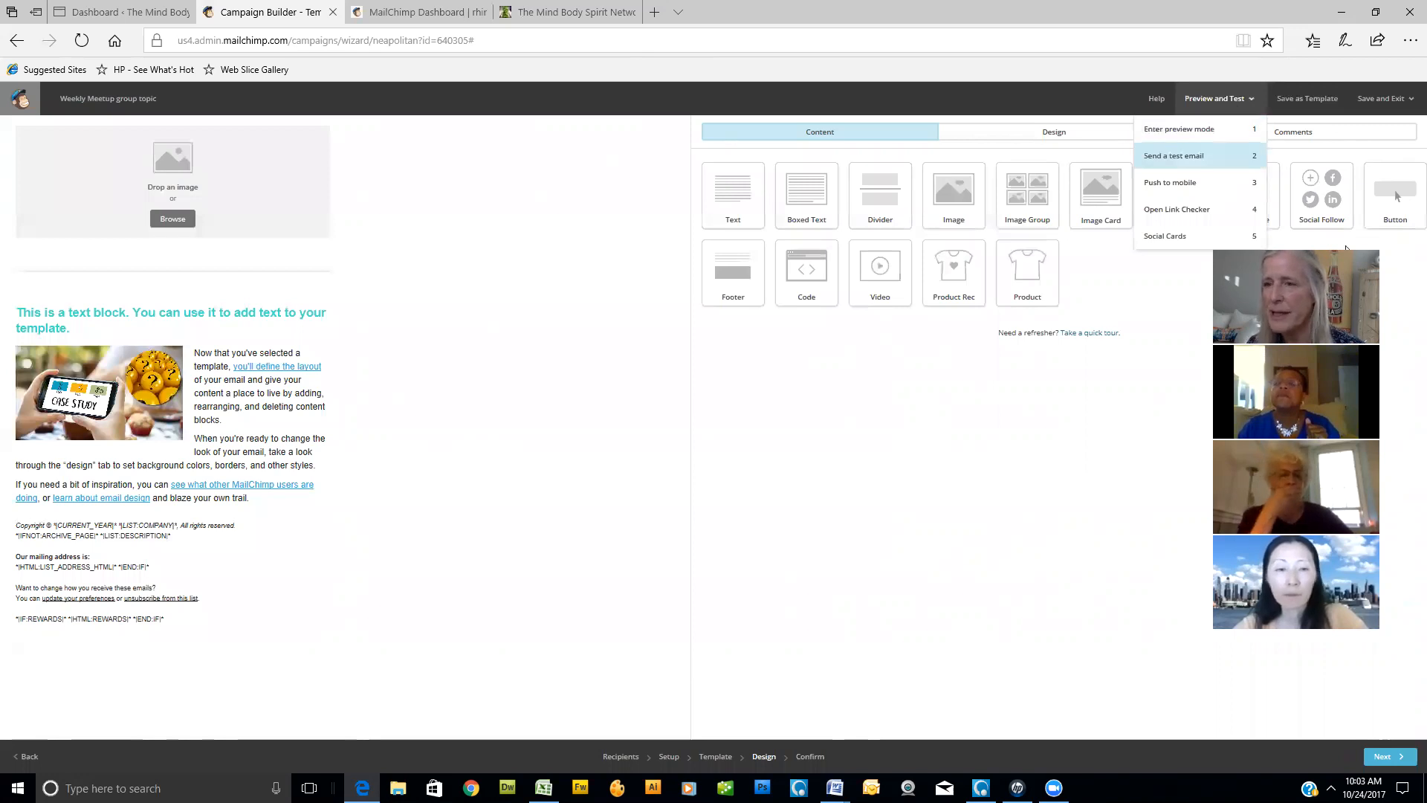
left_click_drag(1346, 247, 1322, 211)
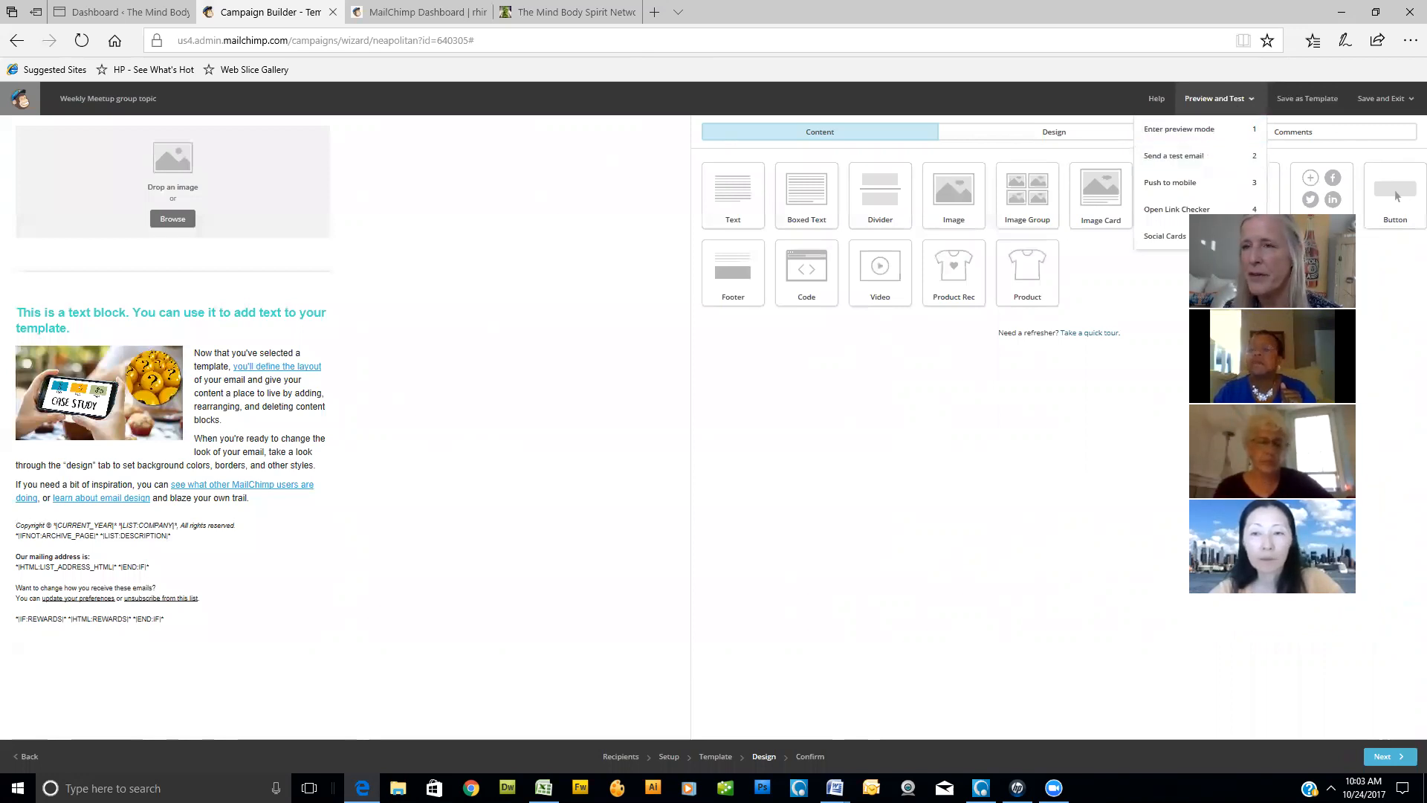
left_click(817, 760)
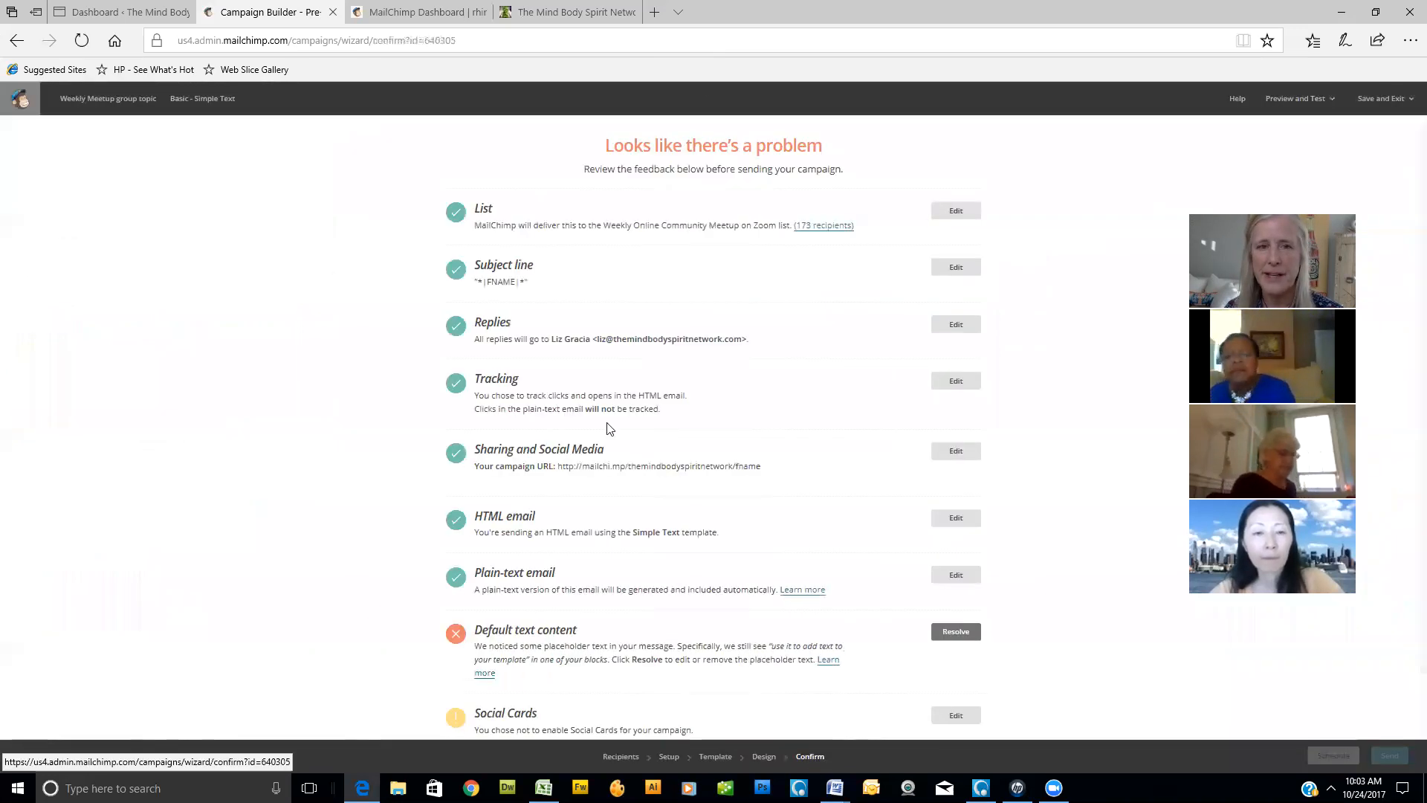
scroll(637, 437, "down", 1)
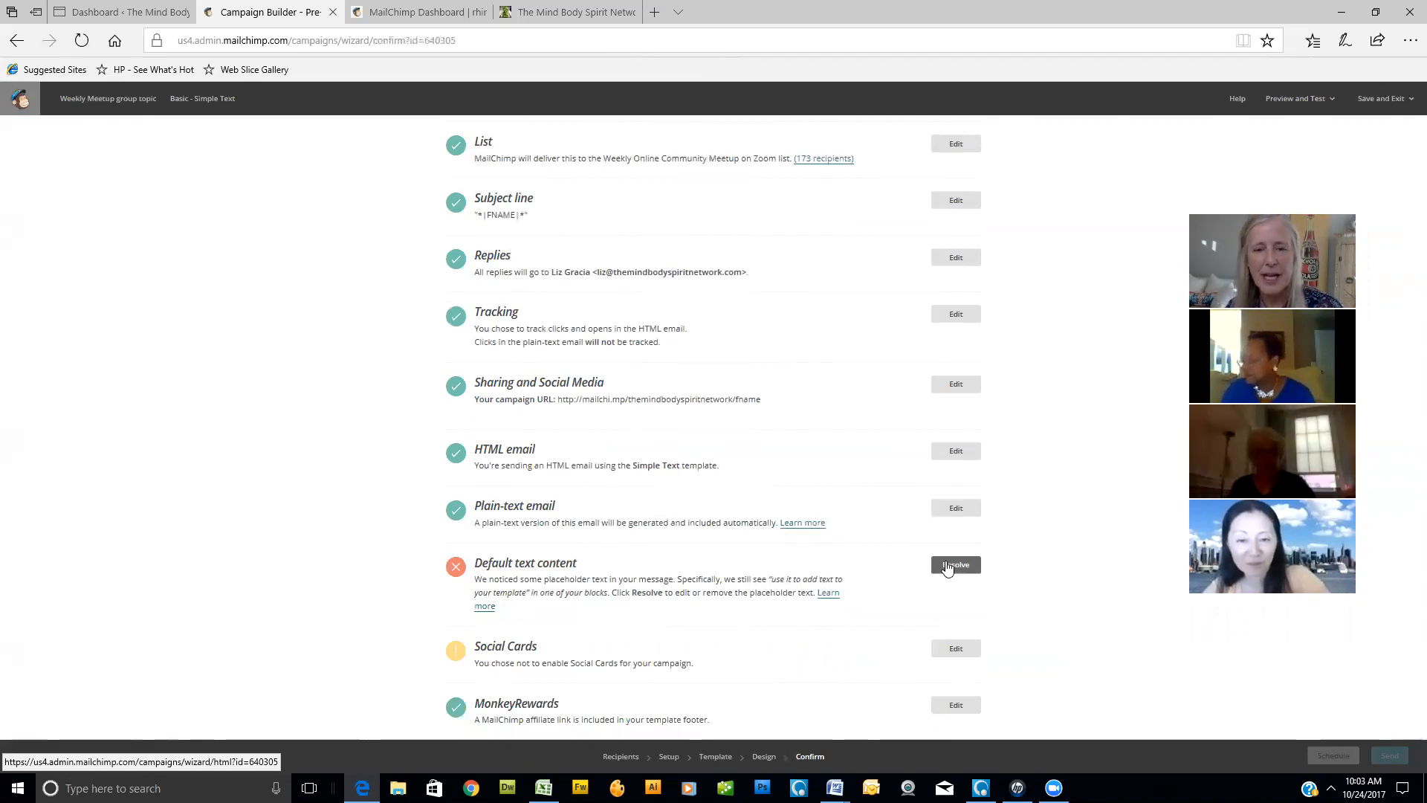
left_click(957, 568)
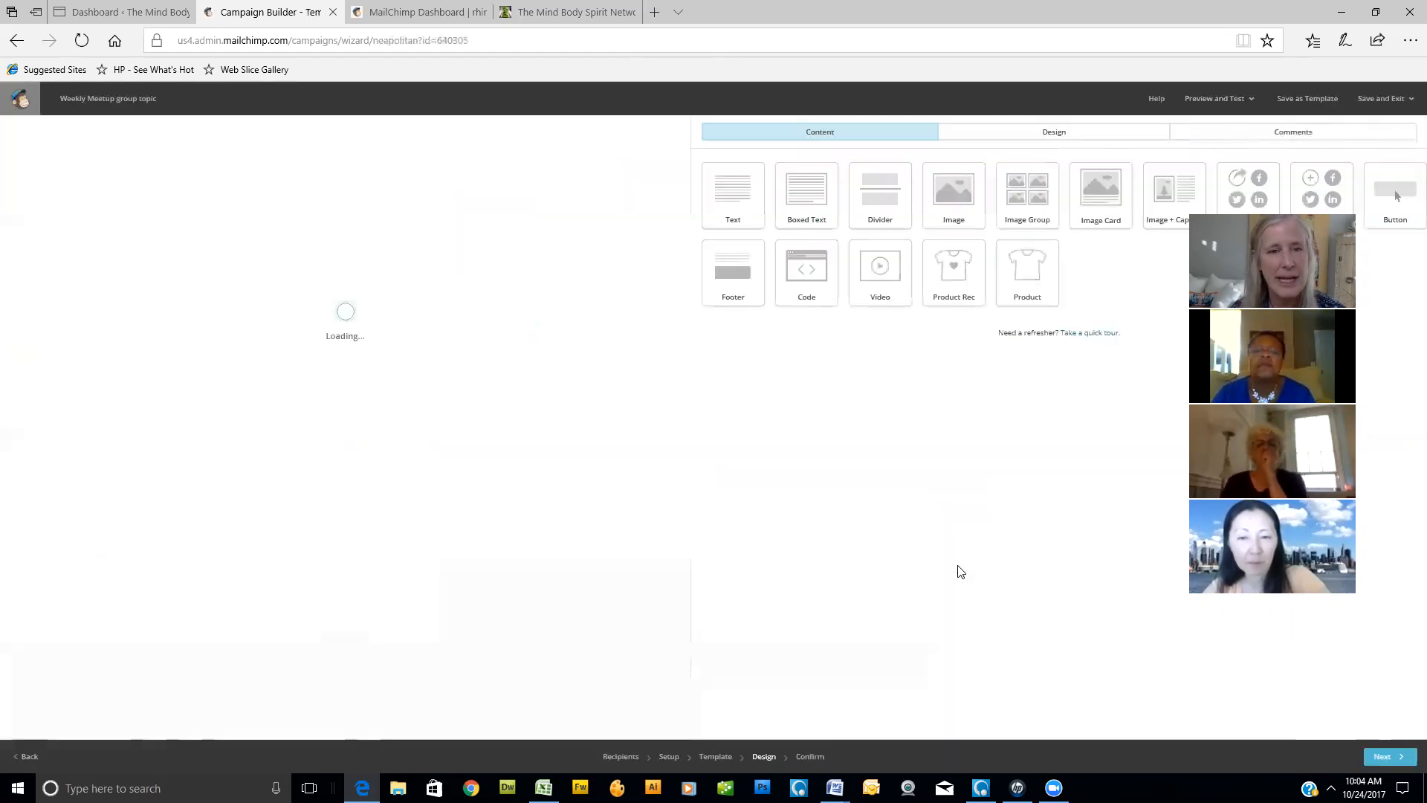
mouse_move(249, 321)
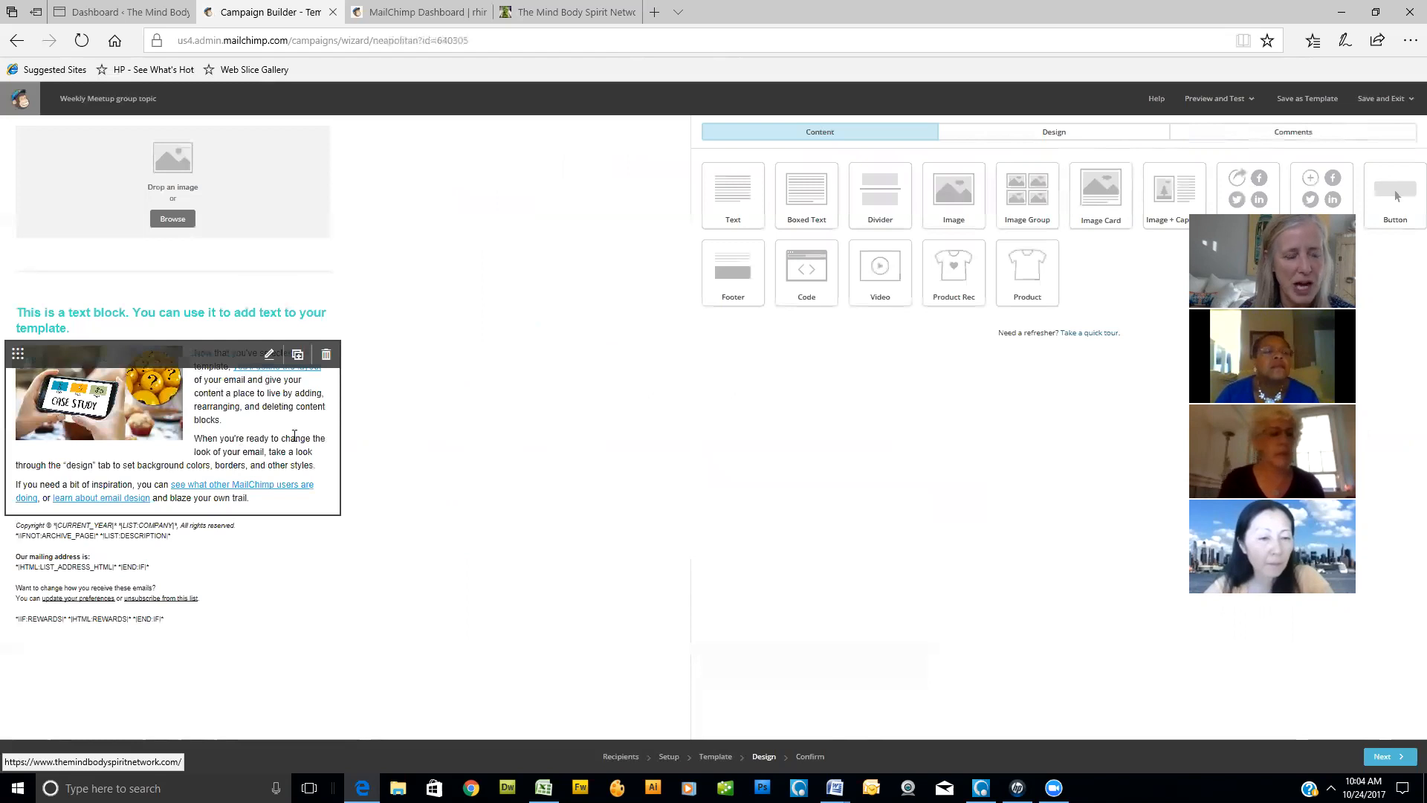
- Delete the default heading text block and fill the empty image block with the stored "The Rise of the Fierce Feminine" picture
left_click(326, 313)
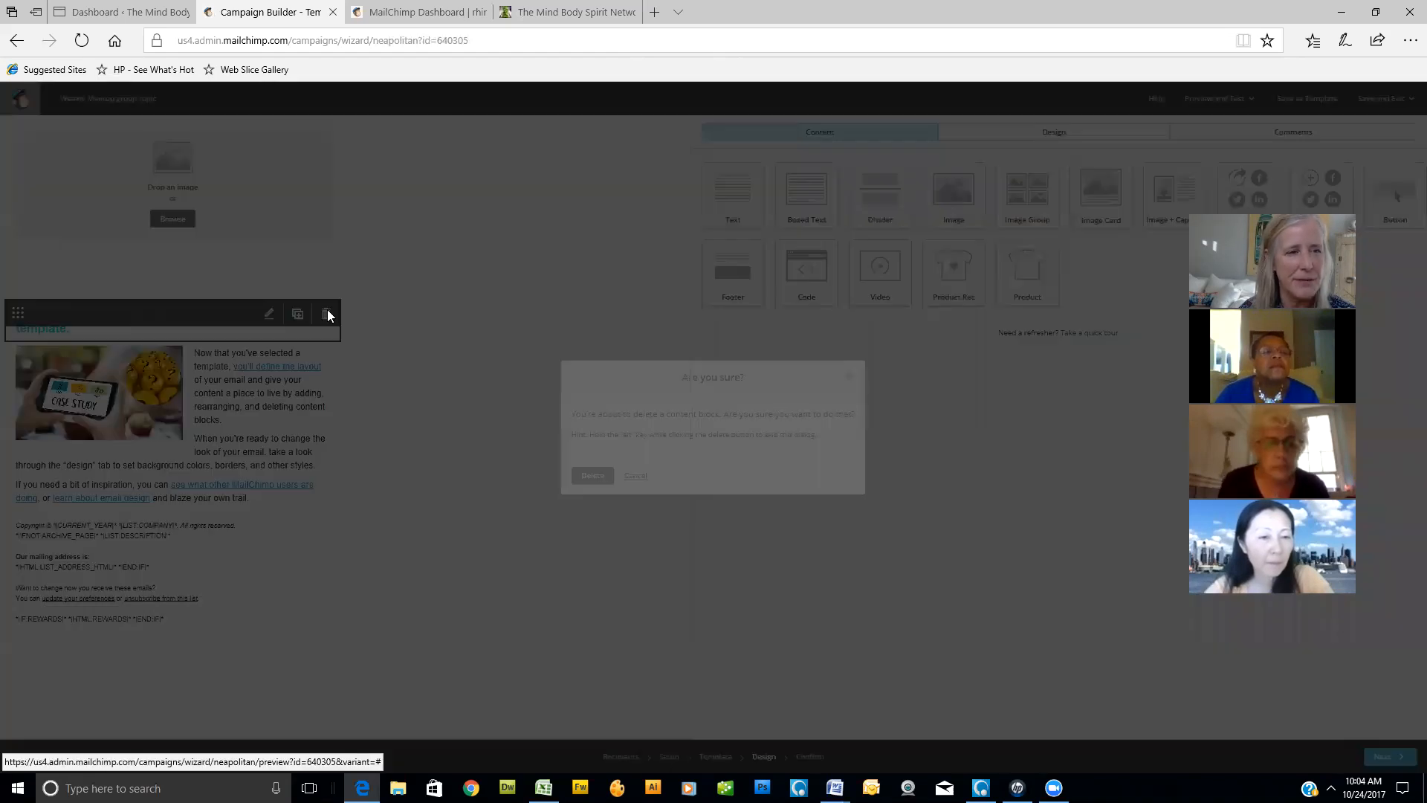
left_click(594, 476)
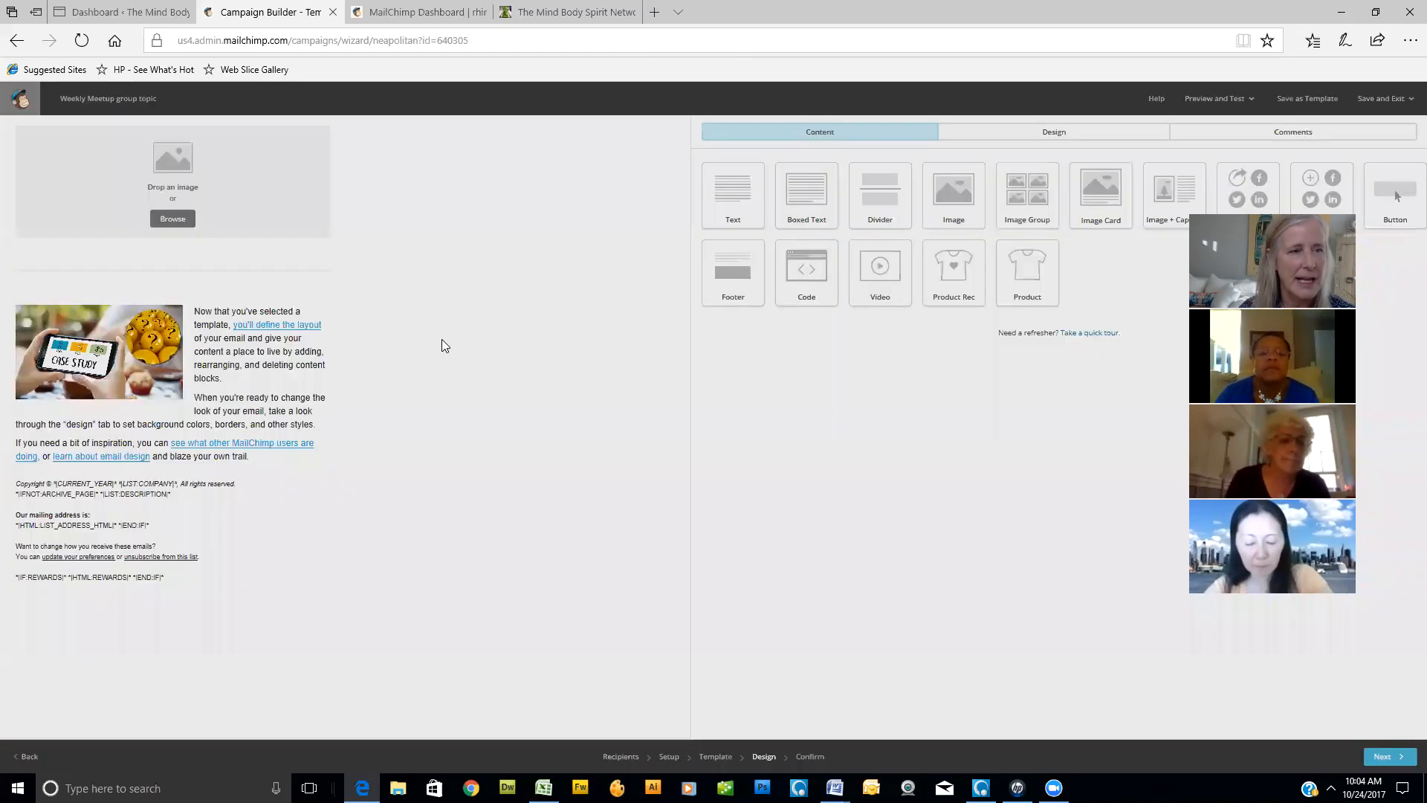
left_click(270, 135)
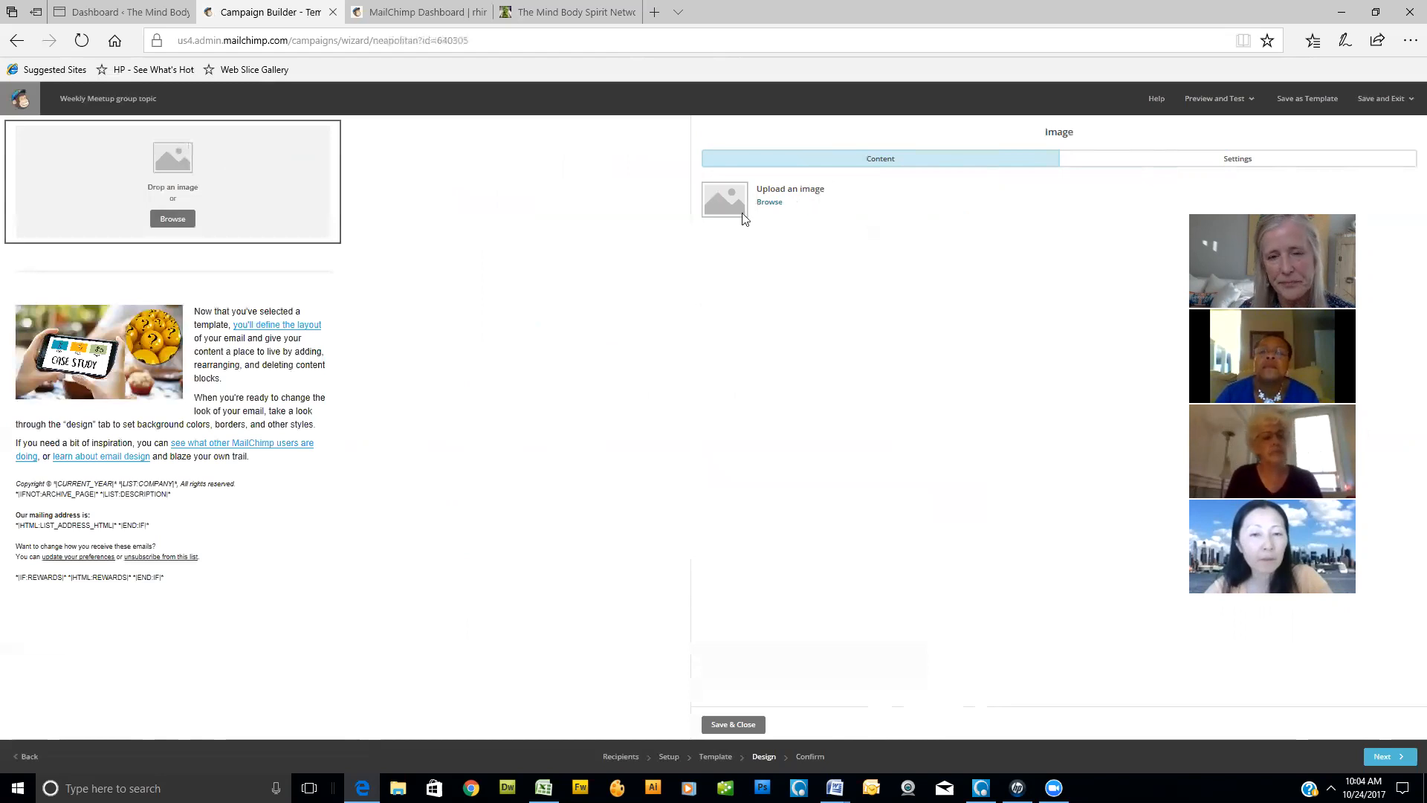
left_click(765, 203)
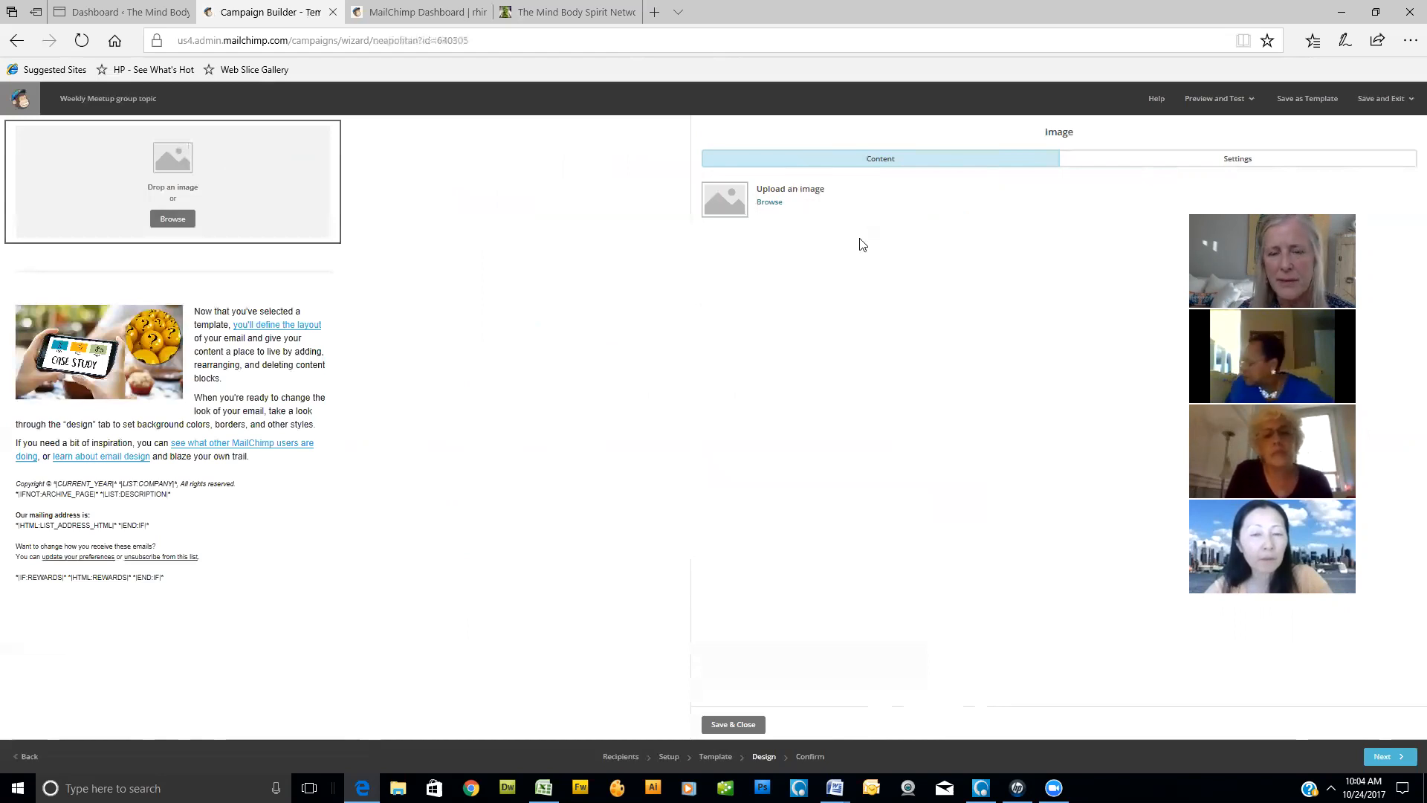
left_click(525, 268)
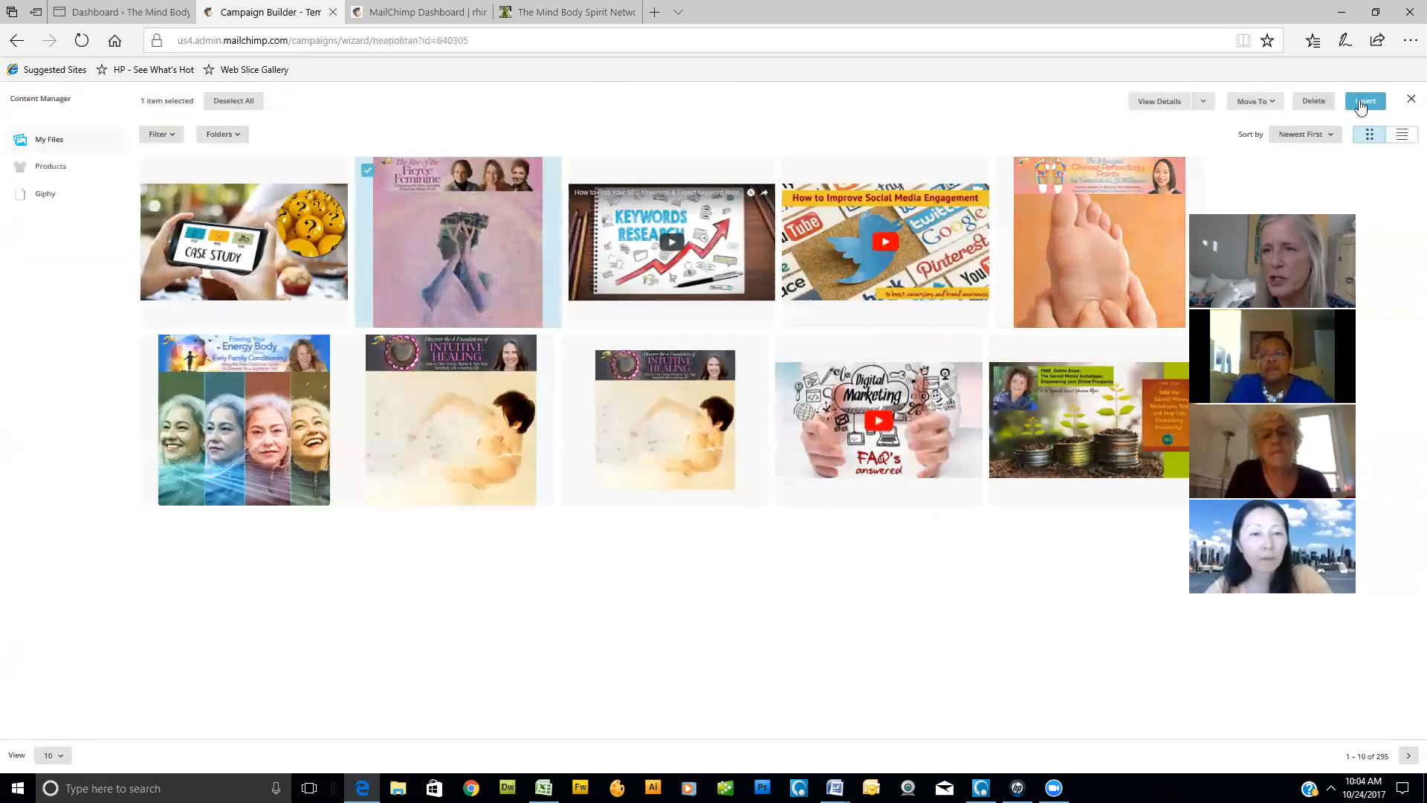
left_click(1360, 102)
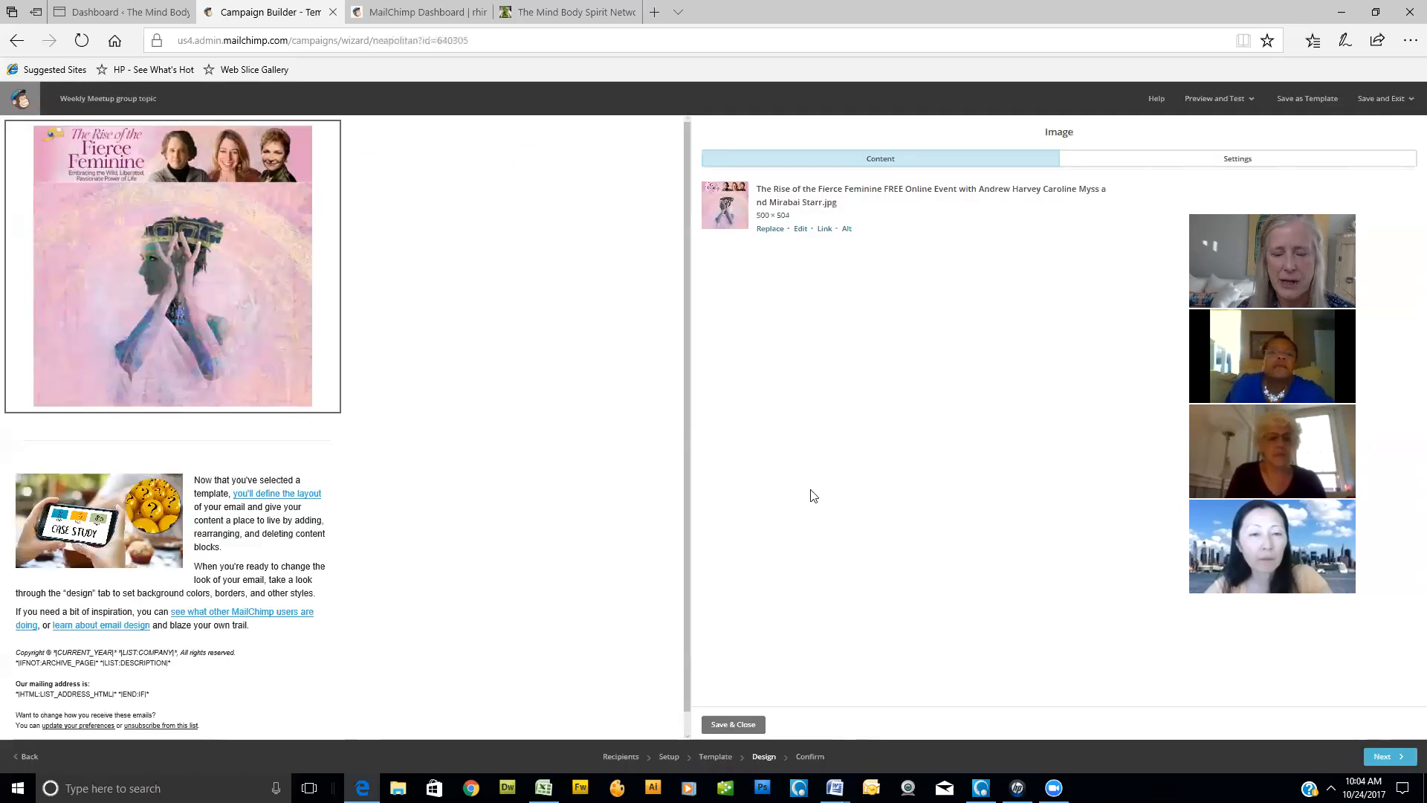
left_click(733, 724)
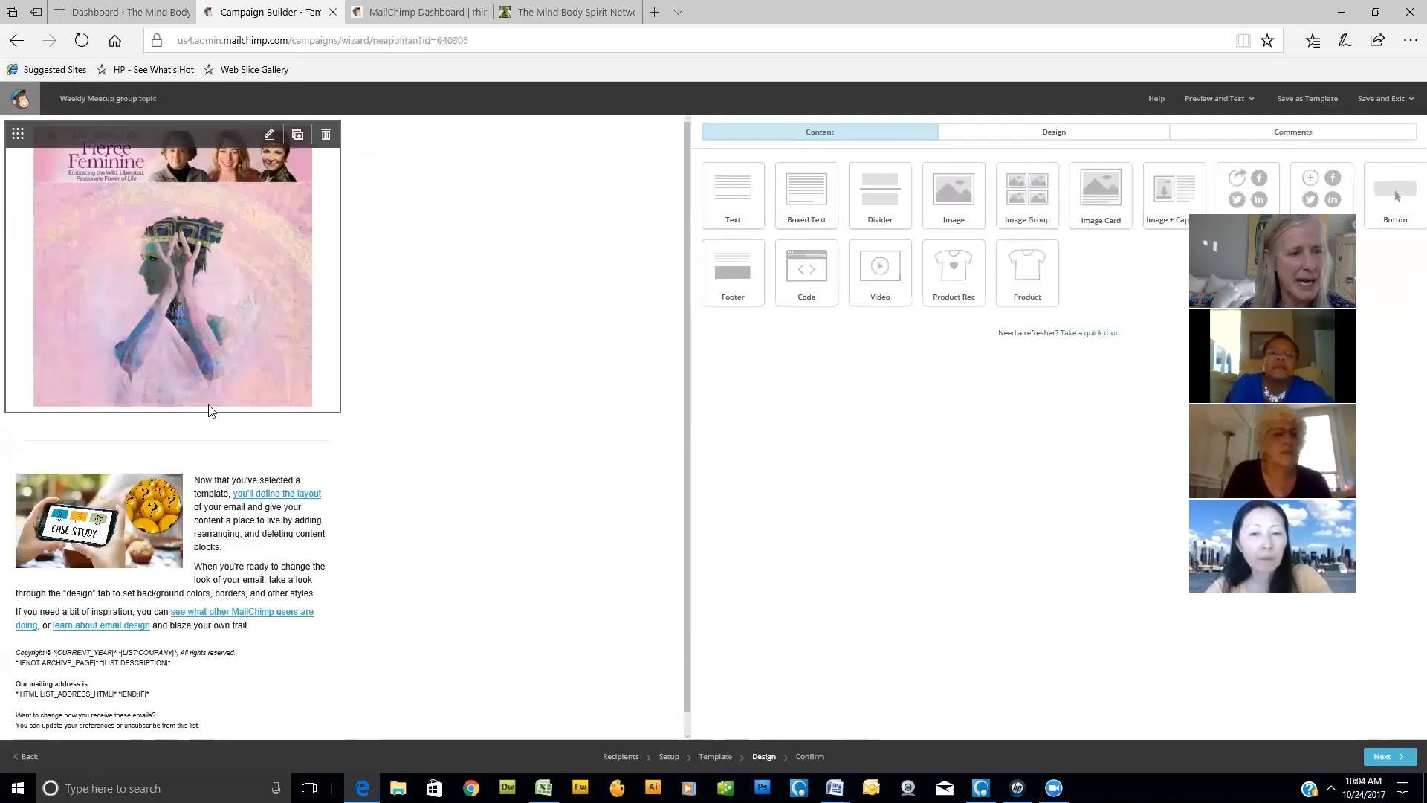
- Delete the case study text block from the email design
scroll(356, 454, "down", 1)
mouse_move(265, 467)
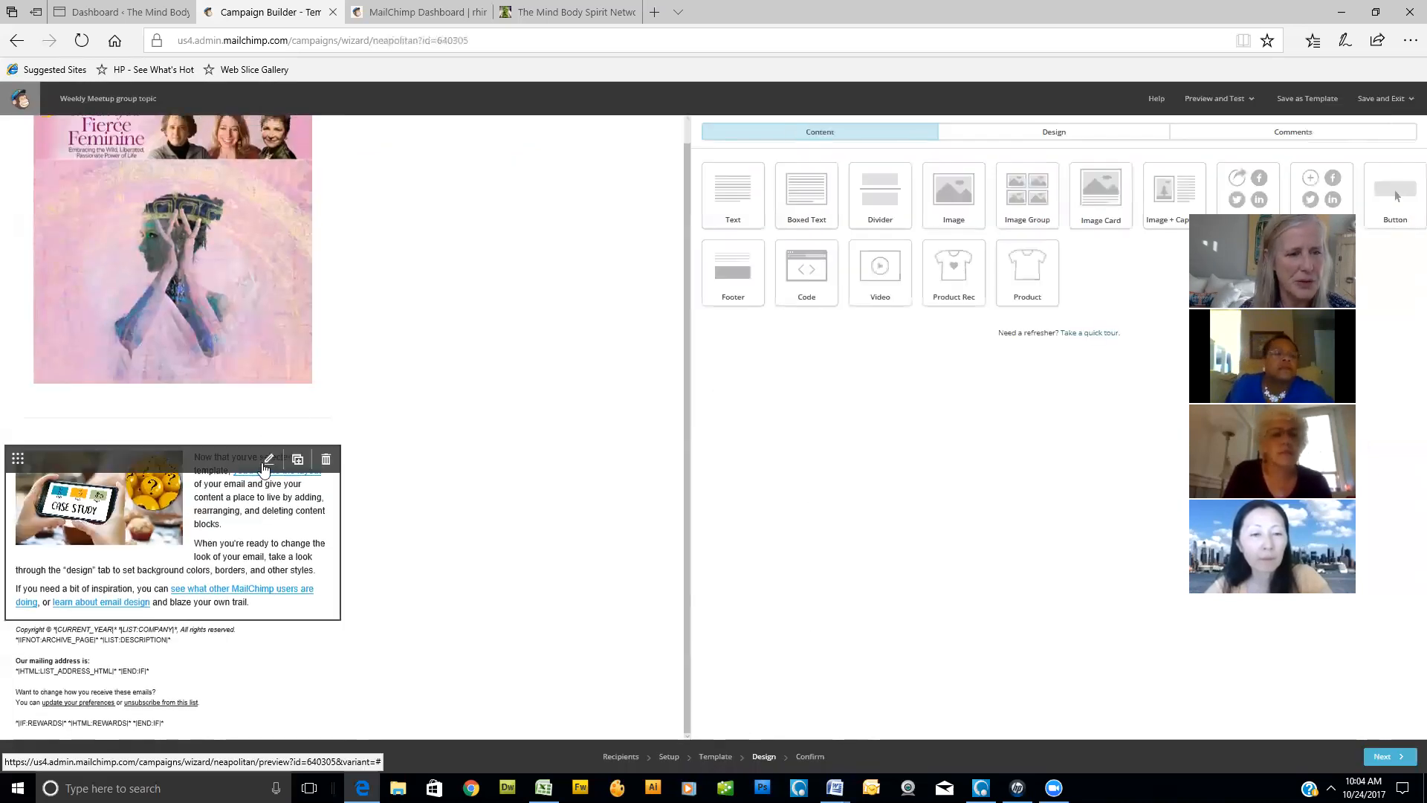
left_click(326, 461)
left_click(591, 476)
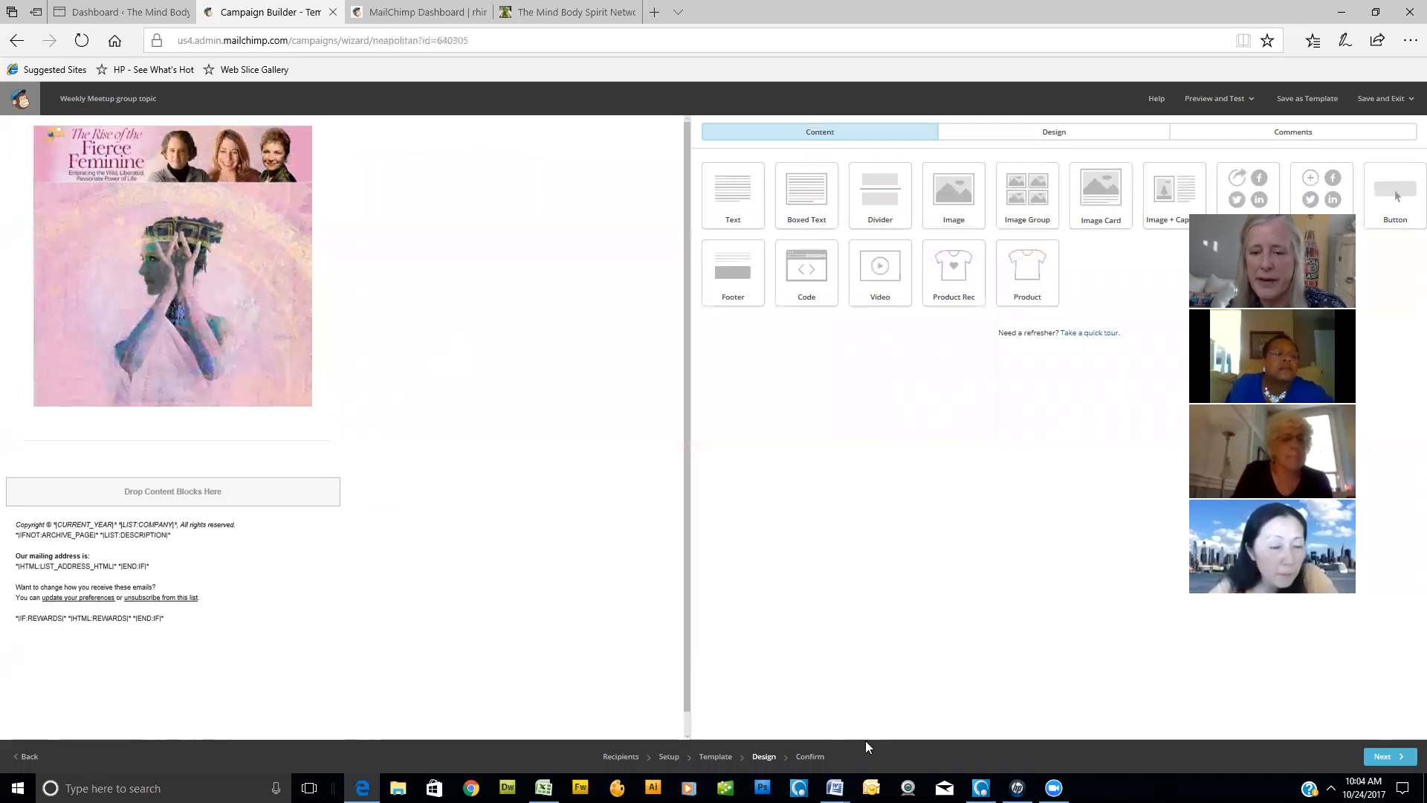
- Review the campaign's confirmation checklist and open its delivery schedule settings
left_click(805, 758)
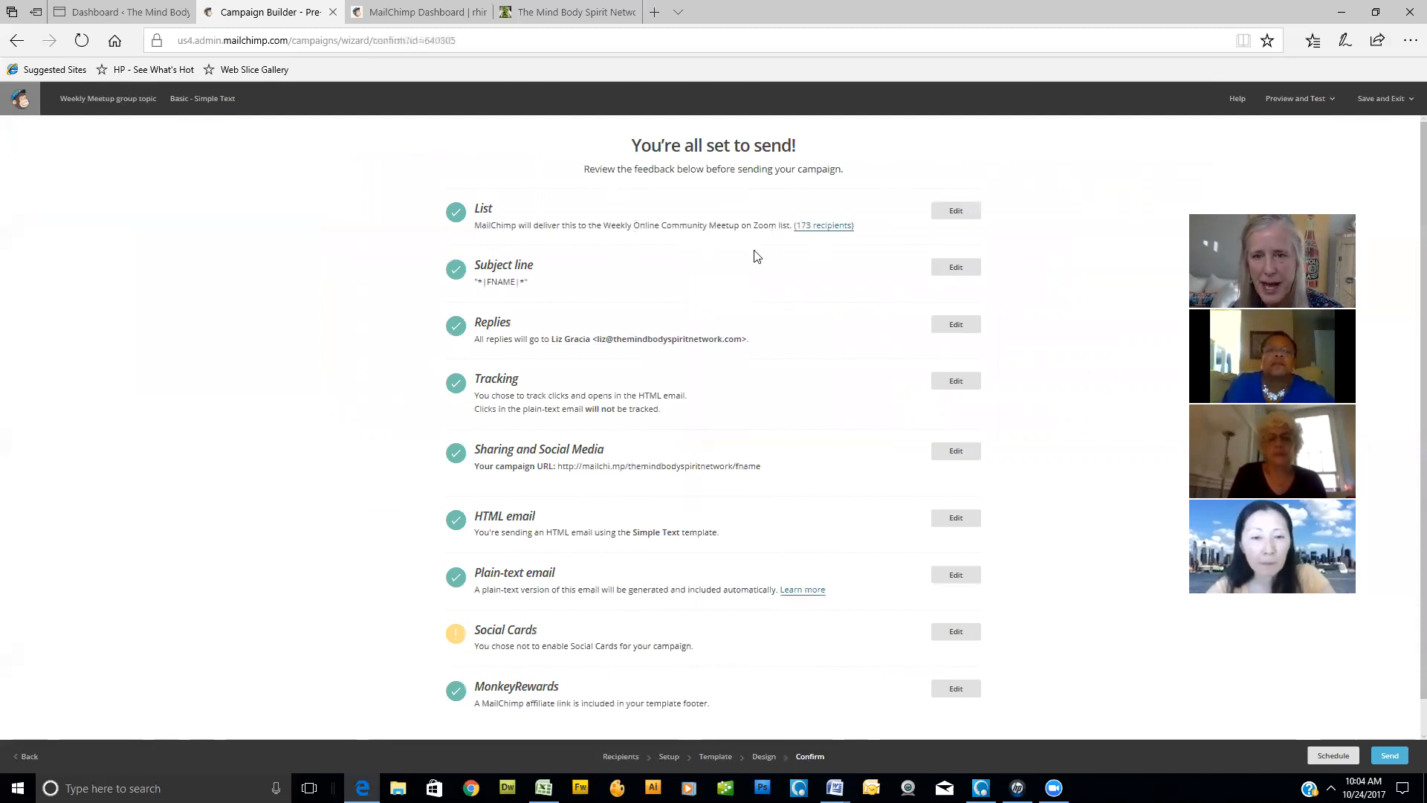
scroll(756, 256, "down", 1)
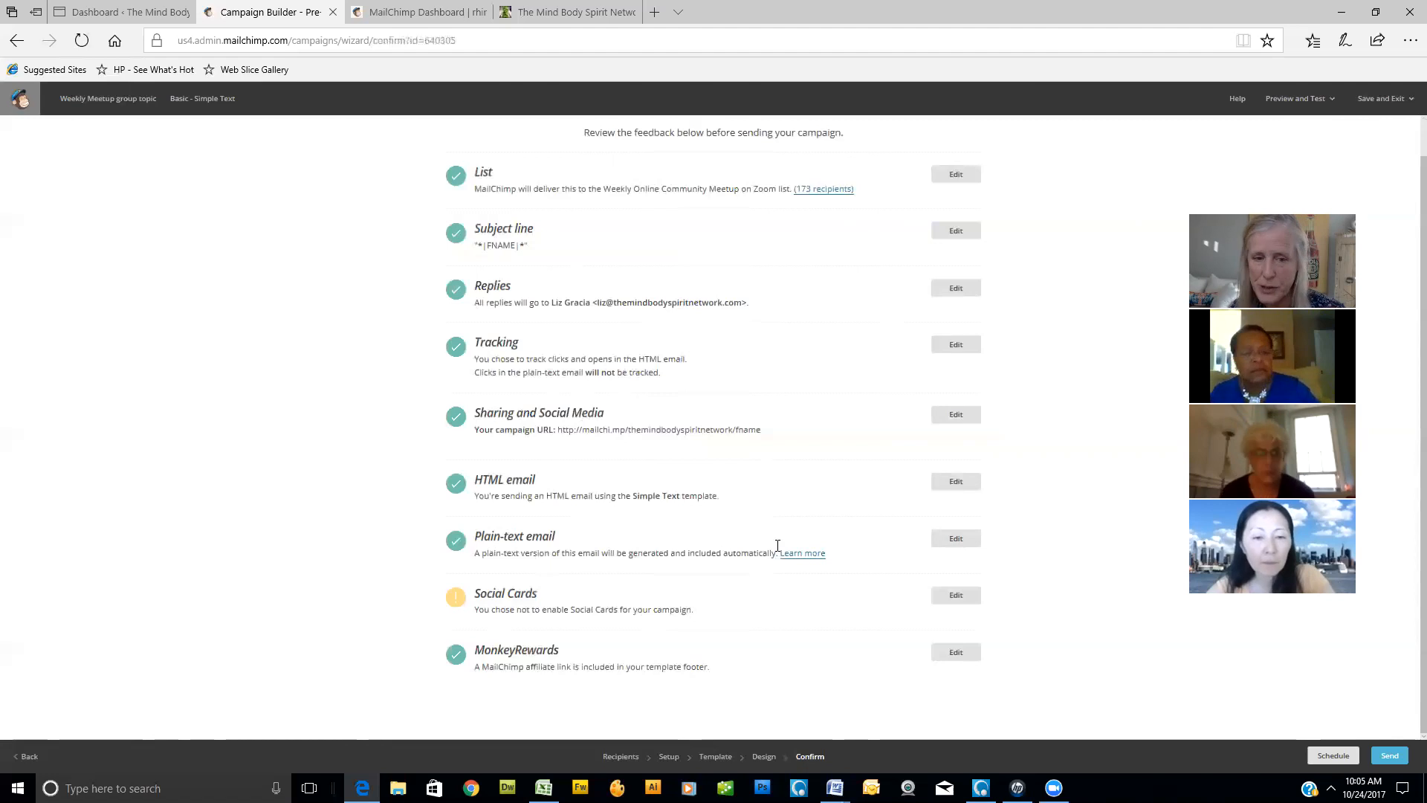
left_click(1335, 757)
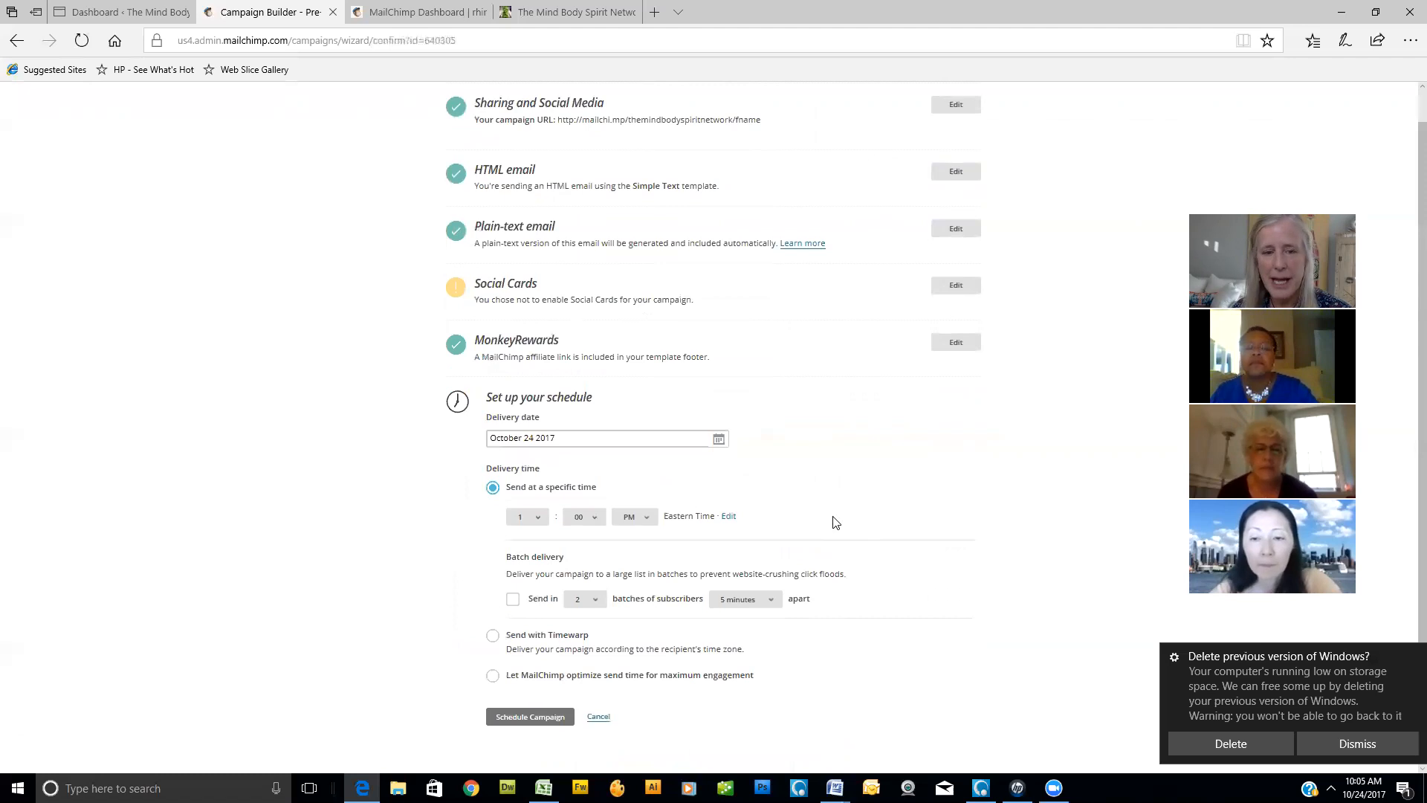
- Let MailChimp optimize the send time for maximum engagement and set the delivery date to October 30 2017
left_click(492, 678)
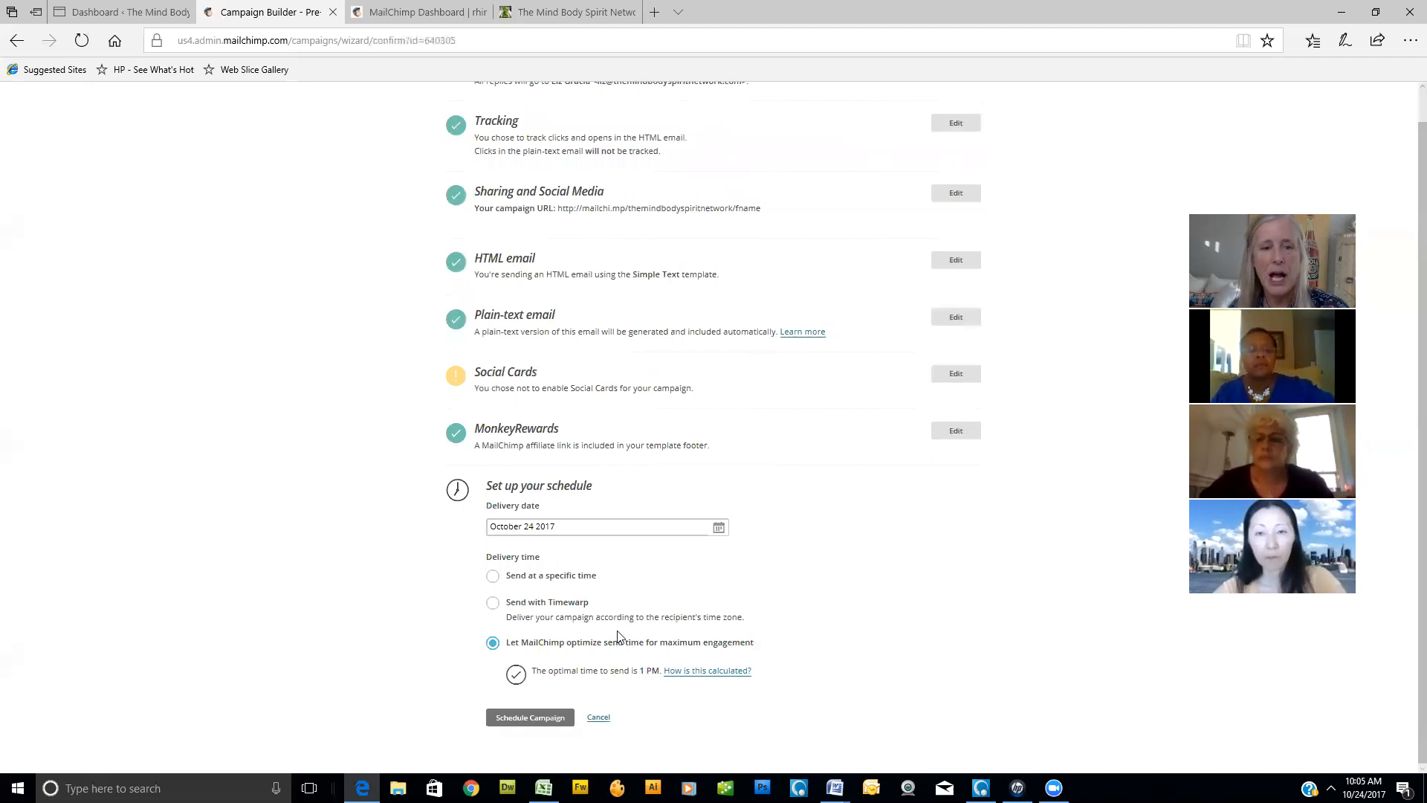
left_click(719, 529)
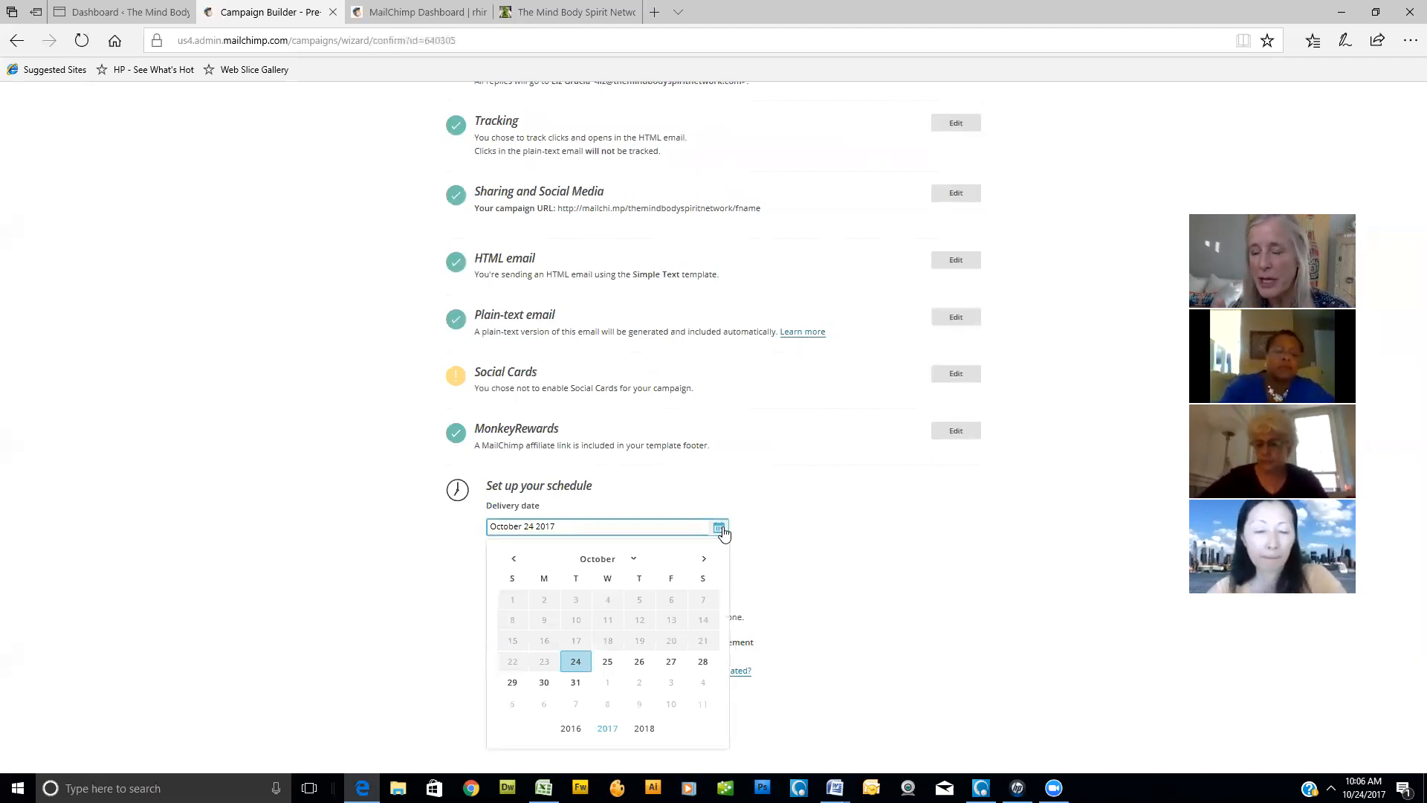
left_click(543, 683)
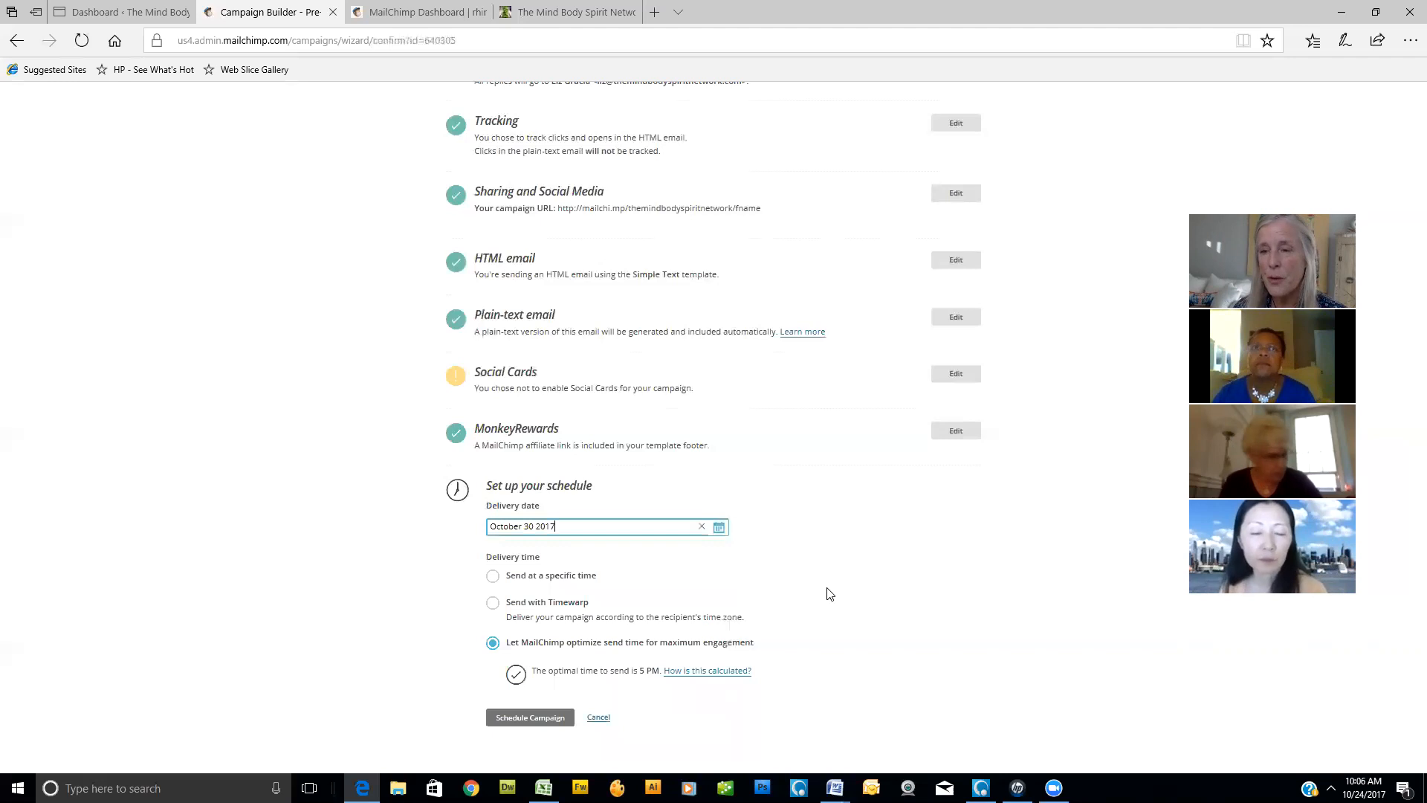
- Schedule the campaign for October 31 2017 at the specific time of 8:00 AM
left_click(718, 530)
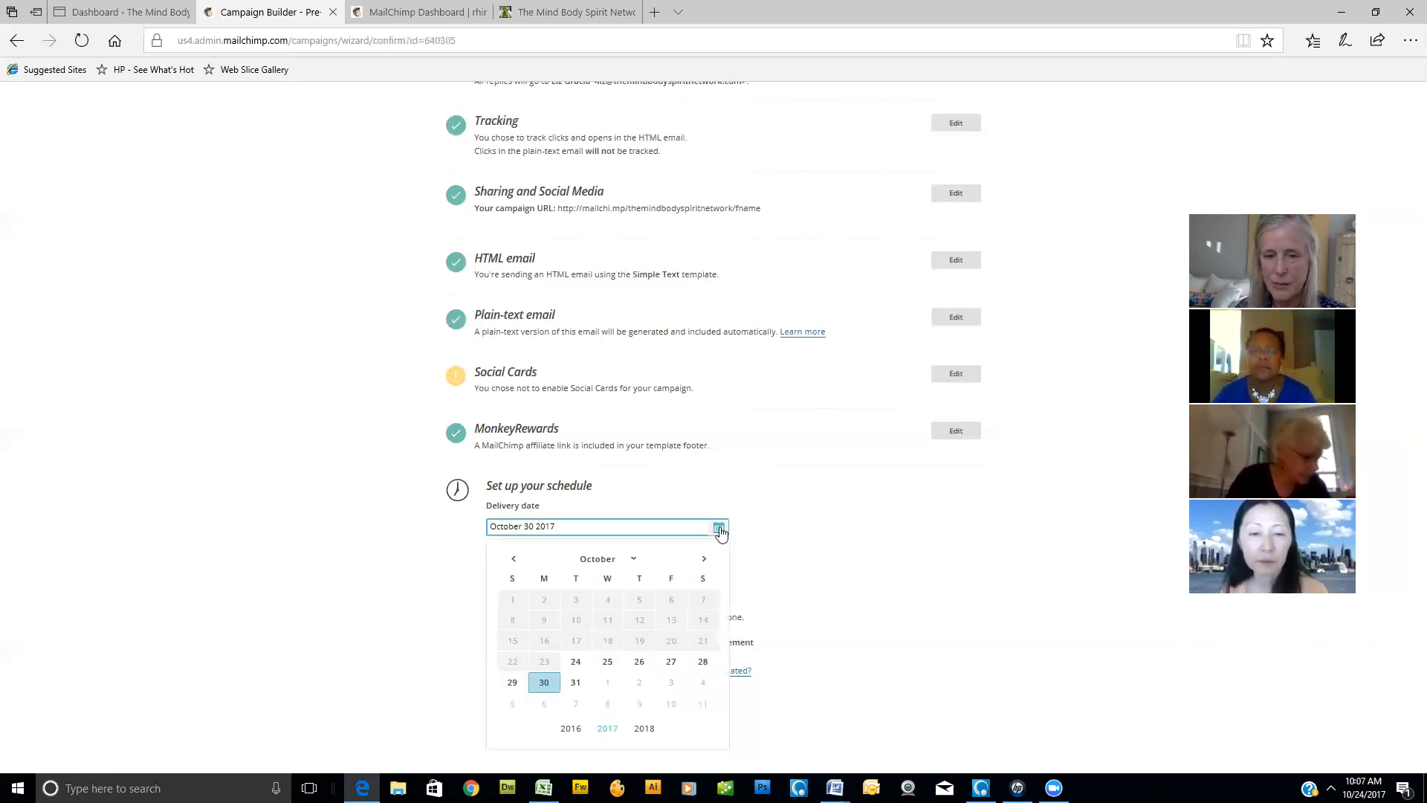
left_click(575, 681)
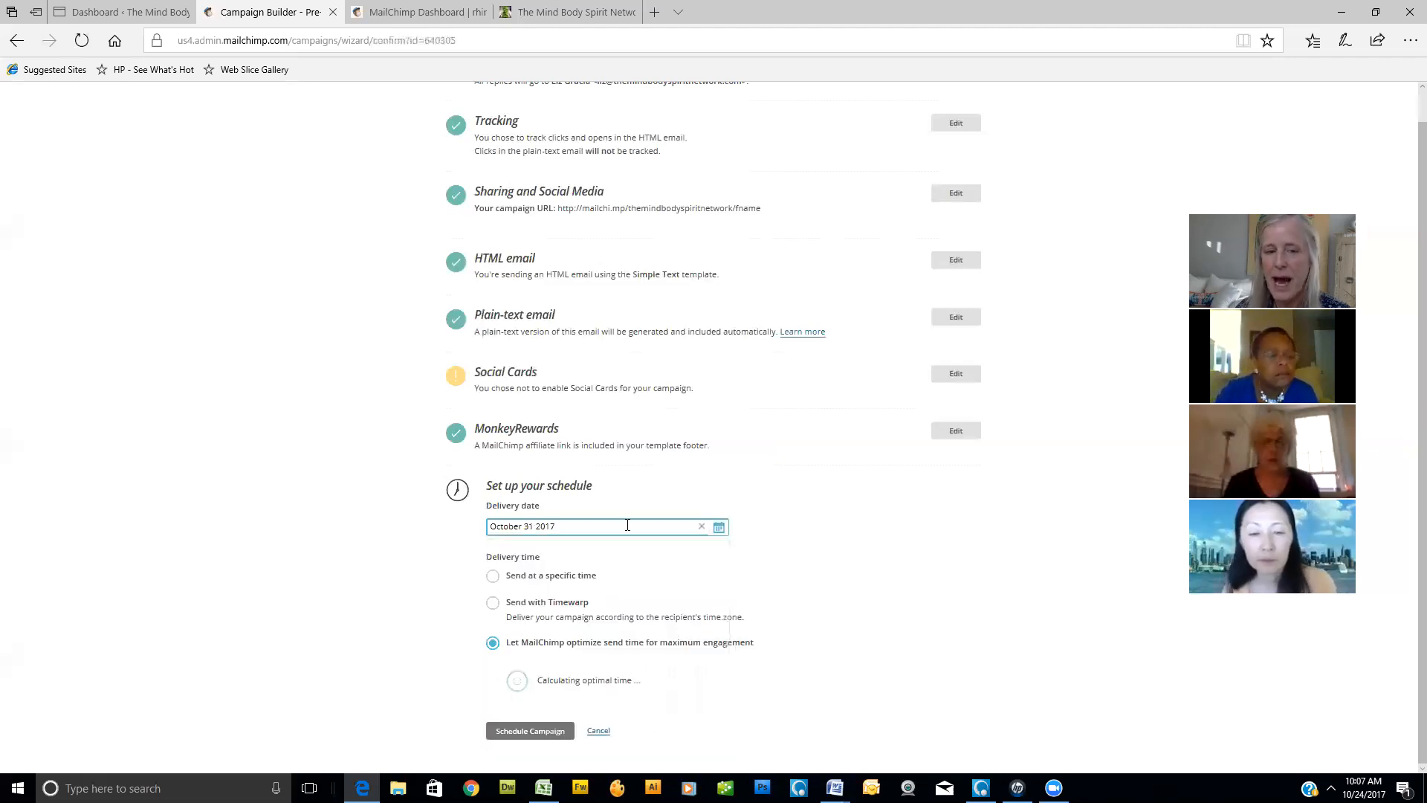
left_click(493, 579)
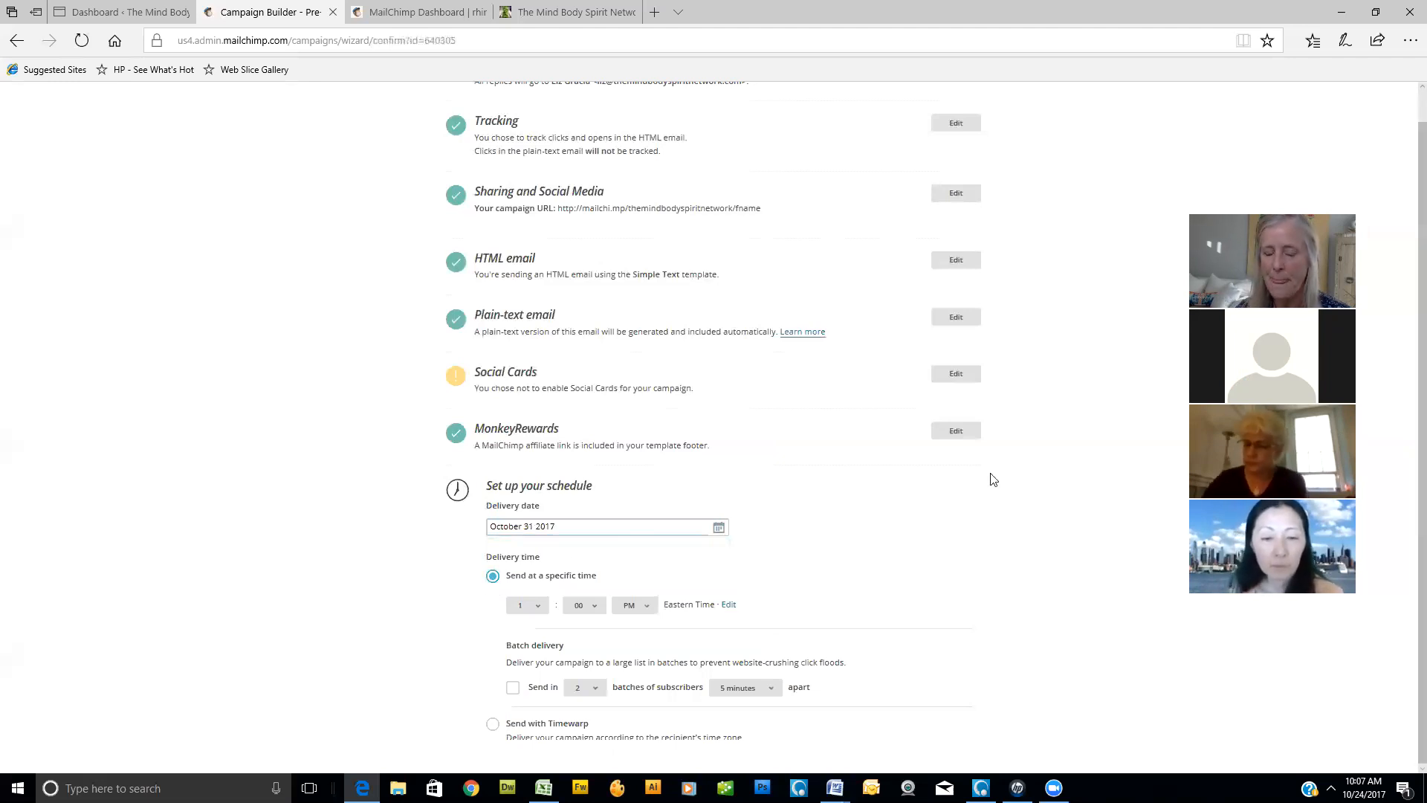
scroll(892, 478, "down", 1)
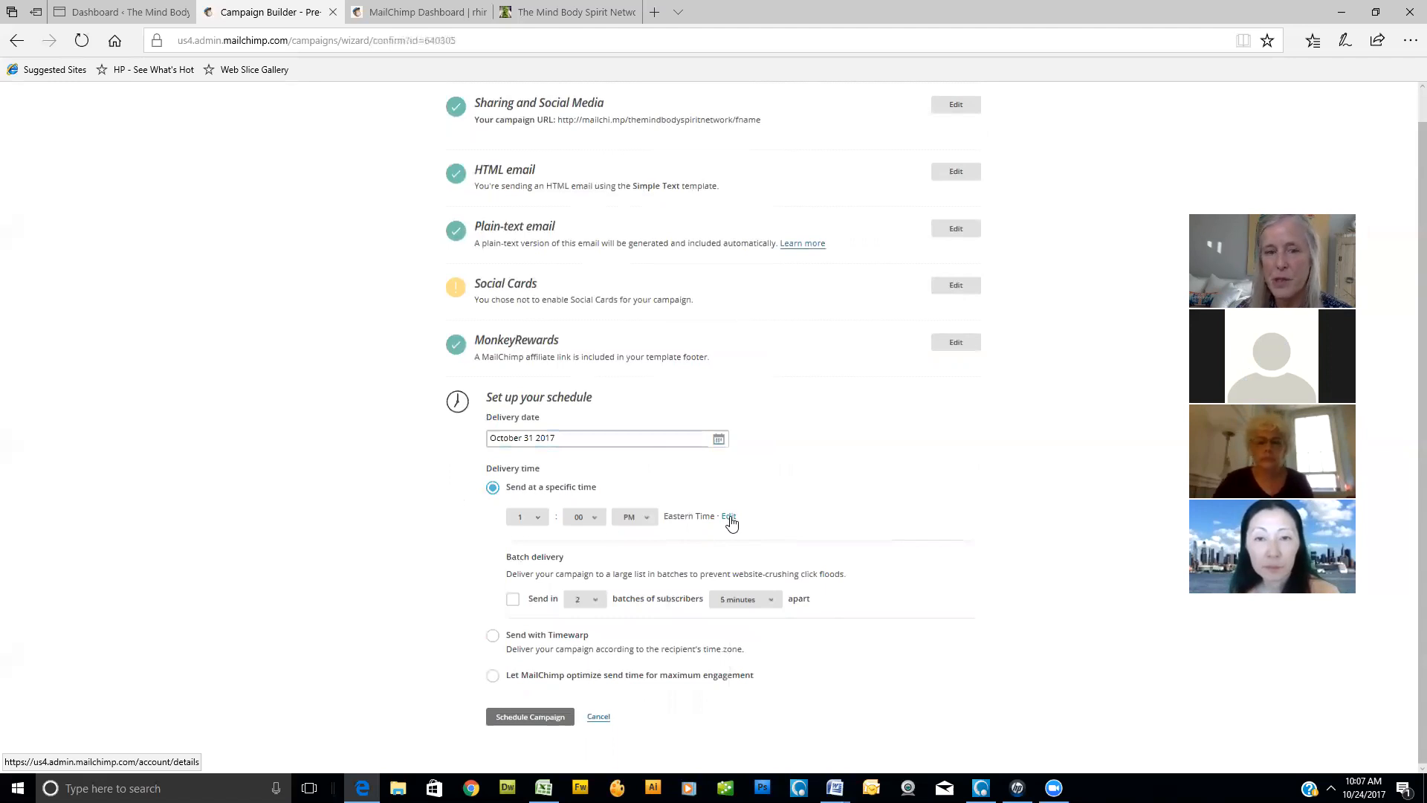
left_click(539, 518)
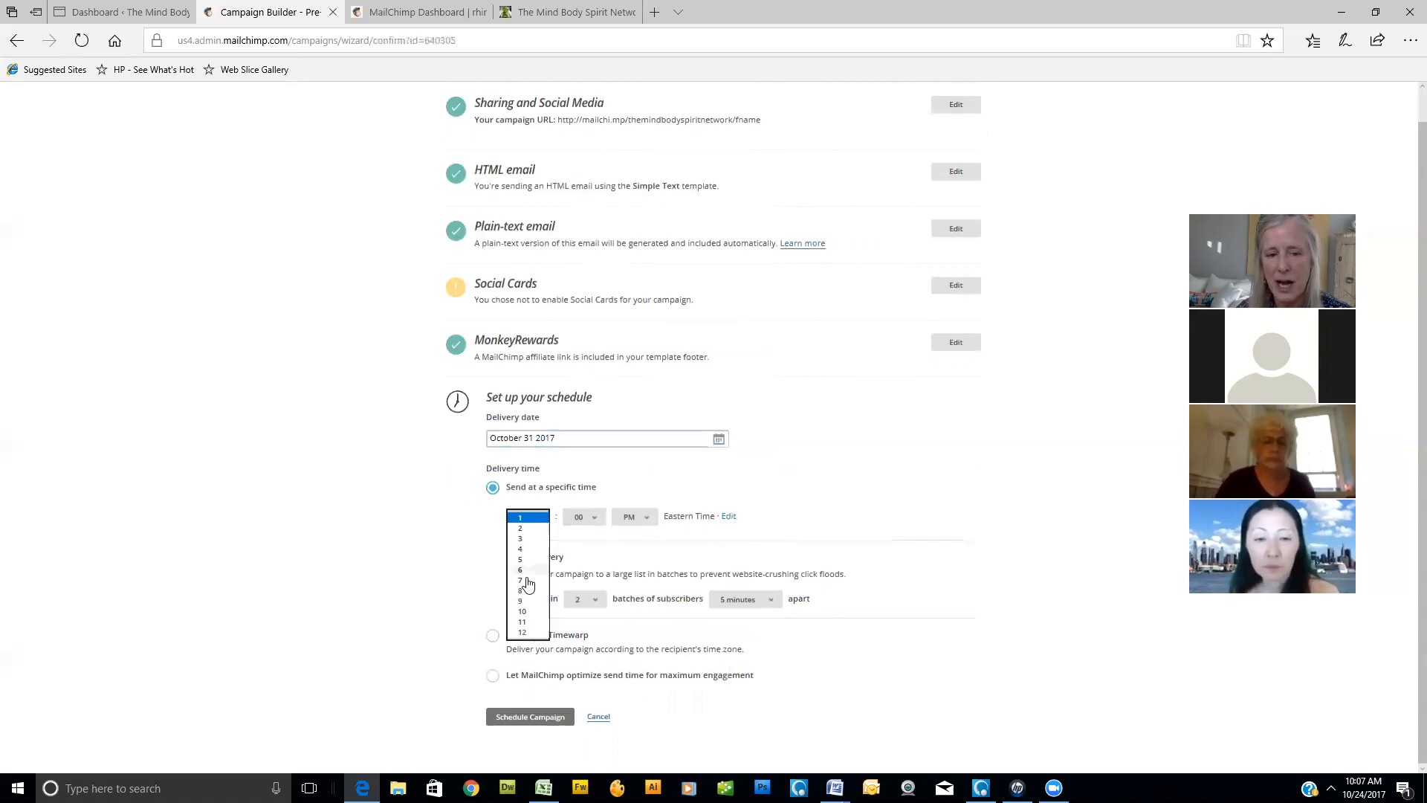
left_click(523, 590)
left_click(646, 518)
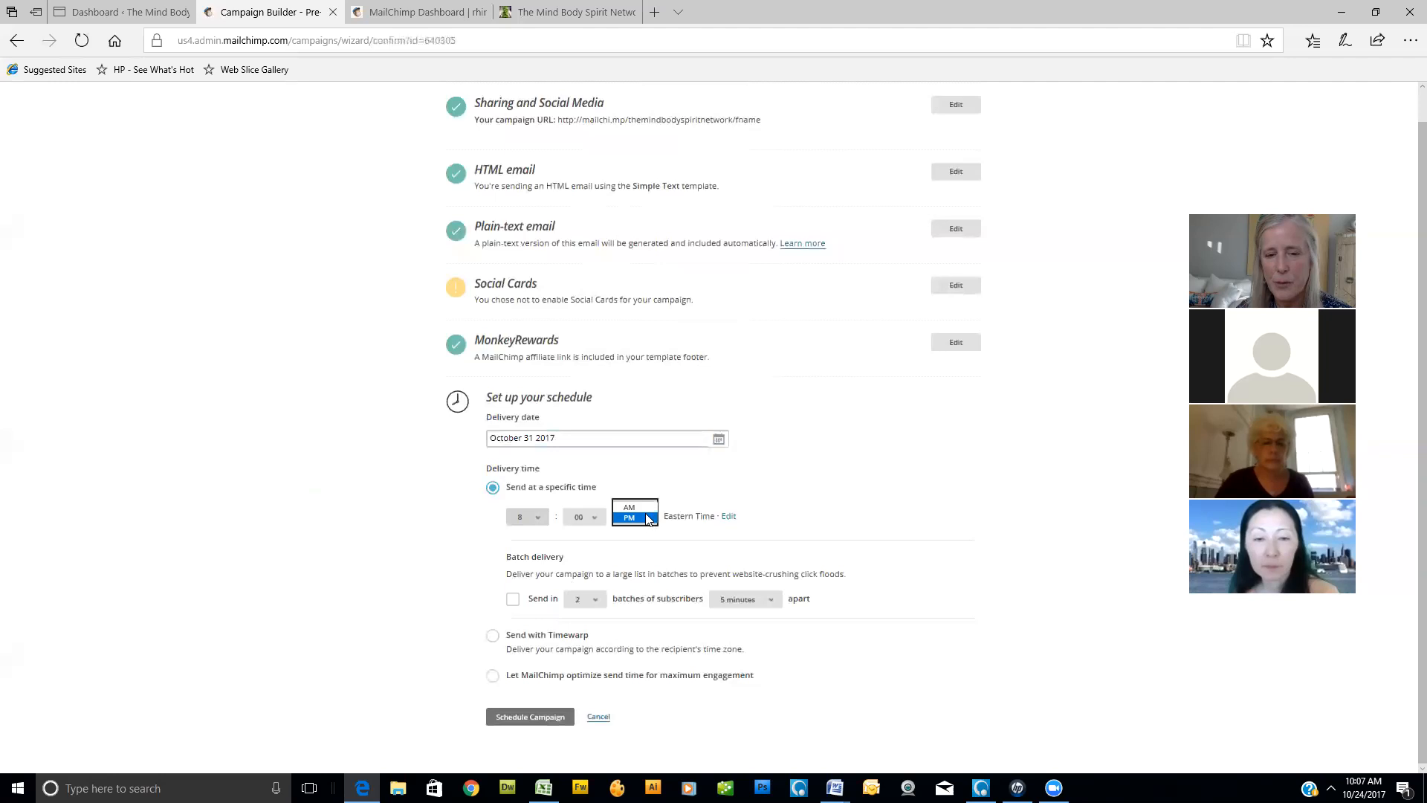
left_click(630, 507)
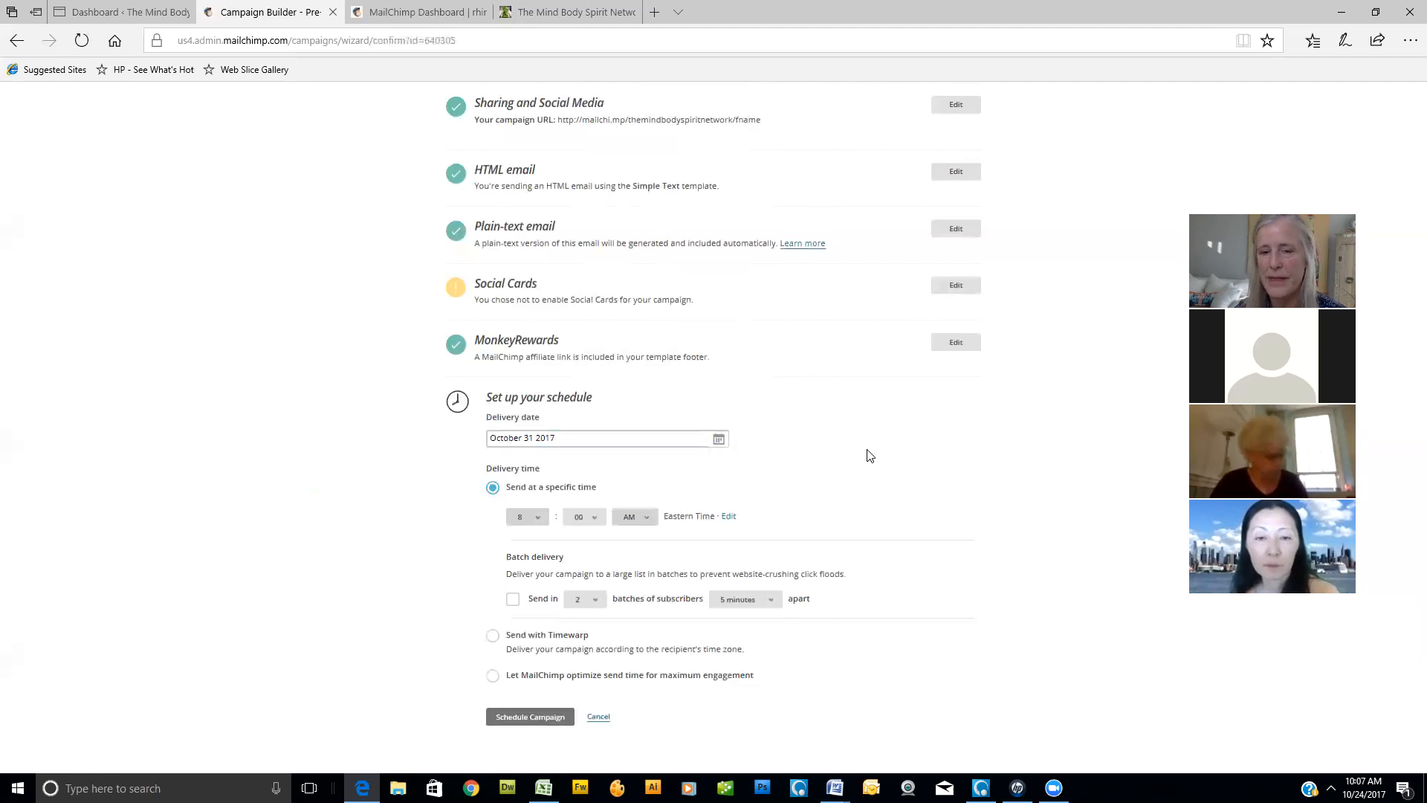
left_click(546, 718)
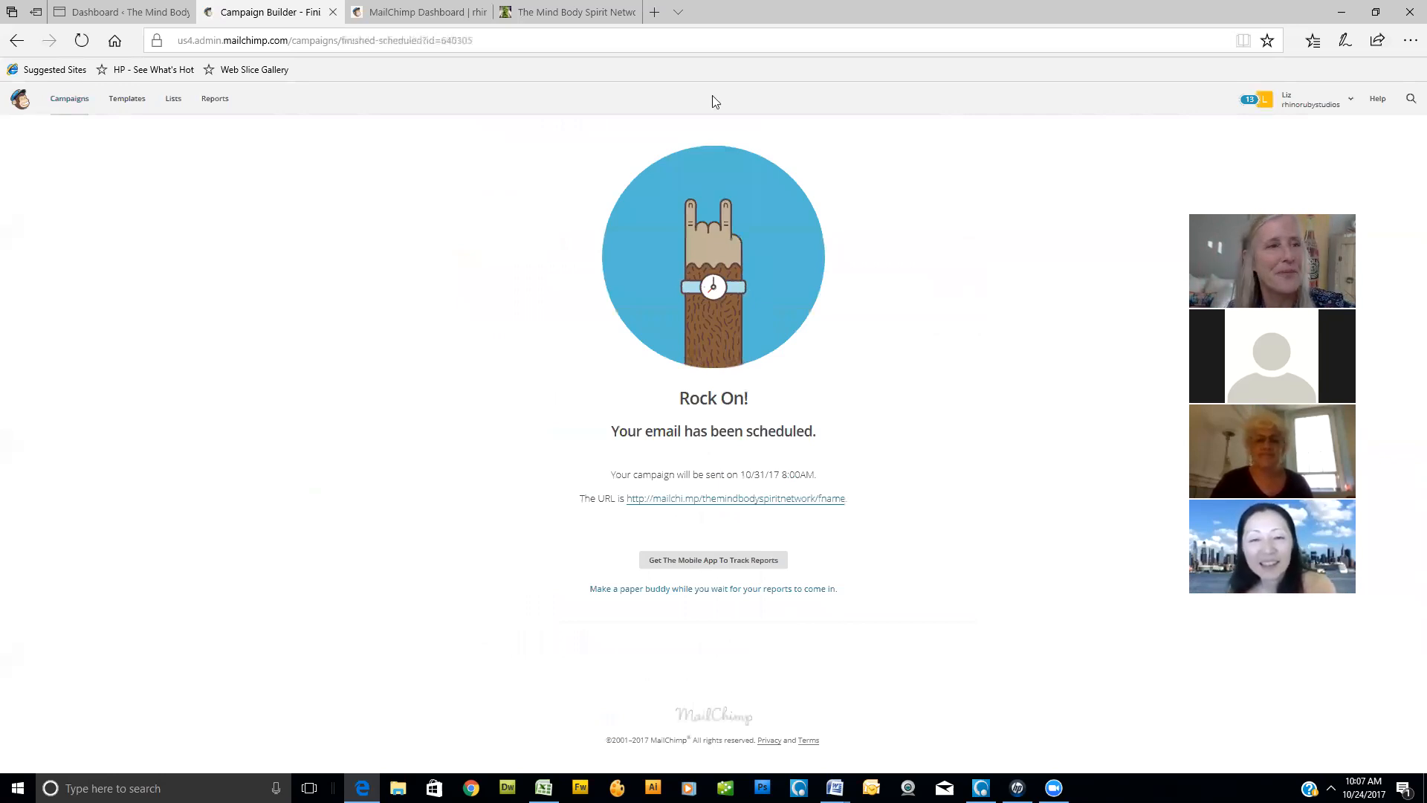
- Pause the scheduled Weekly Meetup group topic campaign for editing and look over its checklist and email design
left_click(70, 101)
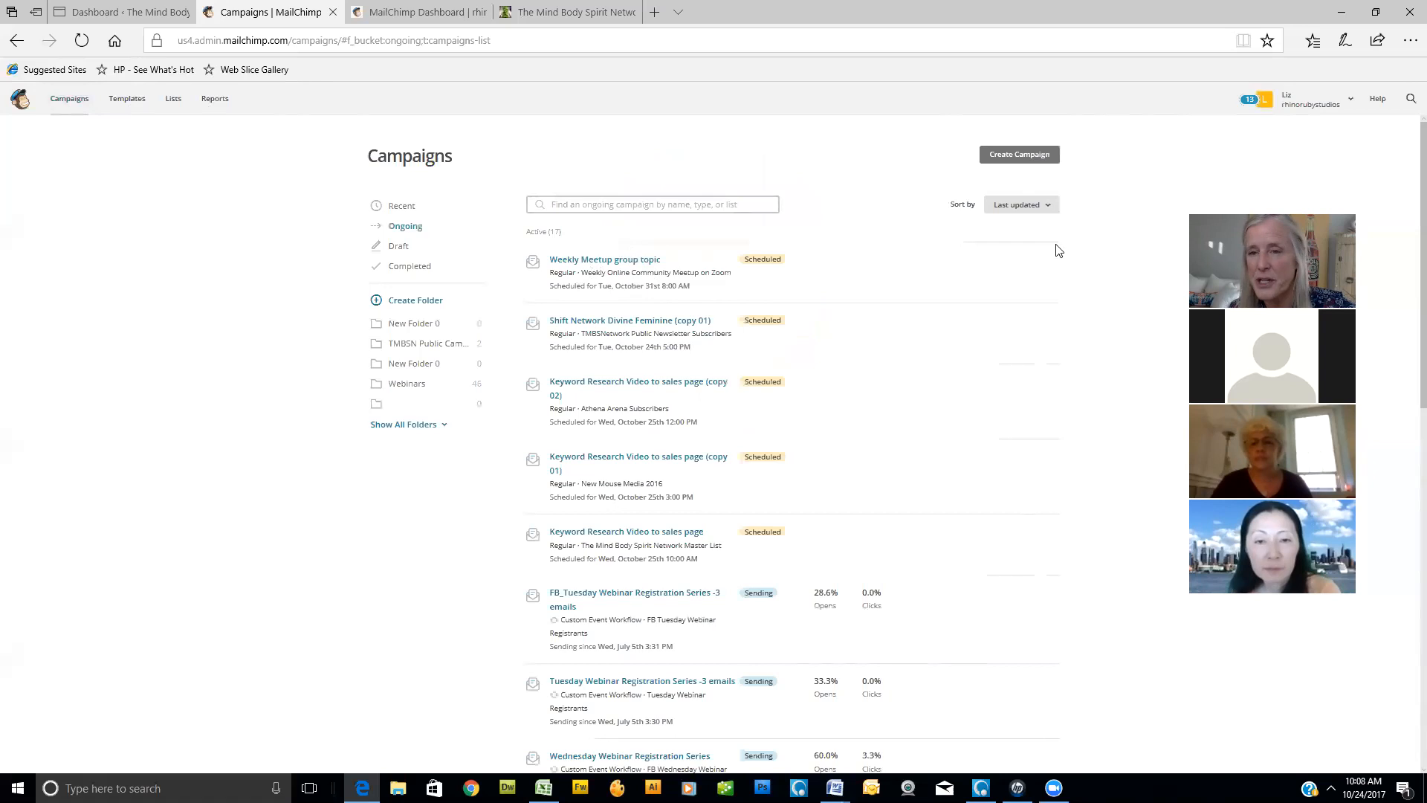
left_click(1011, 265)
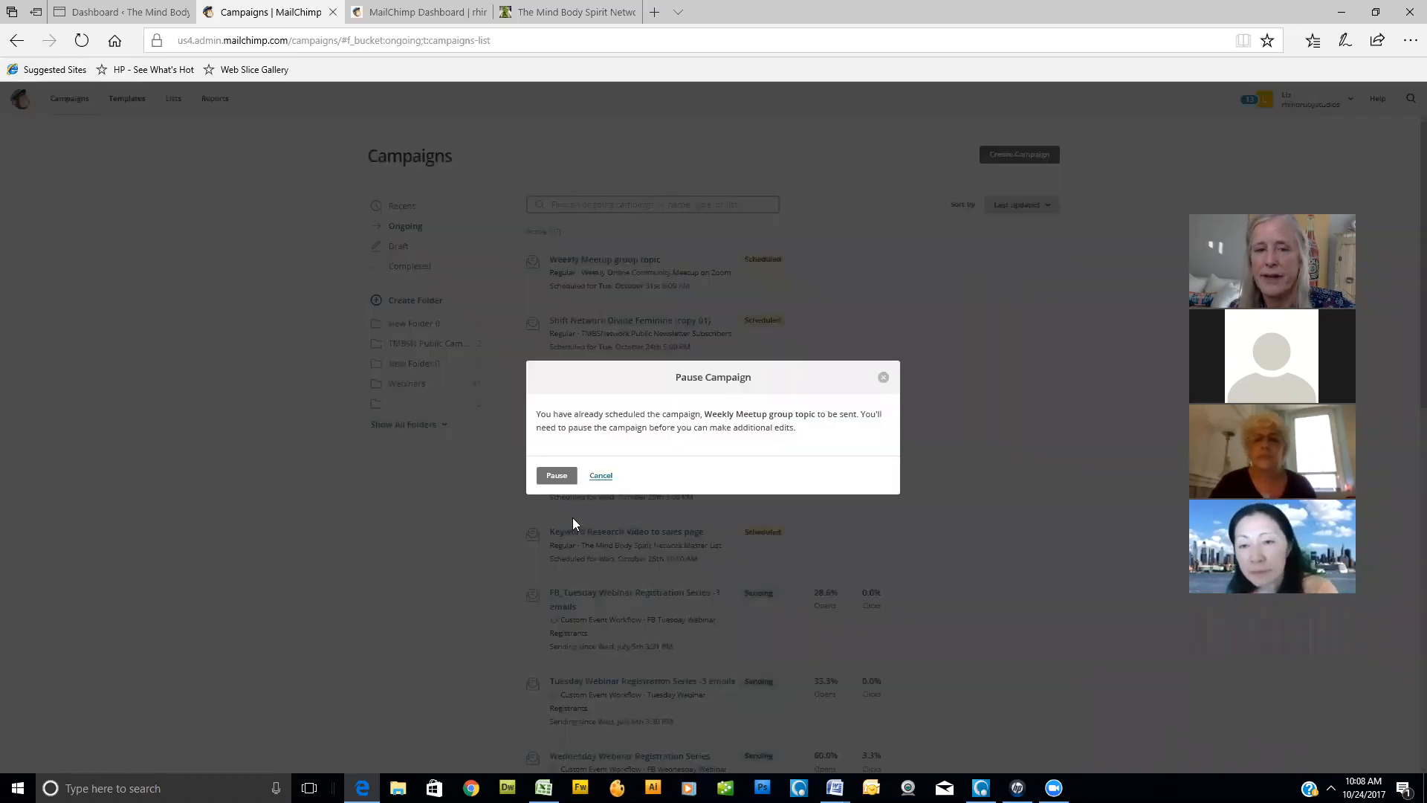
left_click(559, 482)
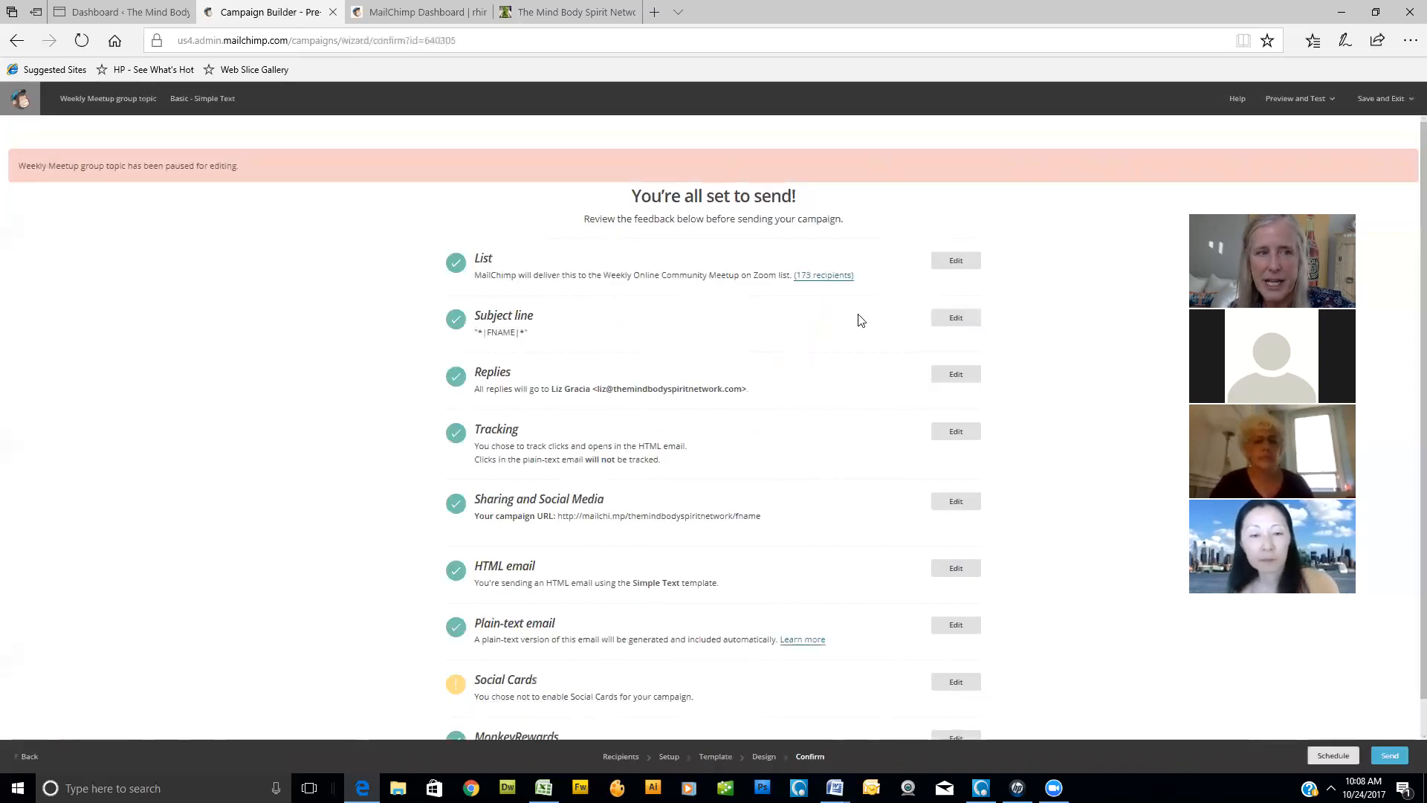
scroll(861, 320, "down", 1)
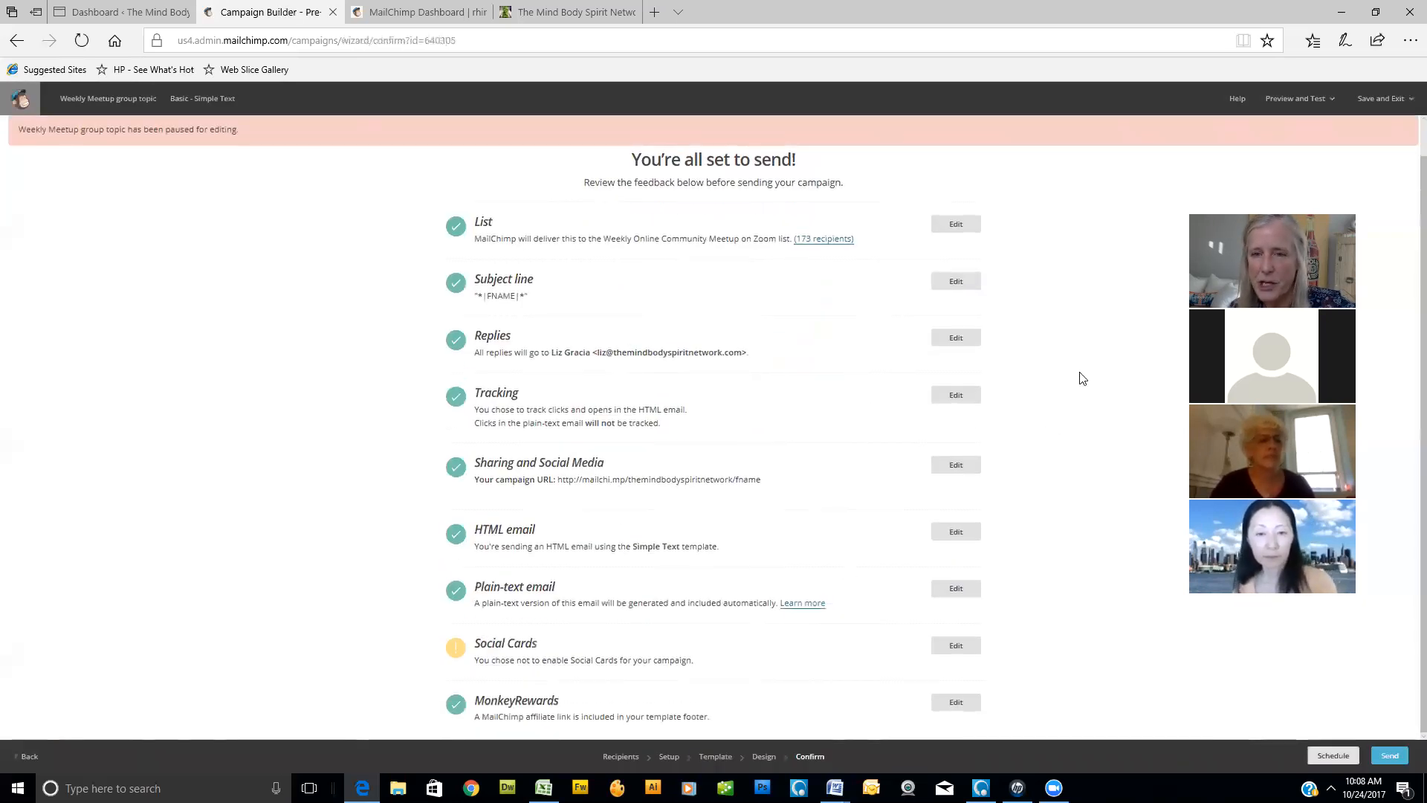
left_click(763, 756)
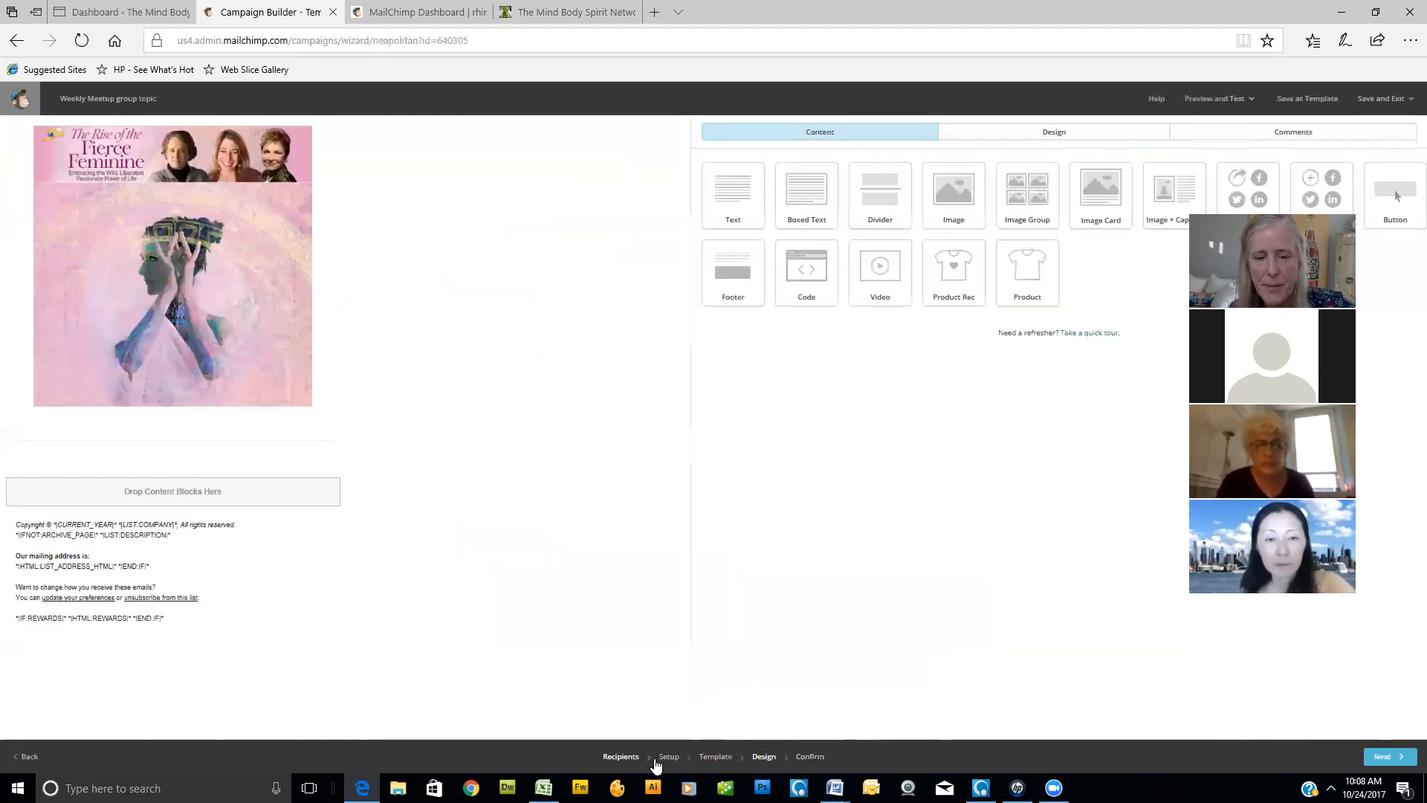
mouse_move(223, 197)
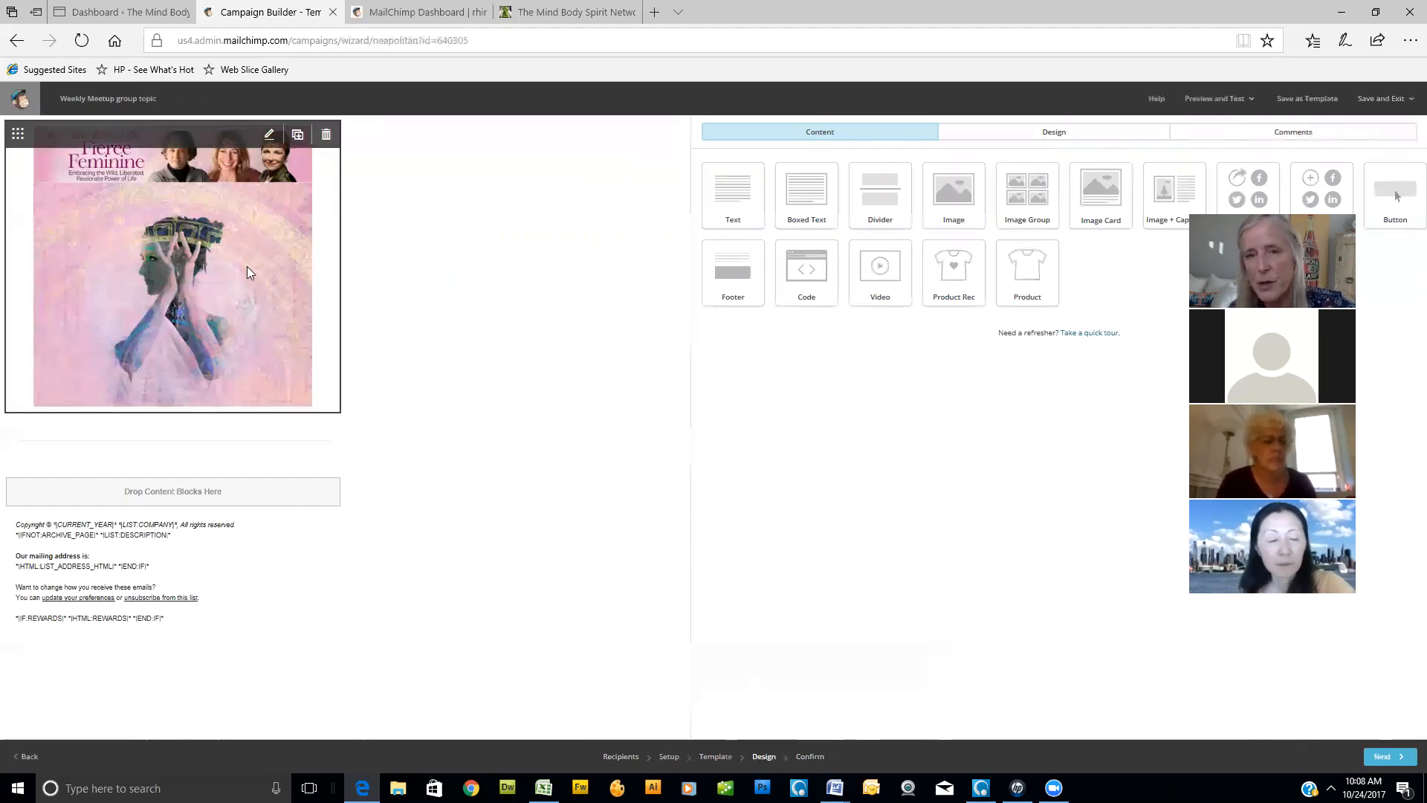
- Return to the confirmation checklist and reschedule the paused campaign, keeping October 31 2017 at 8:00 AM
left_click(810, 757)
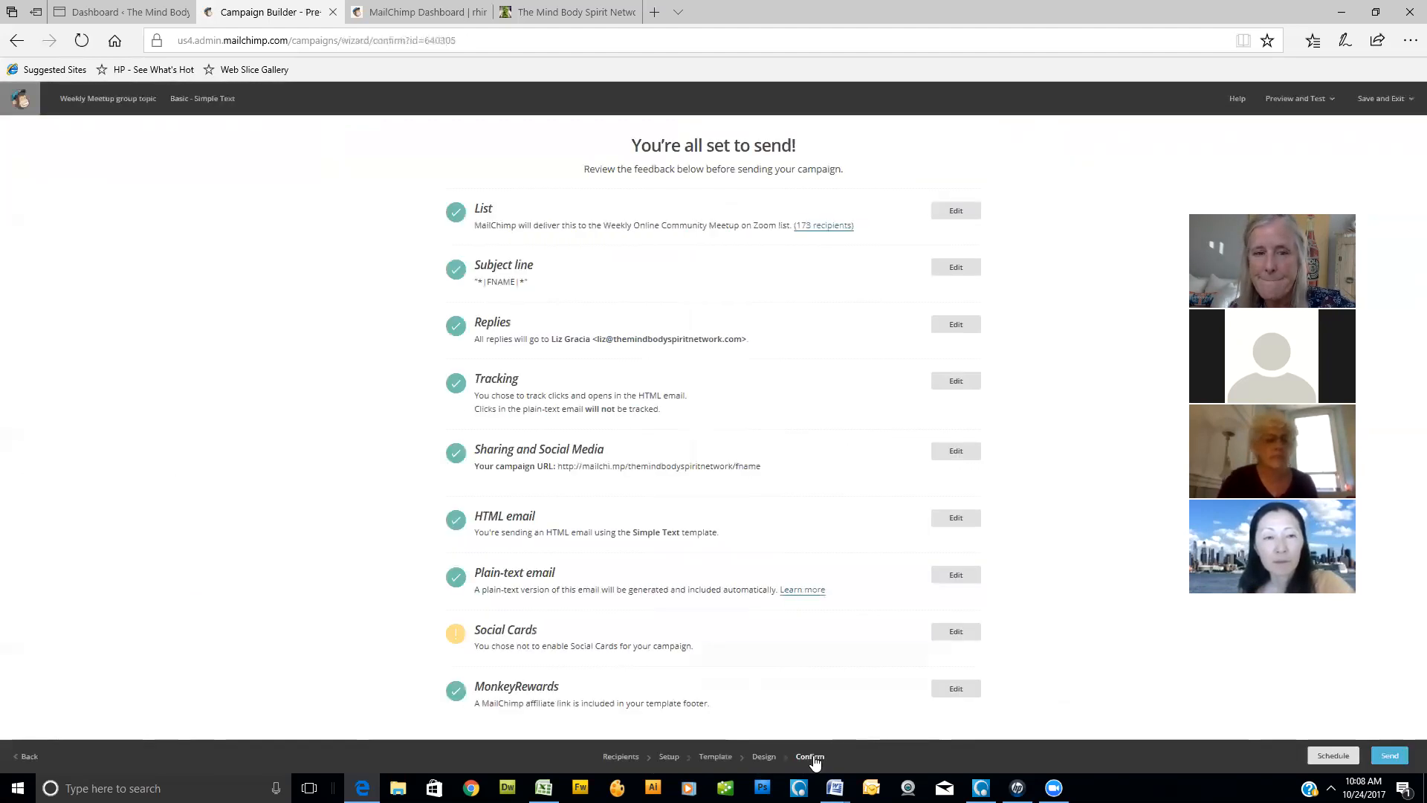
scroll(1233, 710, "down", 1)
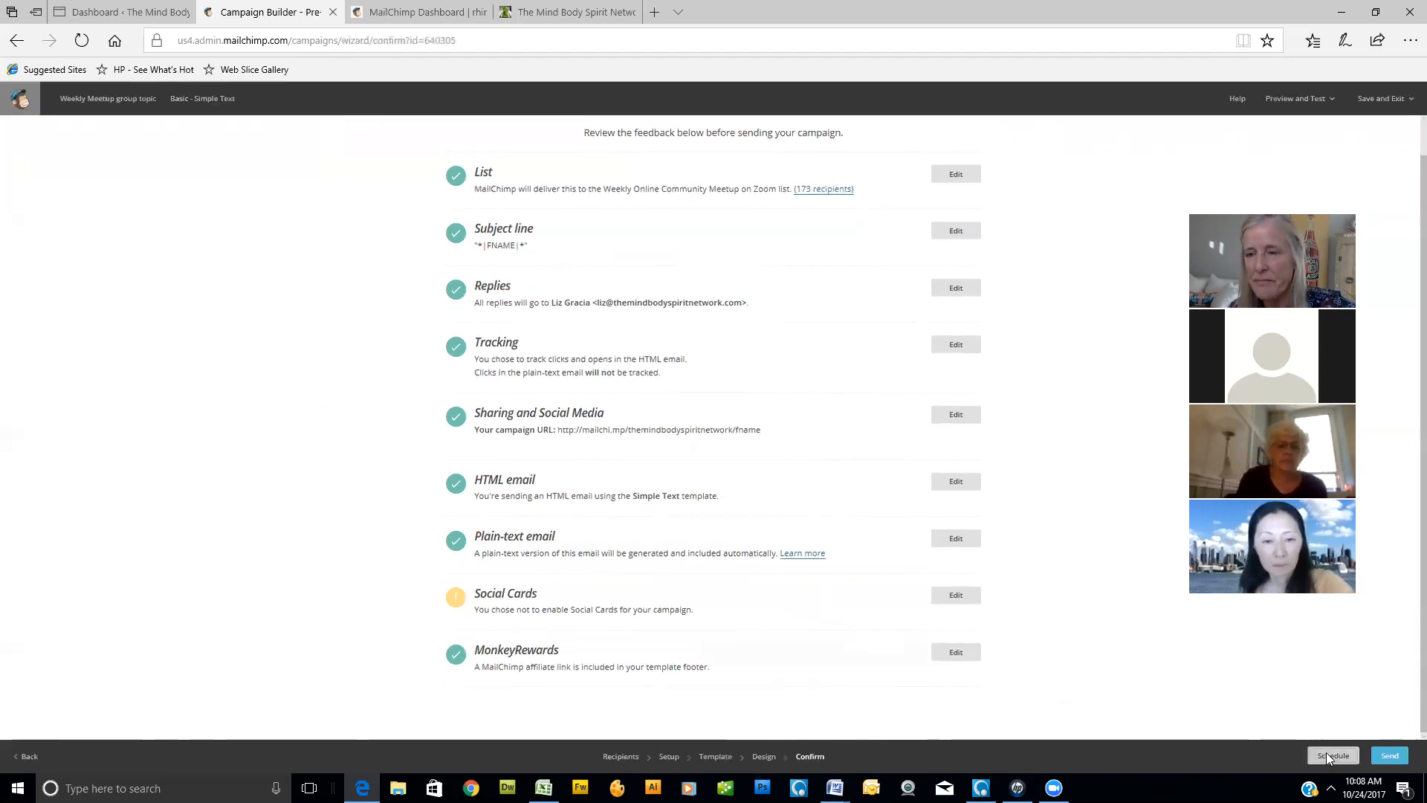
left_click(1326, 752)
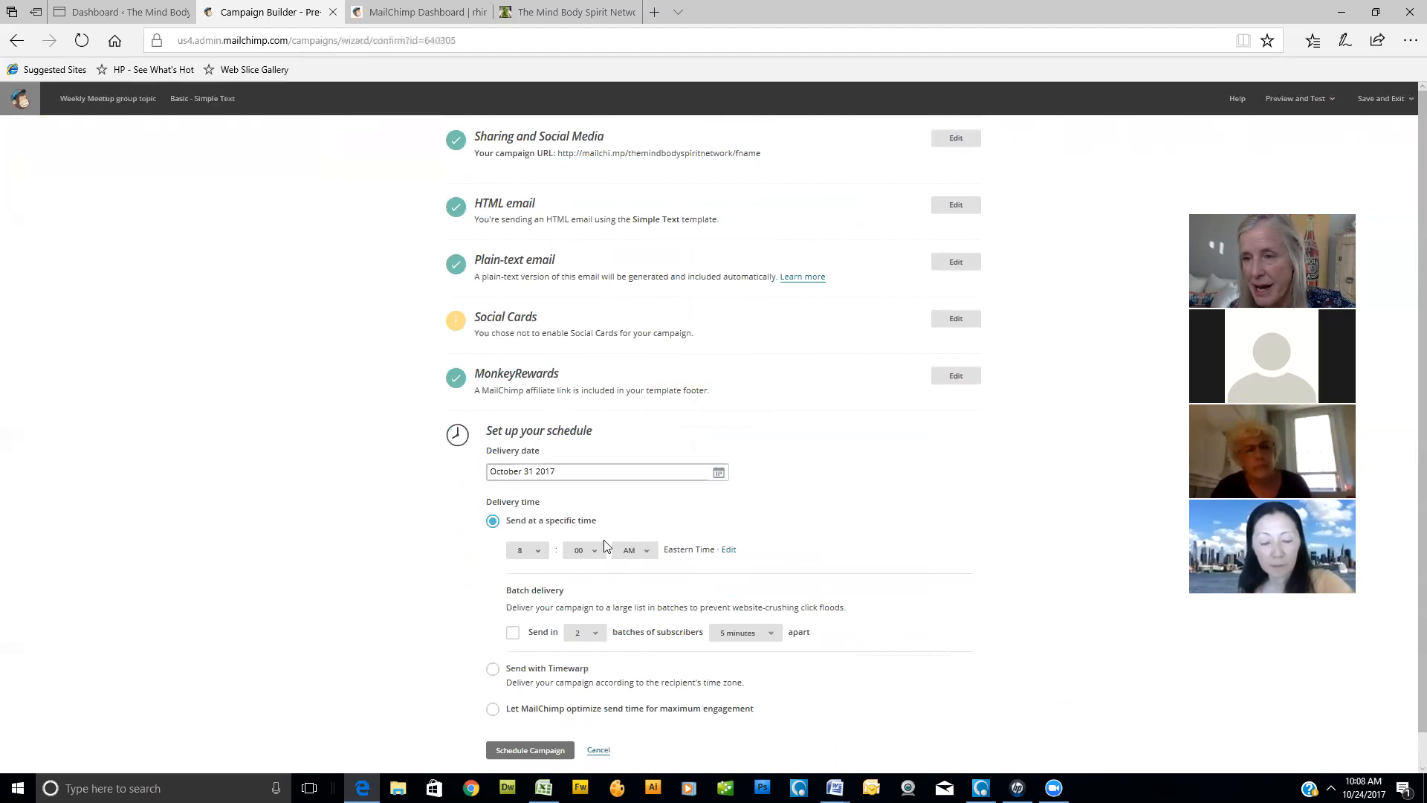
left_click(538, 753)
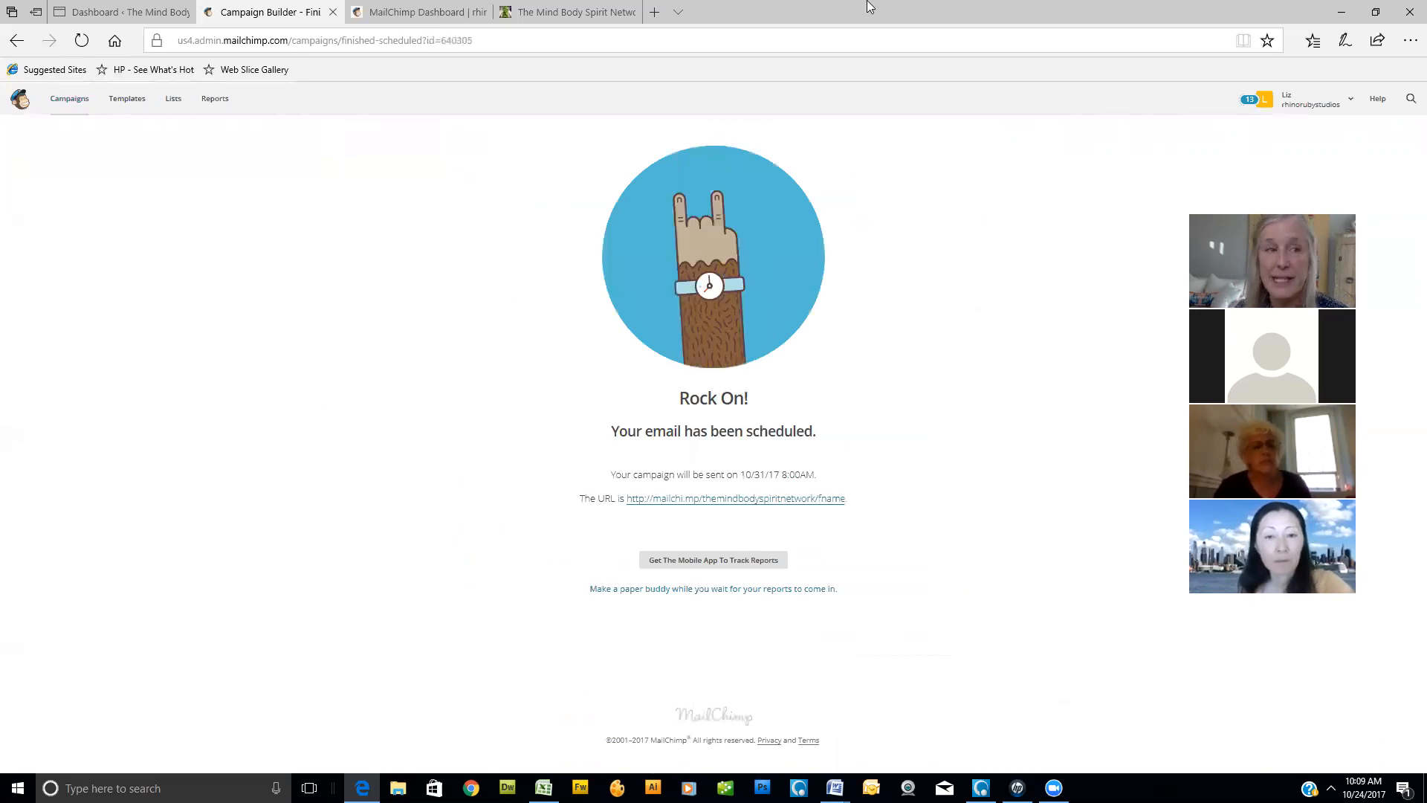
- Start a new email campaign from the campaigns list and choose the Automated email type
left_click(77, 98)
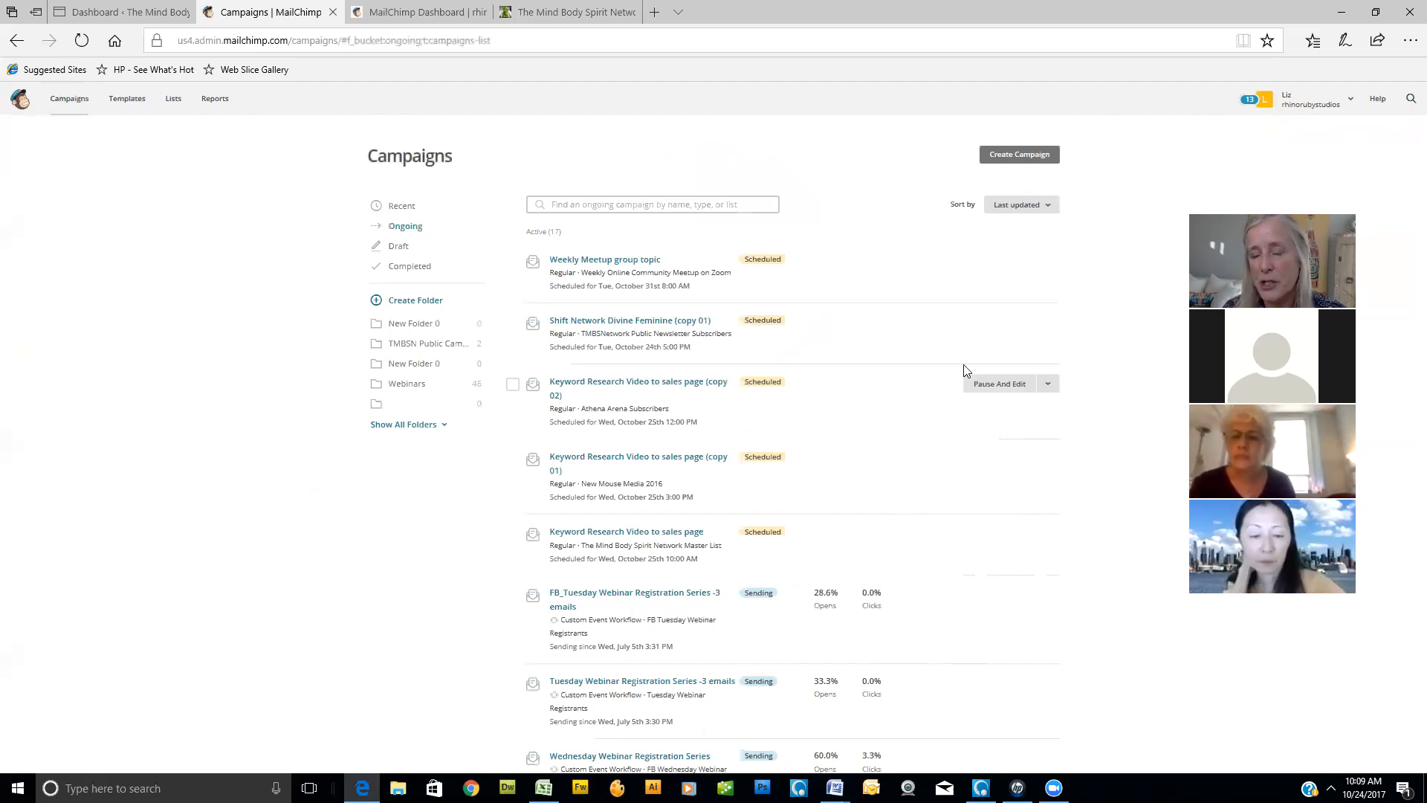
left_click(1032, 159)
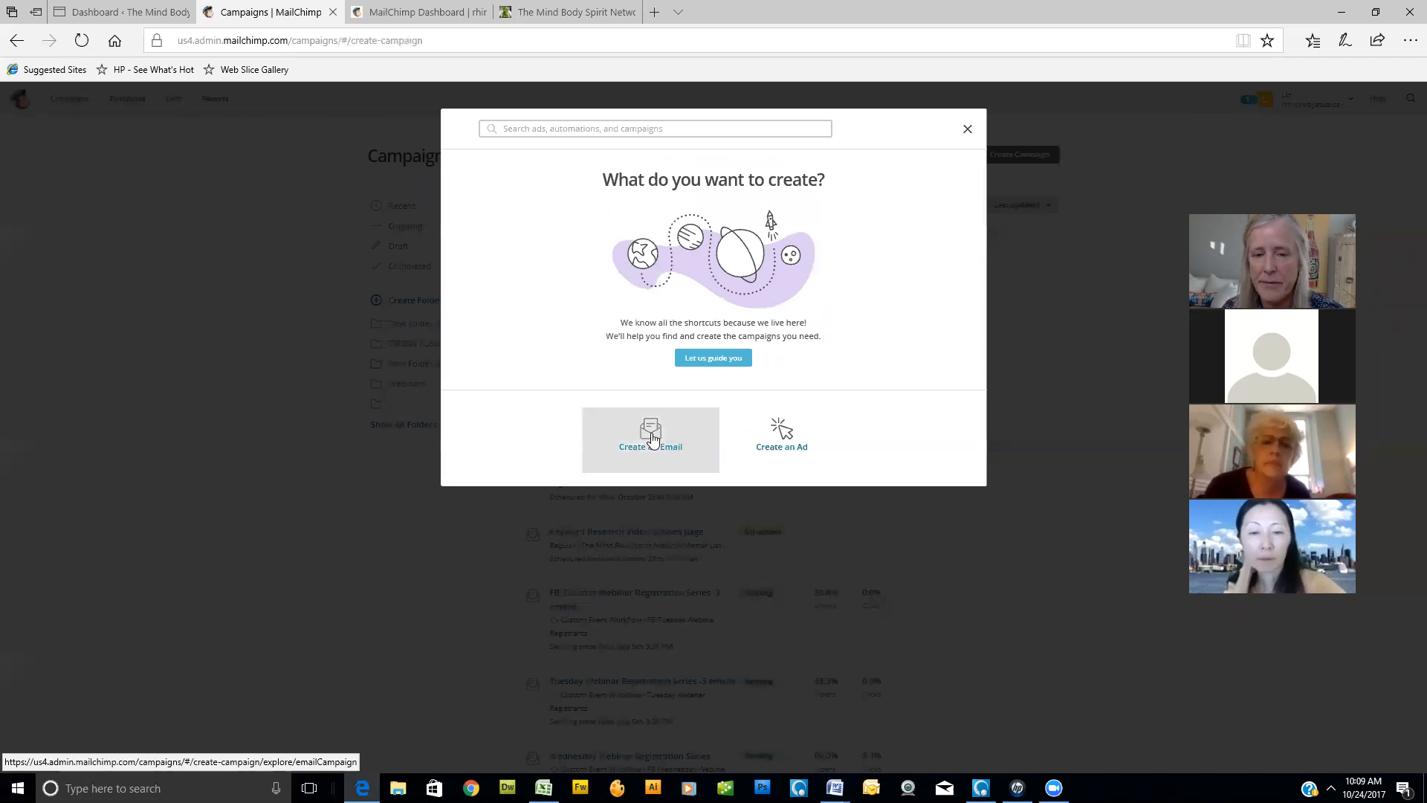
left_click(652, 437)
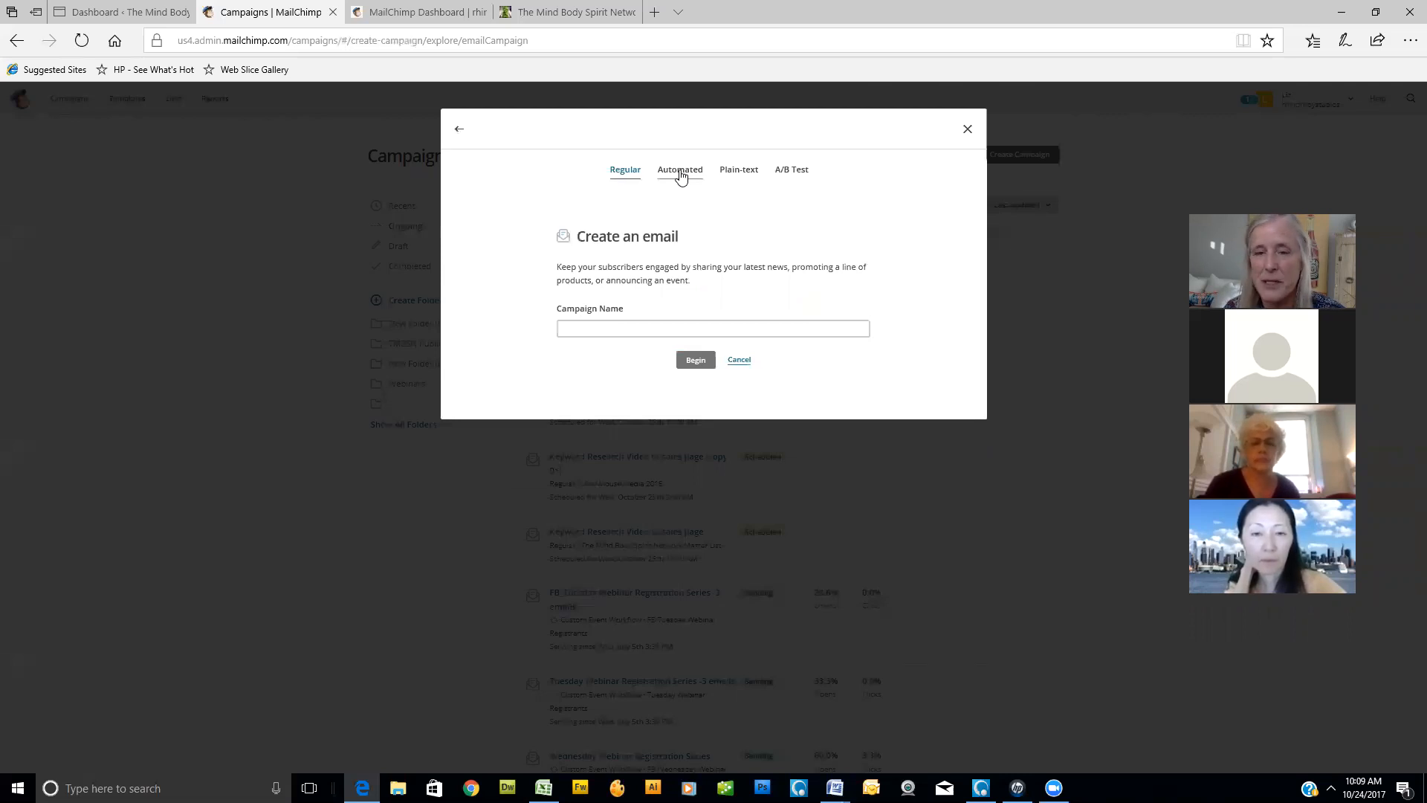
left_click(680, 171)
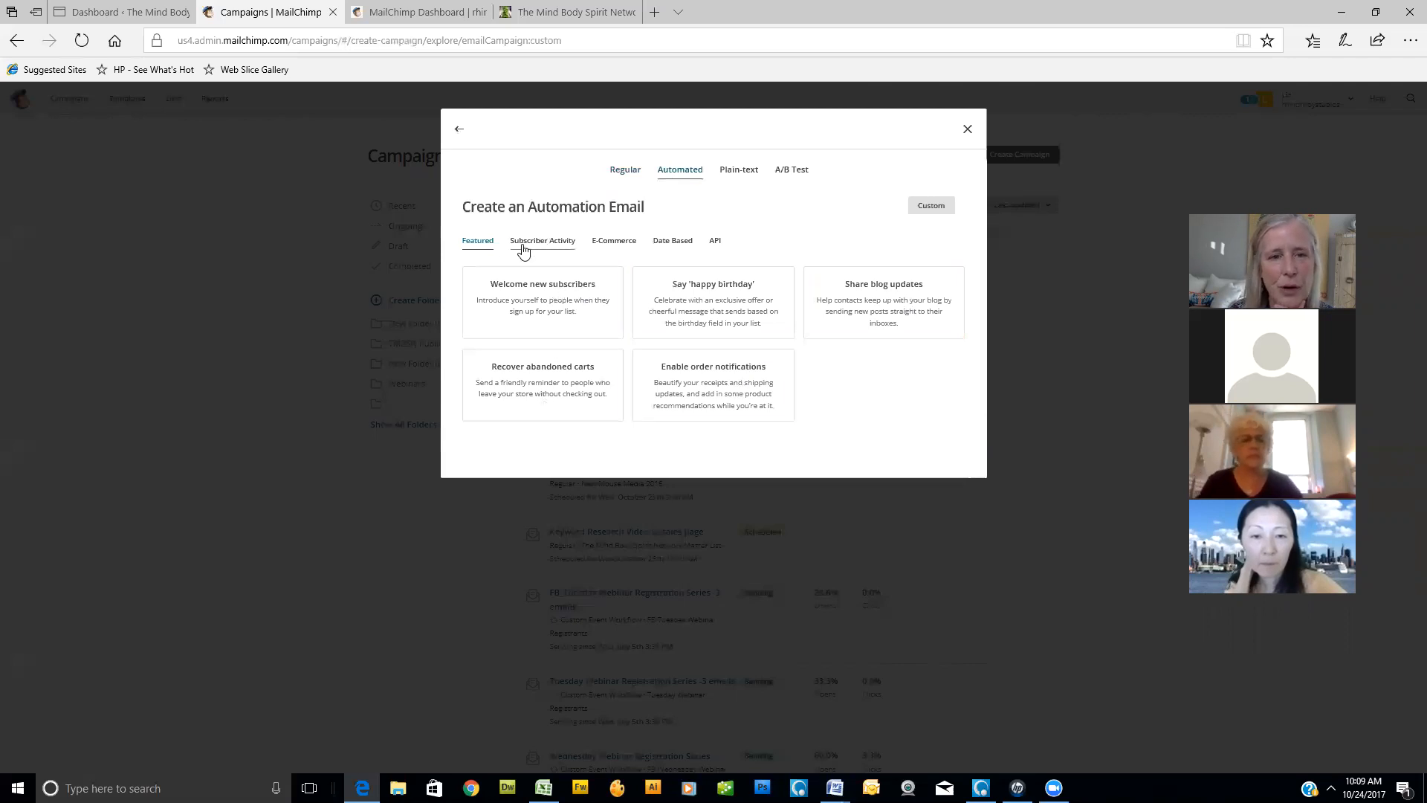
- Look over the Subscriber Activity, E-Commerce, Date Based and Featured automation options
left_click(549, 245)
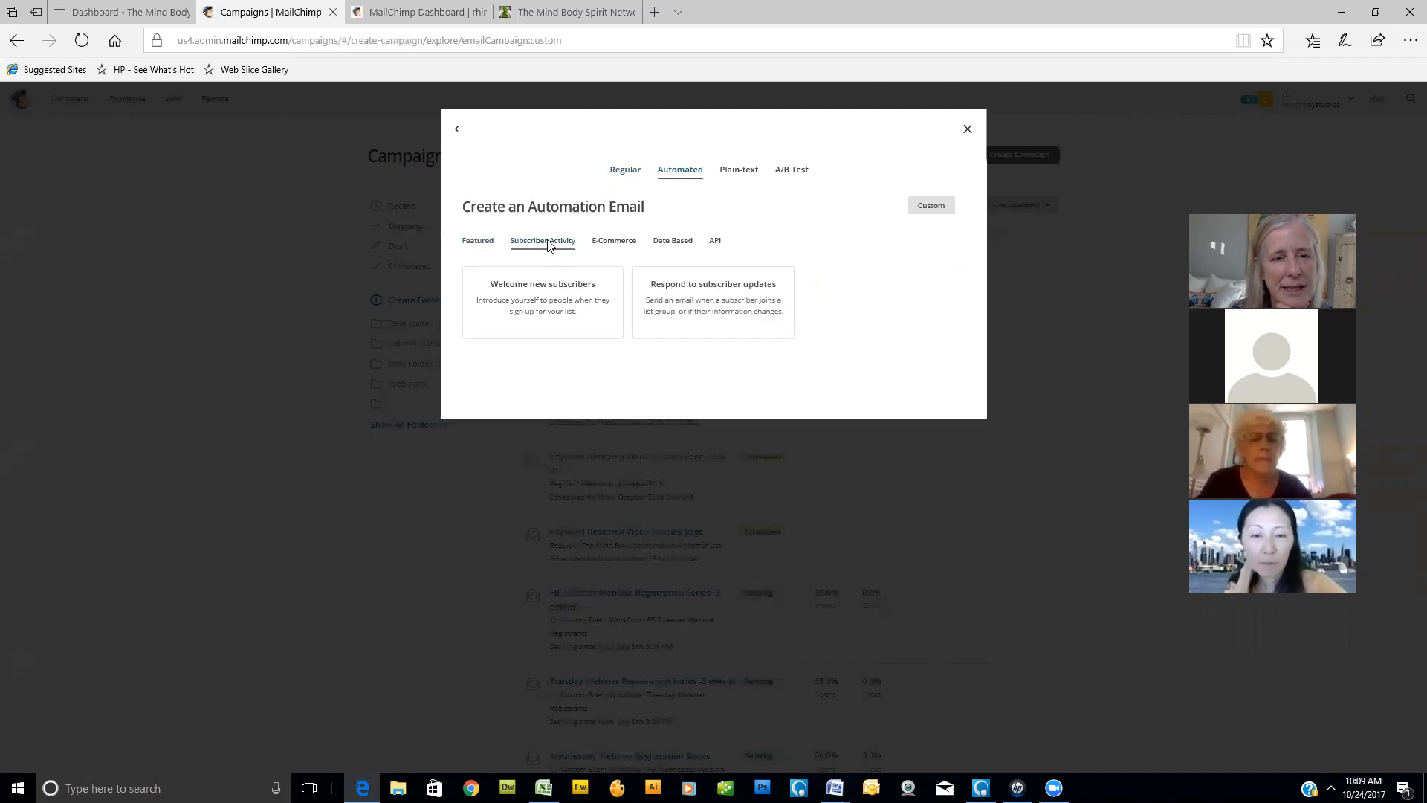
left_click(610, 246)
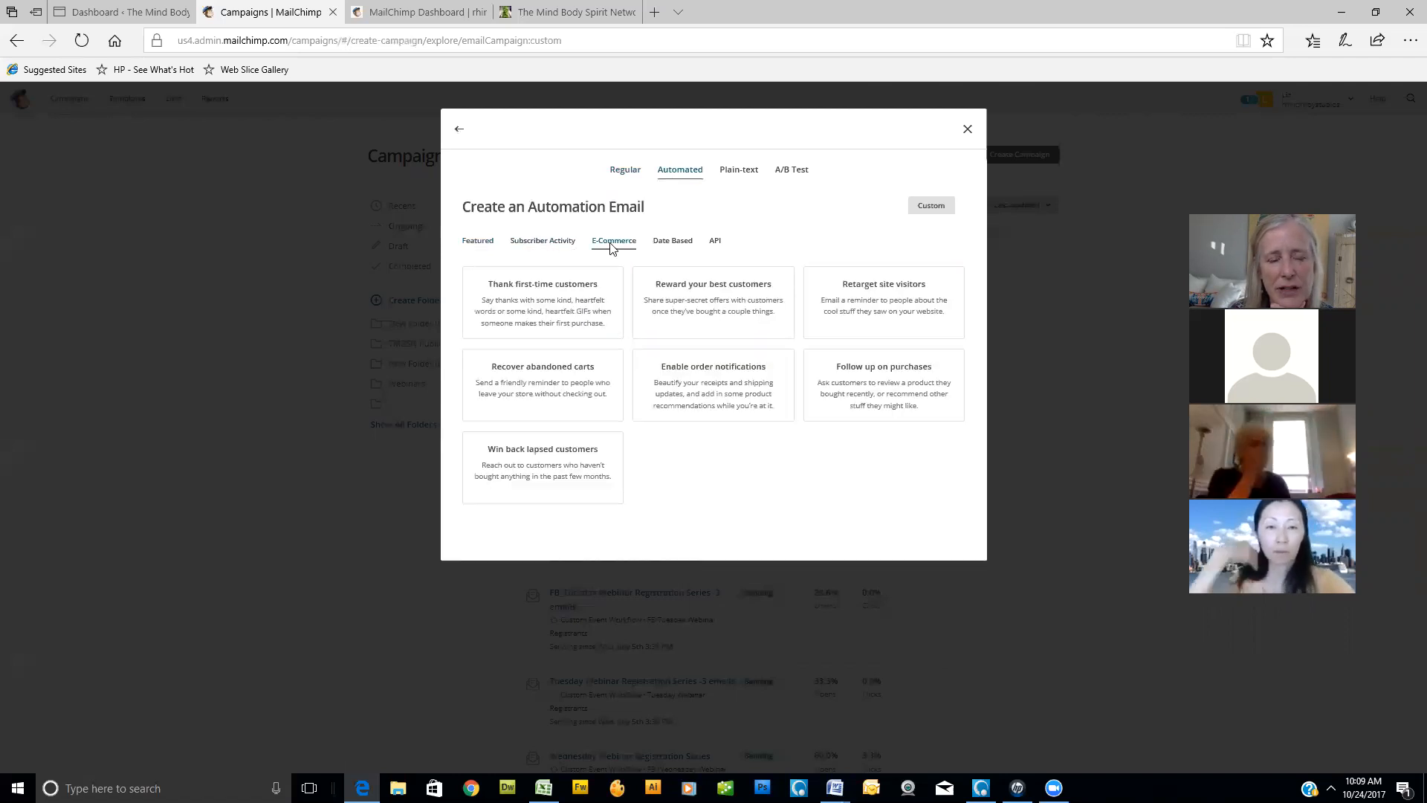
left_click(669, 244)
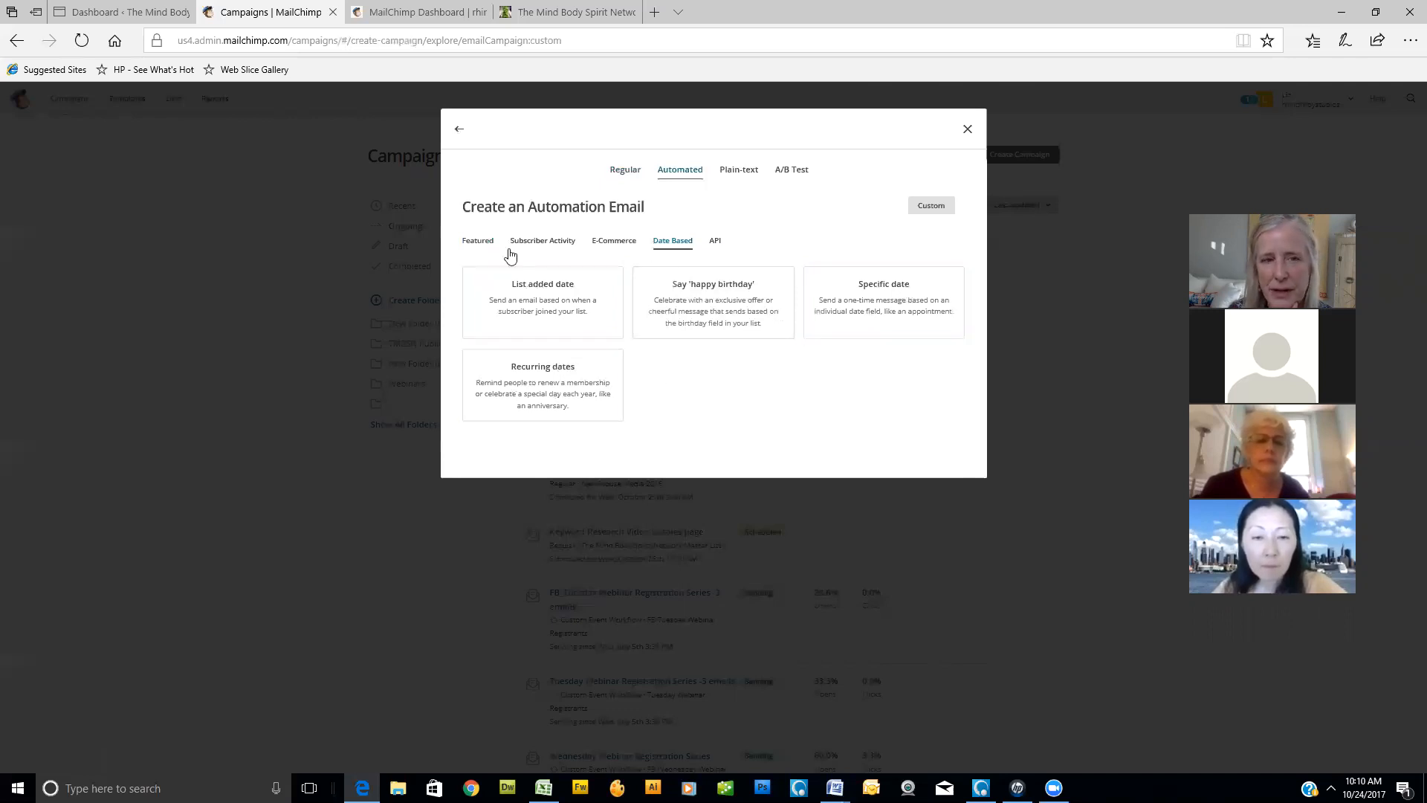
left_click(482, 245)
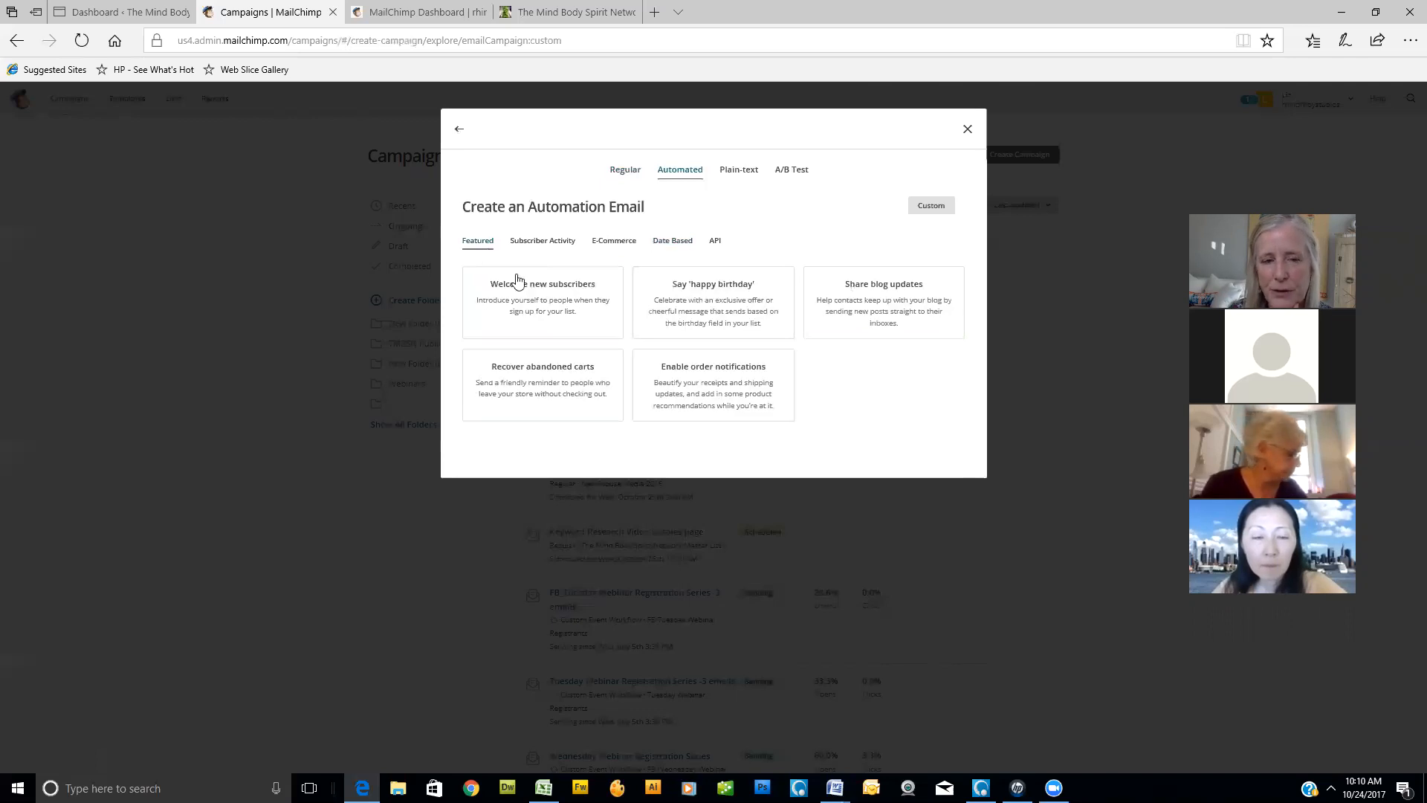
- Create a Welcome new subscribers automation named "New Lead Magent Series Personal Branding" for the Athena Arena Subscribers list
left_click(532, 296)
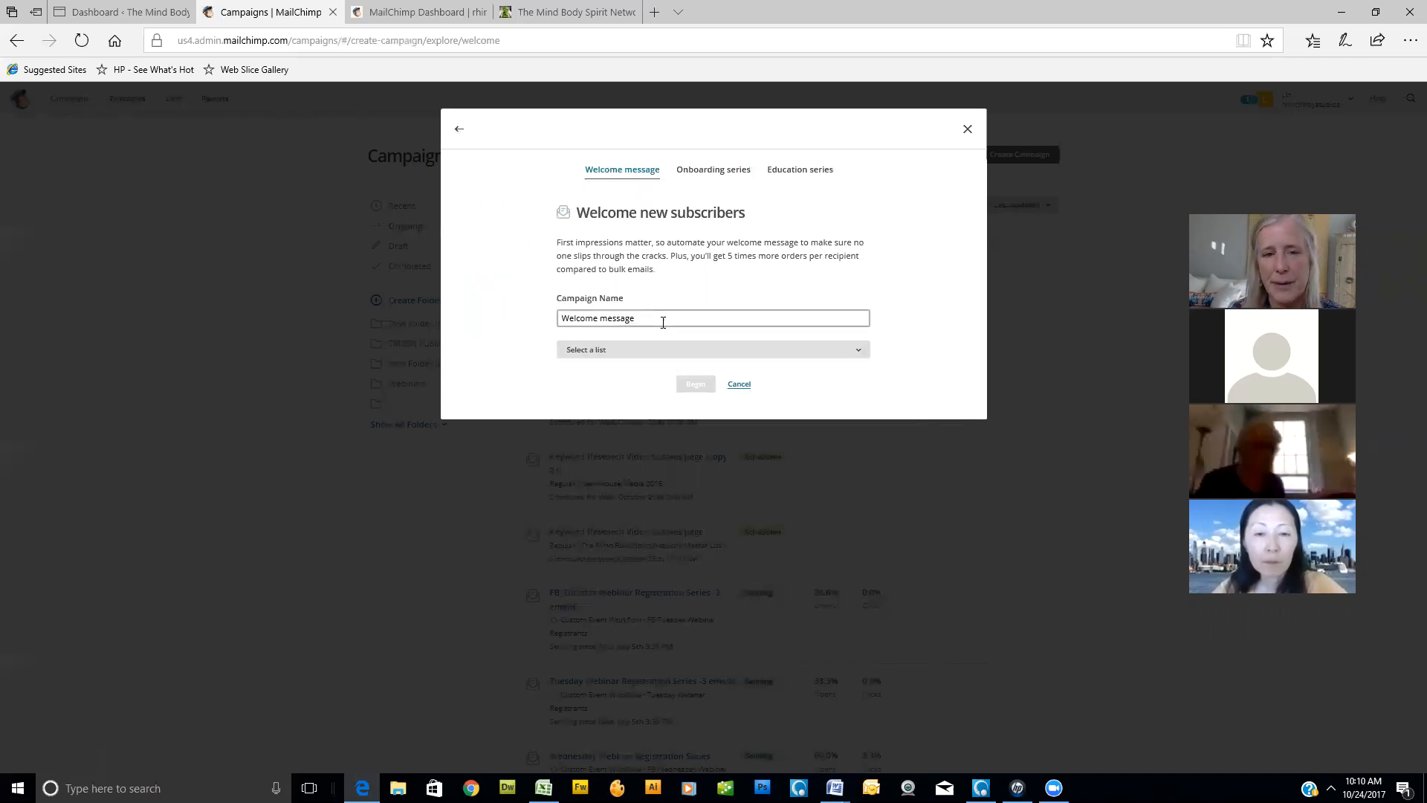
left_click_drag(666, 321, 466, 321)
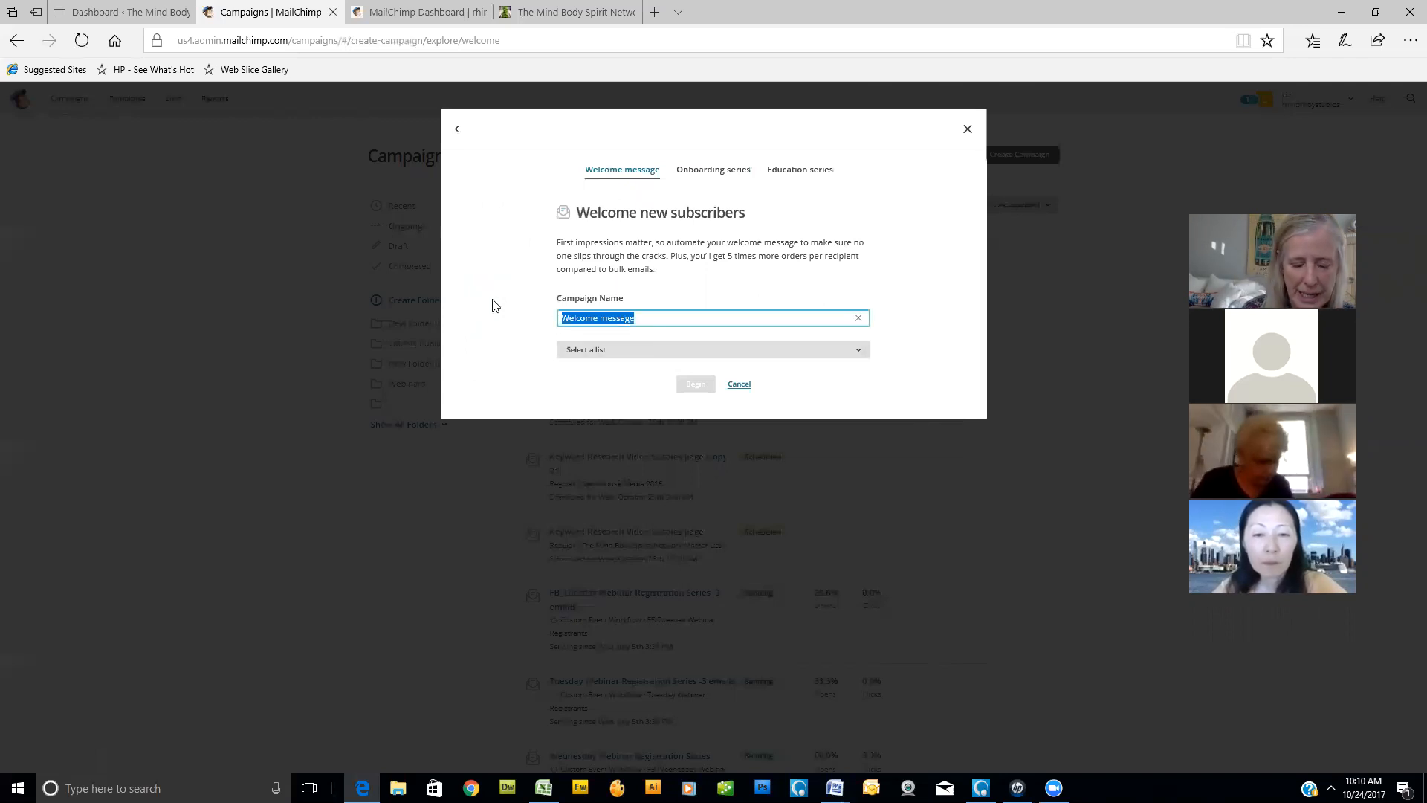
type("New Lea")
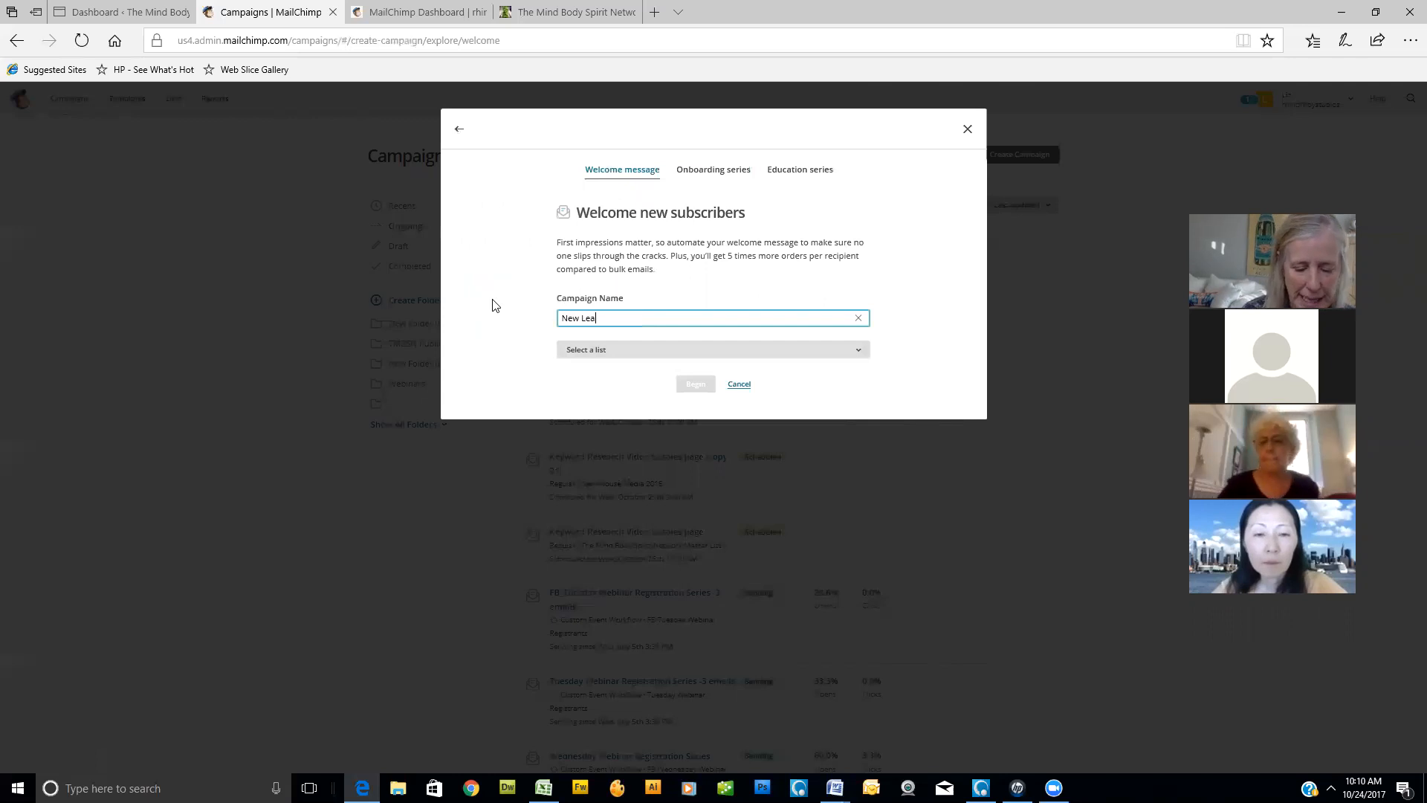
type("d Magent")
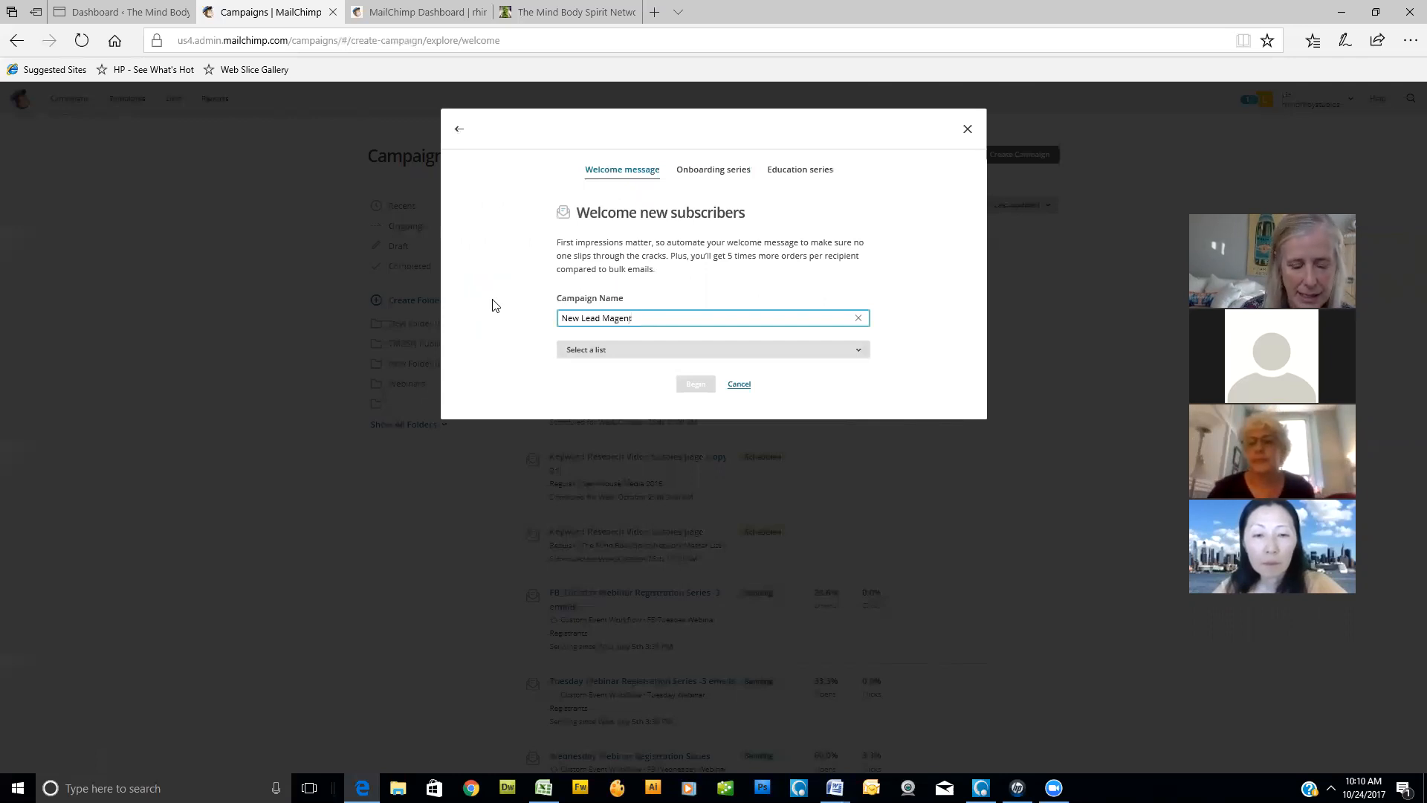
type(" Series Personal Branding")
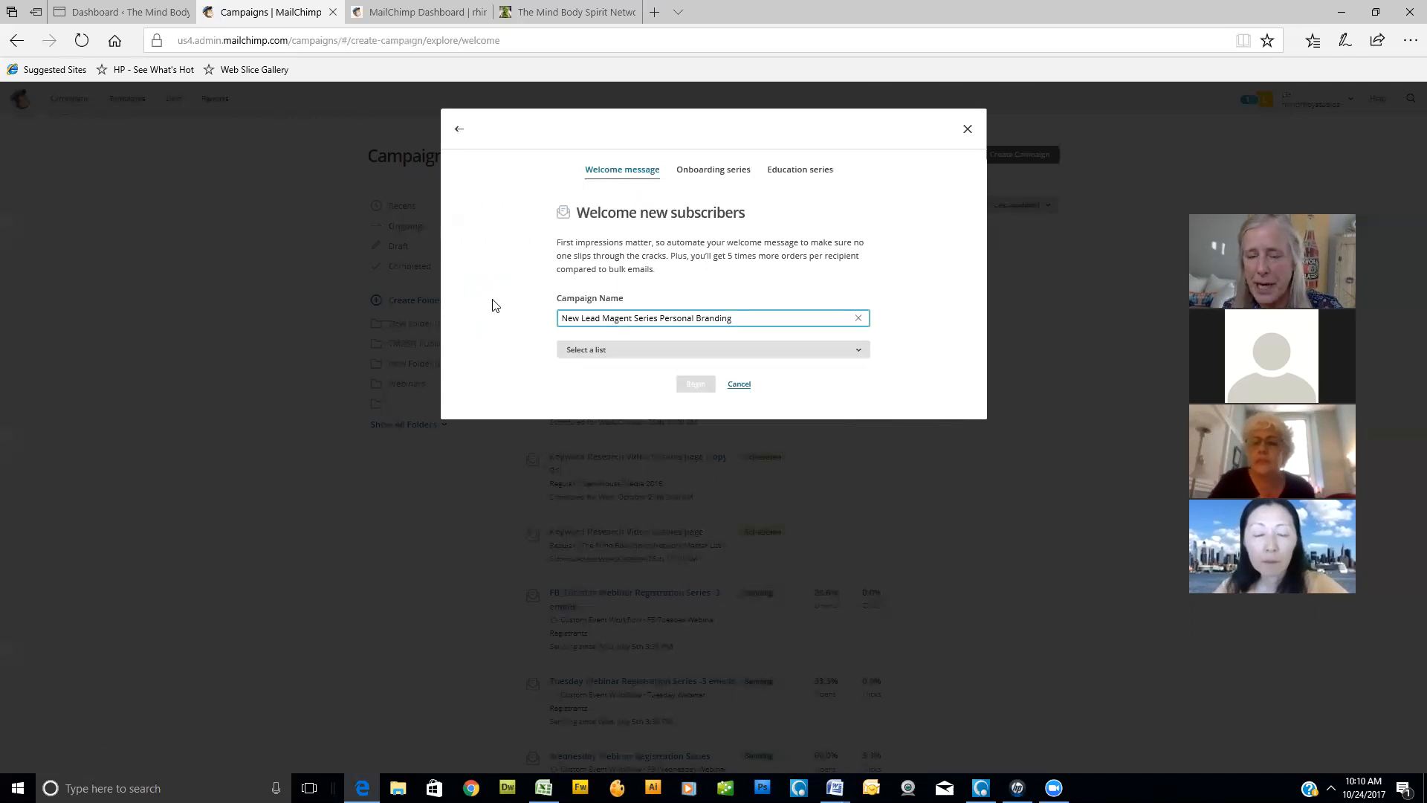
left_click(861, 360)
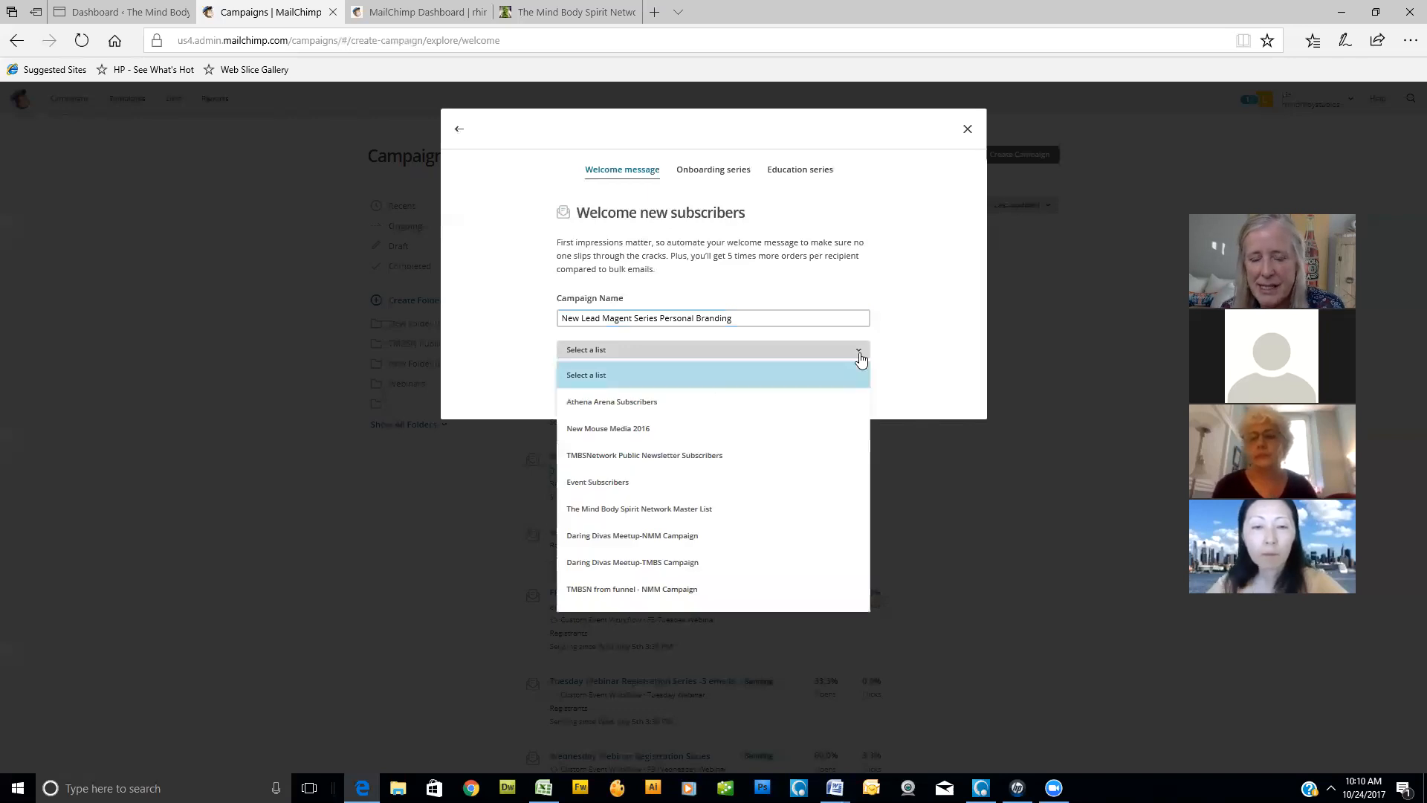
left_click(615, 406)
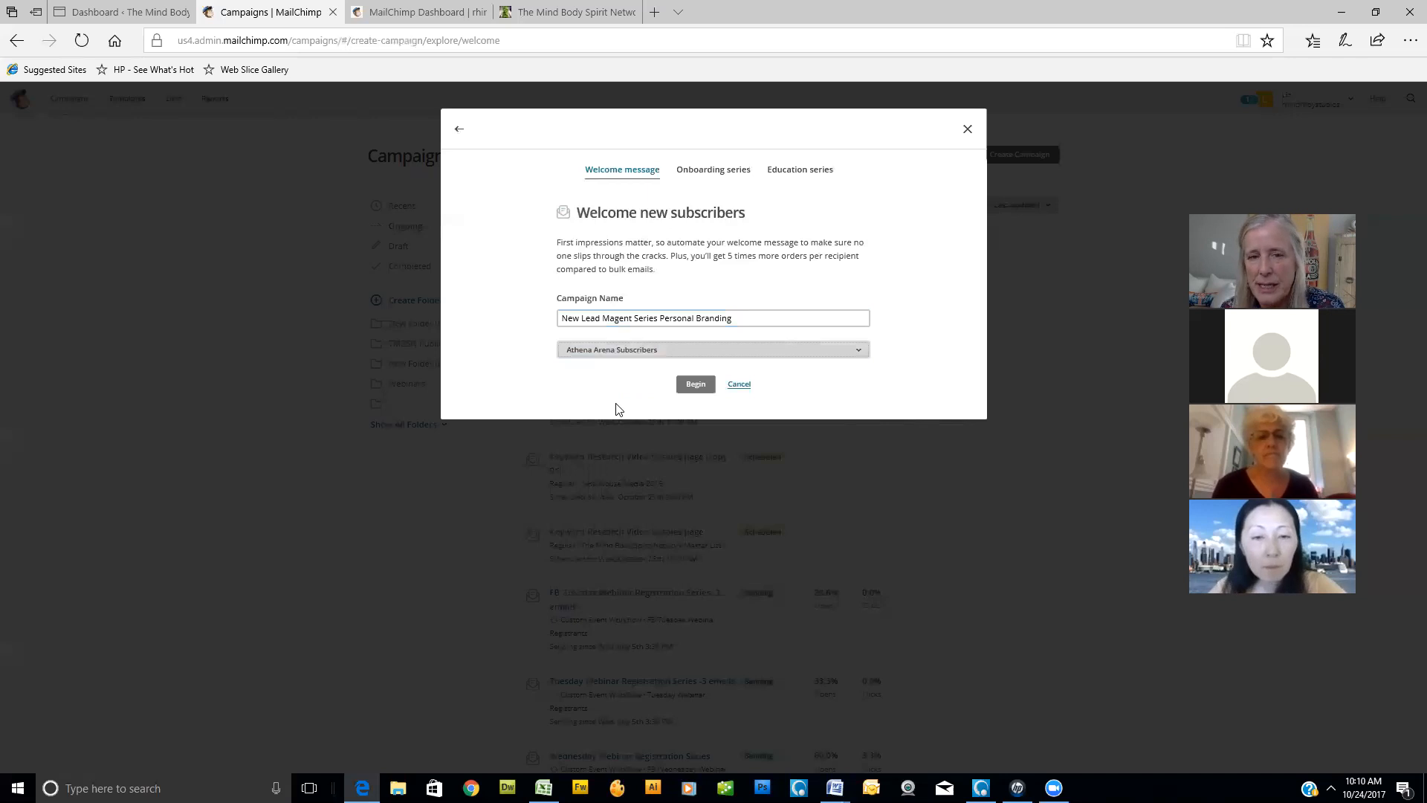
left_click(696, 387)
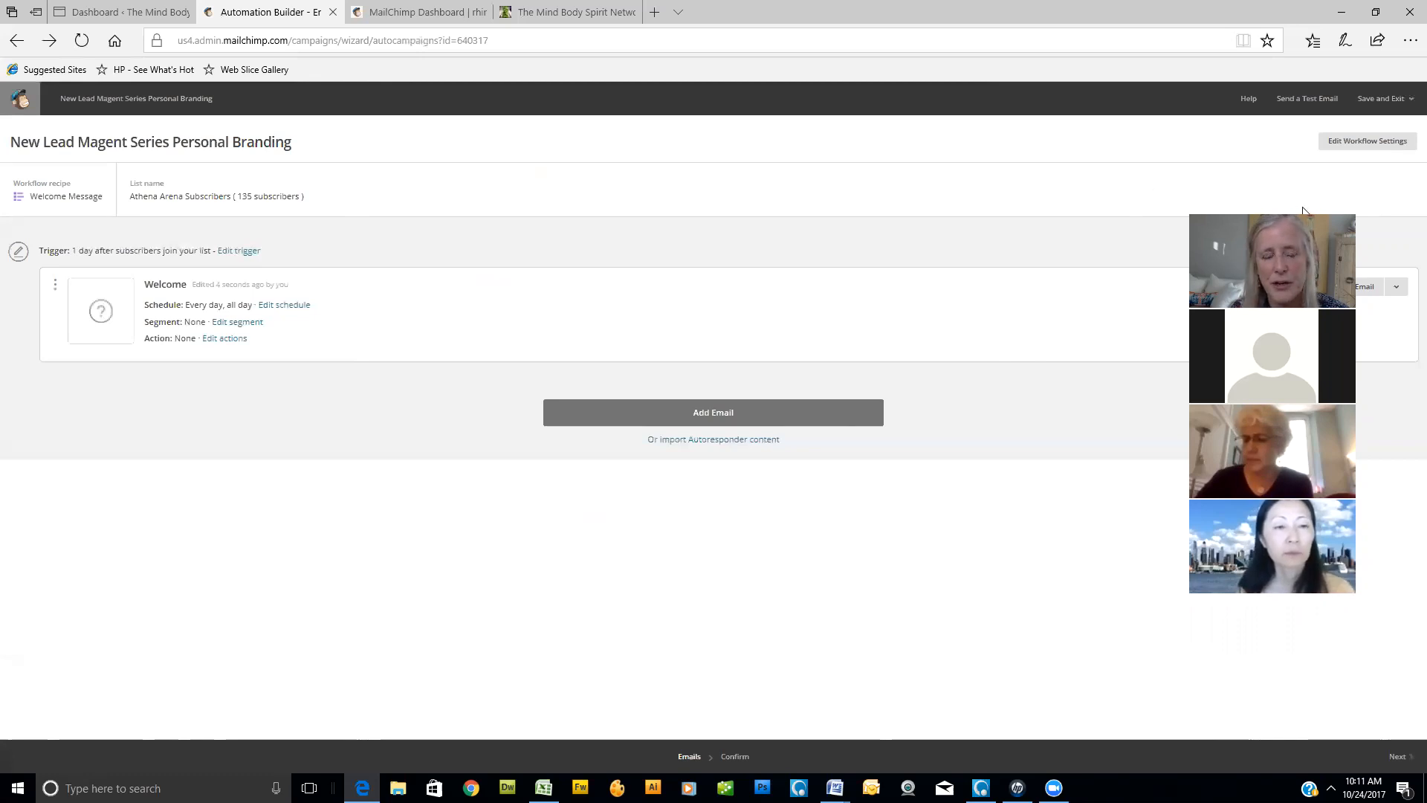
- Set the Welcome email's trigger delay to immediately and have it also trigger when subscribers are imported
left_click(241, 252)
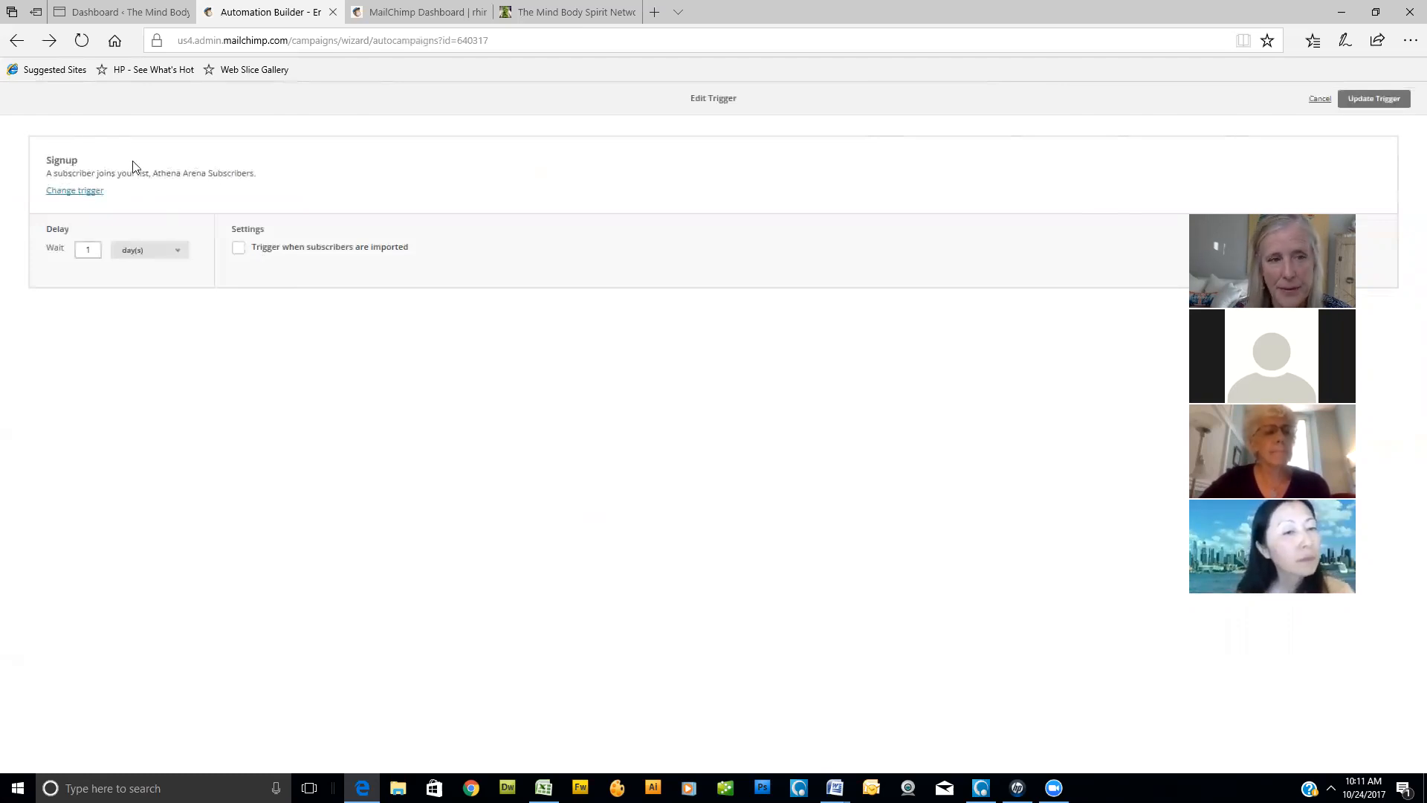
left_click(177, 255)
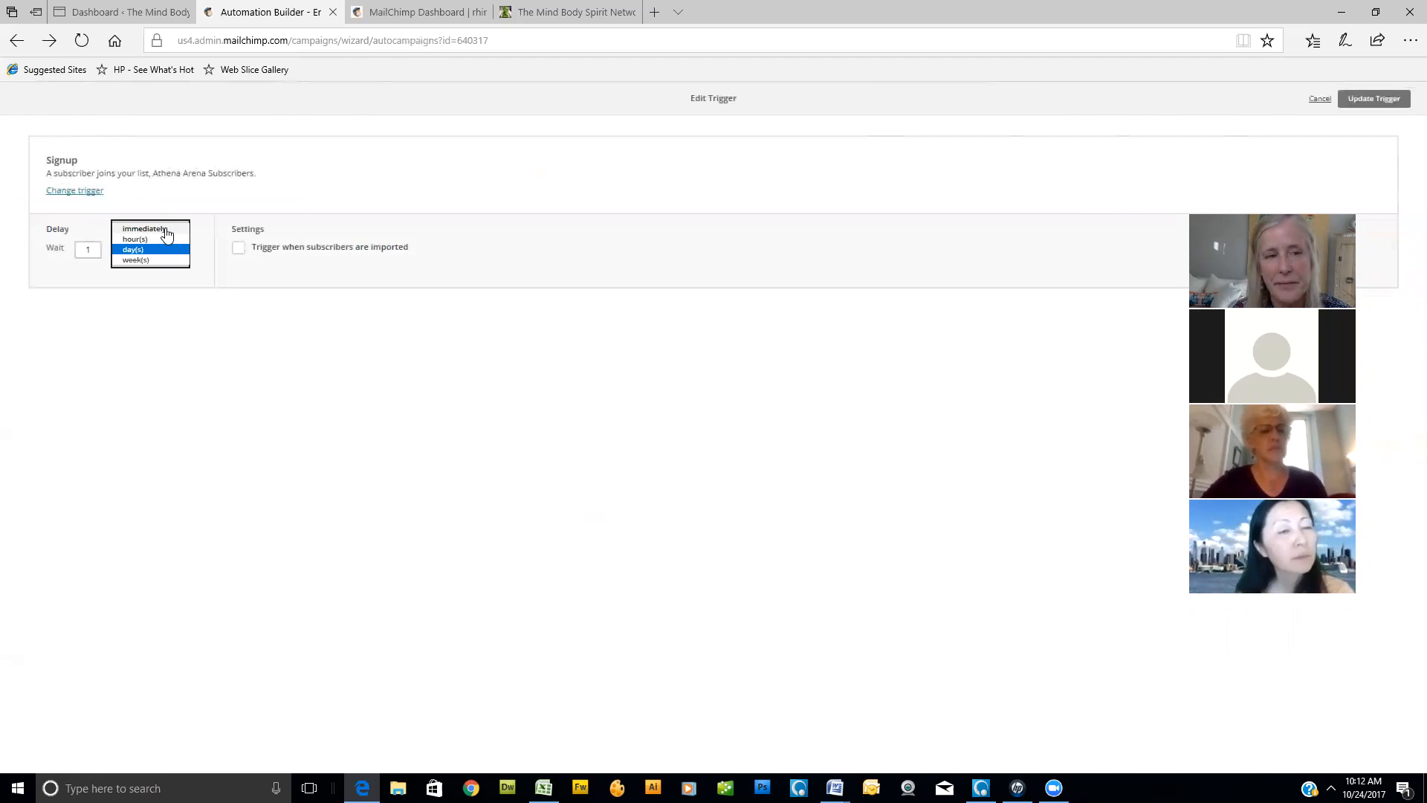
left_click(167, 230)
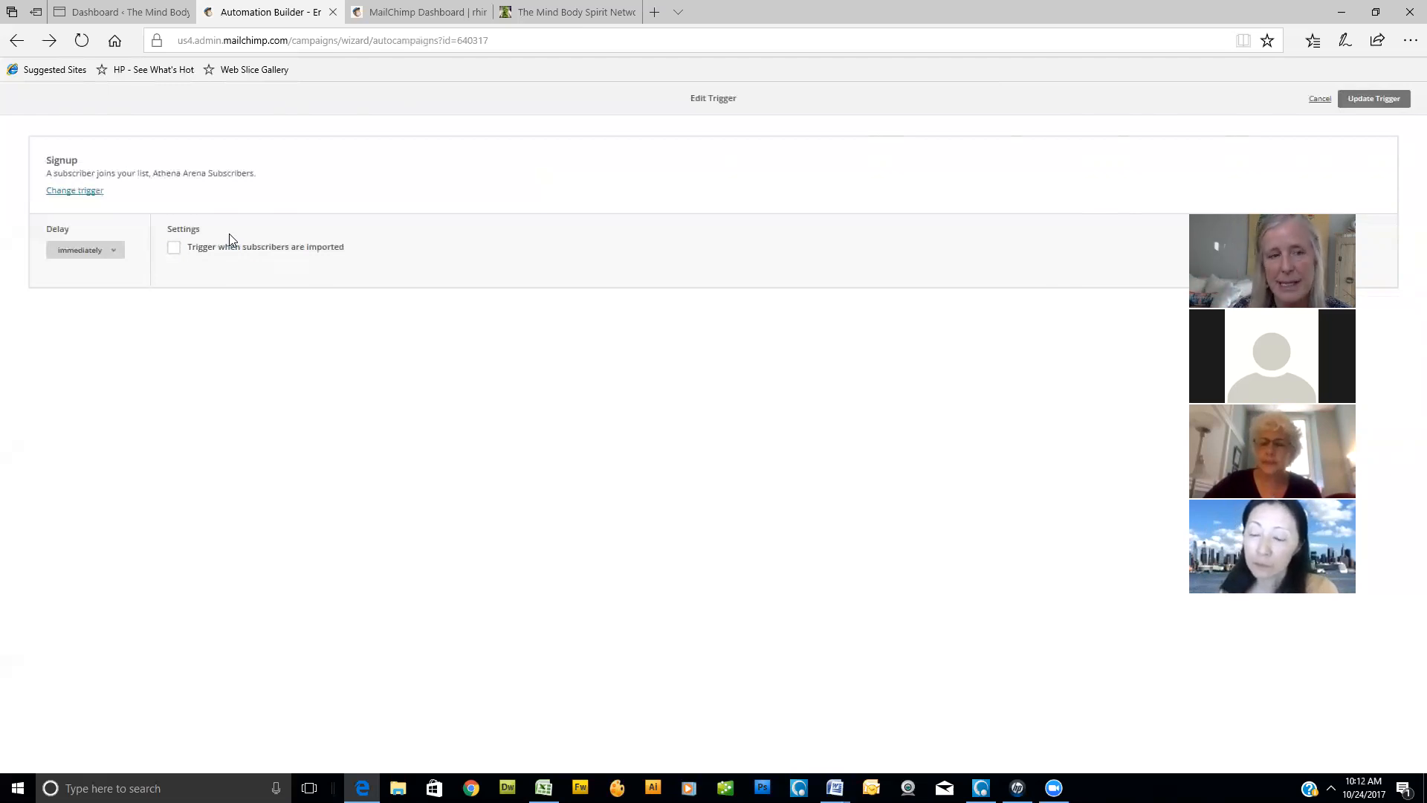
left_click(174, 249)
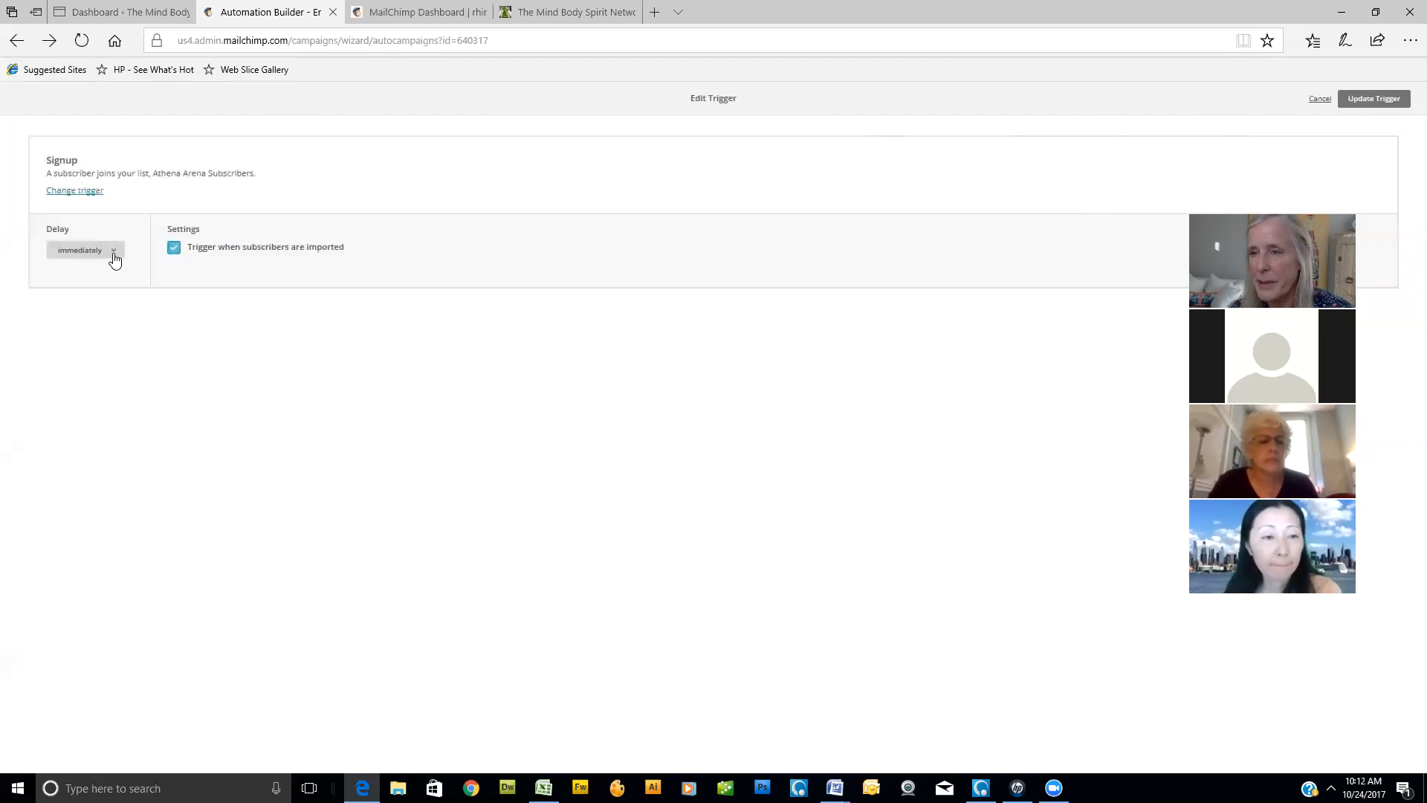
left_click(1373, 101)
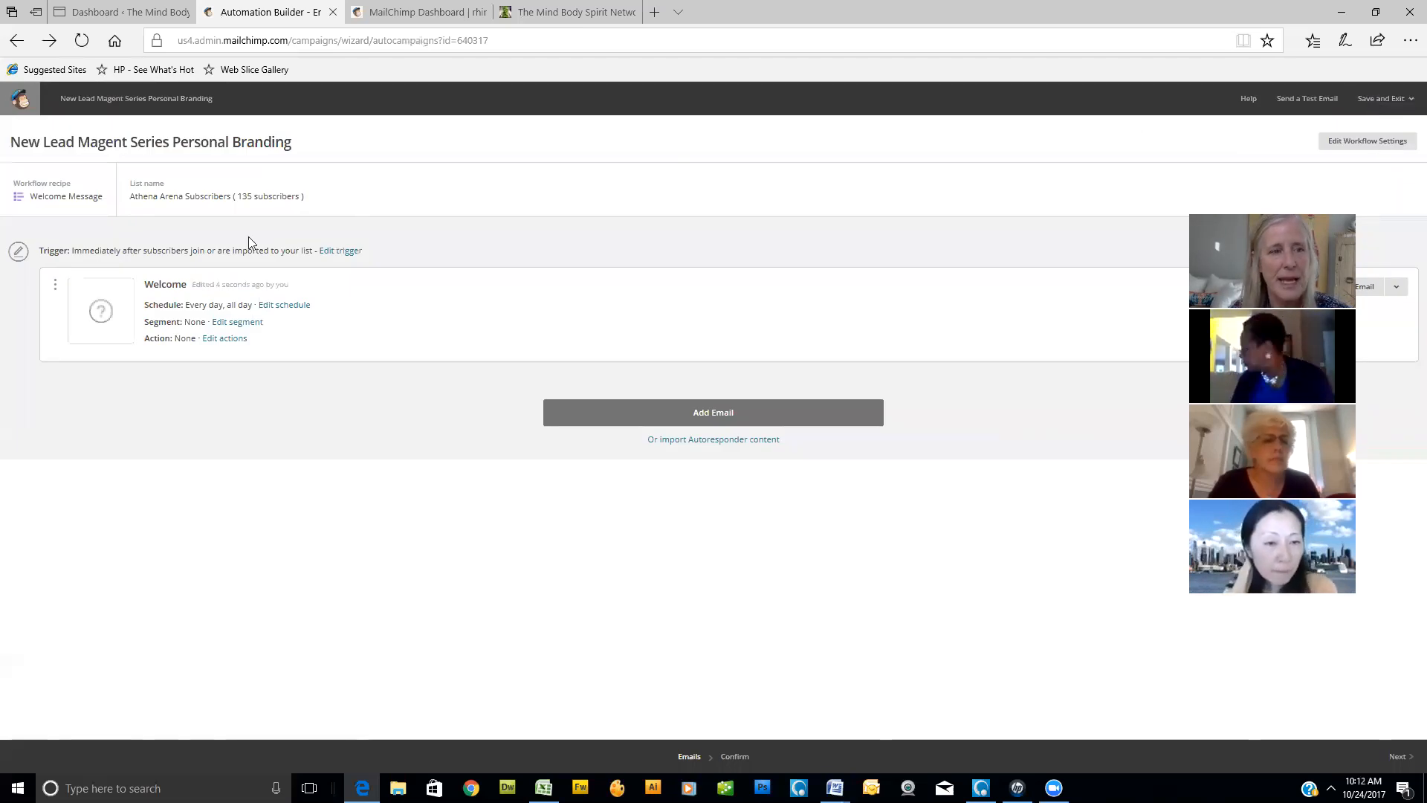
- Add three more emails to the automation workflow after the Welcome email
left_click(715, 420)
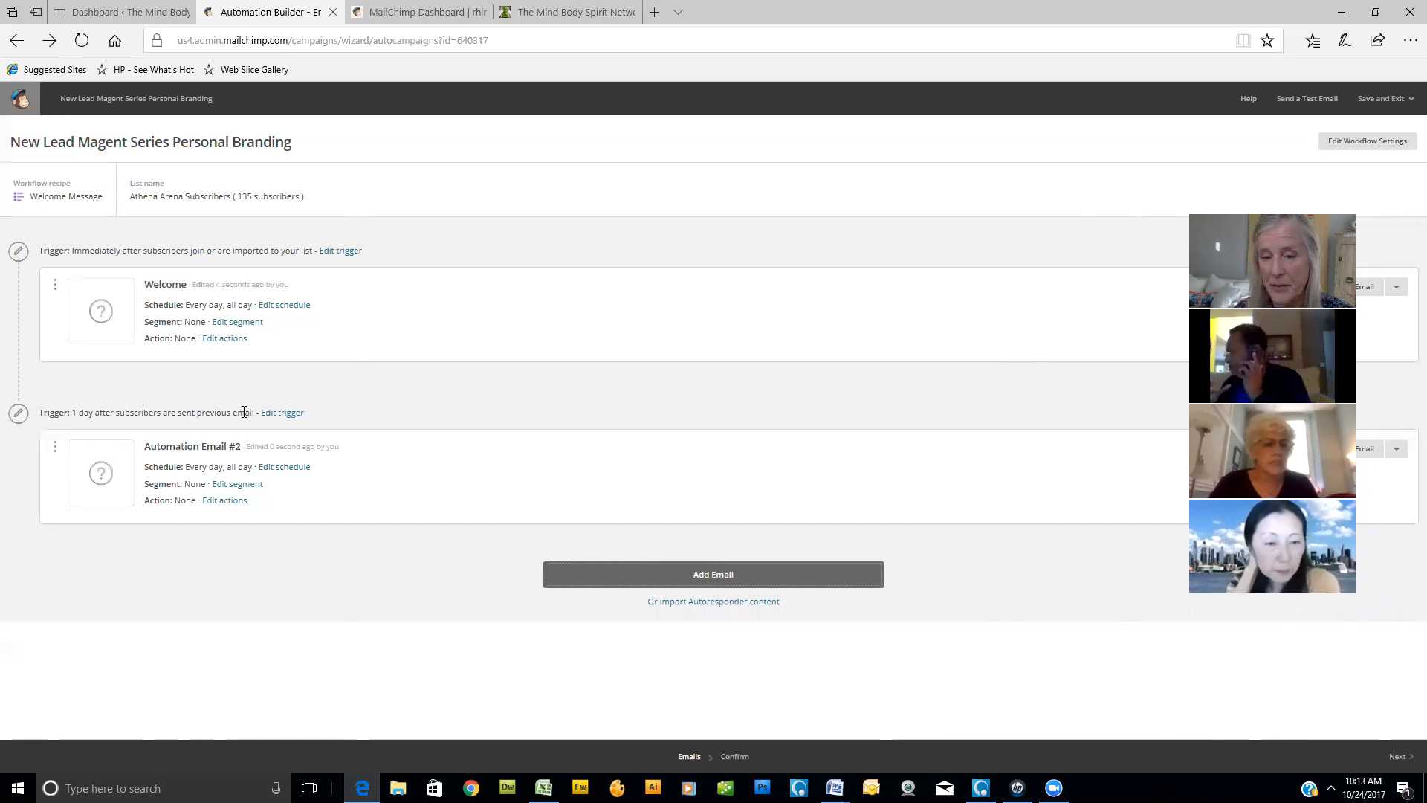
left_click(724, 579)
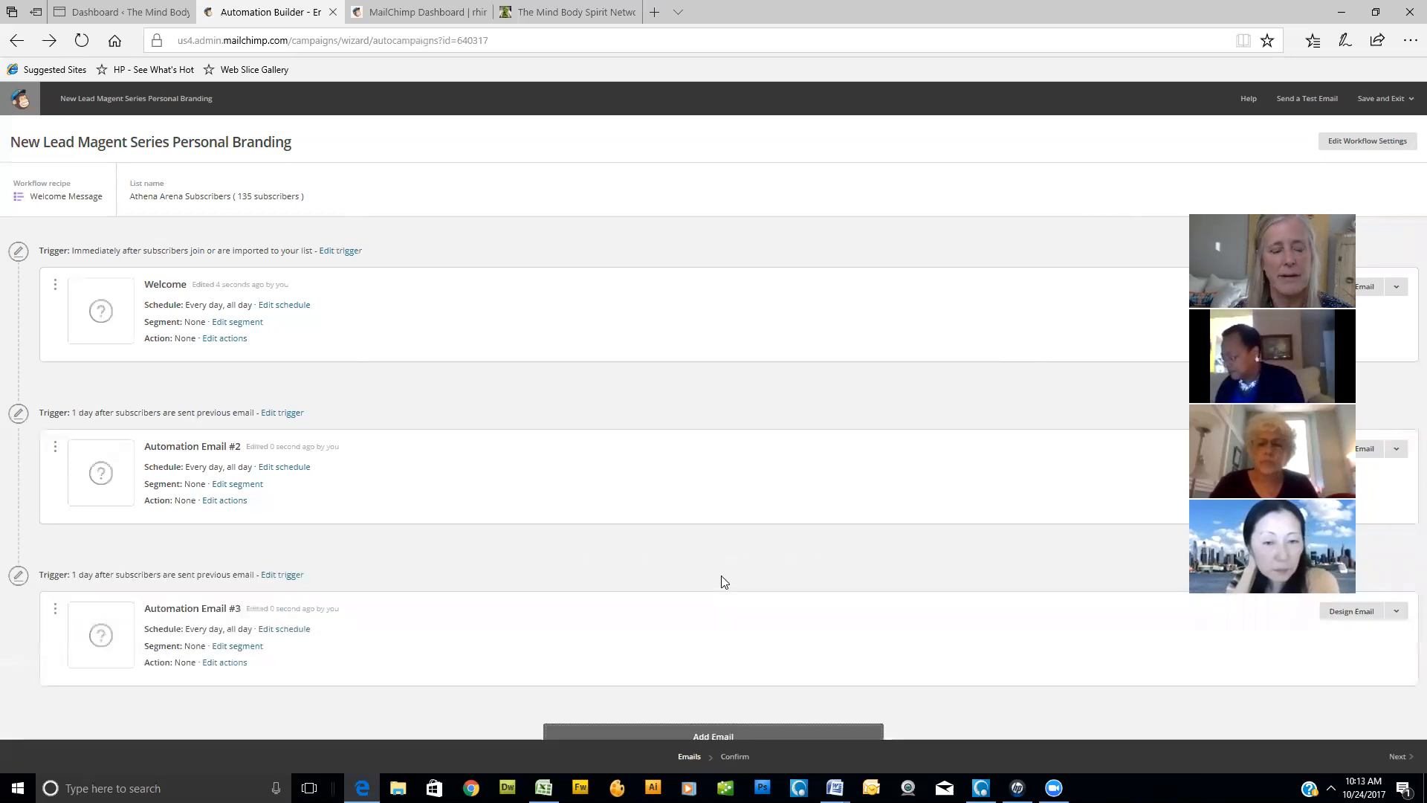
scroll(328, 525, "down", 1)
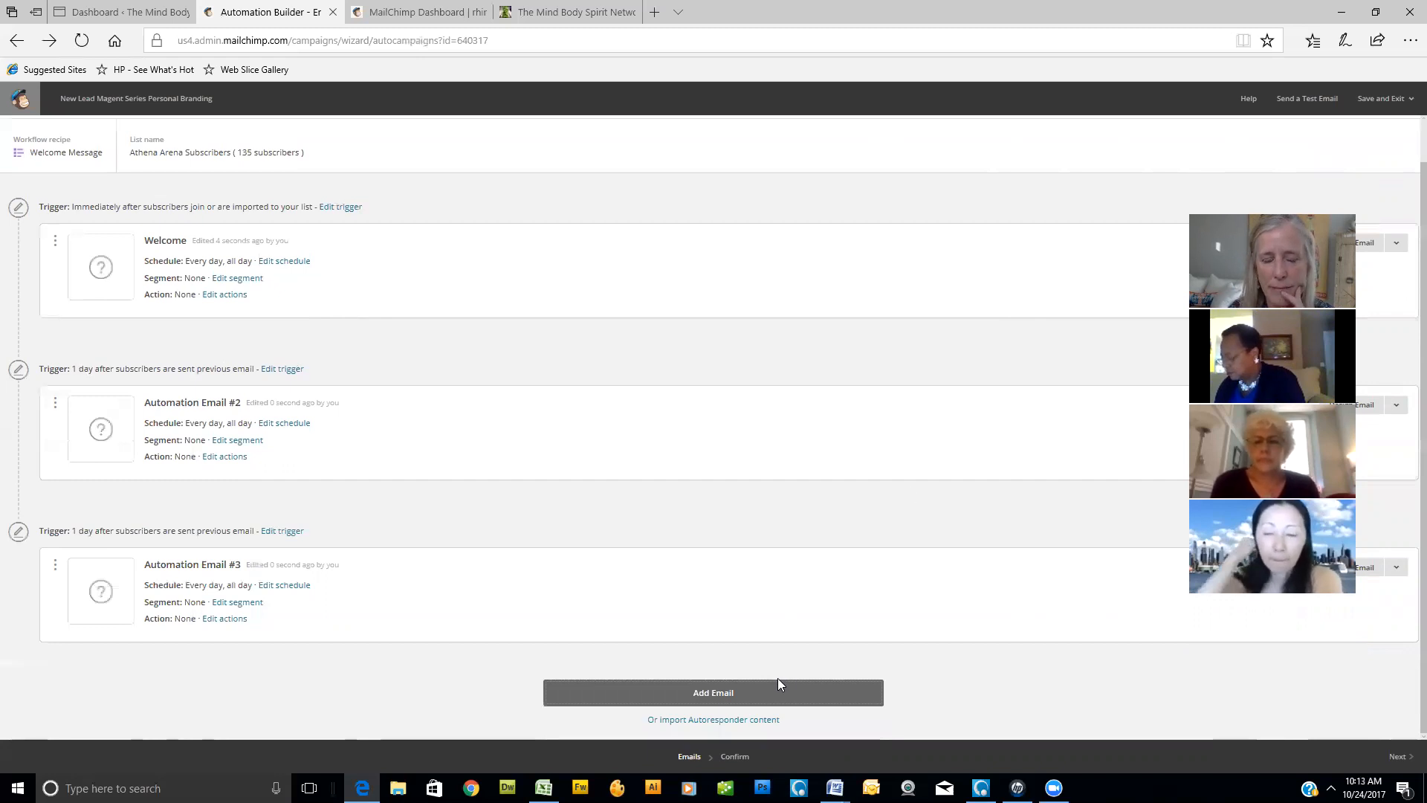
left_click(721, 695)
scroll(721, 701, "down", 2)
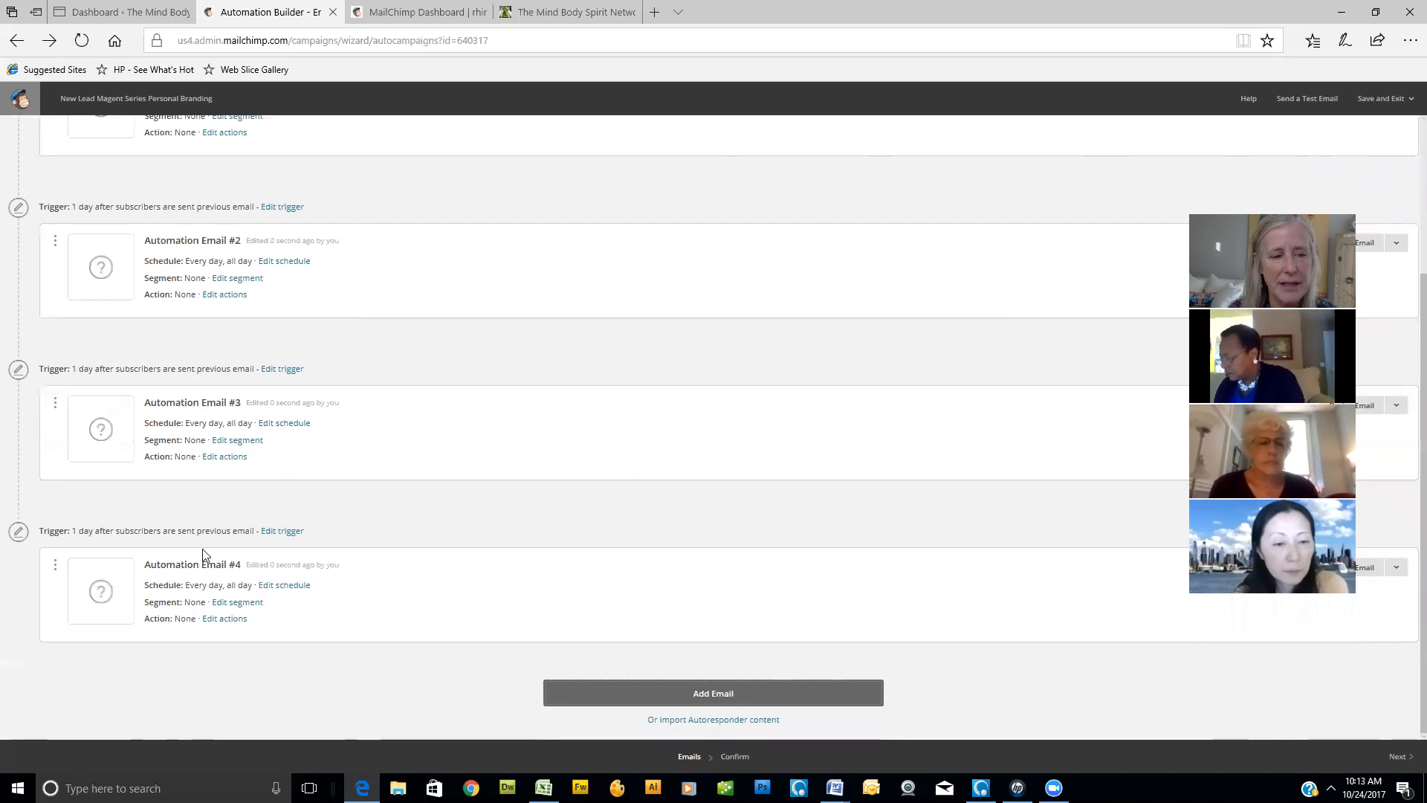
- Set the trigger delay of Automation Email #4 to 3 days after the previous email and update the trigger
left_click(280, 531)
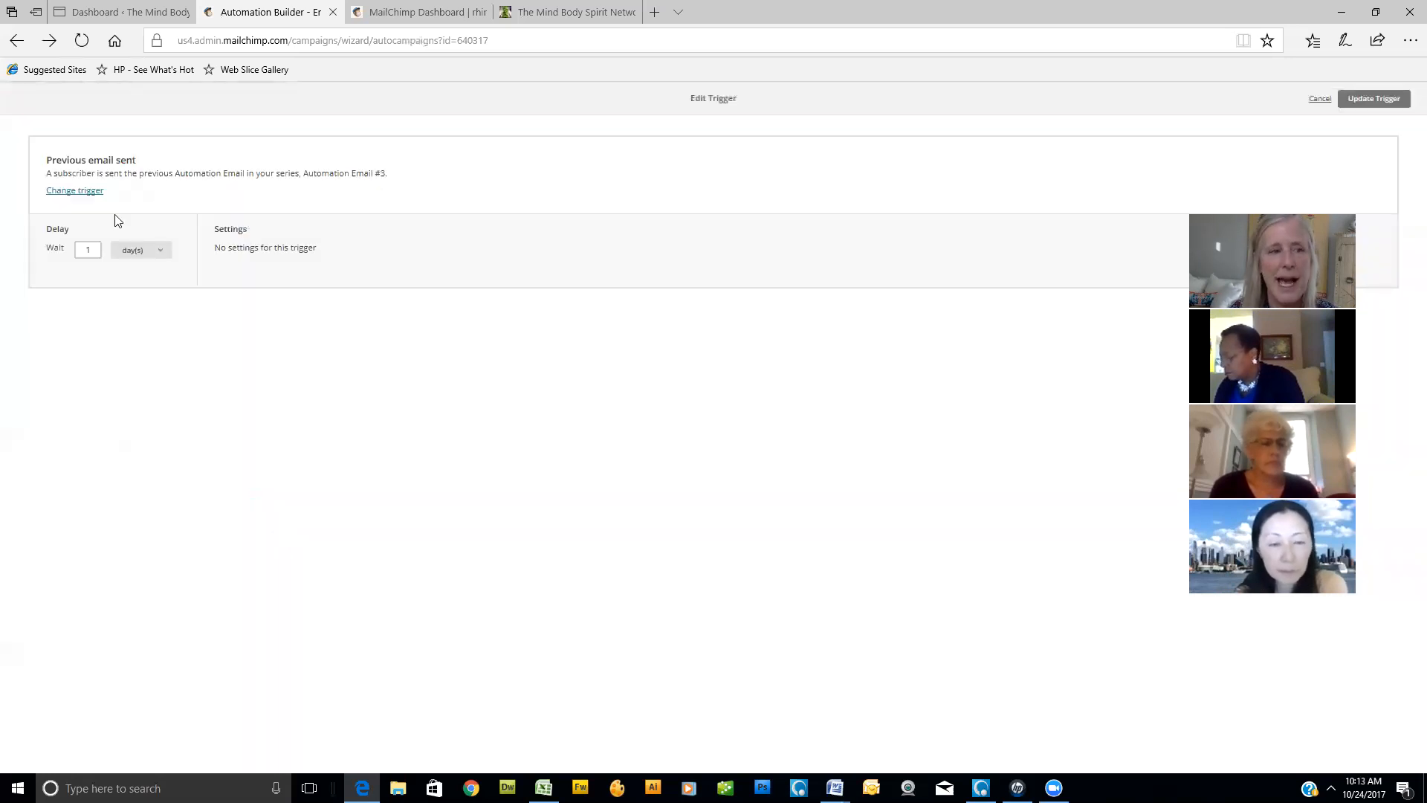
left_click_drag(93, 250, 61, 253)
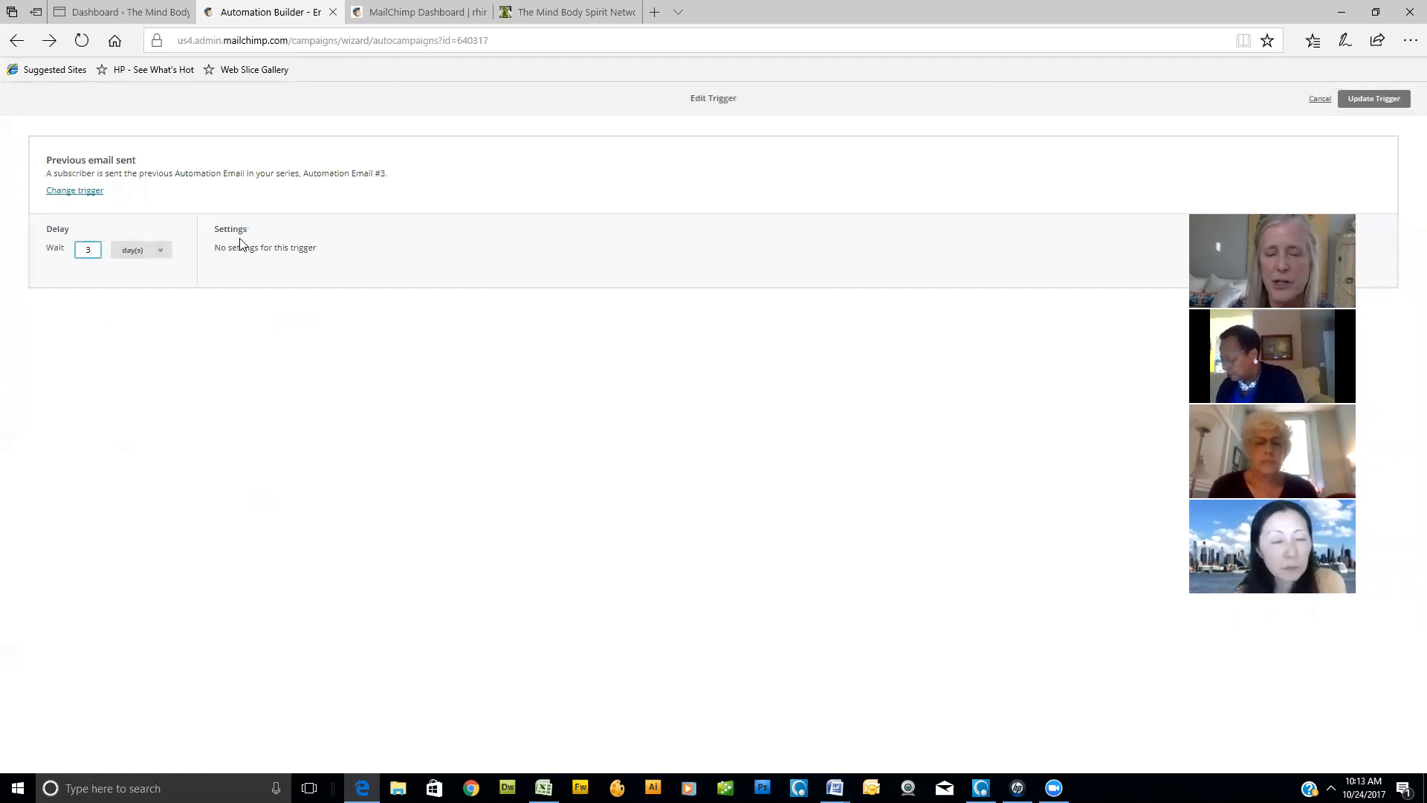
left_click(1374, 99)
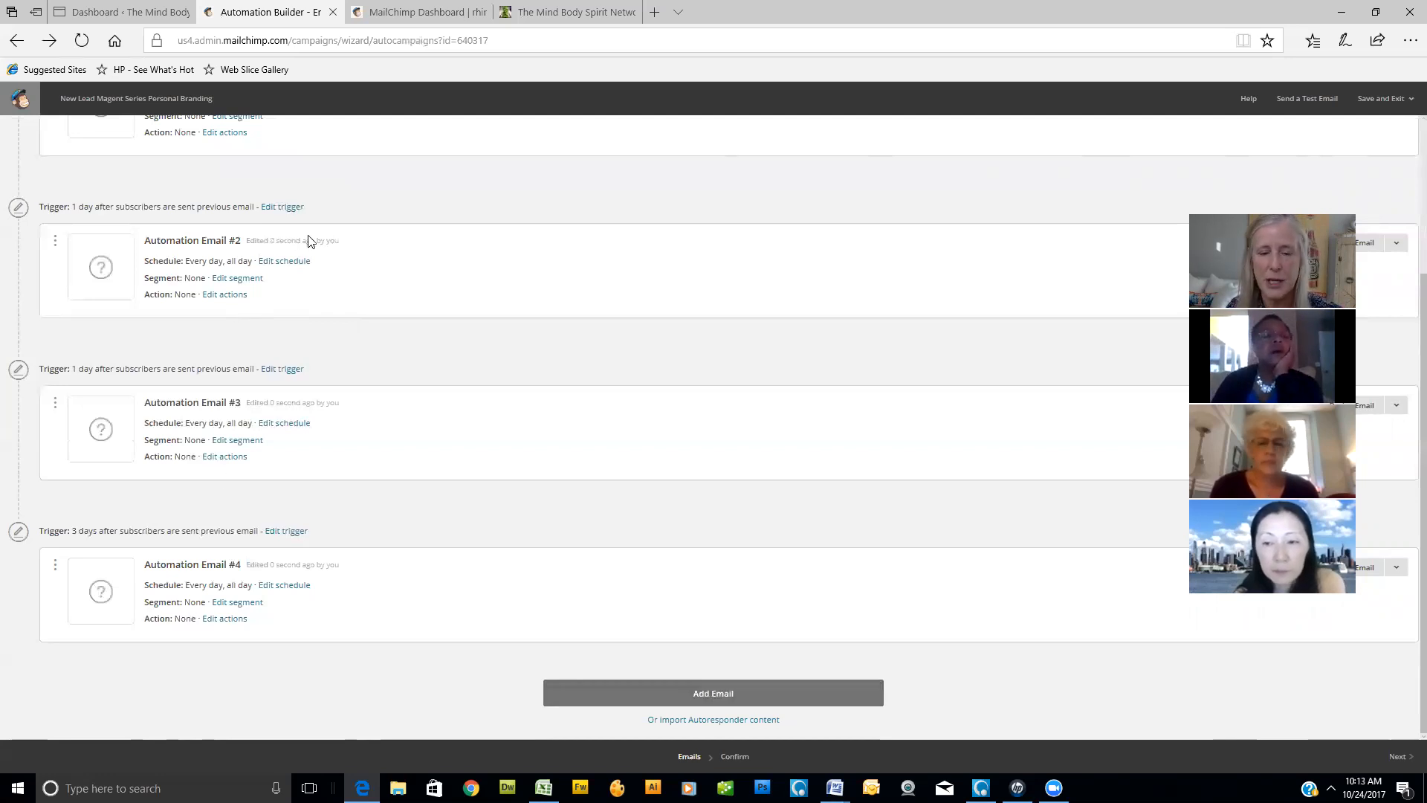
- Add another three emails to the end of the workflow, following Automation Email #4
left_click(717, 693)
scroll(758, 551, "down", 3)
left_click(725, 695)
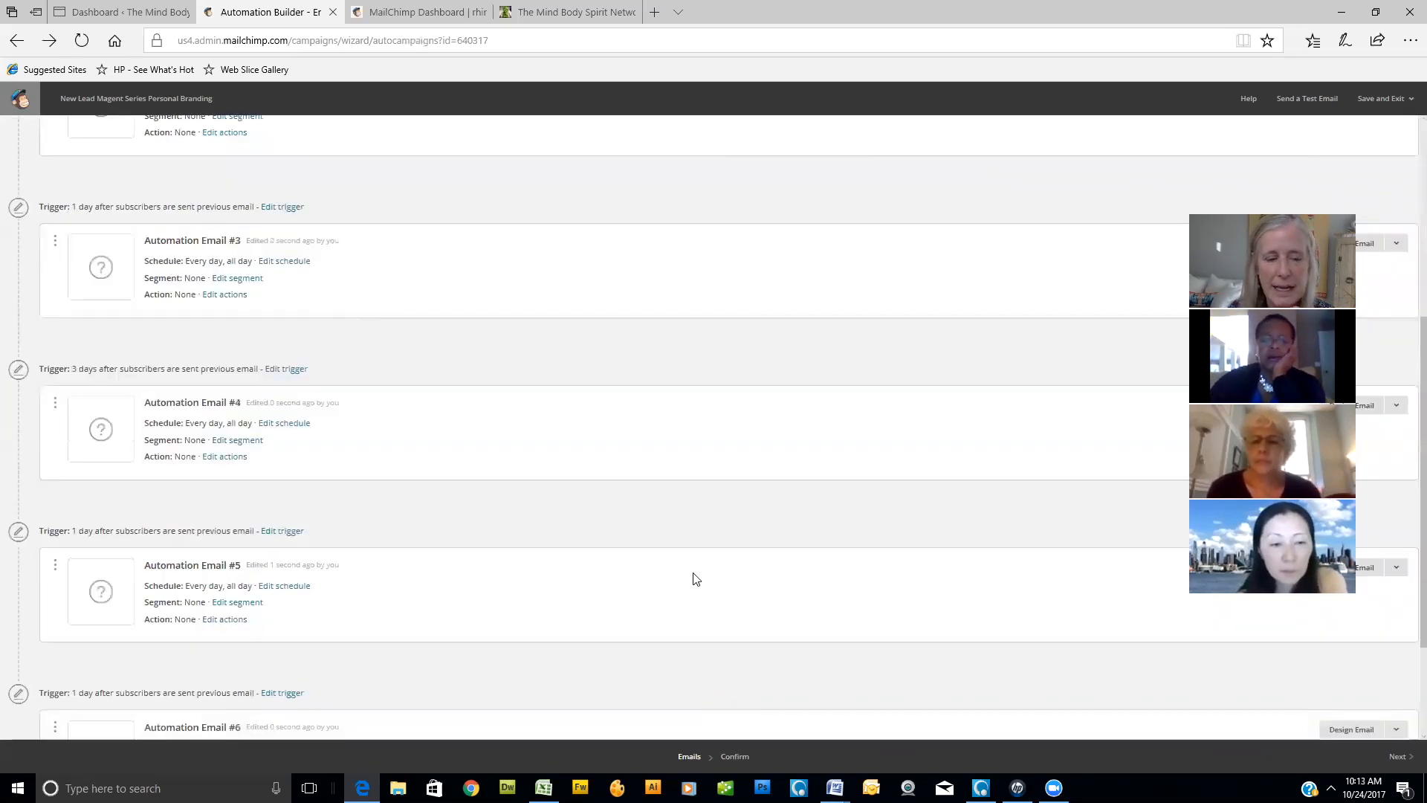
scroll(695, 578, "down", 3)
left_click(712, 695)
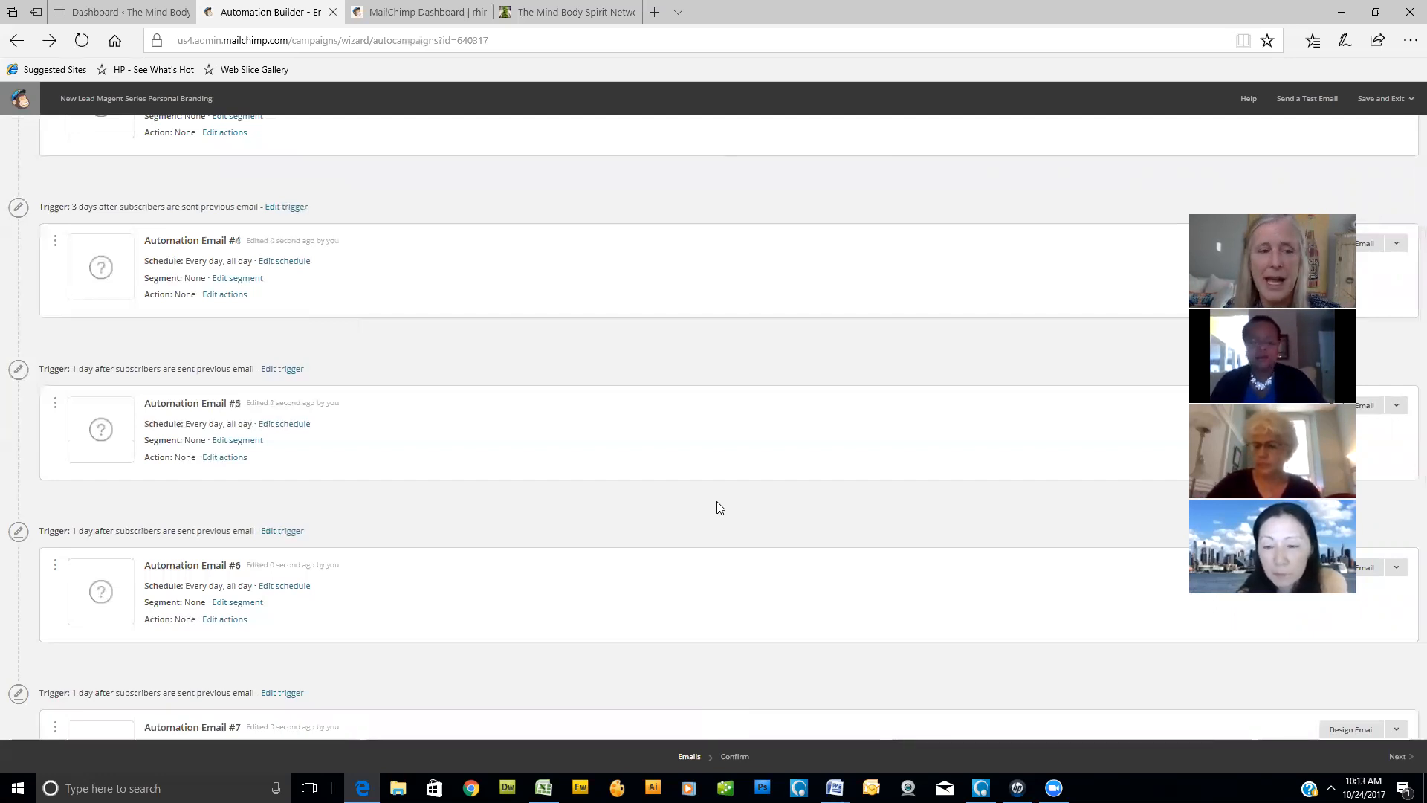
scroll(761, 478, "down", 2)
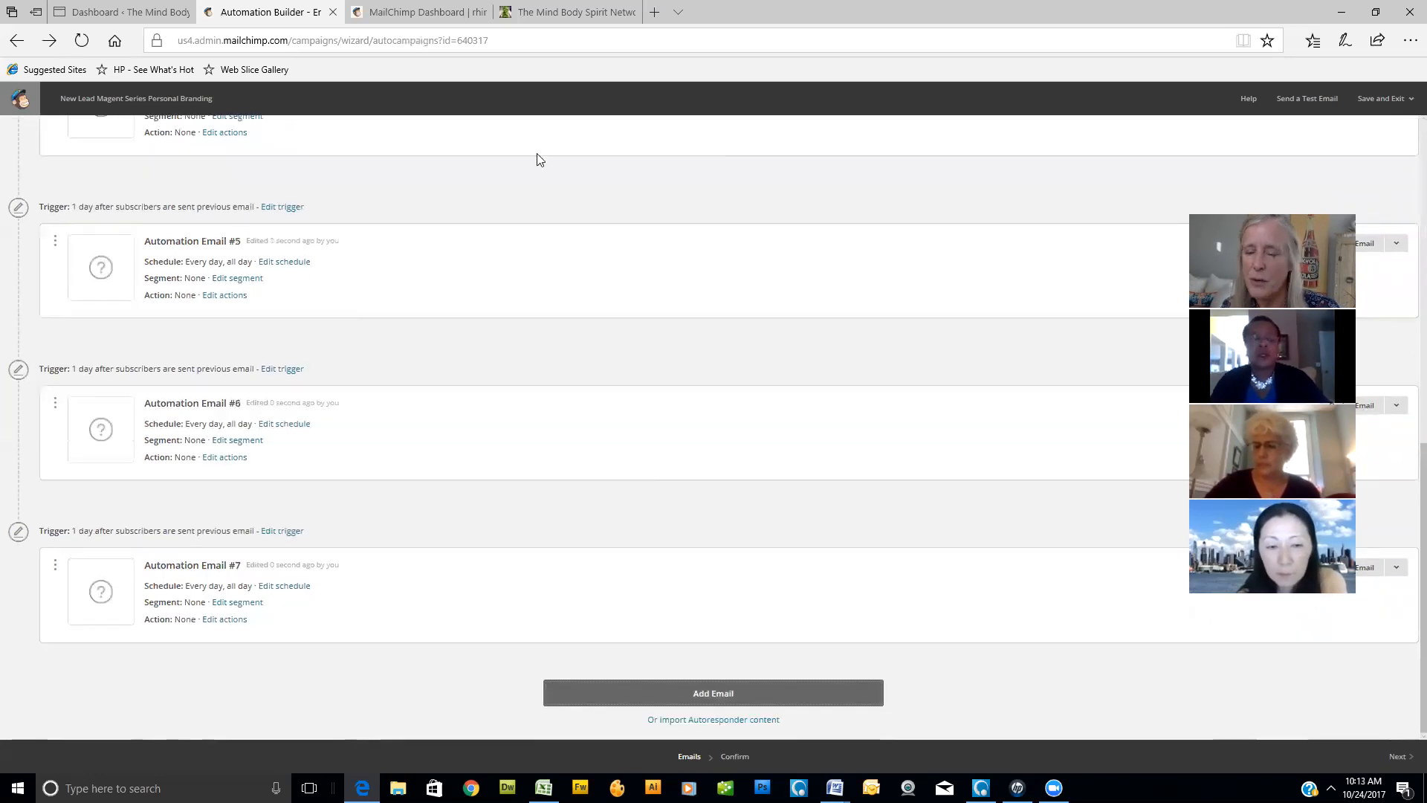
- Delete the last email in the workflow, Automation Email #7, confirming with DELETE
scroll(690, 350, "up", 10)
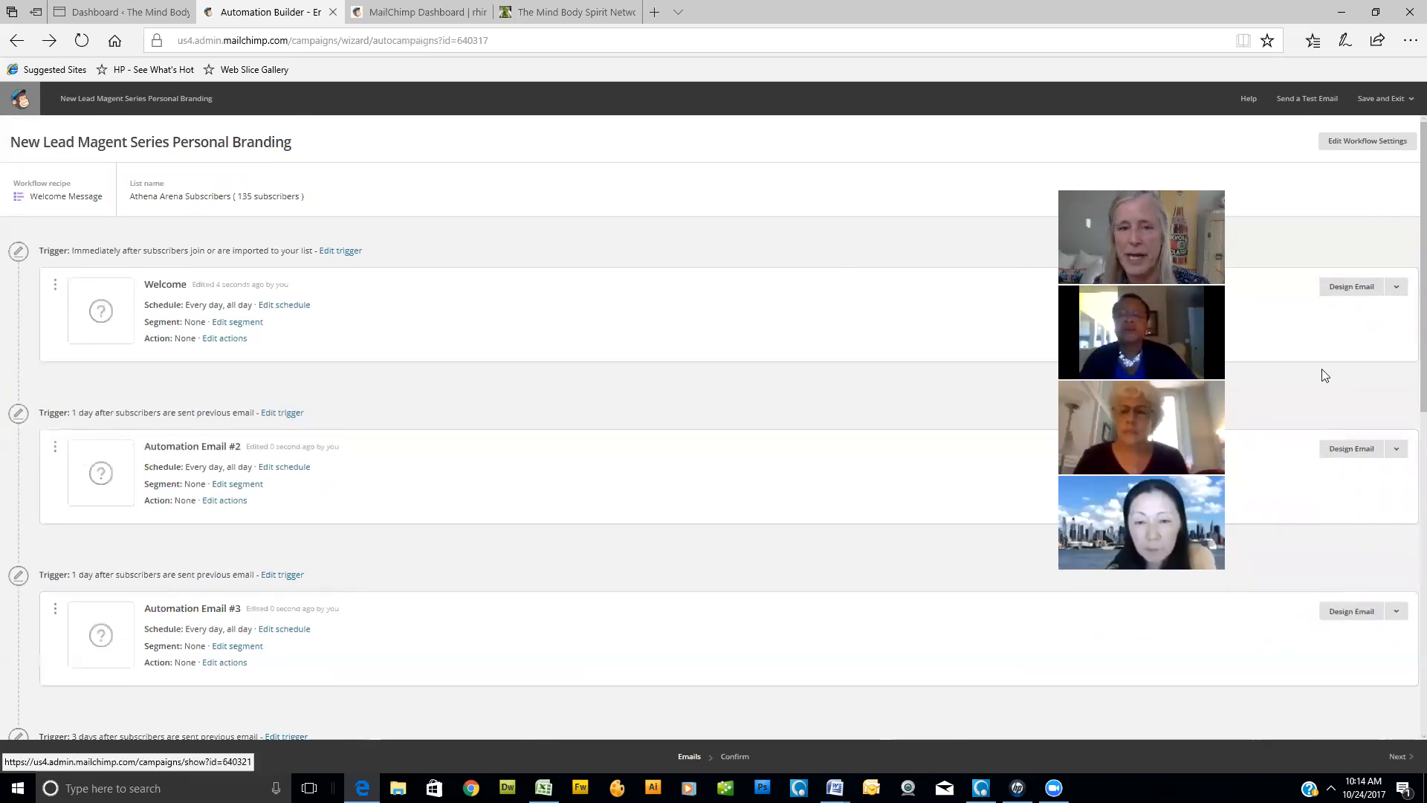
scroll(1353, 587, "down", 10)
left_click(1396, 567)
left_click(1295, 593)
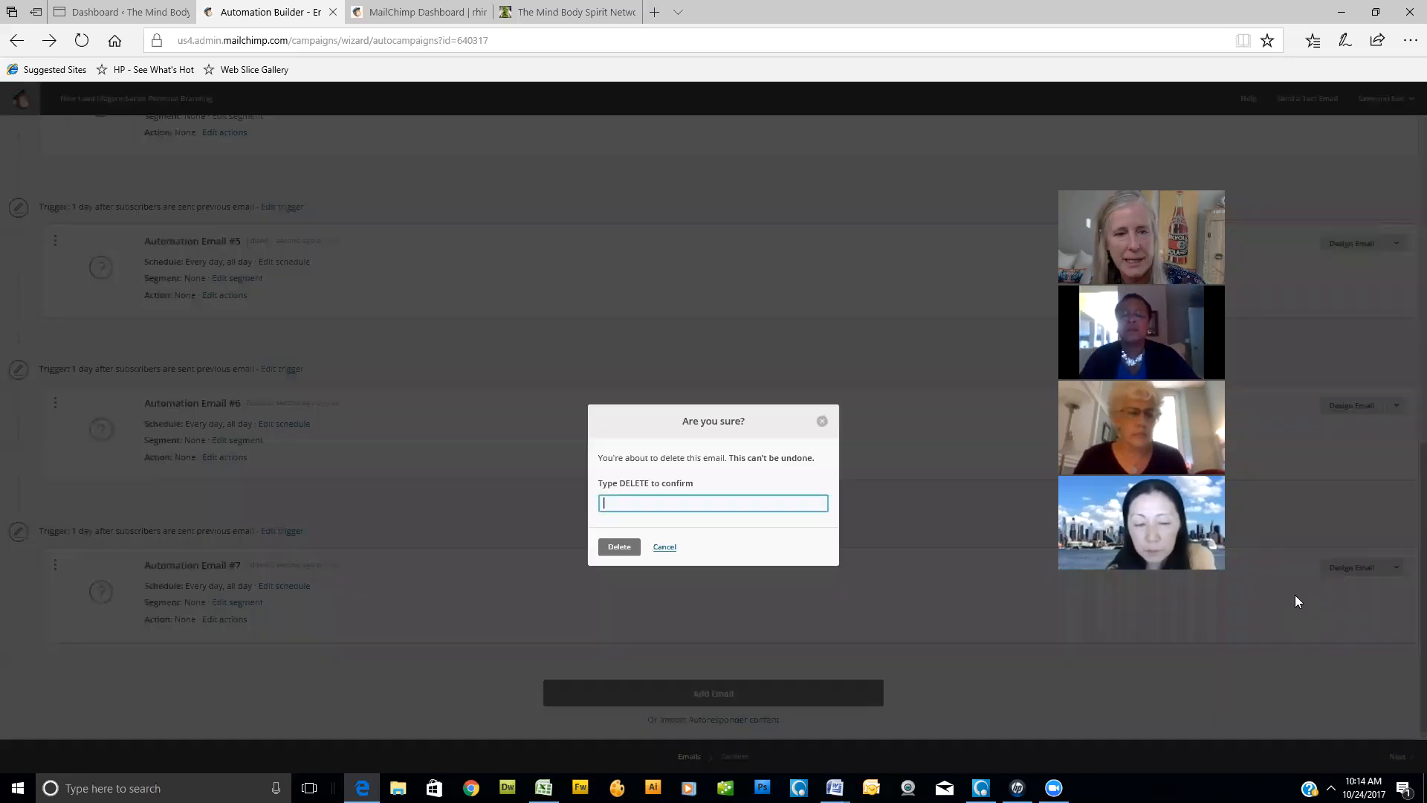
type("del")
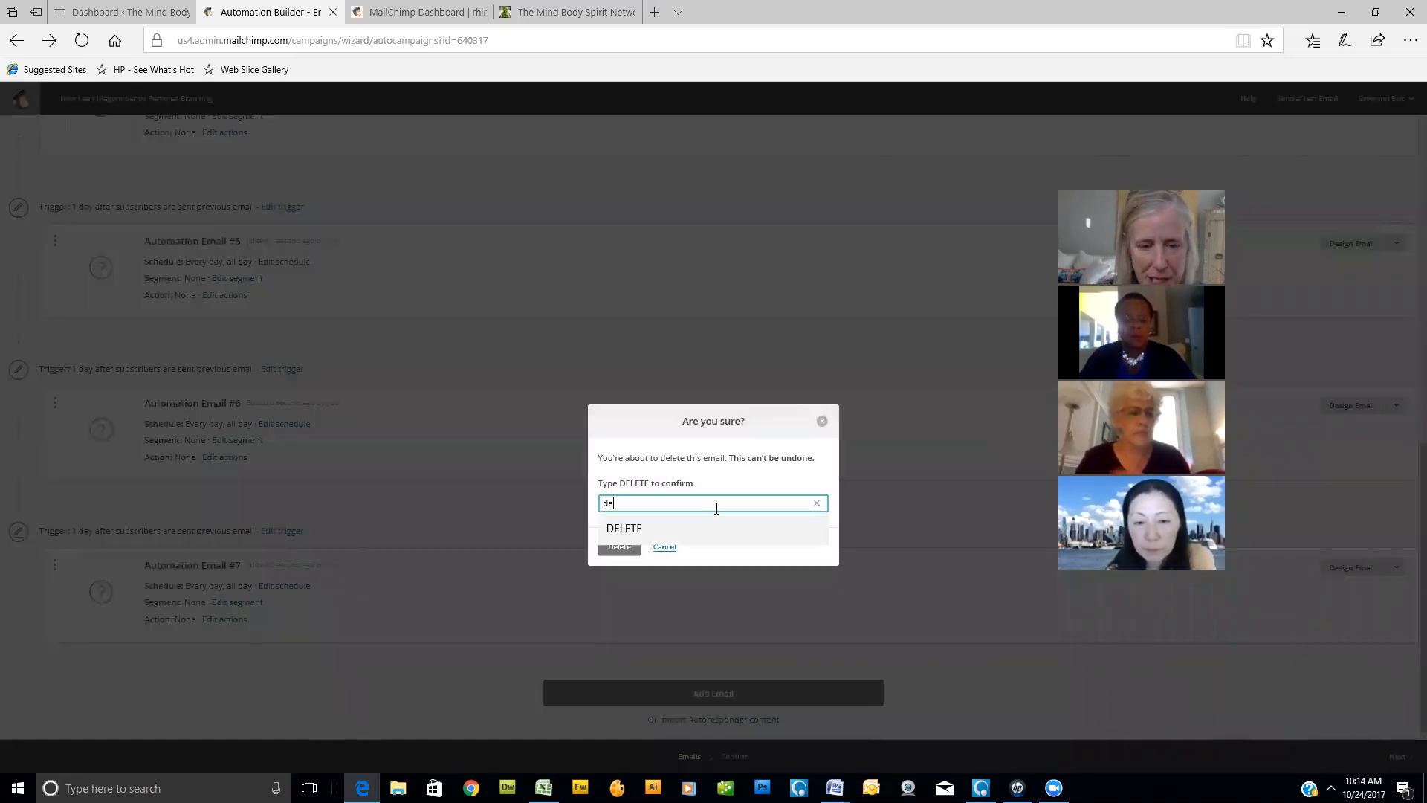
left_click(611, 529)
left_click(622, 550)
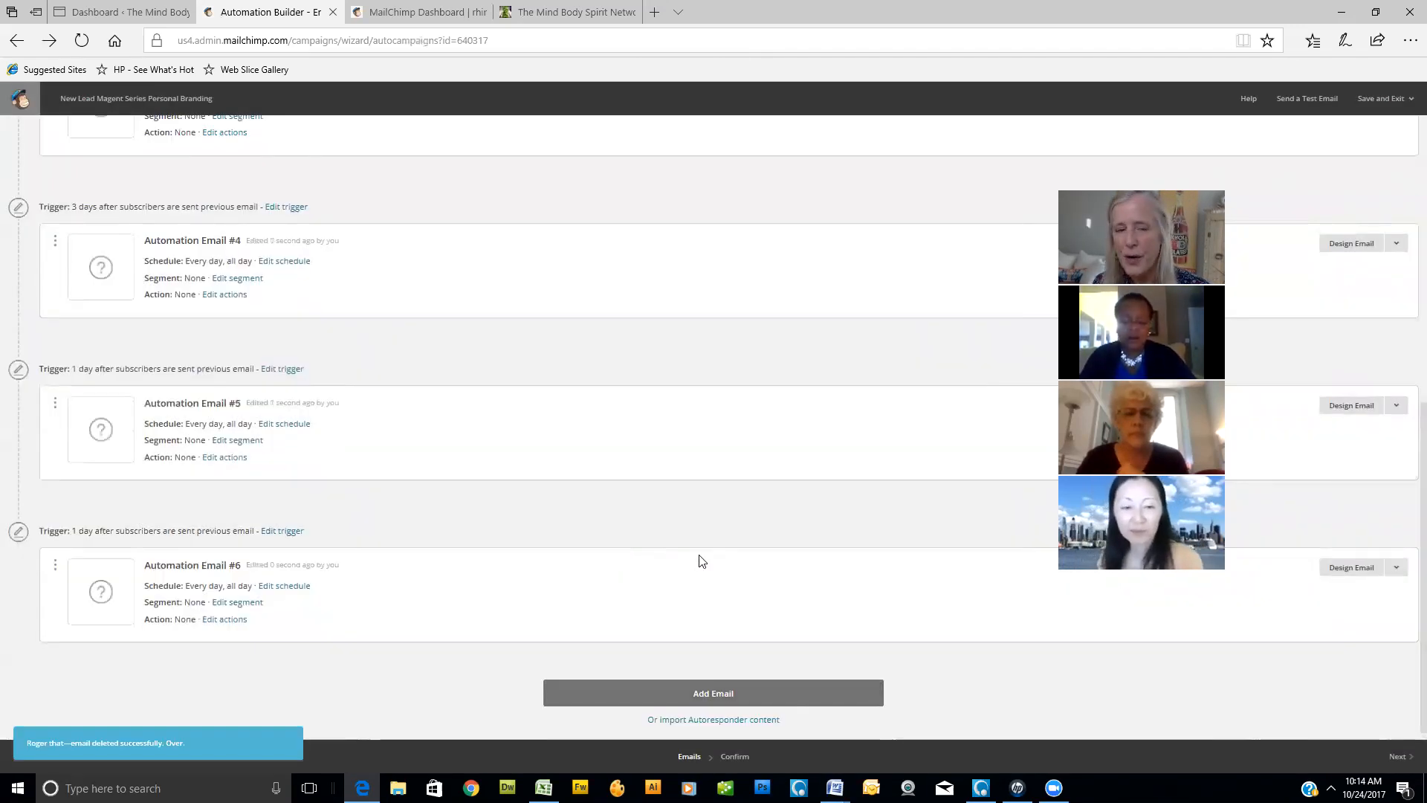
- Delete Automation Email #6 from the end of the workflow, confirming with DELETE
left_click(1397, 567)
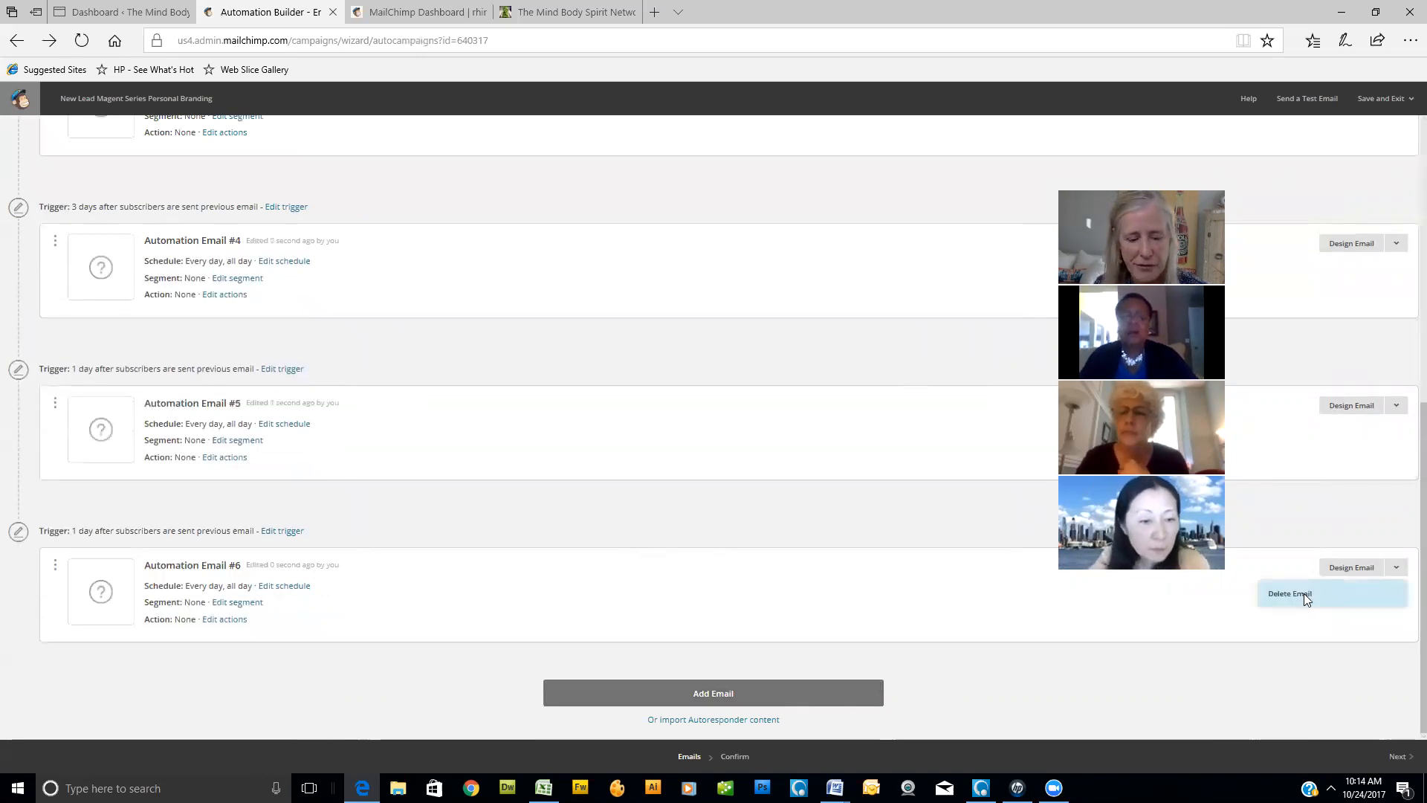
left_click(1304, 593)
type("d")
left_click(632, 528)
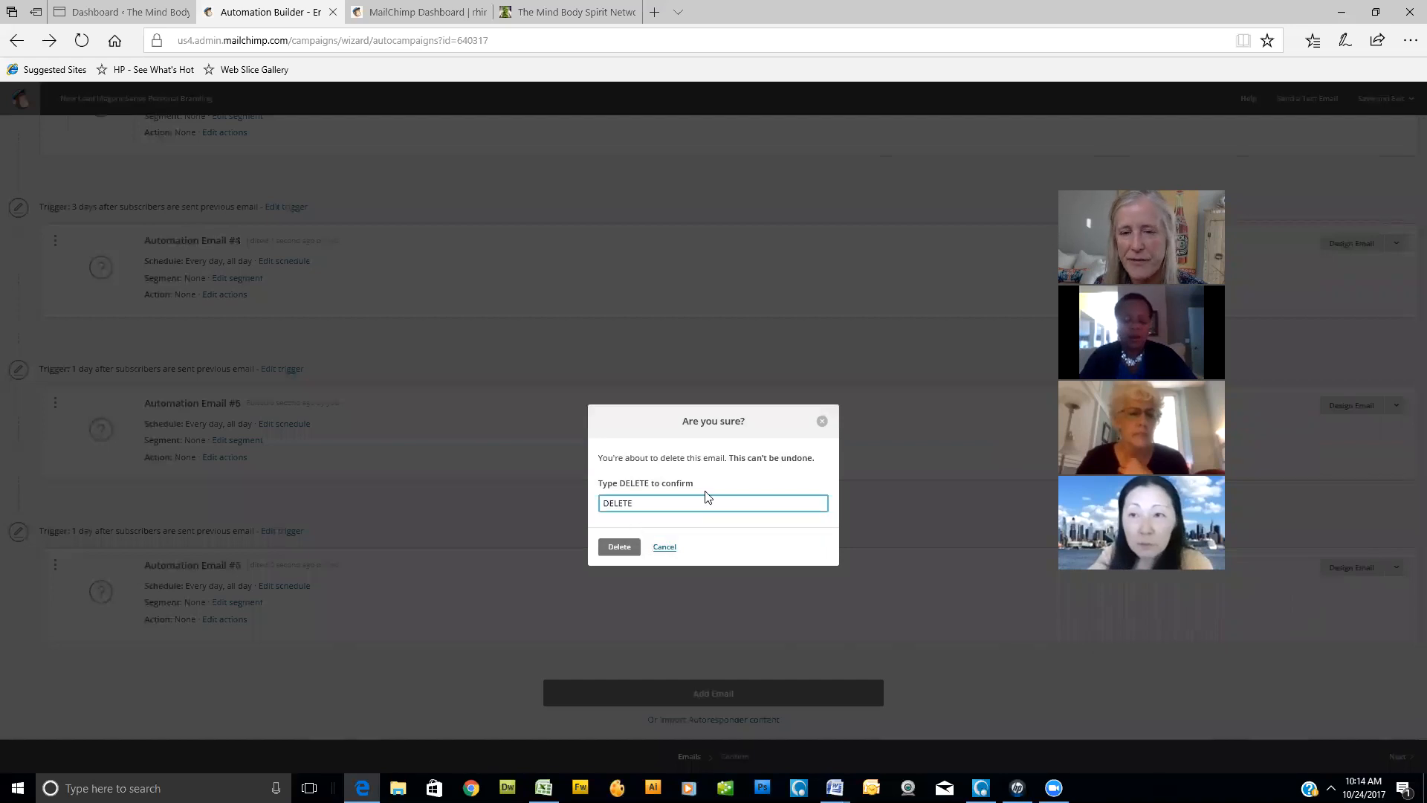
left_click(621, 547)
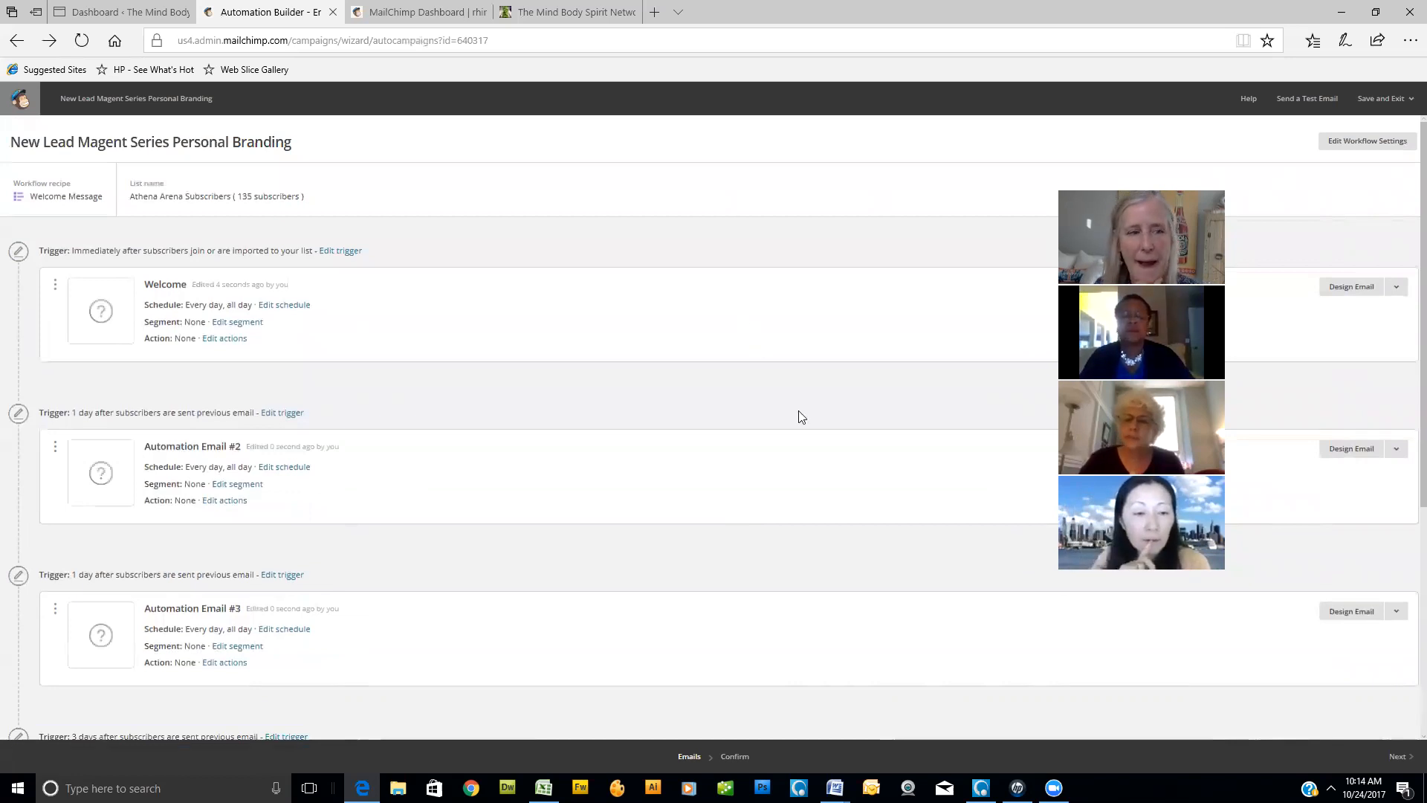
- Delete Automation Email #5 from the workflow, confirming with DELETE
scroll(800, 420, "down", 5)
left_click(1396, 567)
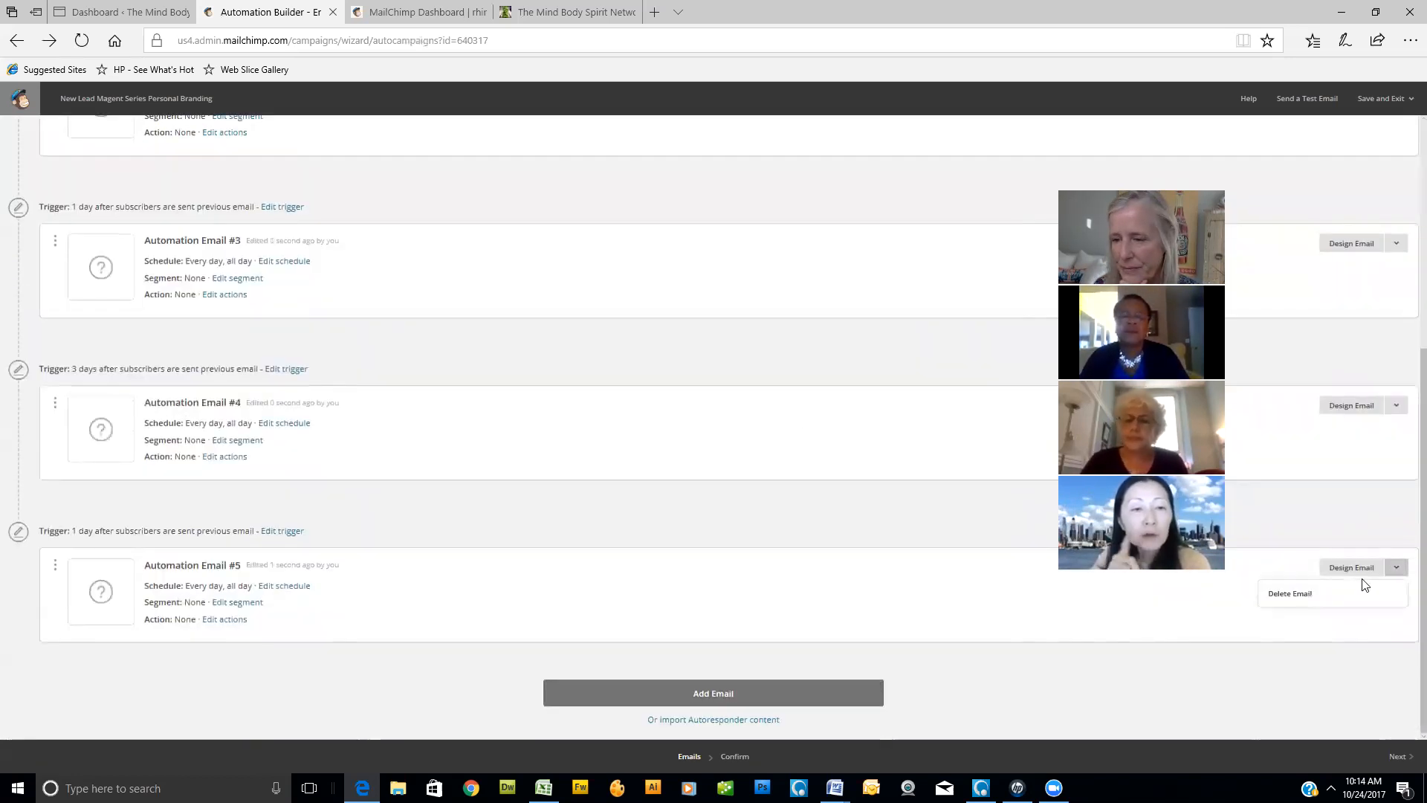
left_click(1302, 598)
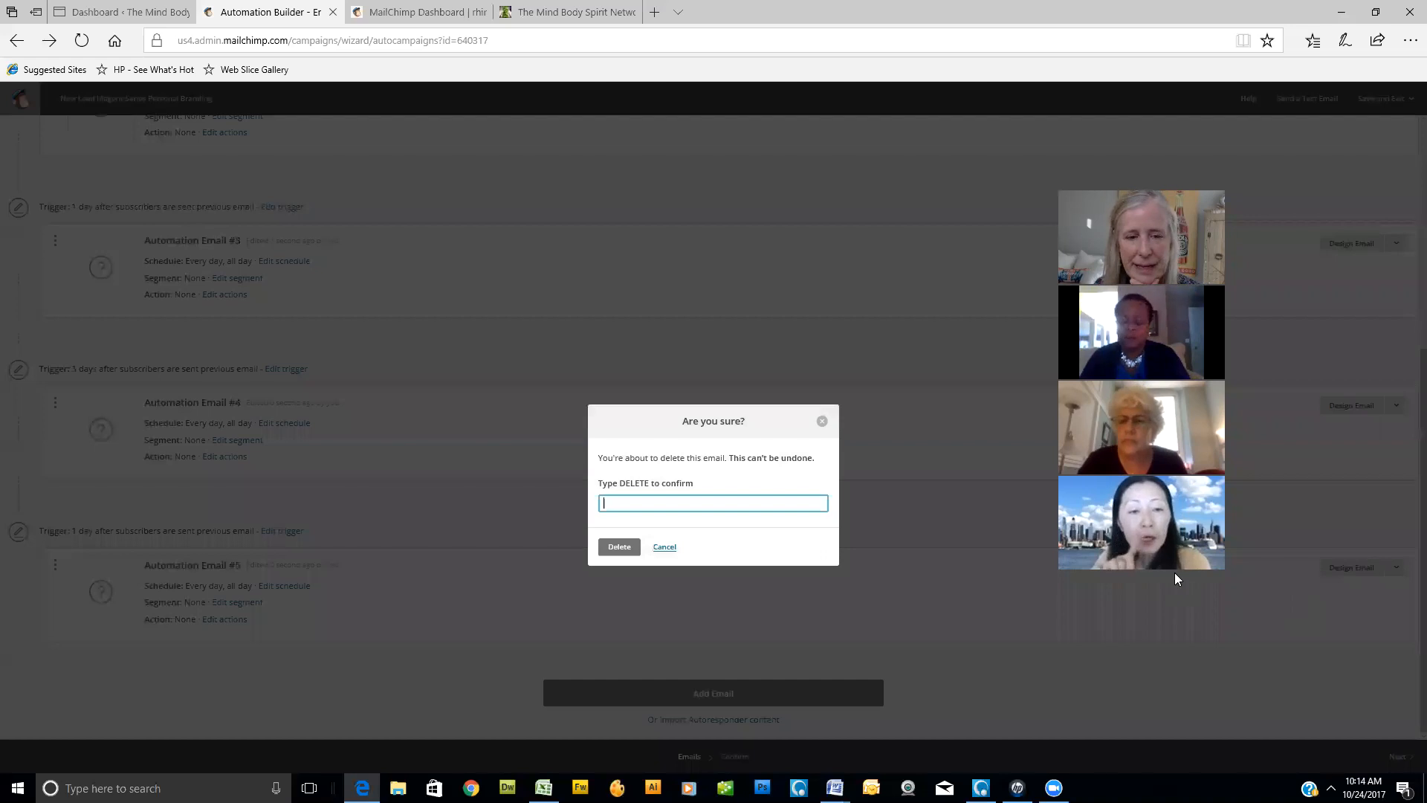
left_click(714, 503)
left_click(623, 561)
left_click(618, 546)
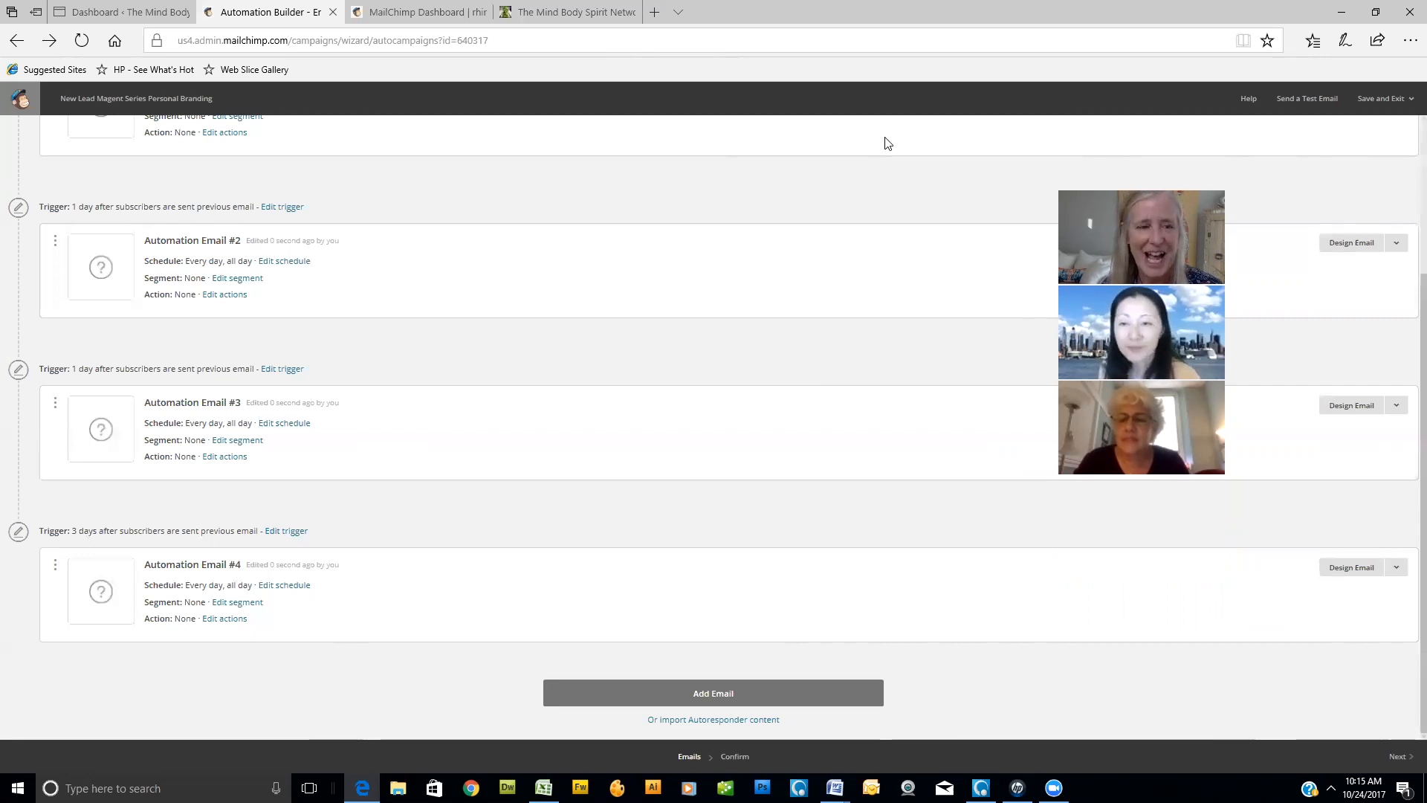
- Delete Automation Email #4 from the workflow, confirming with DELETE
scroll(377, 394, "up", 3)
scroll(380, 393, "down", 2)
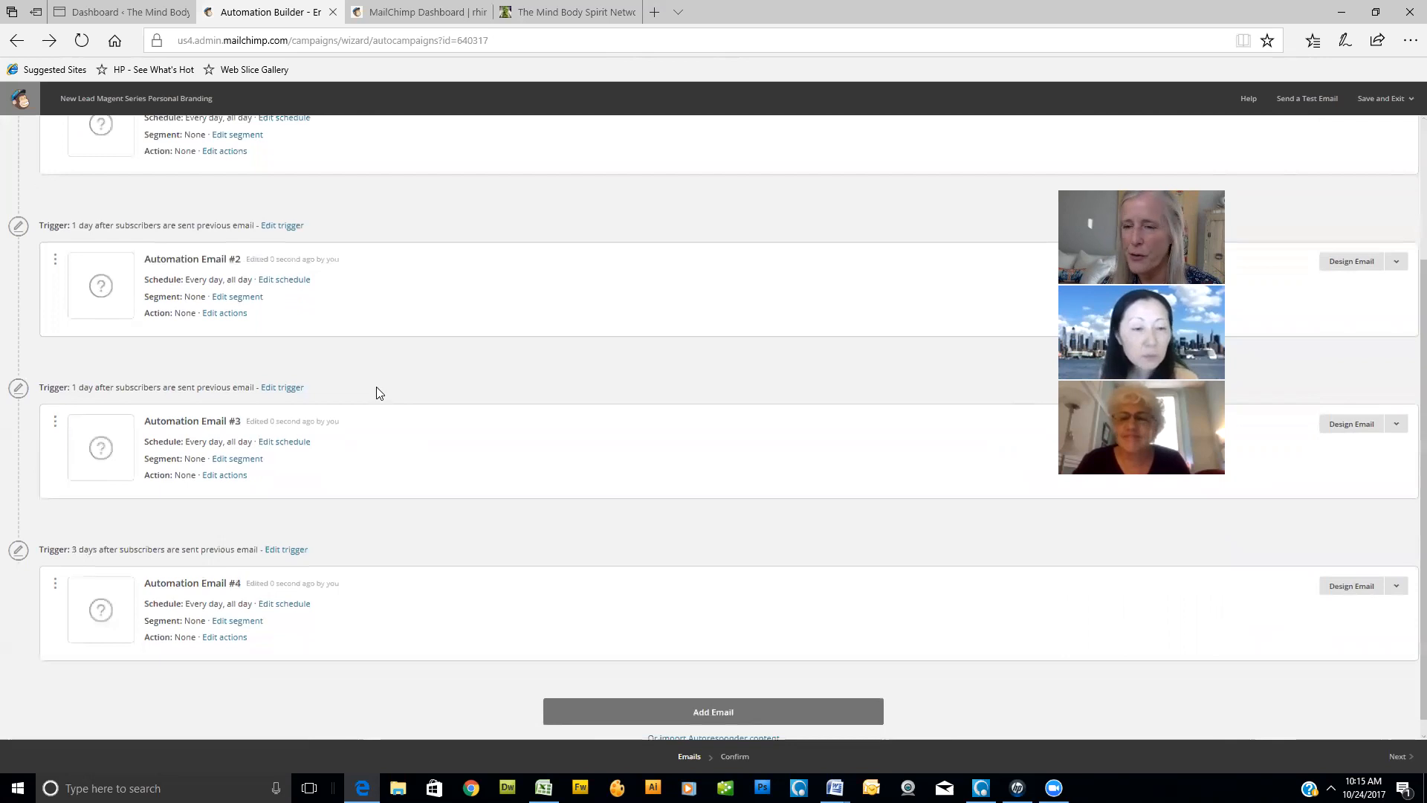
left_click(1395, 589)
left_click(1316, 619)
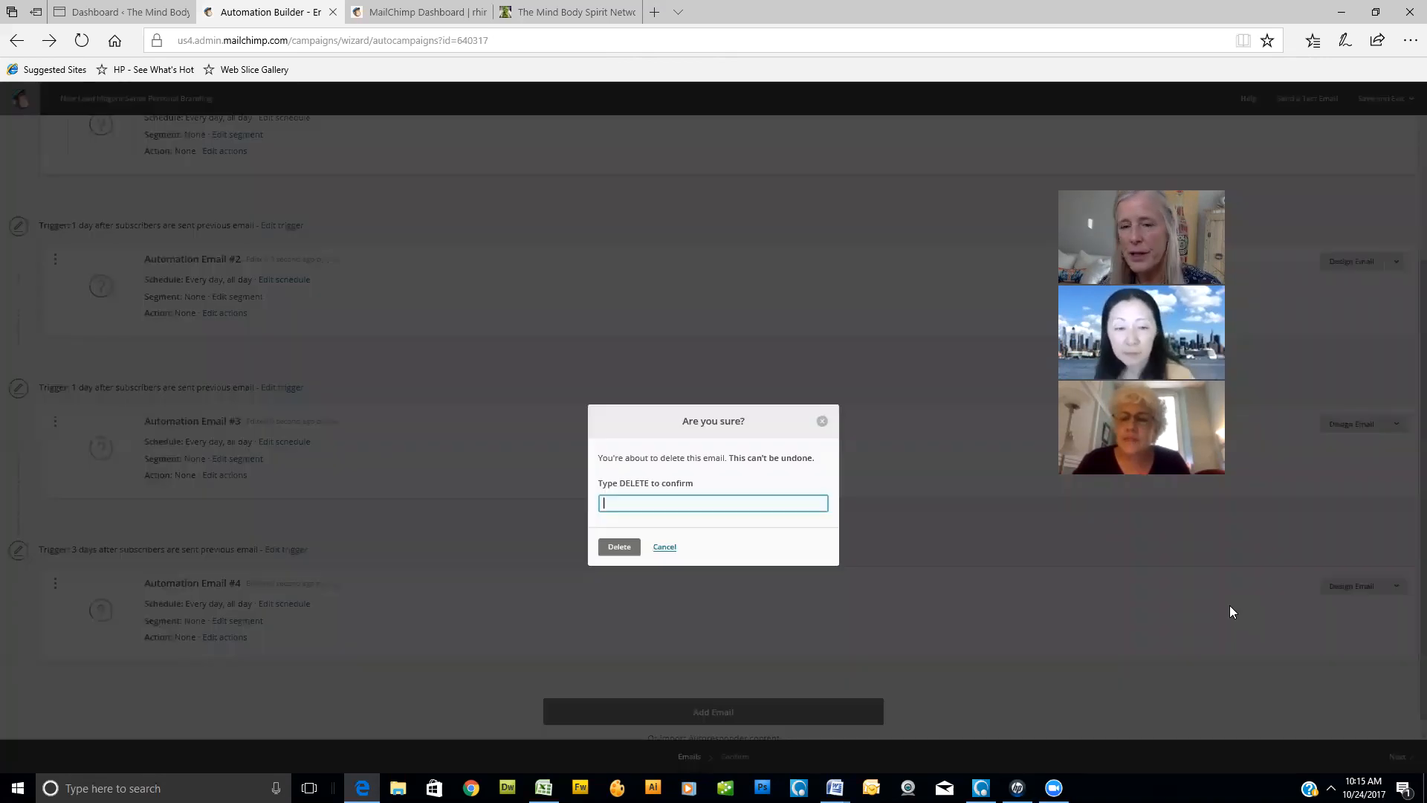
left_click(659, 503)
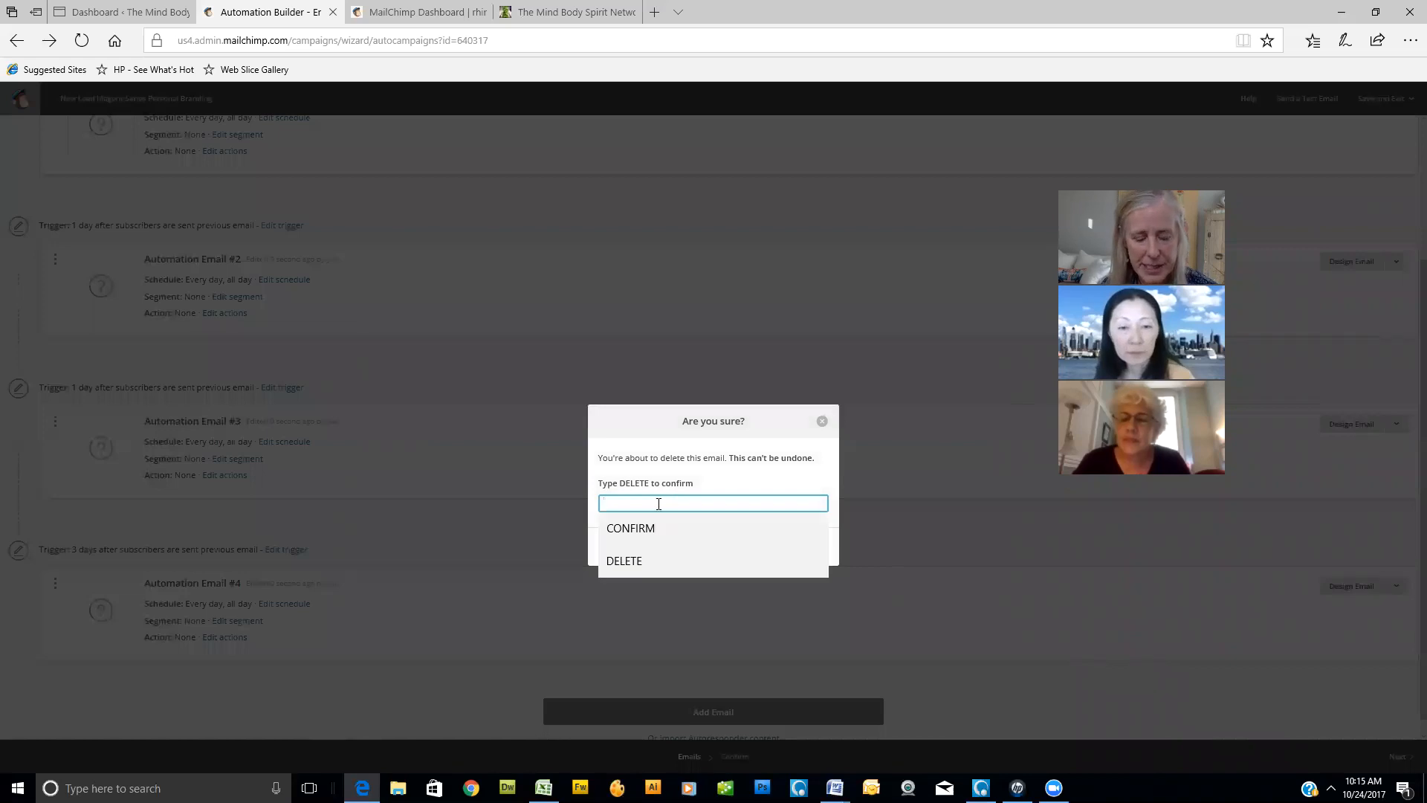
left_click(628, 562)
left_click(625, 548)
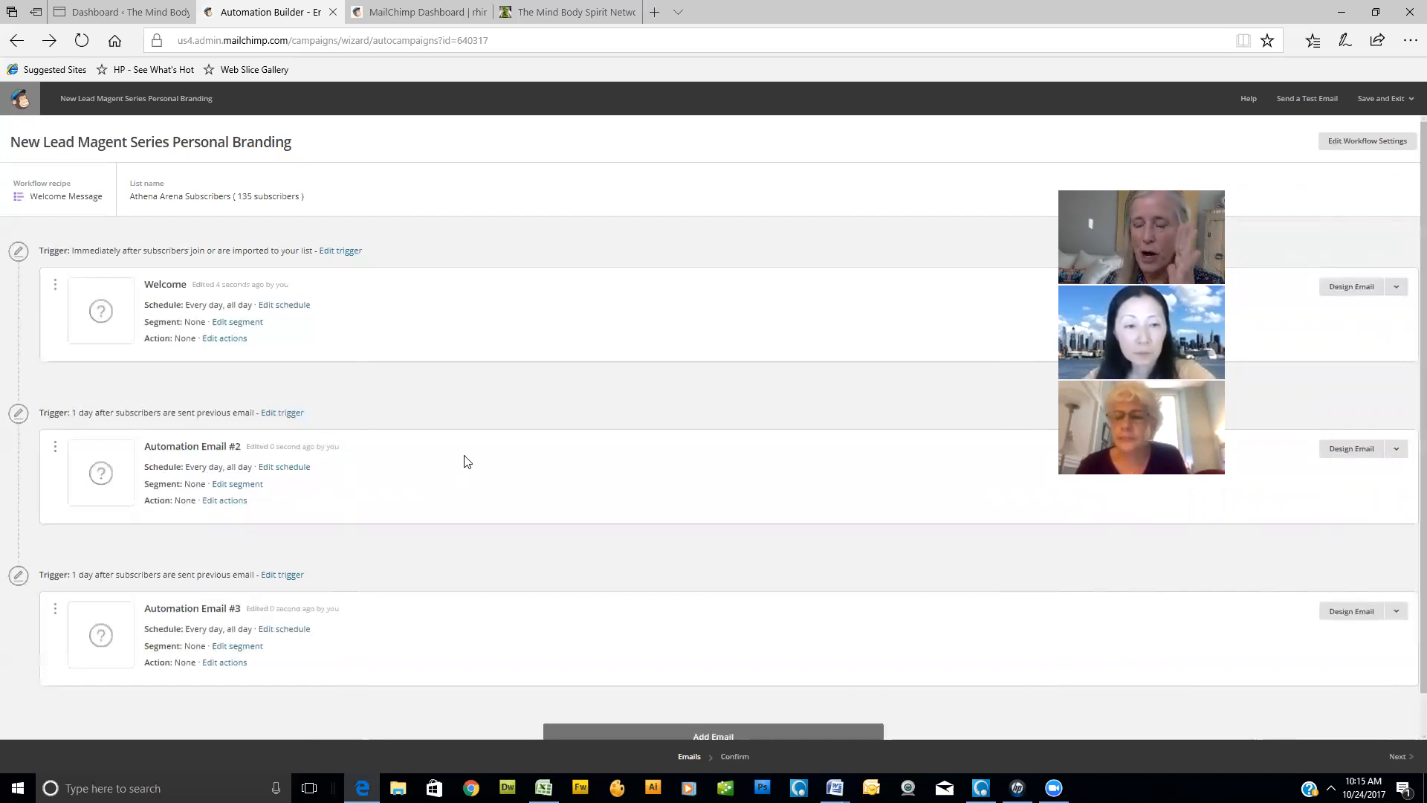
- Set the trigger delay of Automation Email #2 to 1 hour after the previous email and update the trigger
left_click(282, 414)
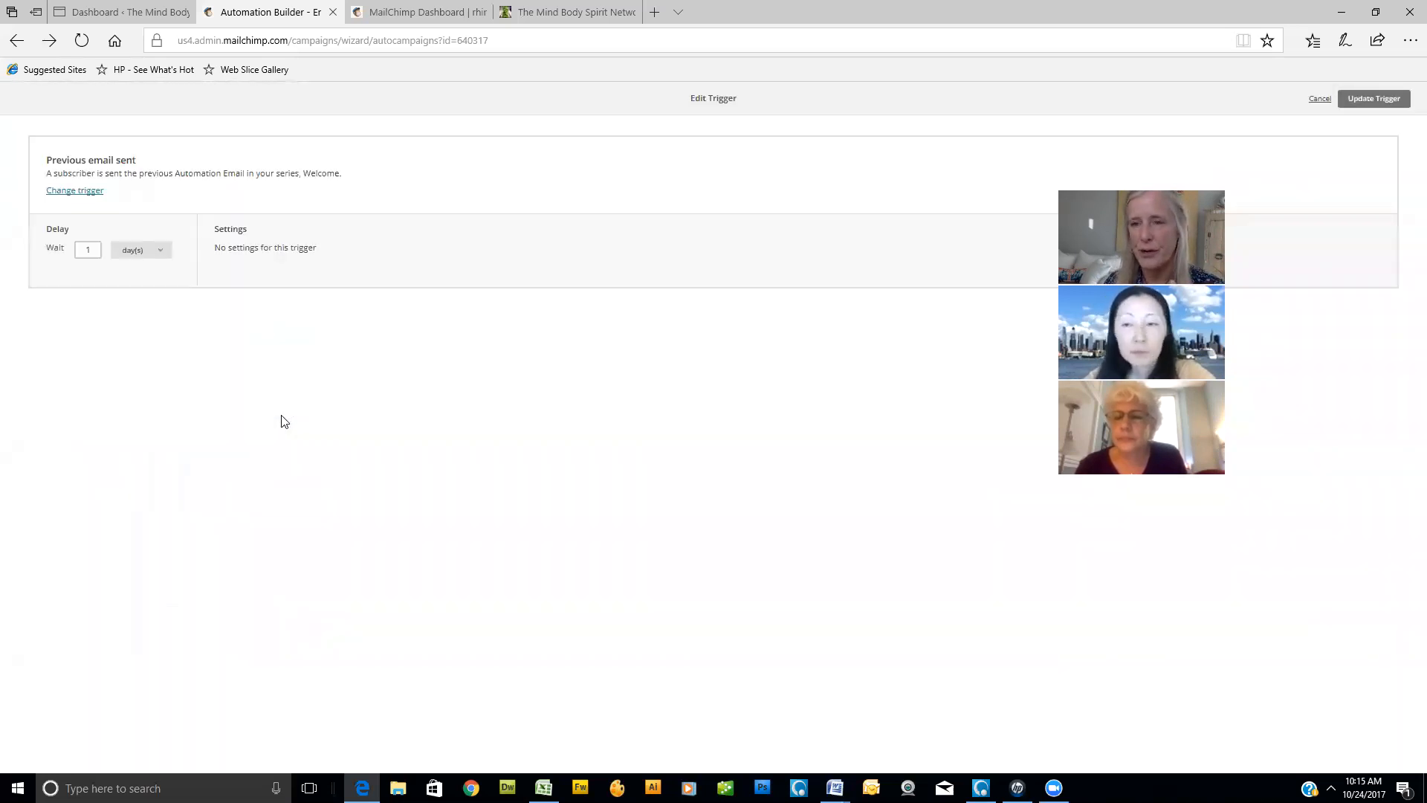
left_click(161, 253)
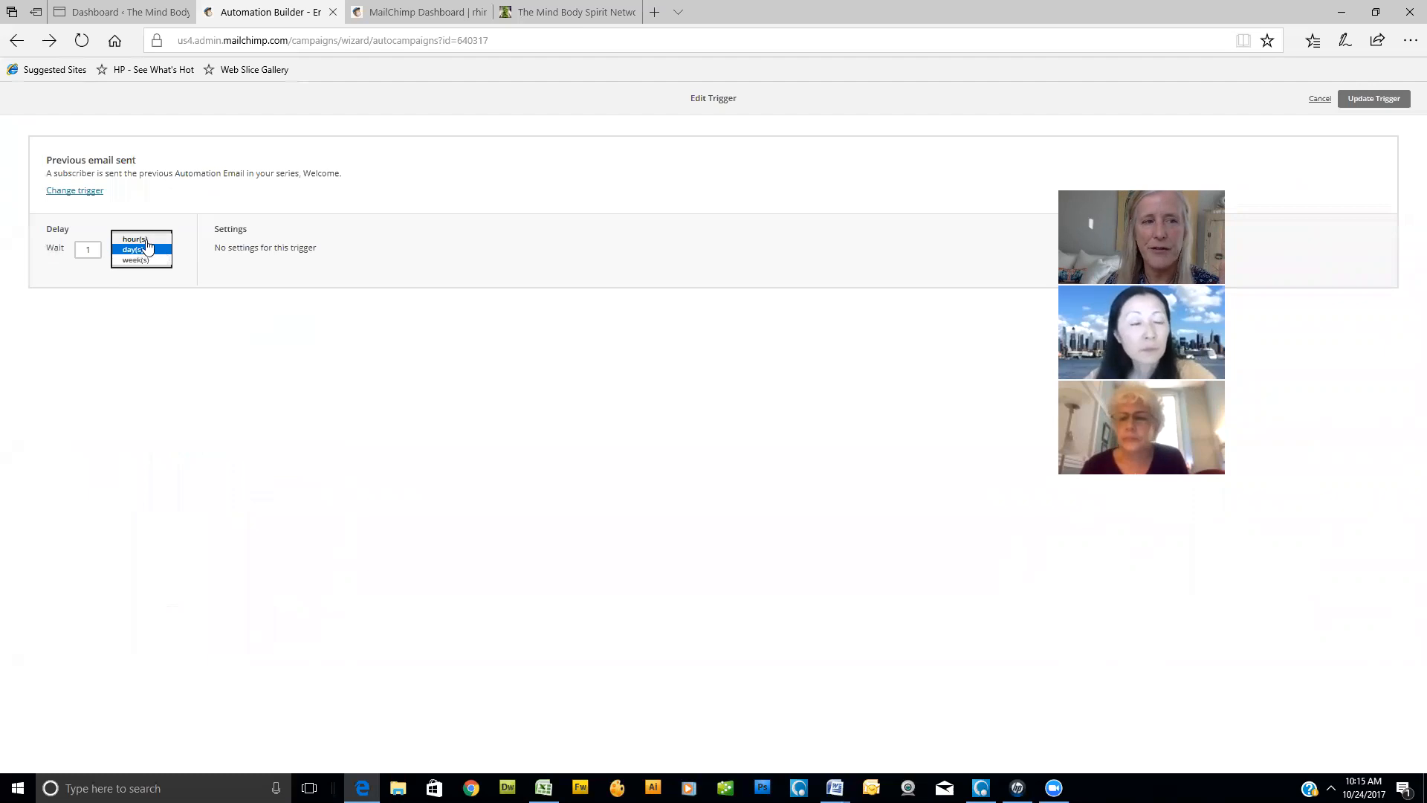
left_click(147, 242)
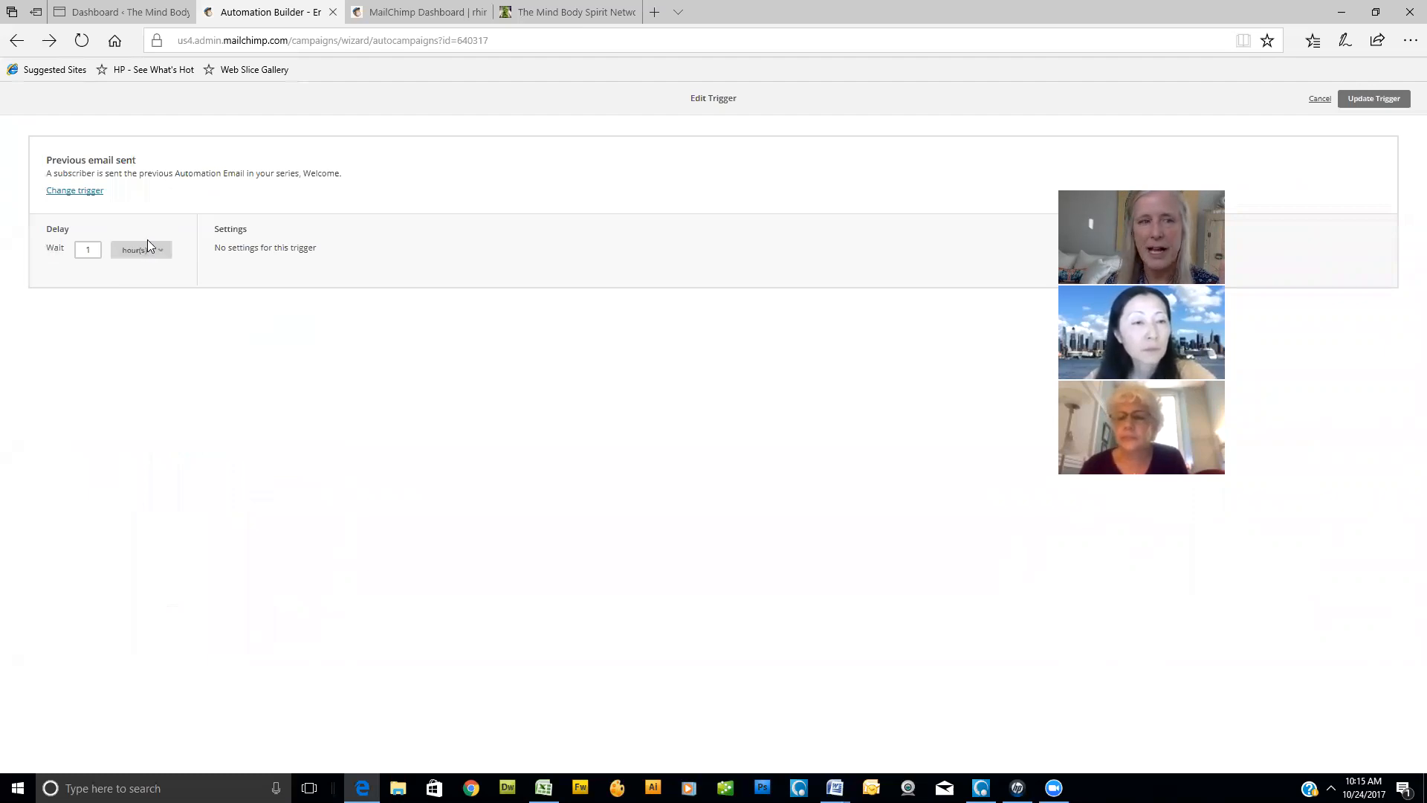
left_click(1377, 101)
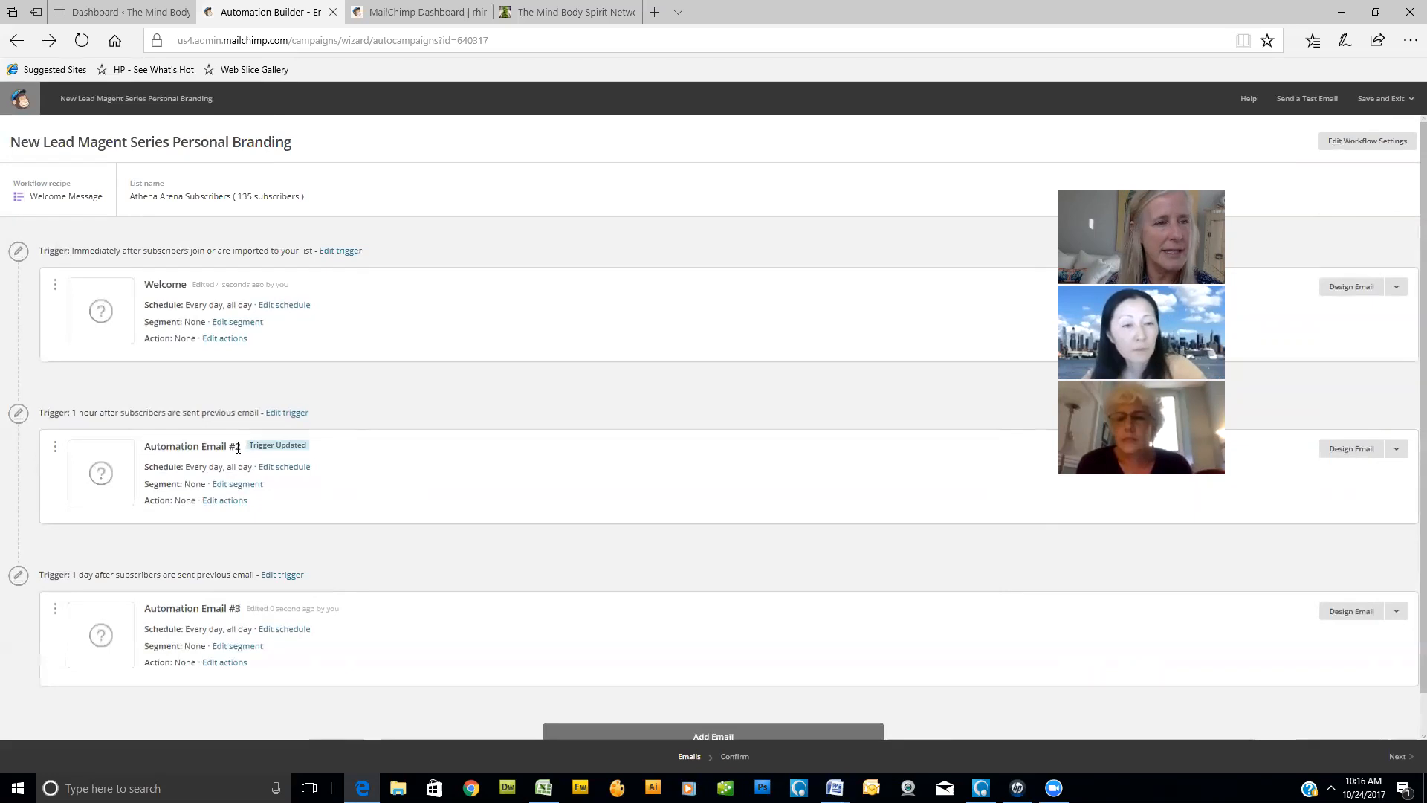
- Rename the second email as "Automation Email #2: Welcome to my Tribe", then save it and return to the workflow
left_click(310, 298)
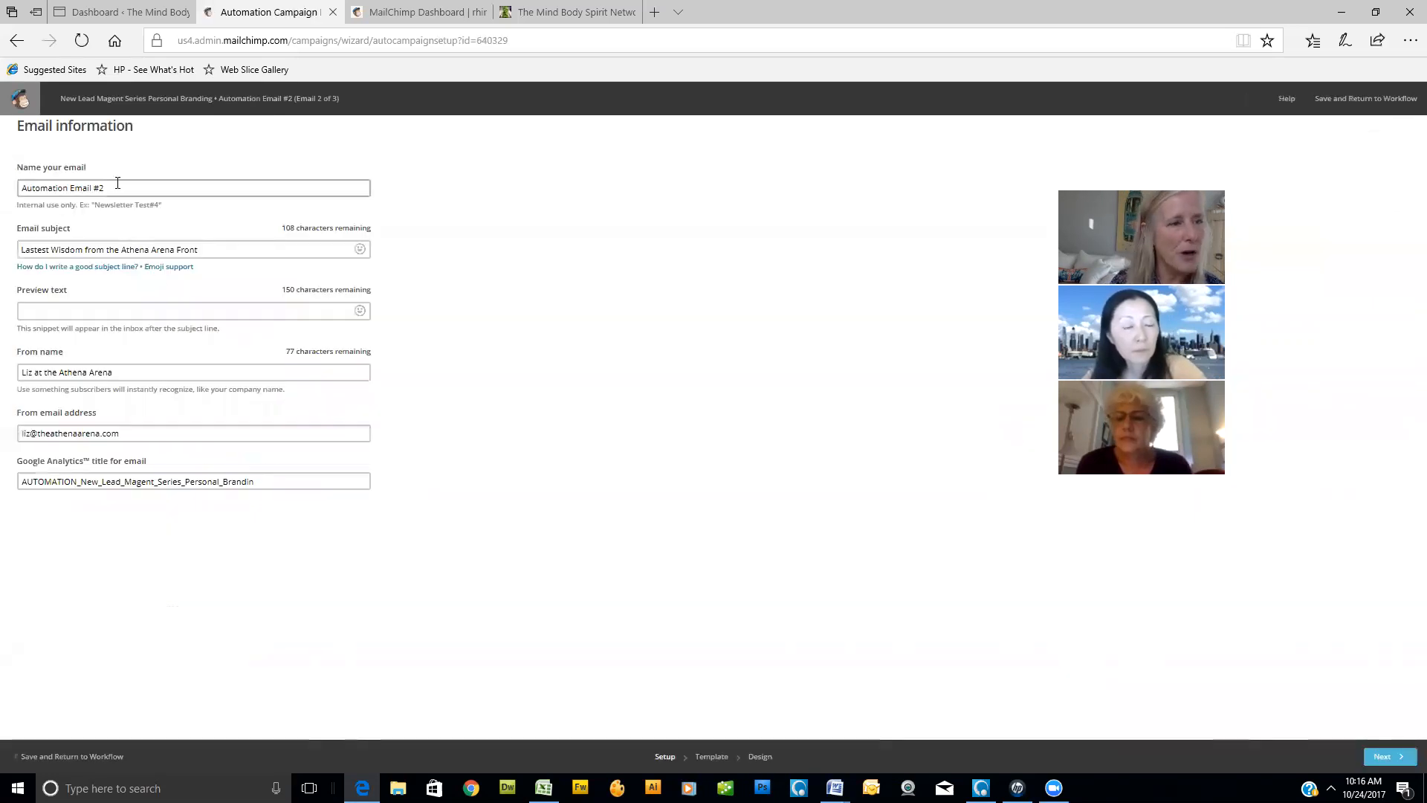
left_click(117, 184)
type(":")
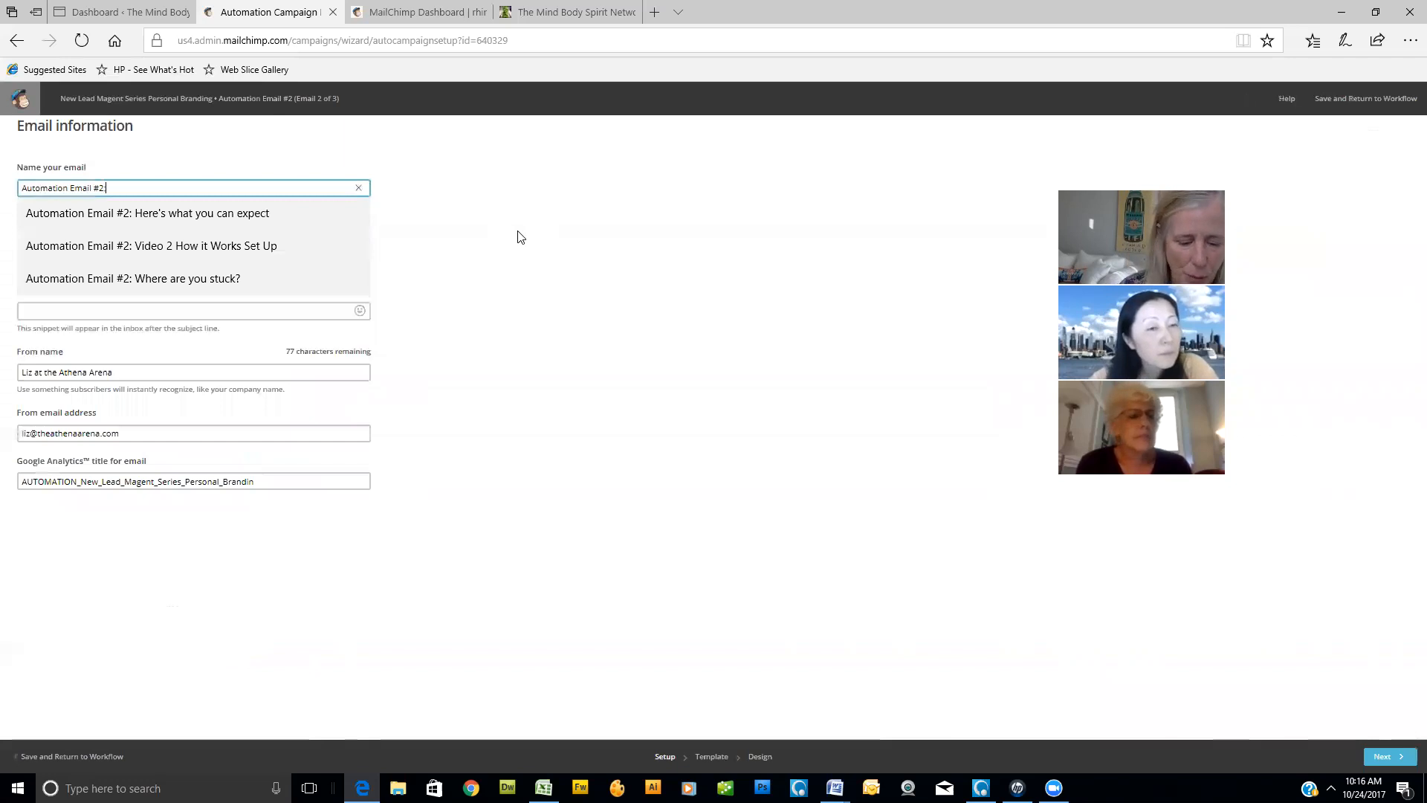
type(" Welcome to my Tribe")
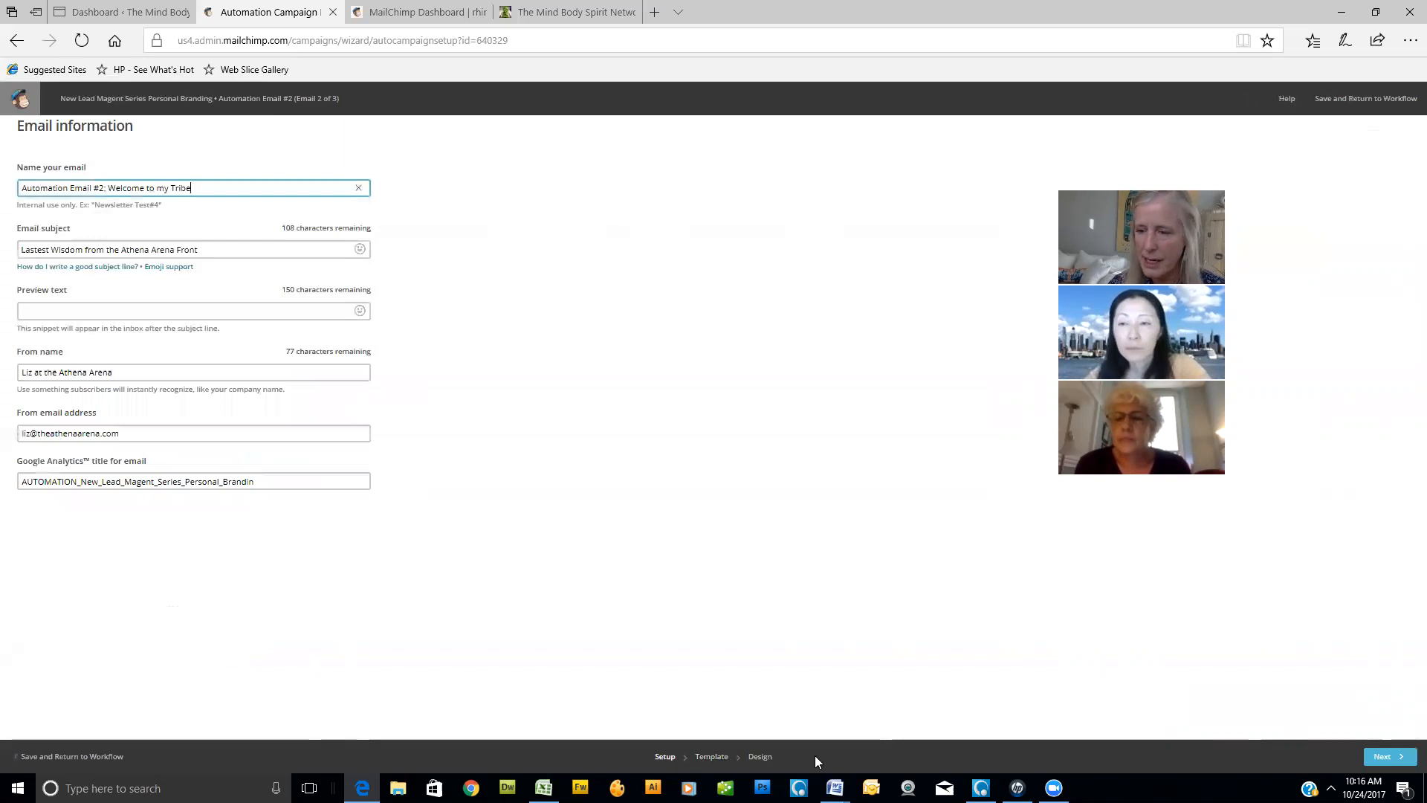
left_click(766, 757)
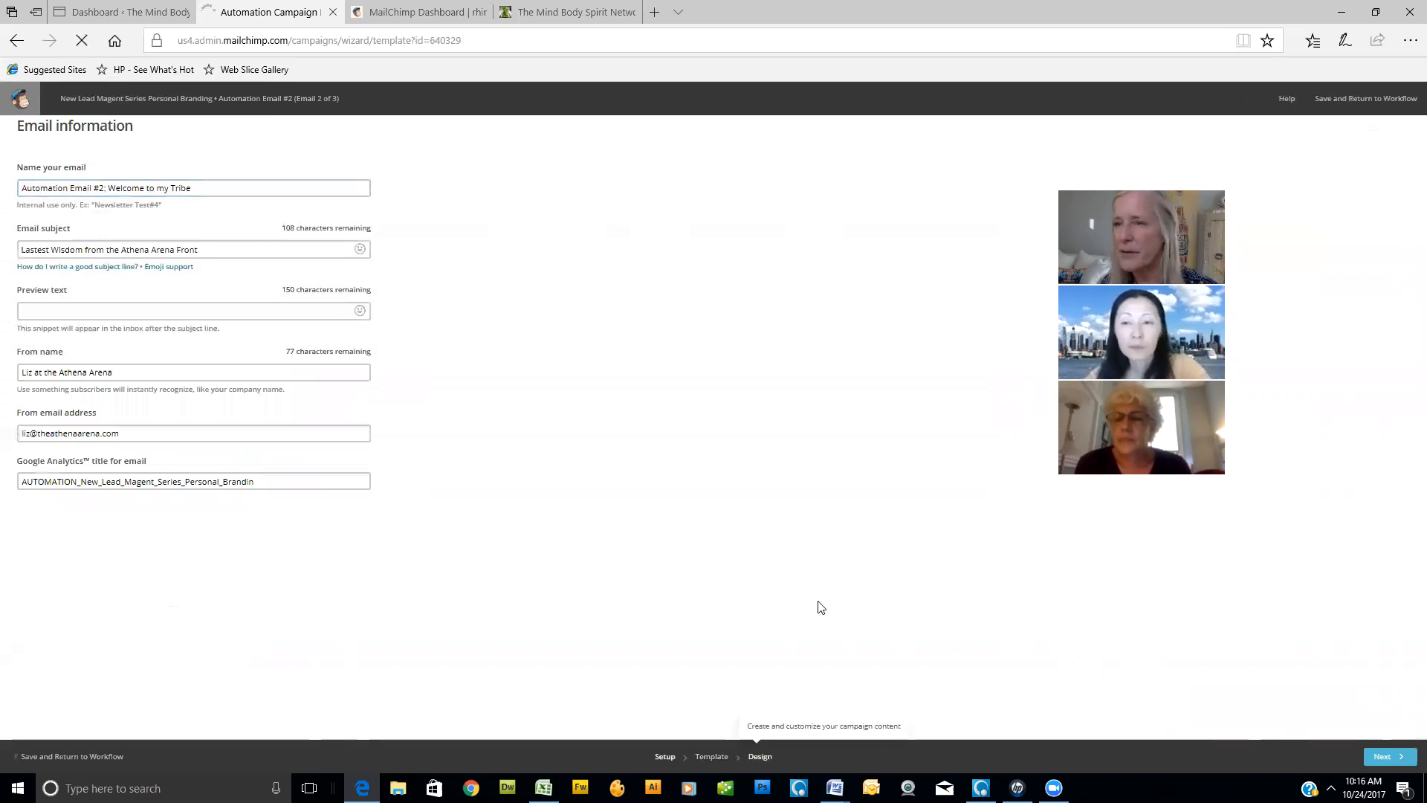
left_click(1398, 98)
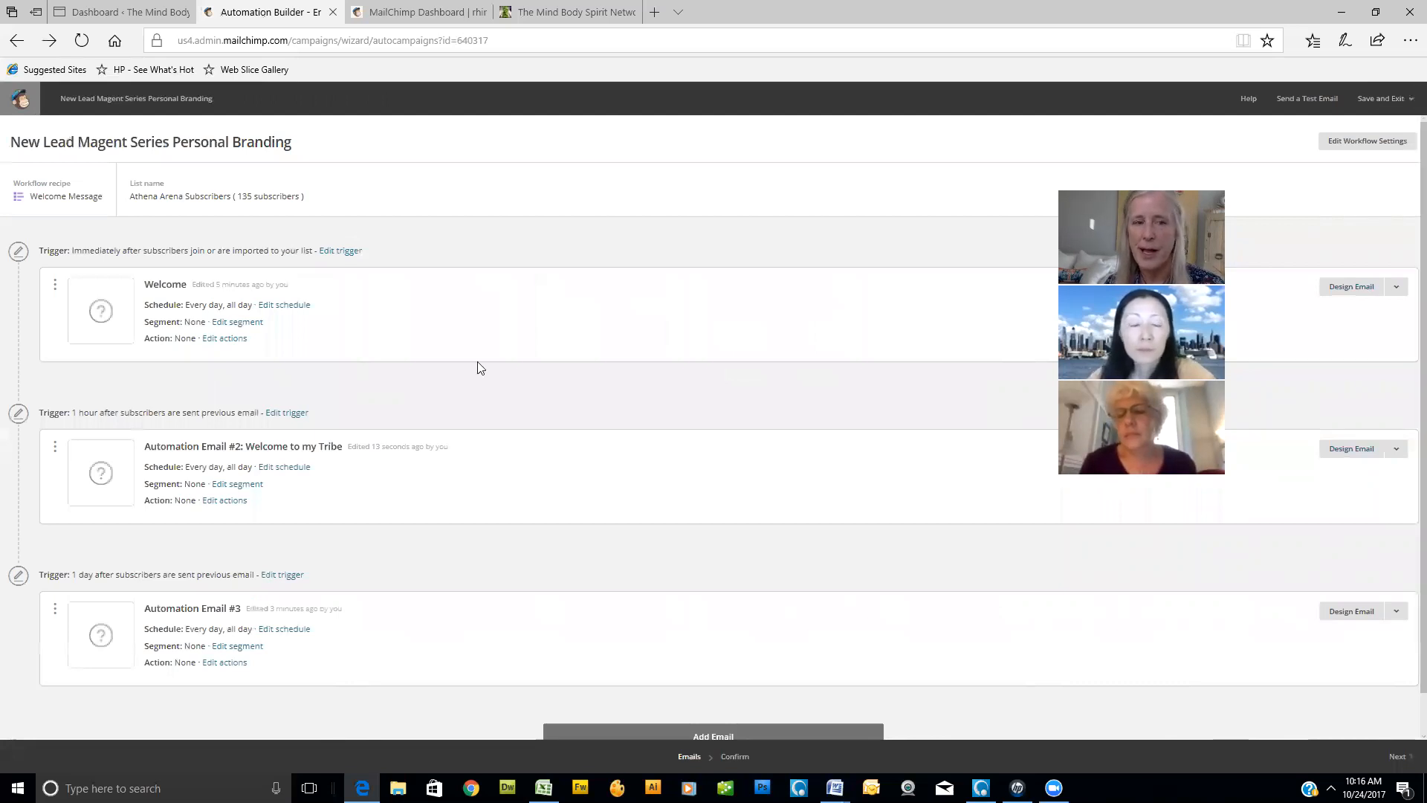
- Review the three-email workflow, its pre-send confirmation checklist and the options for saving and exiting
scroll(491, 370, "down", 1)
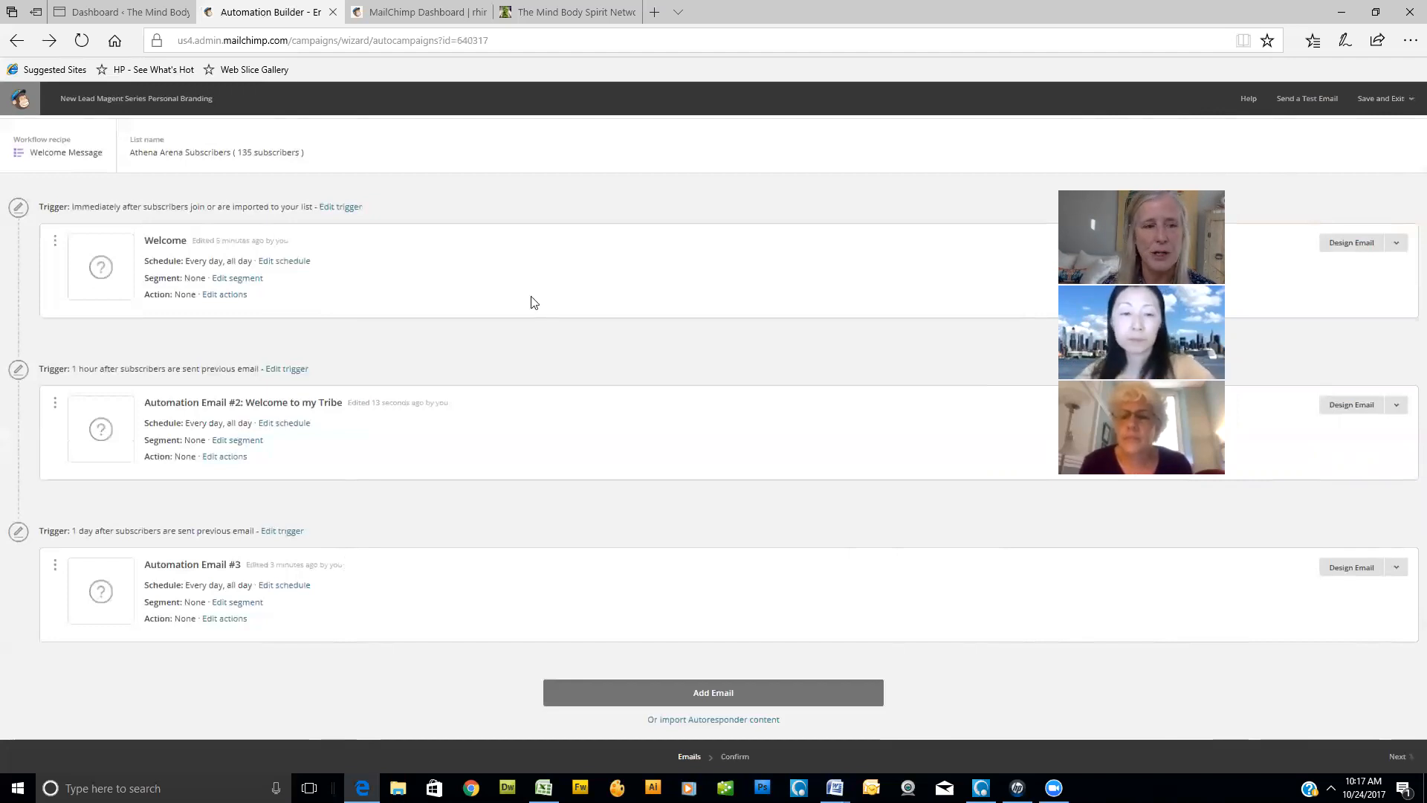
left_click(736, 757)
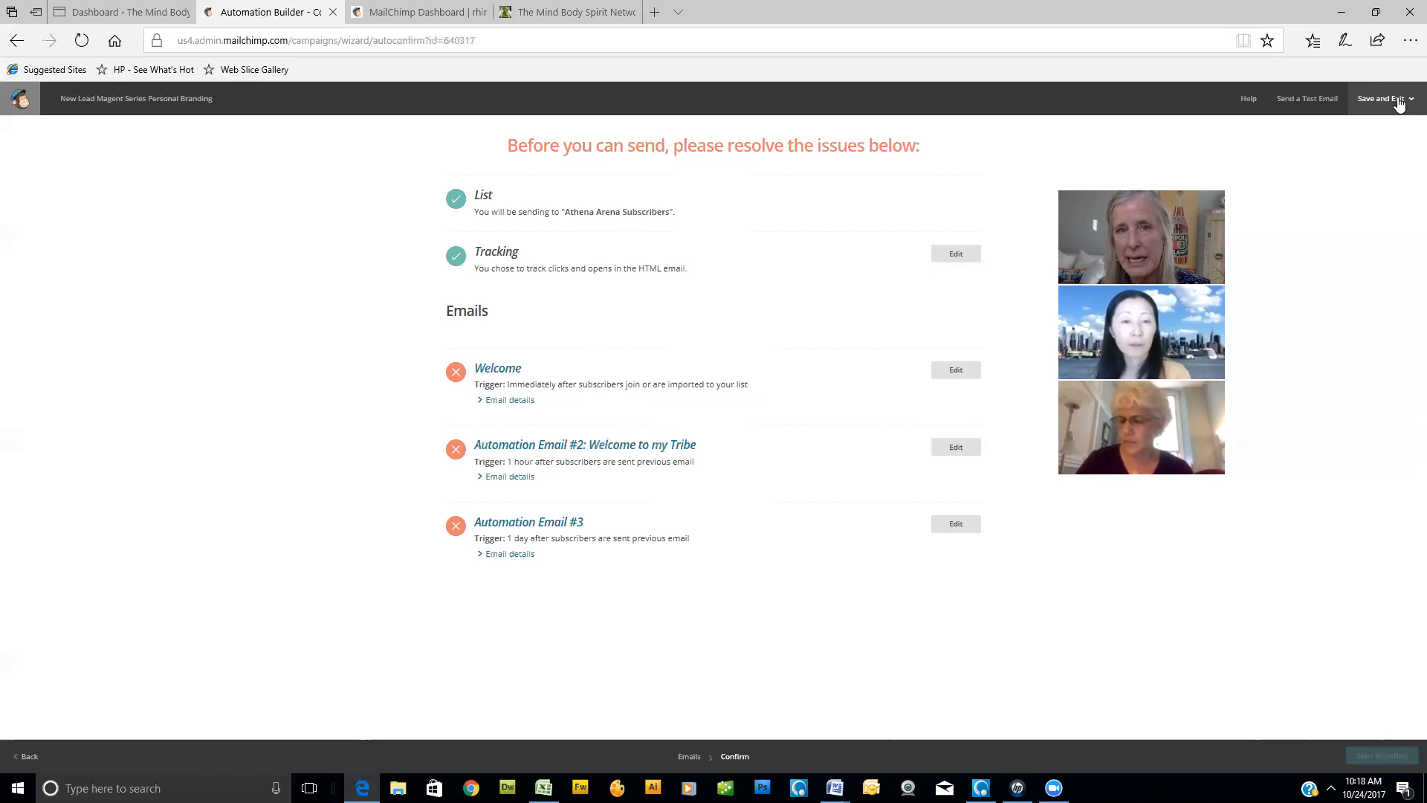
left_click(1390, 103)
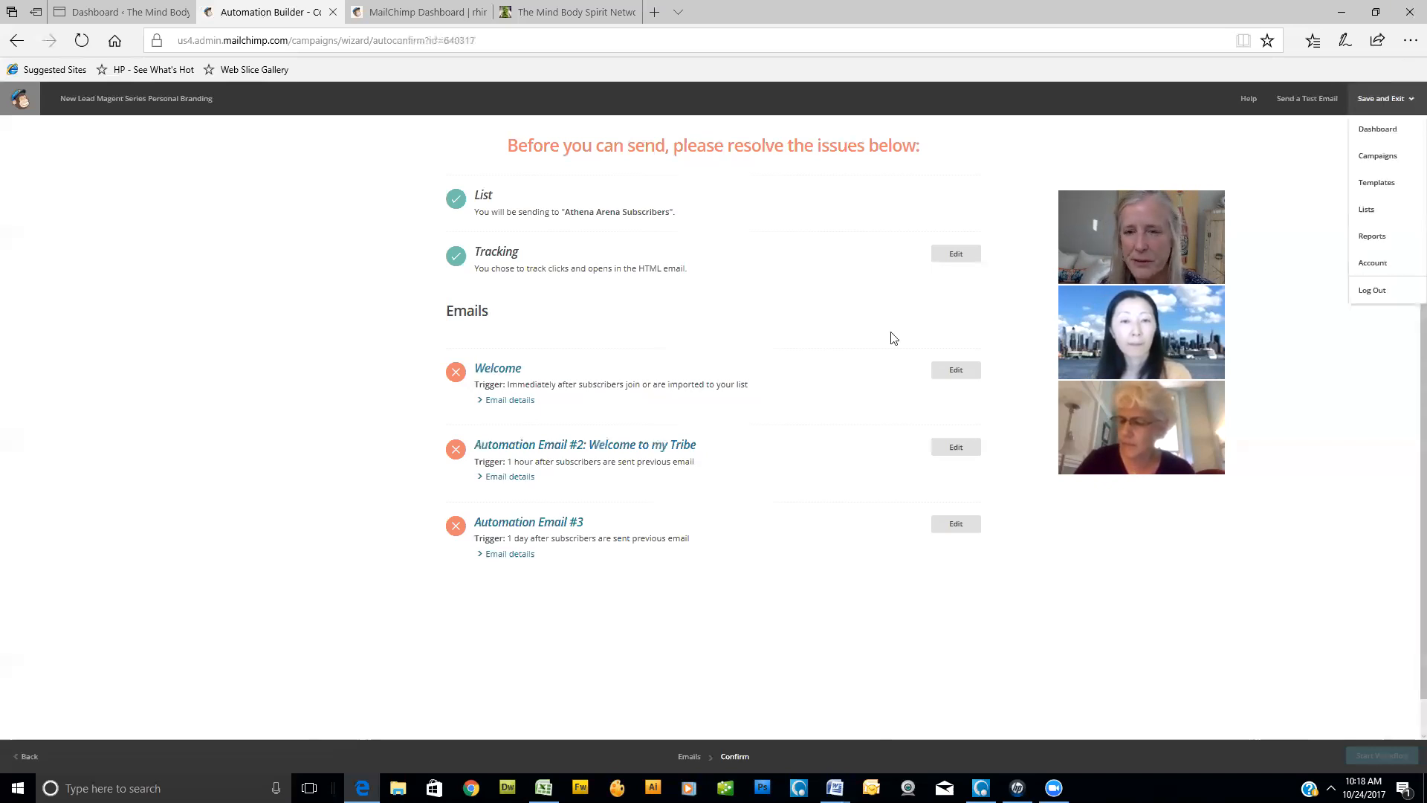
- Edit the Welcome email and put "[ VIDEO ]" in front of its existing subject line
left_click(959, 379)
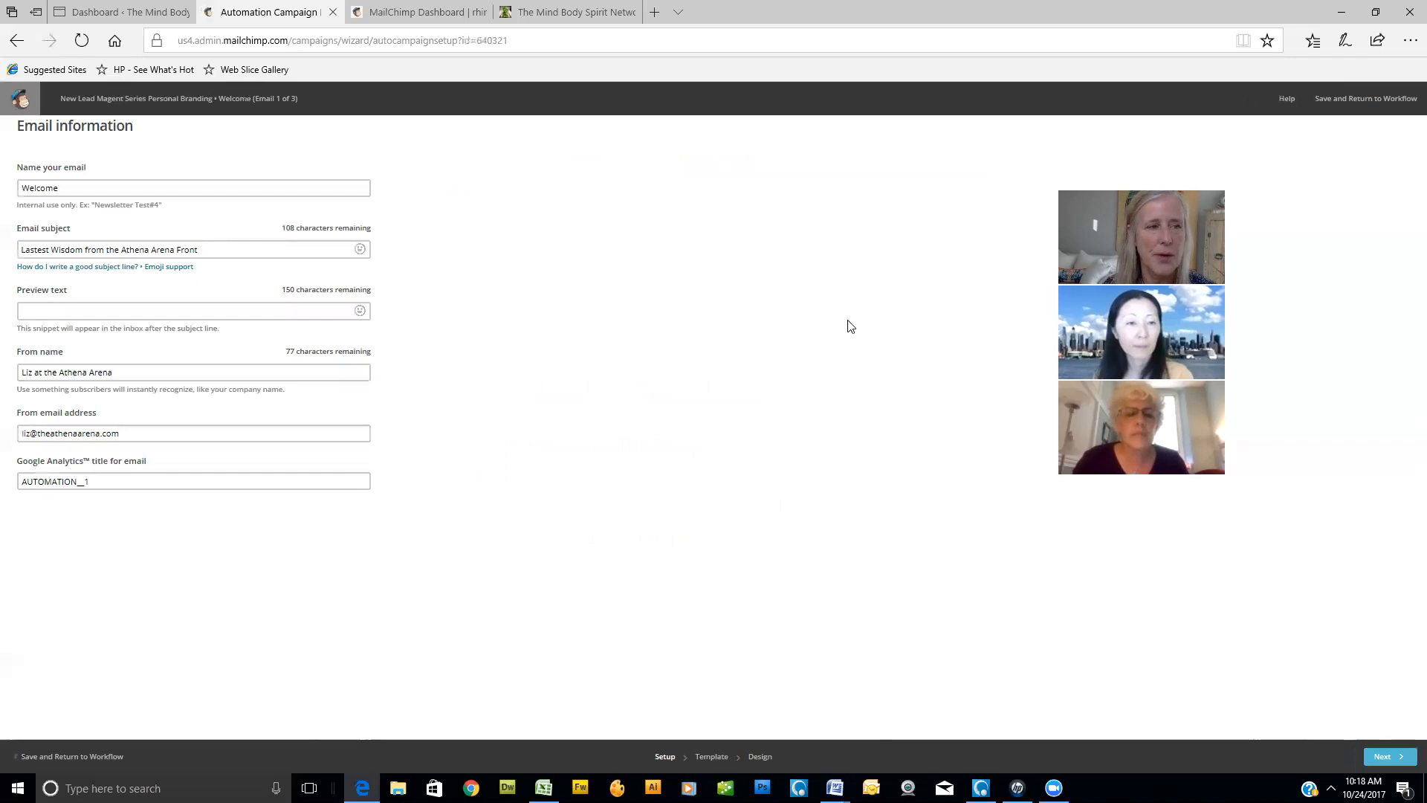
left_click(23, 249)
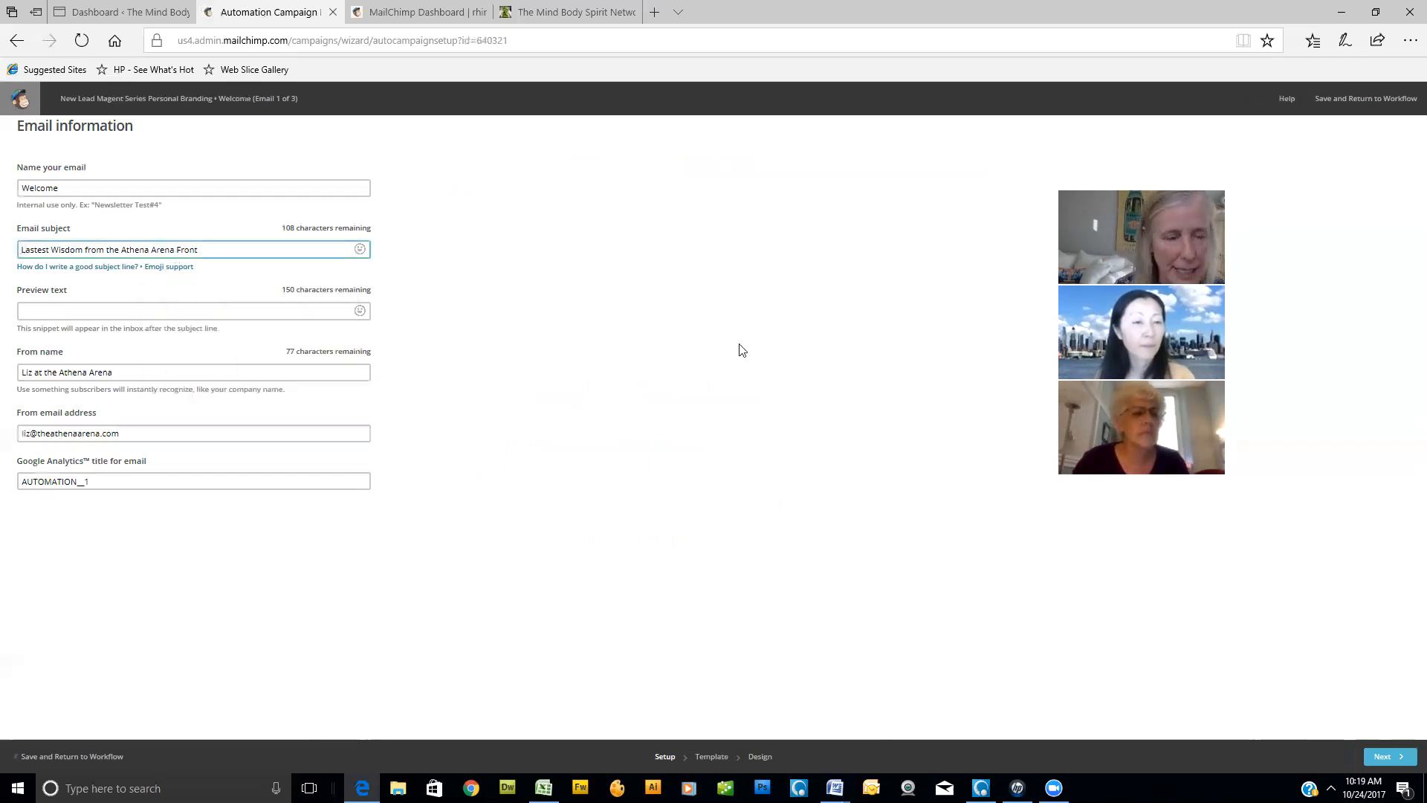
type("([ VIDEO")
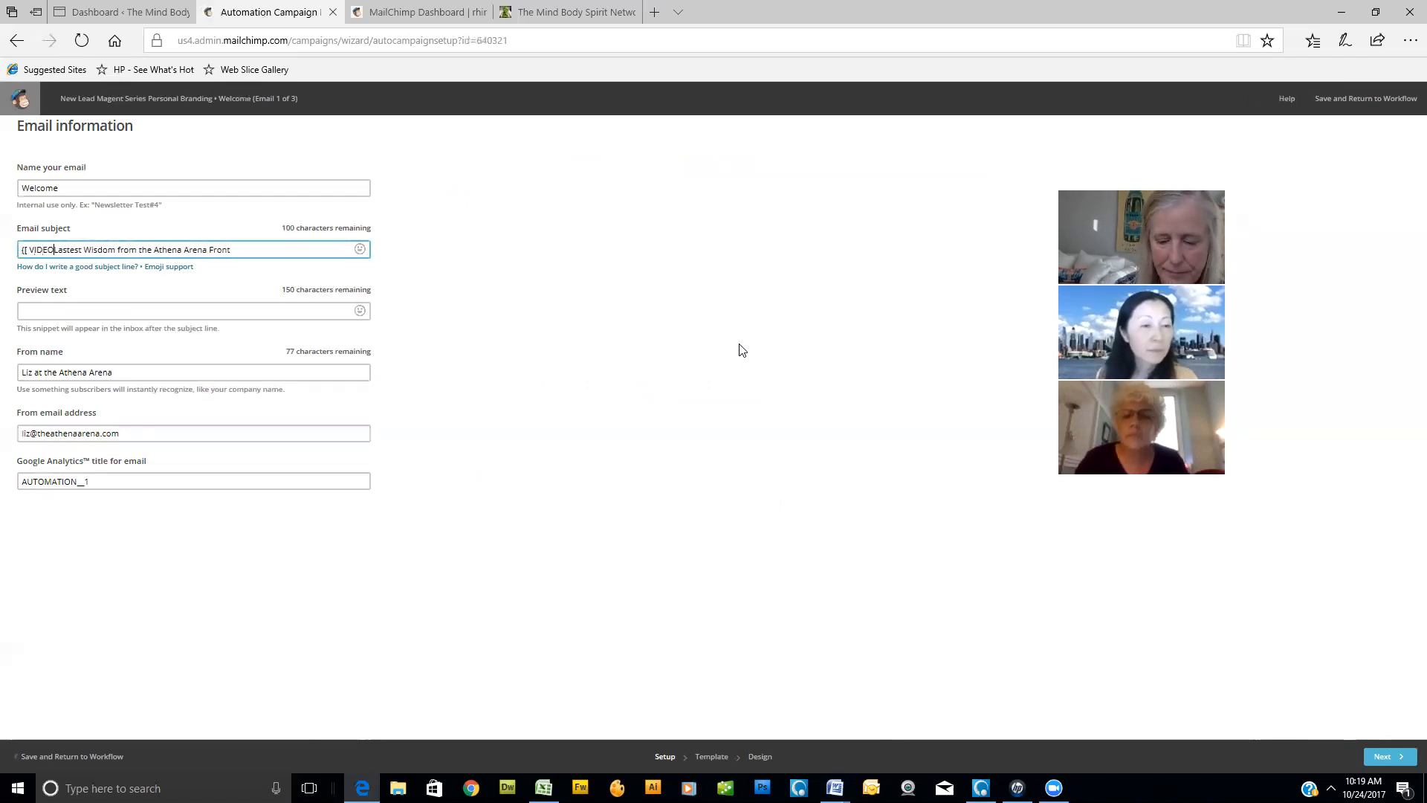
type(" ]")
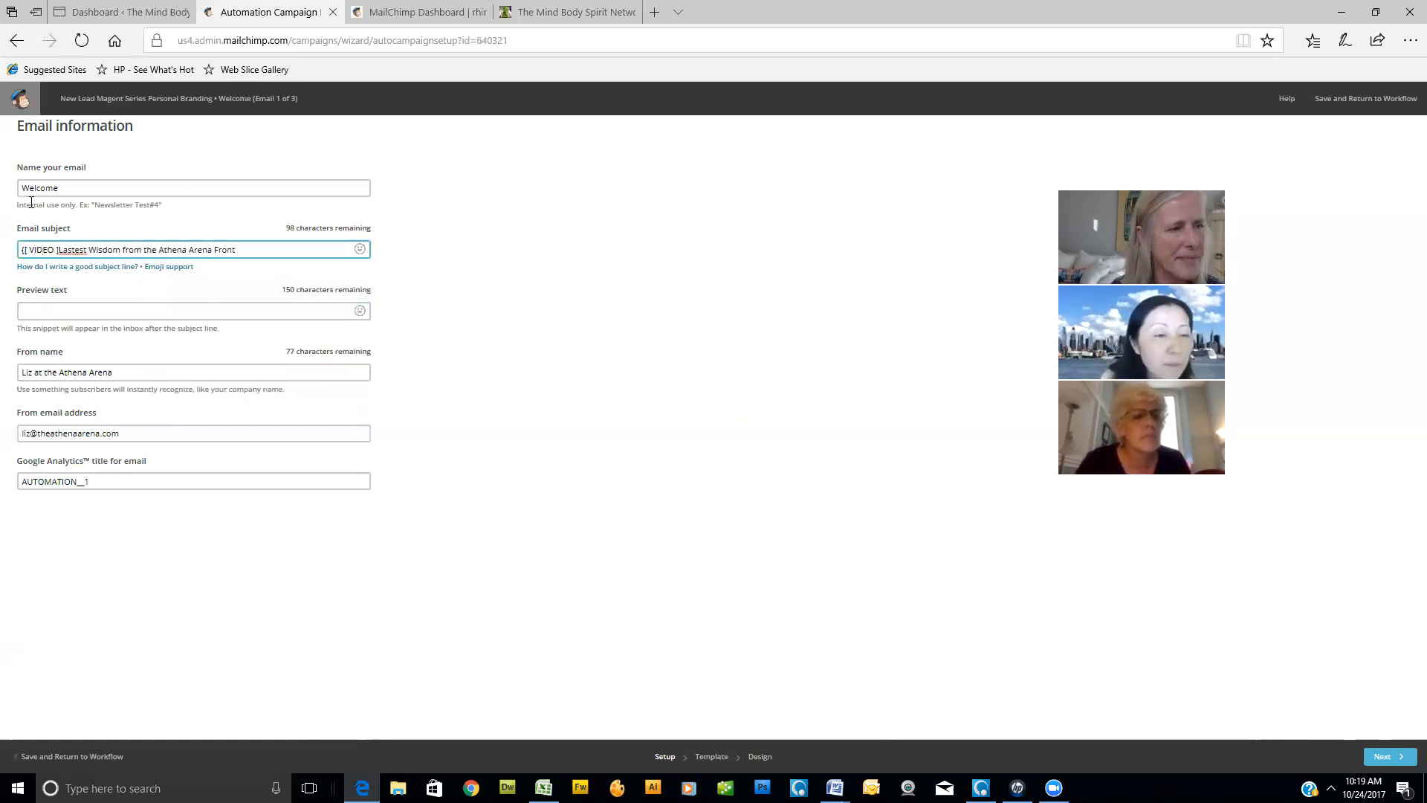
left_click(59, 250)
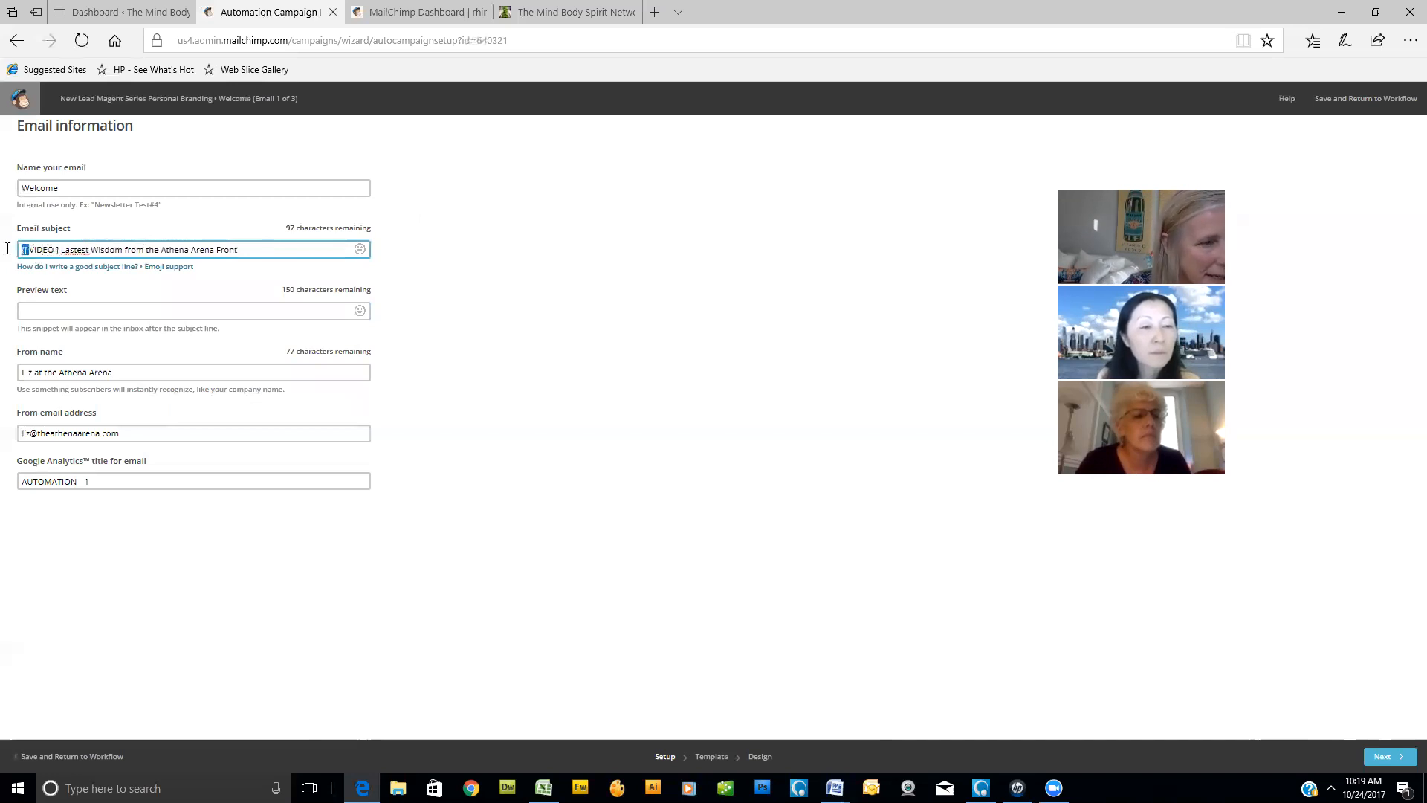
key("BackSpace")
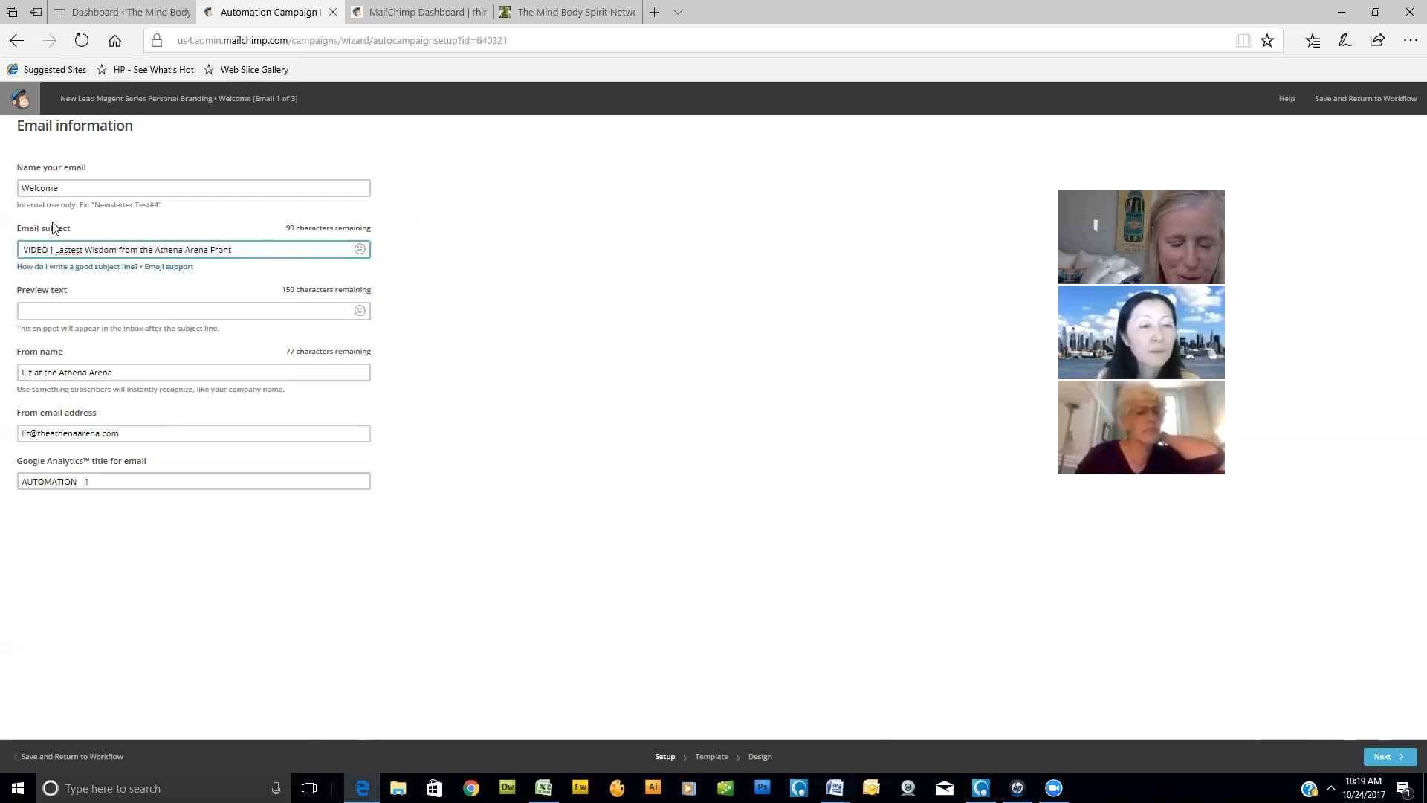
type("[")
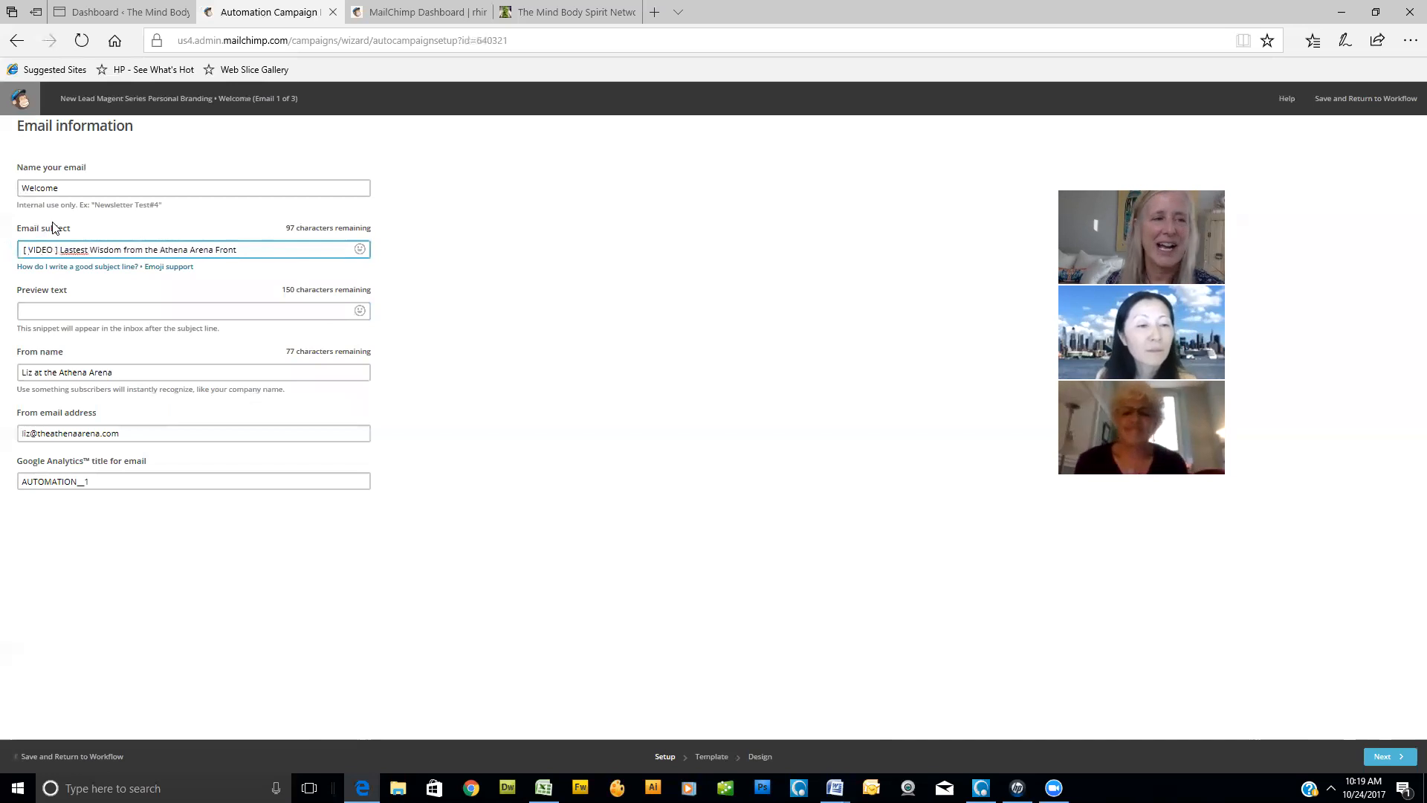
- Open the subject line researcher from the subject-line writing help and search for the term "[VIDEO]"
left_click(107, 273)
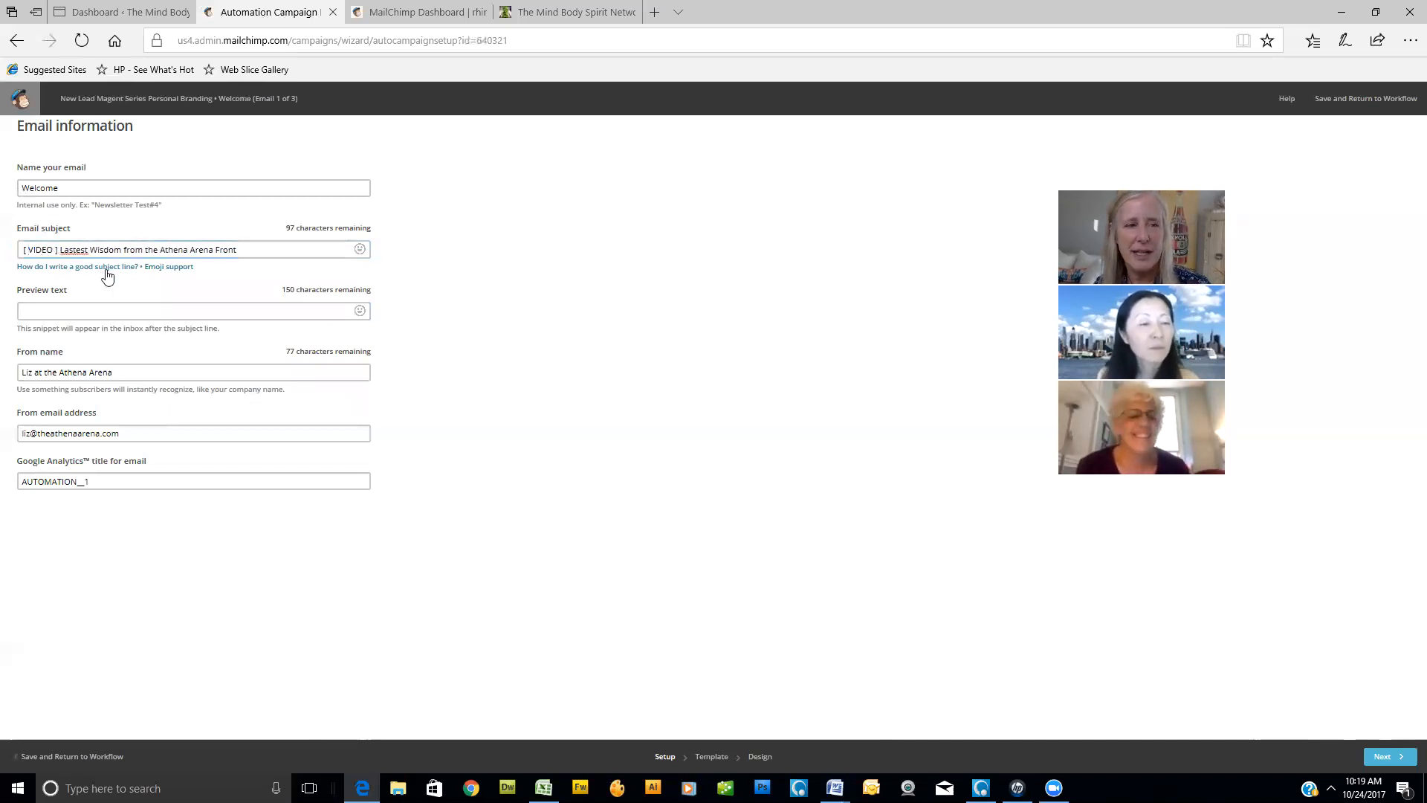
left_click(584, 449)
left_click(599, 539)
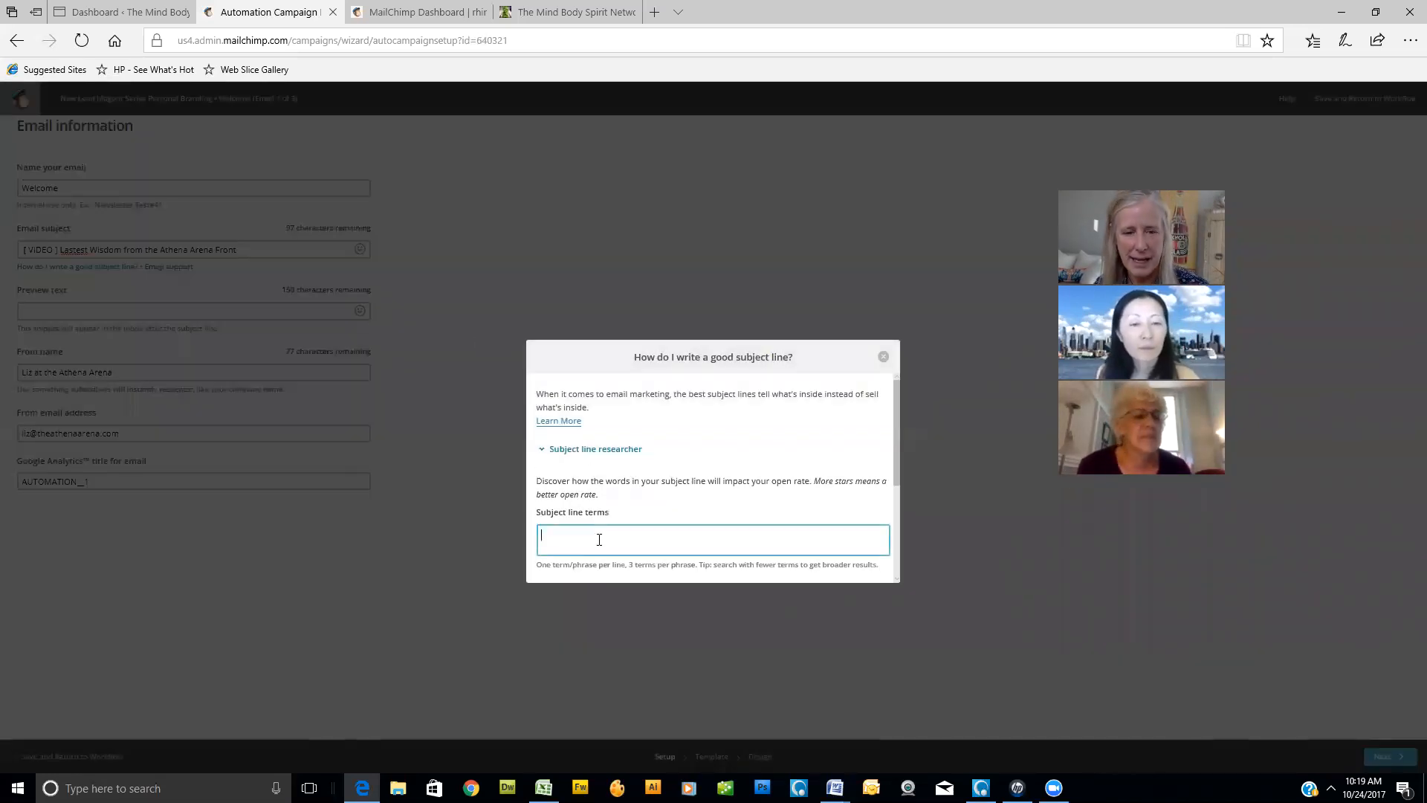
type("[VIDEO")
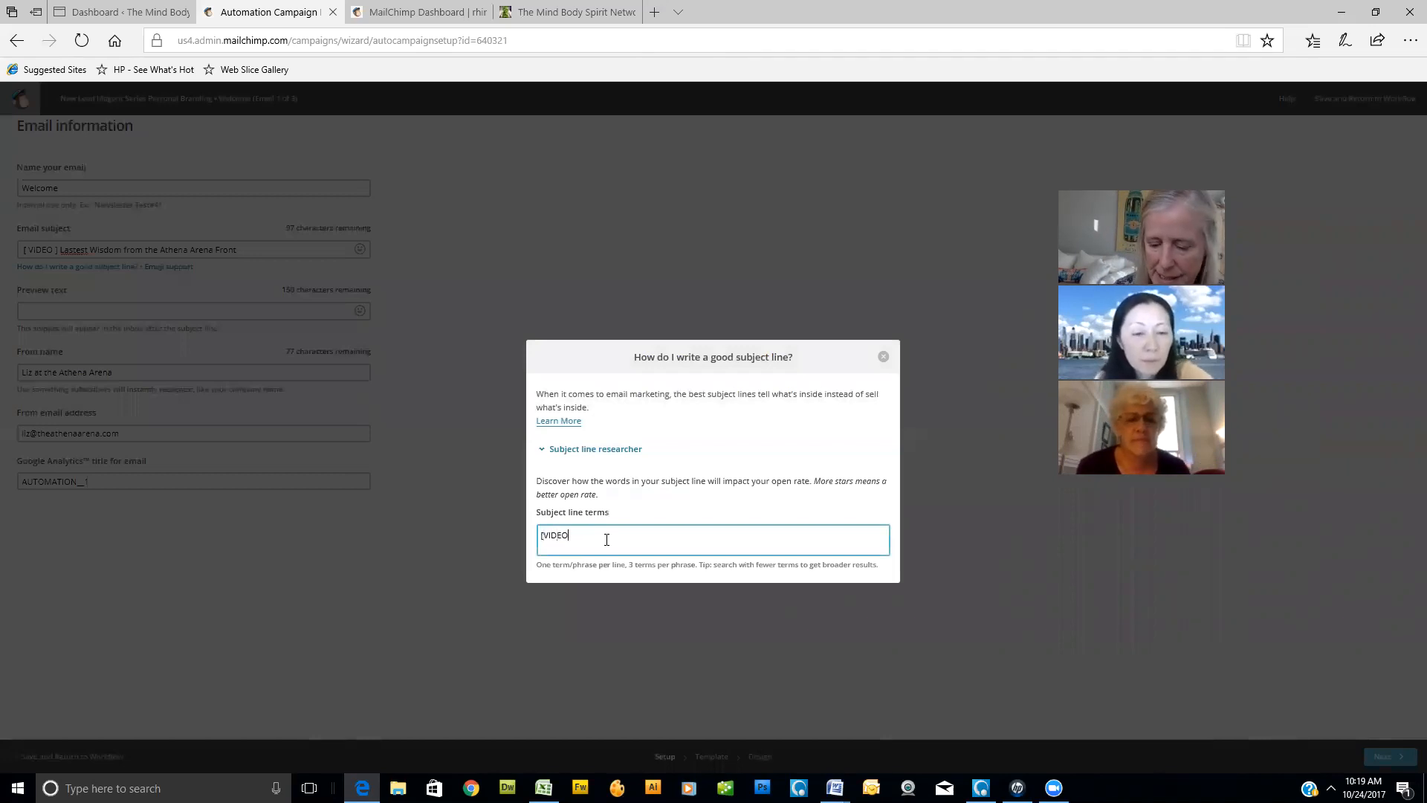
scroll(721, 532, "down", 2)
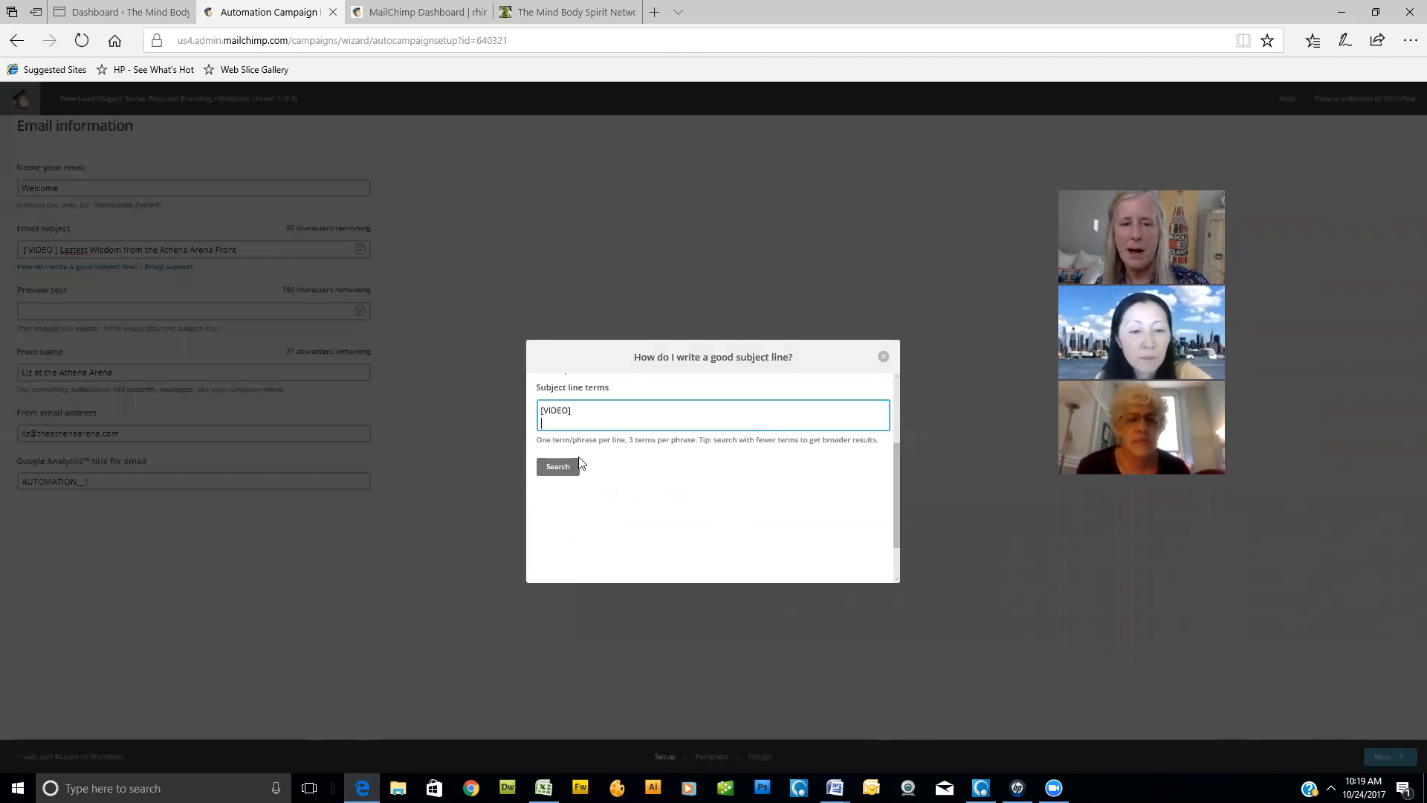
left_click(562, 467)
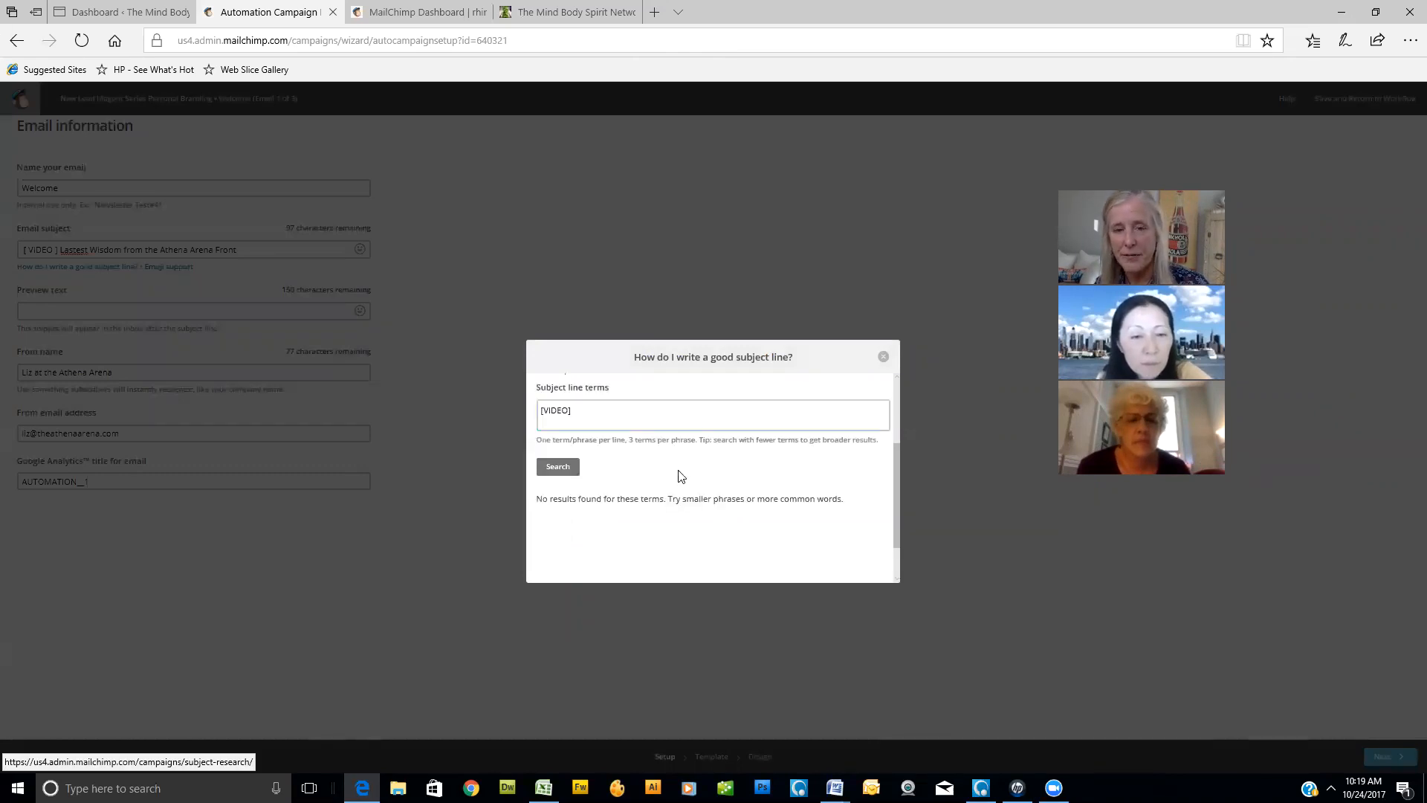
- Search the subject line researcher for "VIDEO" without brackets, review the star ratings of adjacent phrases, and close the help
left_click(704, 421)
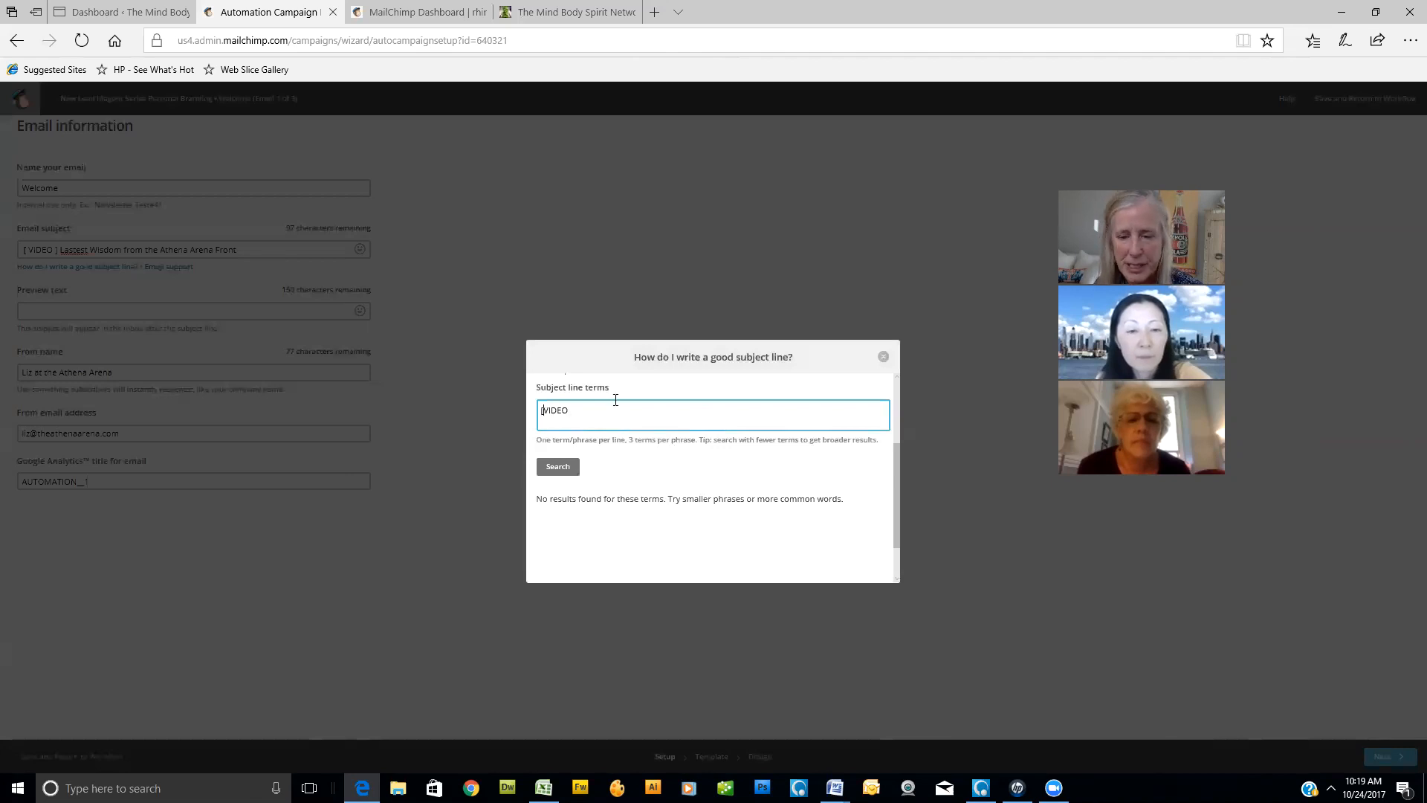
left_click(565, 470)
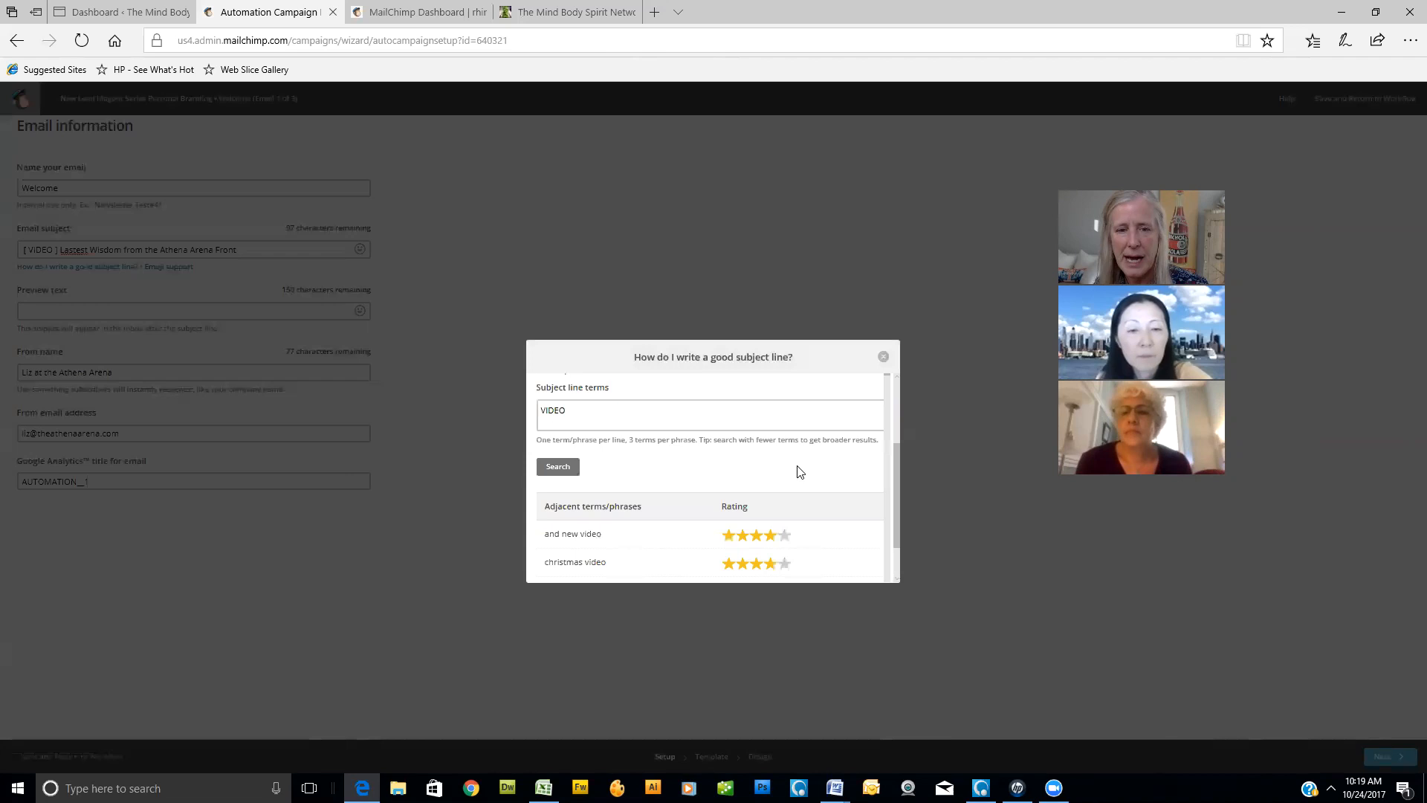
scroll(795, 471, "down", 1)
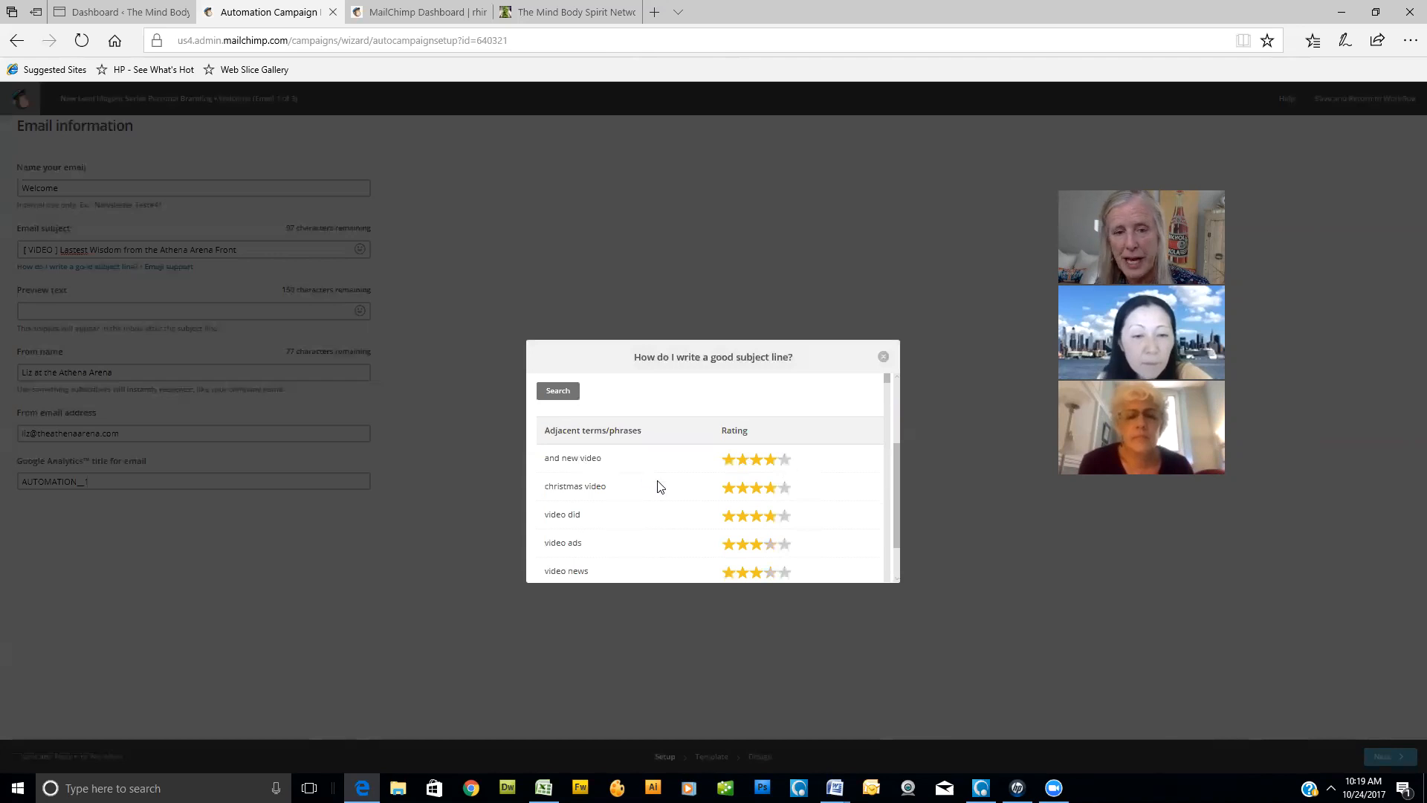
scroll(662, 487, "down", 2)
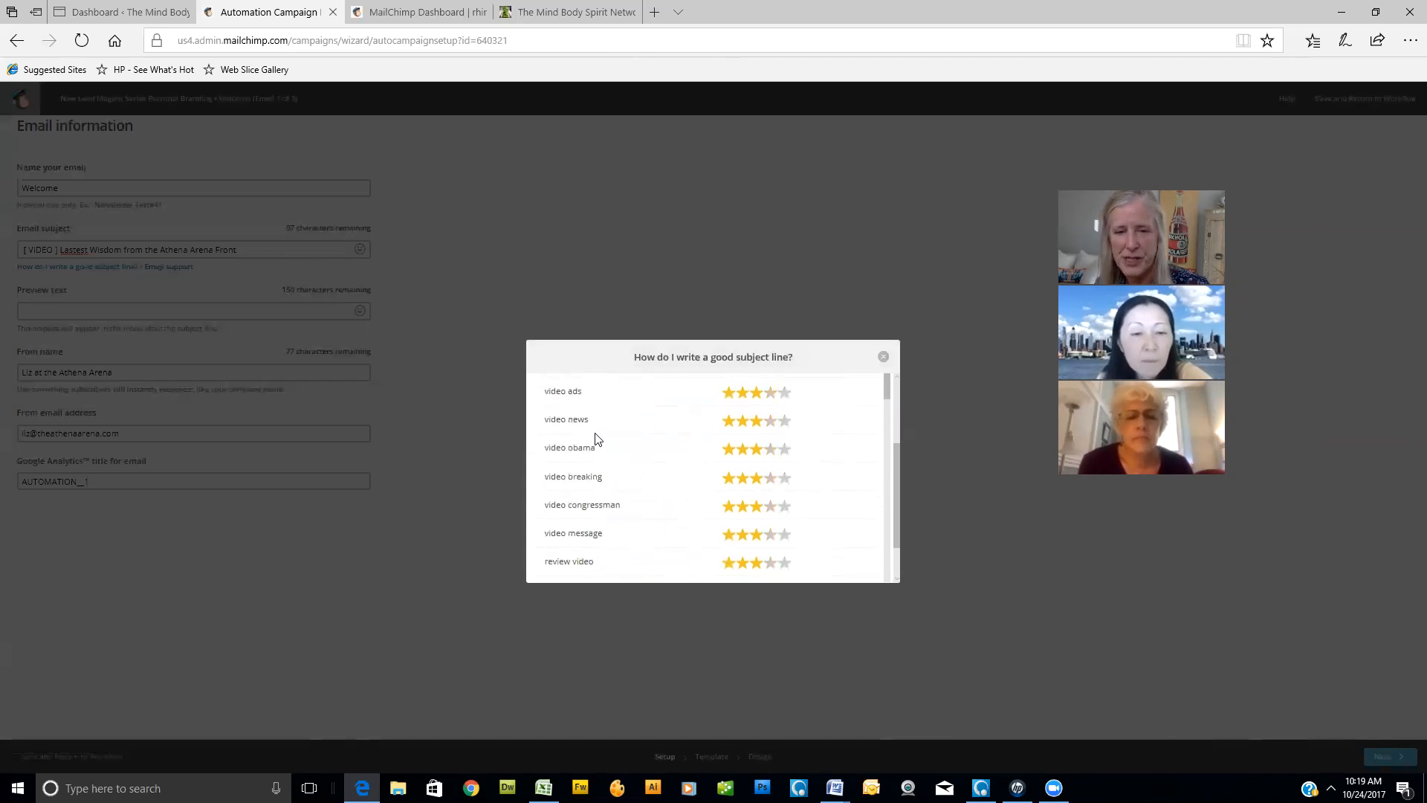
scroll(675, 535, "down", 2)
scroll(682, 510, "up", 4)
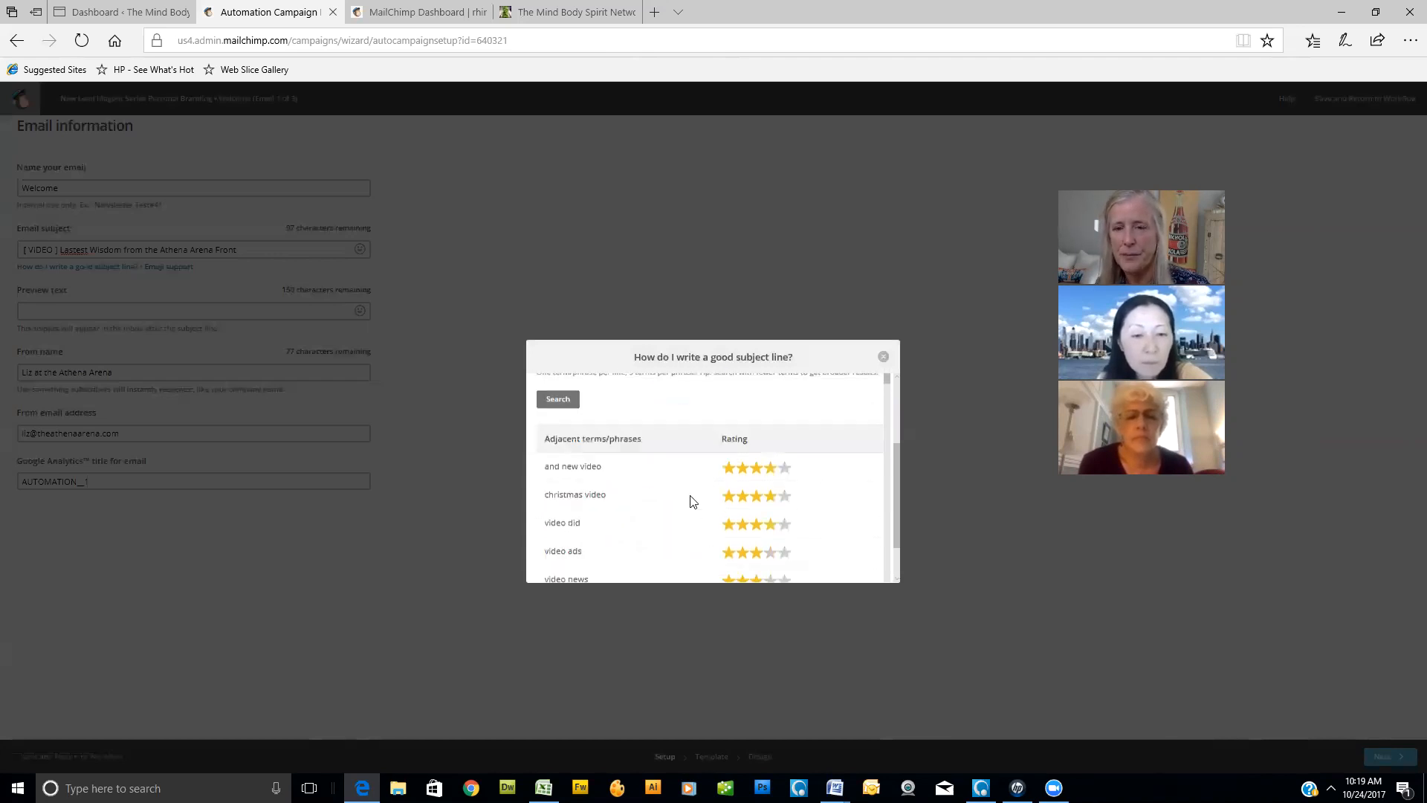
left_click(883, 362)
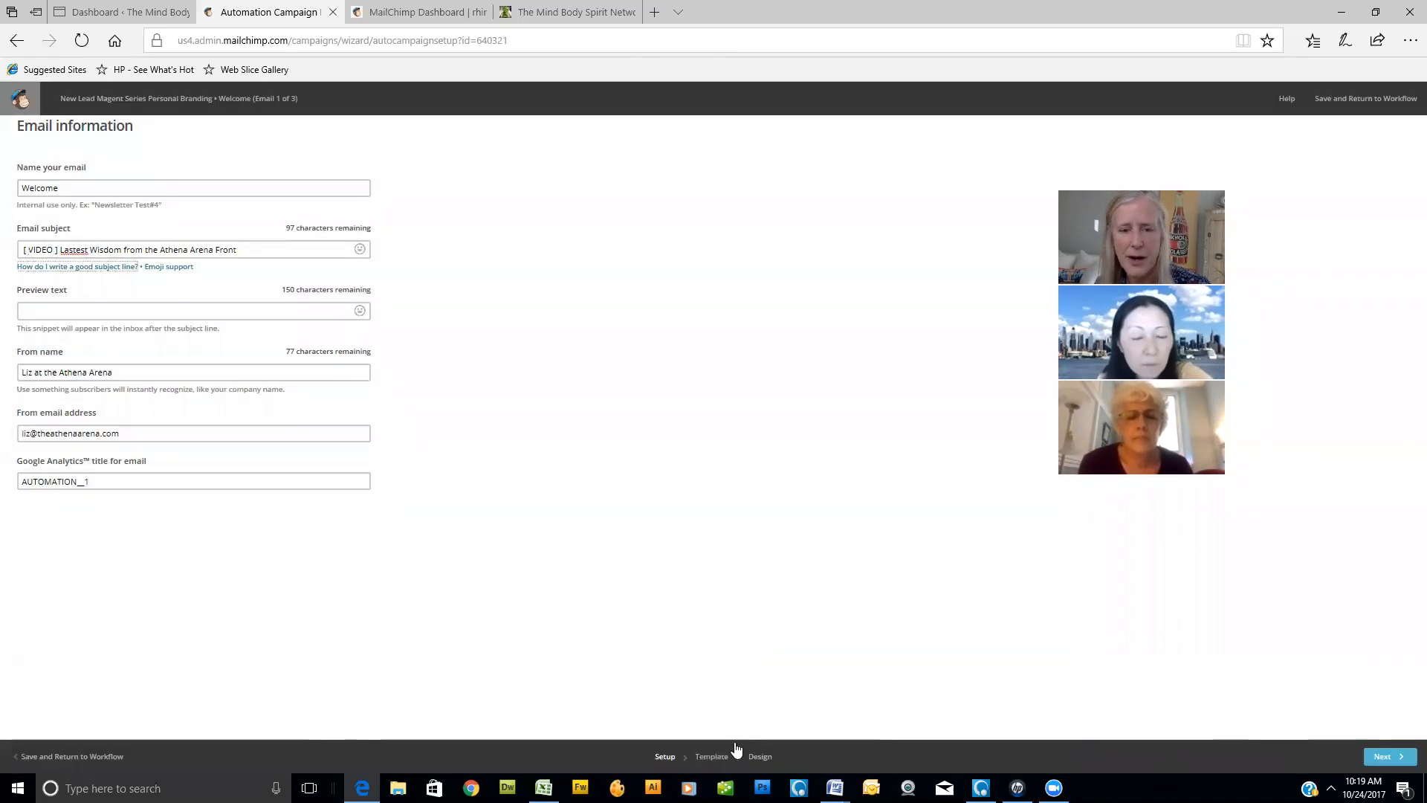
- Choose the basic Simple Text layout as the Welcome email's template
left_click(714, 757)
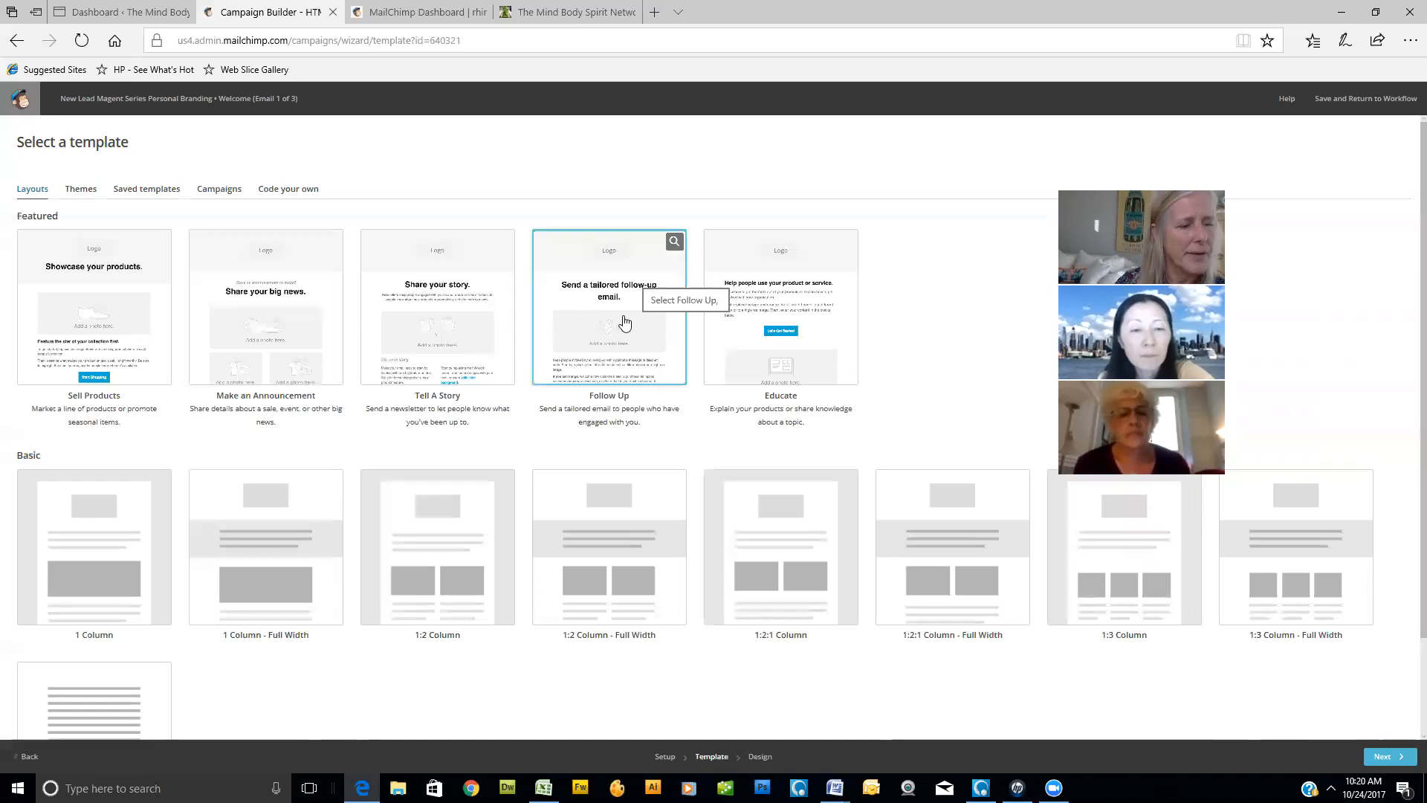
scroll(610, 401, "down", 2)
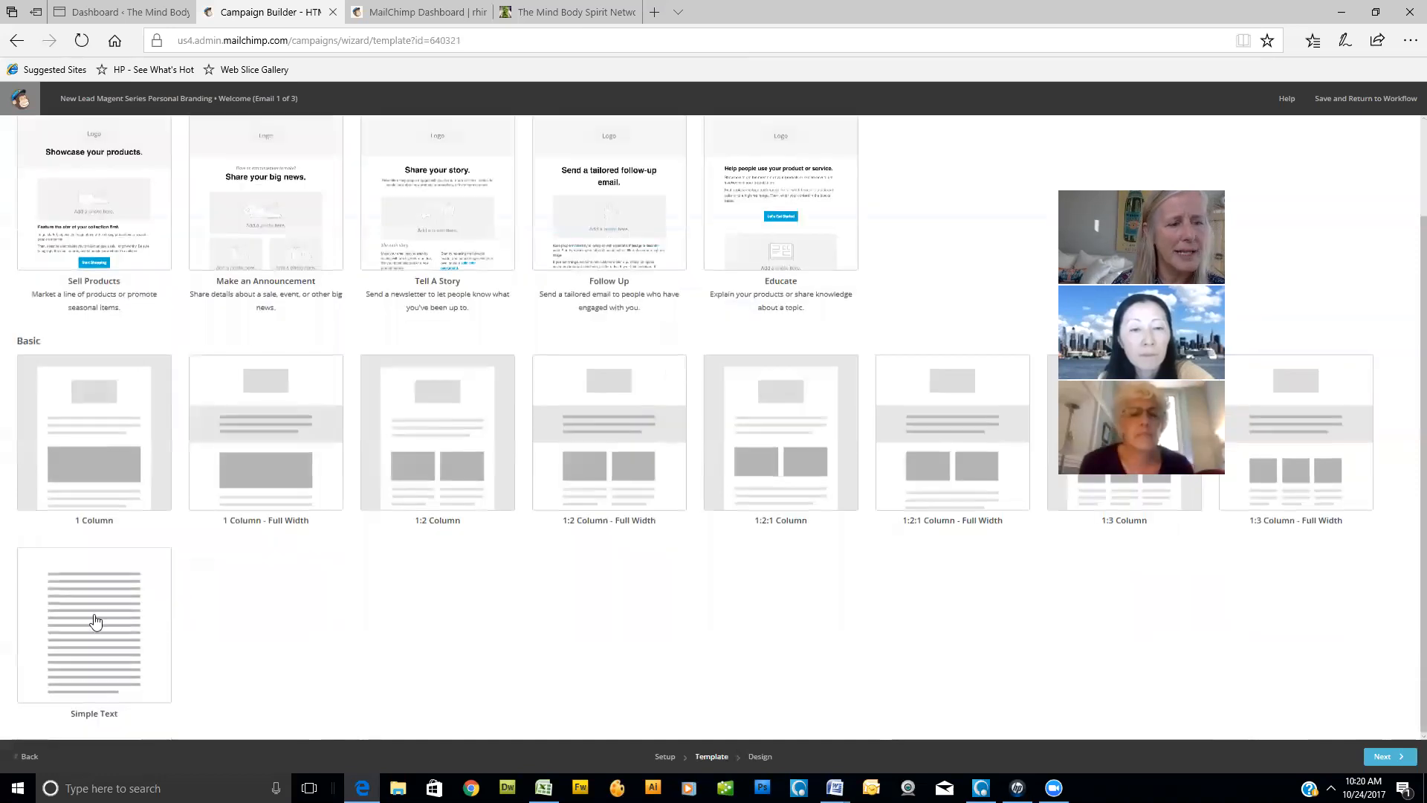
left_click(97, 618)
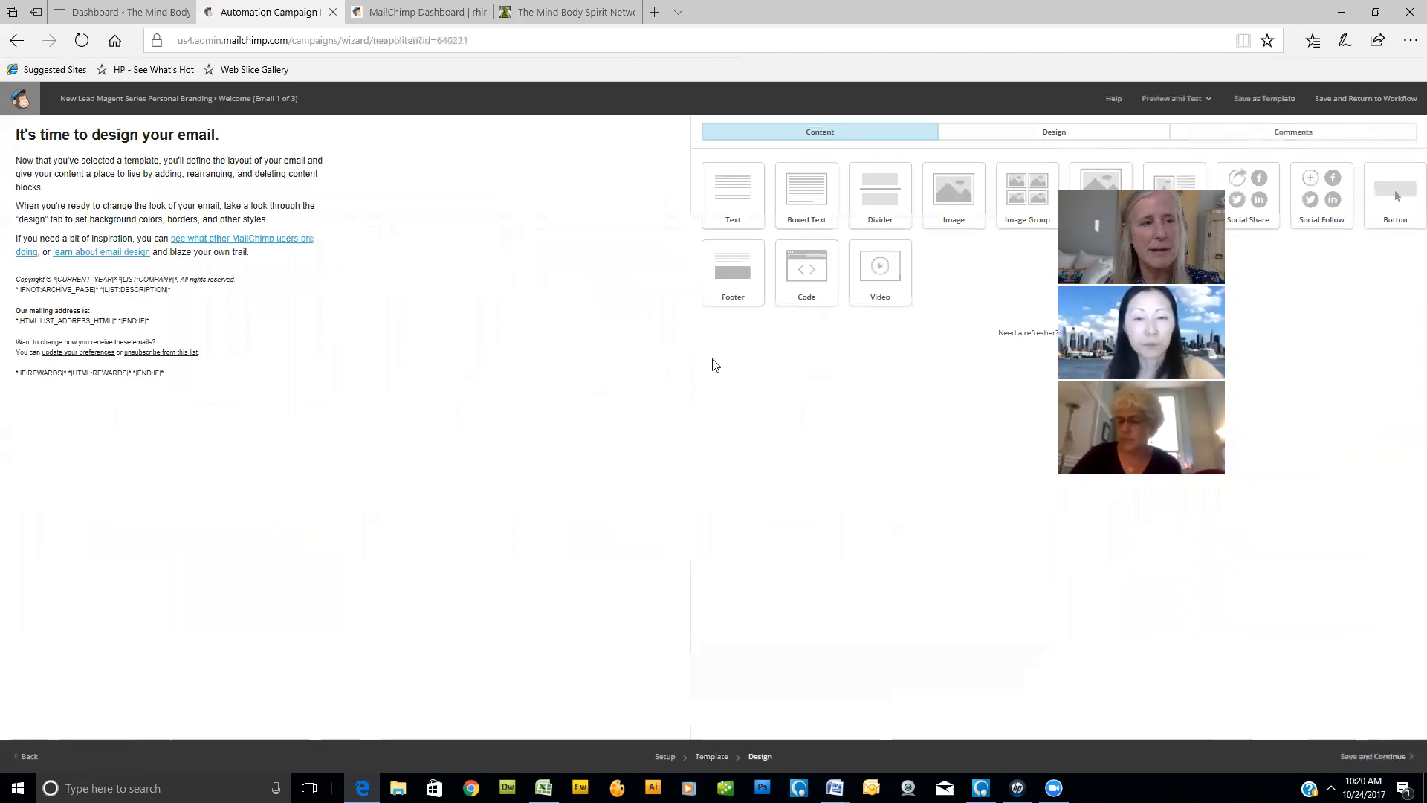
- Add an image block above the email's heading and insert the "How to Improve Social Media Engagement" picture from the stored files
left_click_drag(966, 200, 308, 131)
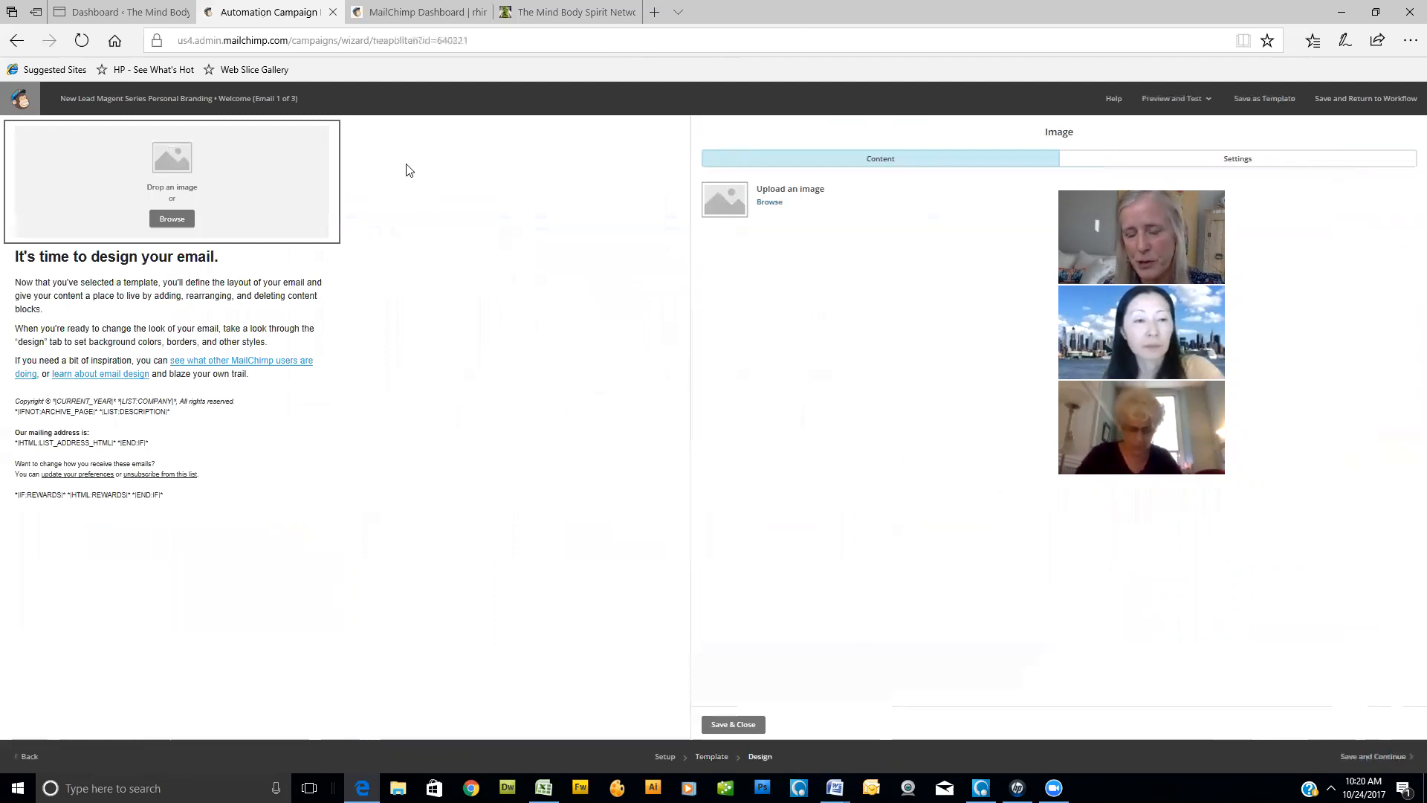
left_click(770, 202)
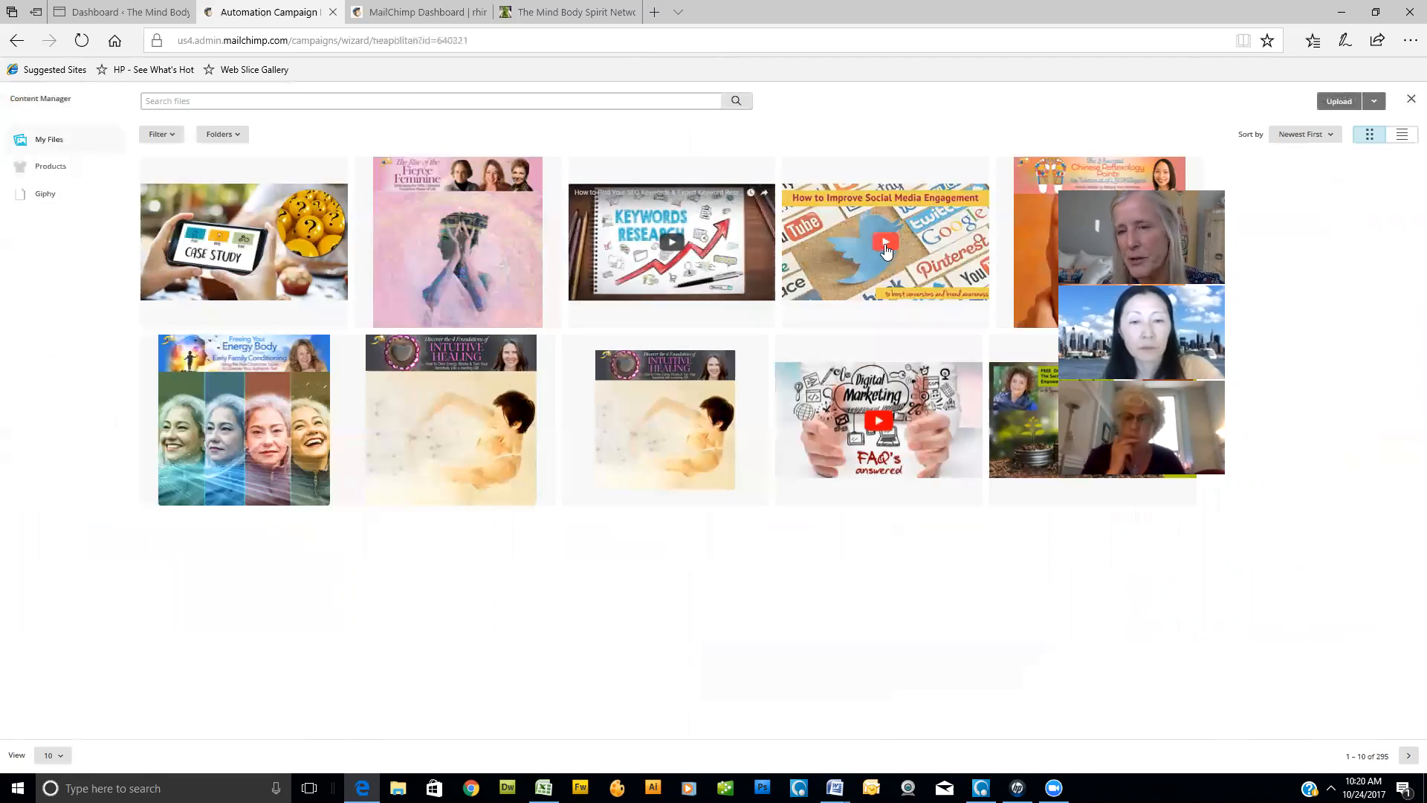
left_click(938, 251)
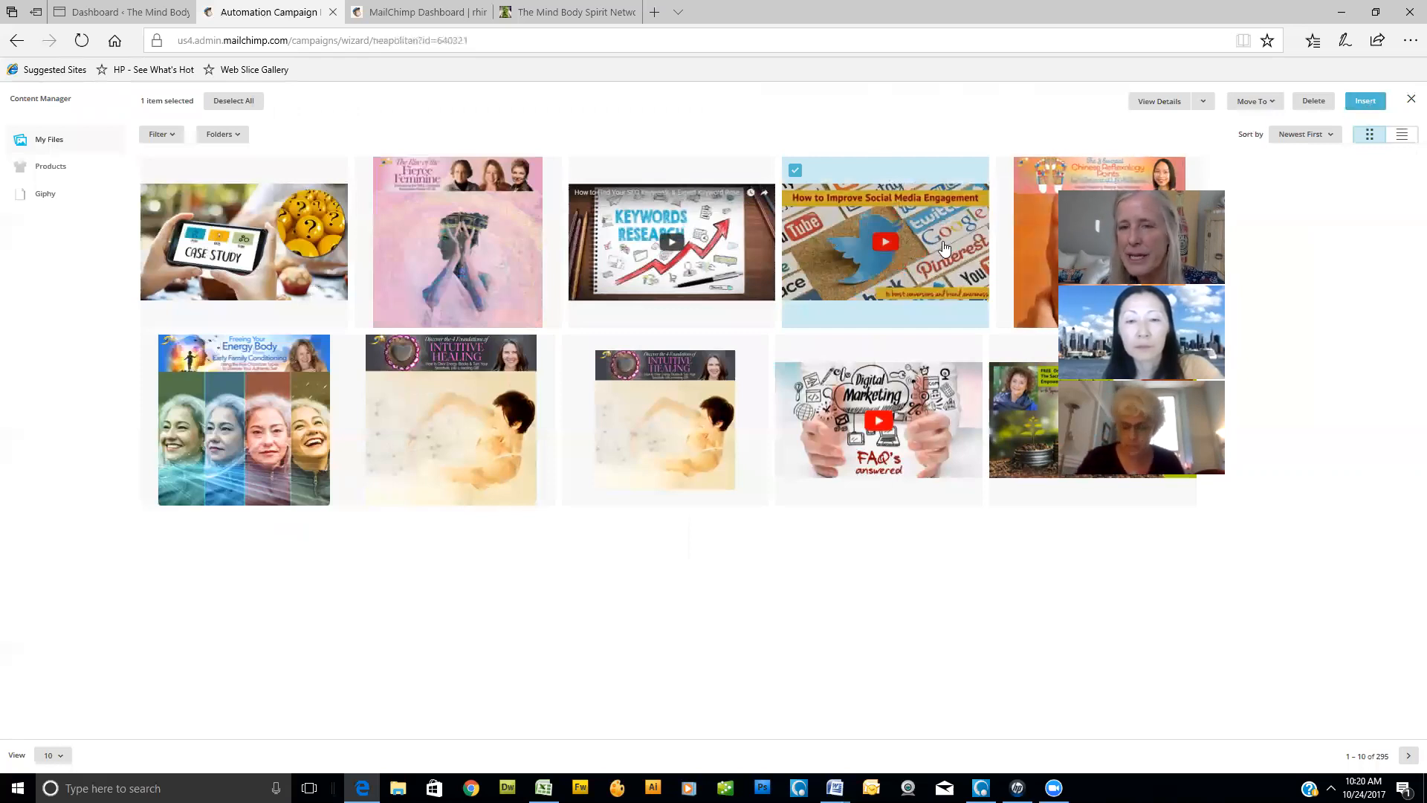
left_click(1364, 101)
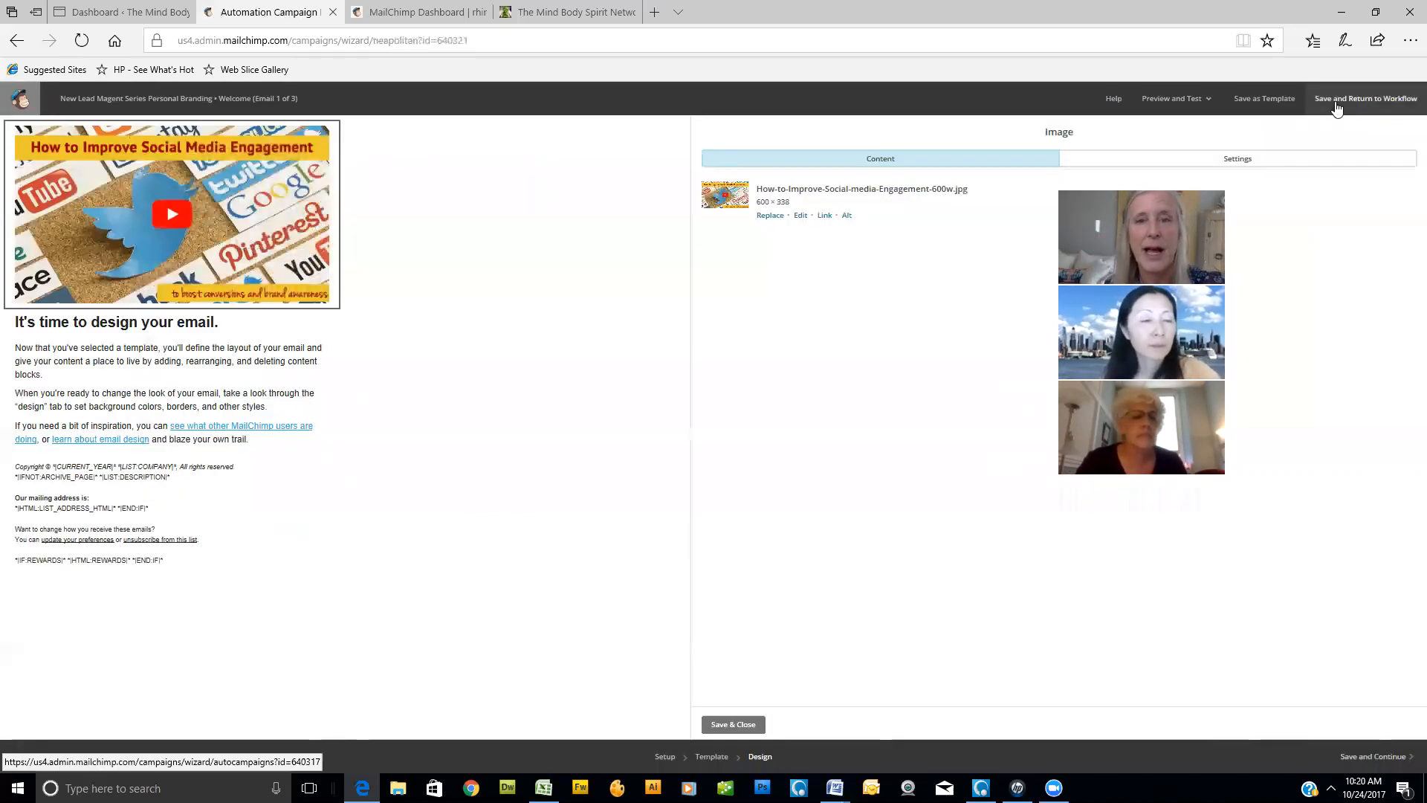
left_click(824, 216)
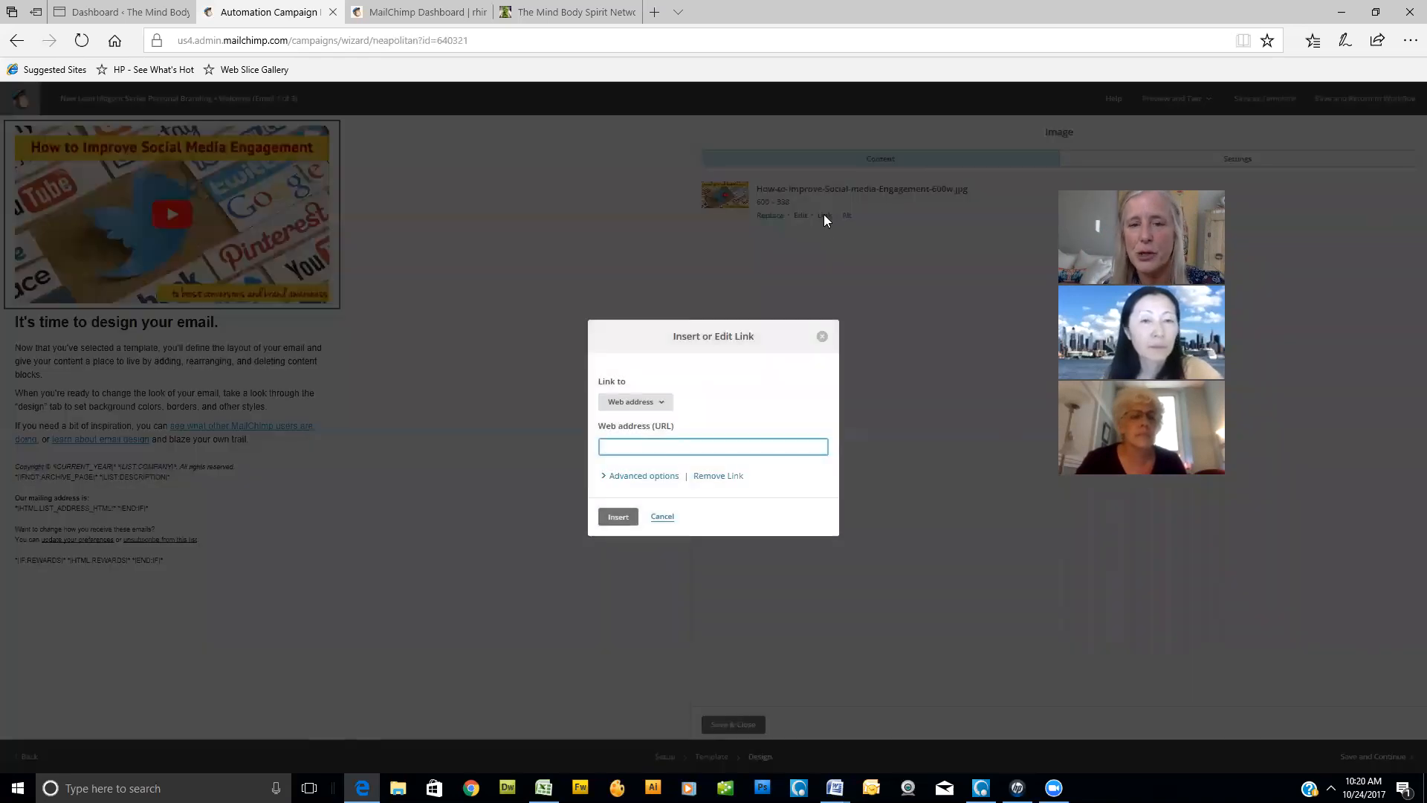
type("www.YUTUBE.COMJGGSUEIER")
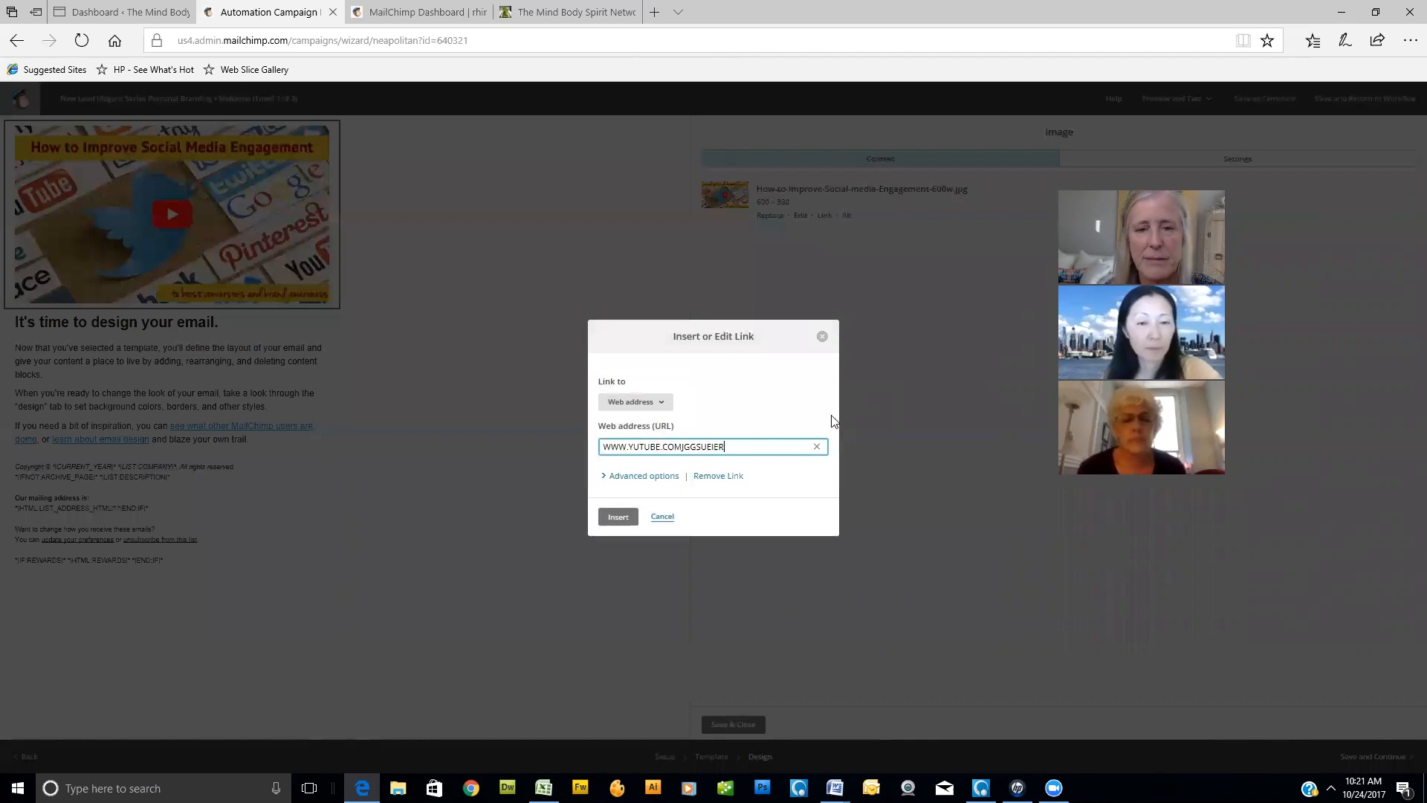
type("/")
key("BackSpace")
type("/")
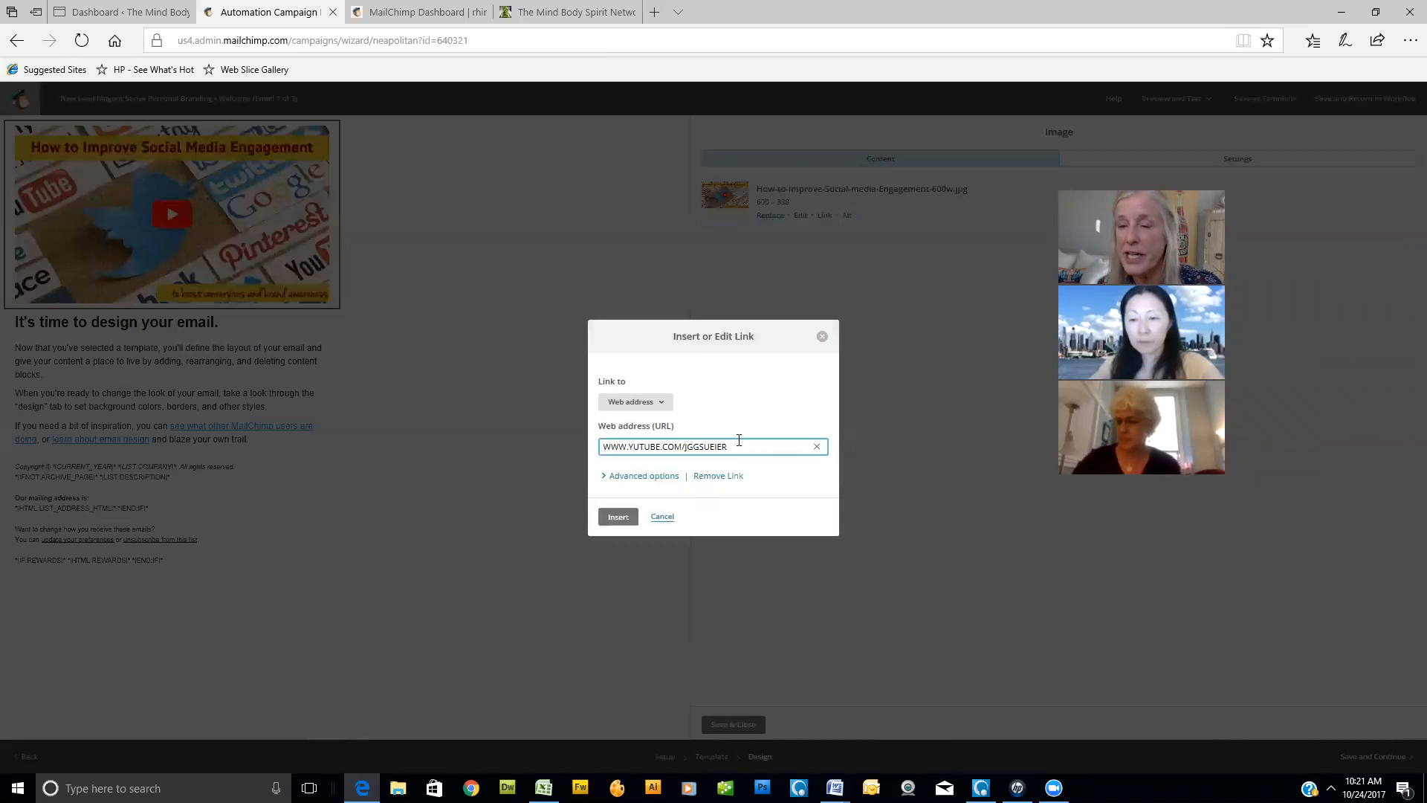
left_click(619, 518)
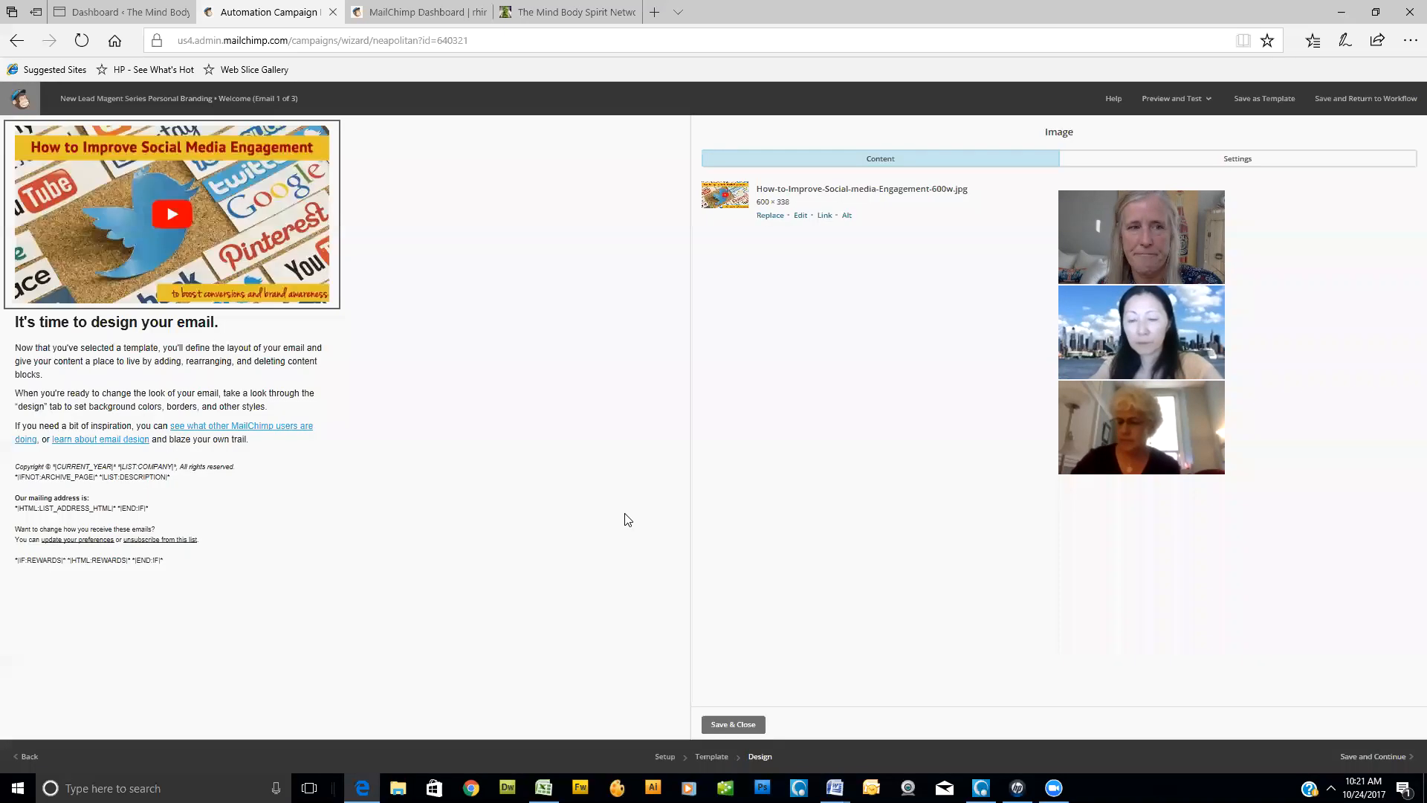
left_click(733, 724)
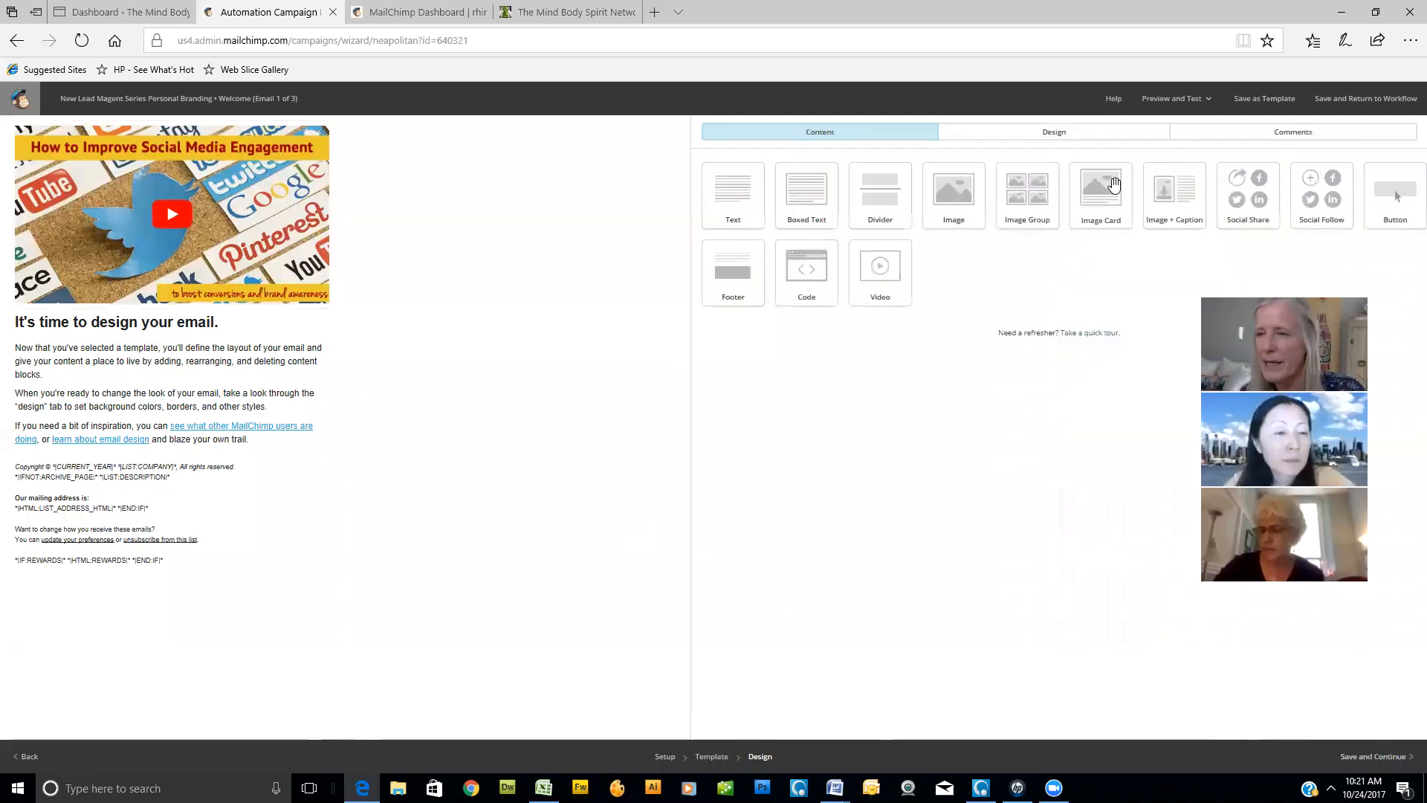
- Add a button block directly below the image and set its text to "wATCH nOW"
left_click_drag(1395, 195, 212, 323)
left_click_drag(436, 341, 437, 339)
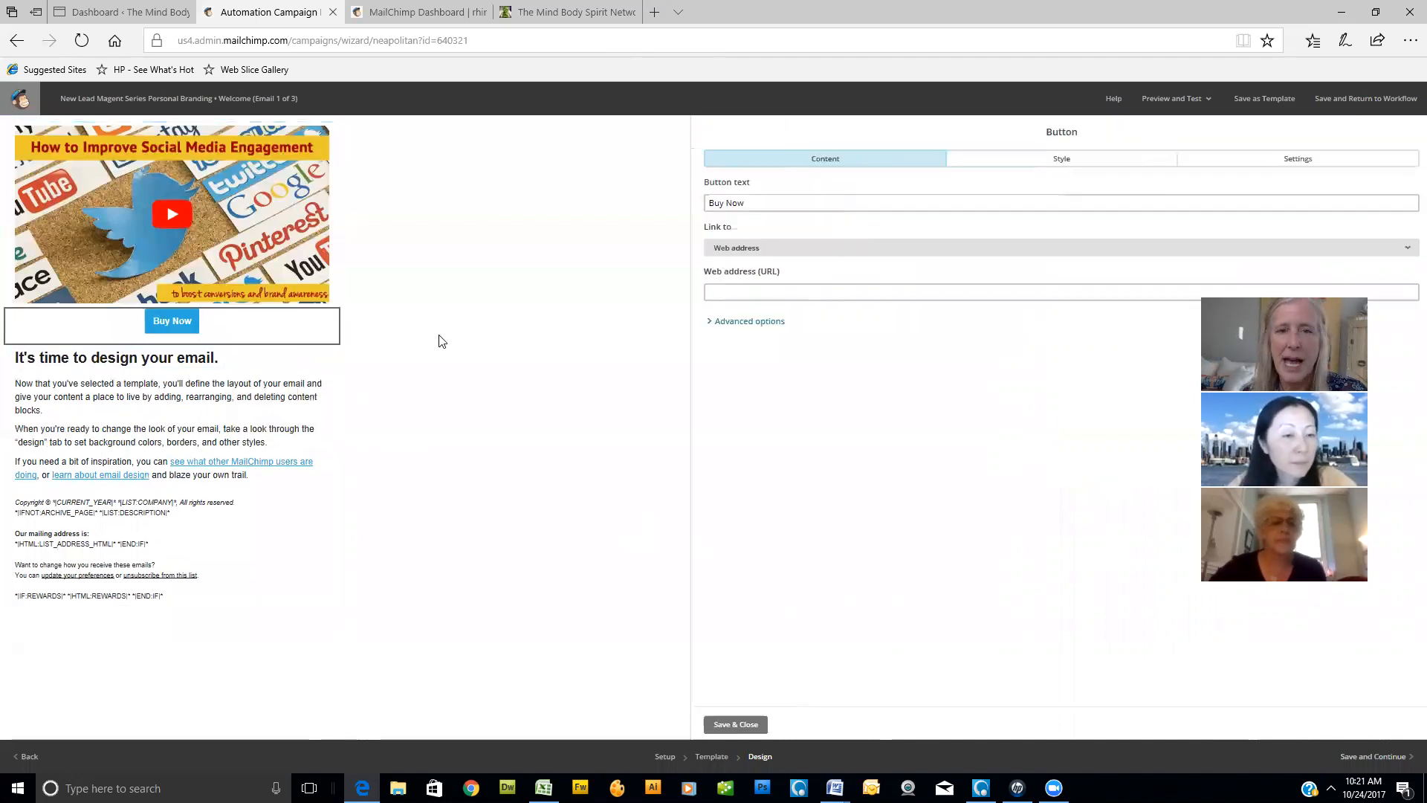
key("ctrl+a")
type("wATCH ")
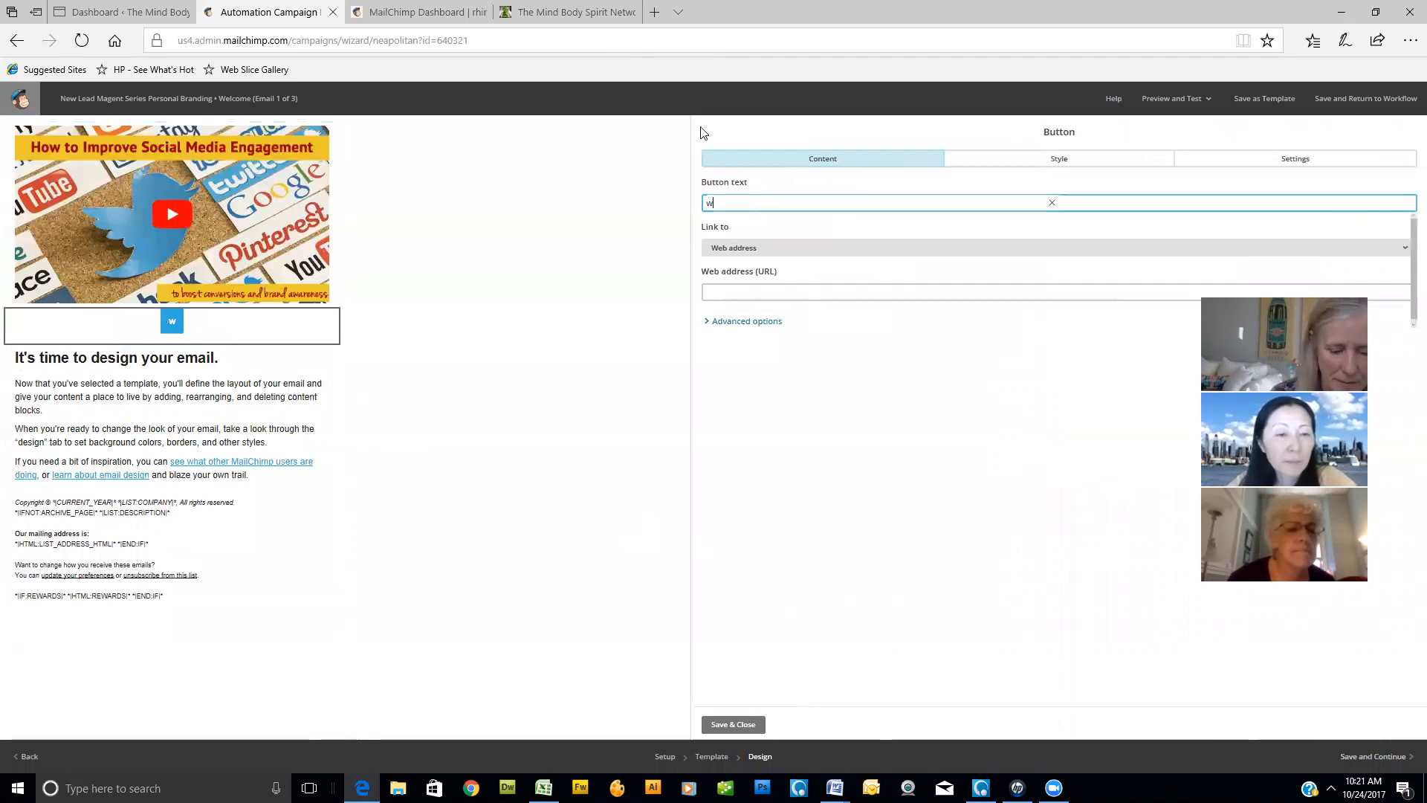
type("nOW")
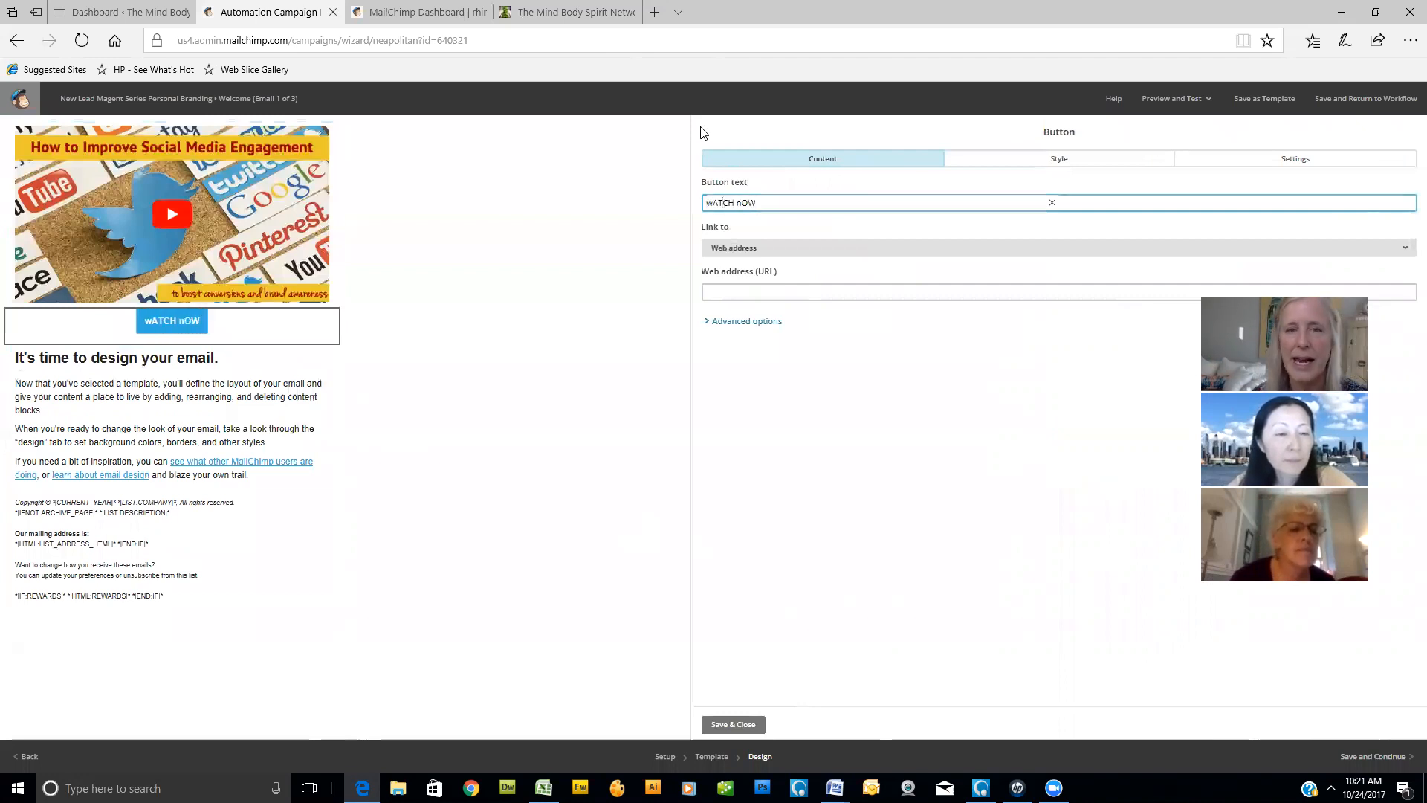
left_click(765, 288)
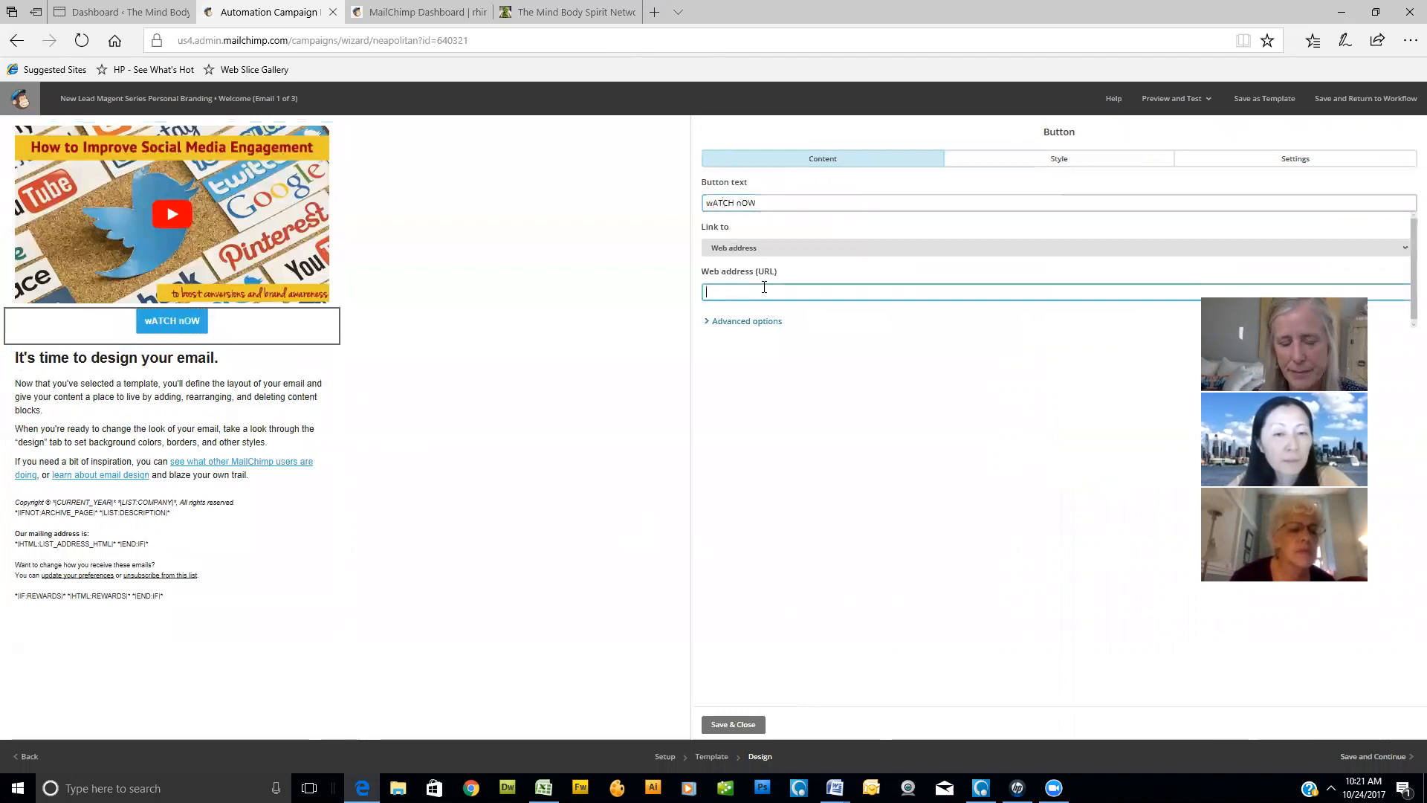
type("www")
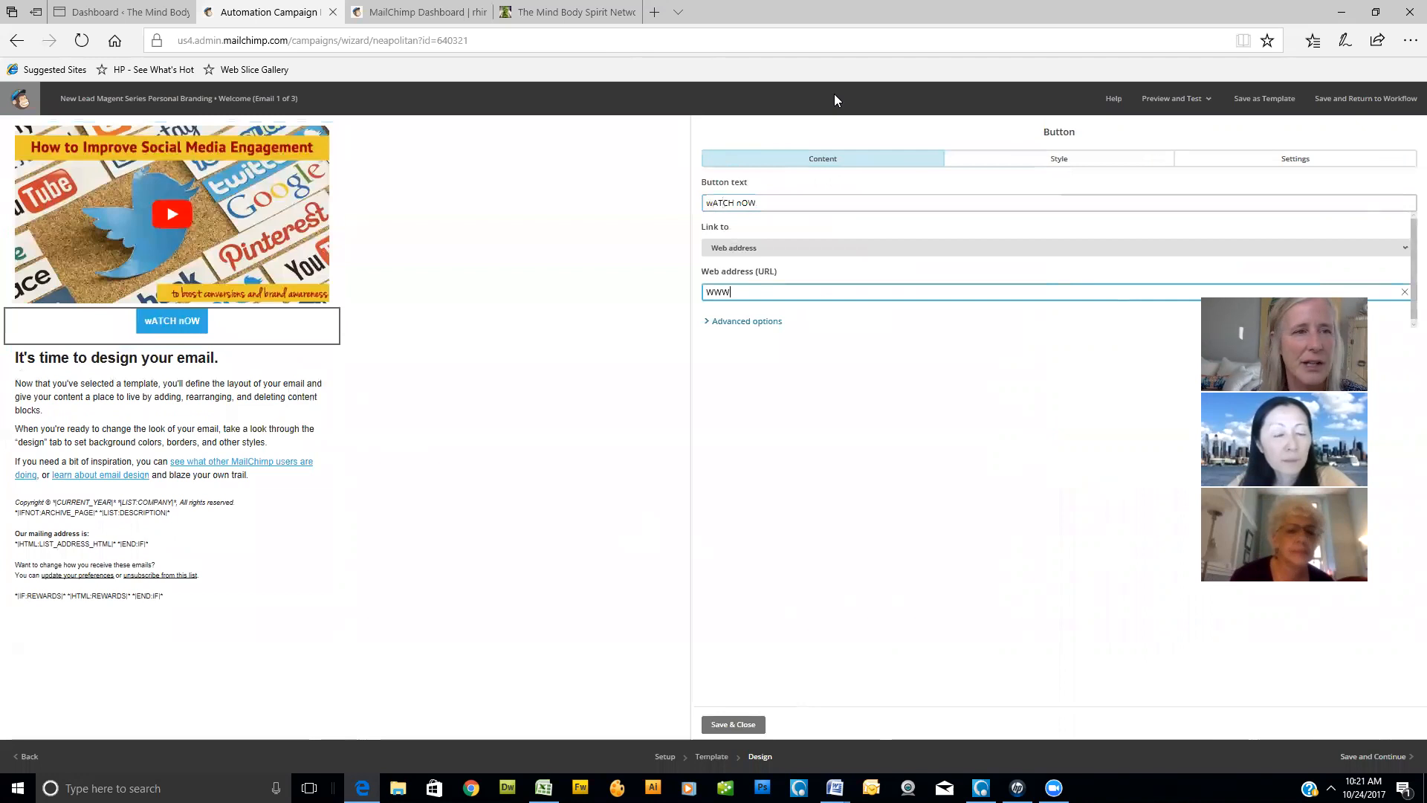
left_click(568, 11)
left_click(475, 41)
key("ctrl+c")
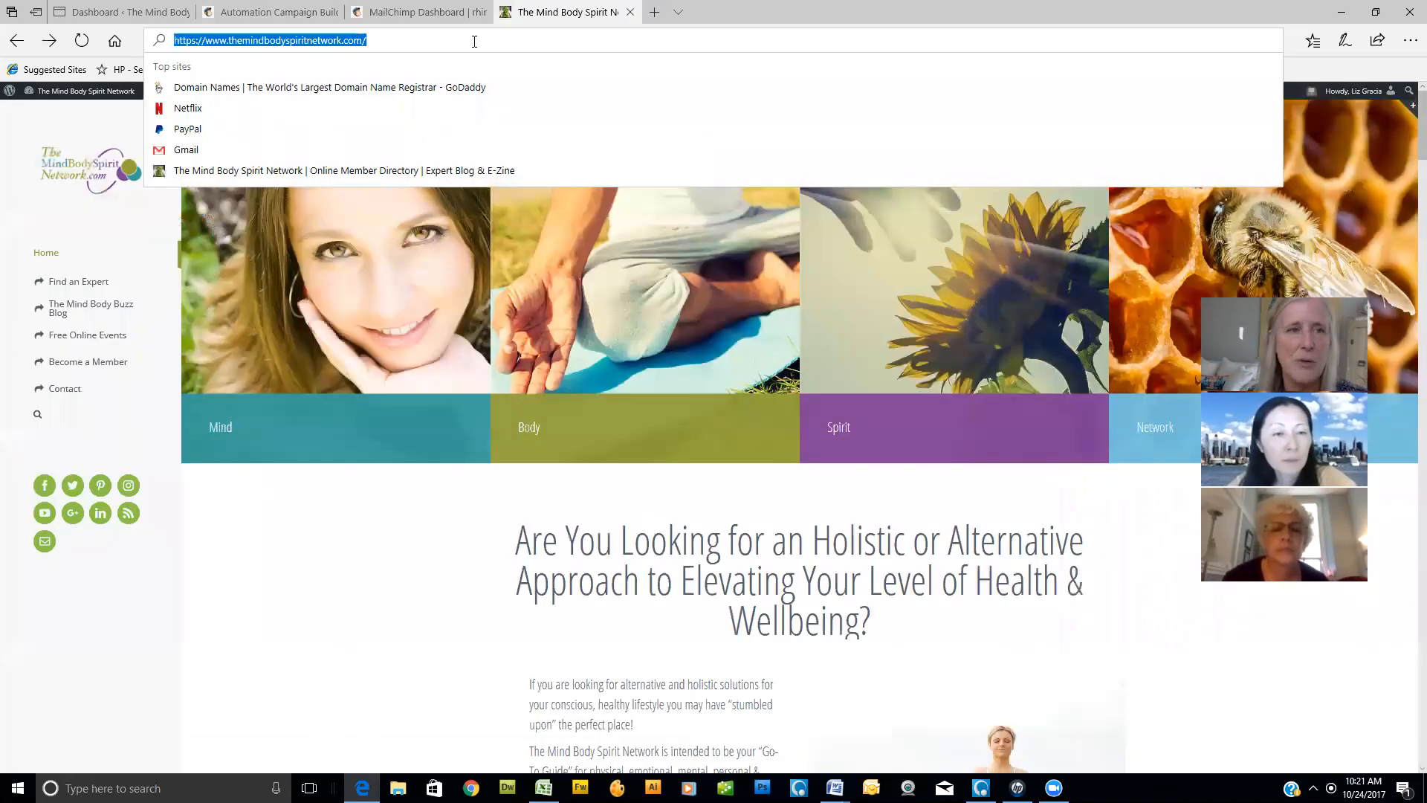
left_click(292, 18)
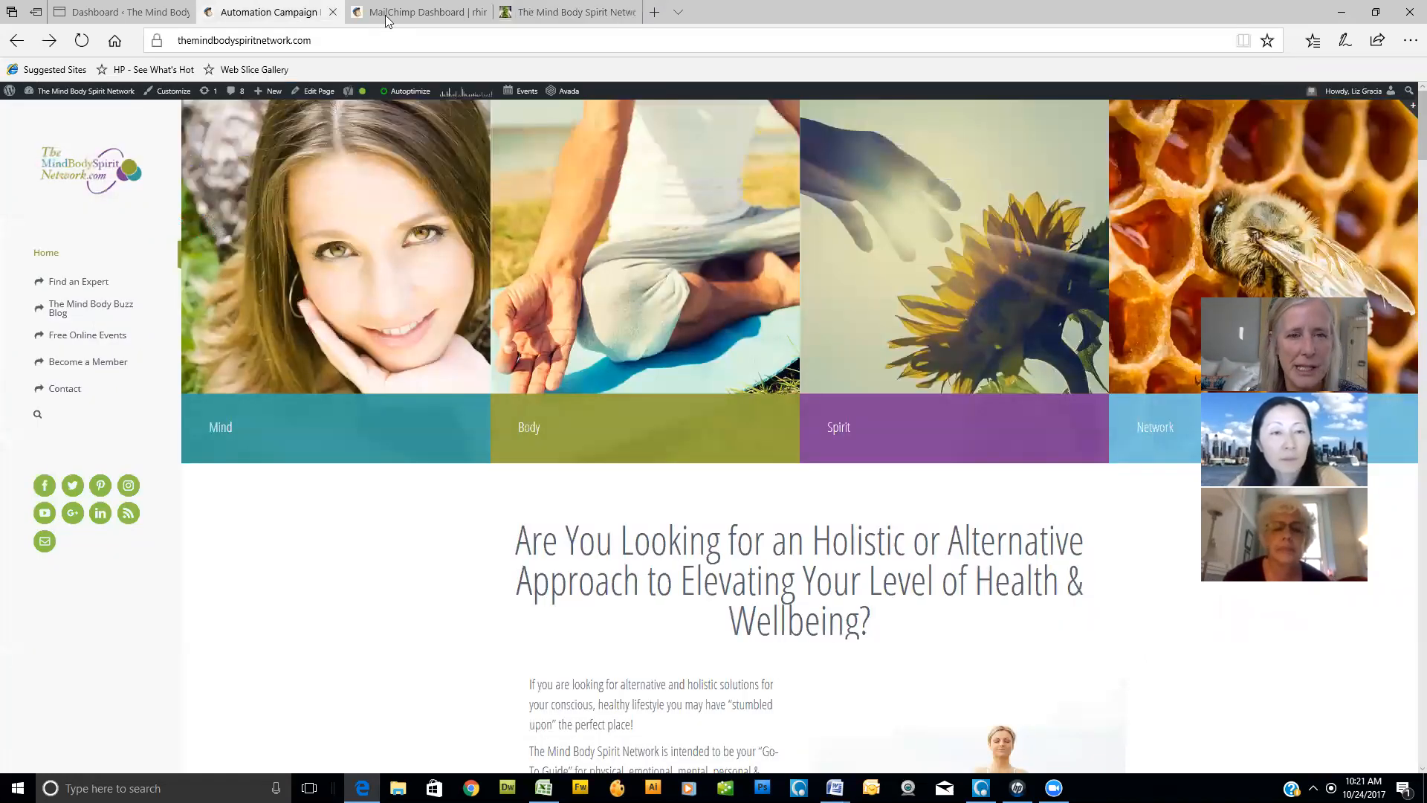
left_click_drag(740, 294, 661, 285)
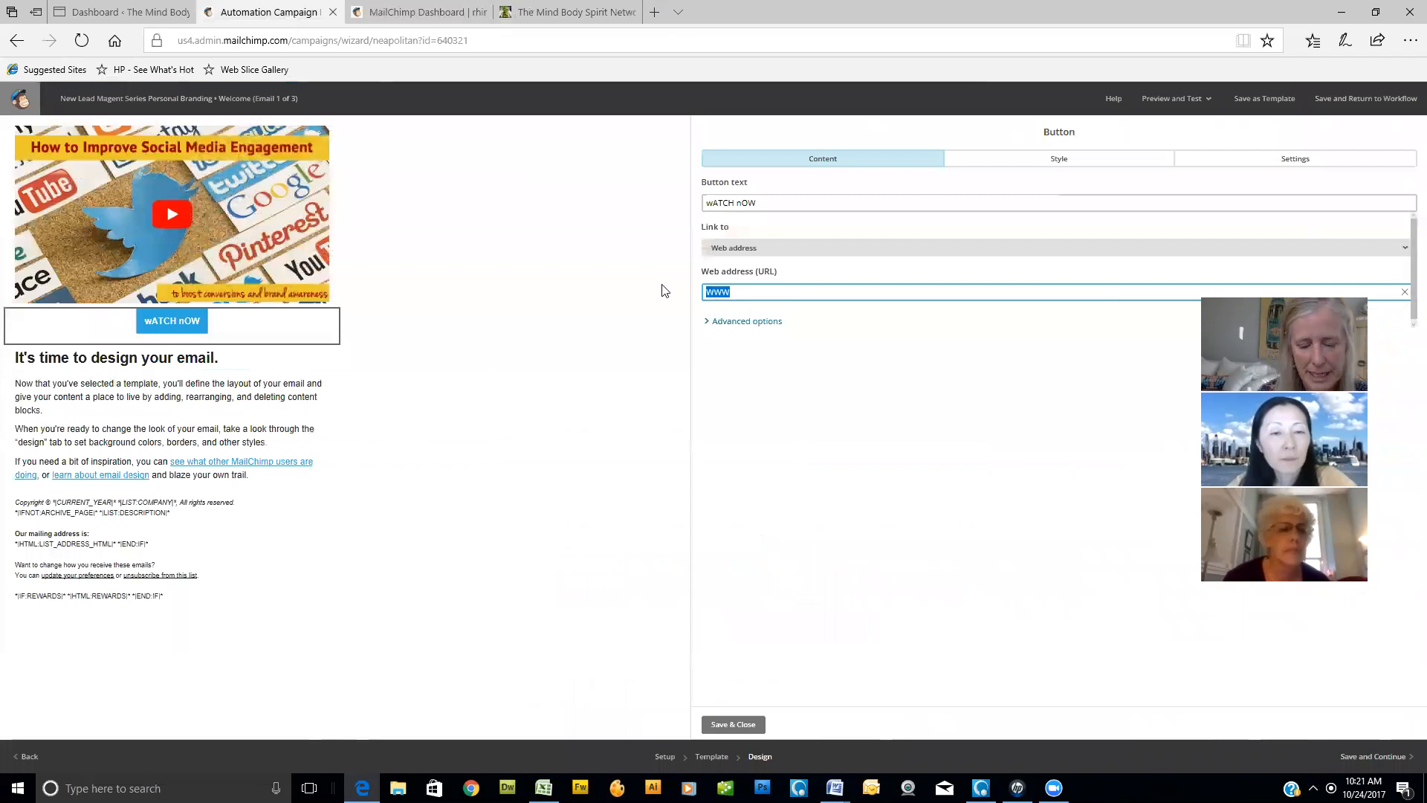
key("ctrl+v")
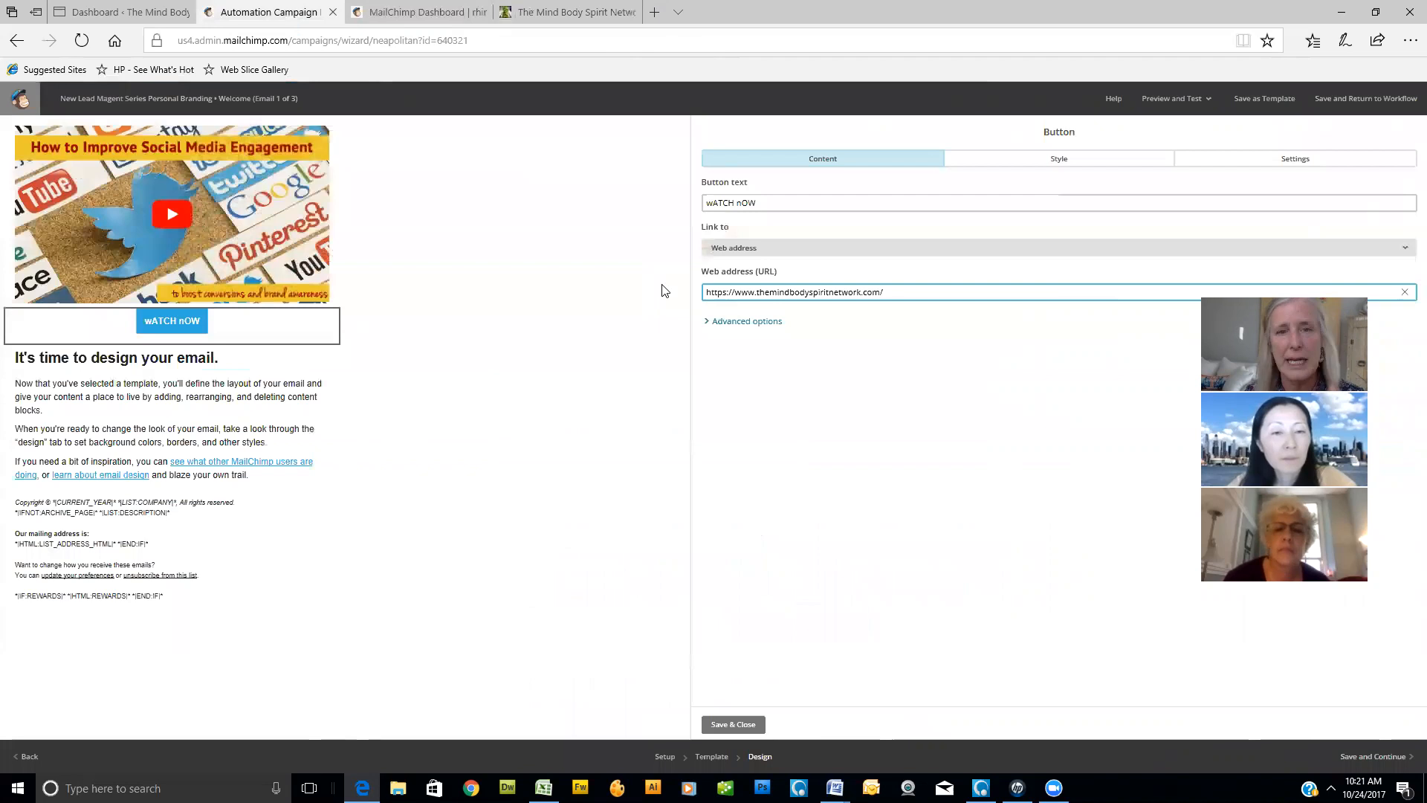
left_click(733, 725)
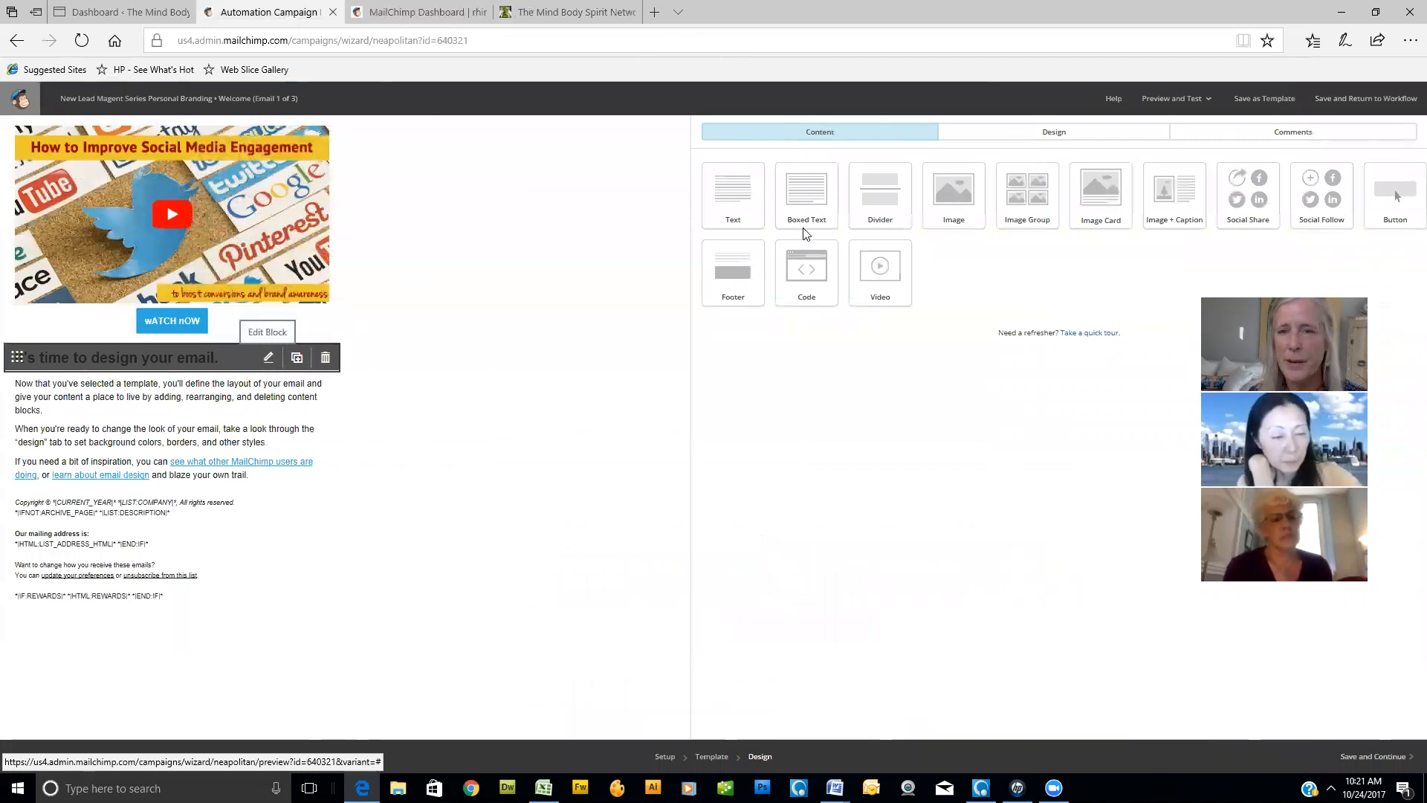
- Insert a divider block between the image and the "wATCH nOW" button and save it
left_click_drag(883, 187, 424, 314)
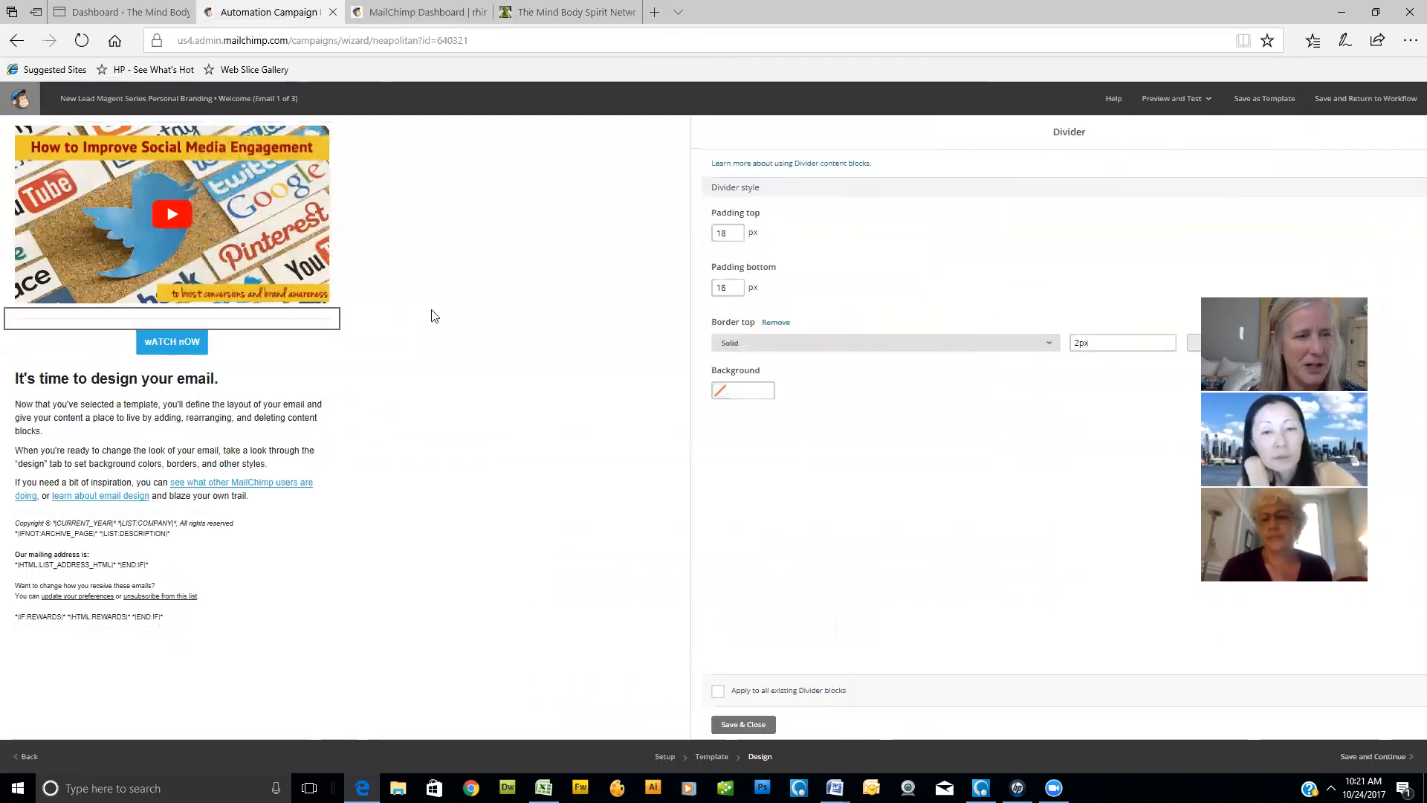
left_click(734, 726)
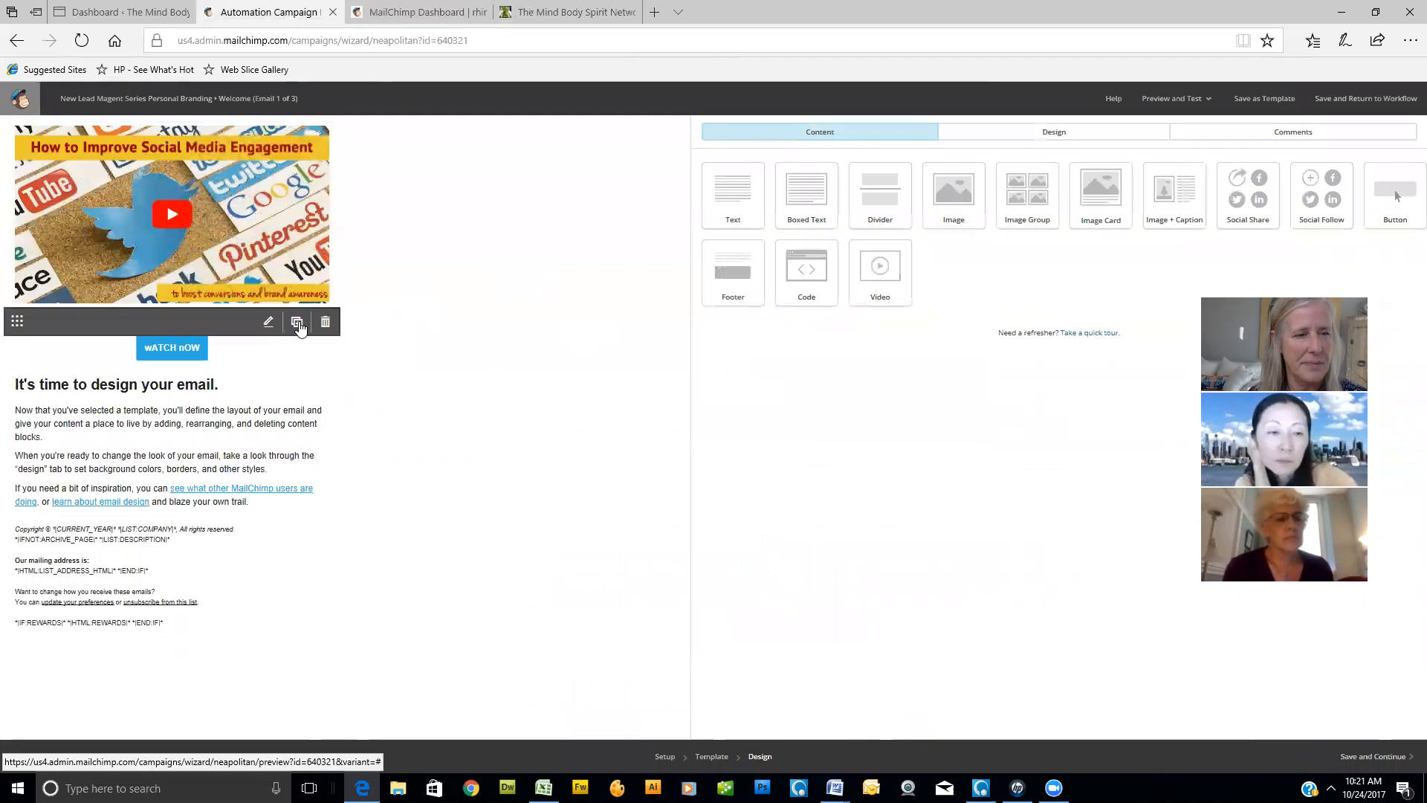
- Insert a divider below the "wATCH nOW" button and add the line "watch HERE NOW" at the end of the body text block
left_click_drag(888, 201, 242, 382)
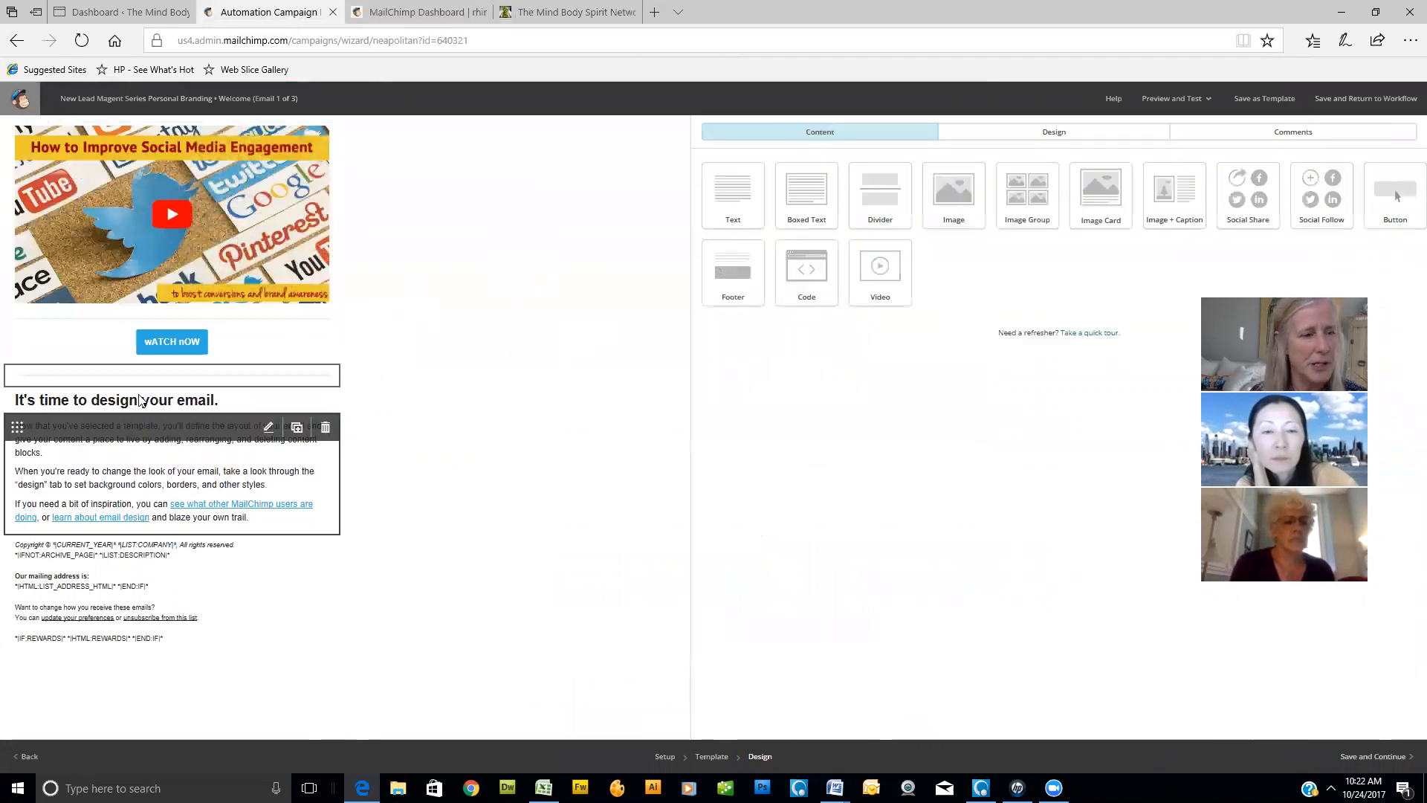
left_click(269, 428)
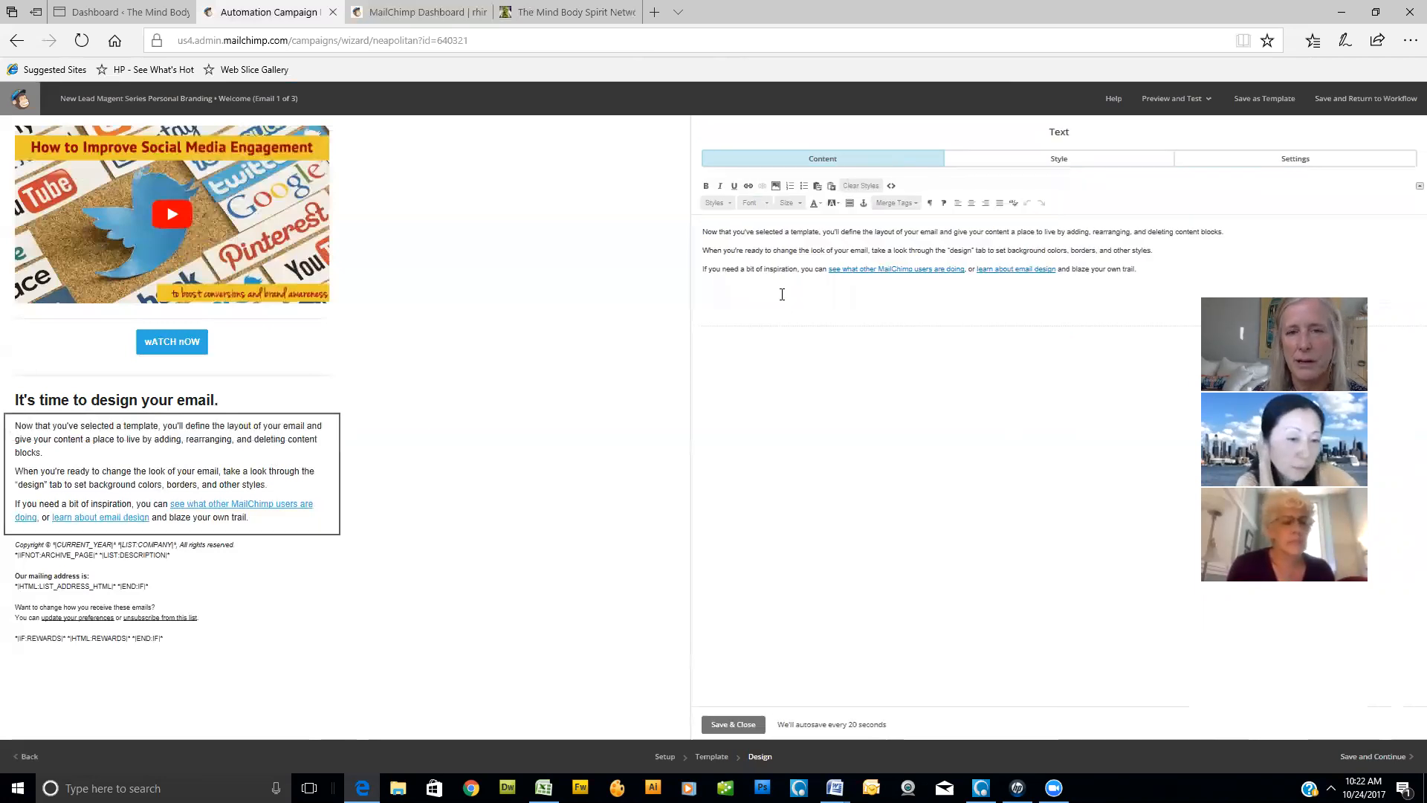
left_click_drag(704, 231, 1164, 280)
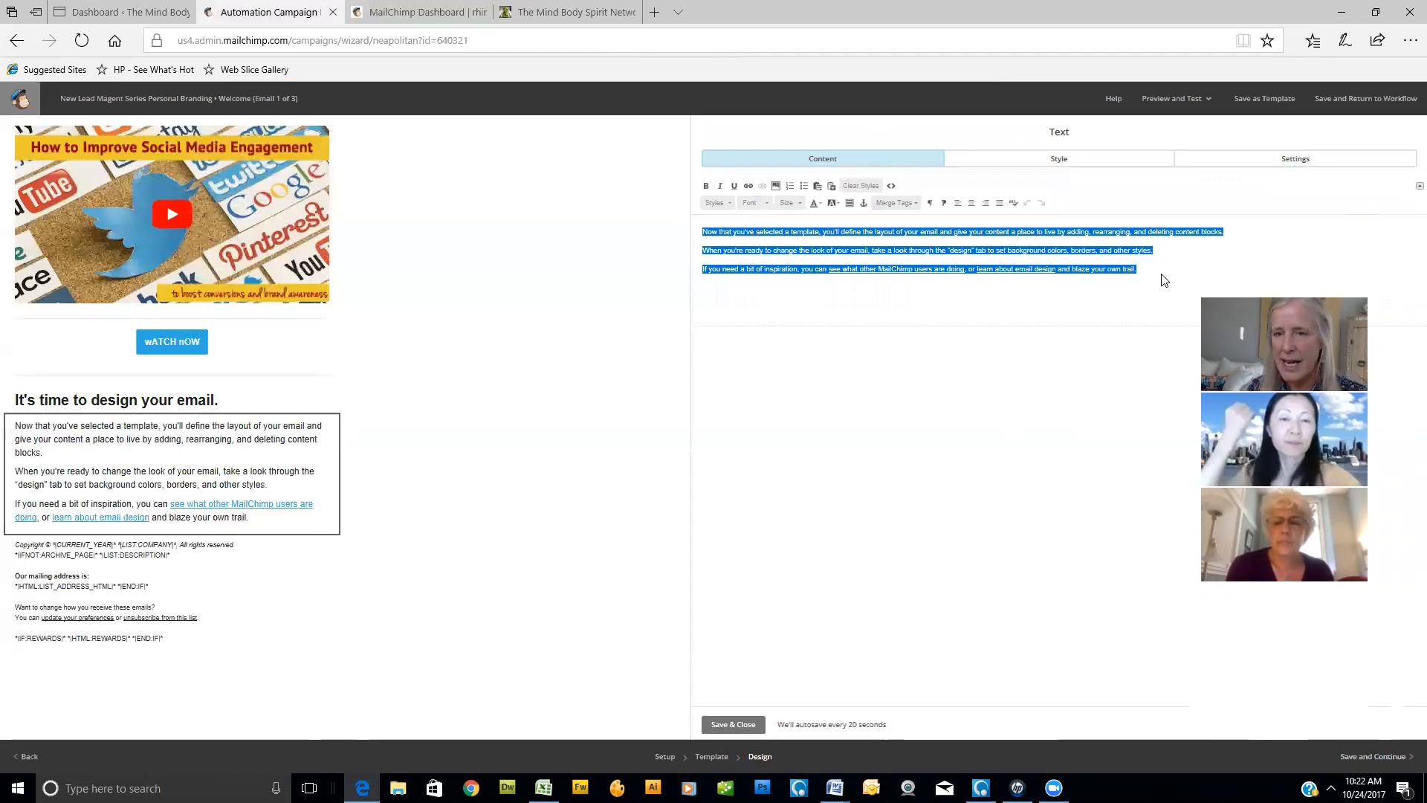
left_click(1088, 272)
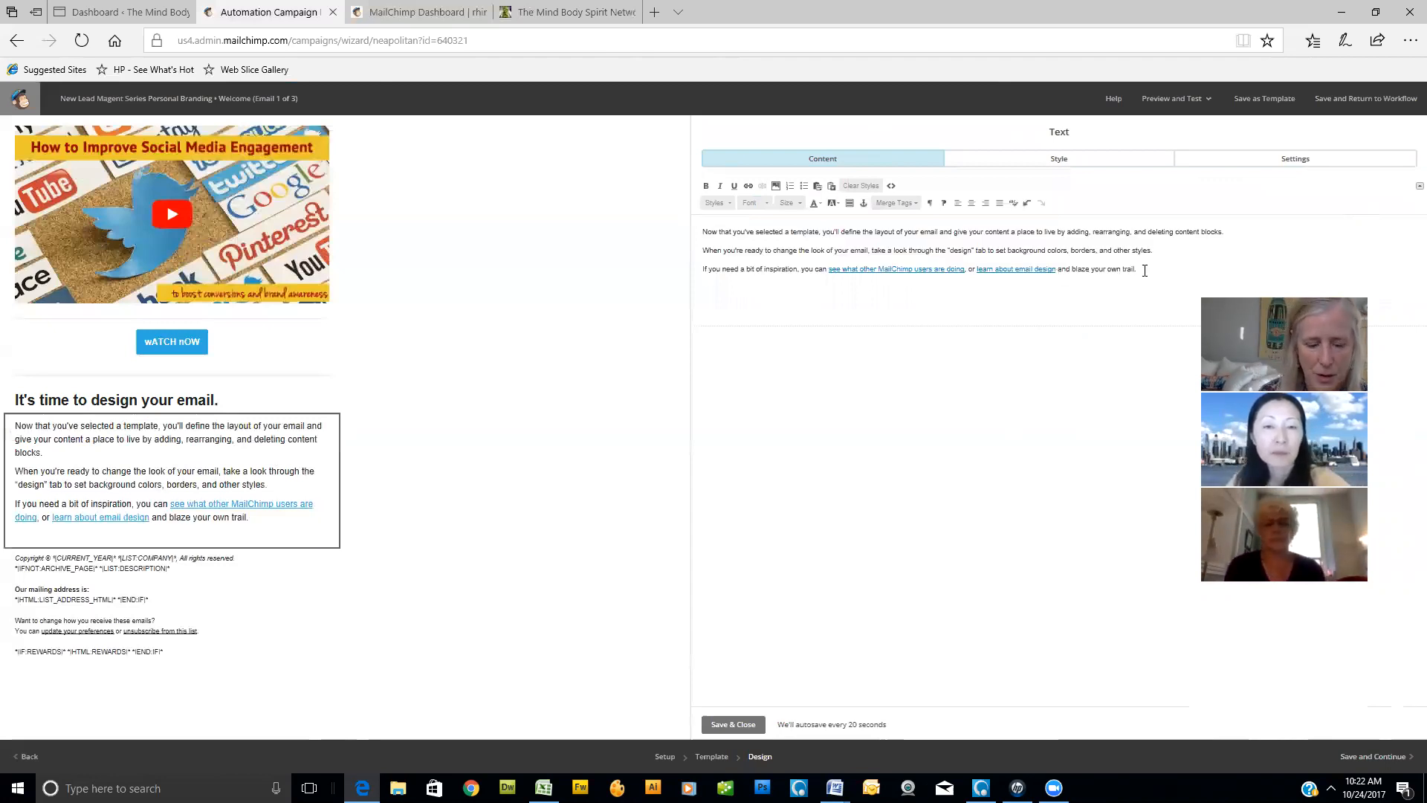
type("wATCH HERE NOW")
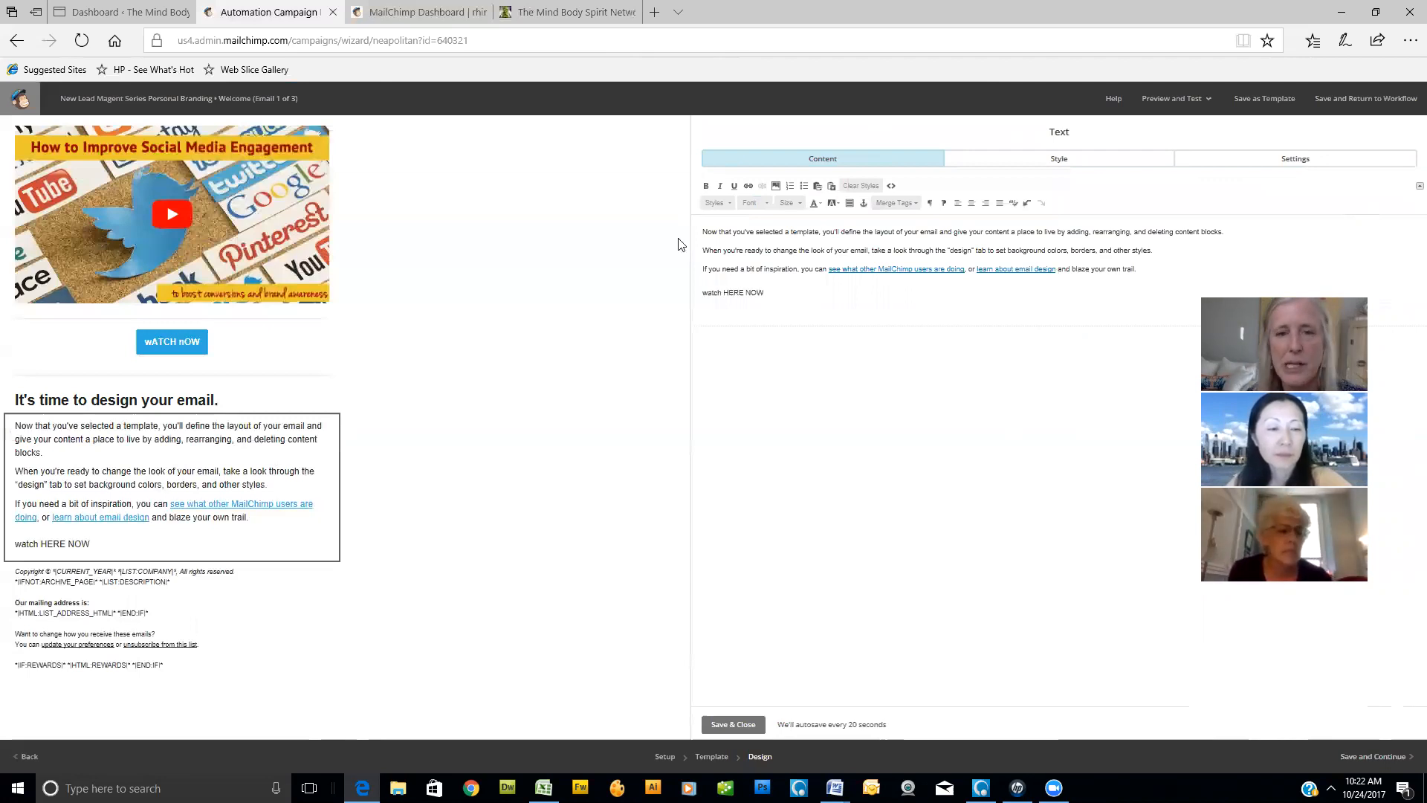
- Link the "watch HERE NOW" line to the copied web address and save the text block
left_click_drag(773, 293, 690, 297)
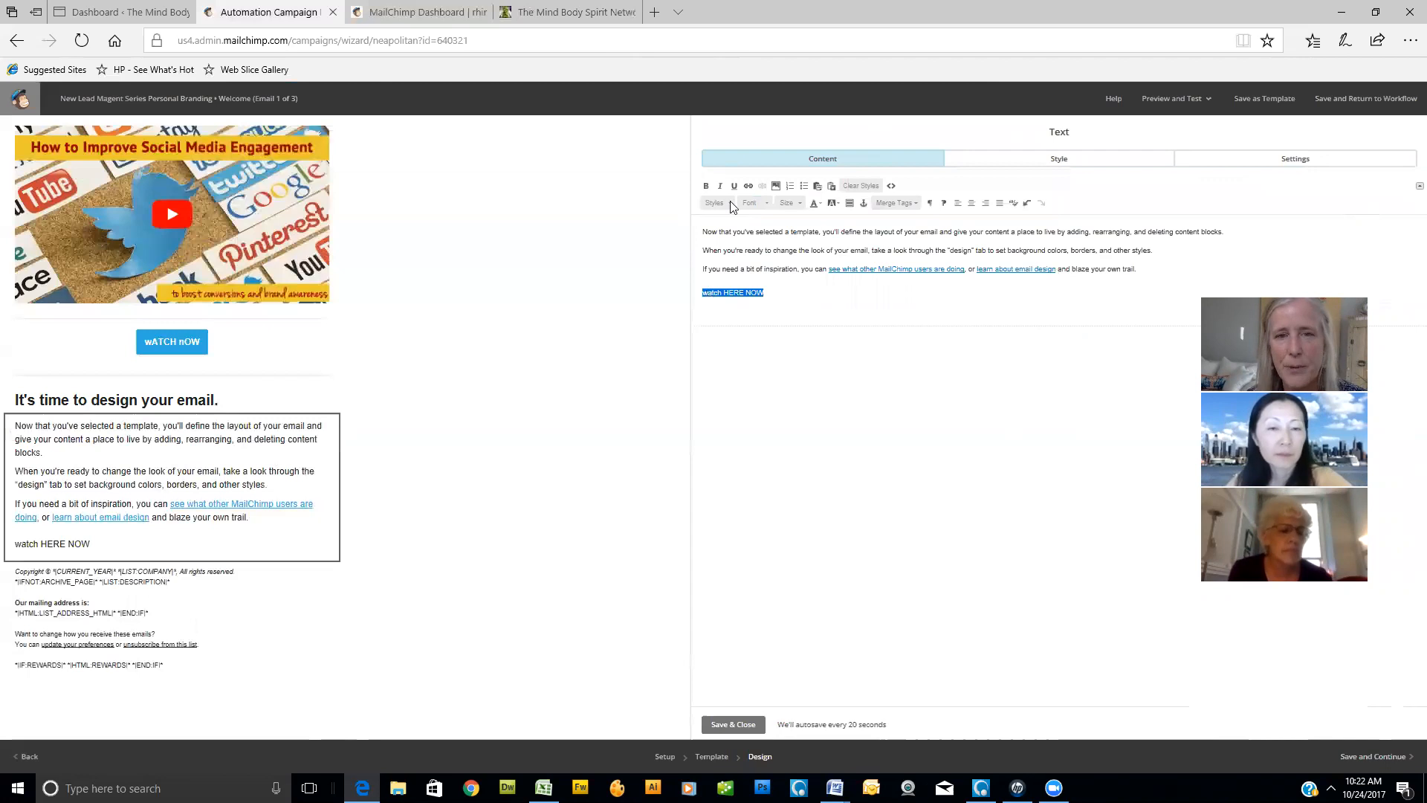
left_click(748, 185)
key("ctrl+v")
left_click(619, 517)
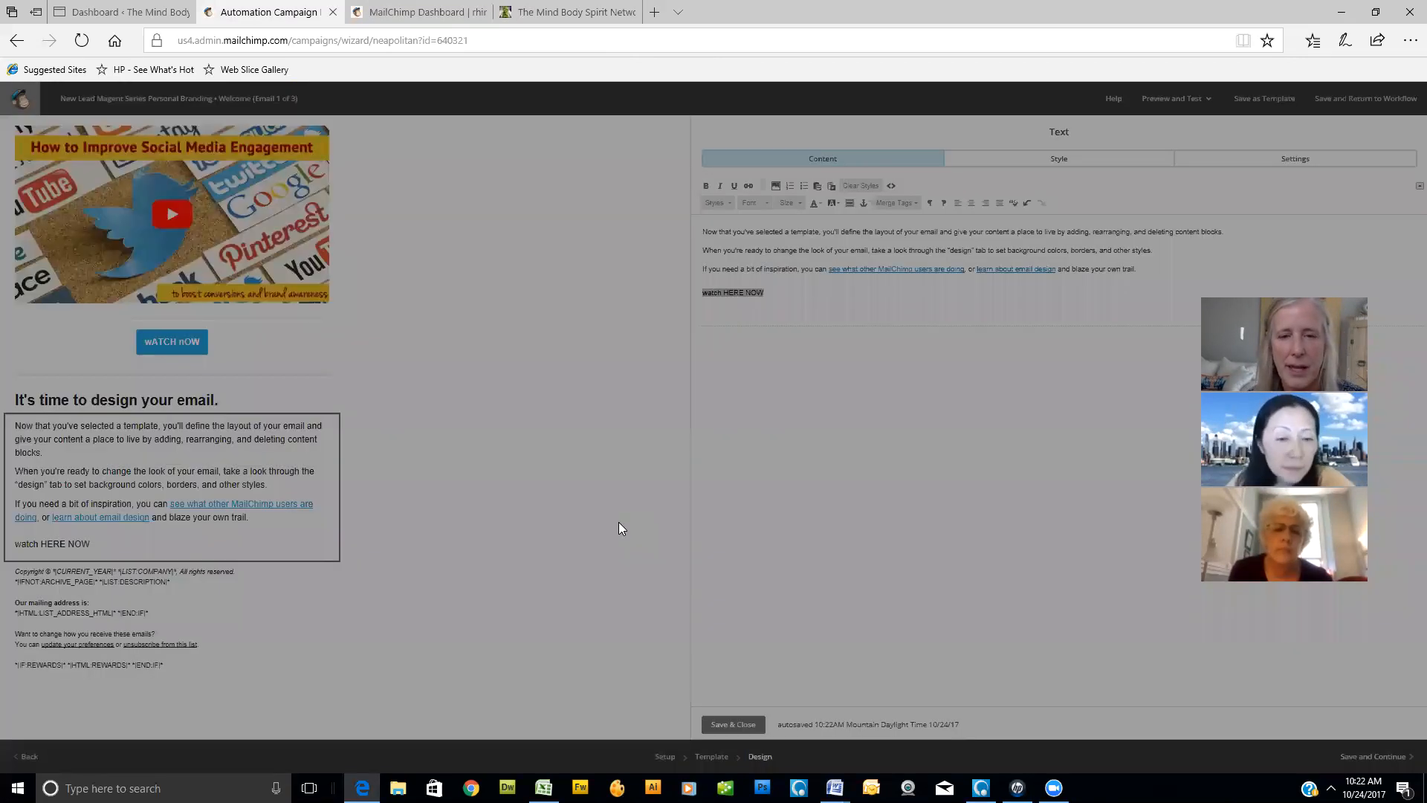
left_click(730, 725)
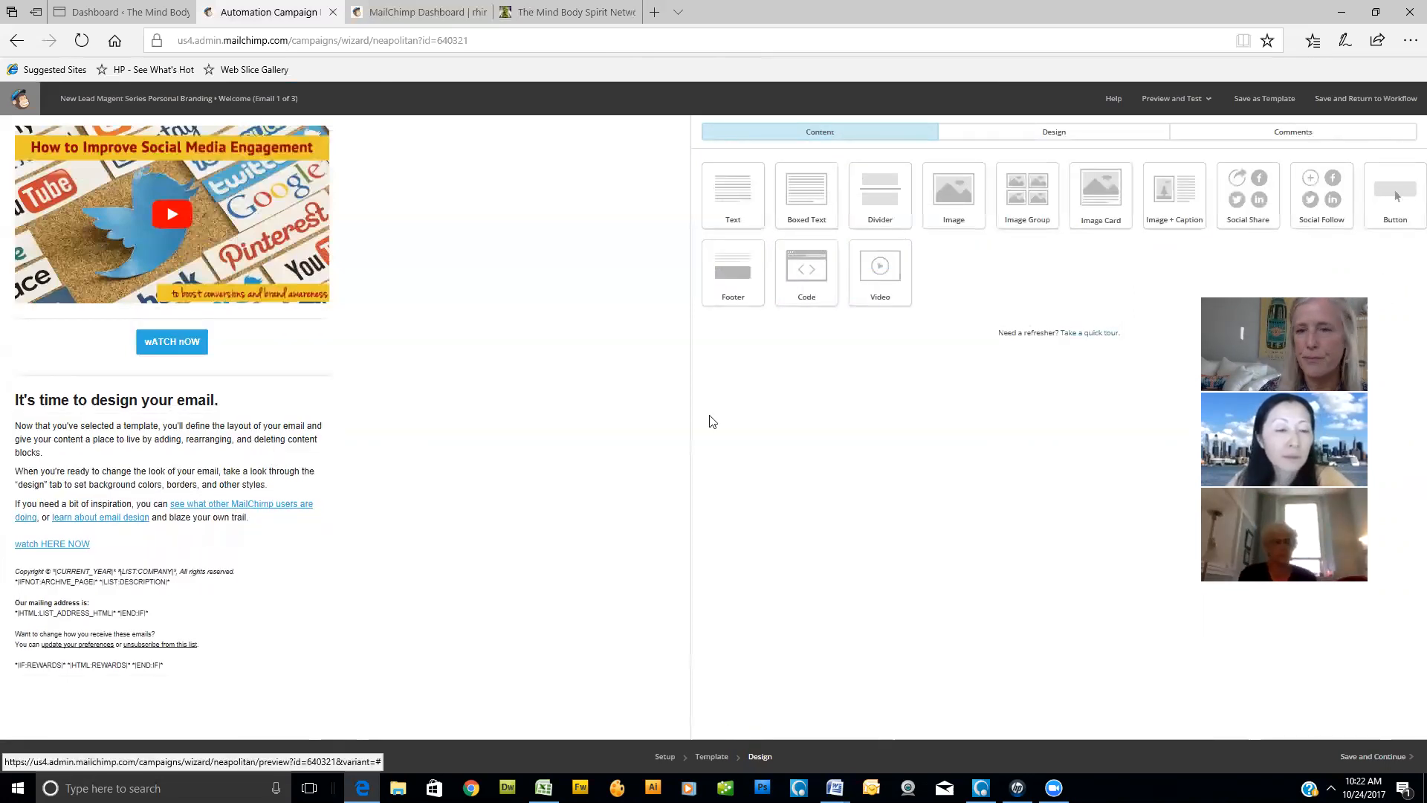
- Add a "Buy Now" button block between the body text and the footer, and save the email design to continue
left_click_drag(849, 324, 422, 580)
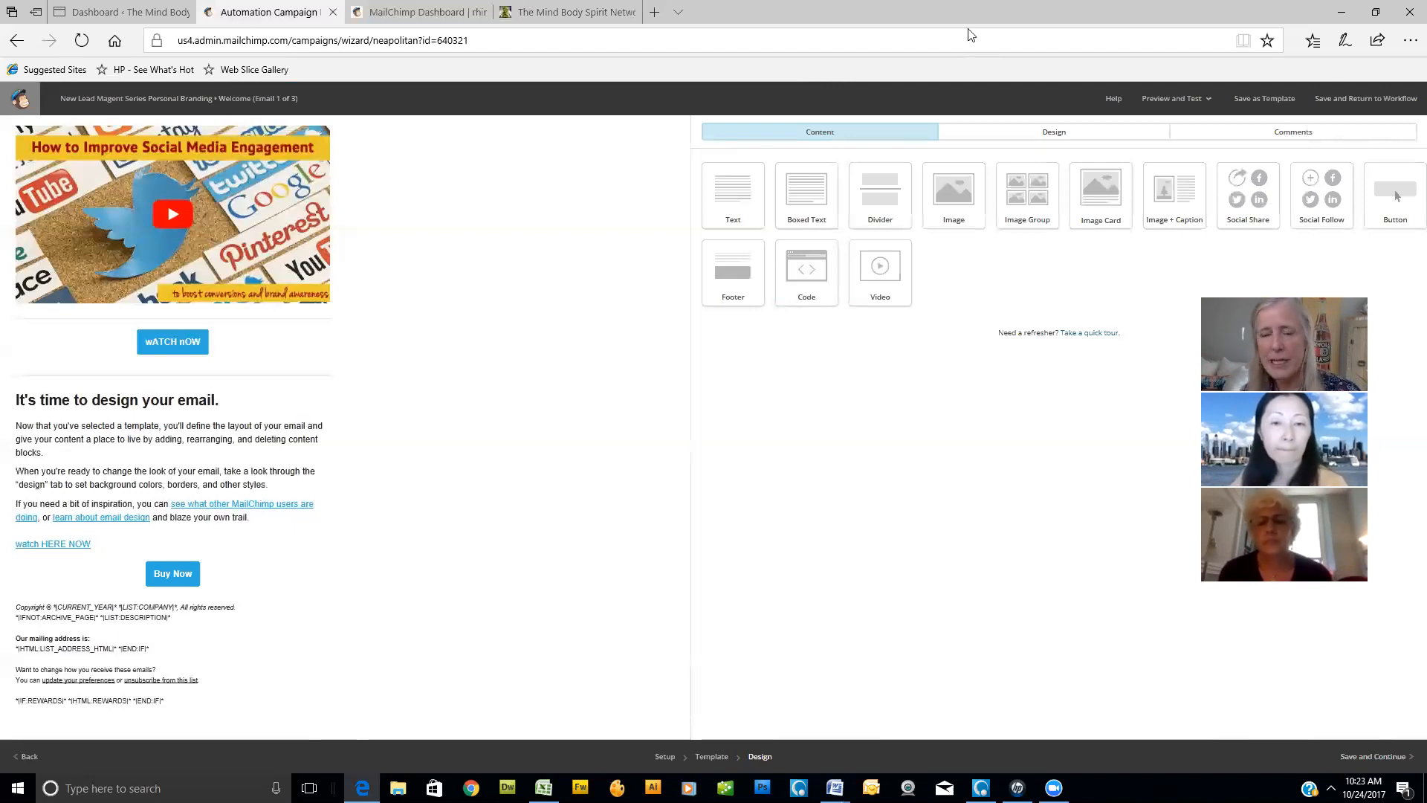
left_click(1370, 761)
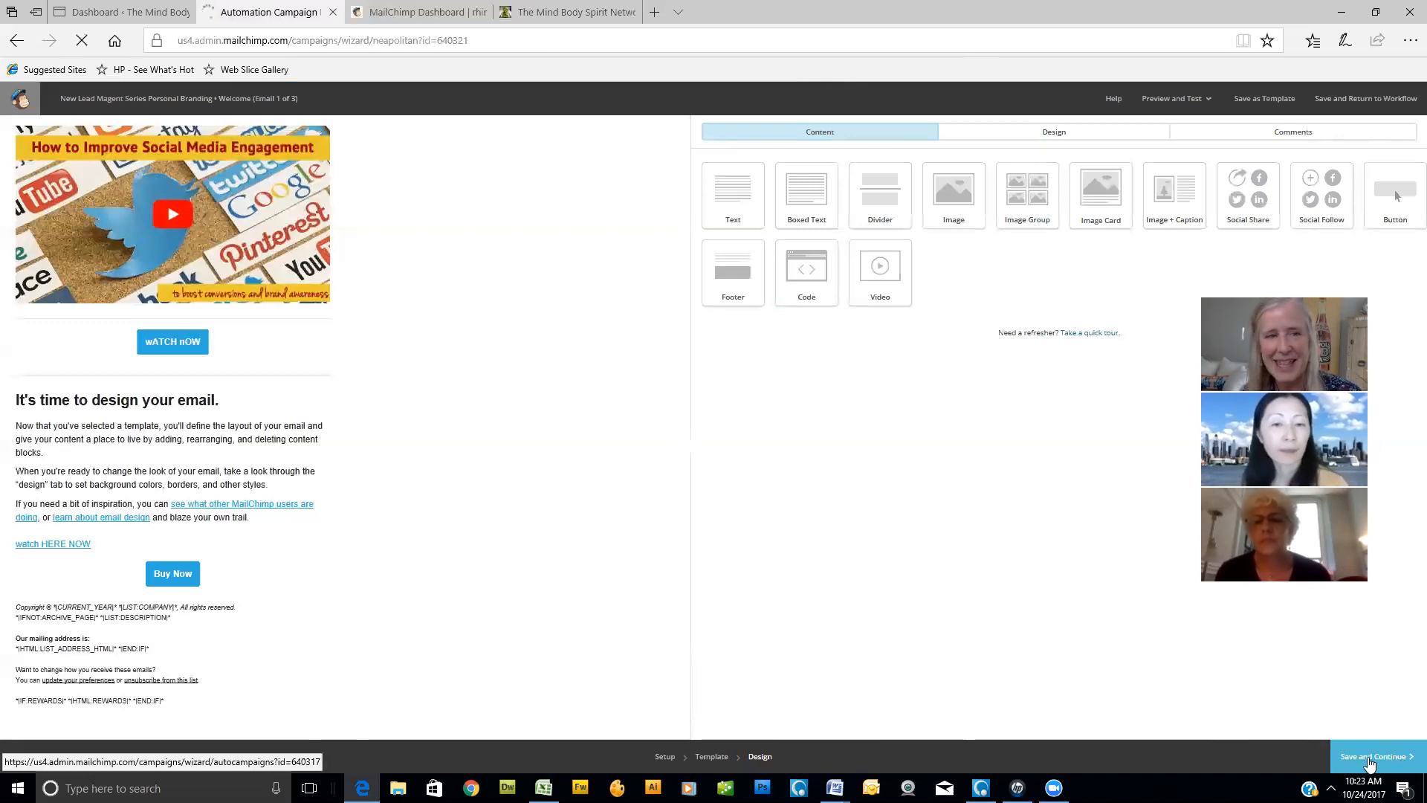